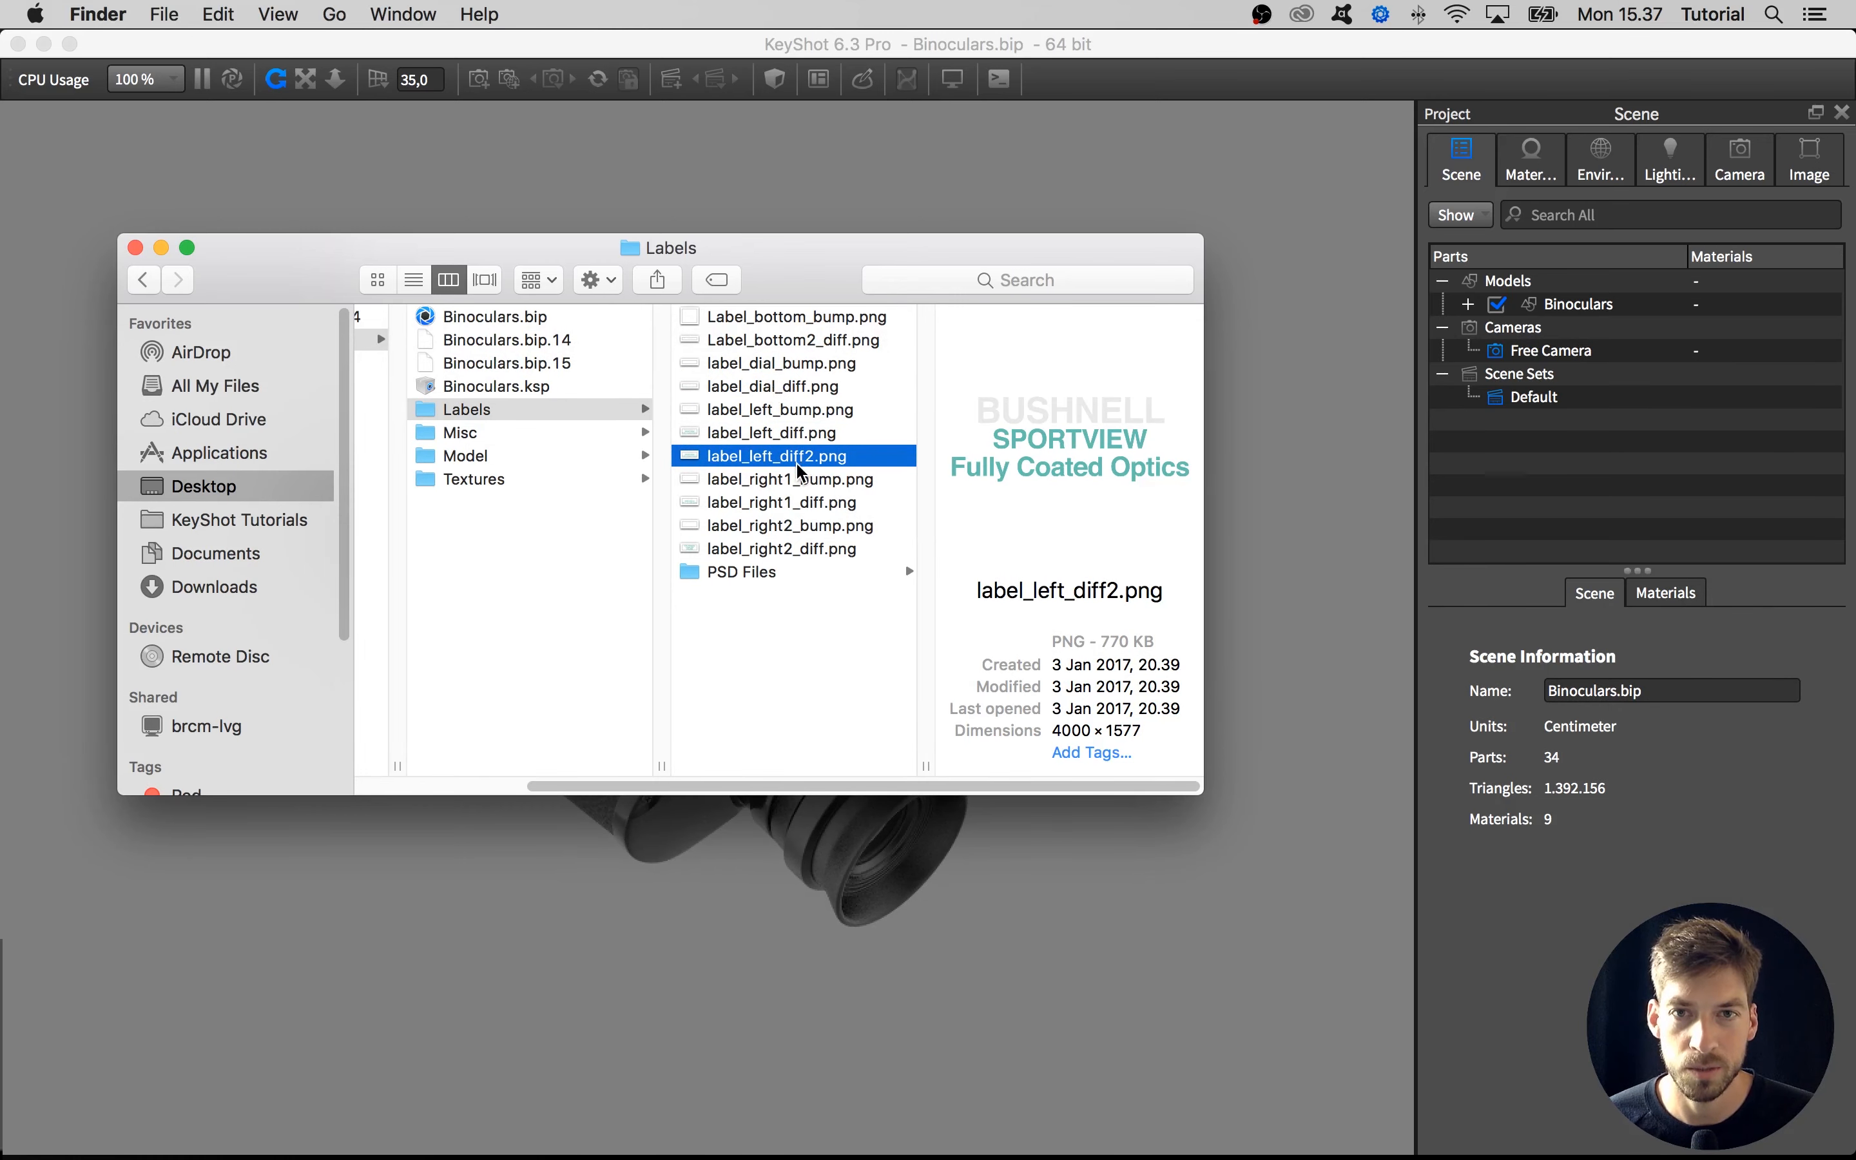
Preview label_left_diff2.png and the PSD source files in the Labels folder, and close the folder window
key(space)
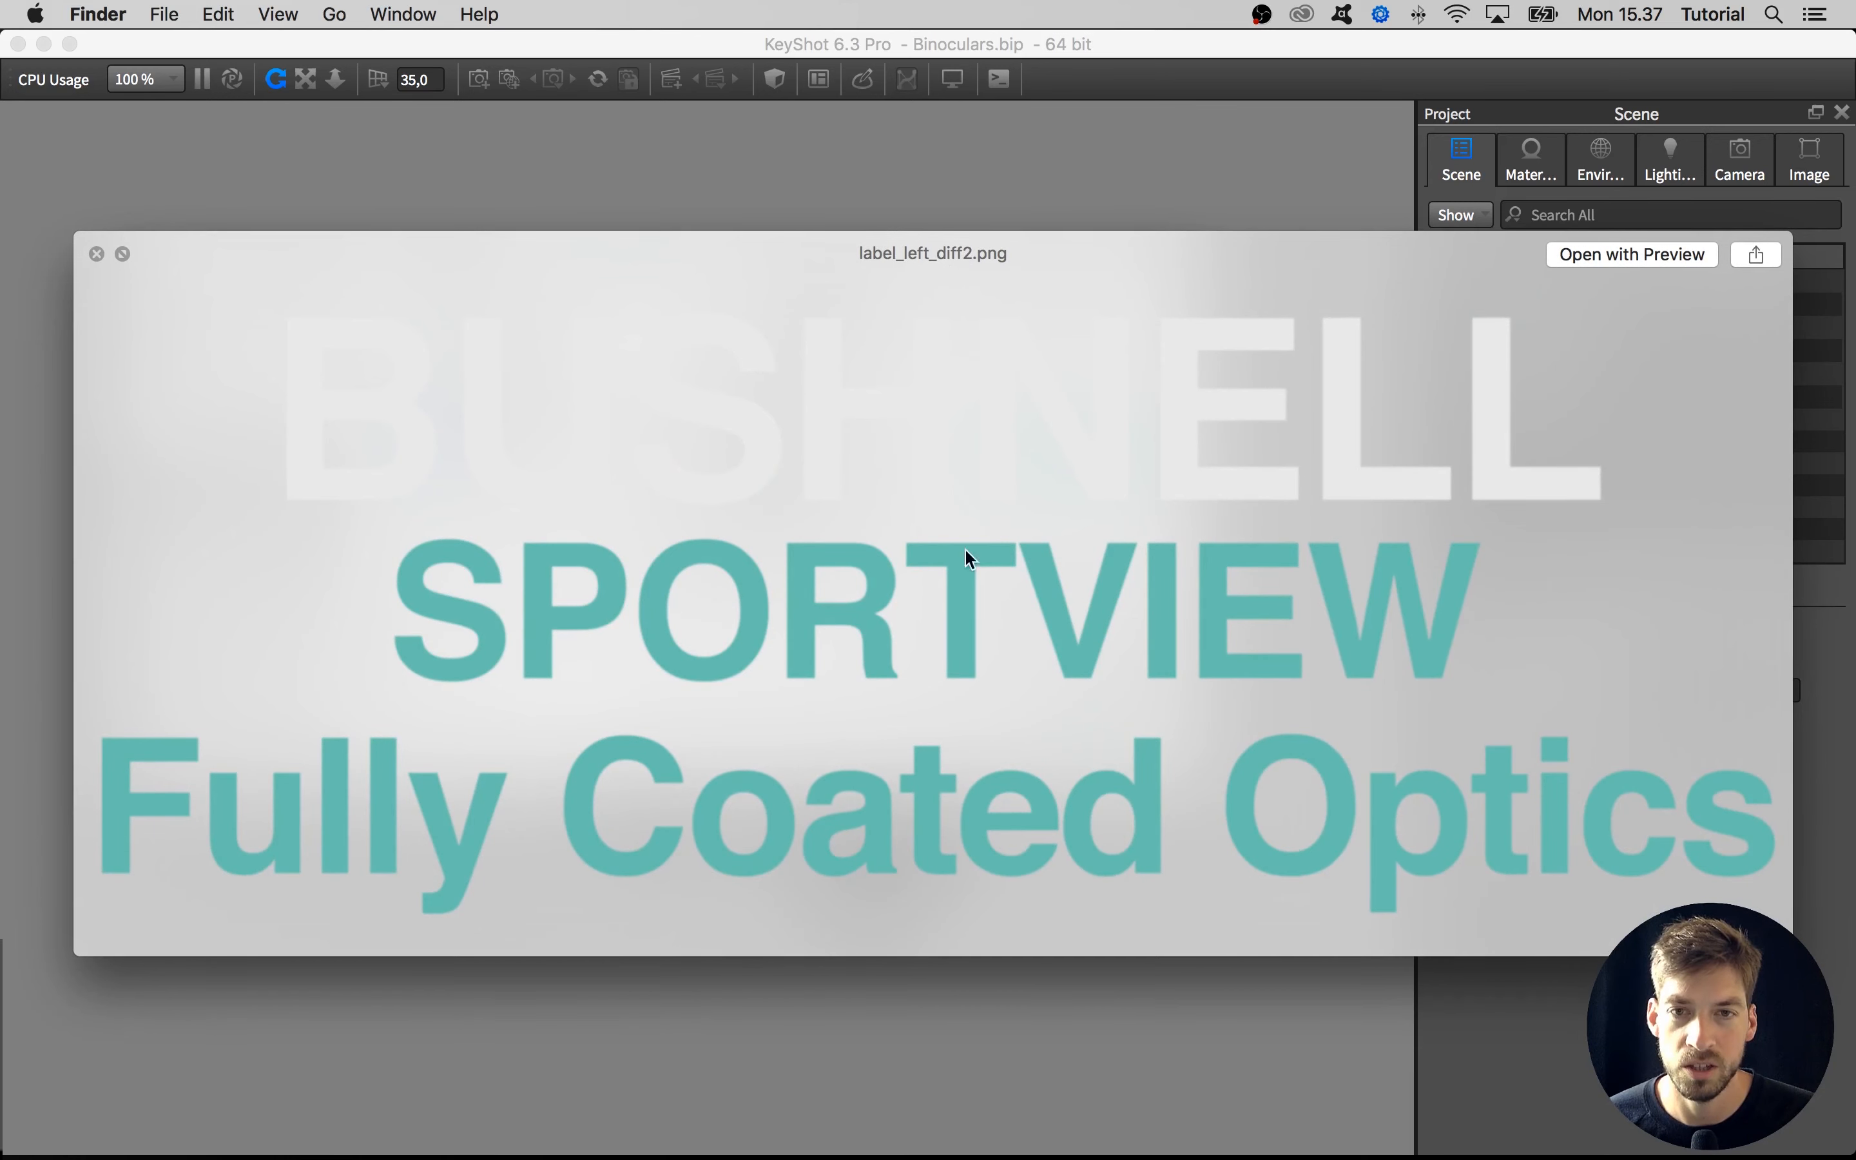
key(space)
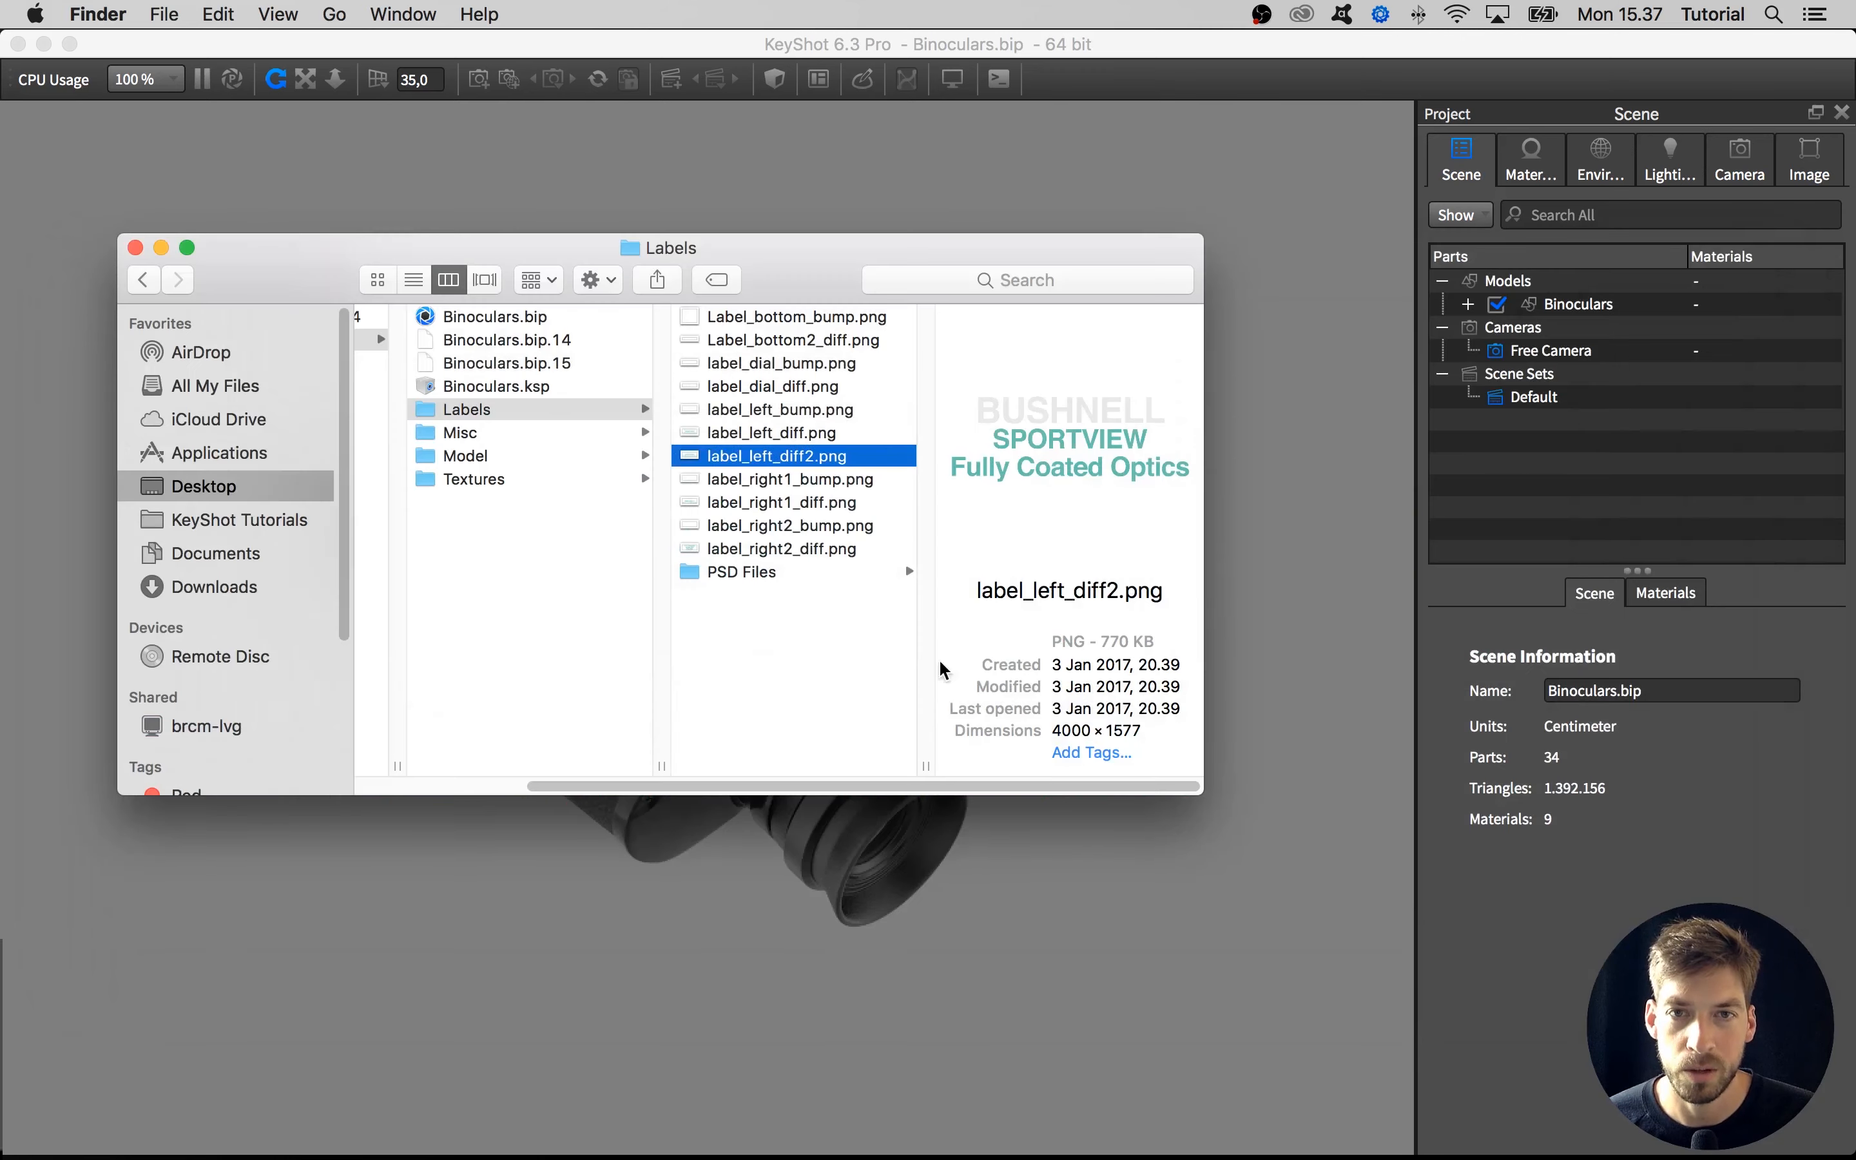
click(790, 573)
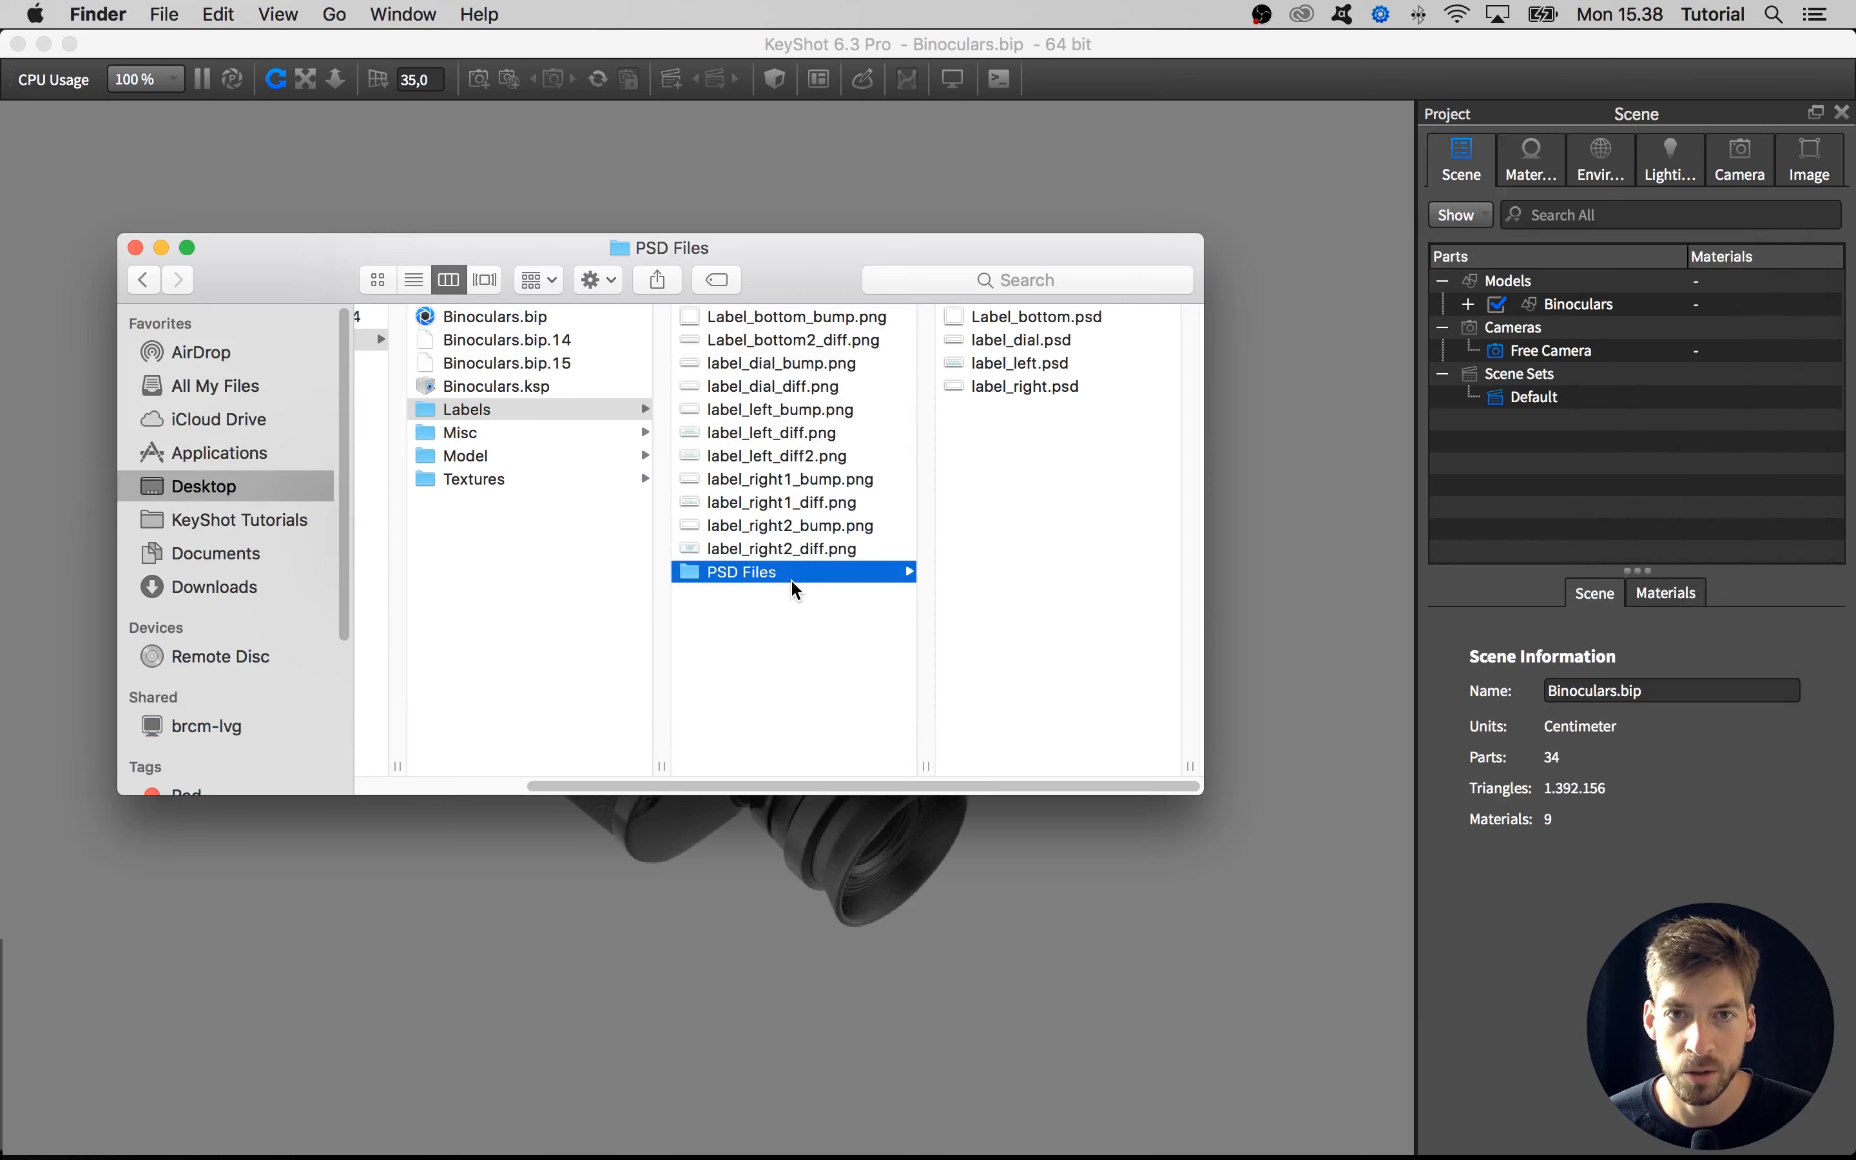
click(1000, 316)
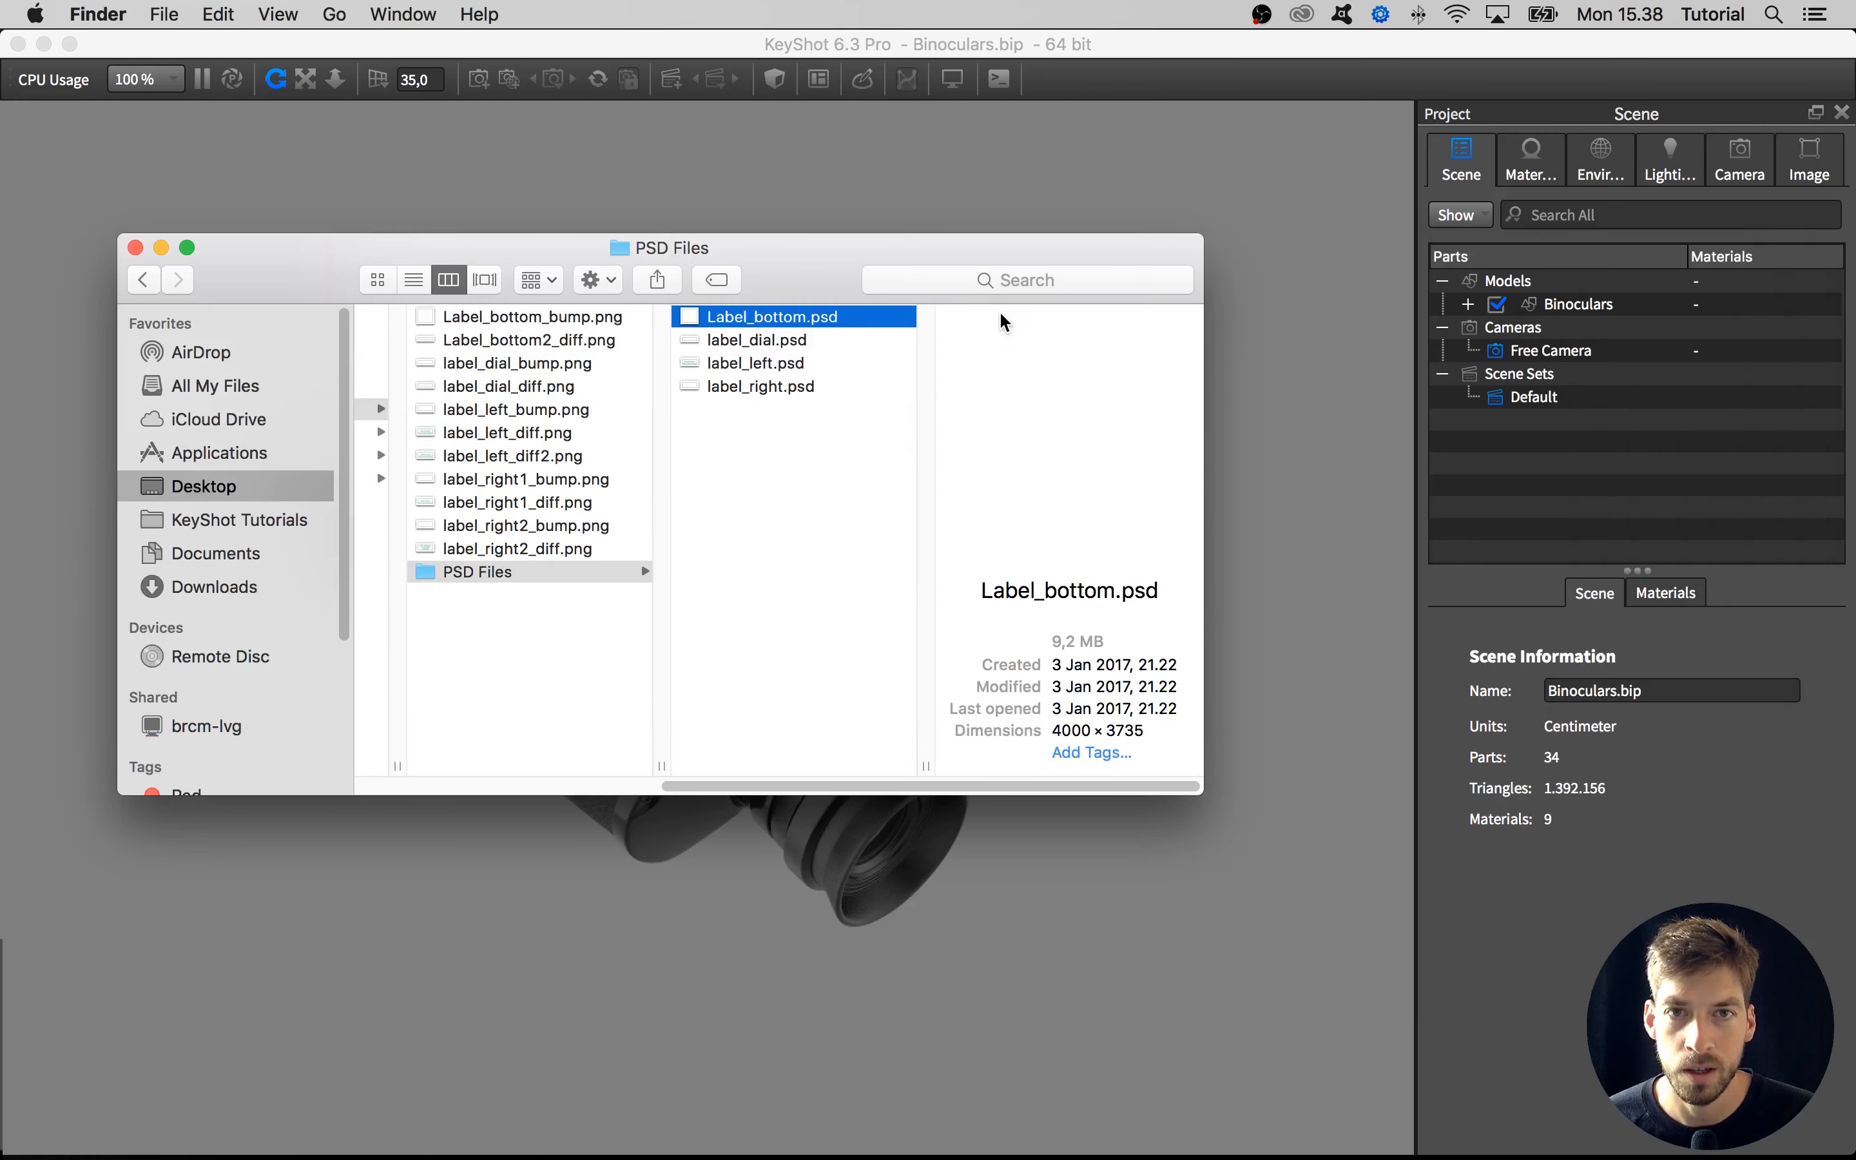
click(780, 341)
click(779, 359)
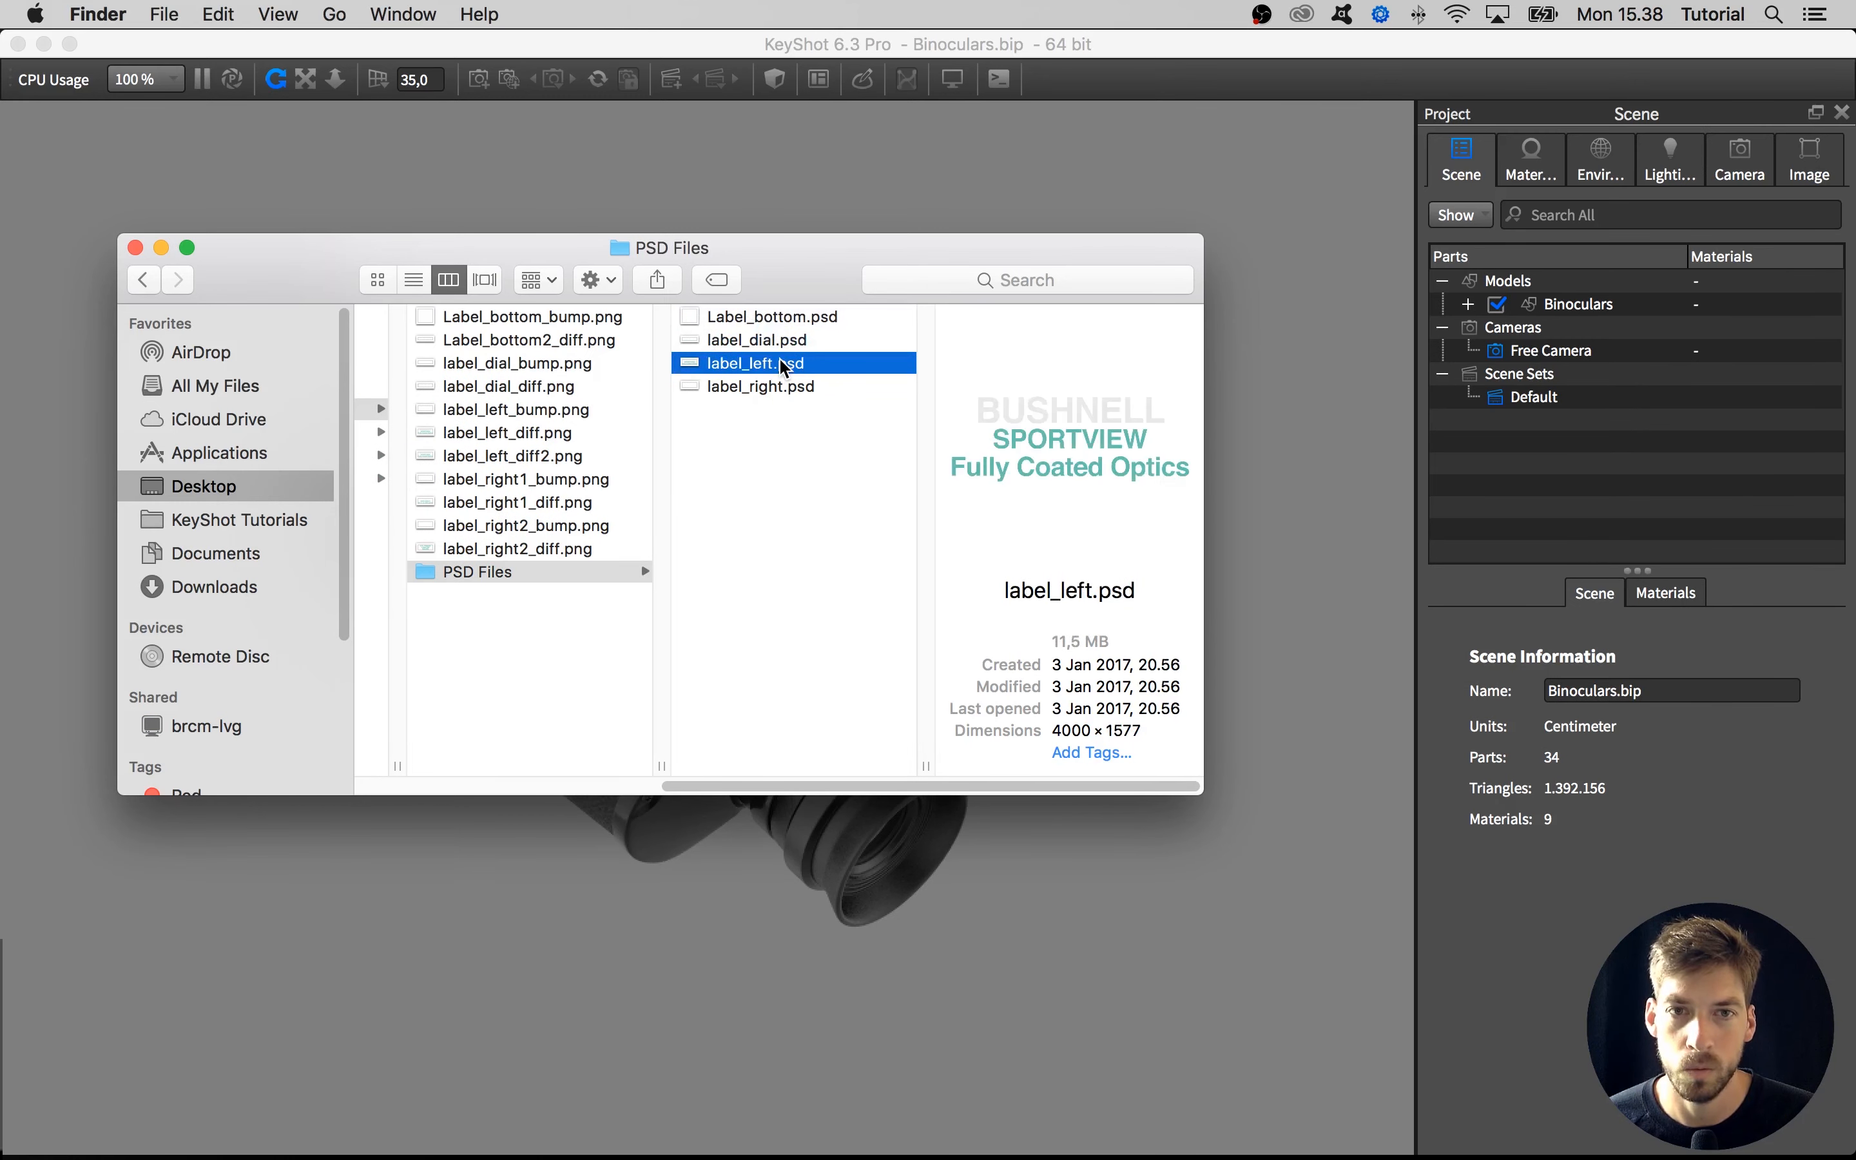
click(638, 634)
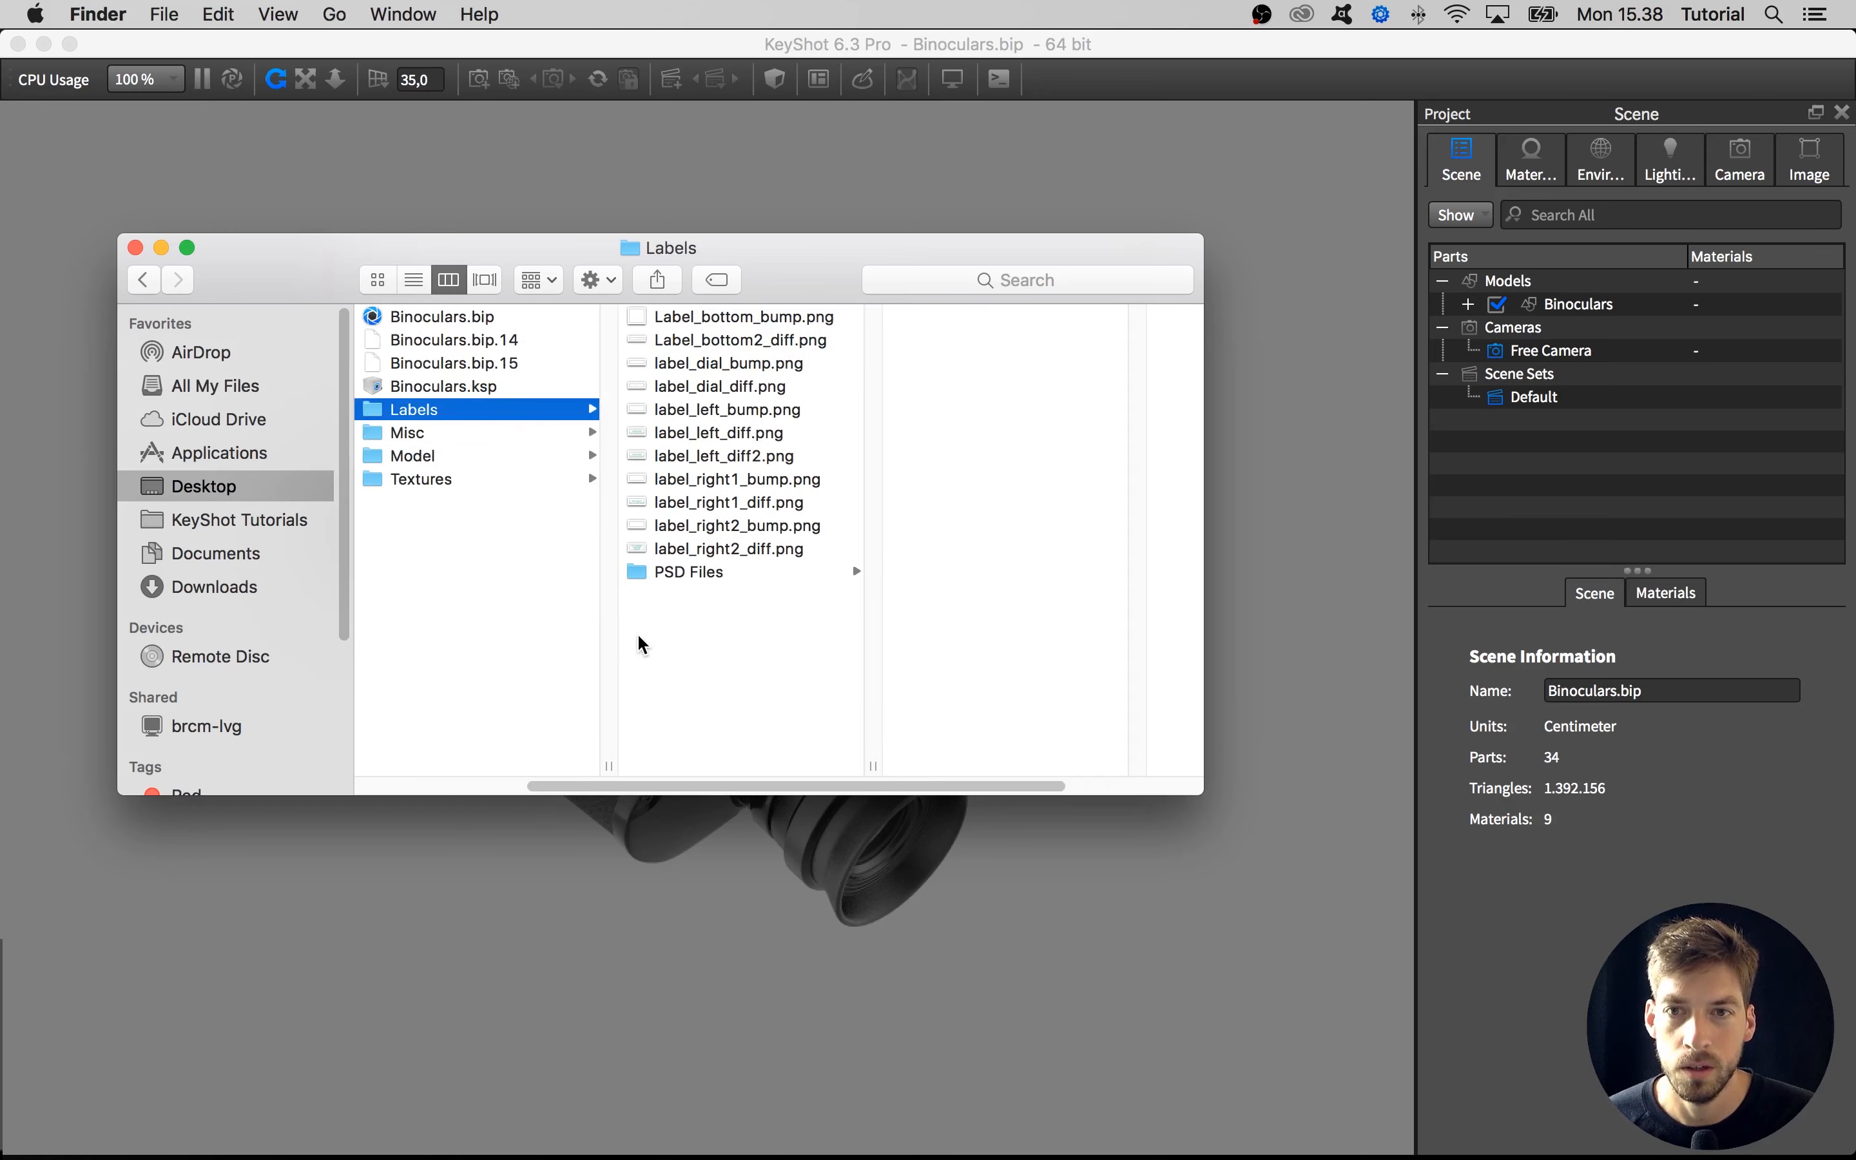
click(136, 247)
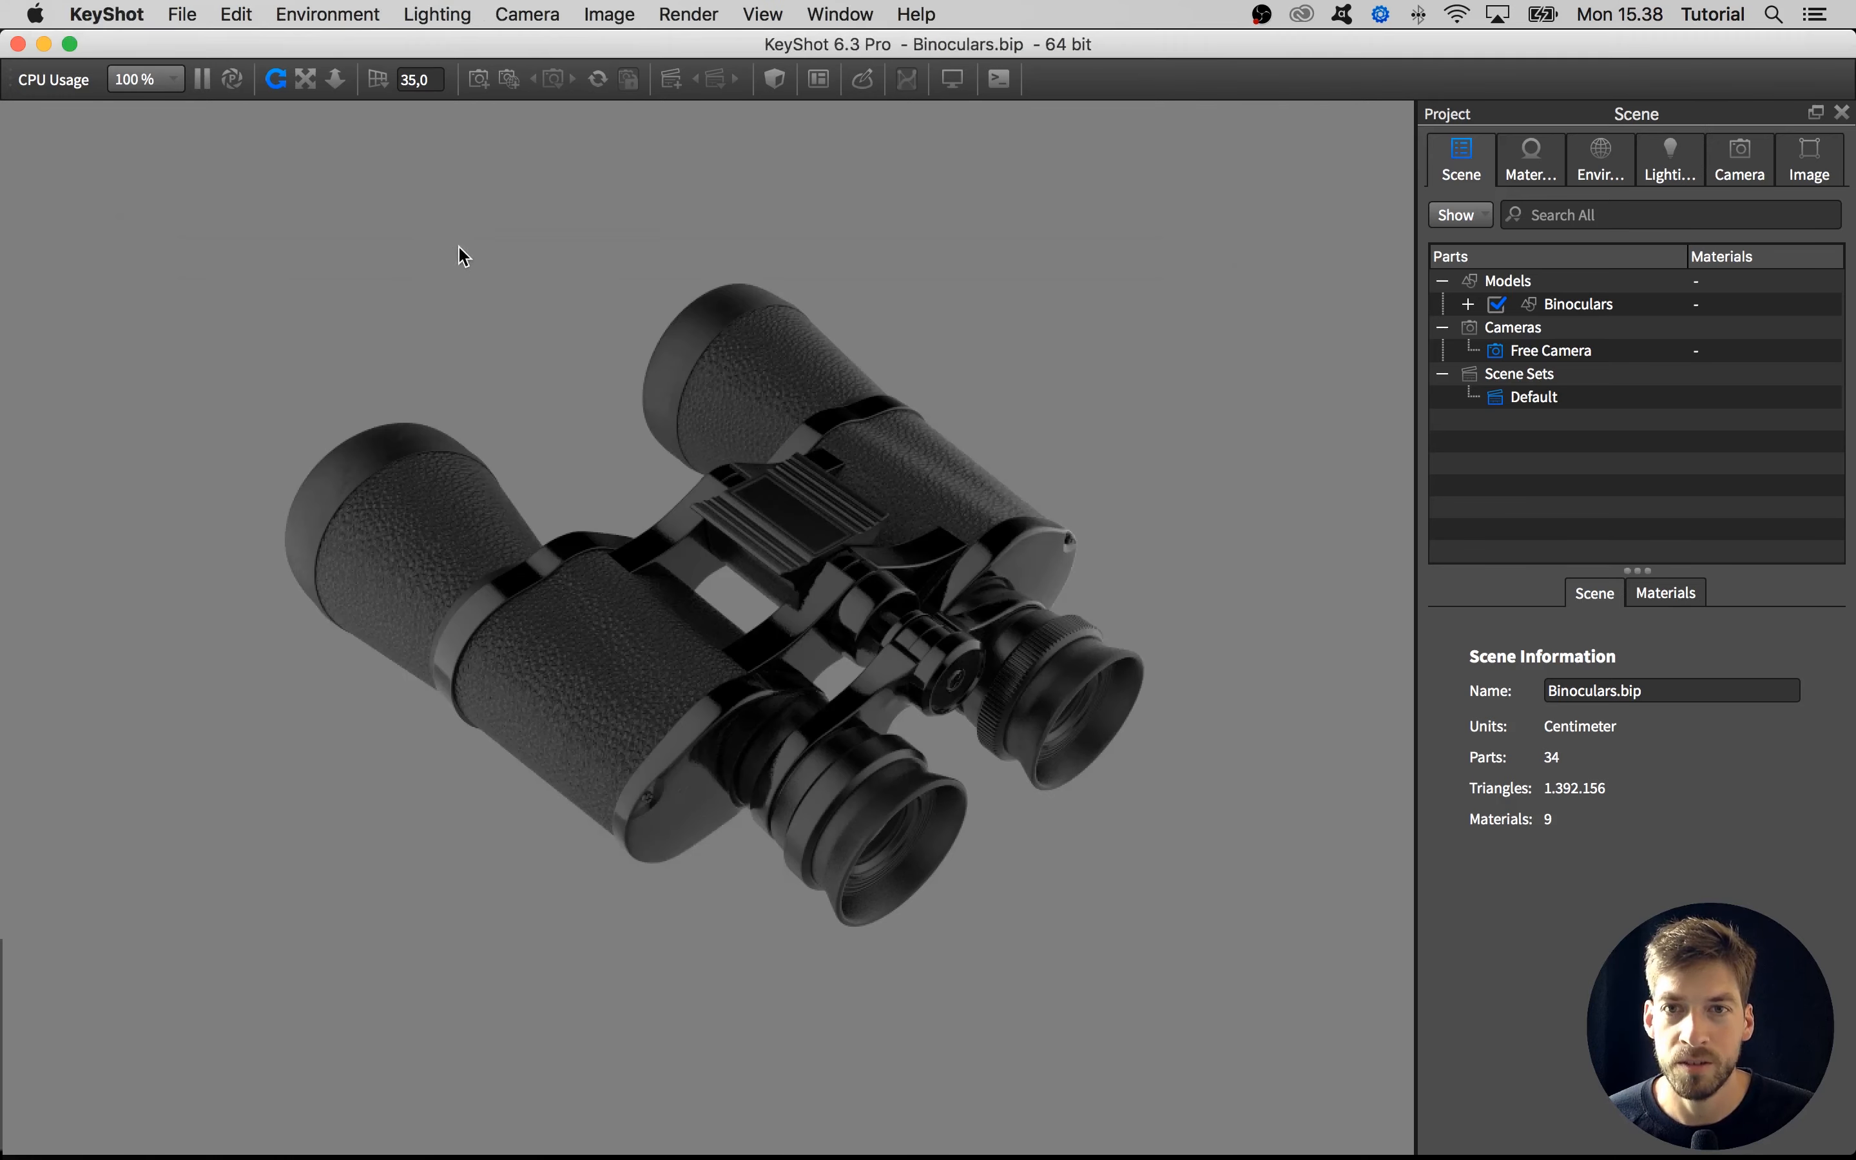
Inspect the binoculars from the eyepiece, underside and front lens sides, and open the label list of the left end plate's material
click(360, 184)
drag(726, 894, 703, 697)
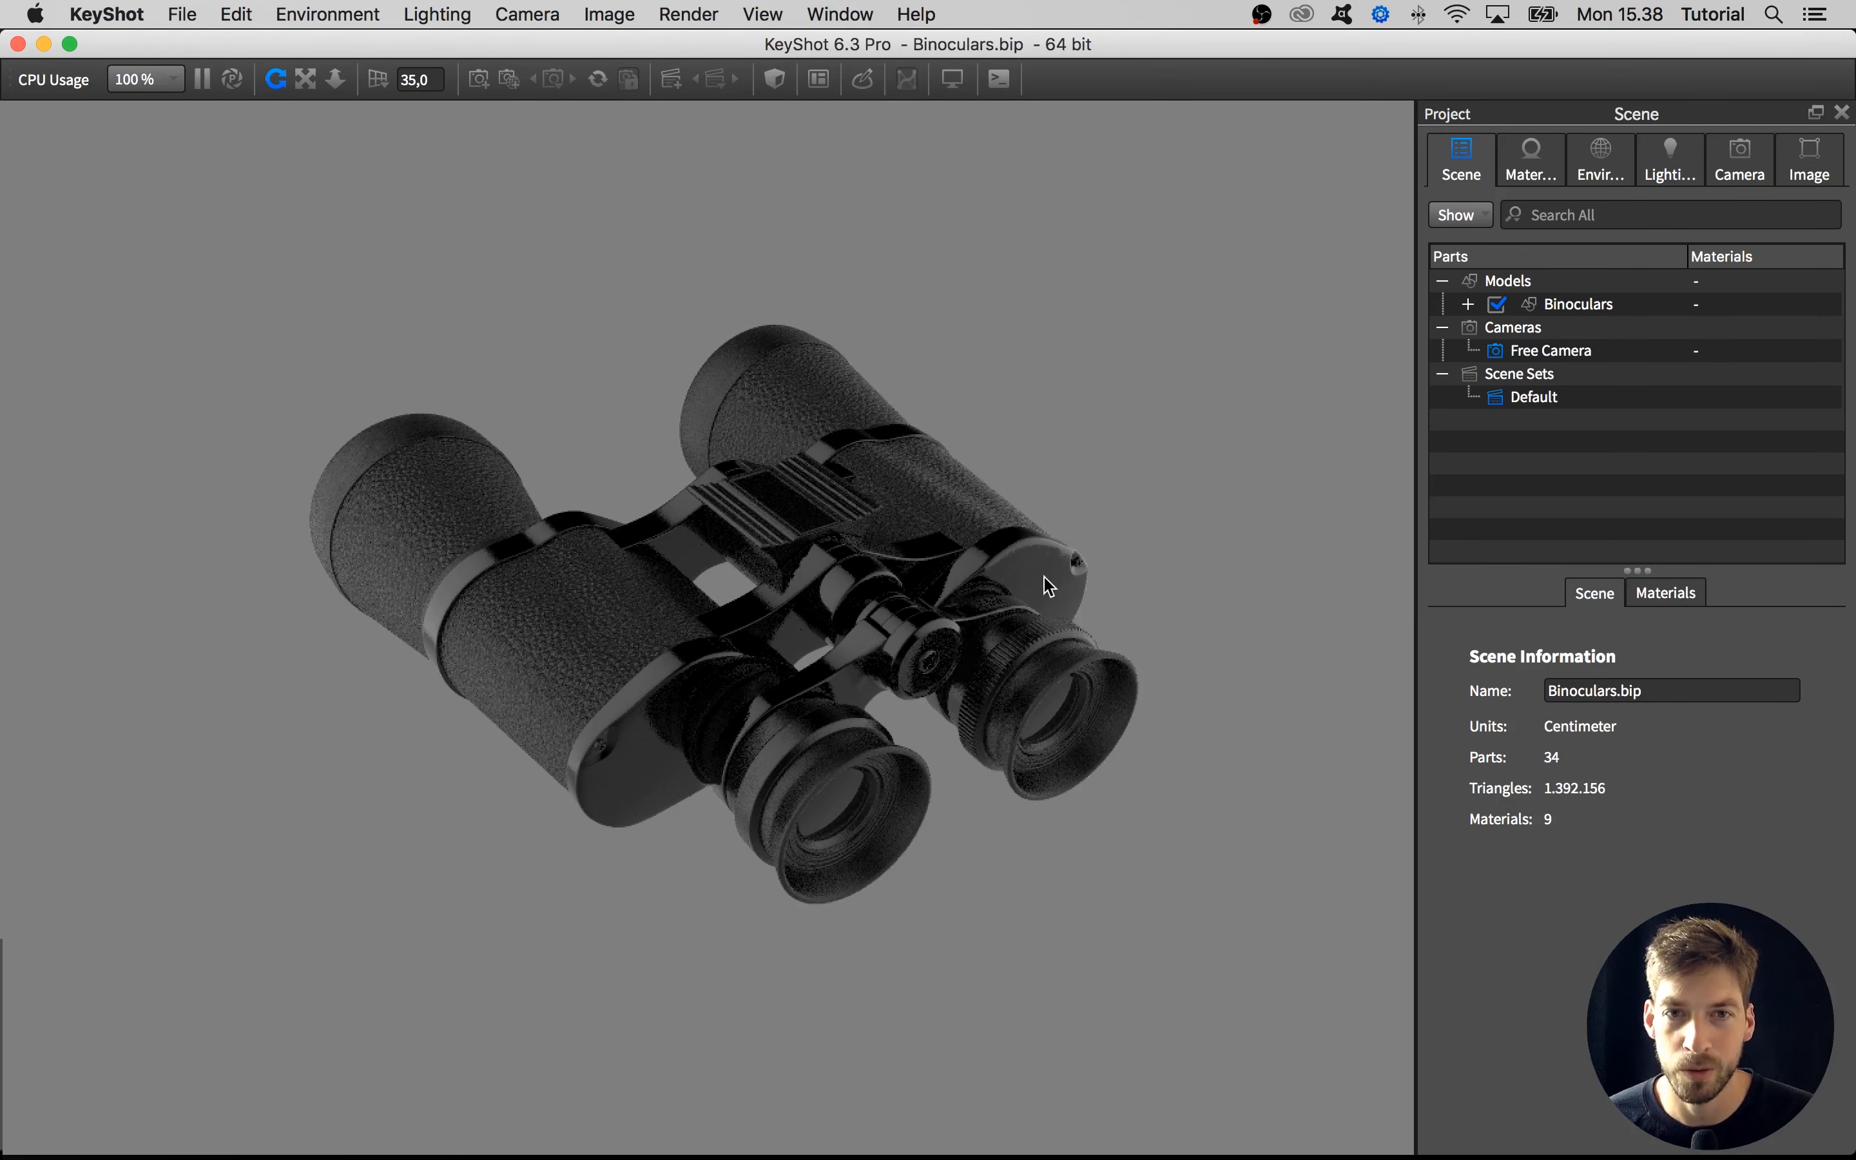
drag(1045, 627, 910, 367)
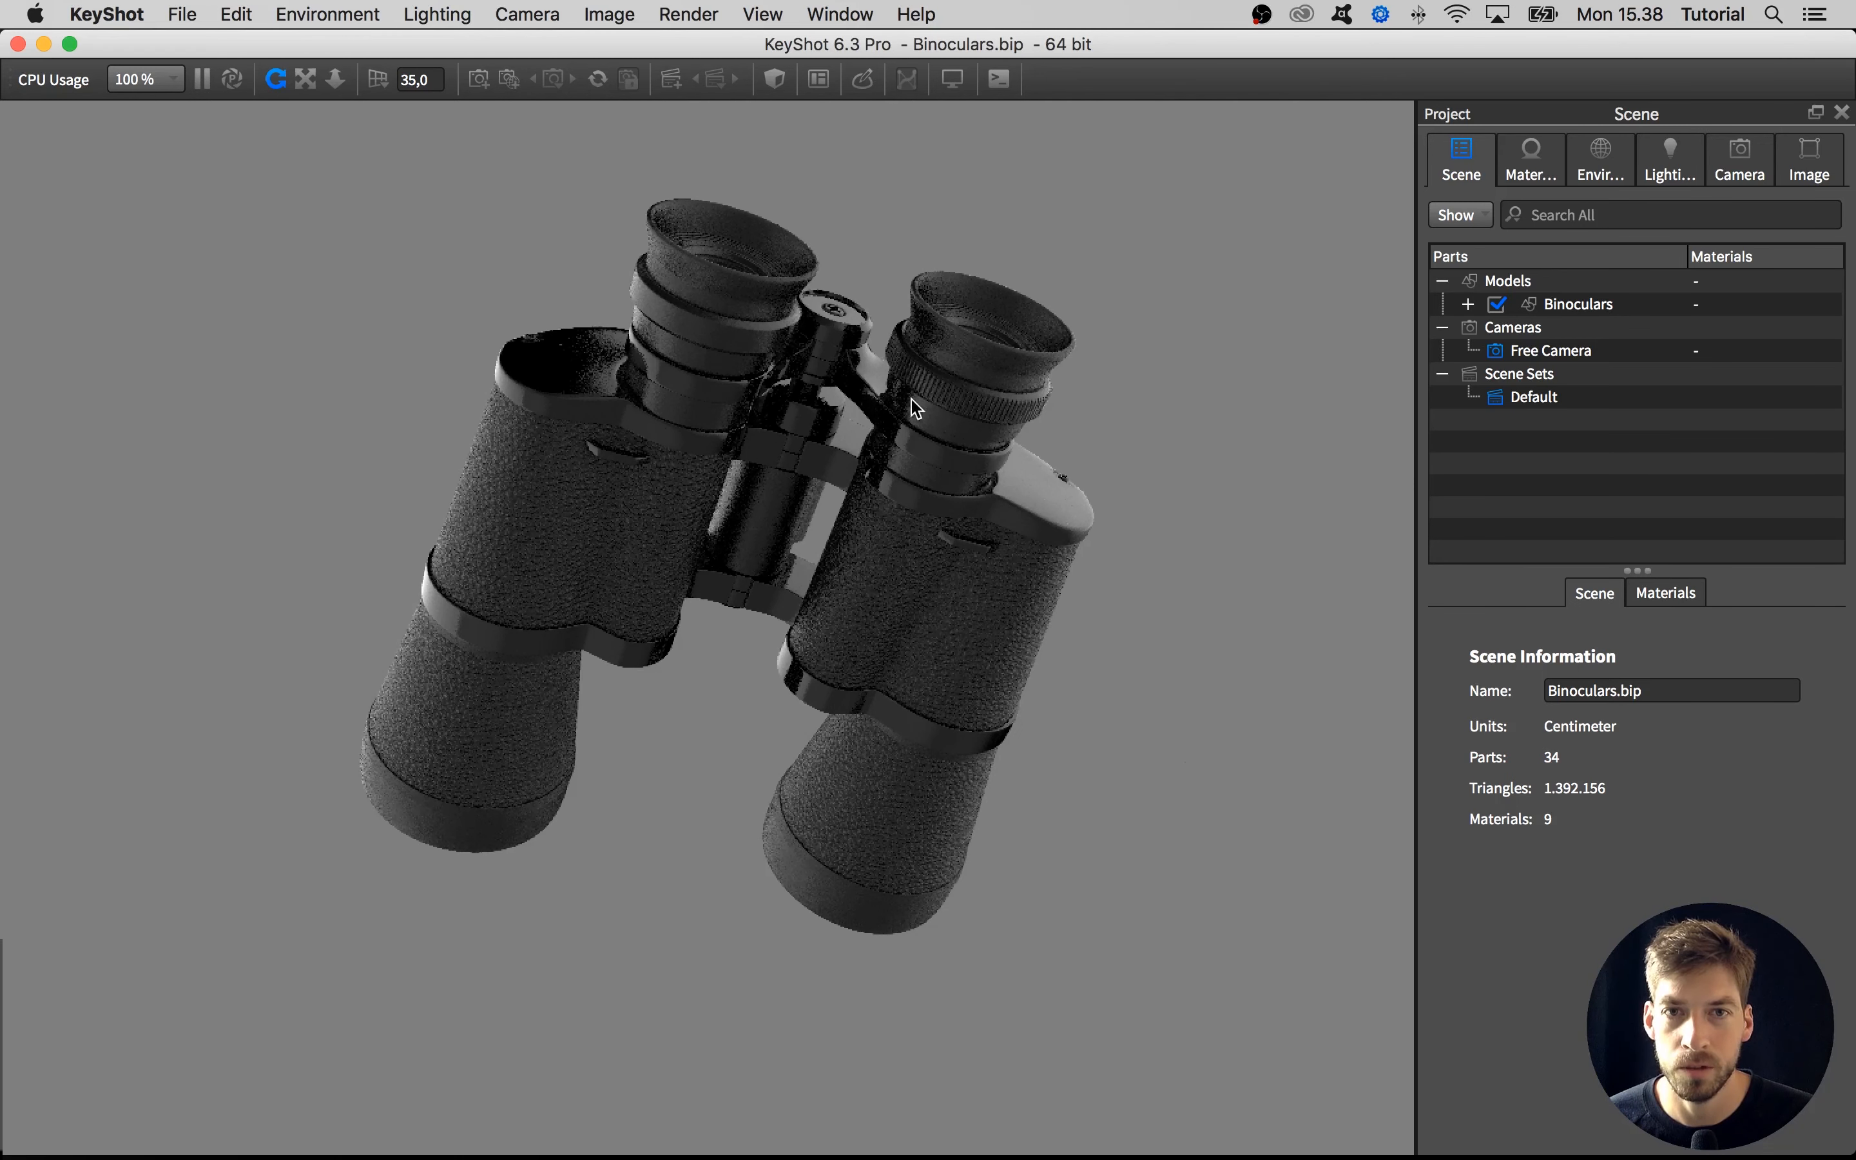
drag(391, 430, 722, 534)
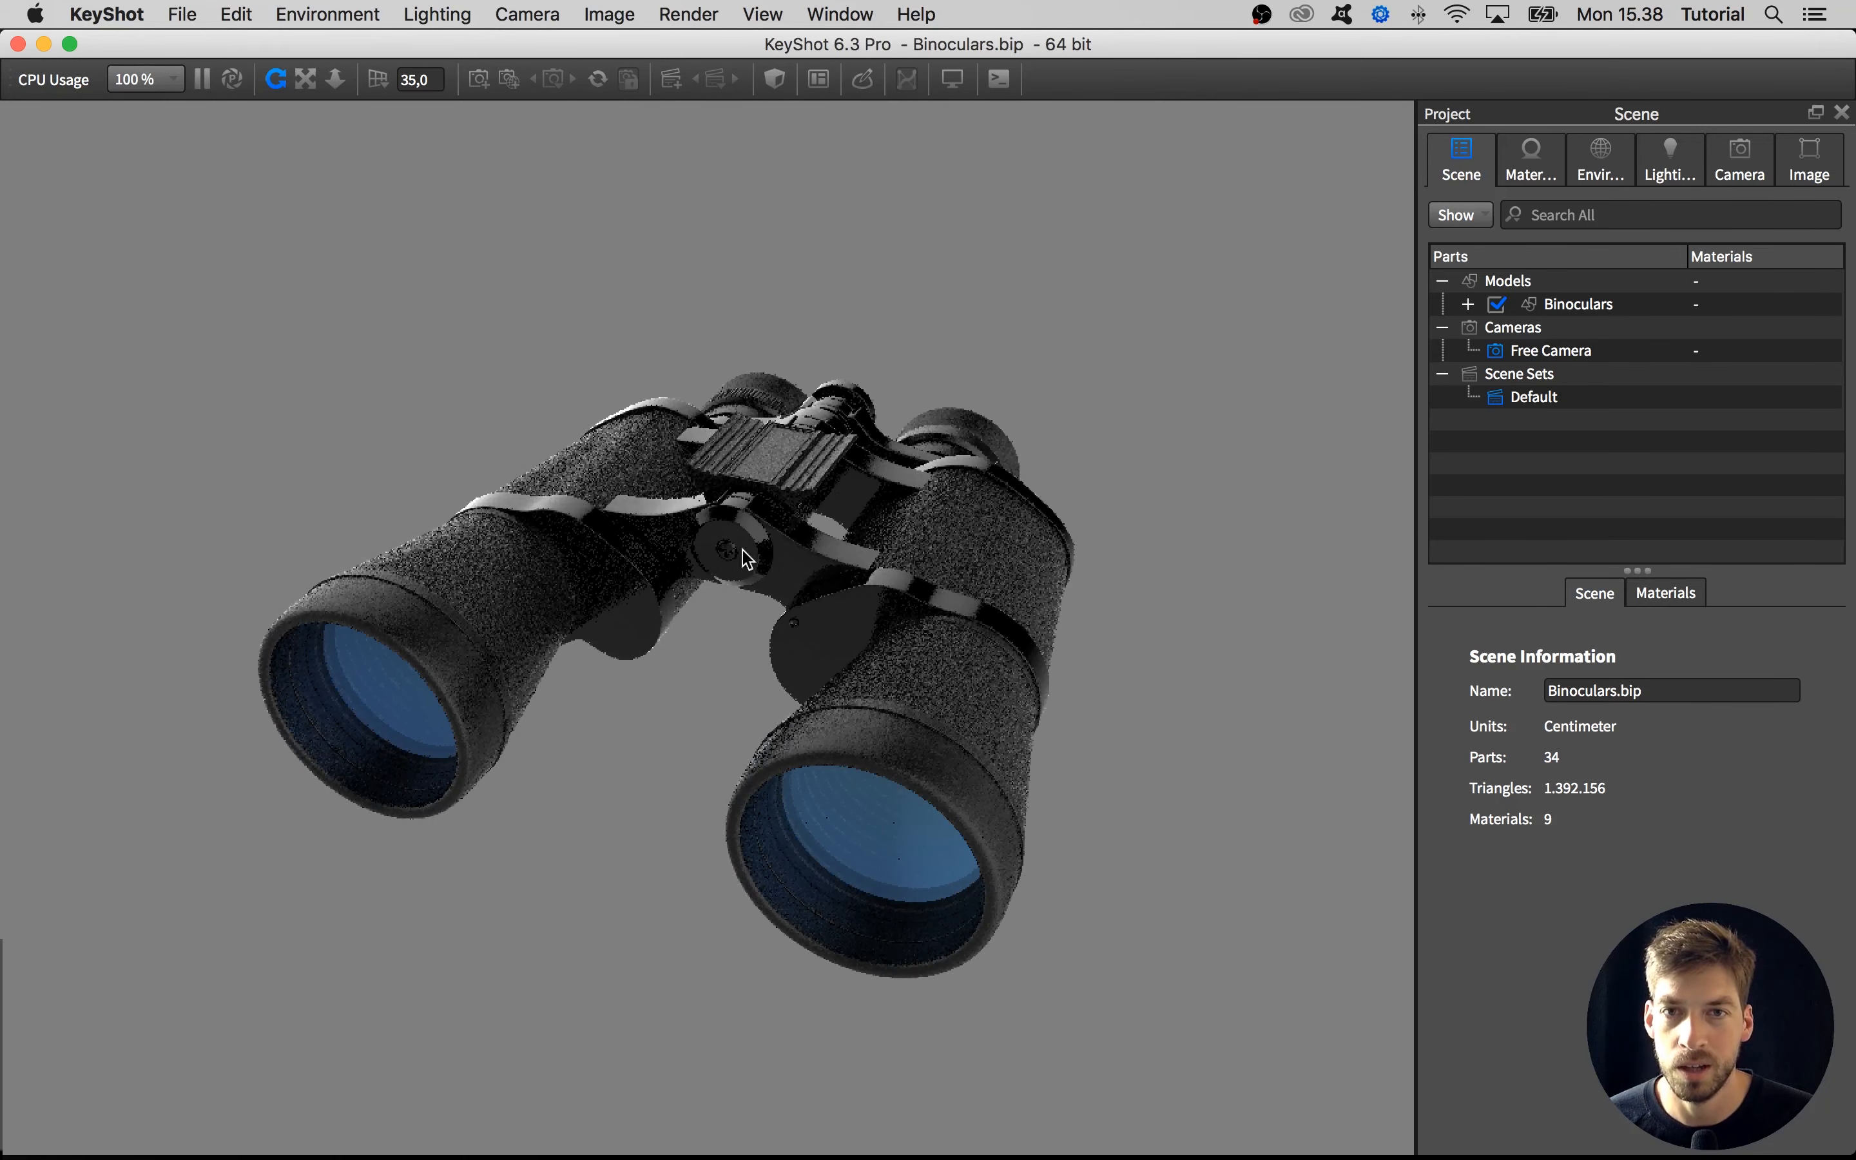
drag(1030, 620, 589, 643)
scroll(586, 613, up, 5)
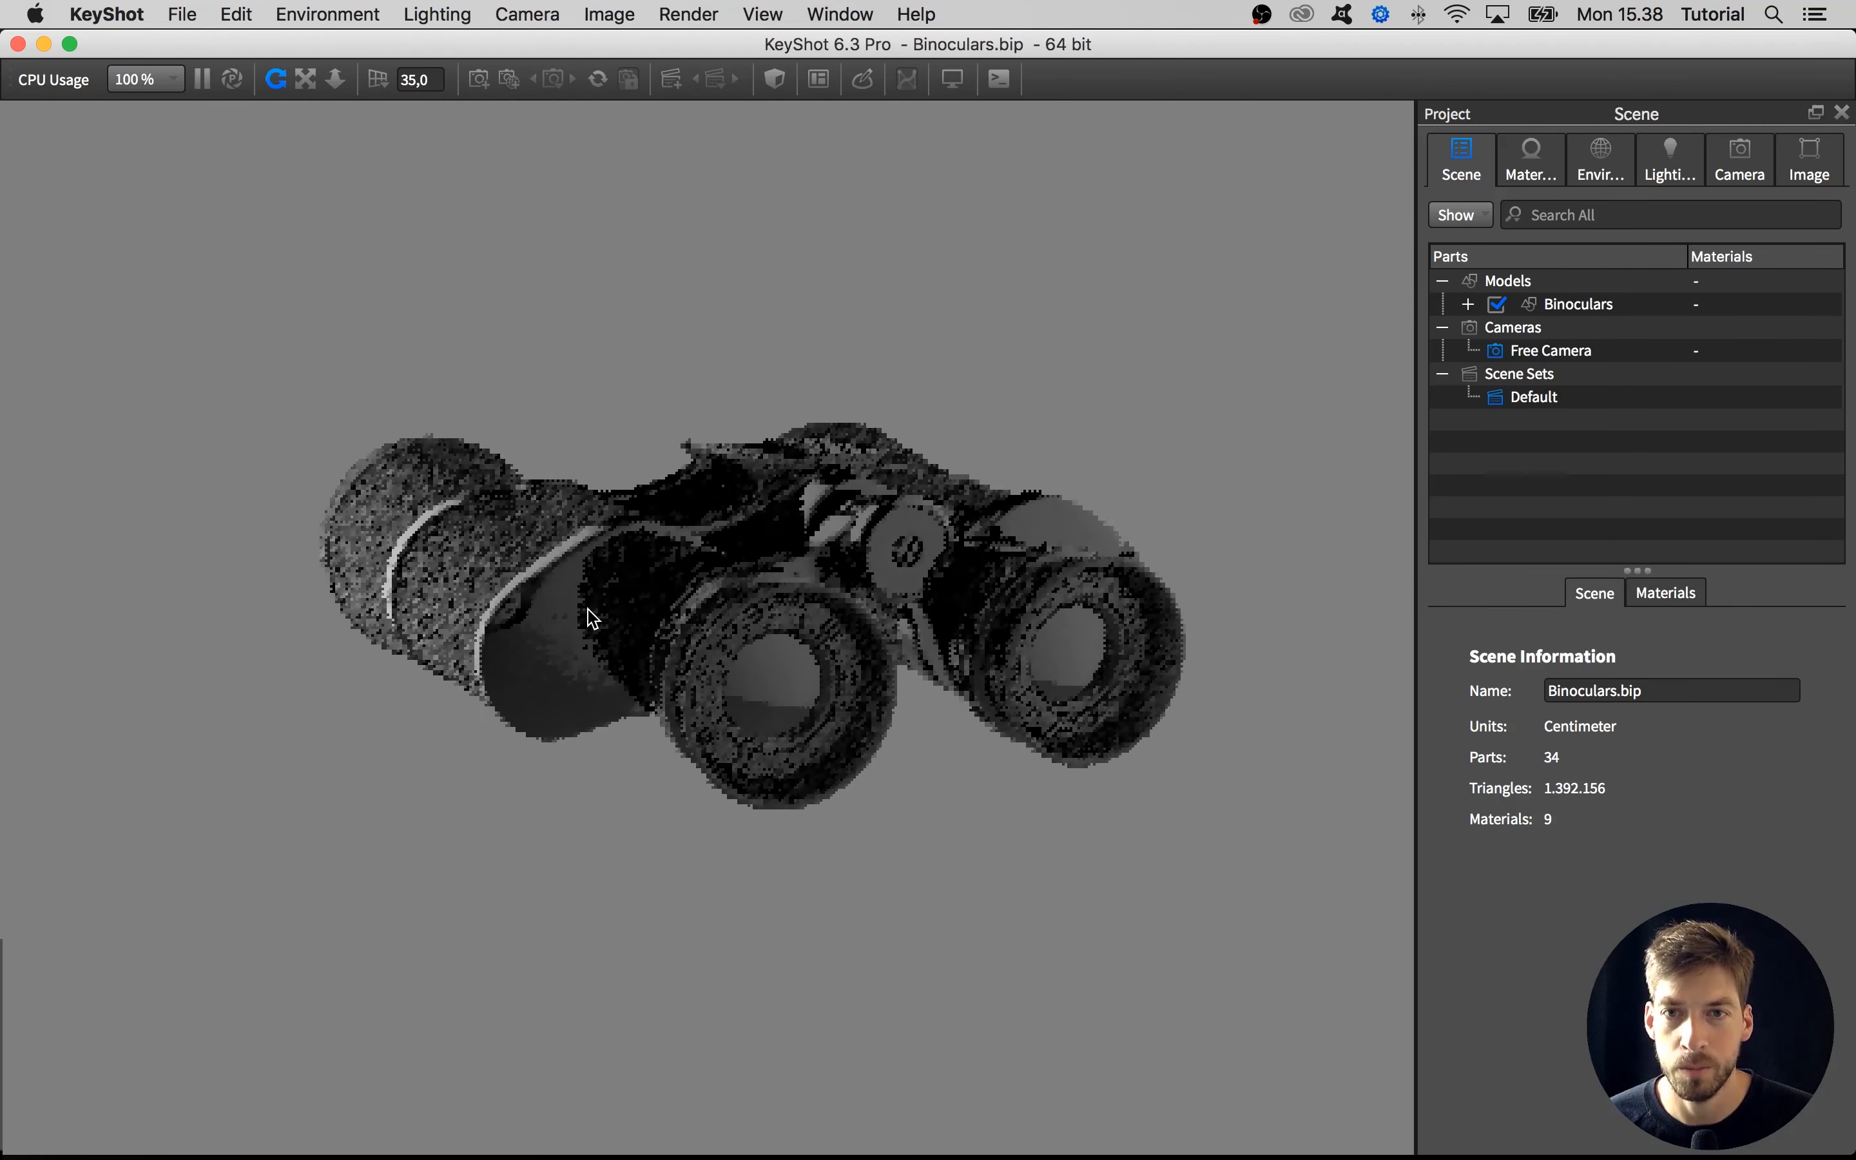
mouse_move(586, 612)
middle_down()
mouse_move(625, 572)
mouse_move(594, 577)
middle_up()
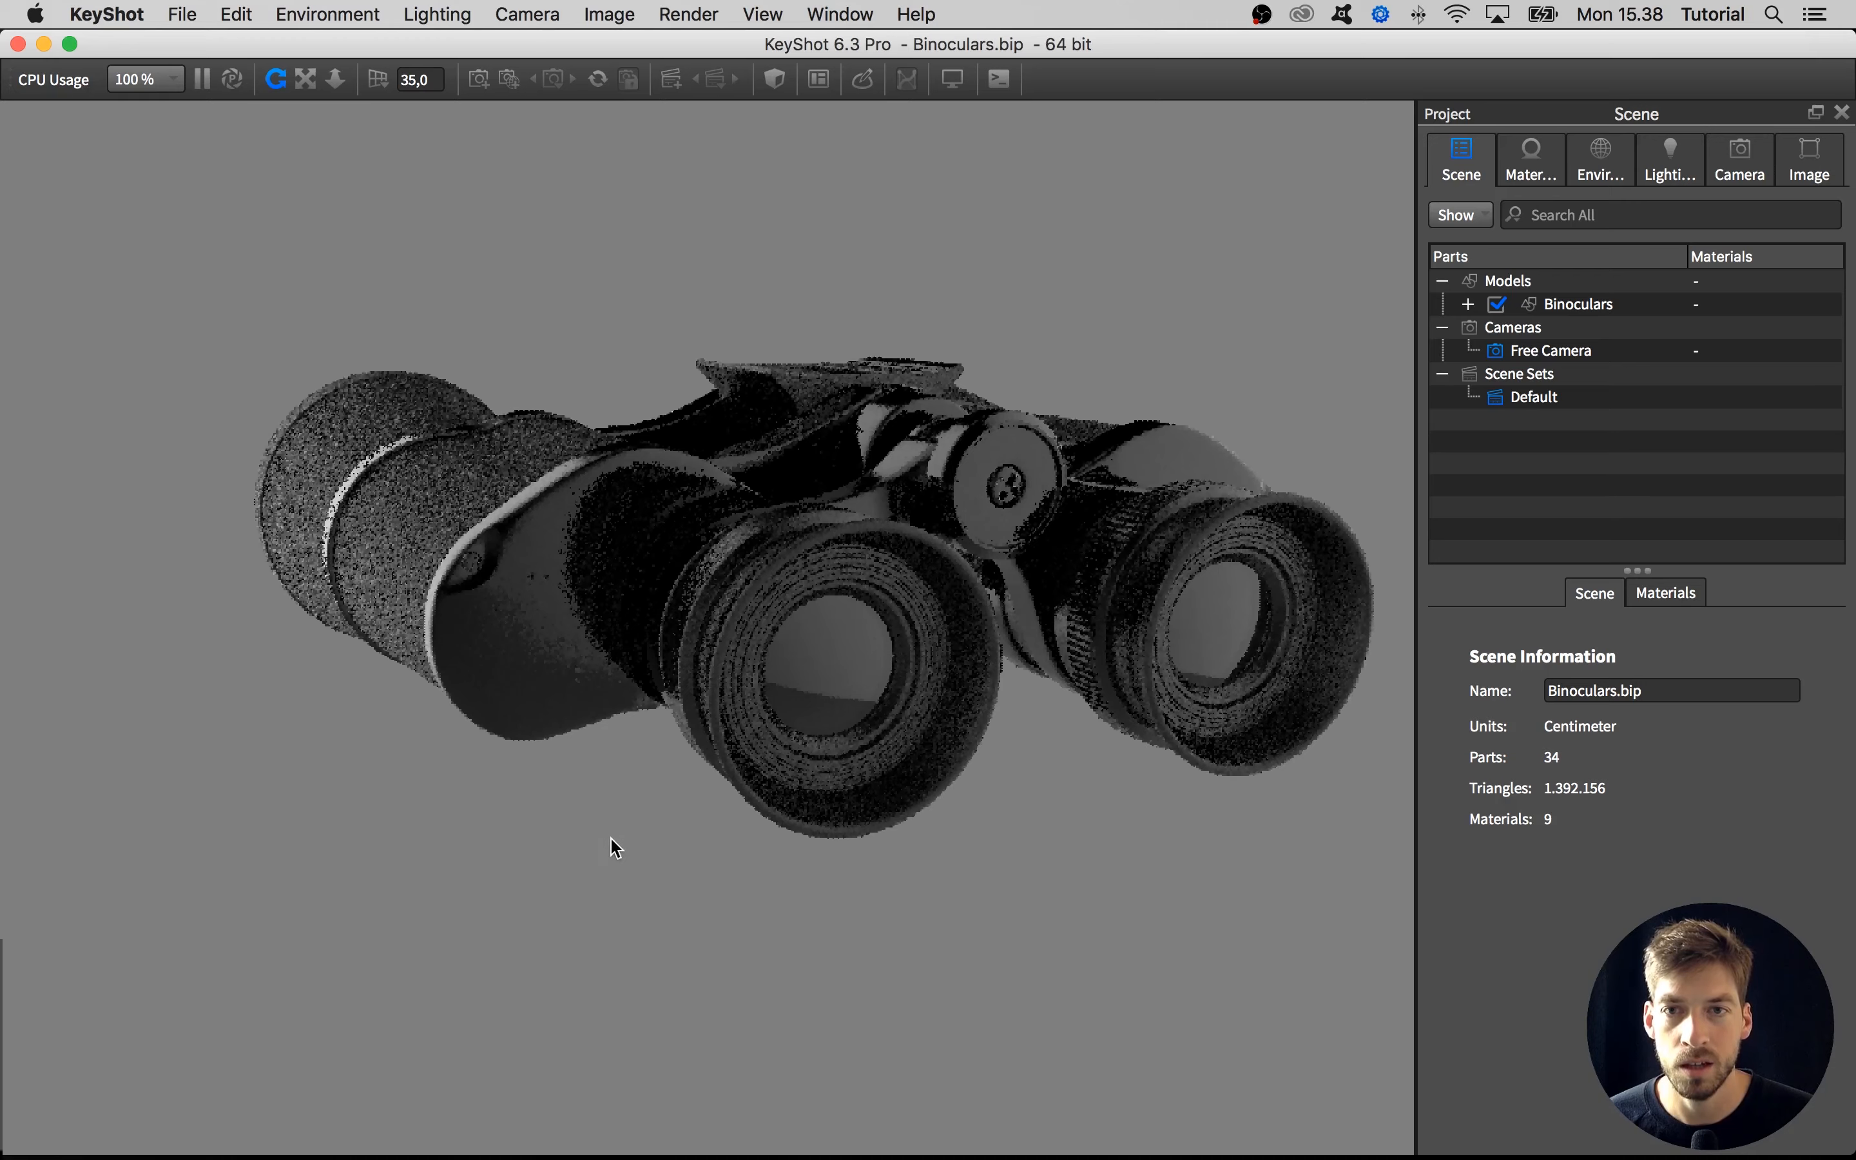
drag(613, 841, 547, 928)
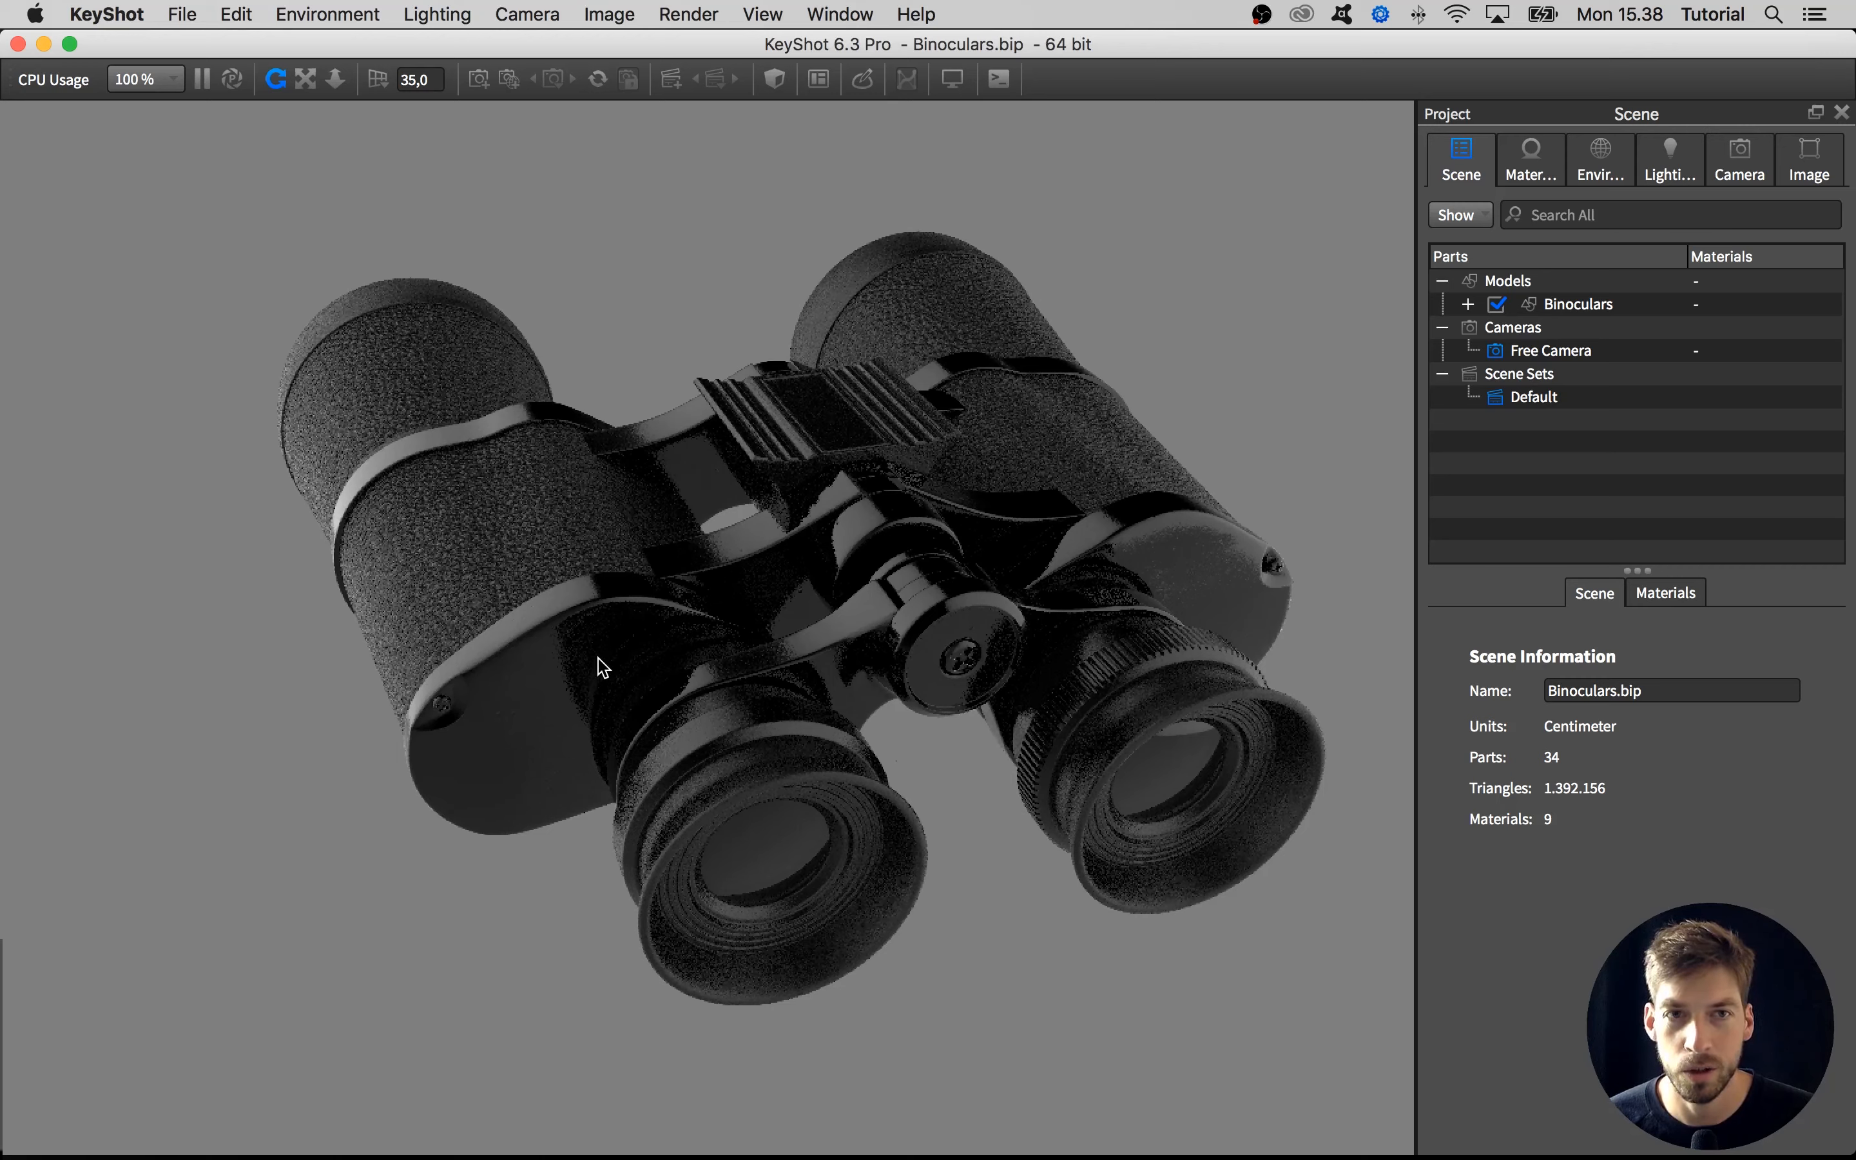
double_click(570, 690)
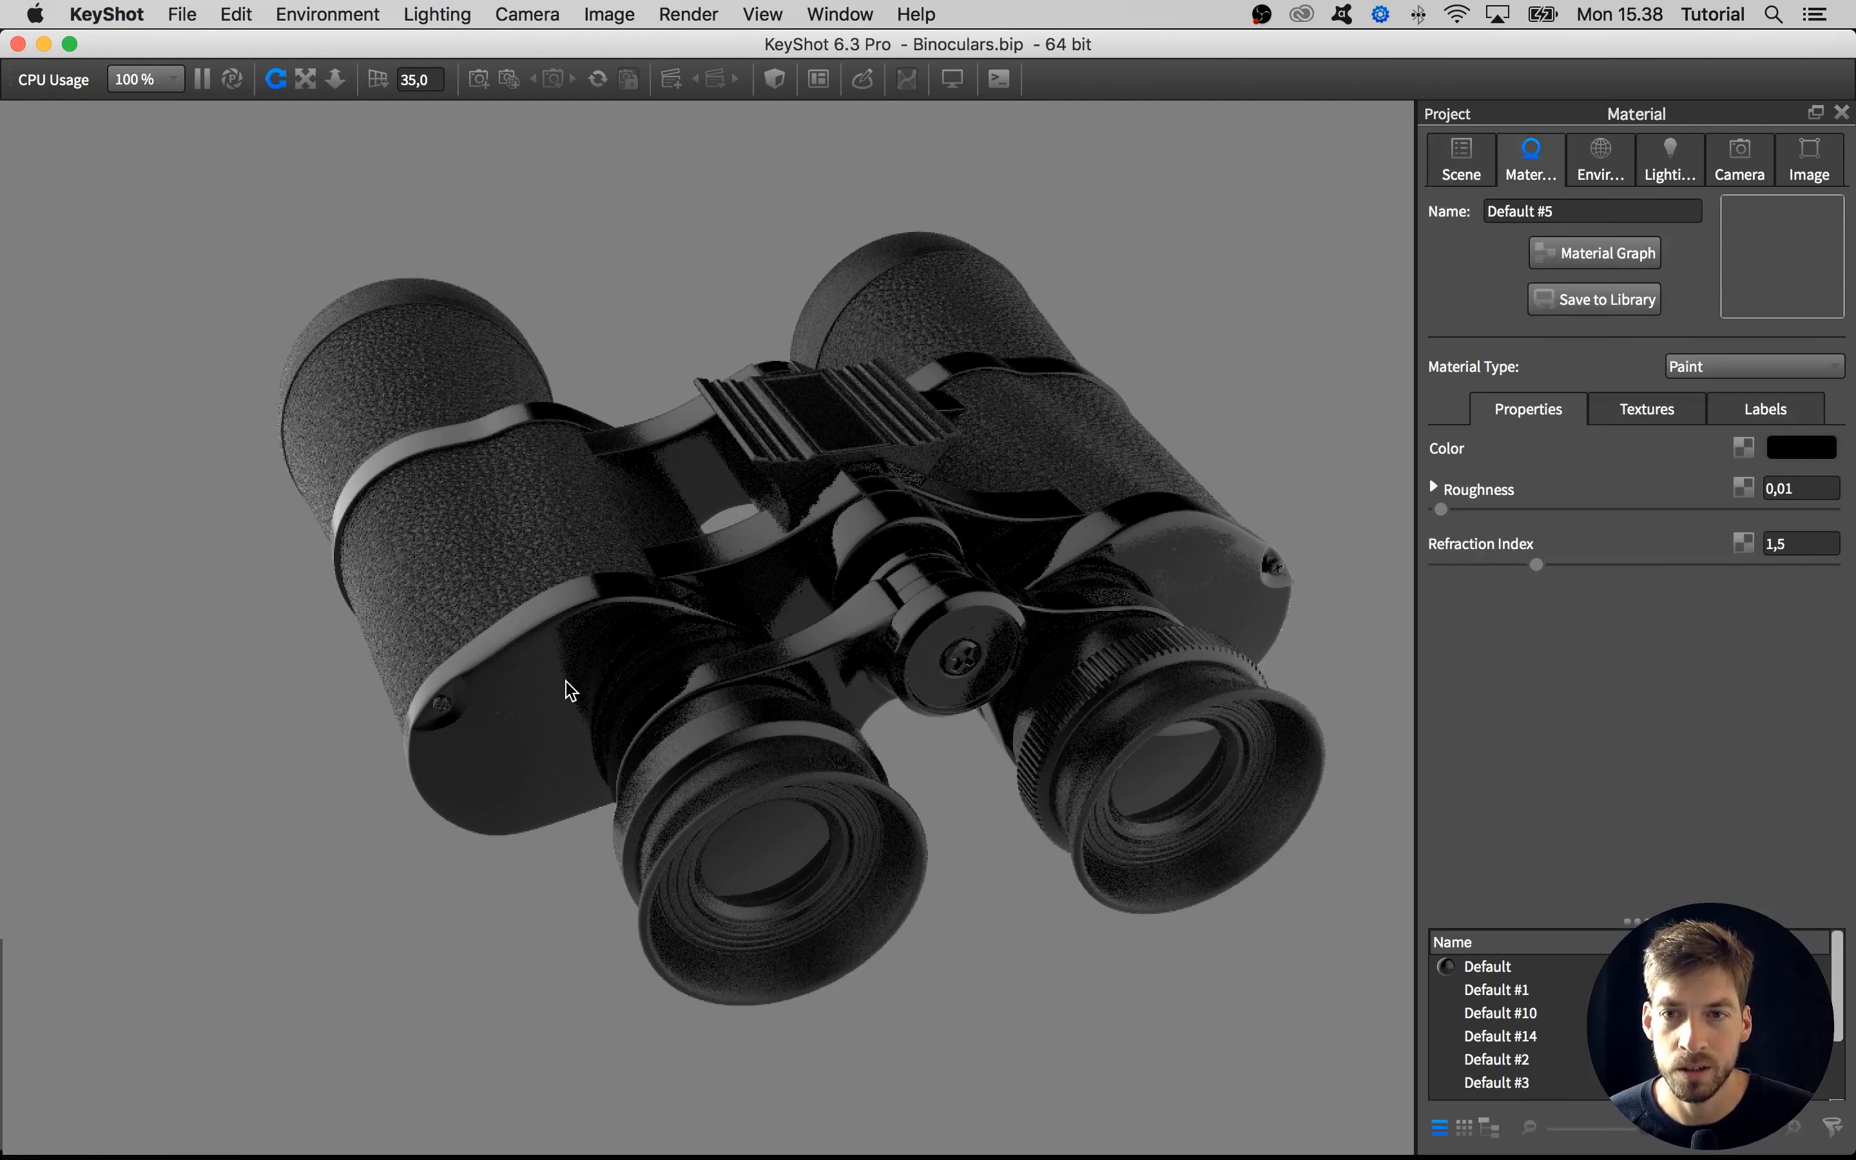
click(1742, 414)
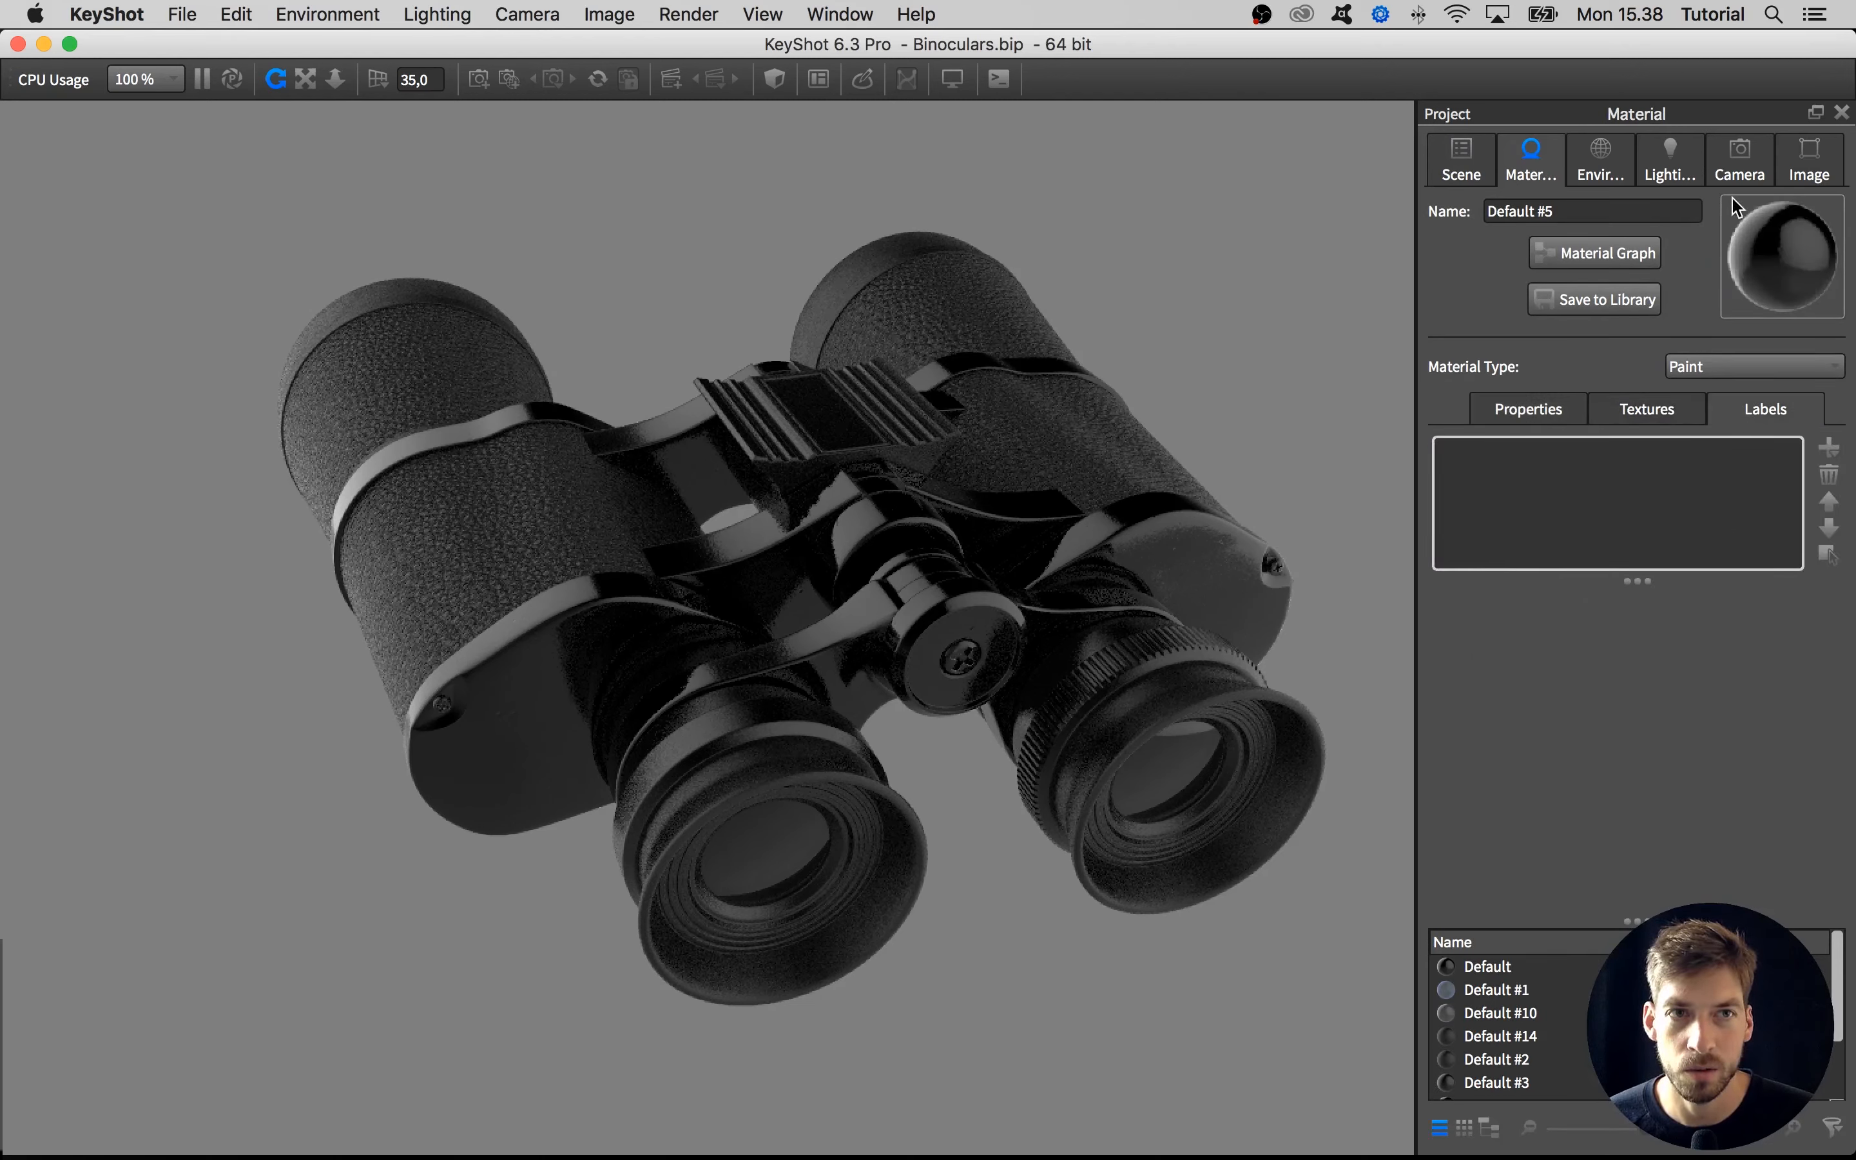
Aim the camera straight at the eyepieces with azimuth 90 and inclination 0, and switch the lens to Orthographic
click(1739, 176)
drag(1029, 621, 431, 497)
middle_drag(431, 497, 524, 532)
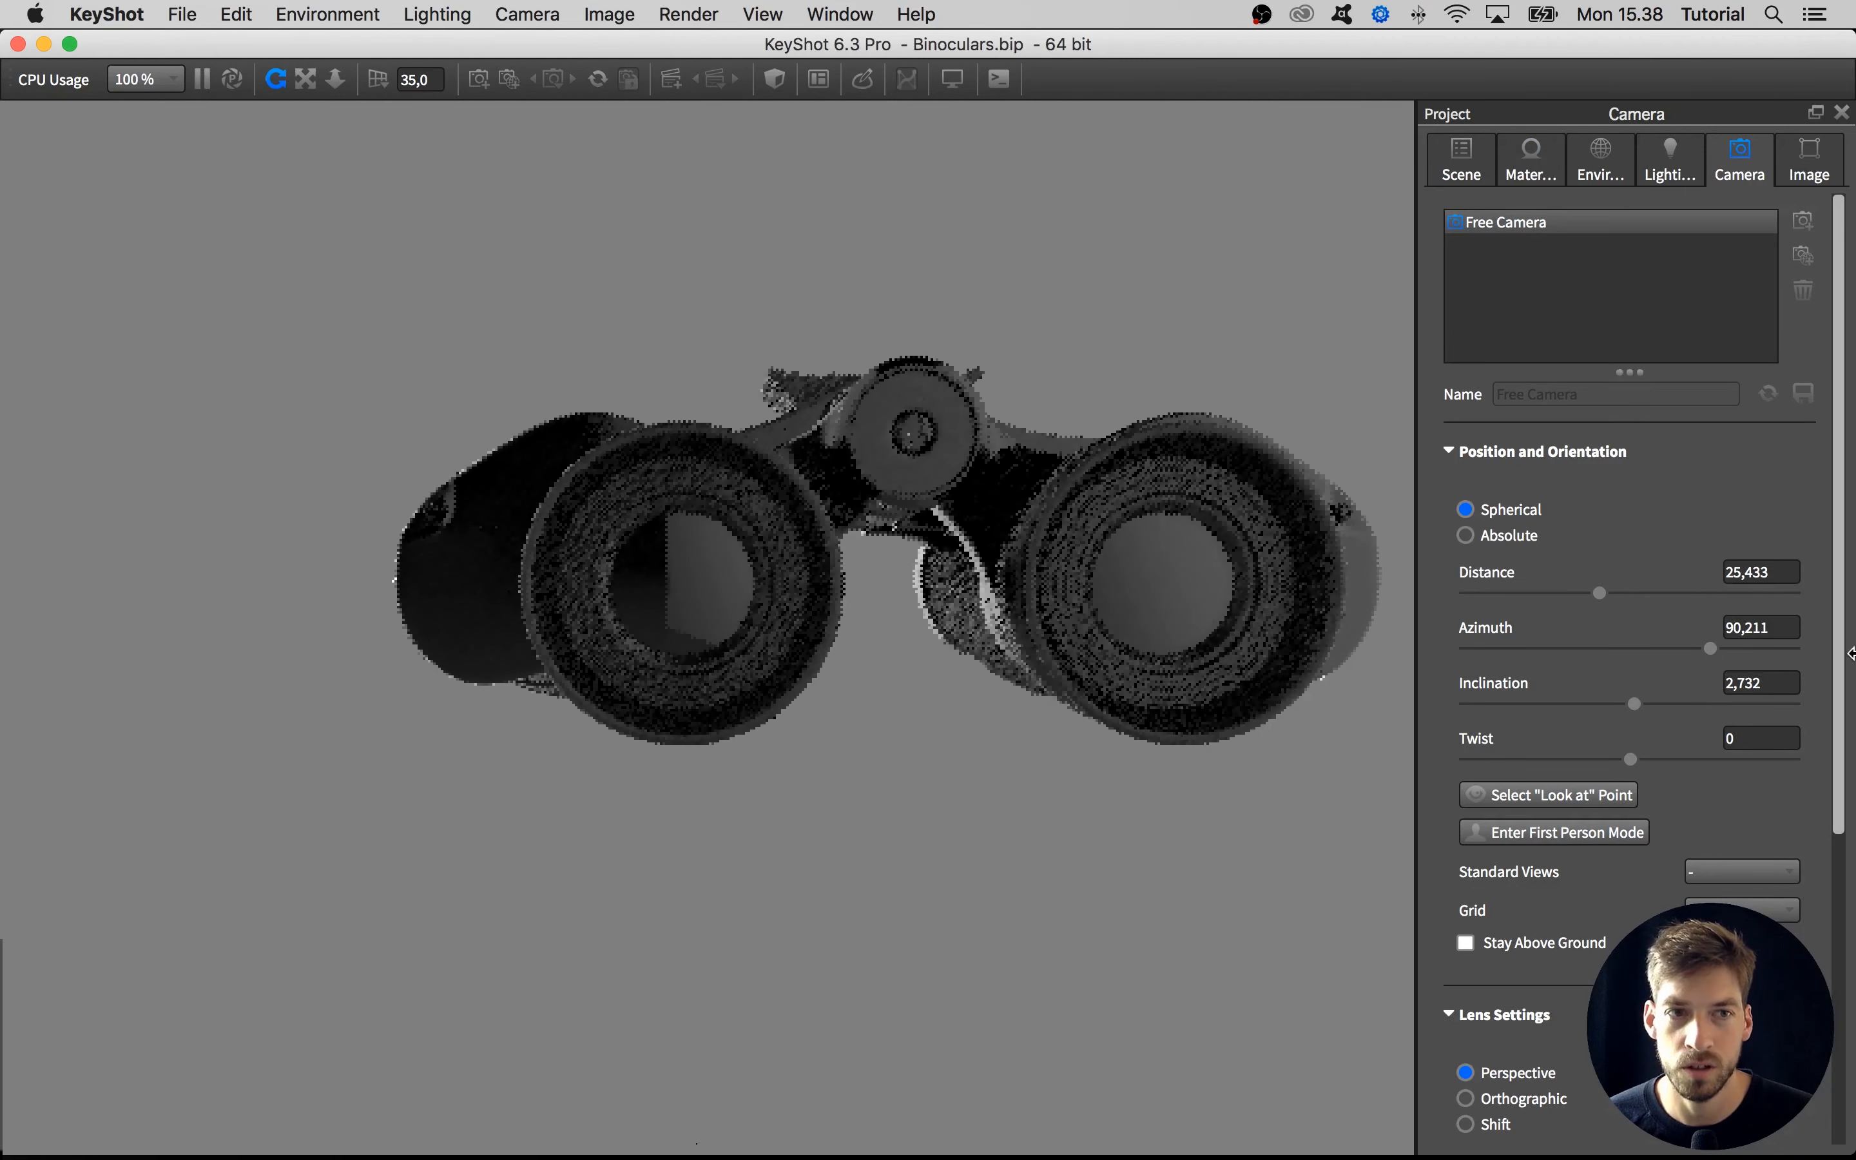
double_click(1749, 627)
text(90)
key(Tab)
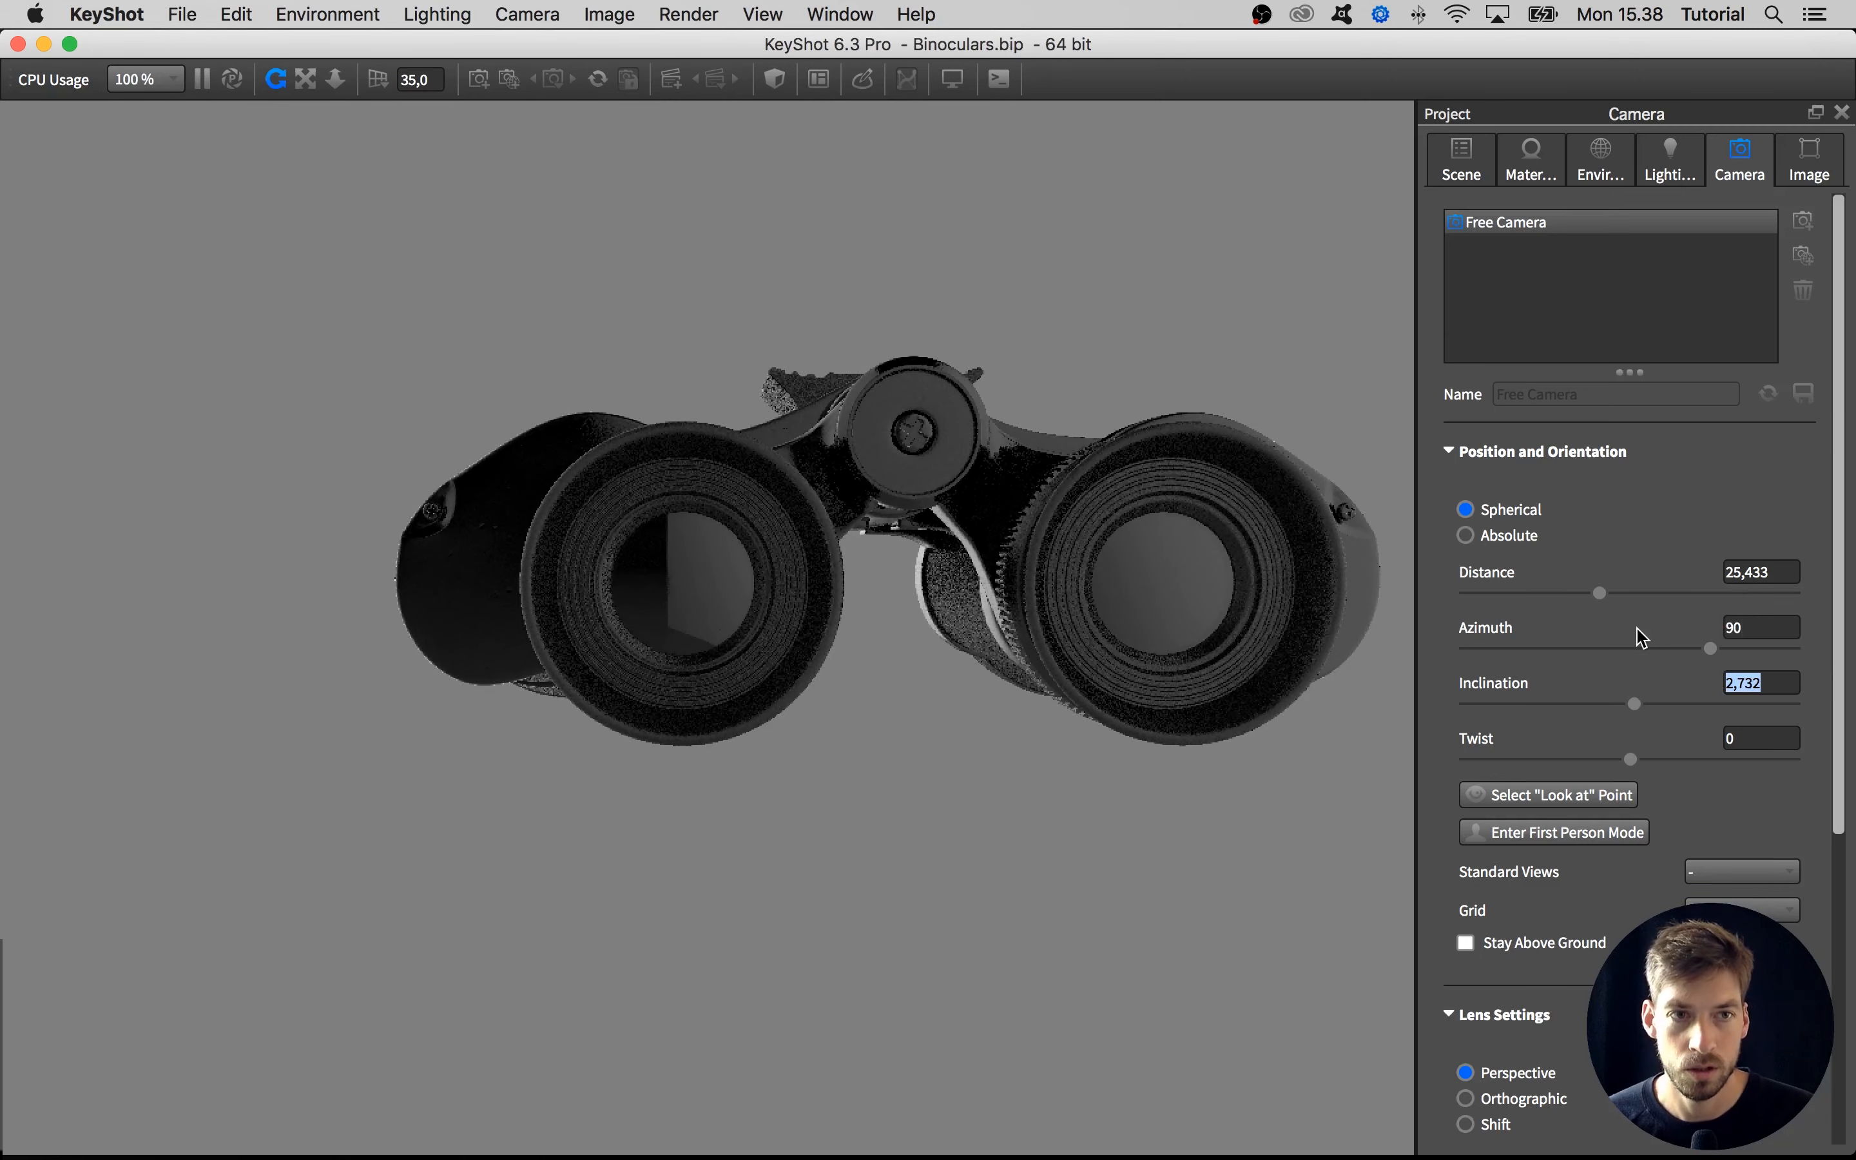
text(0)
key(Return)
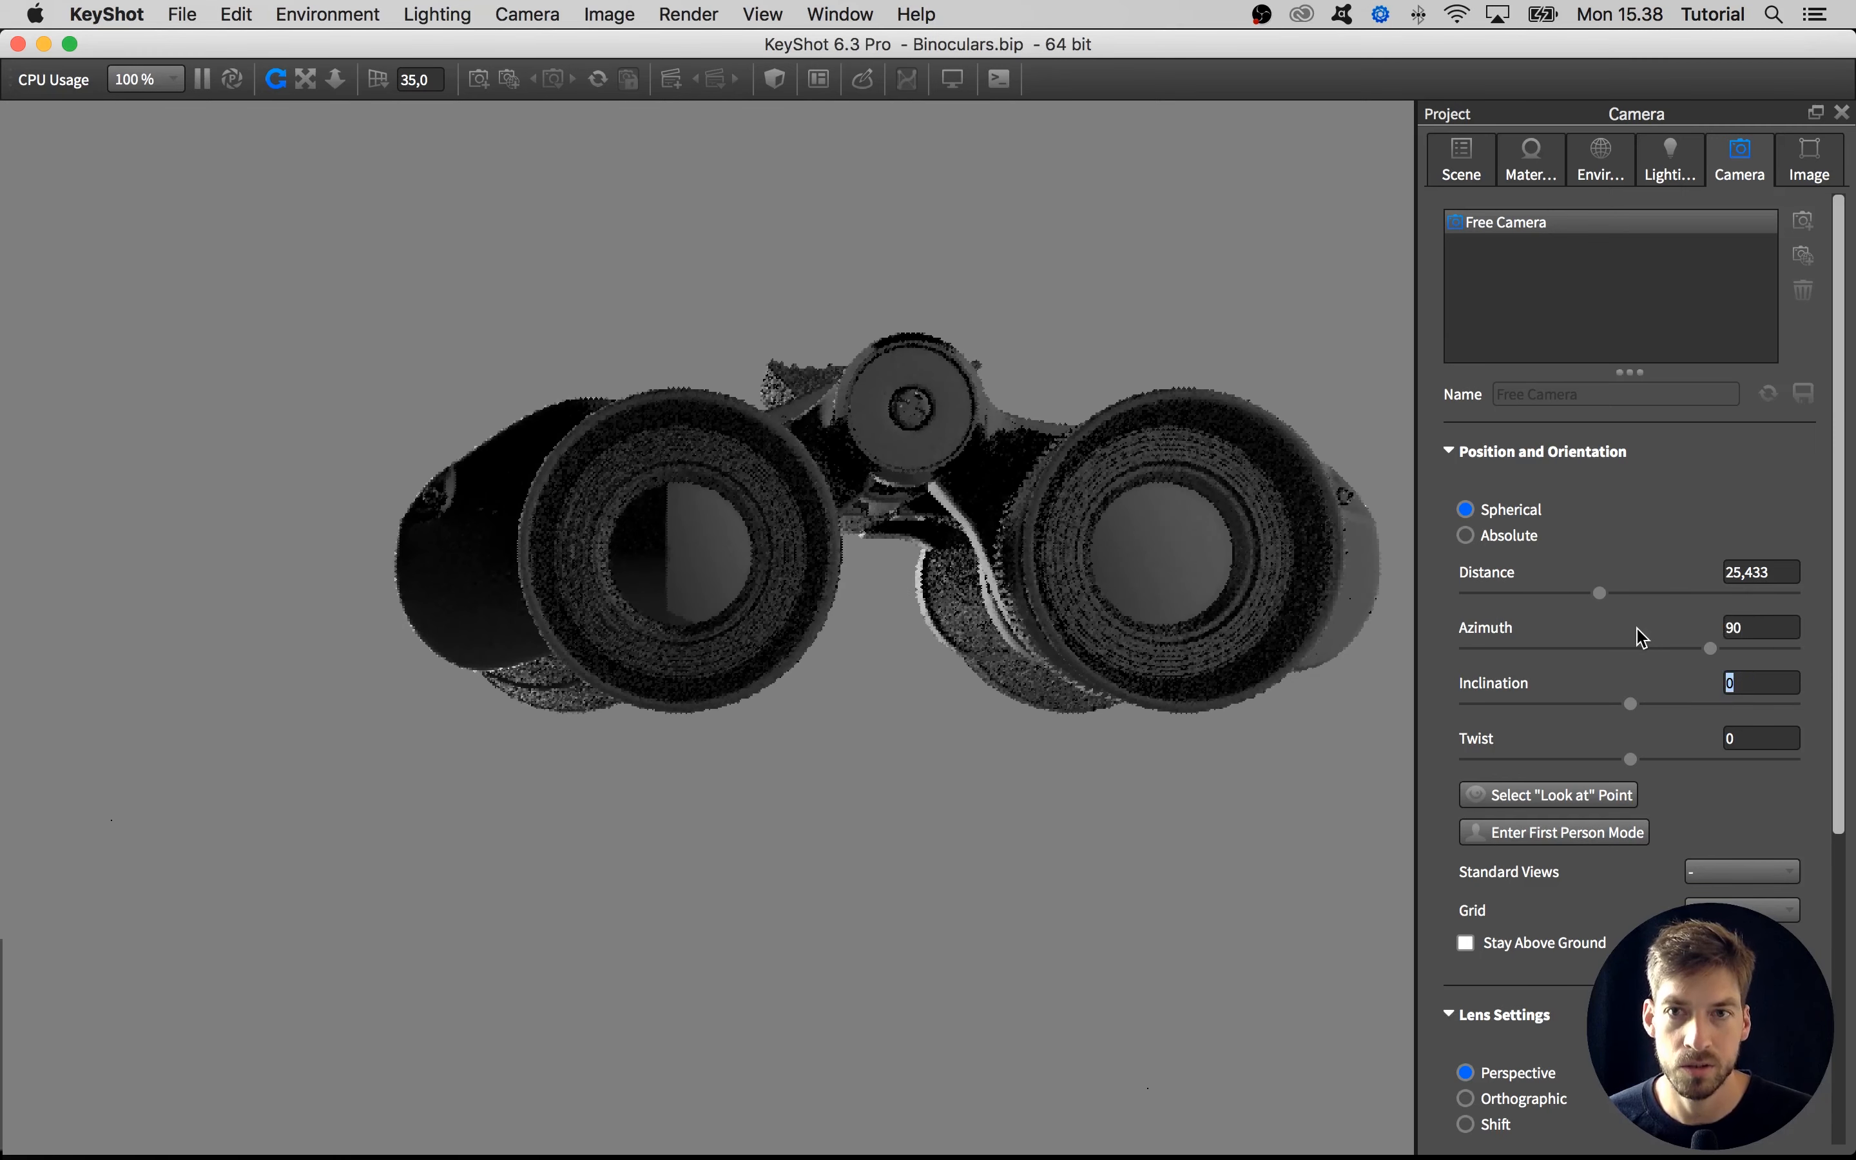
click(1536, 1099)
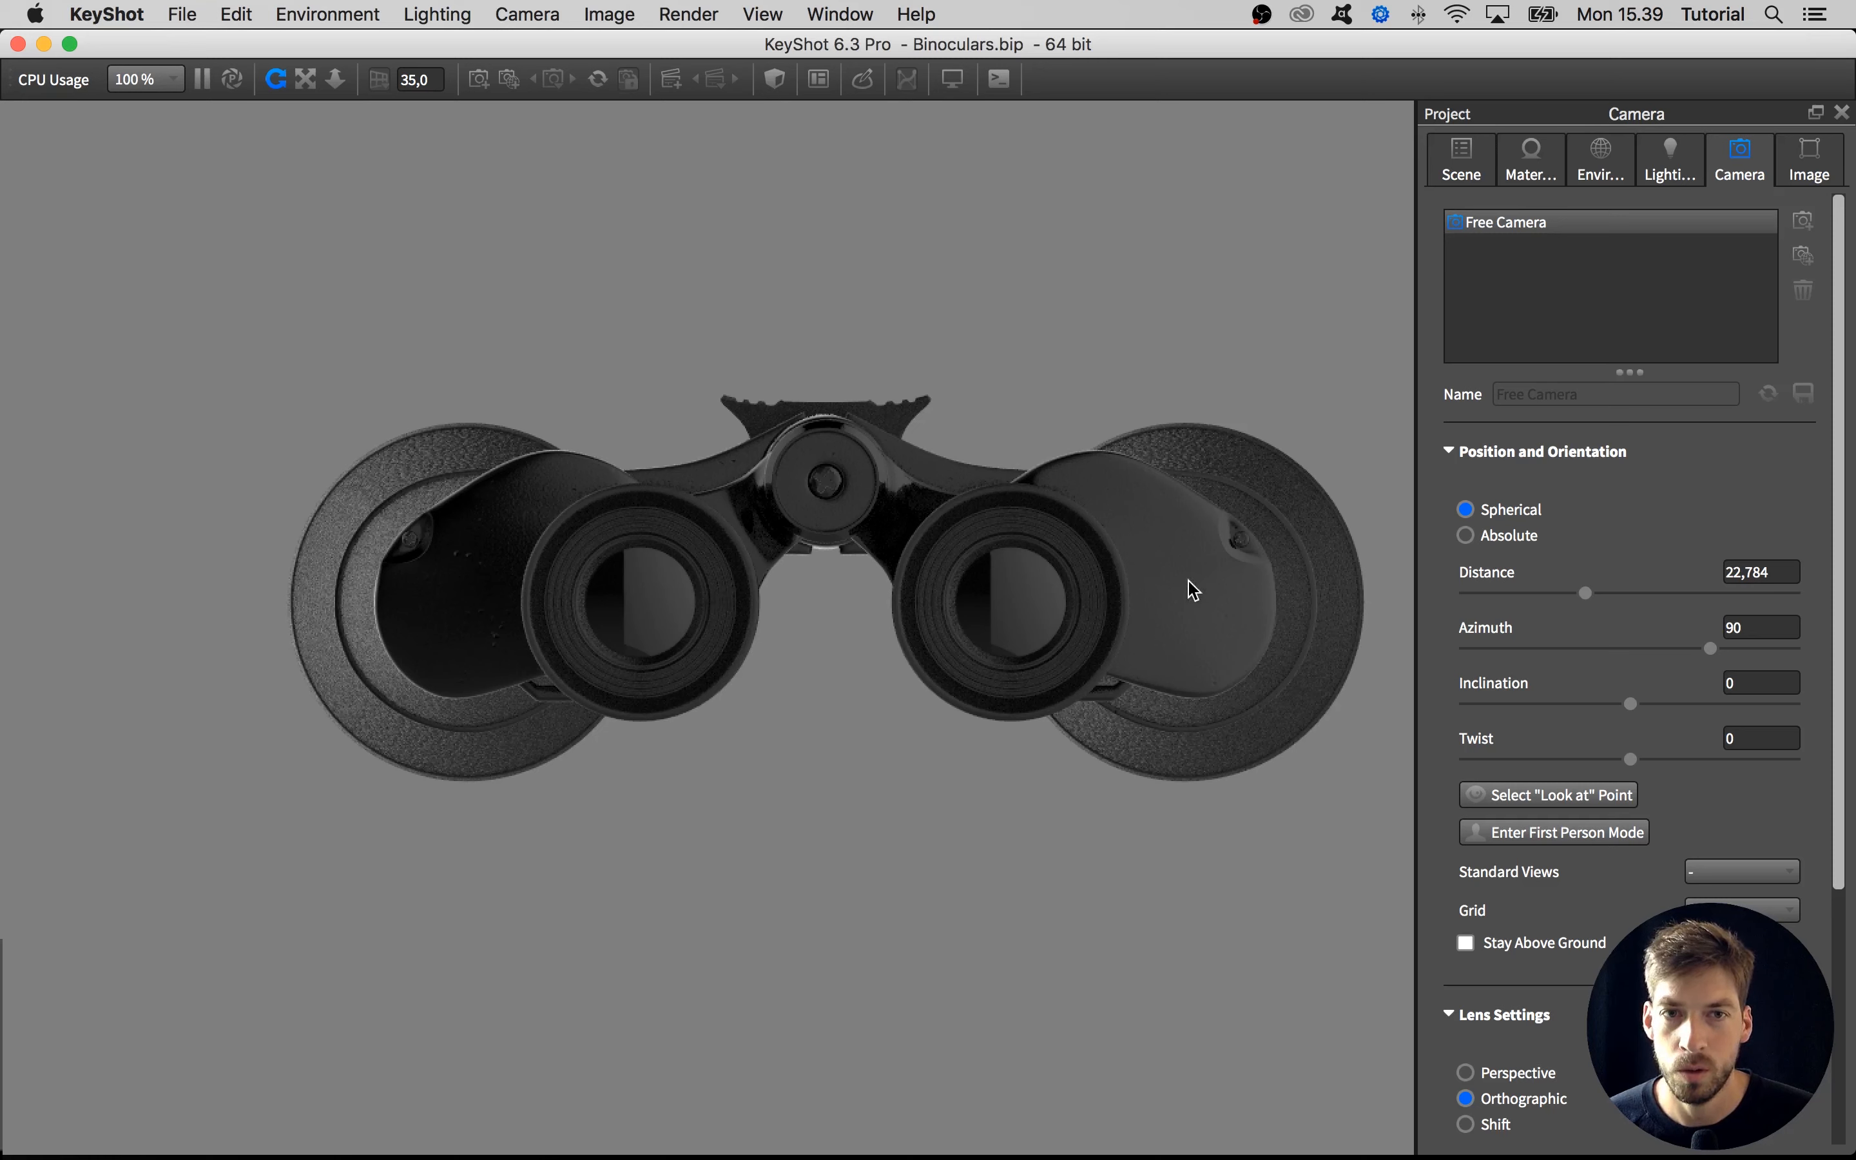
Add label_left_diff.png from the Labels folder as a label on the left end plate's paint material
double_click(487, 583)
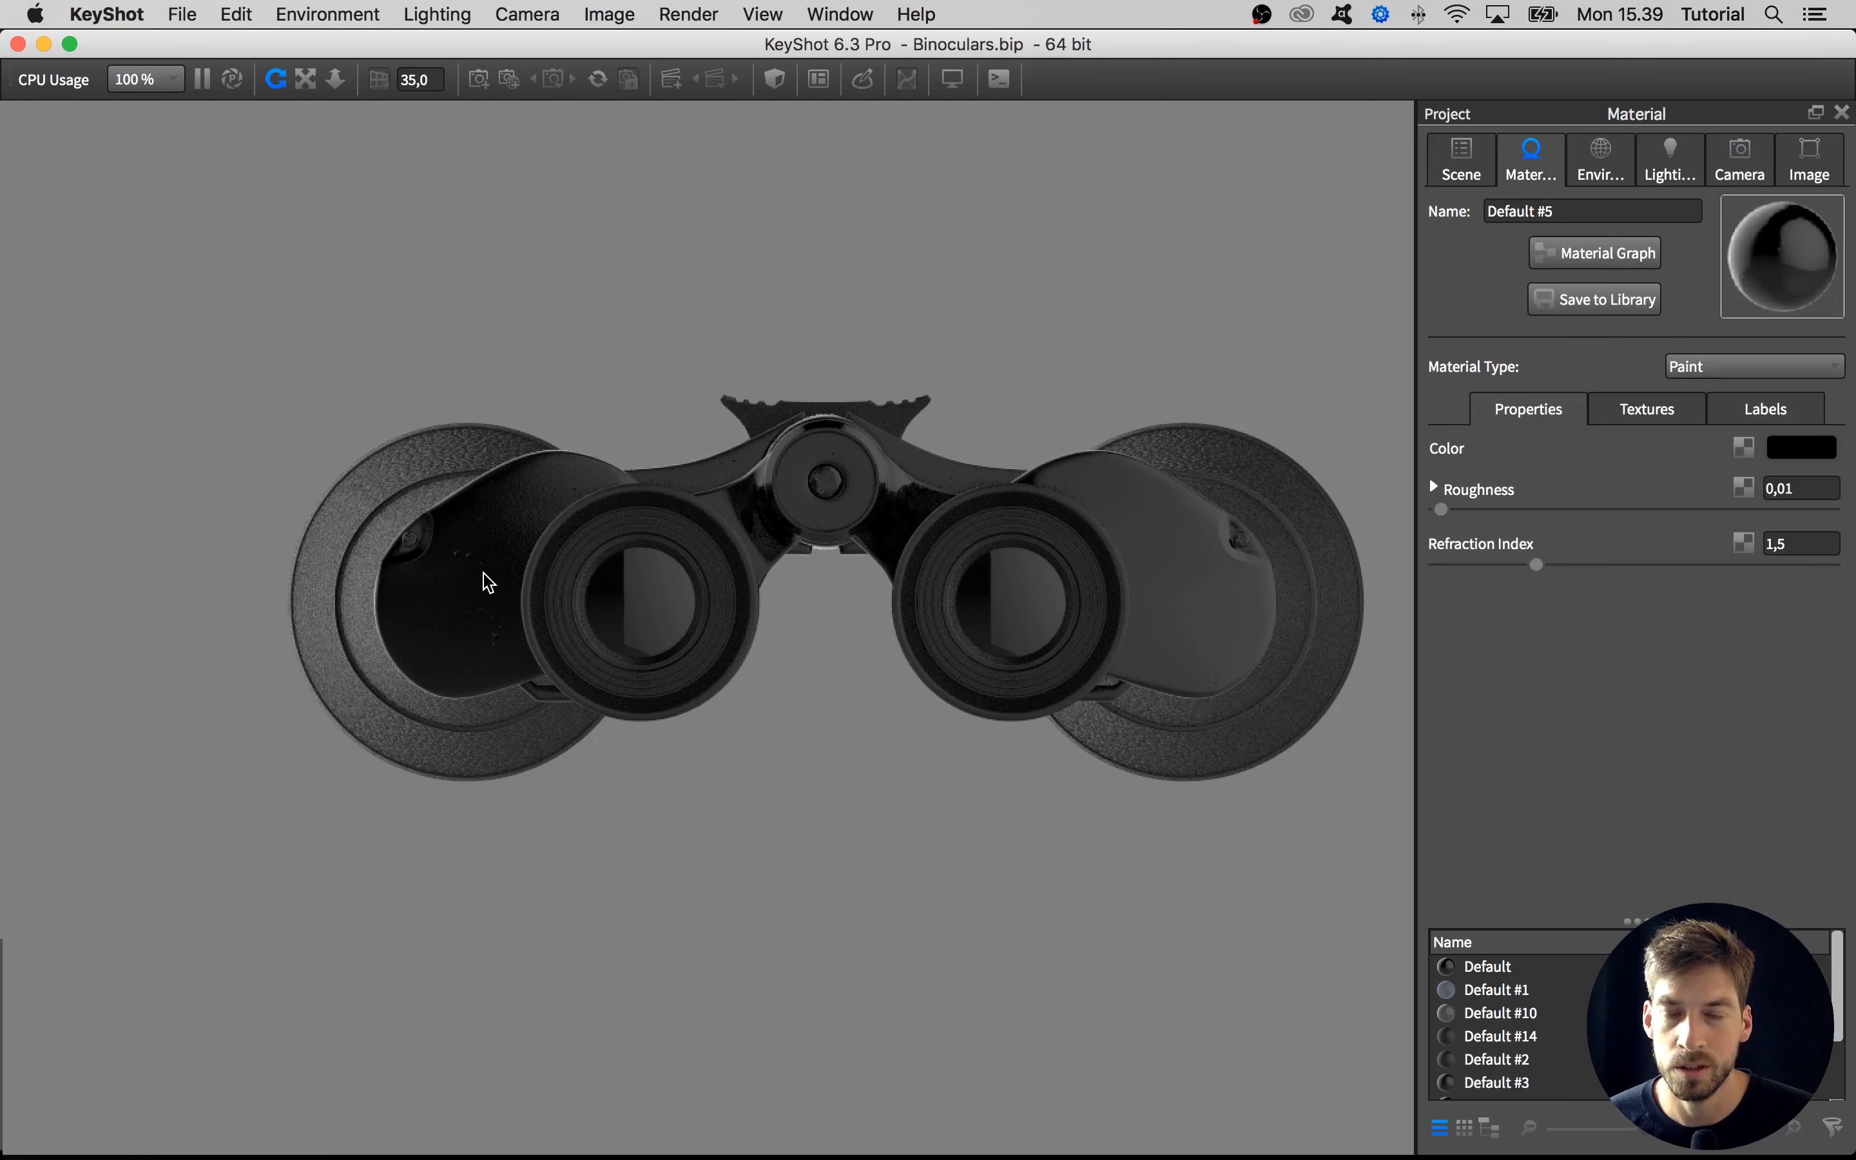
click(1676, 414)
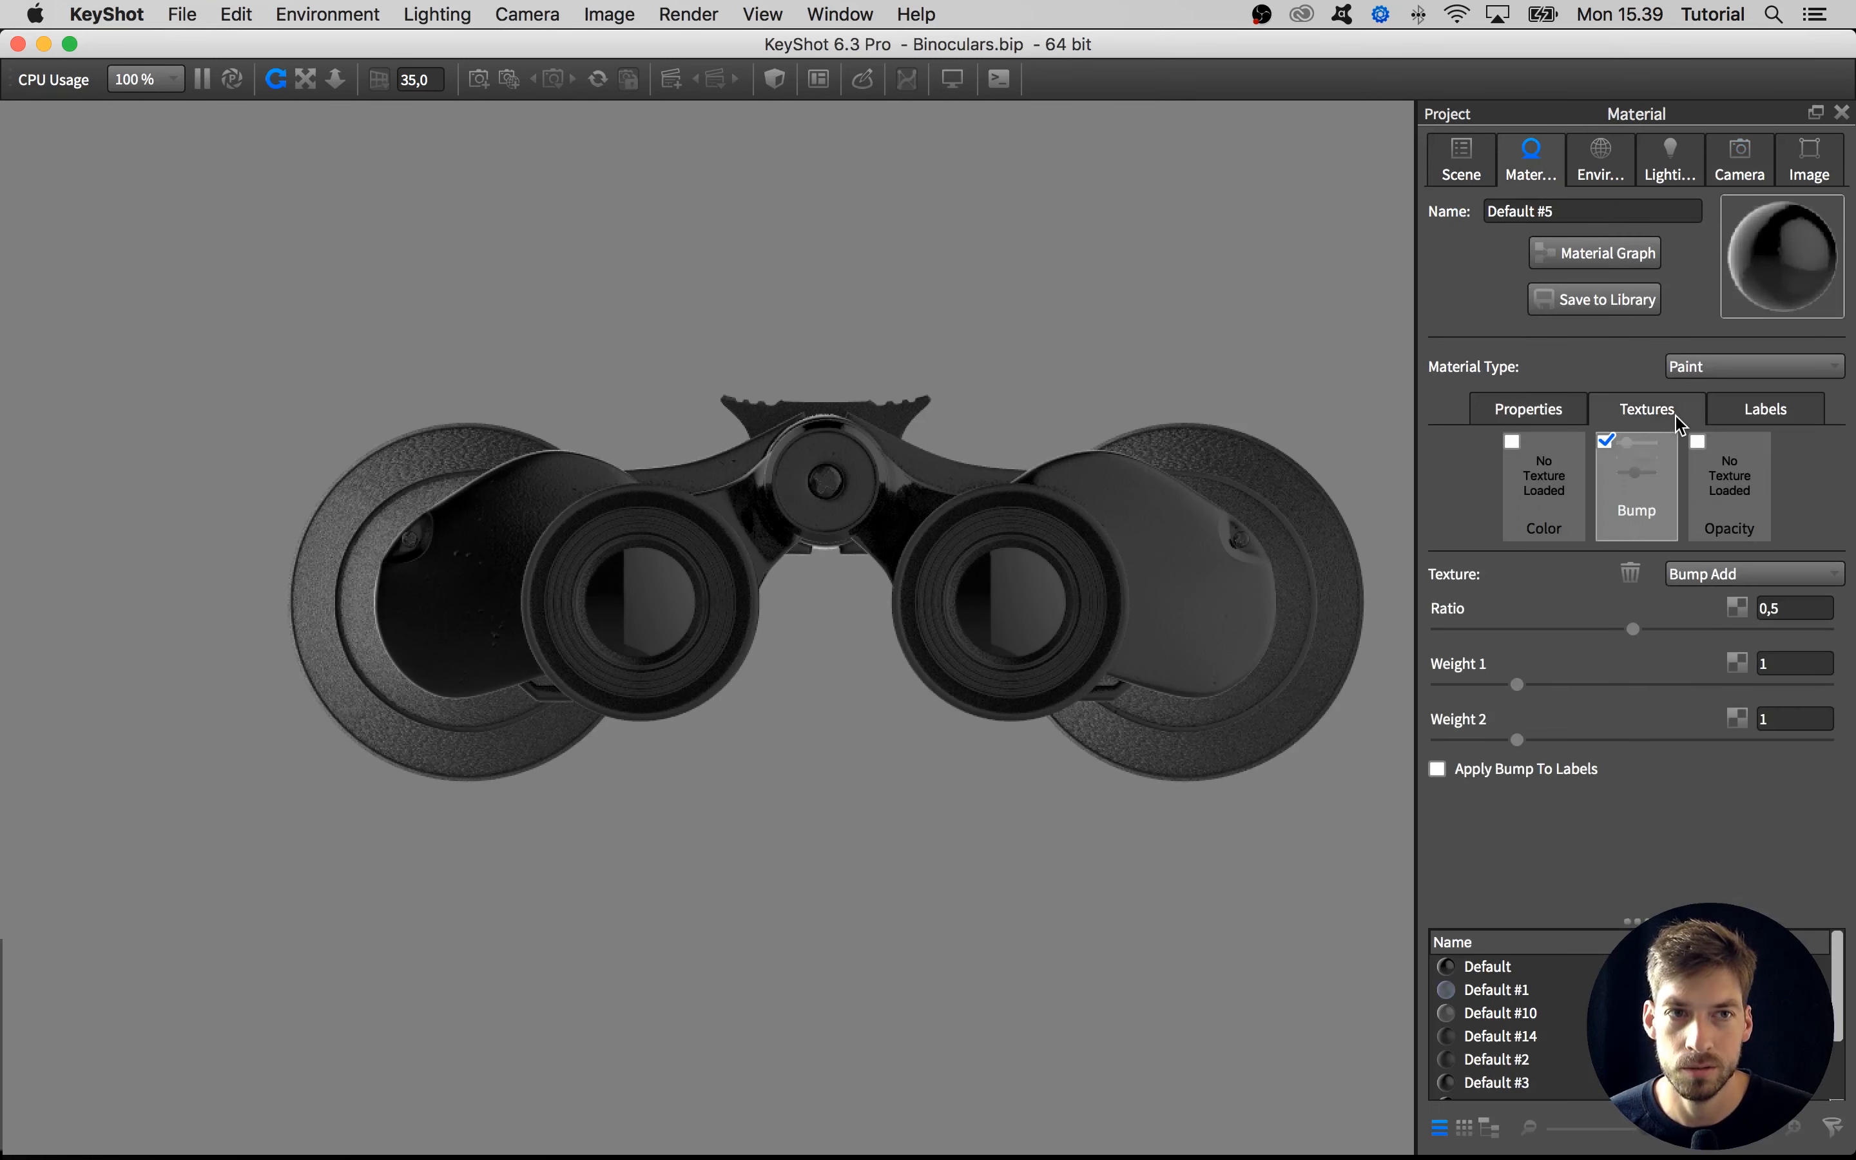
click(1756, 413)
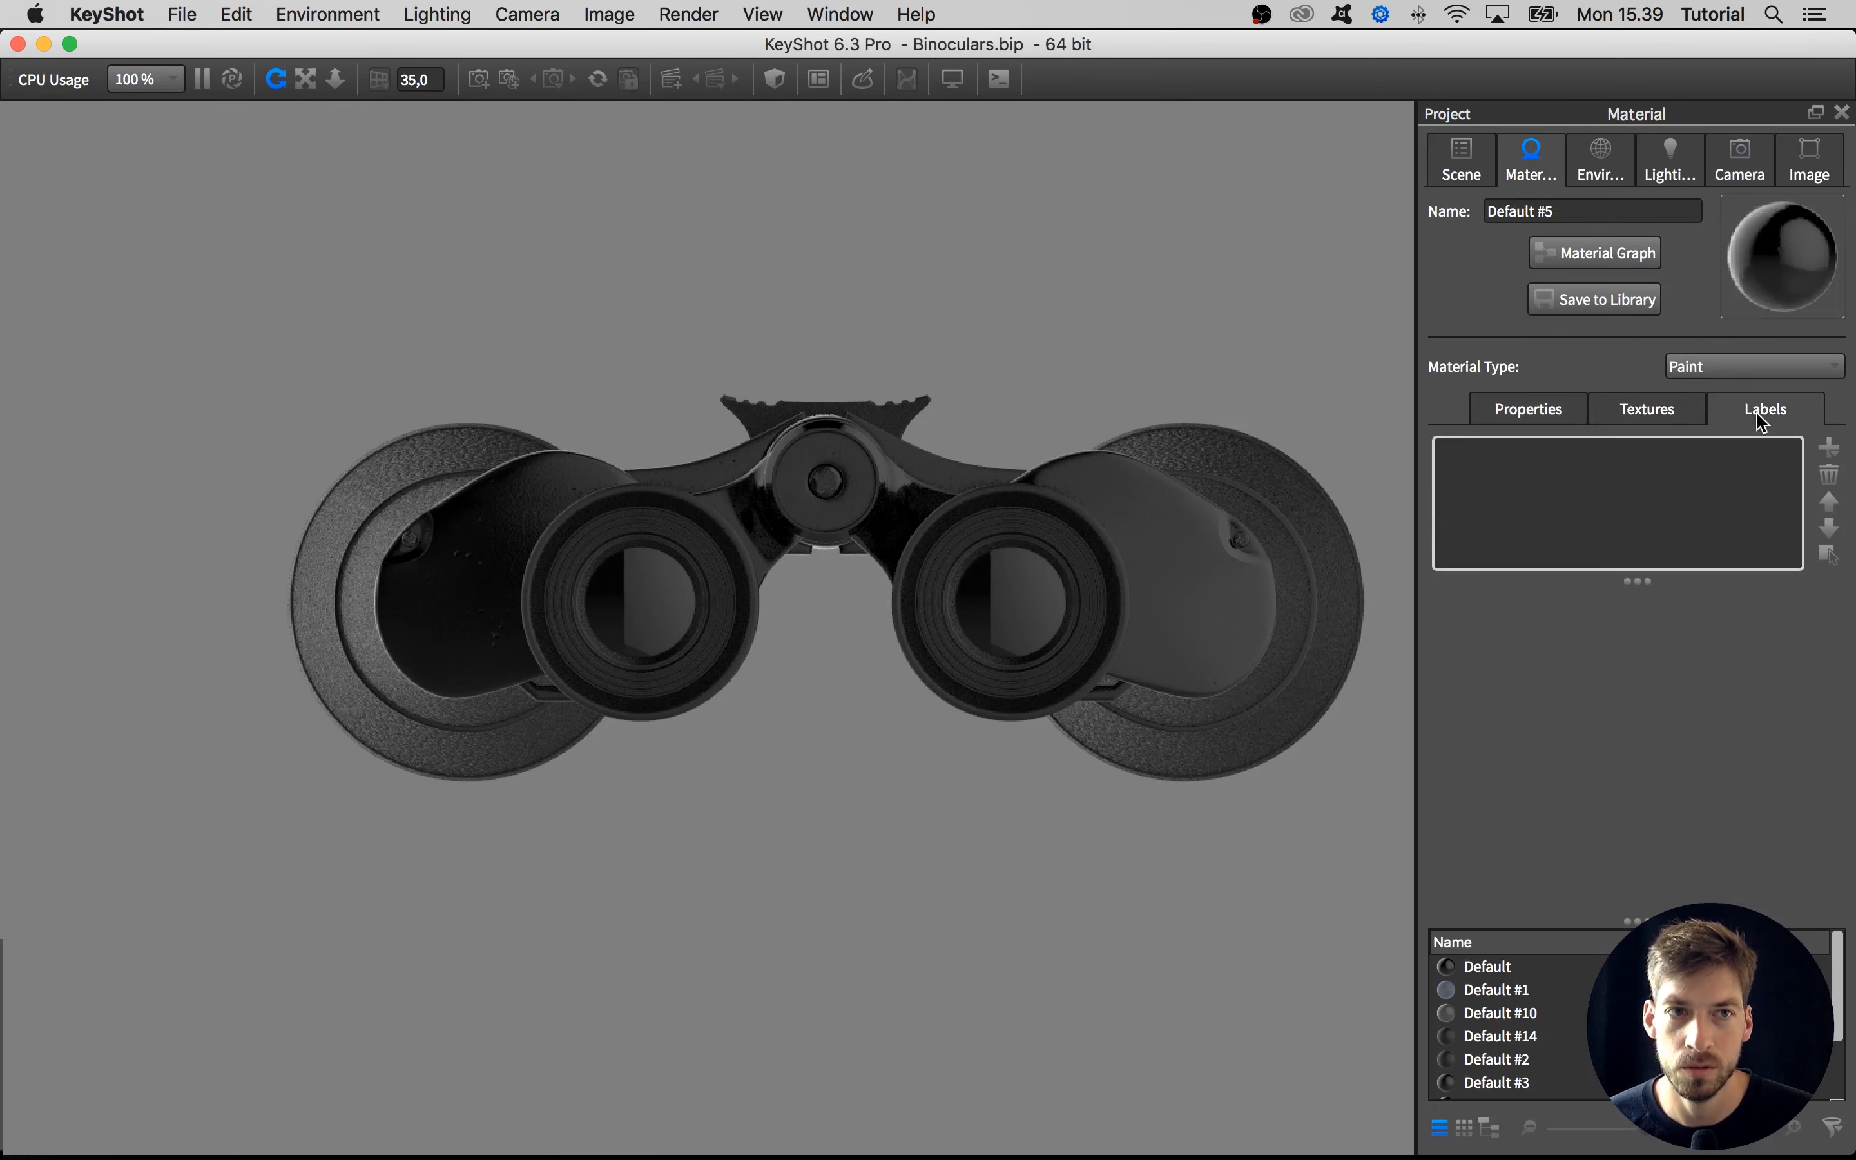
click(1830, 454)
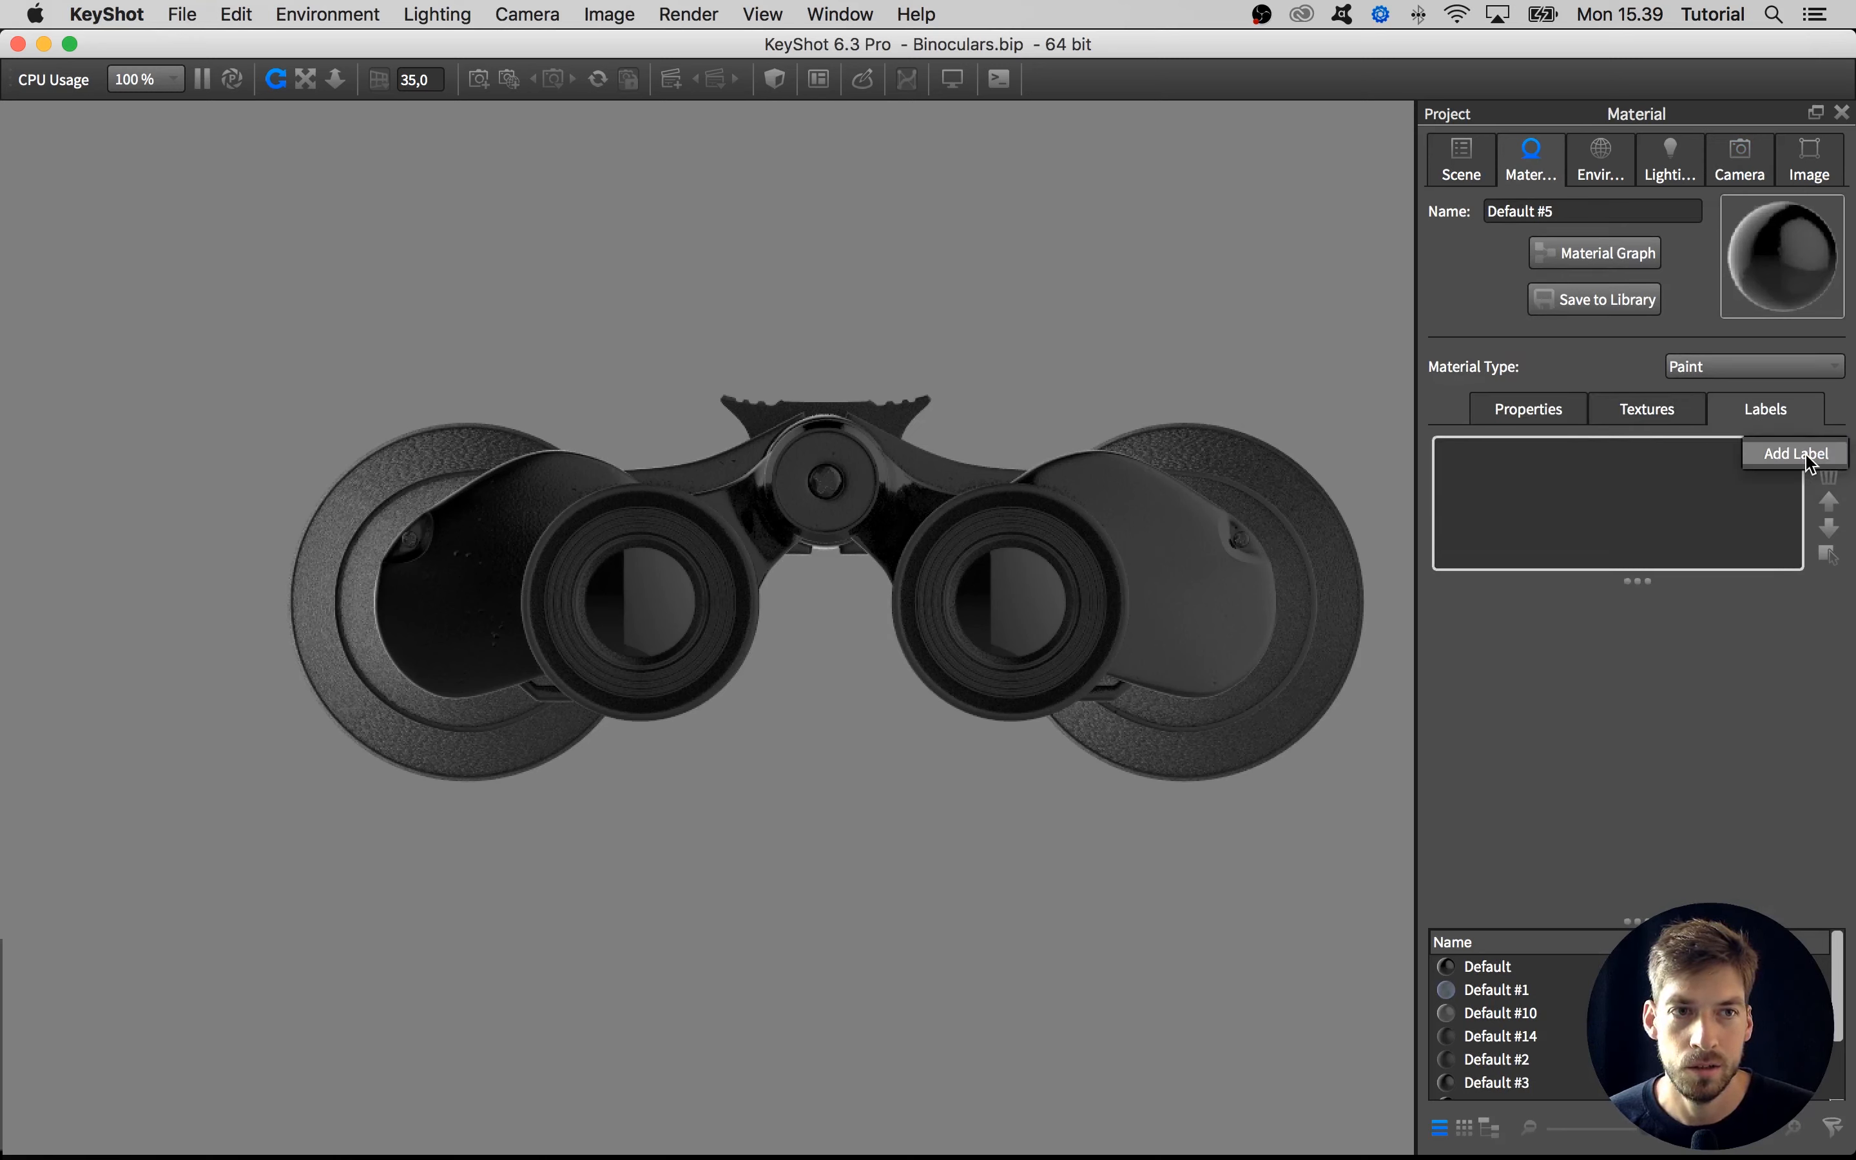
click(1798, 455)
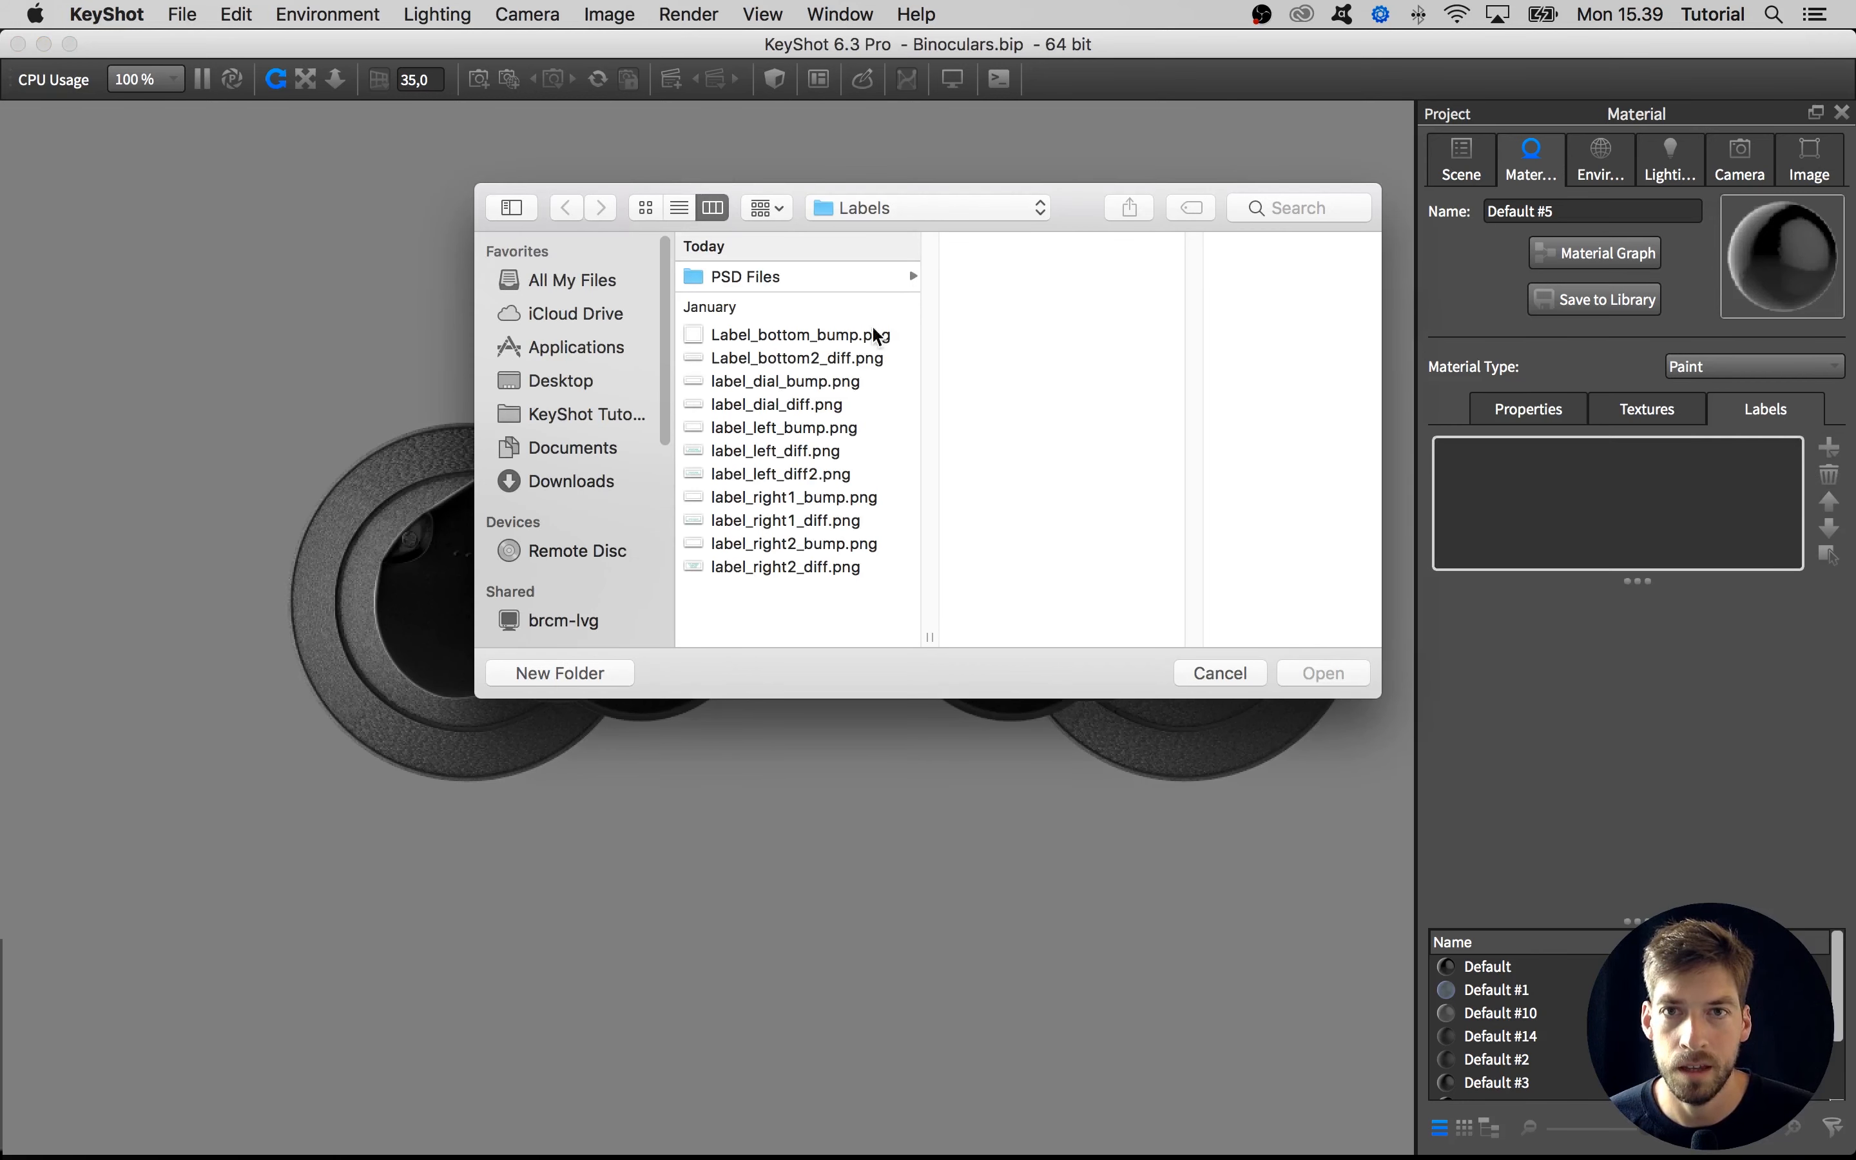
click(874, 206)
click(874, 230)
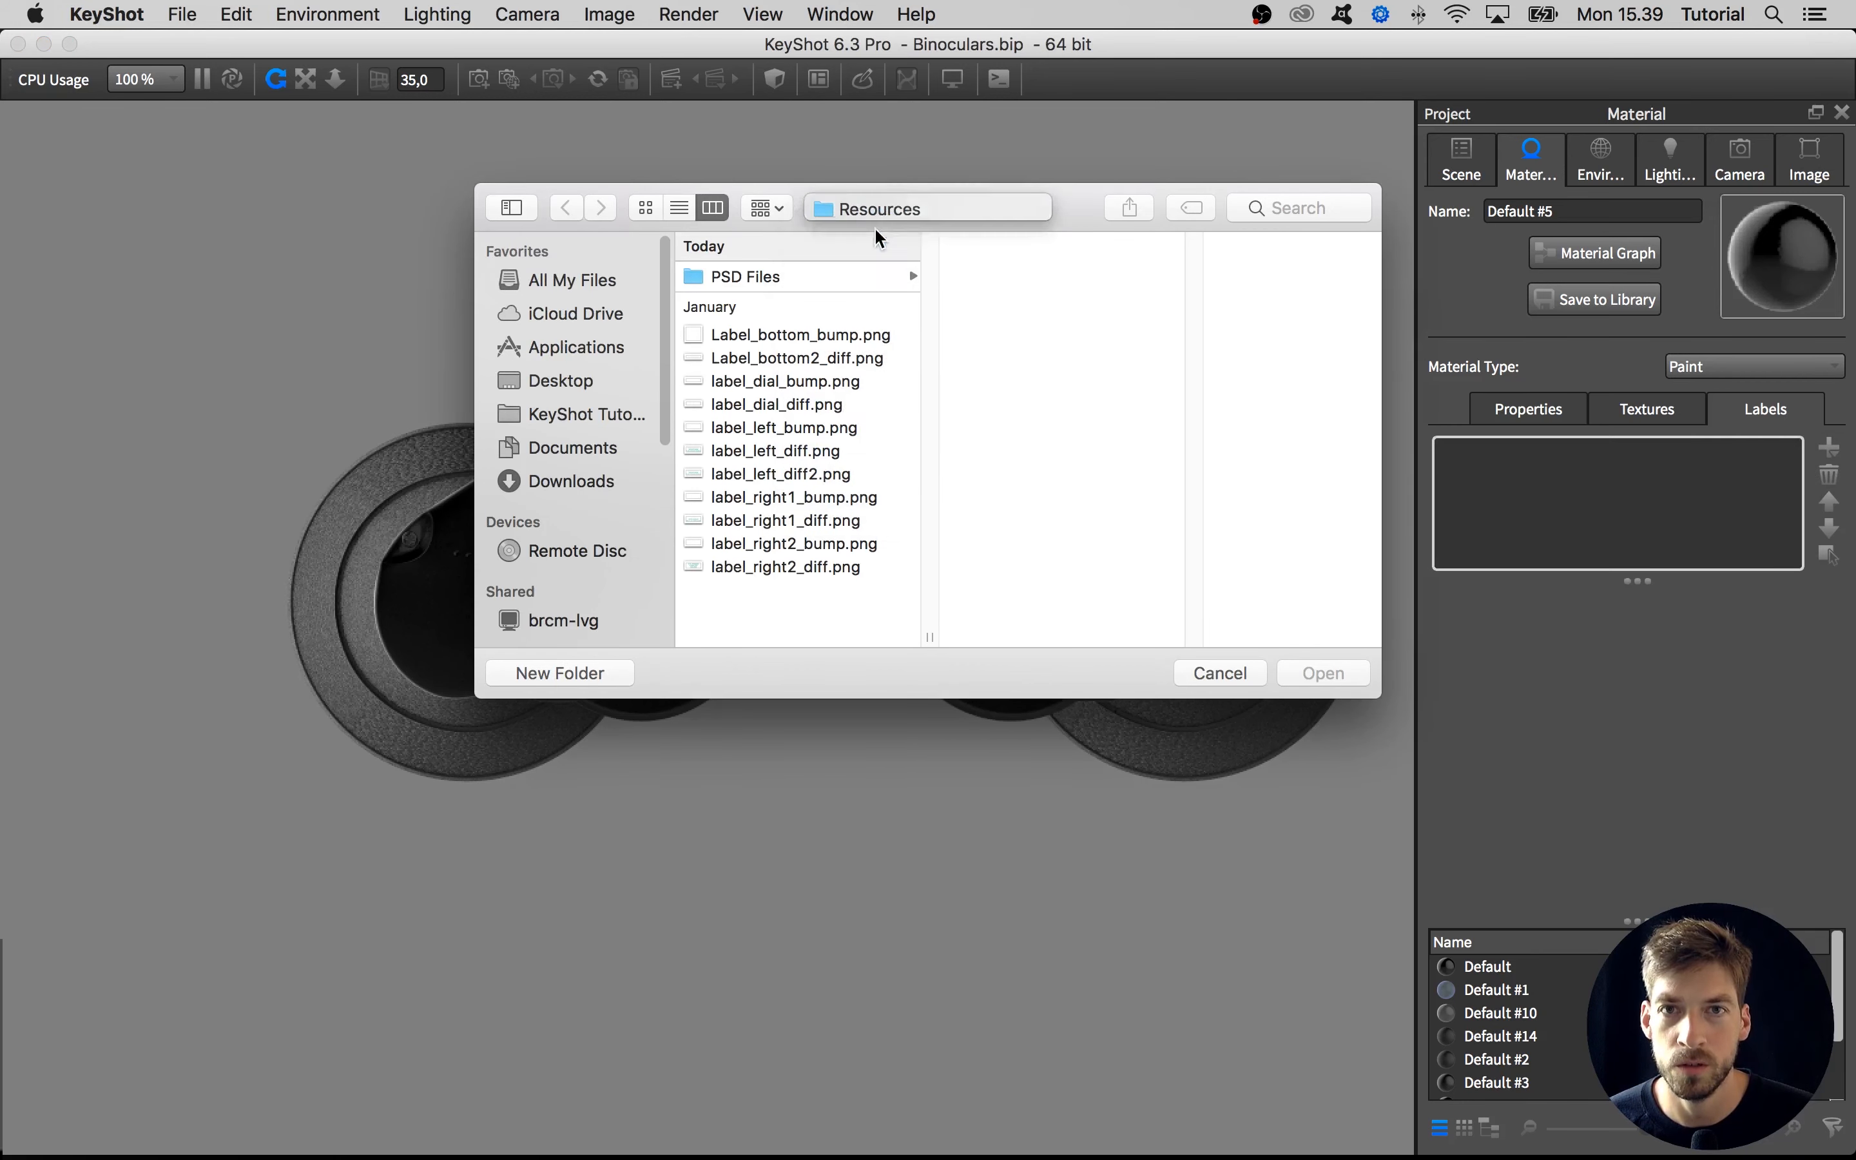
click(981, 408)
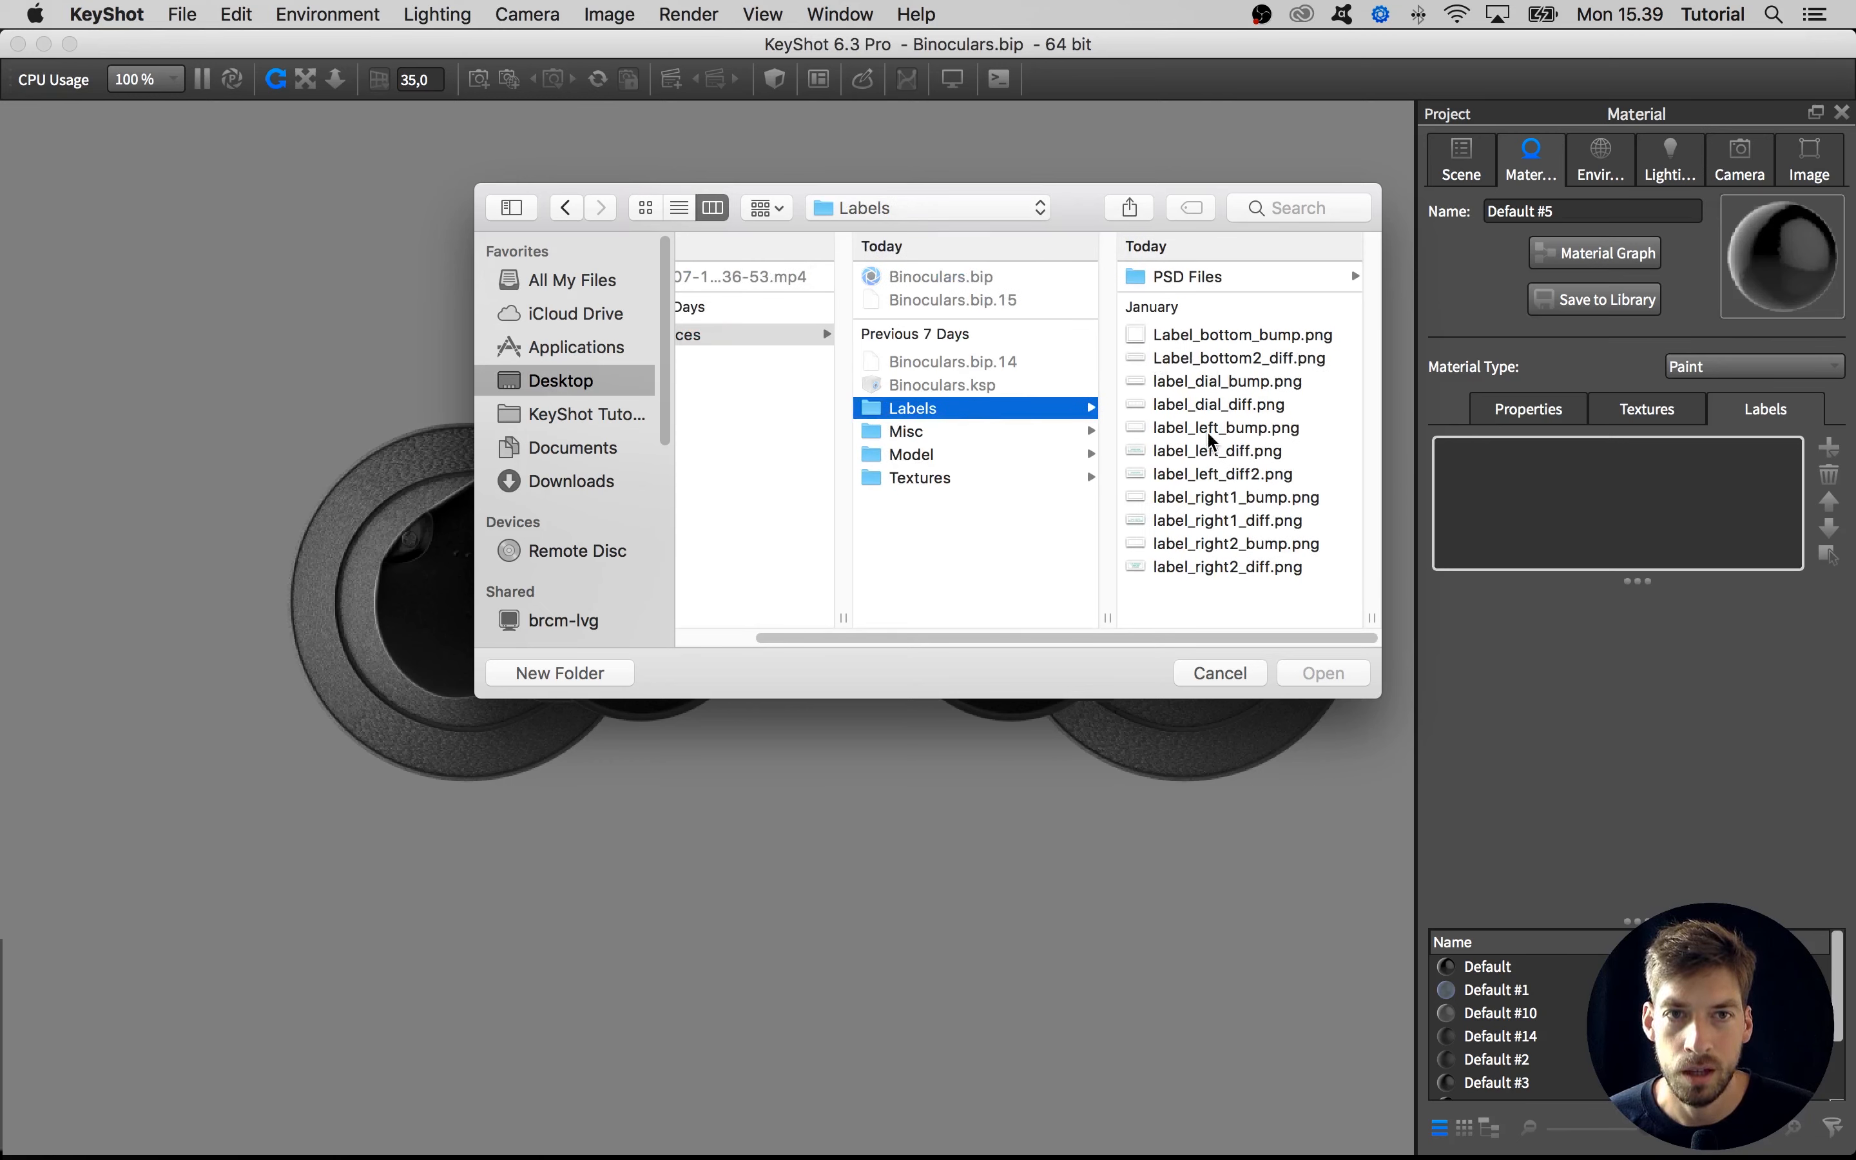
click(1183, 497)
click(951, 451)
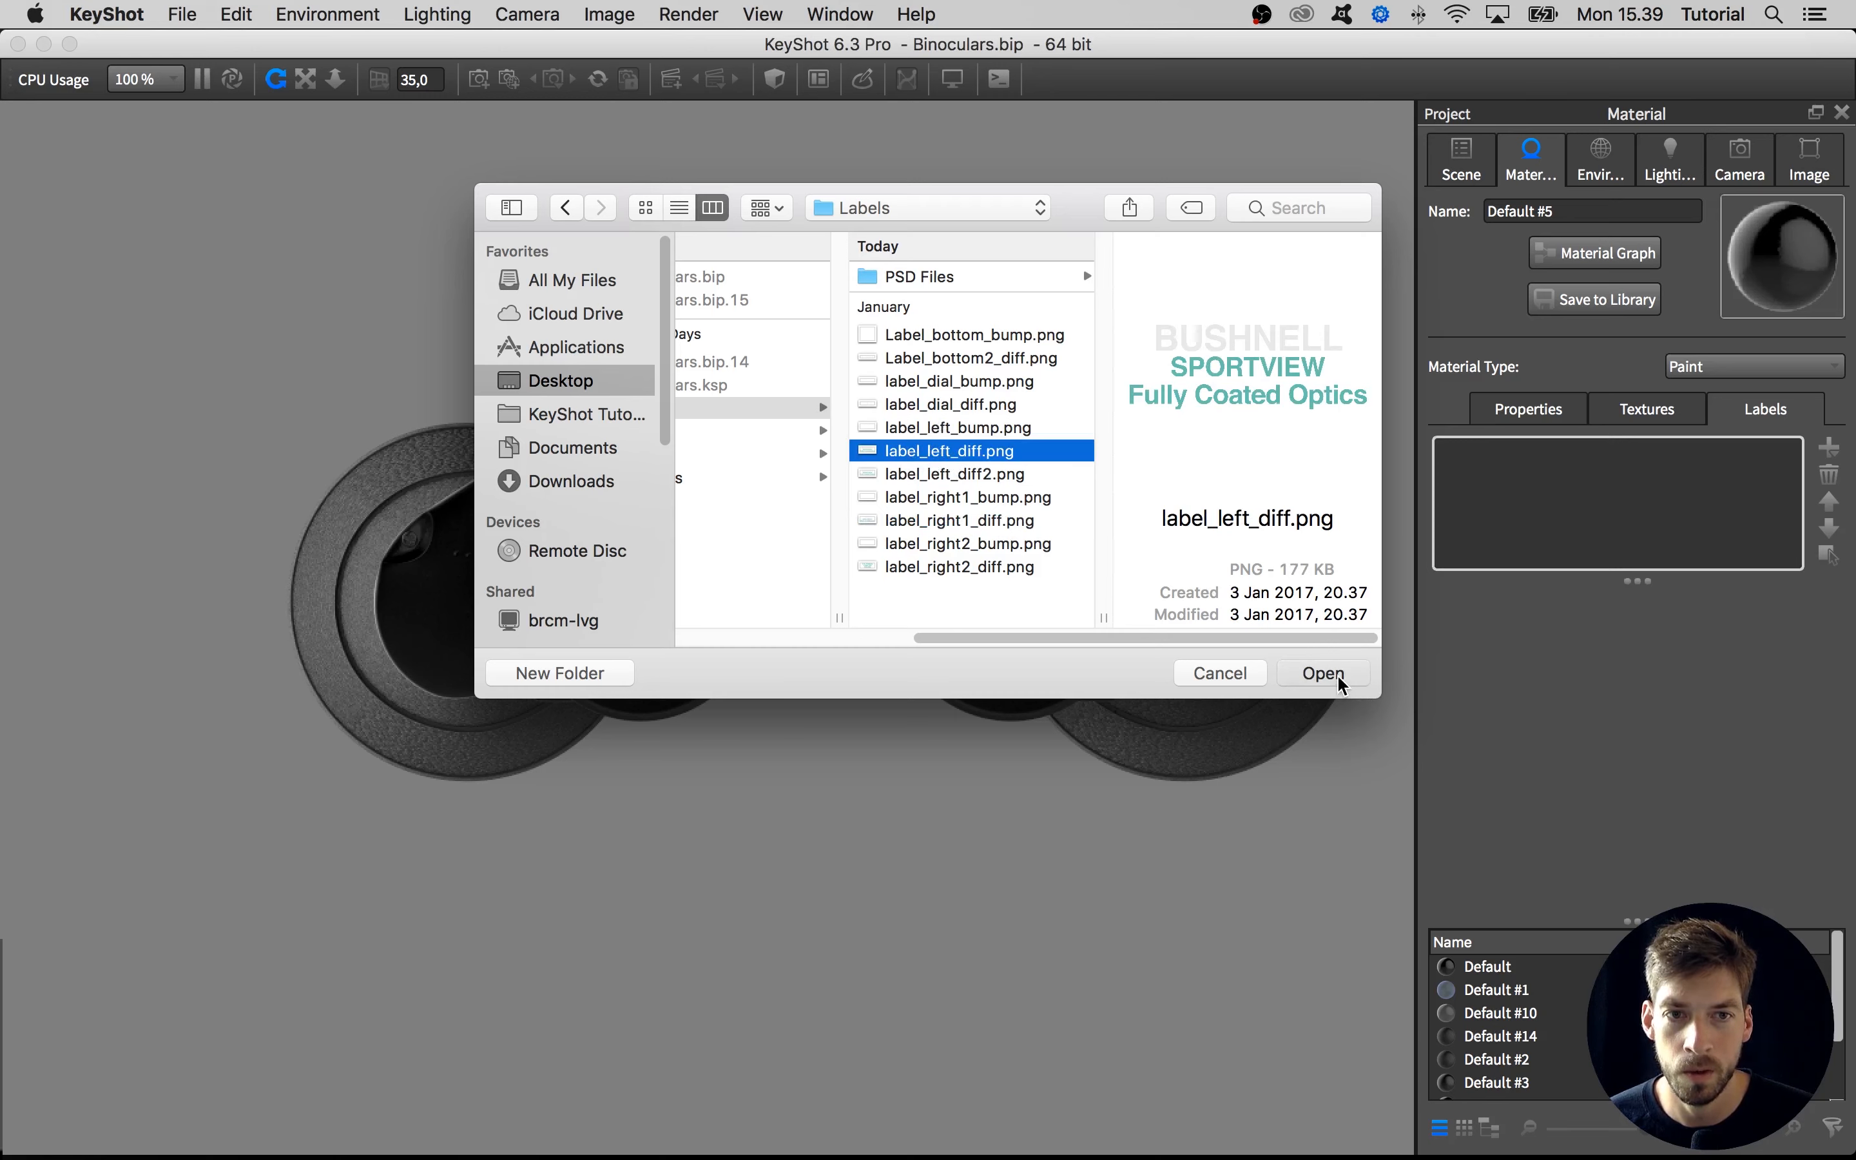
click(1322, 673)
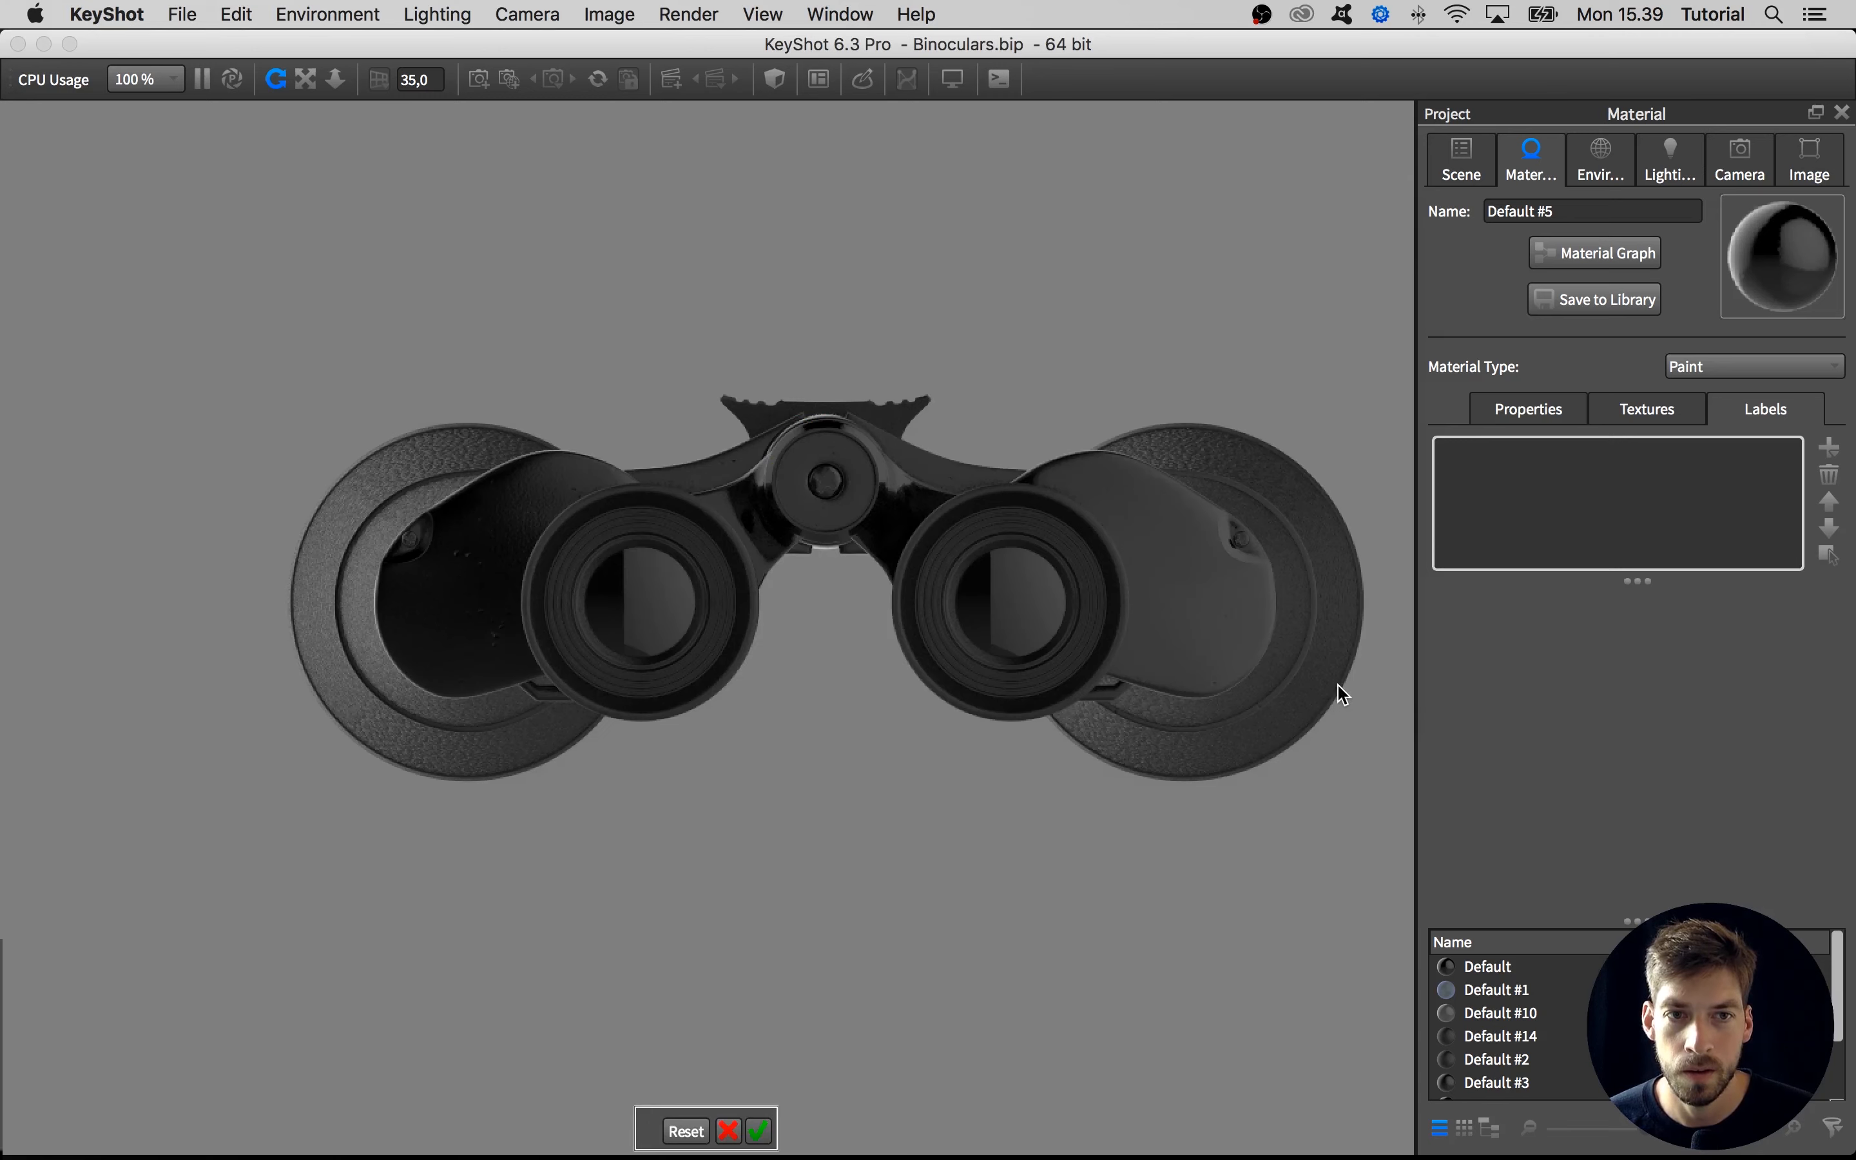
Place the label on the upper part of the left end plate and set its scale to 0,25
click(476, 552)
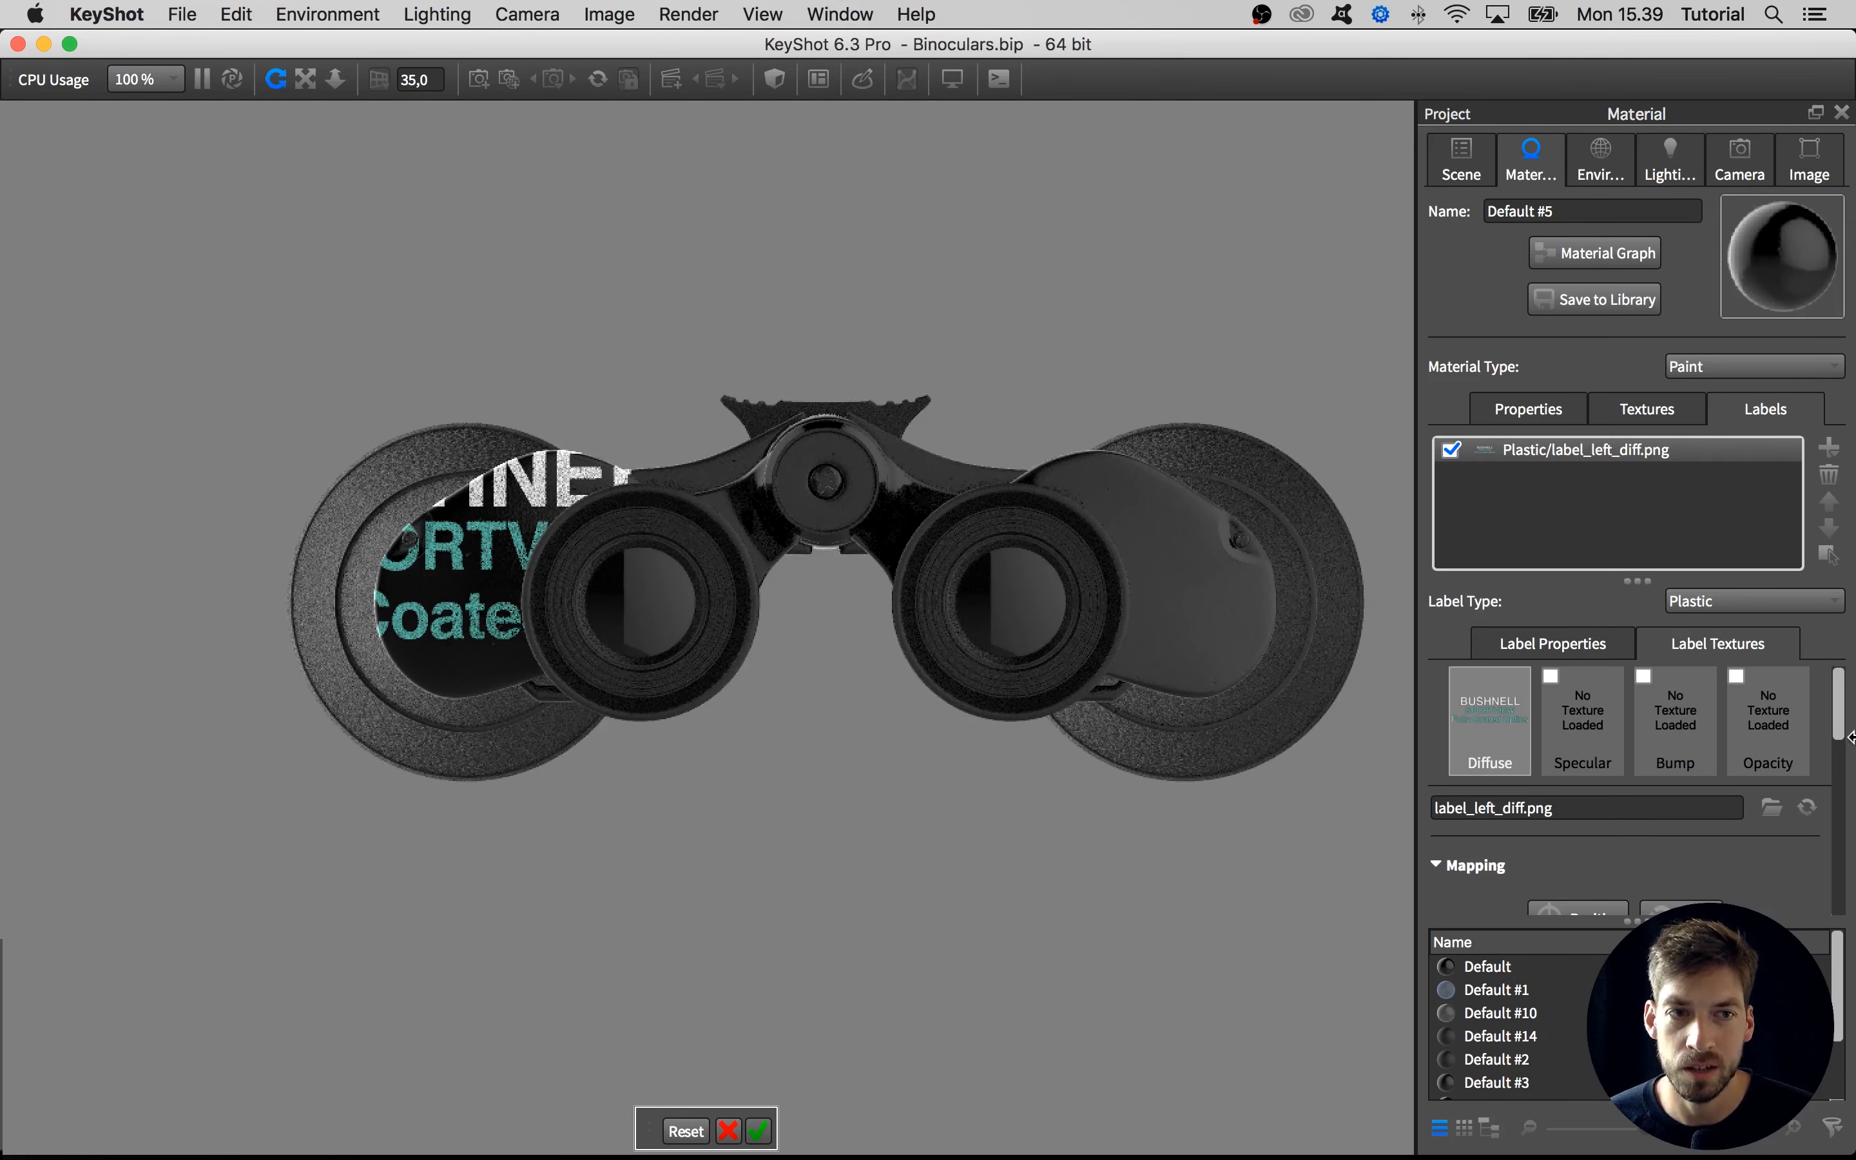
drag(1844, 729, 1833, 788)
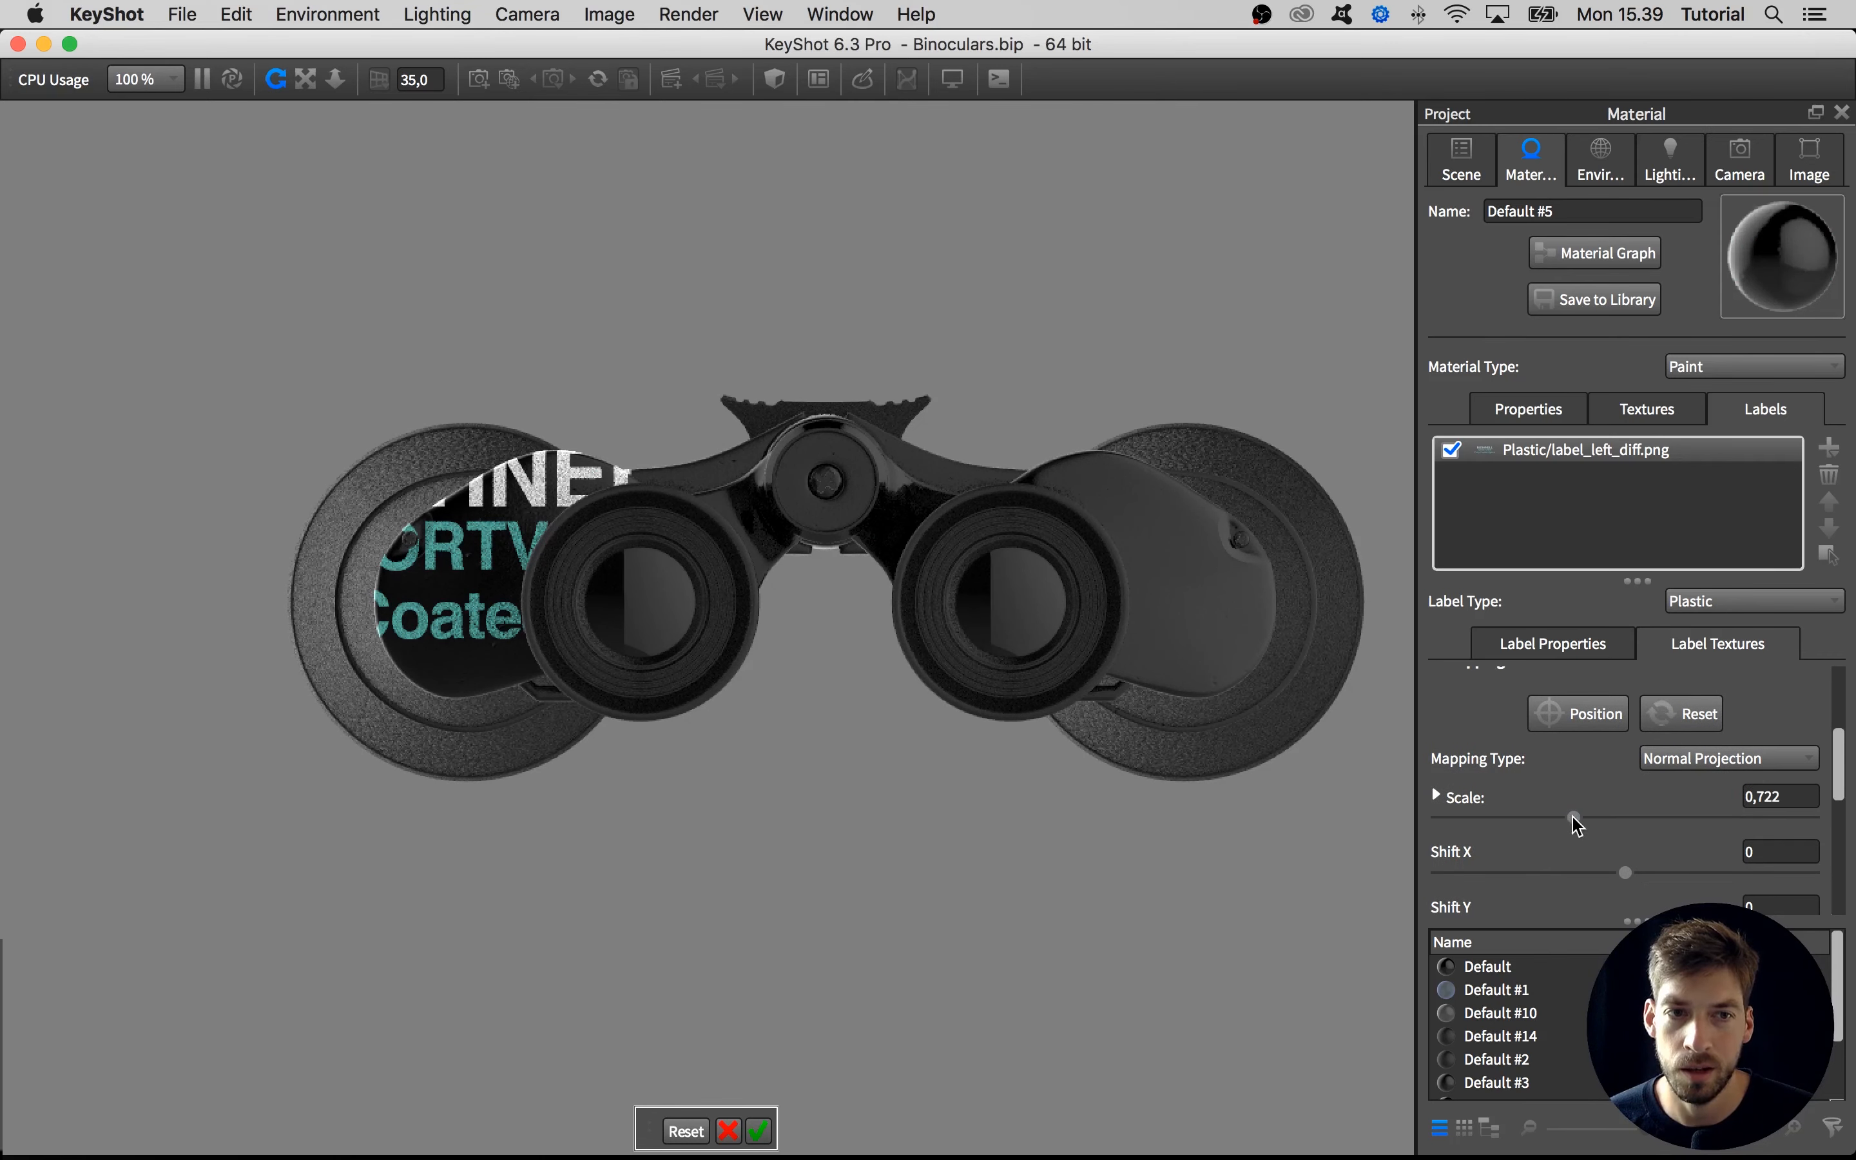
drag(1576, 825, 1485, 821)
double_click(1771, 797)
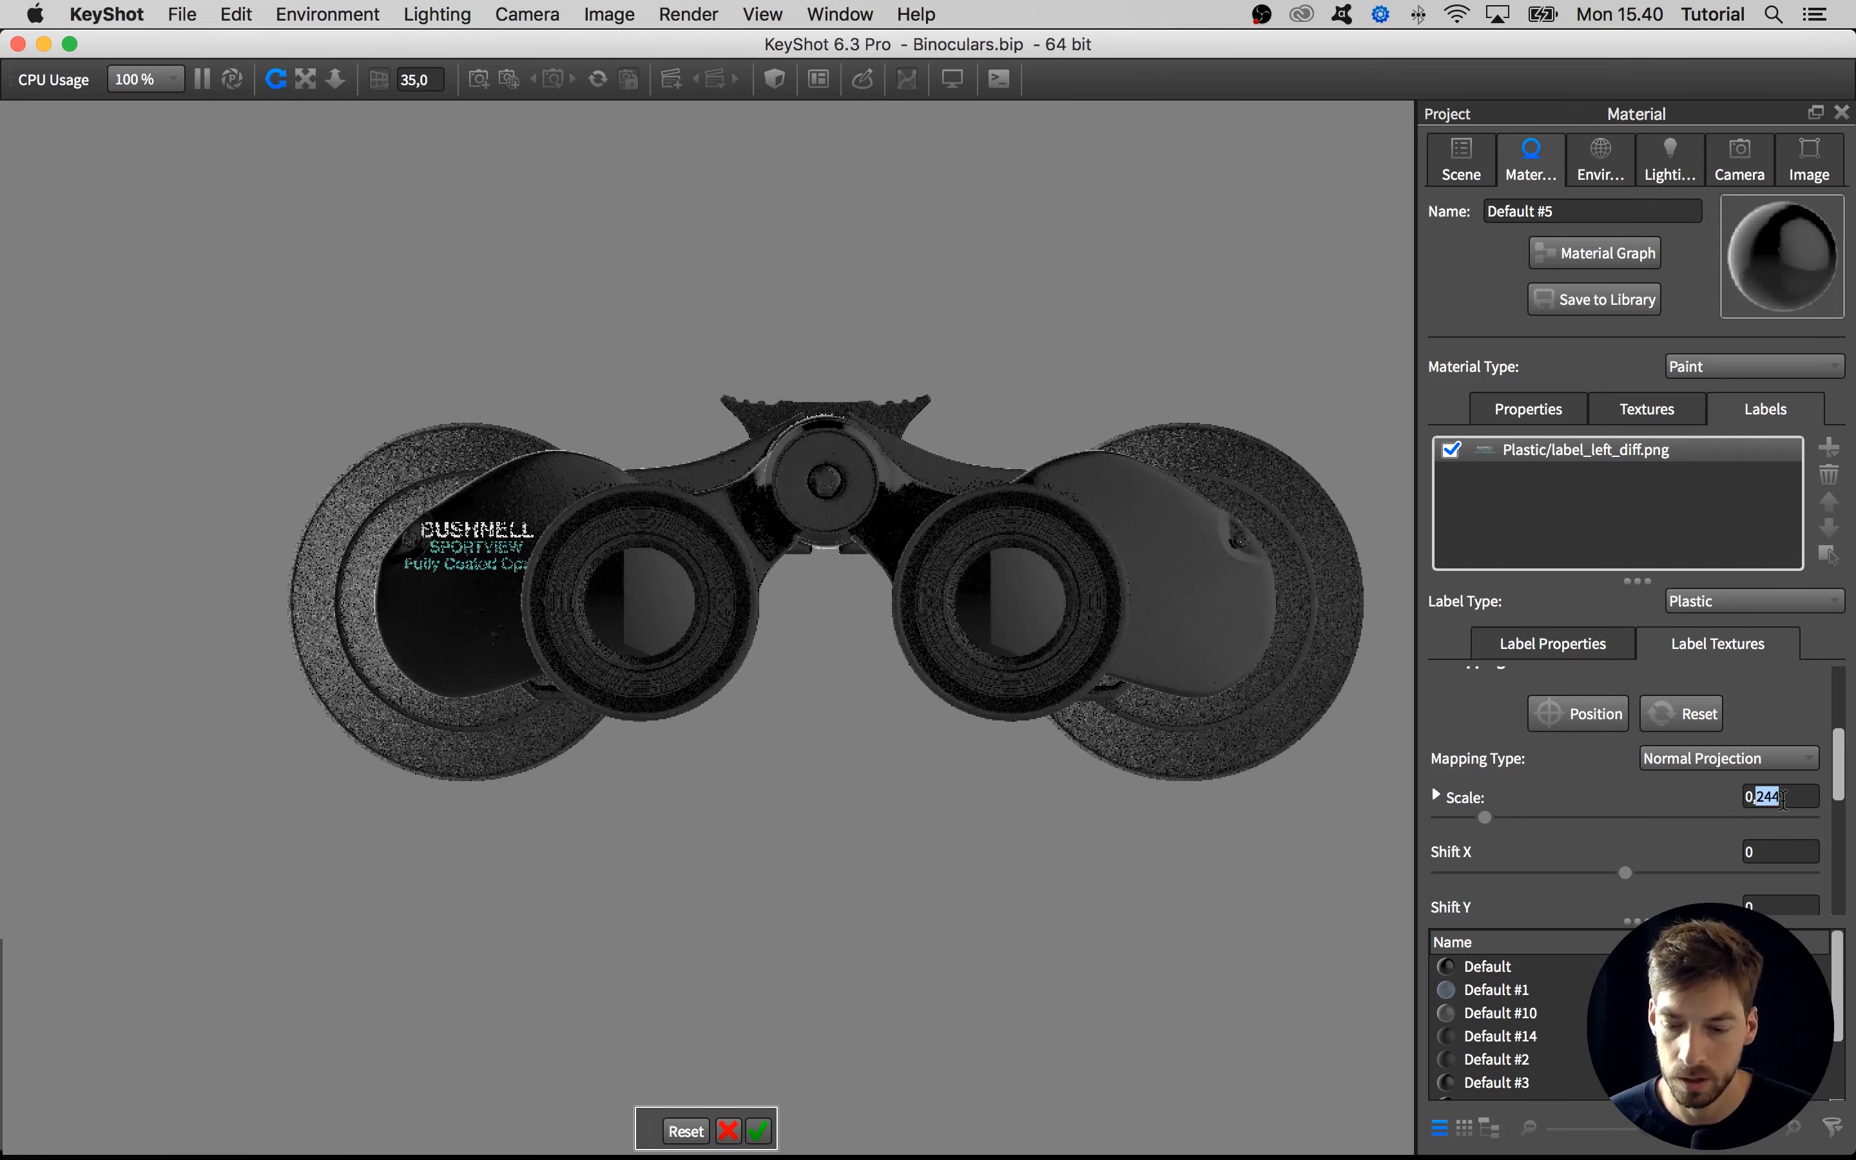
text(25)
key(Return)
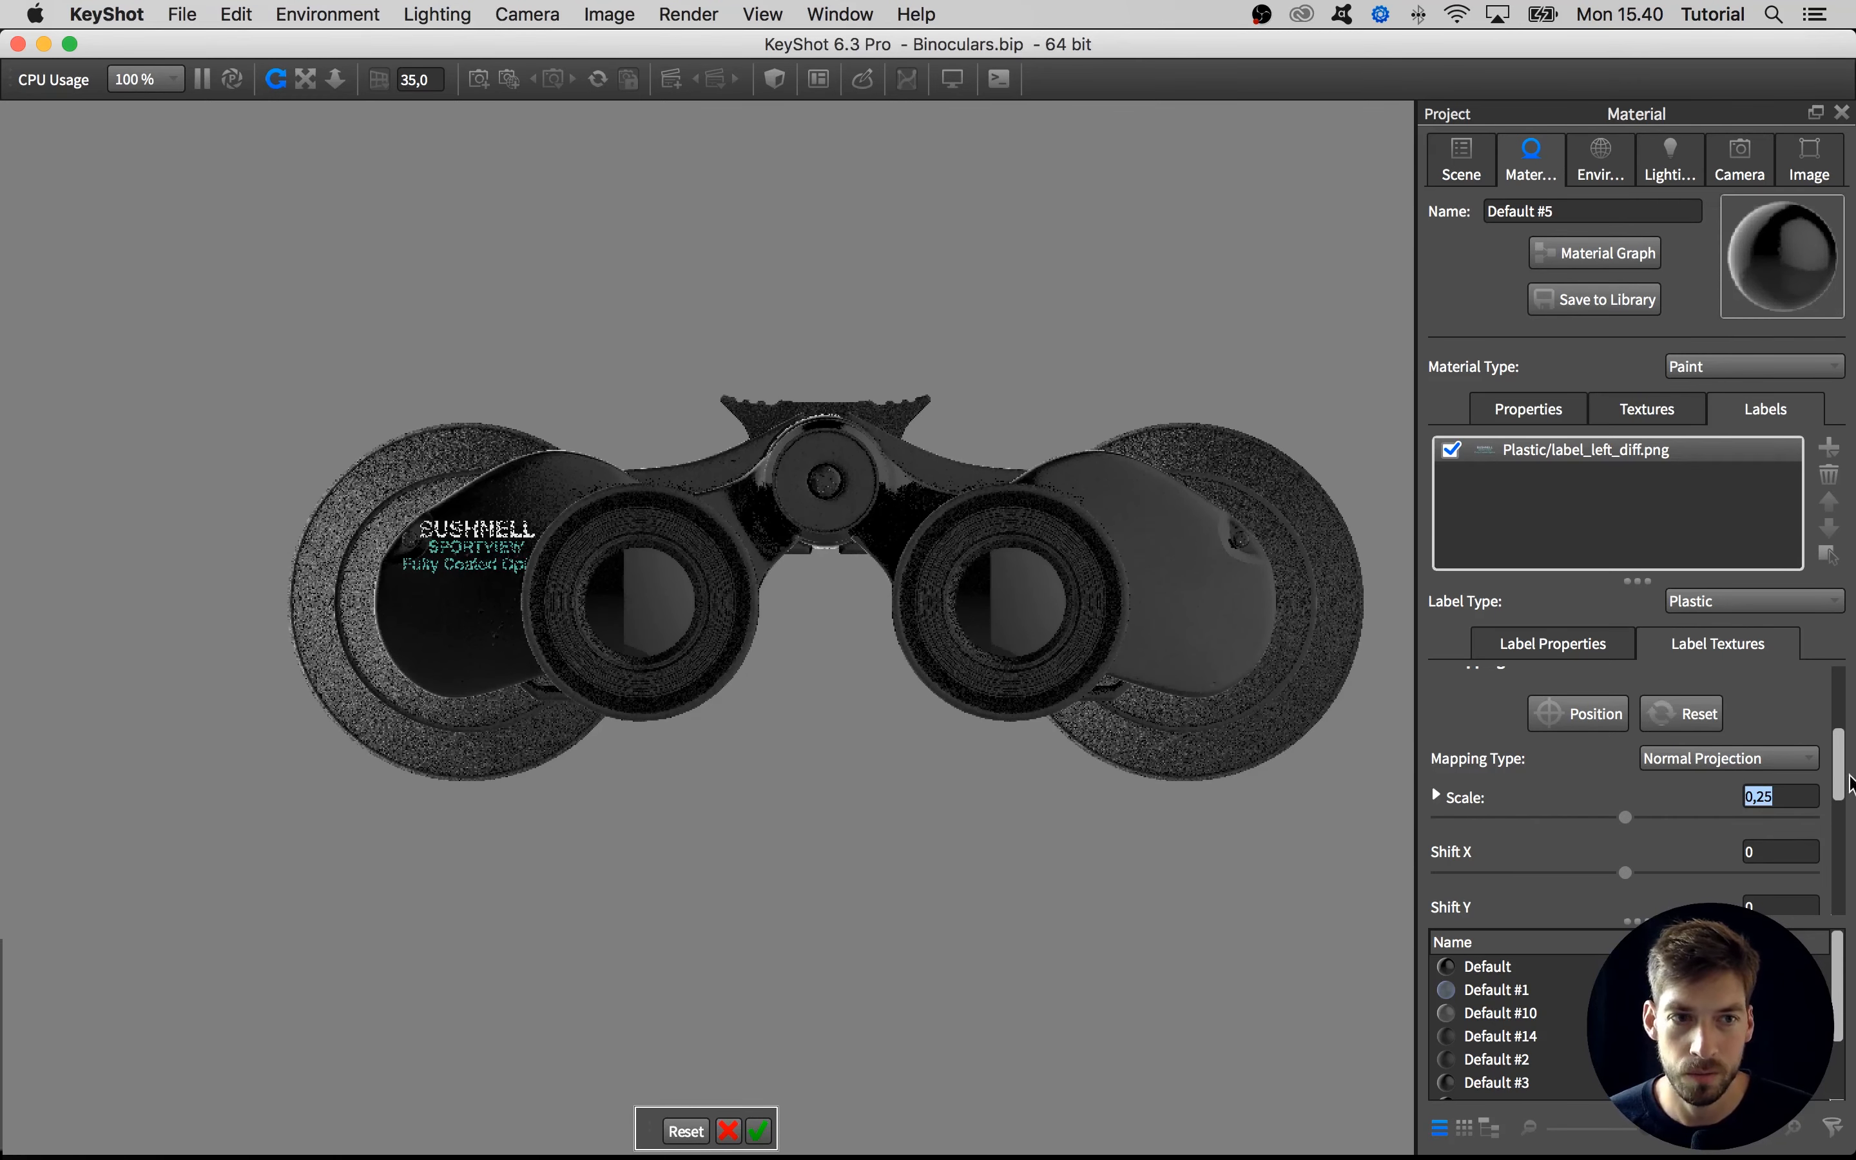
Set the label's angle to -30, move it slightly up and toward the hinge on the left end plate, and confirm the placement
drag(1844, 783, 1843, 838)
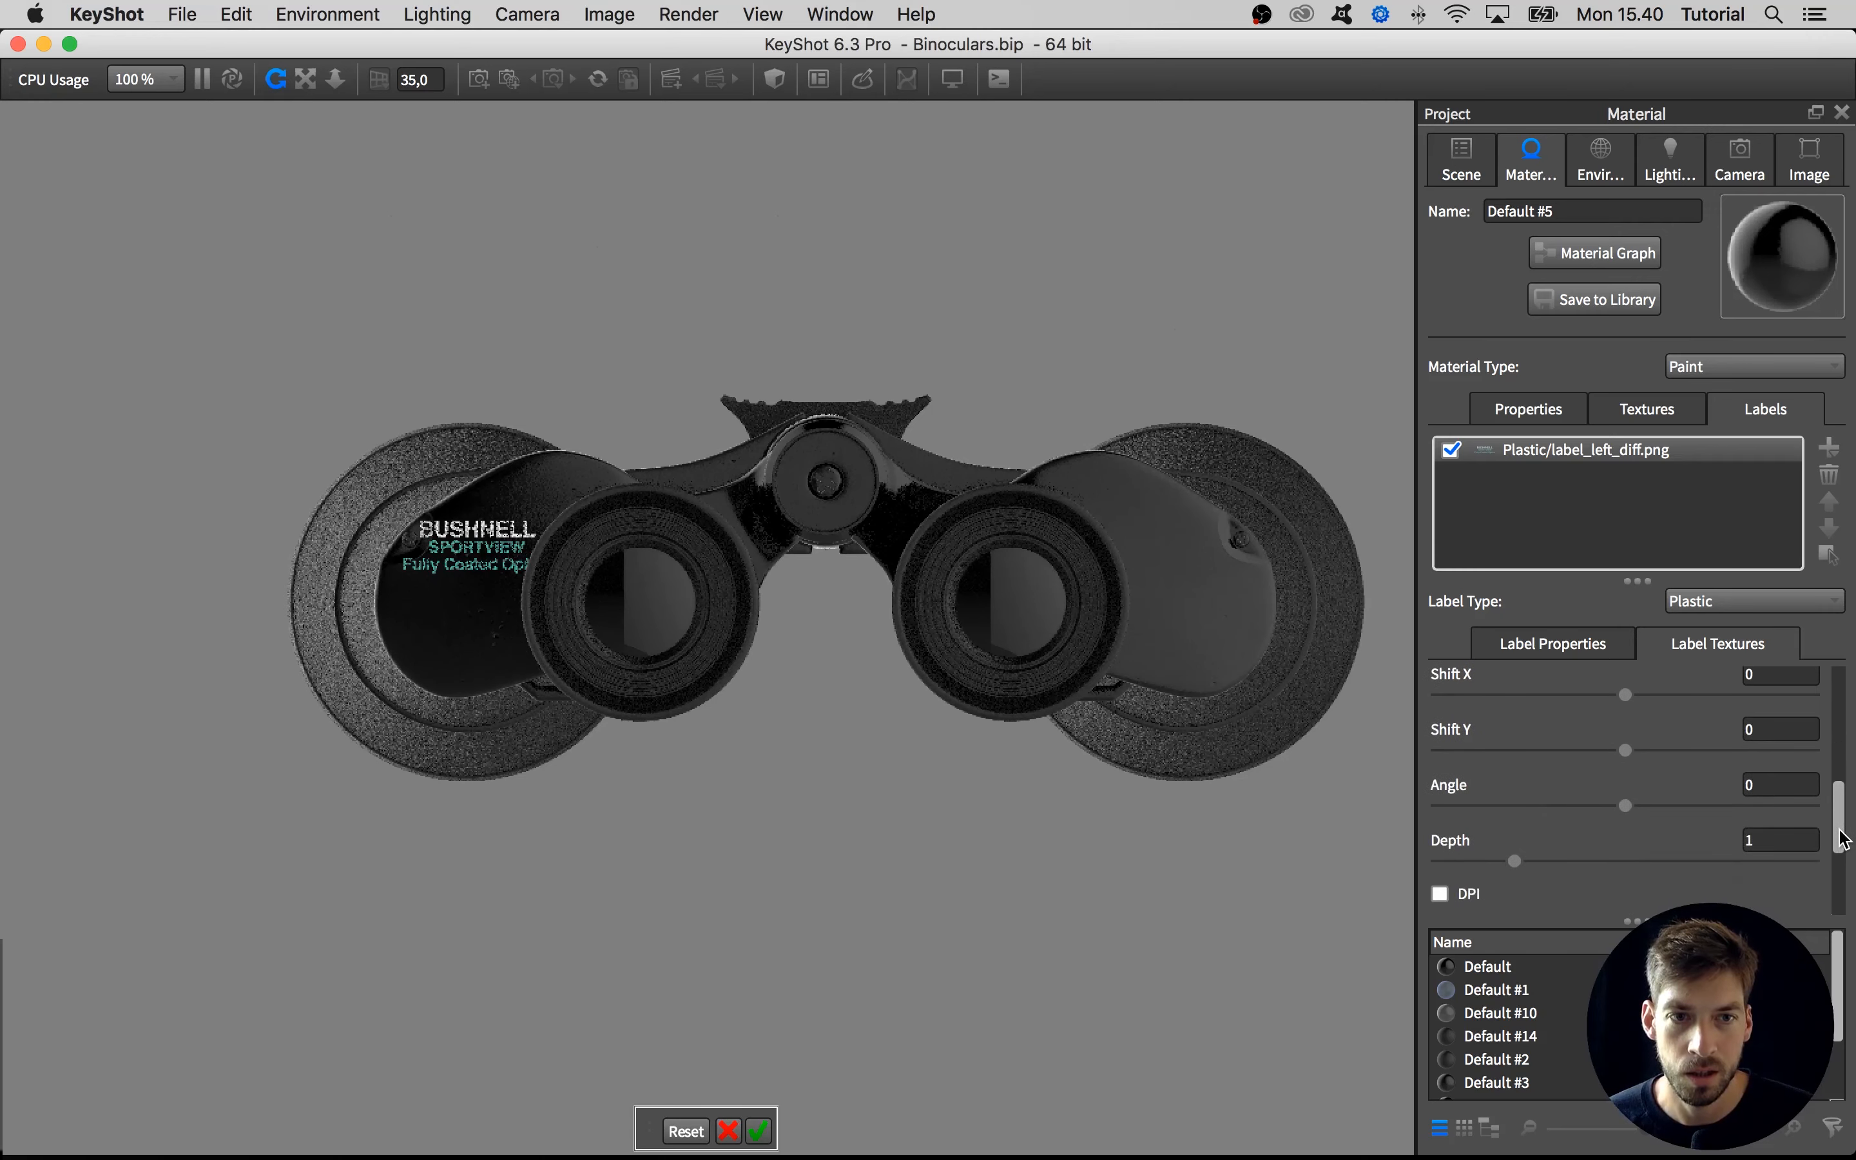
drag(1611, 802, 1601, 802)
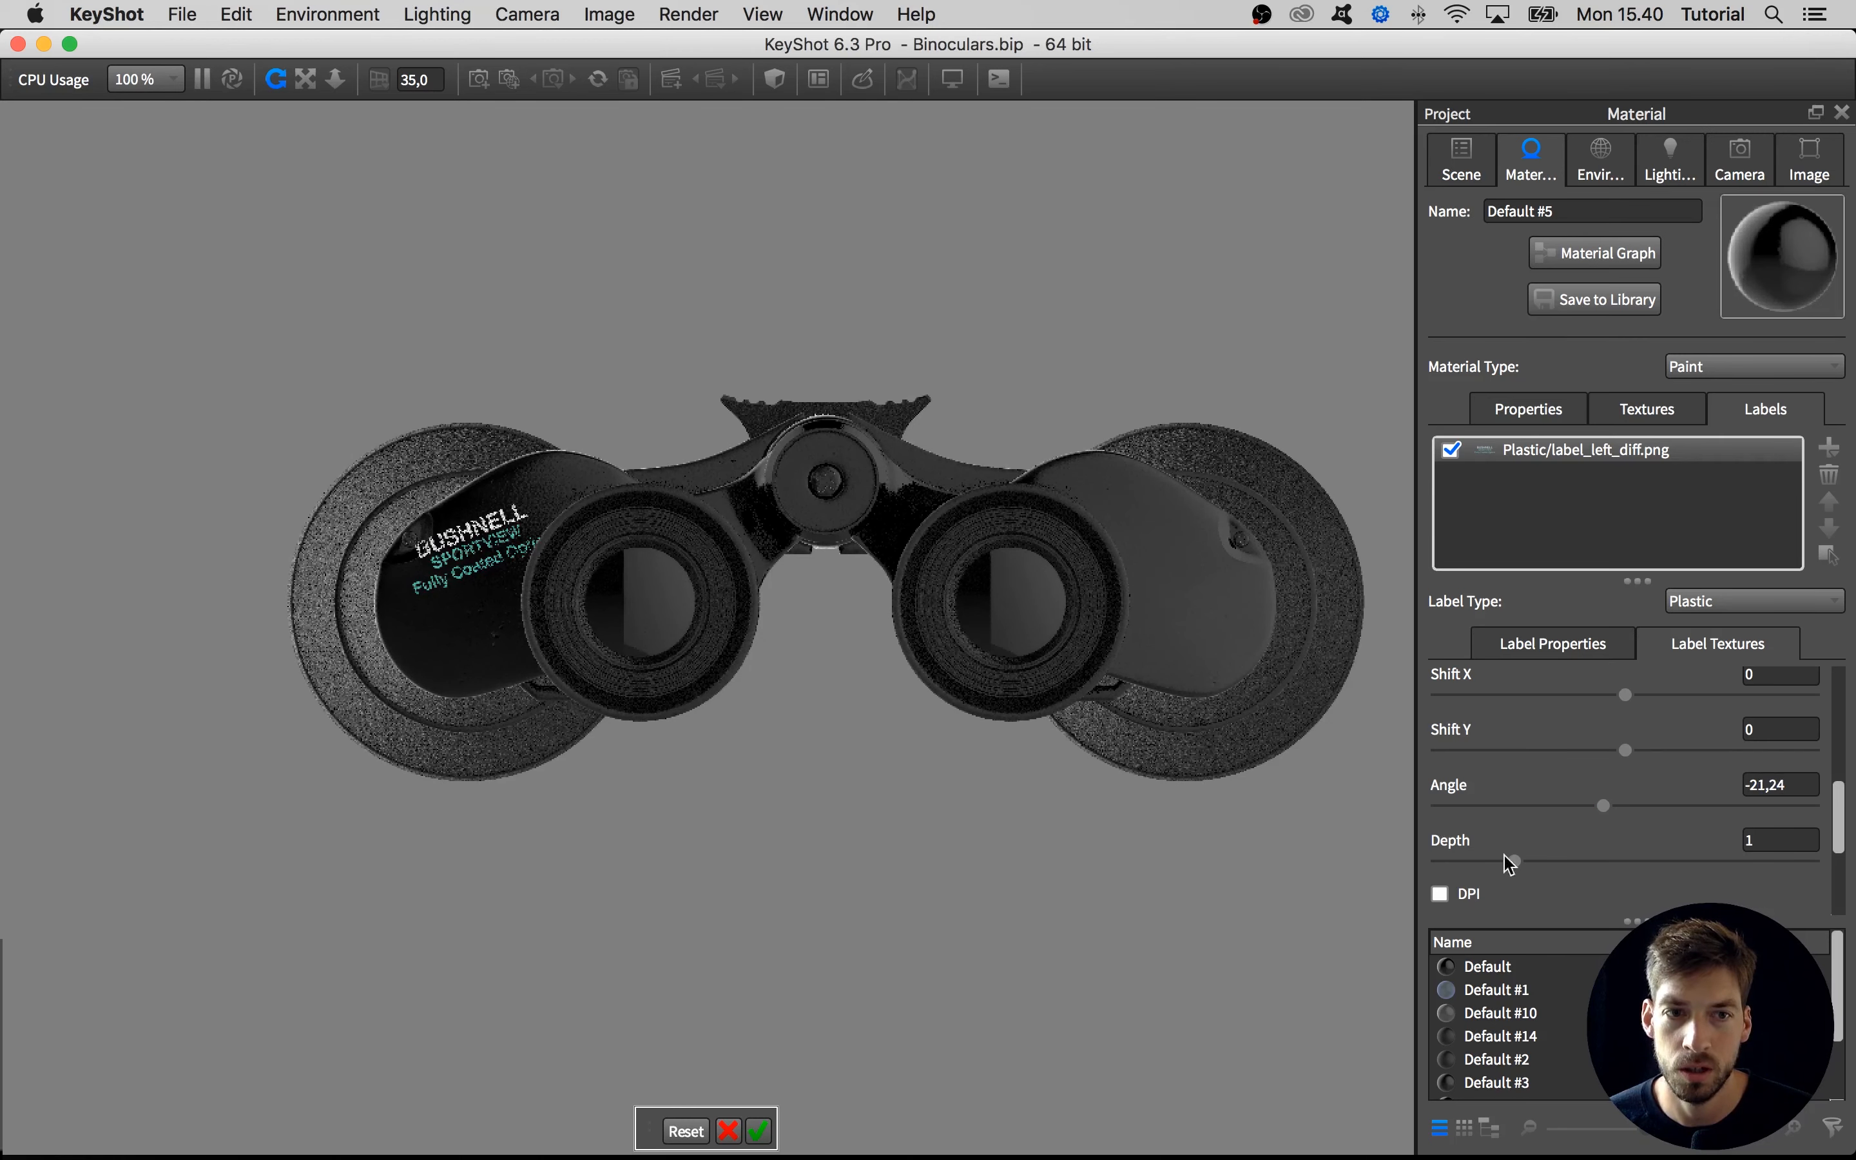
click(1582, 805)
drag(1583, 807, 1594, 805)
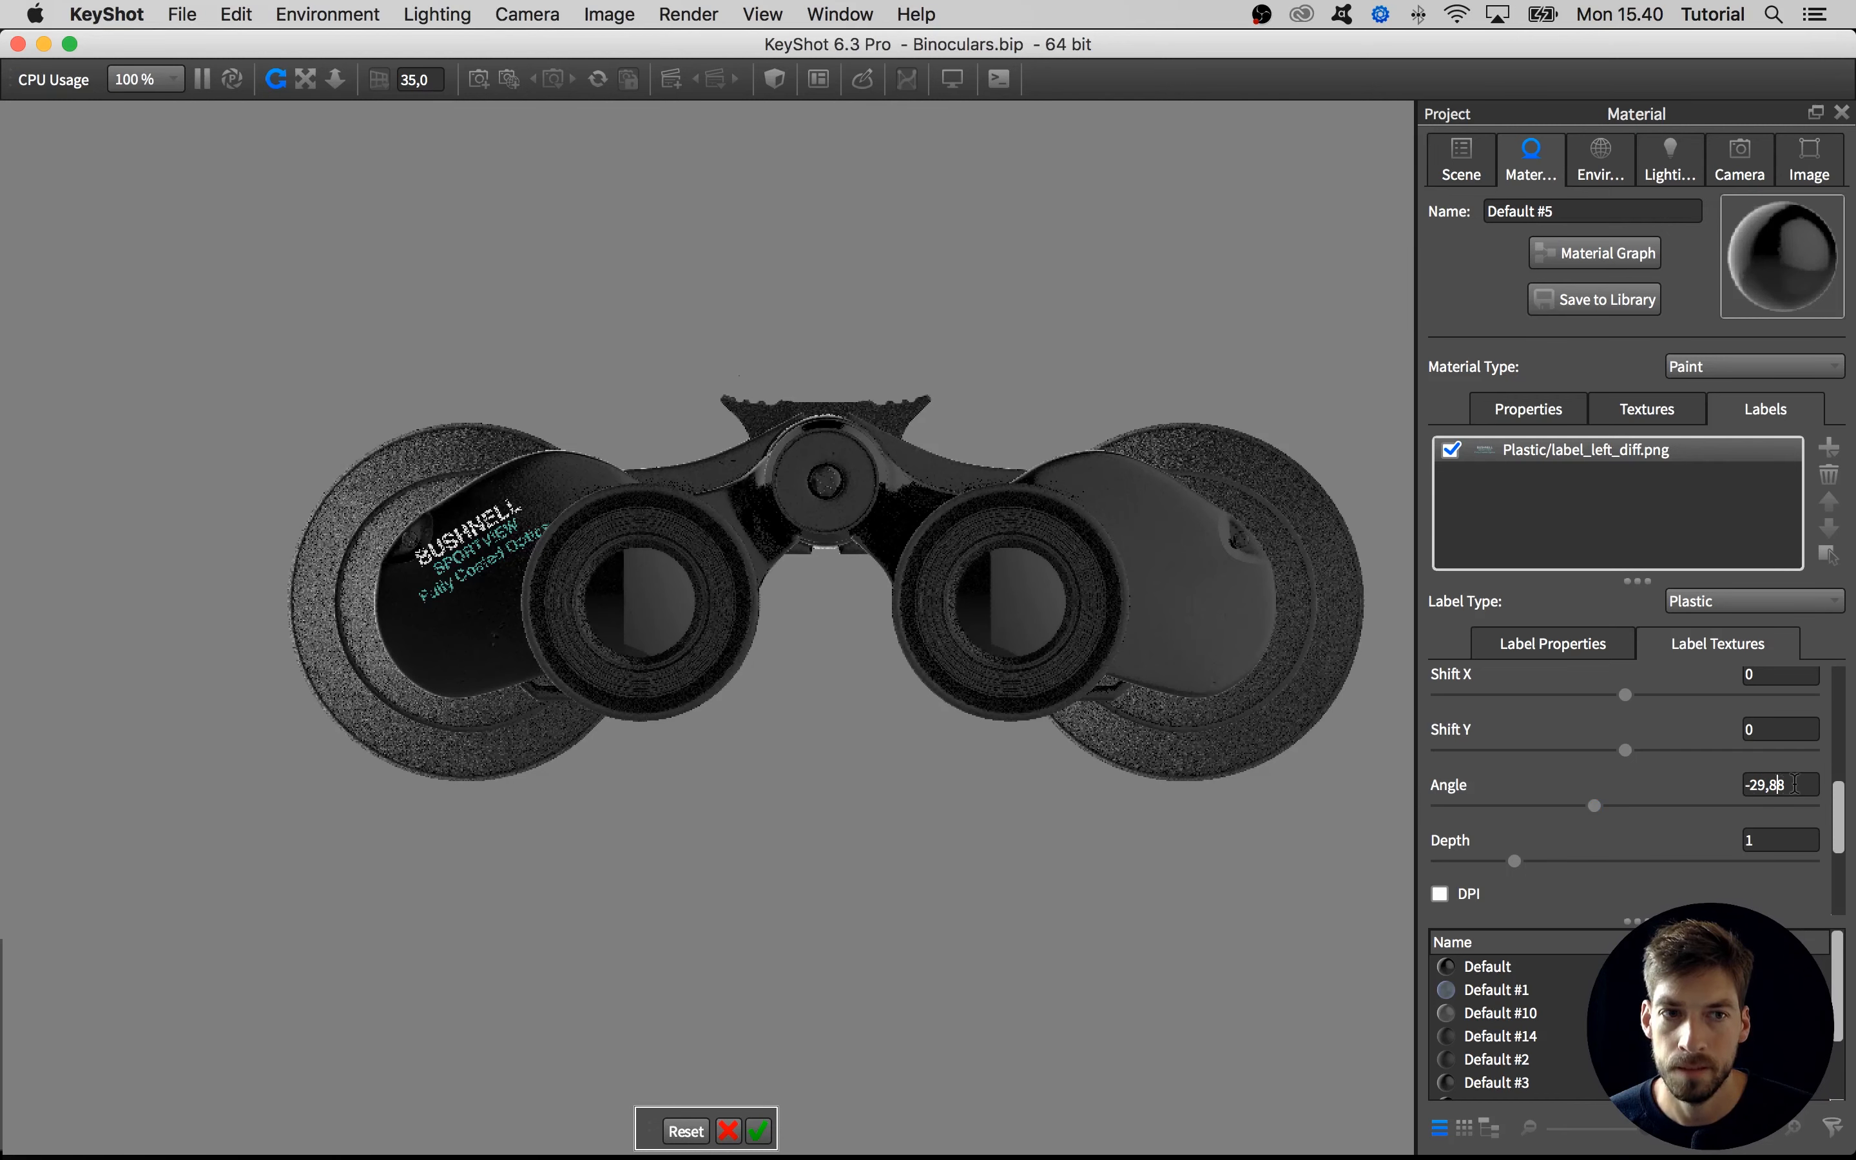
drag(1786, 784, 1760, 785)
text(30)
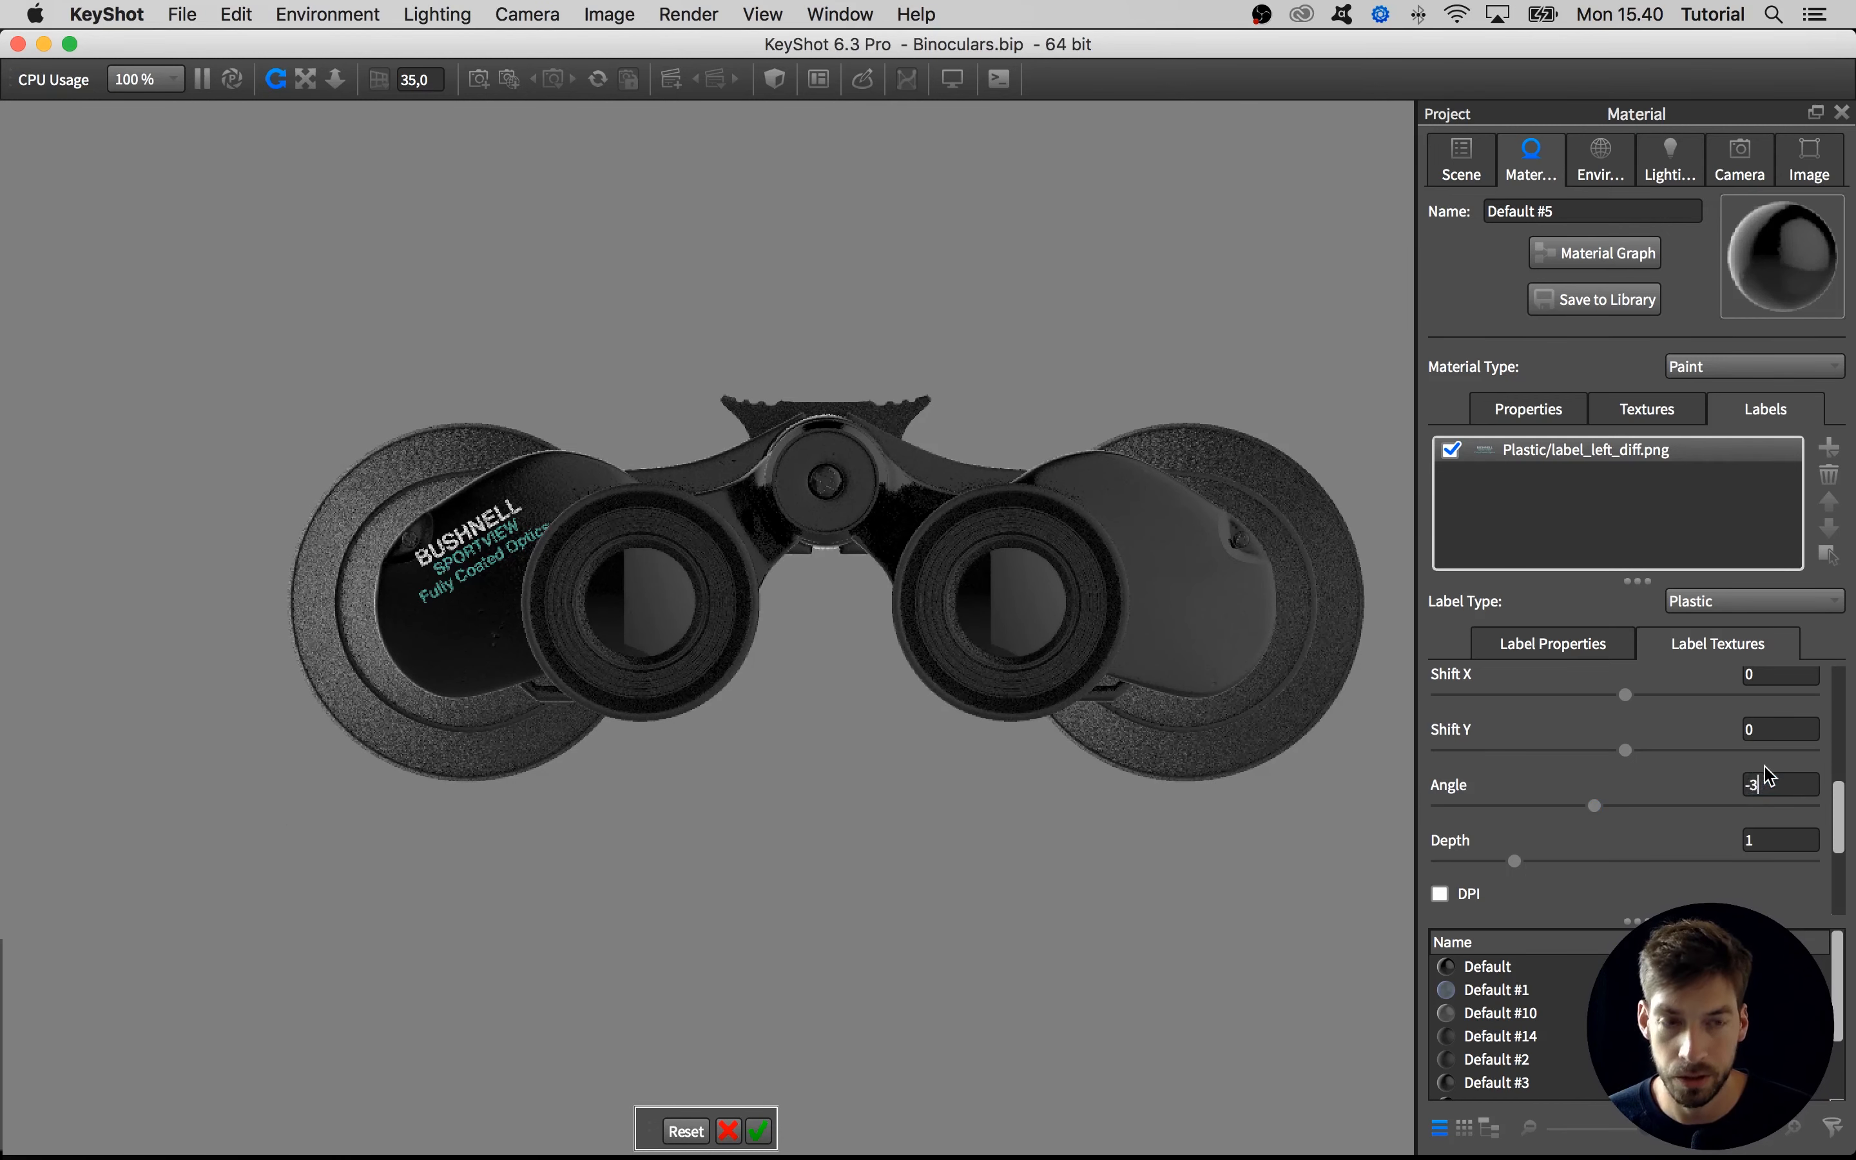
key(Return)
drag(435, 569, 506, 527)
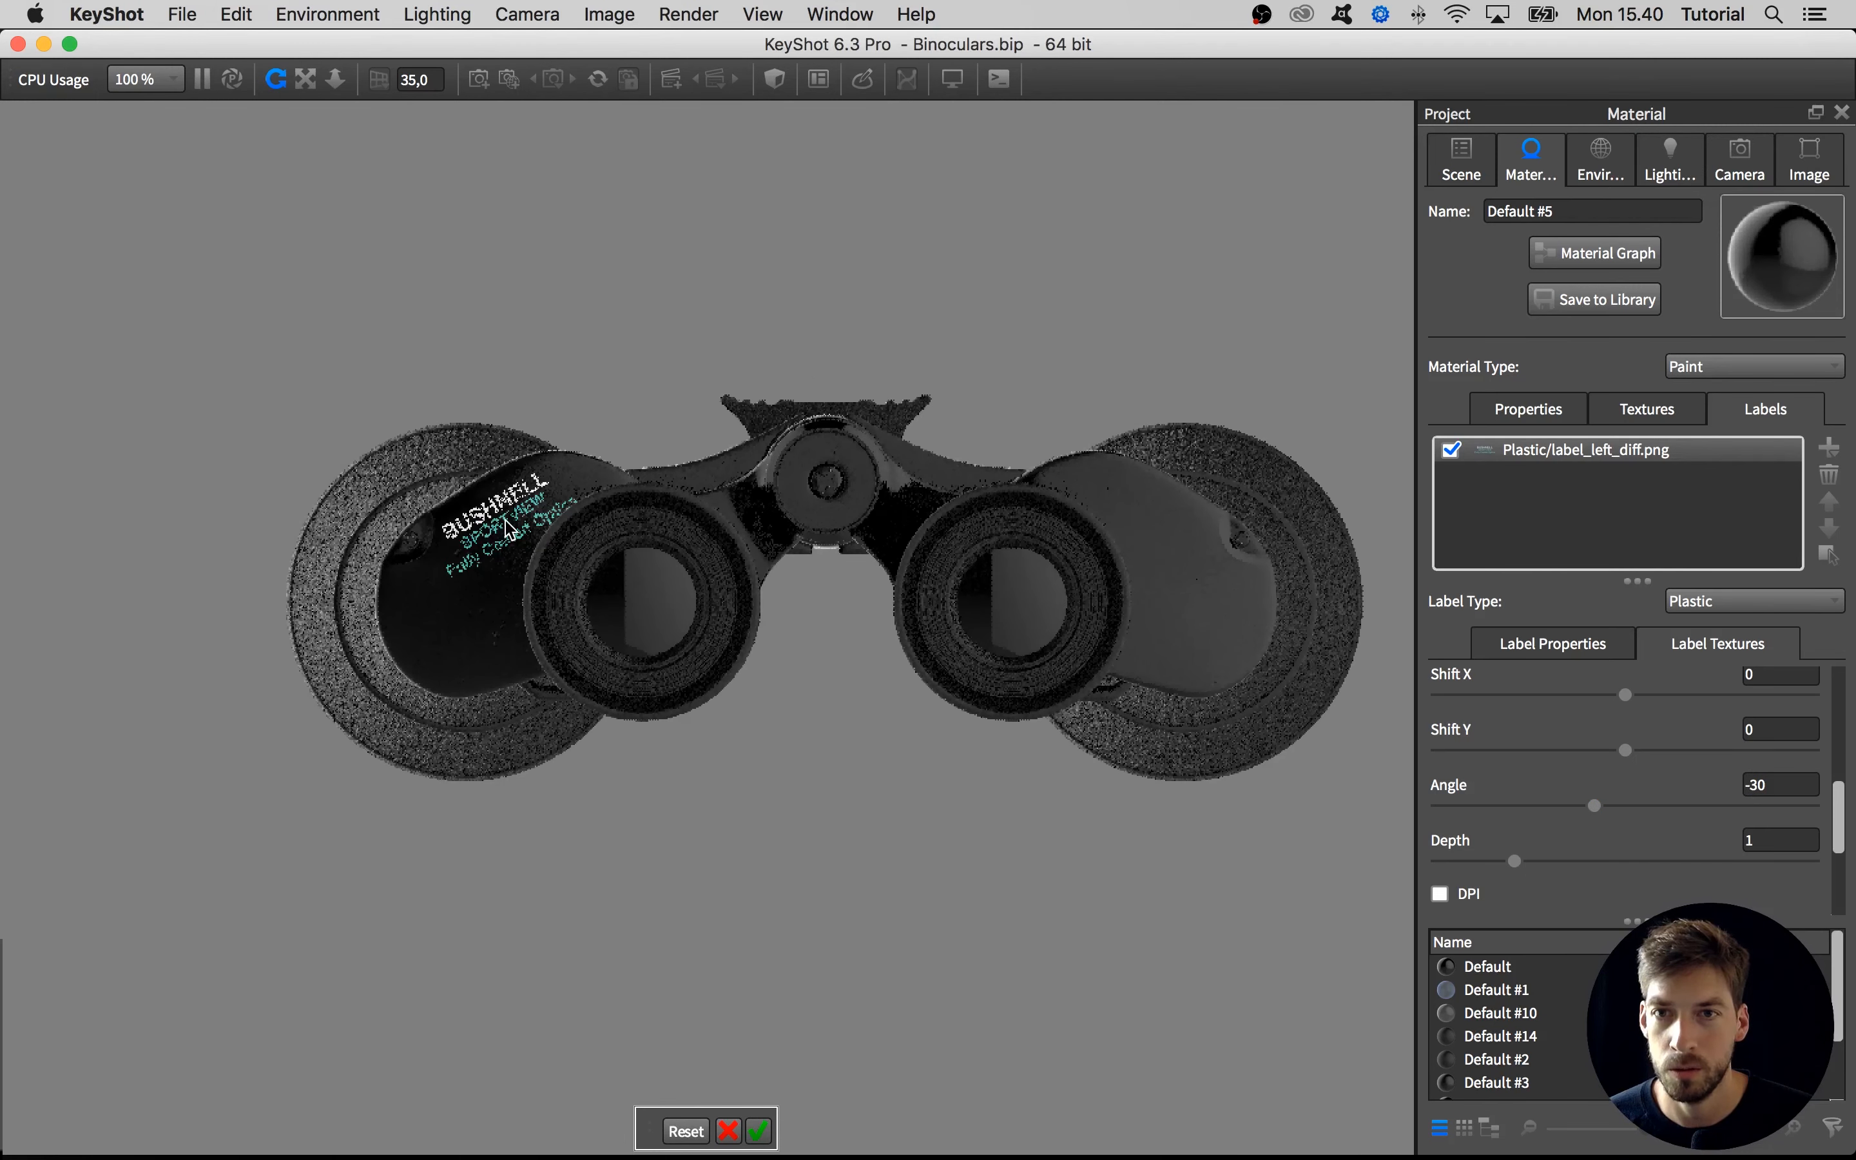
click(760, 1131)
View the label up close from an angle and fine-tune its horizontal position with a Shift X of 0,14
drag(560, 886, 723, 894)
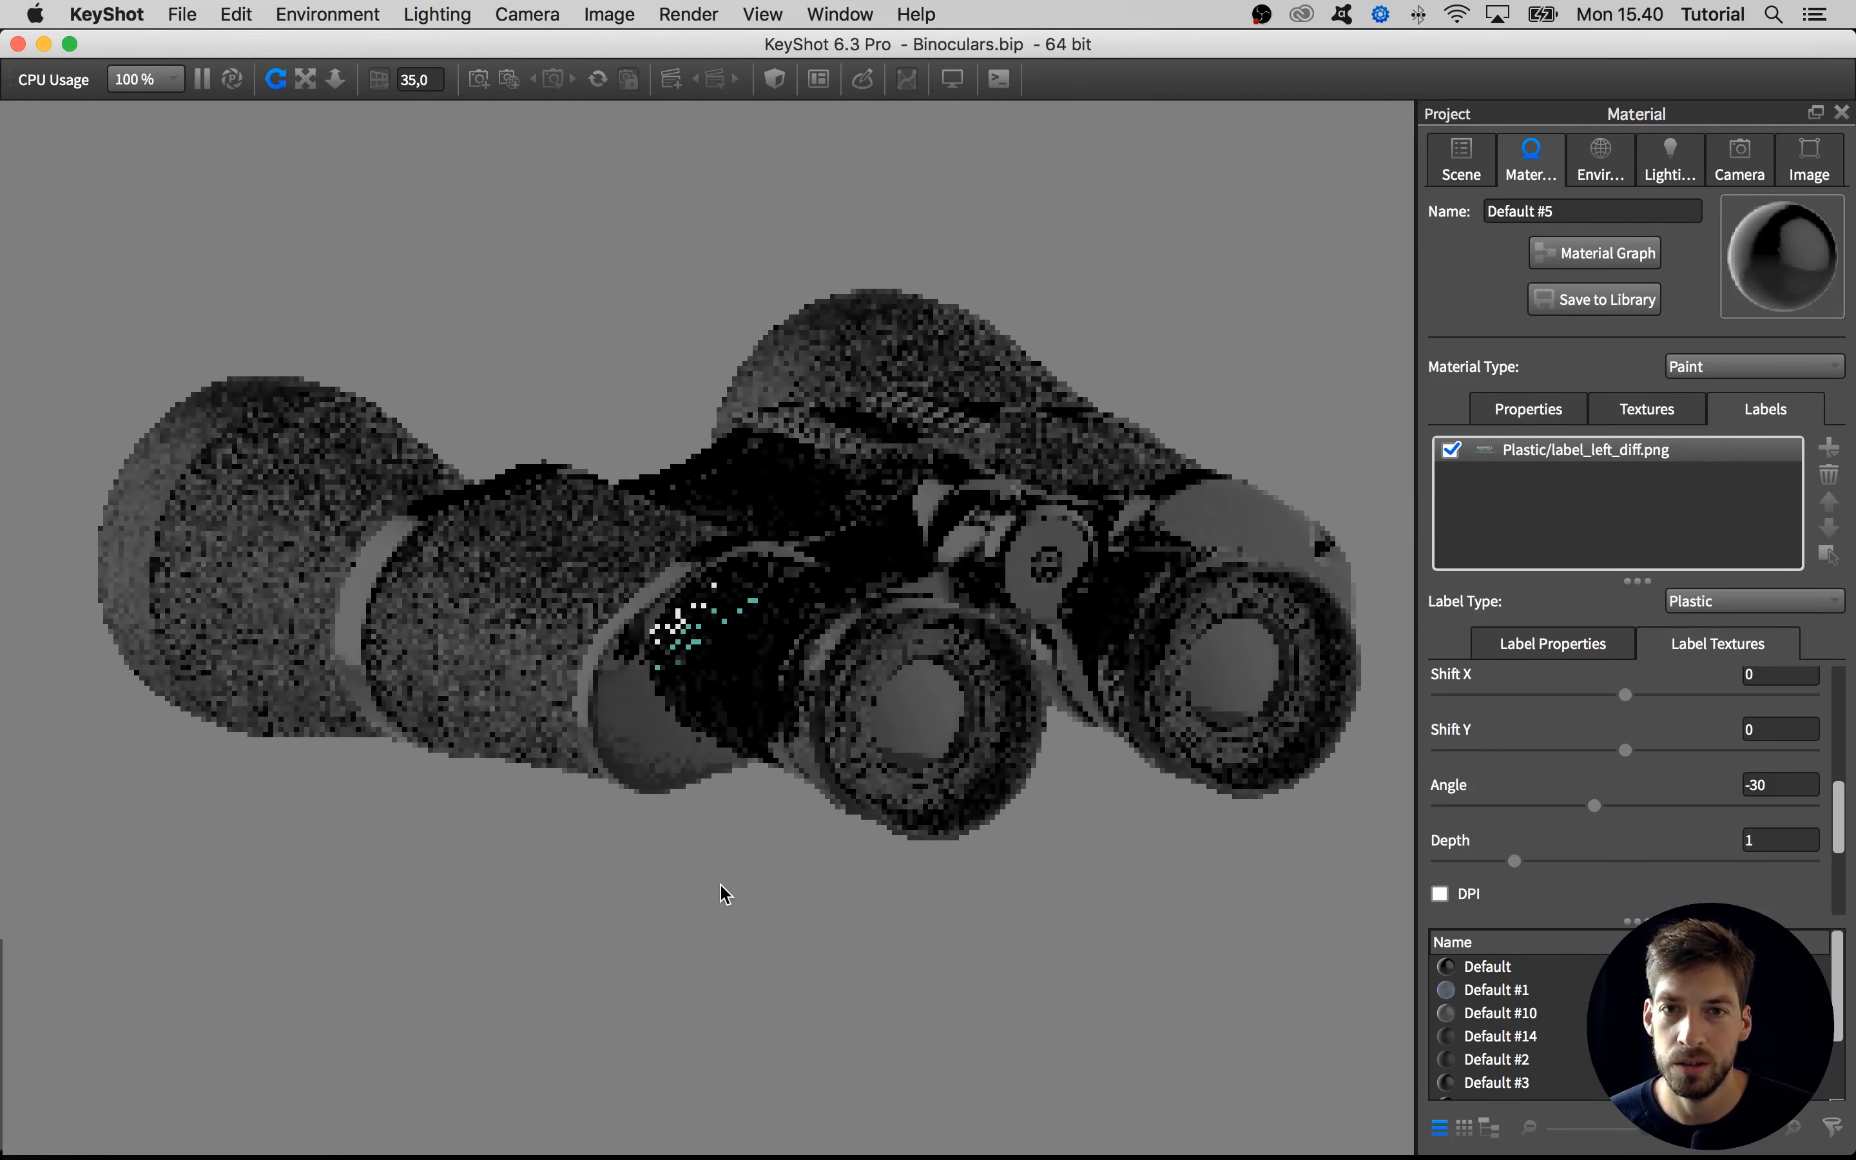
scroll(737, 874, up, 10)
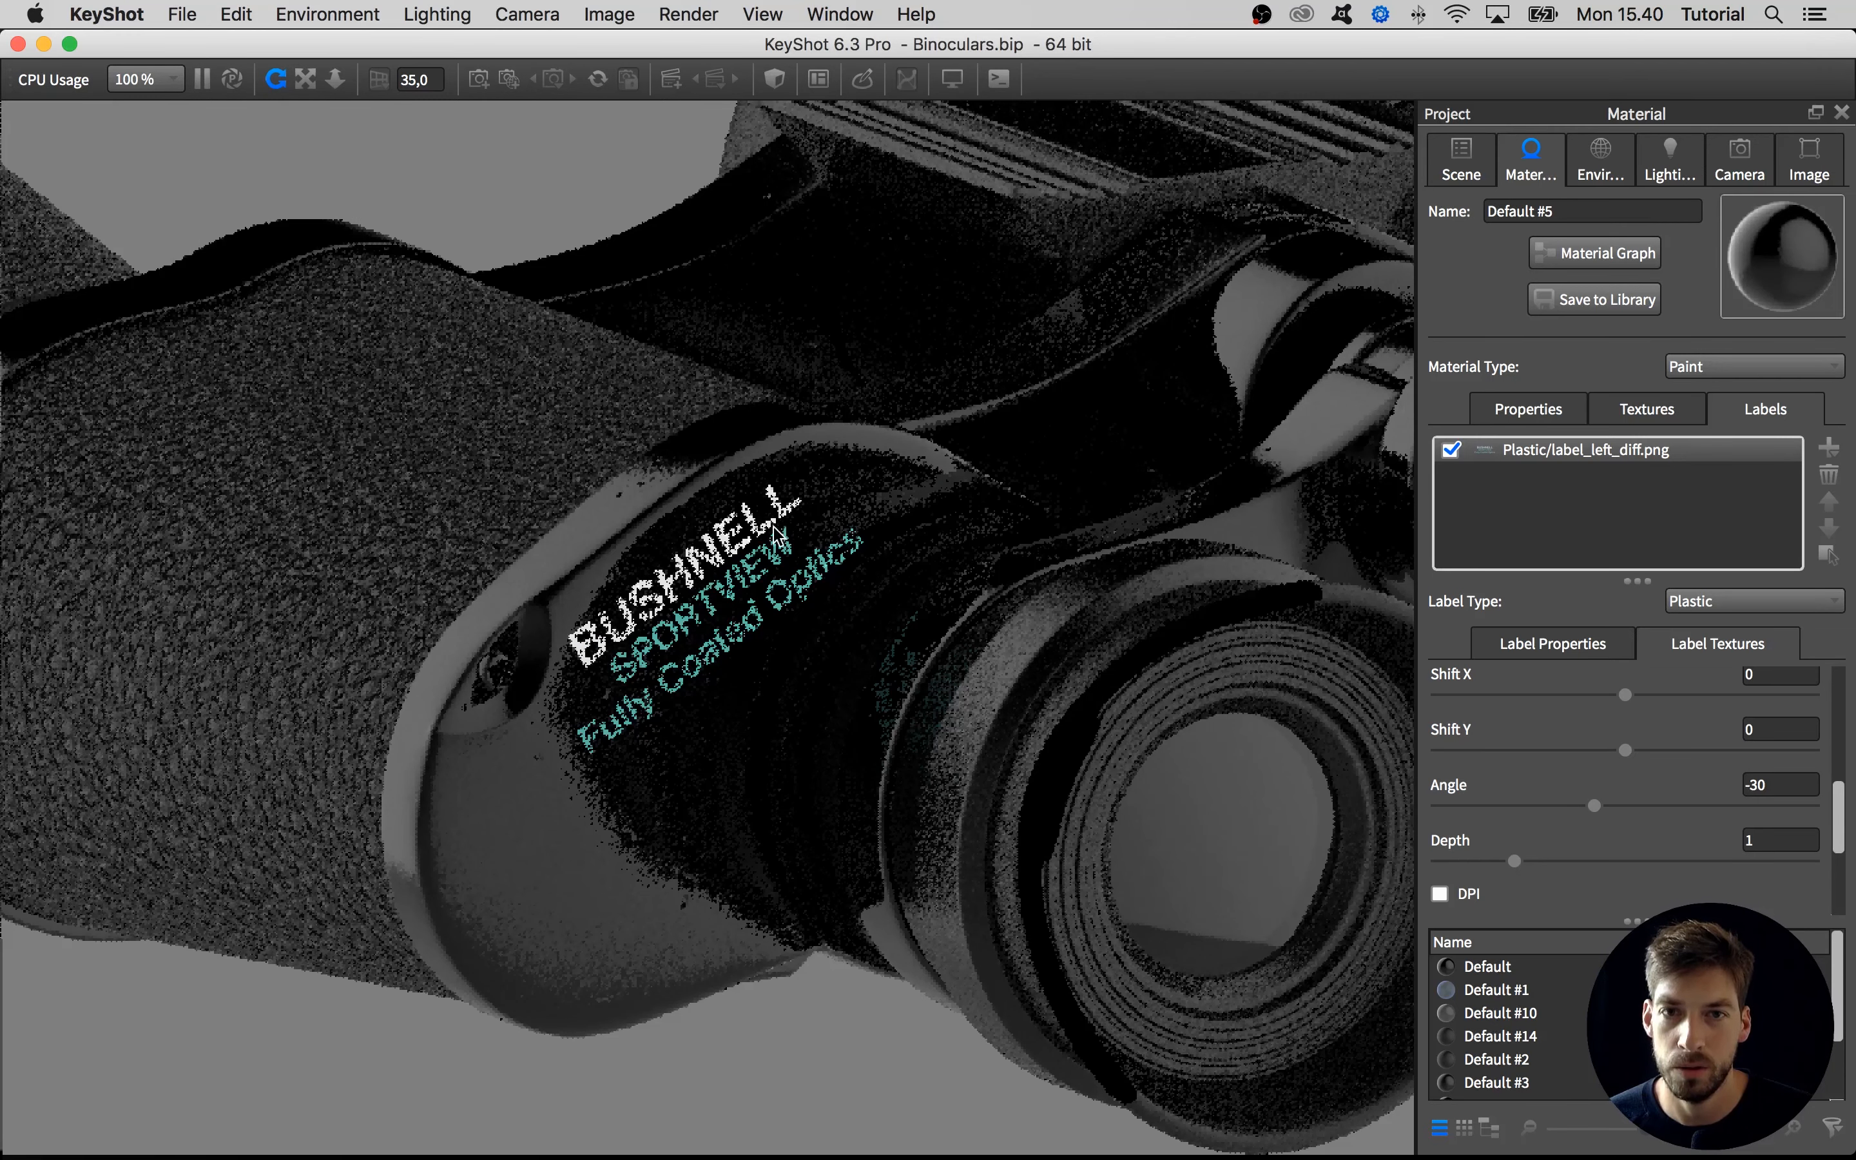
scroll(1837, 790, up, 3)
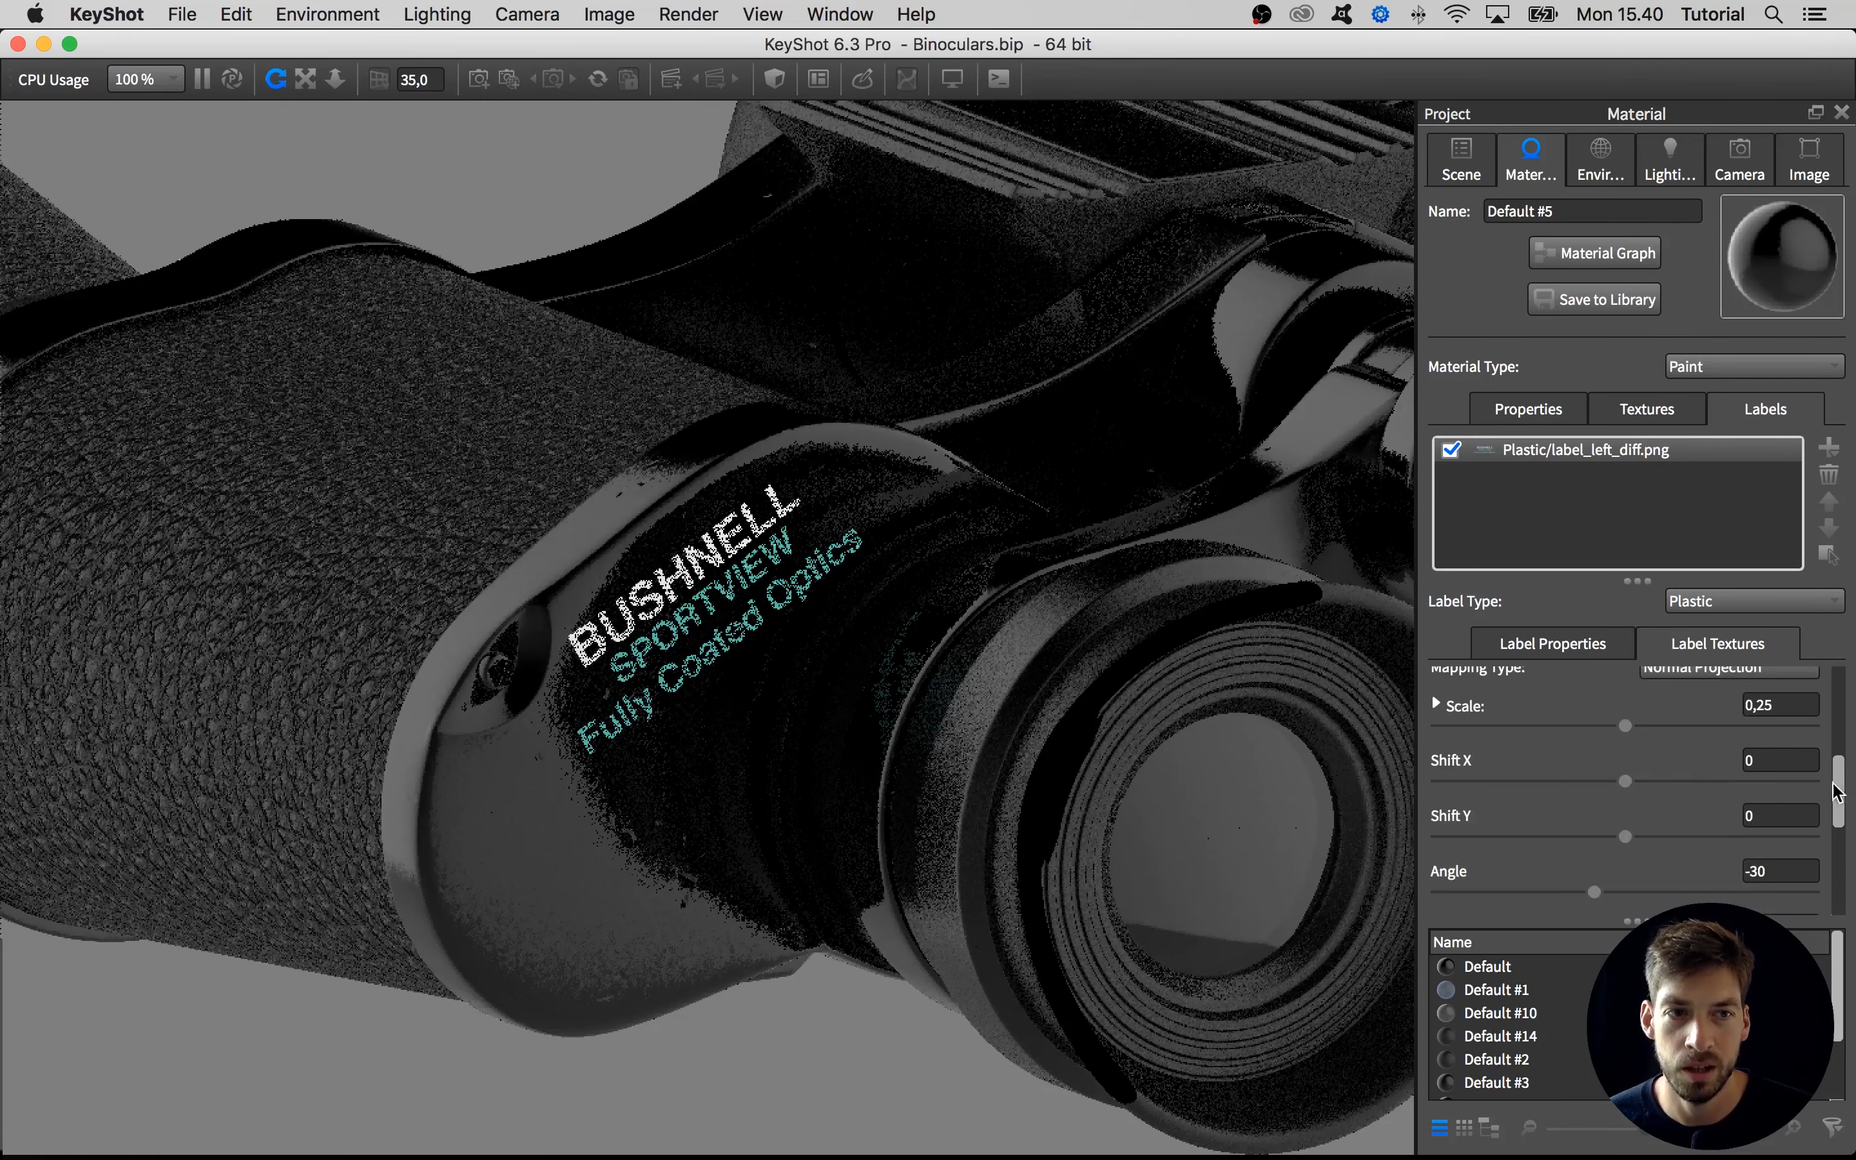
drag(1629, 781, 1631, 786)
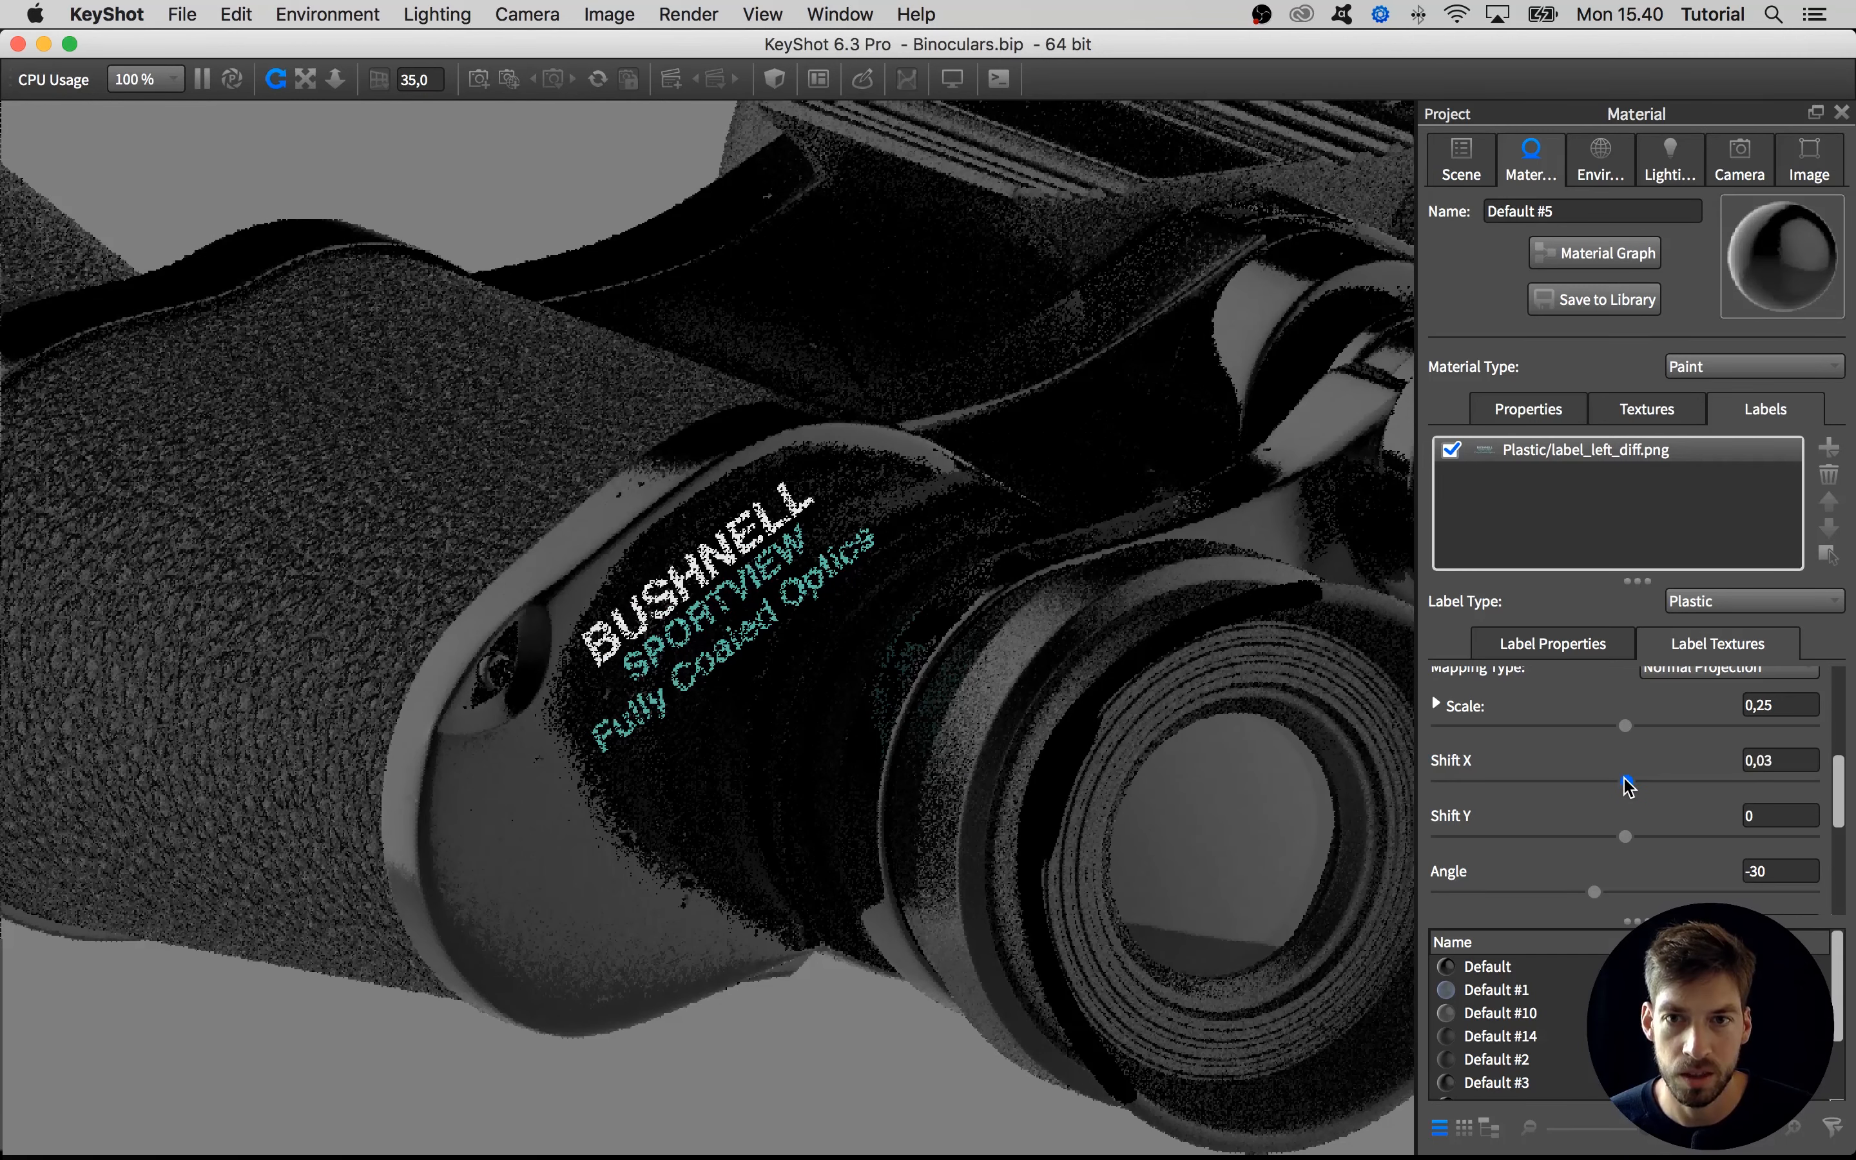
drag(1627, 785, 1630, 786)
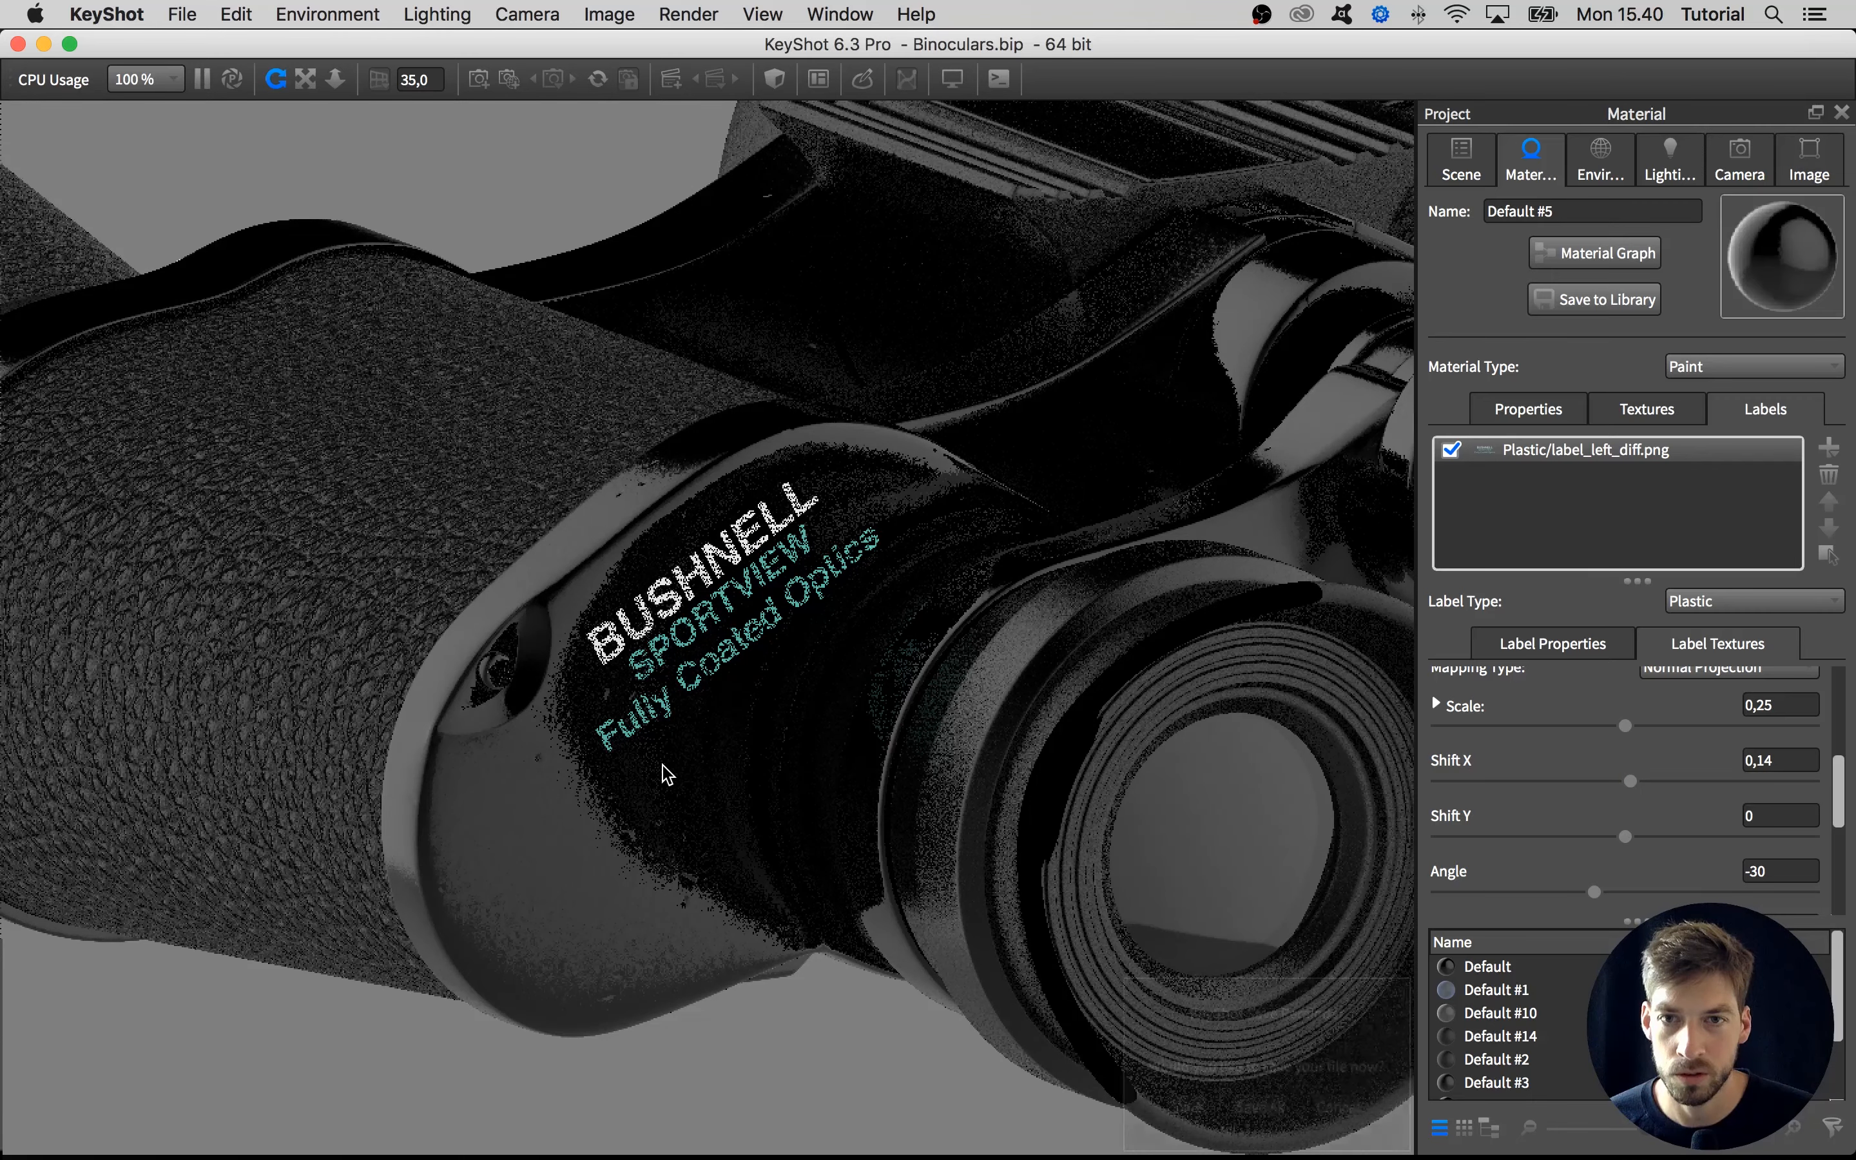
Isolate the plates that share the labelled material, hiding the rest of the binoculars, and frame the label
scroll(718, 620, up, 8)
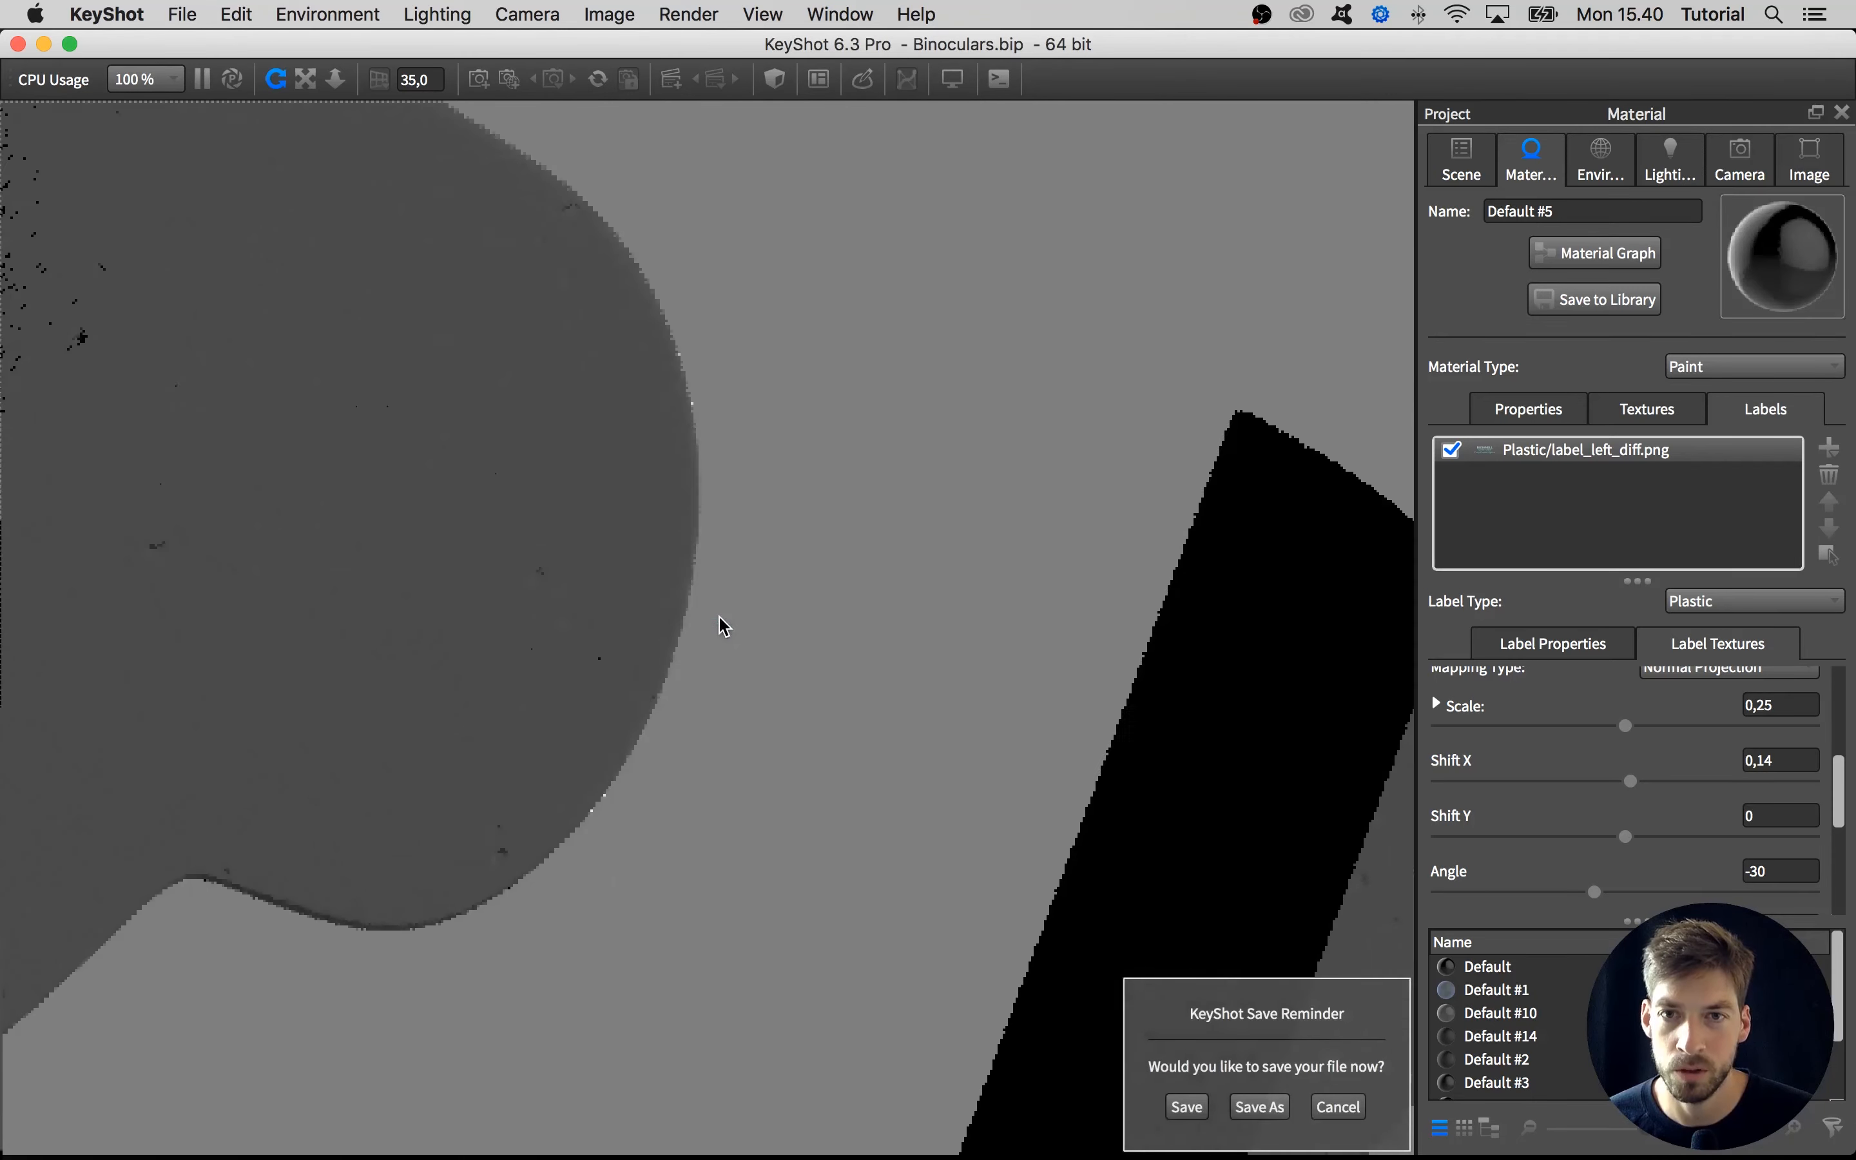
scroll(720, 621, down, 5)
scroll(720, 626, down, 2)
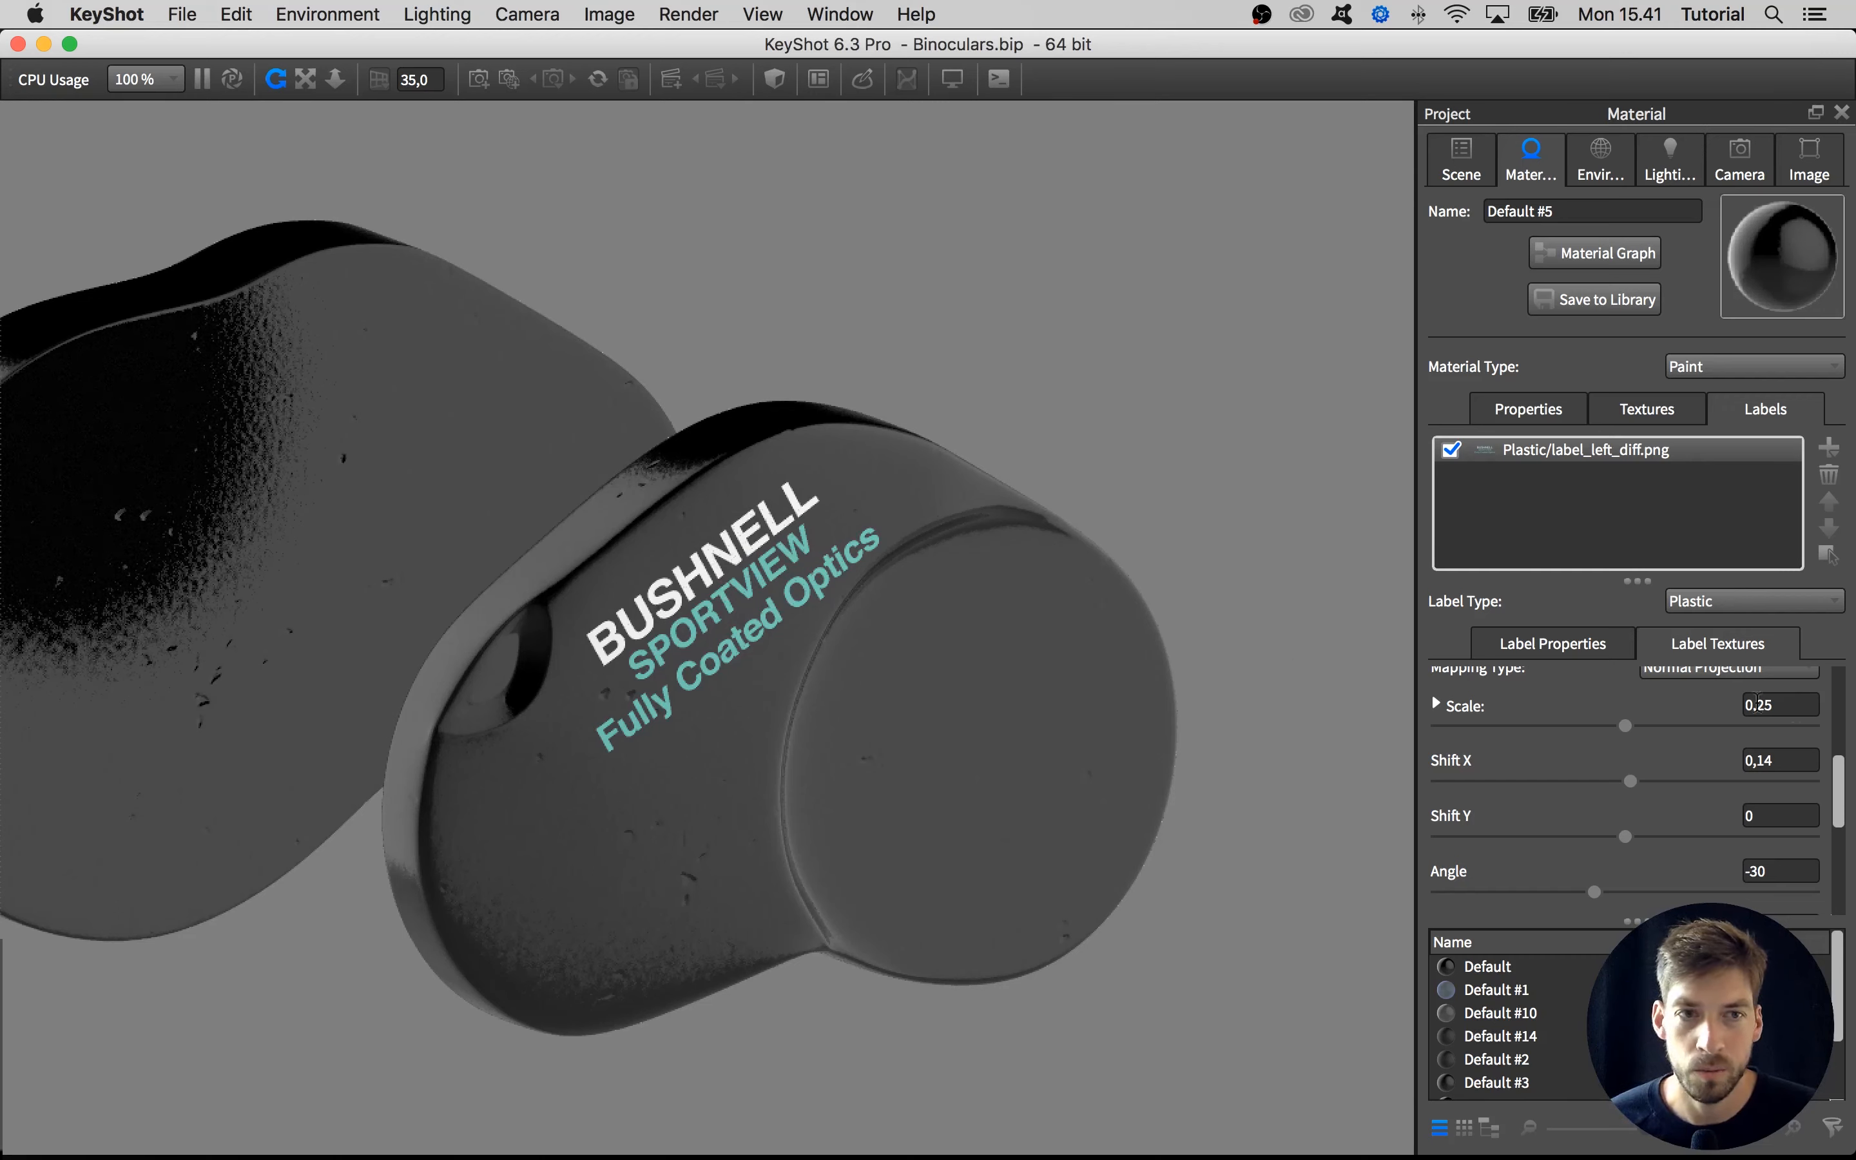
Load label_left_bump.png from the Labels folder as the bump texture of the label on the left end plate
drag(1840, 777, 1843, 754)
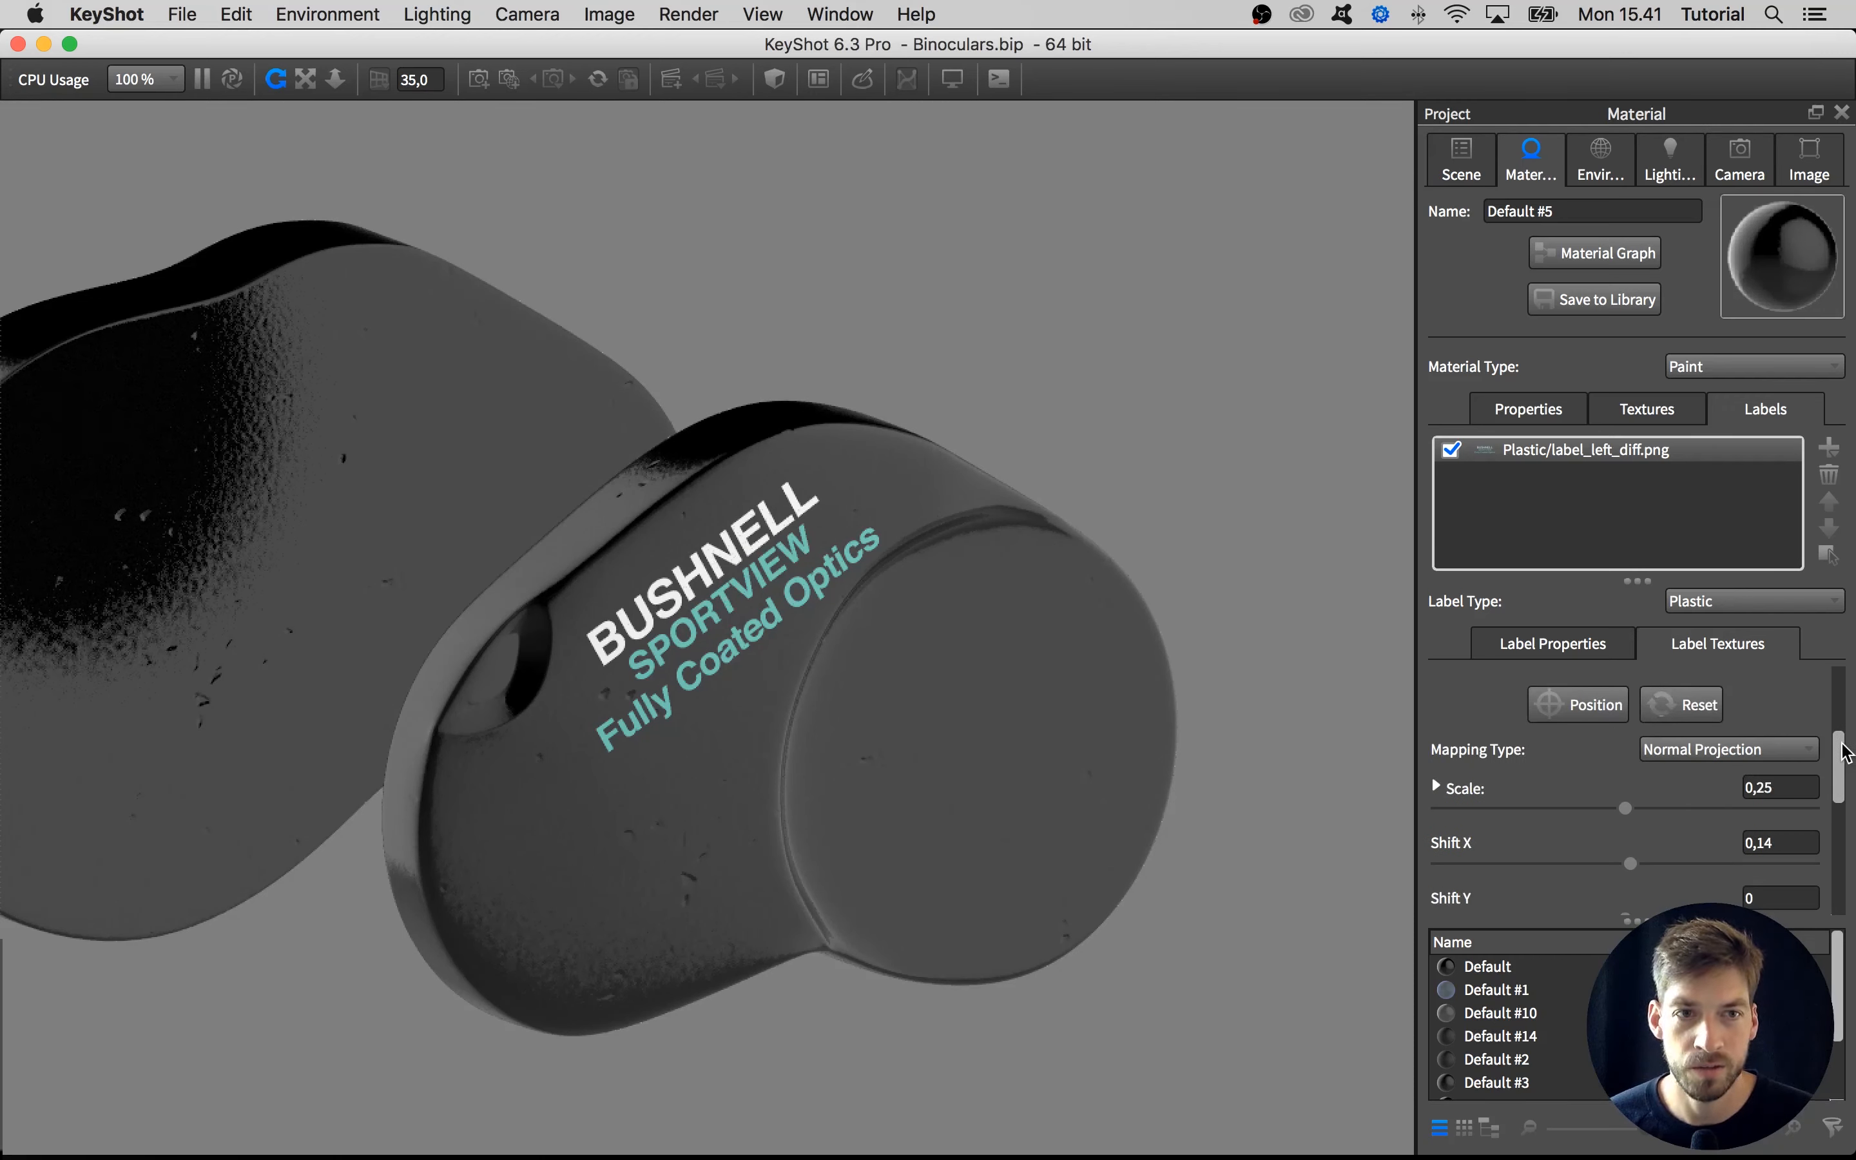
scroll(1741, 721, up, 5)
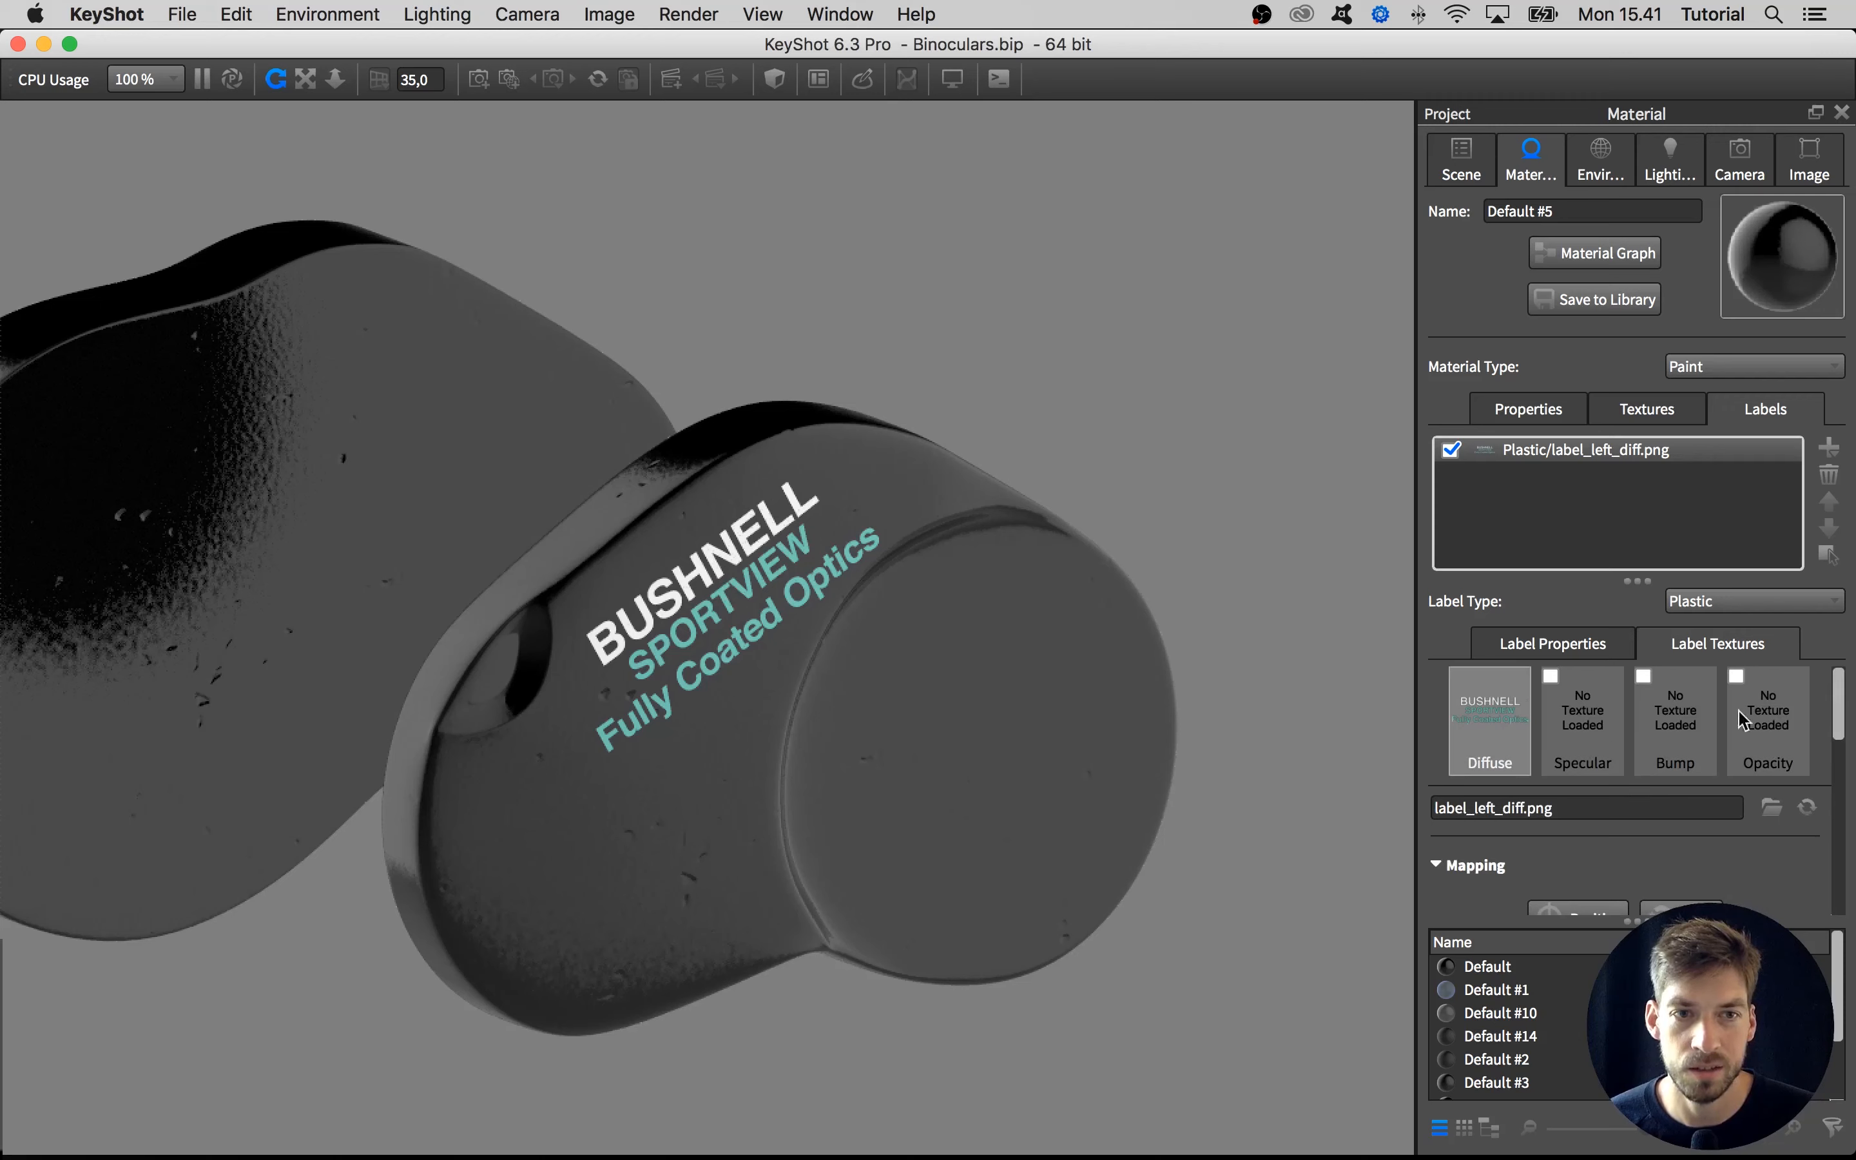
click(1650, 732)
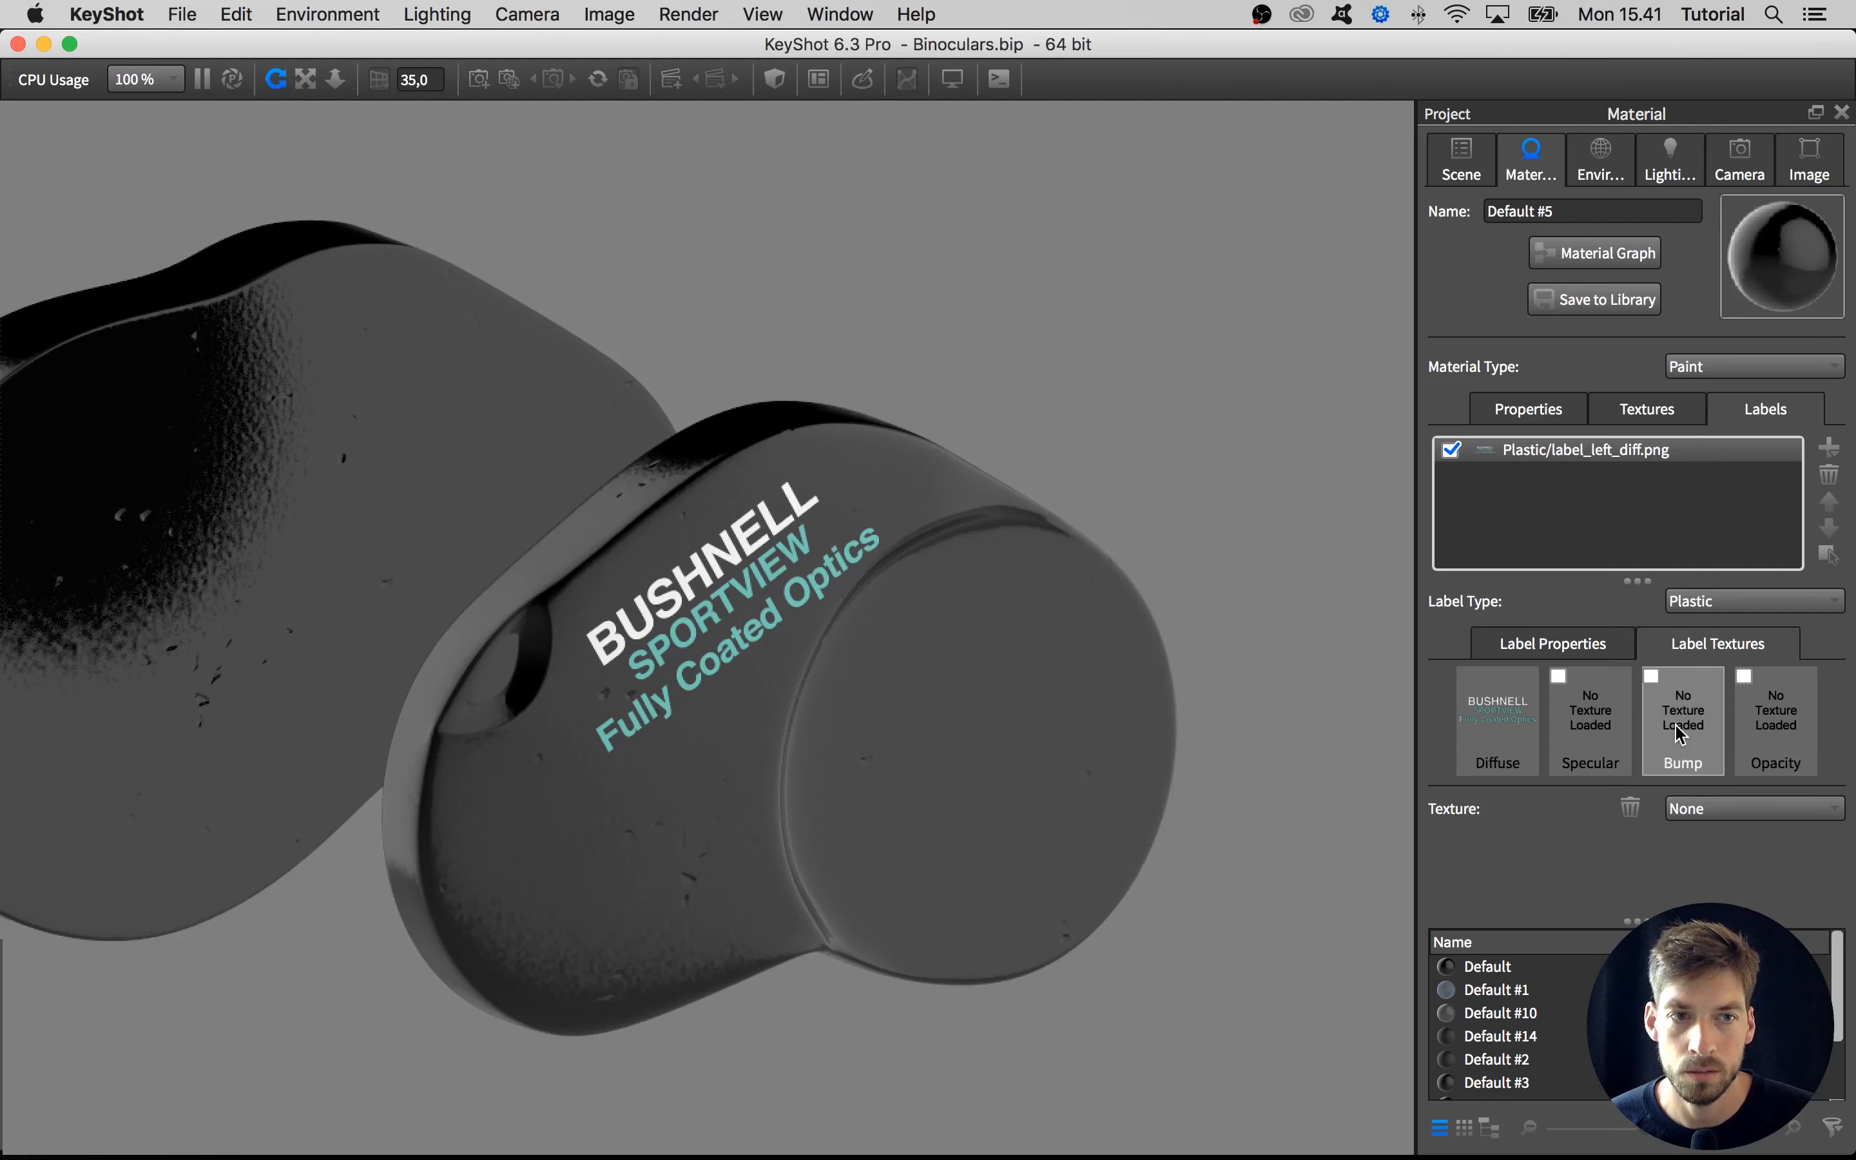
double_click(1685, 733)
double_click(1680, 725)
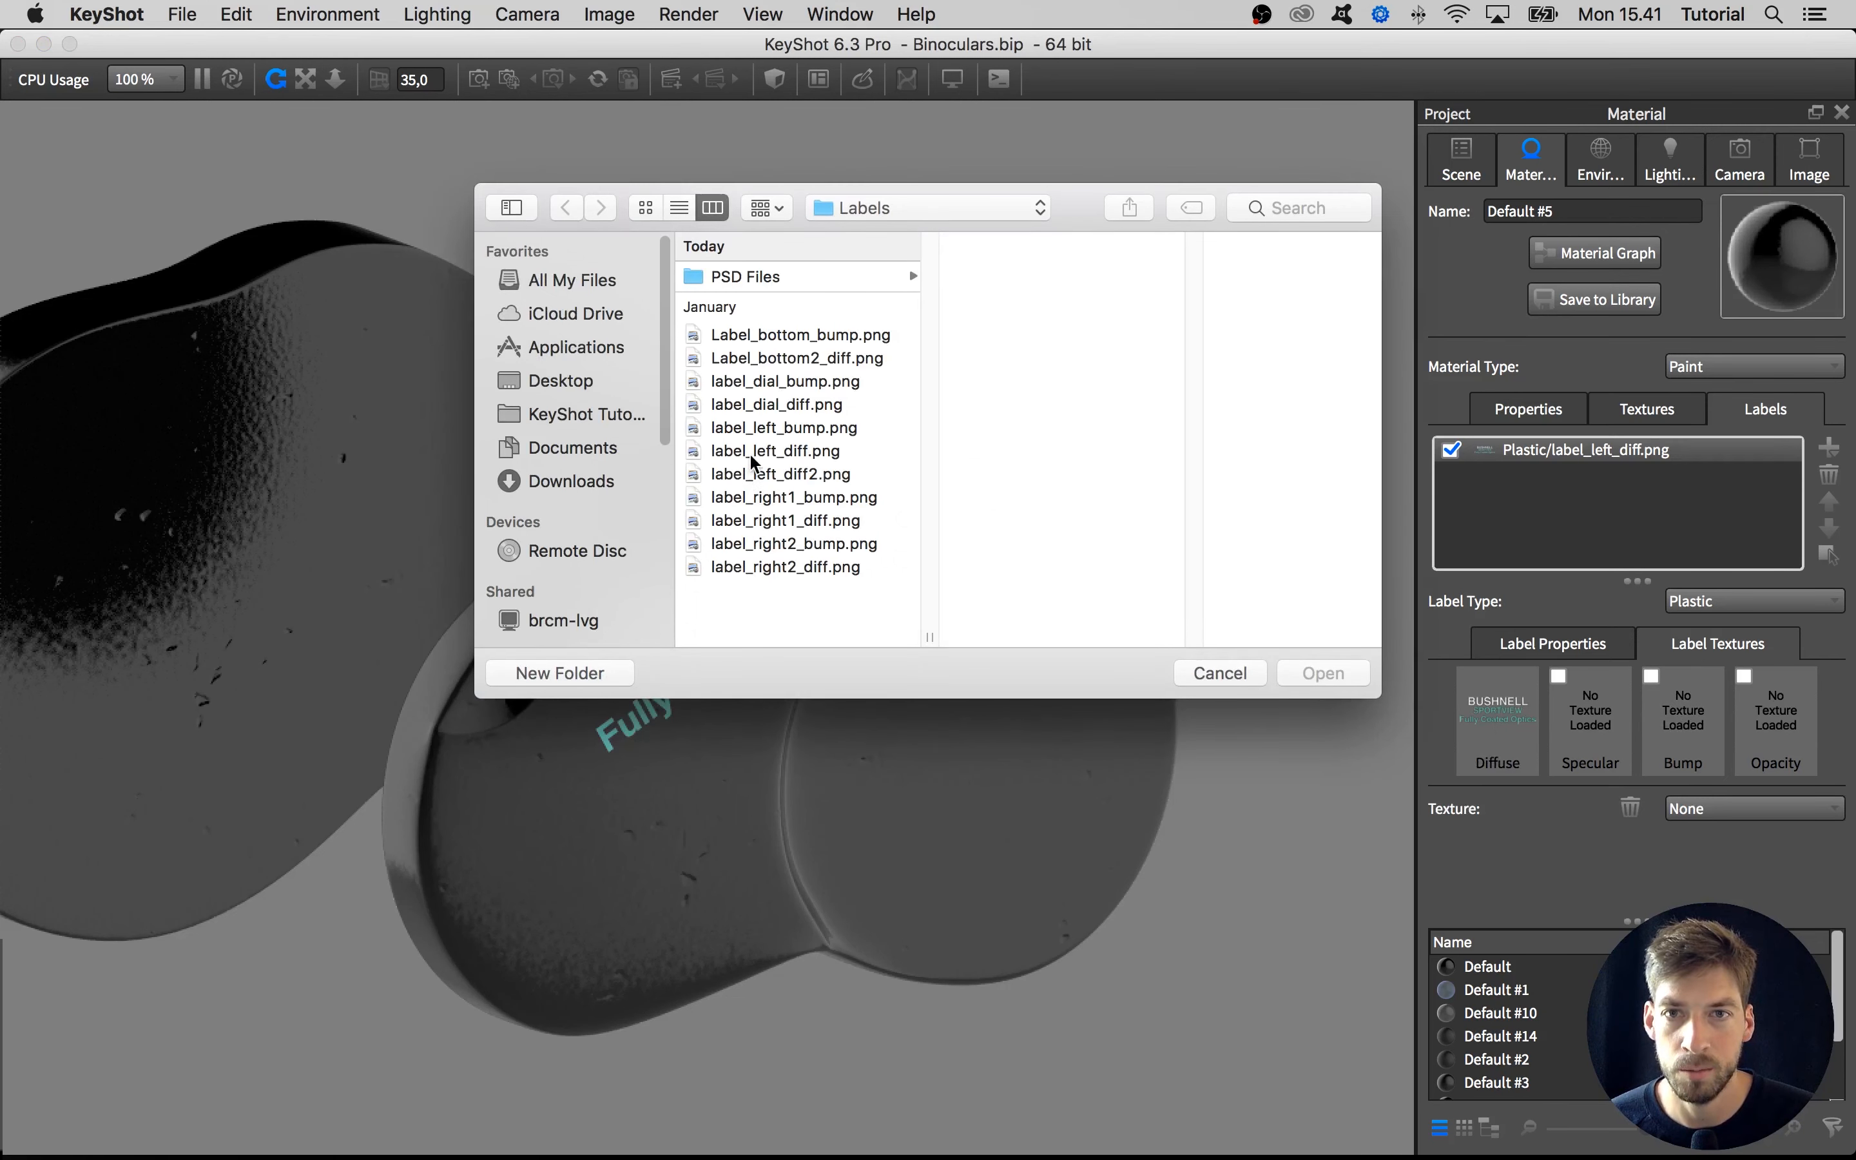
click(743, 427)
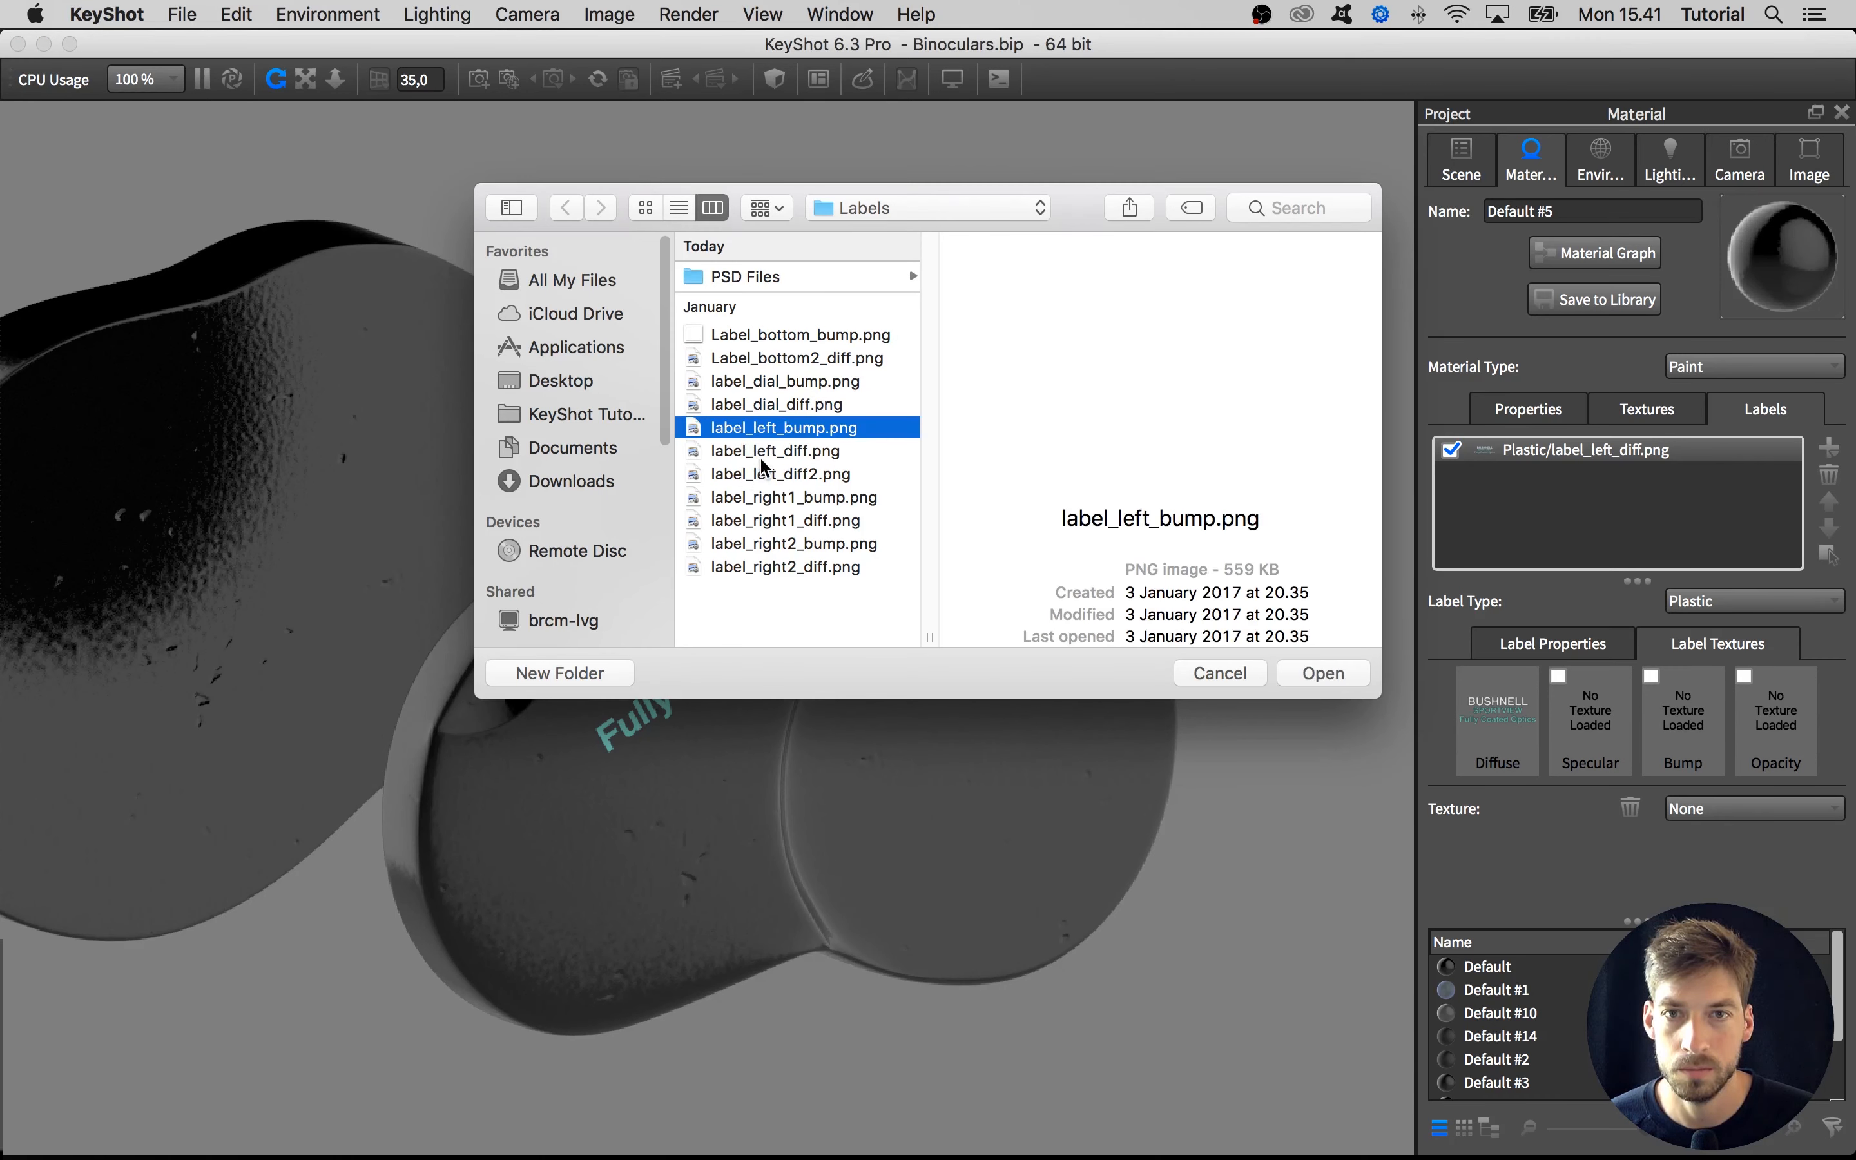
click(1316, 676)
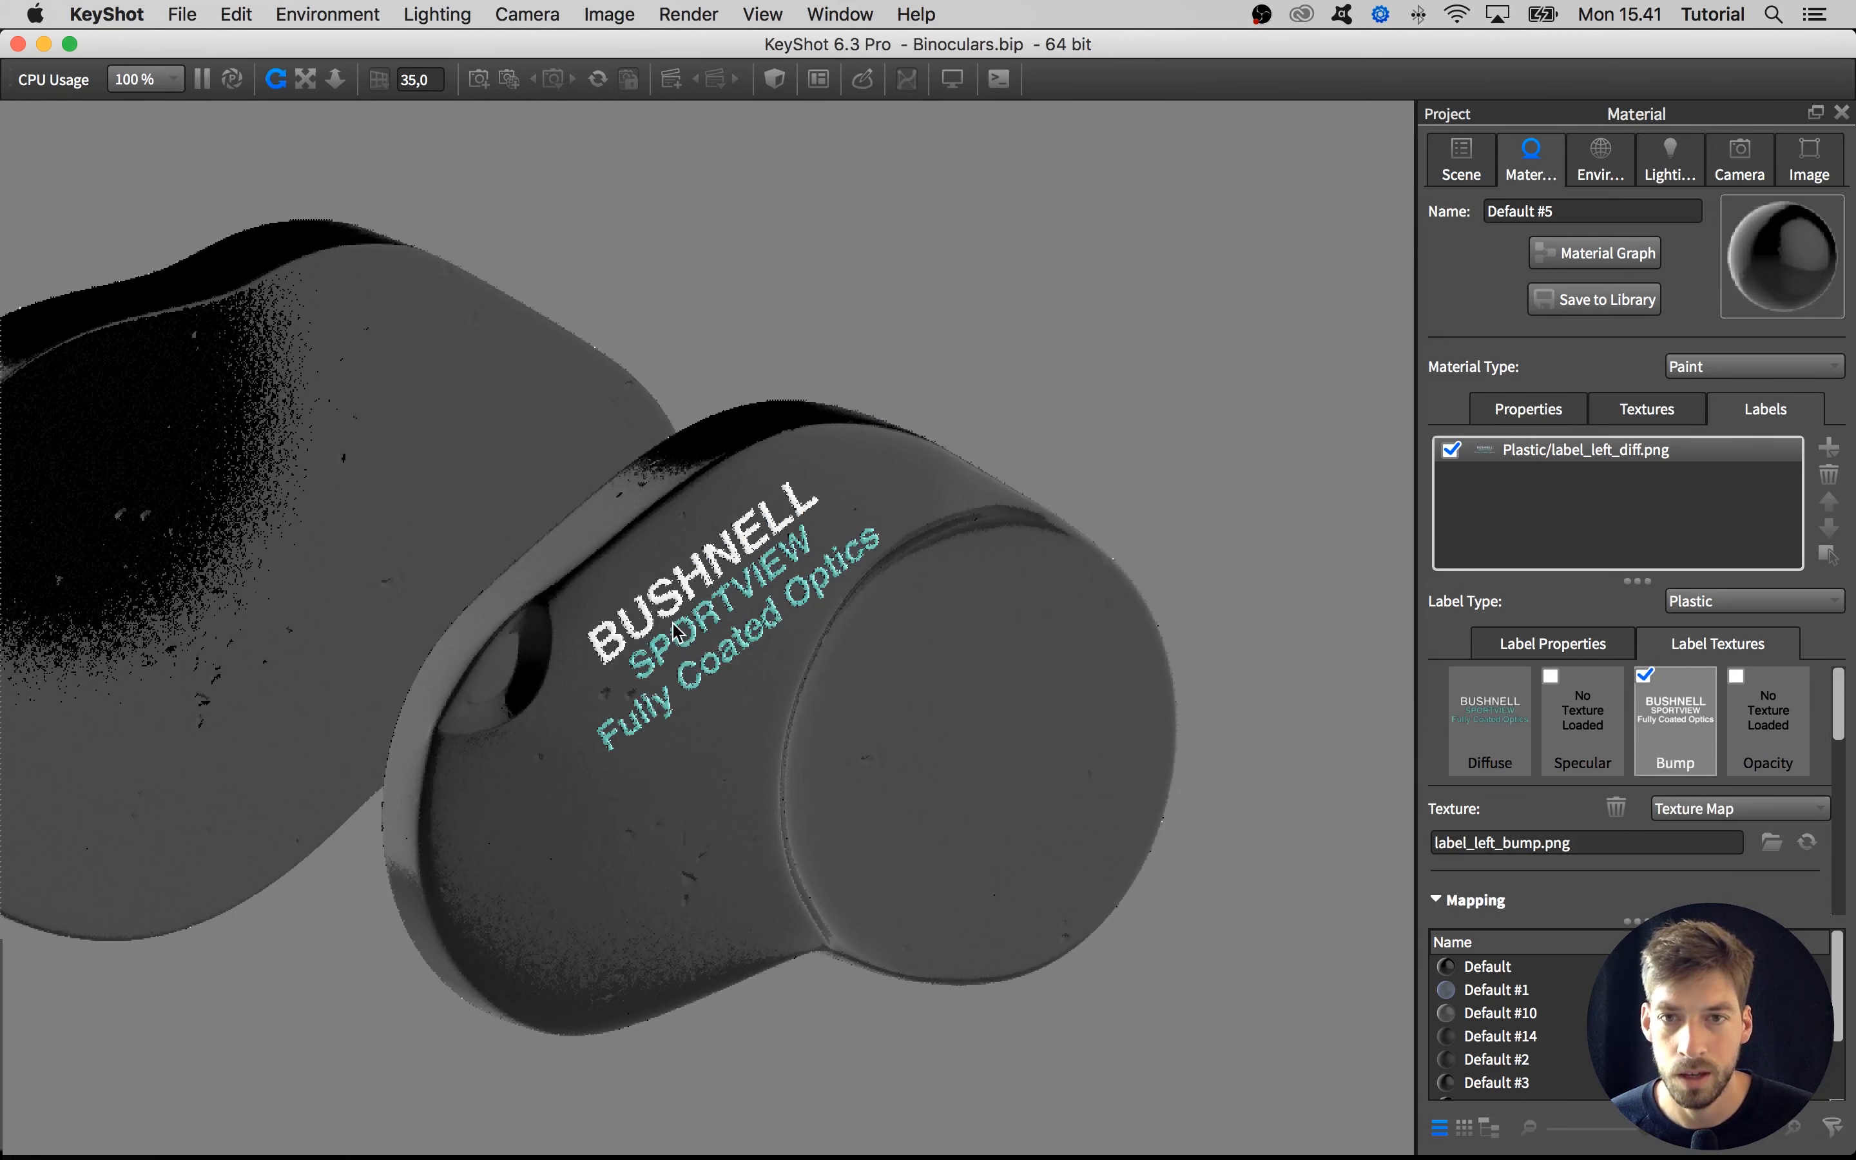
Enable region rendering and fit the render region tightly around the Bushnell label
key(shift+r)
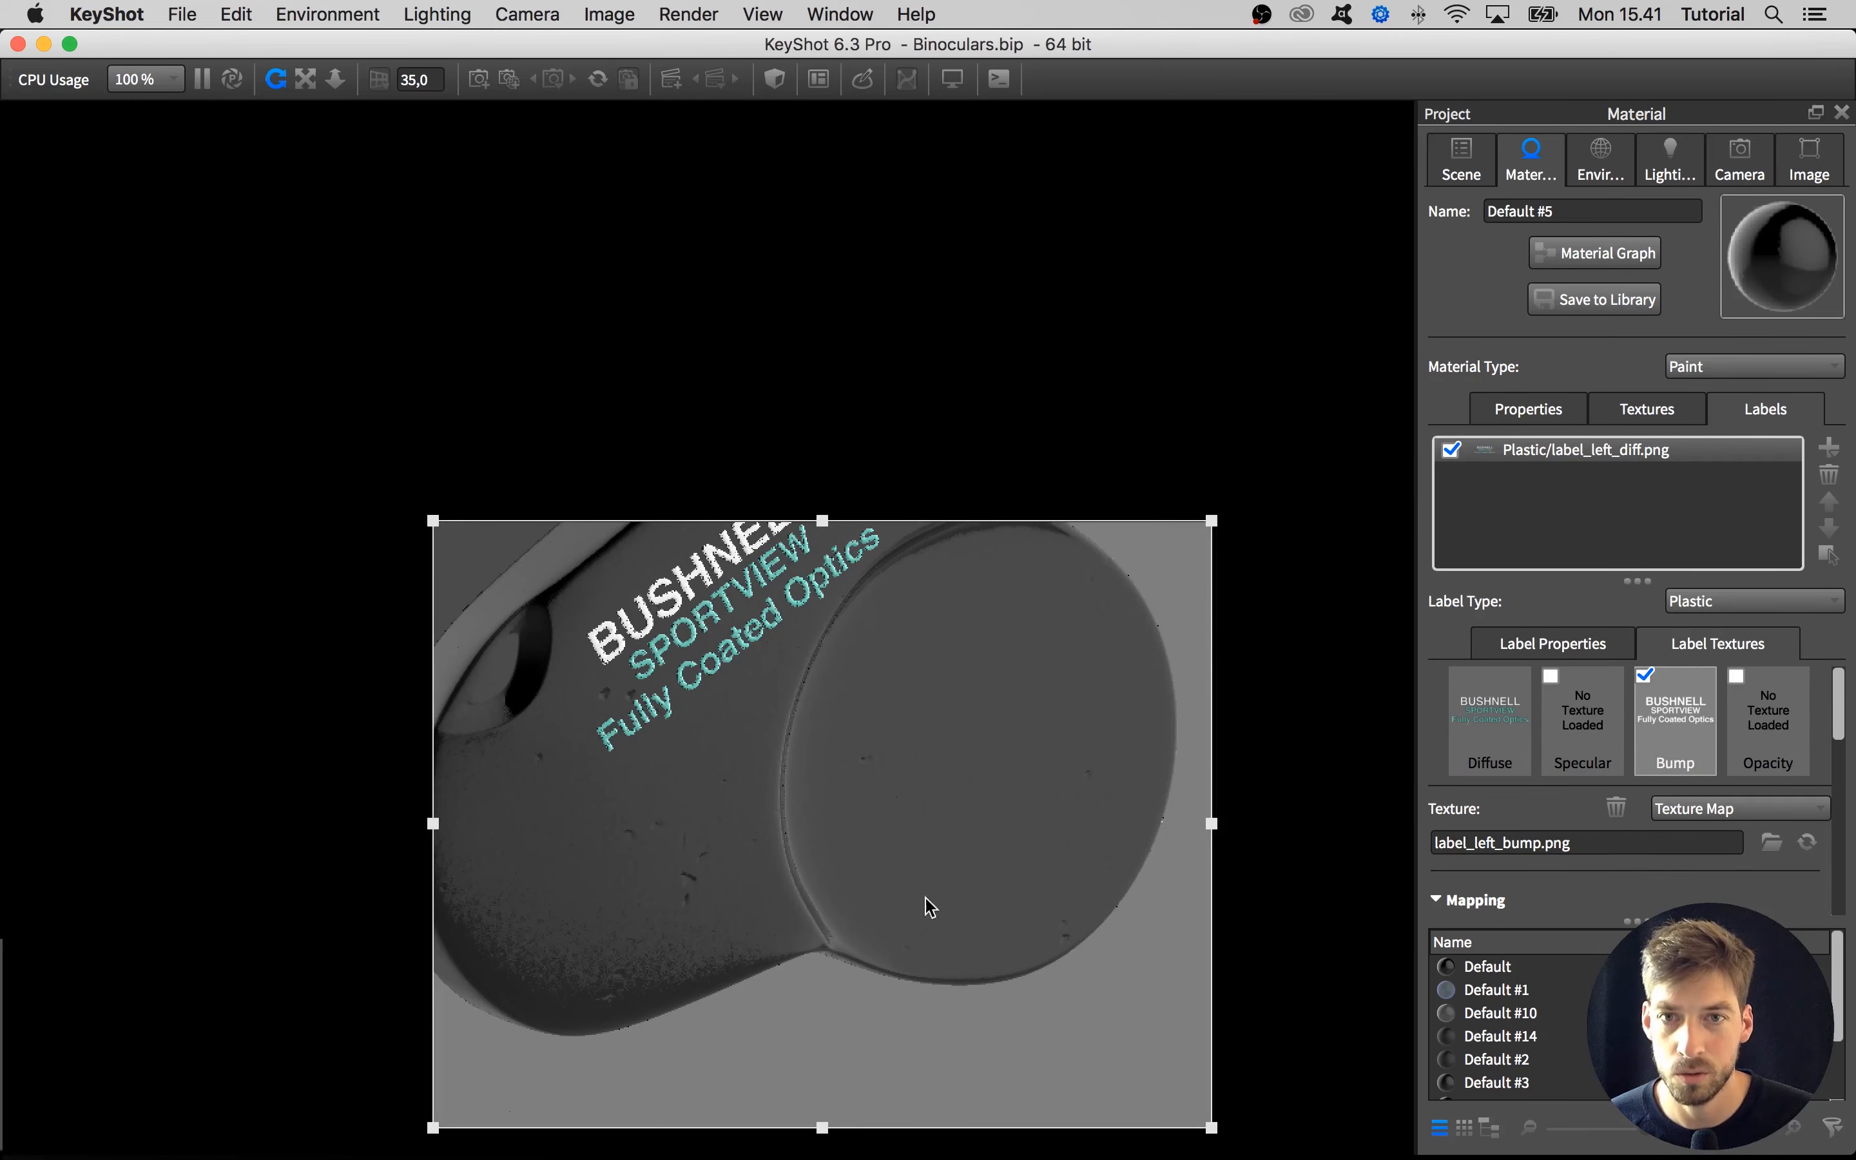
drag(1211, 1127, 1093, 782)
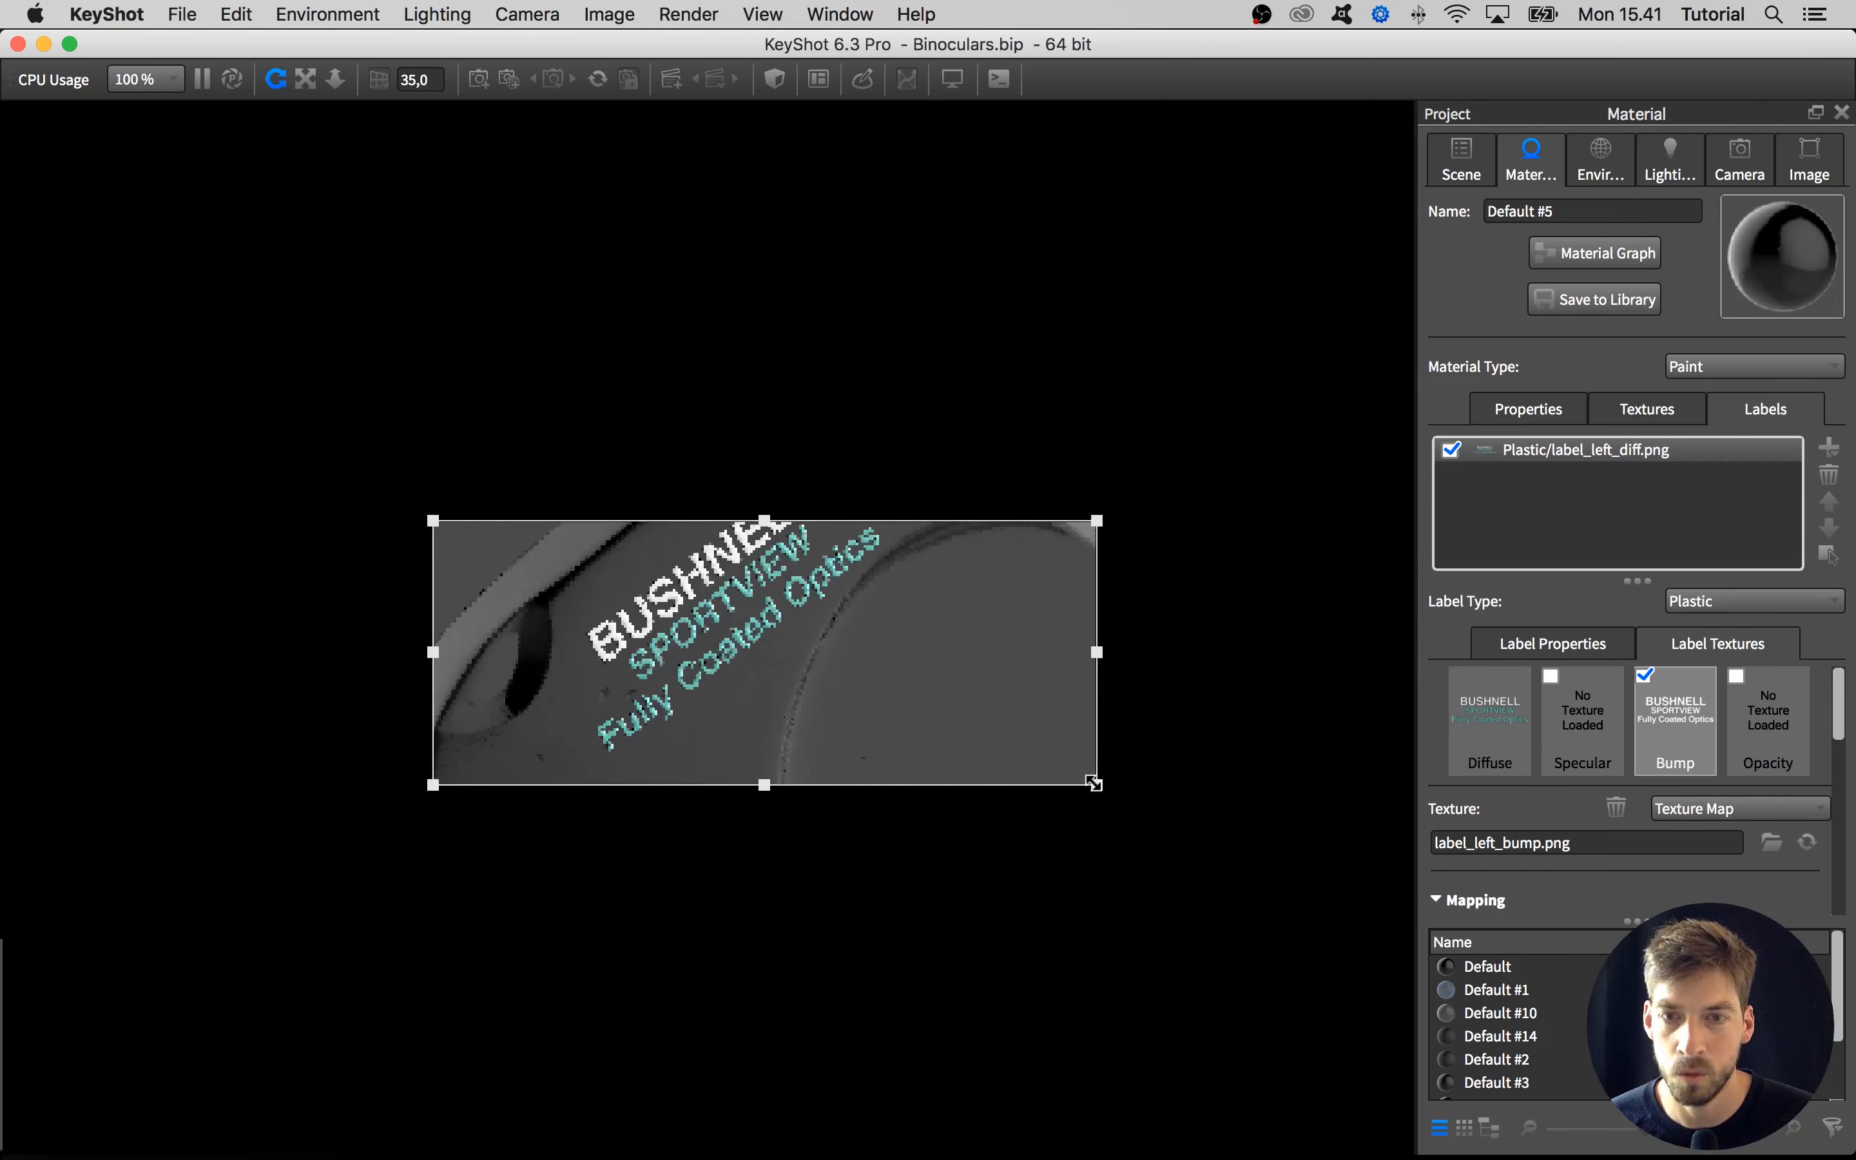
drag(947, 754, 936, 721)
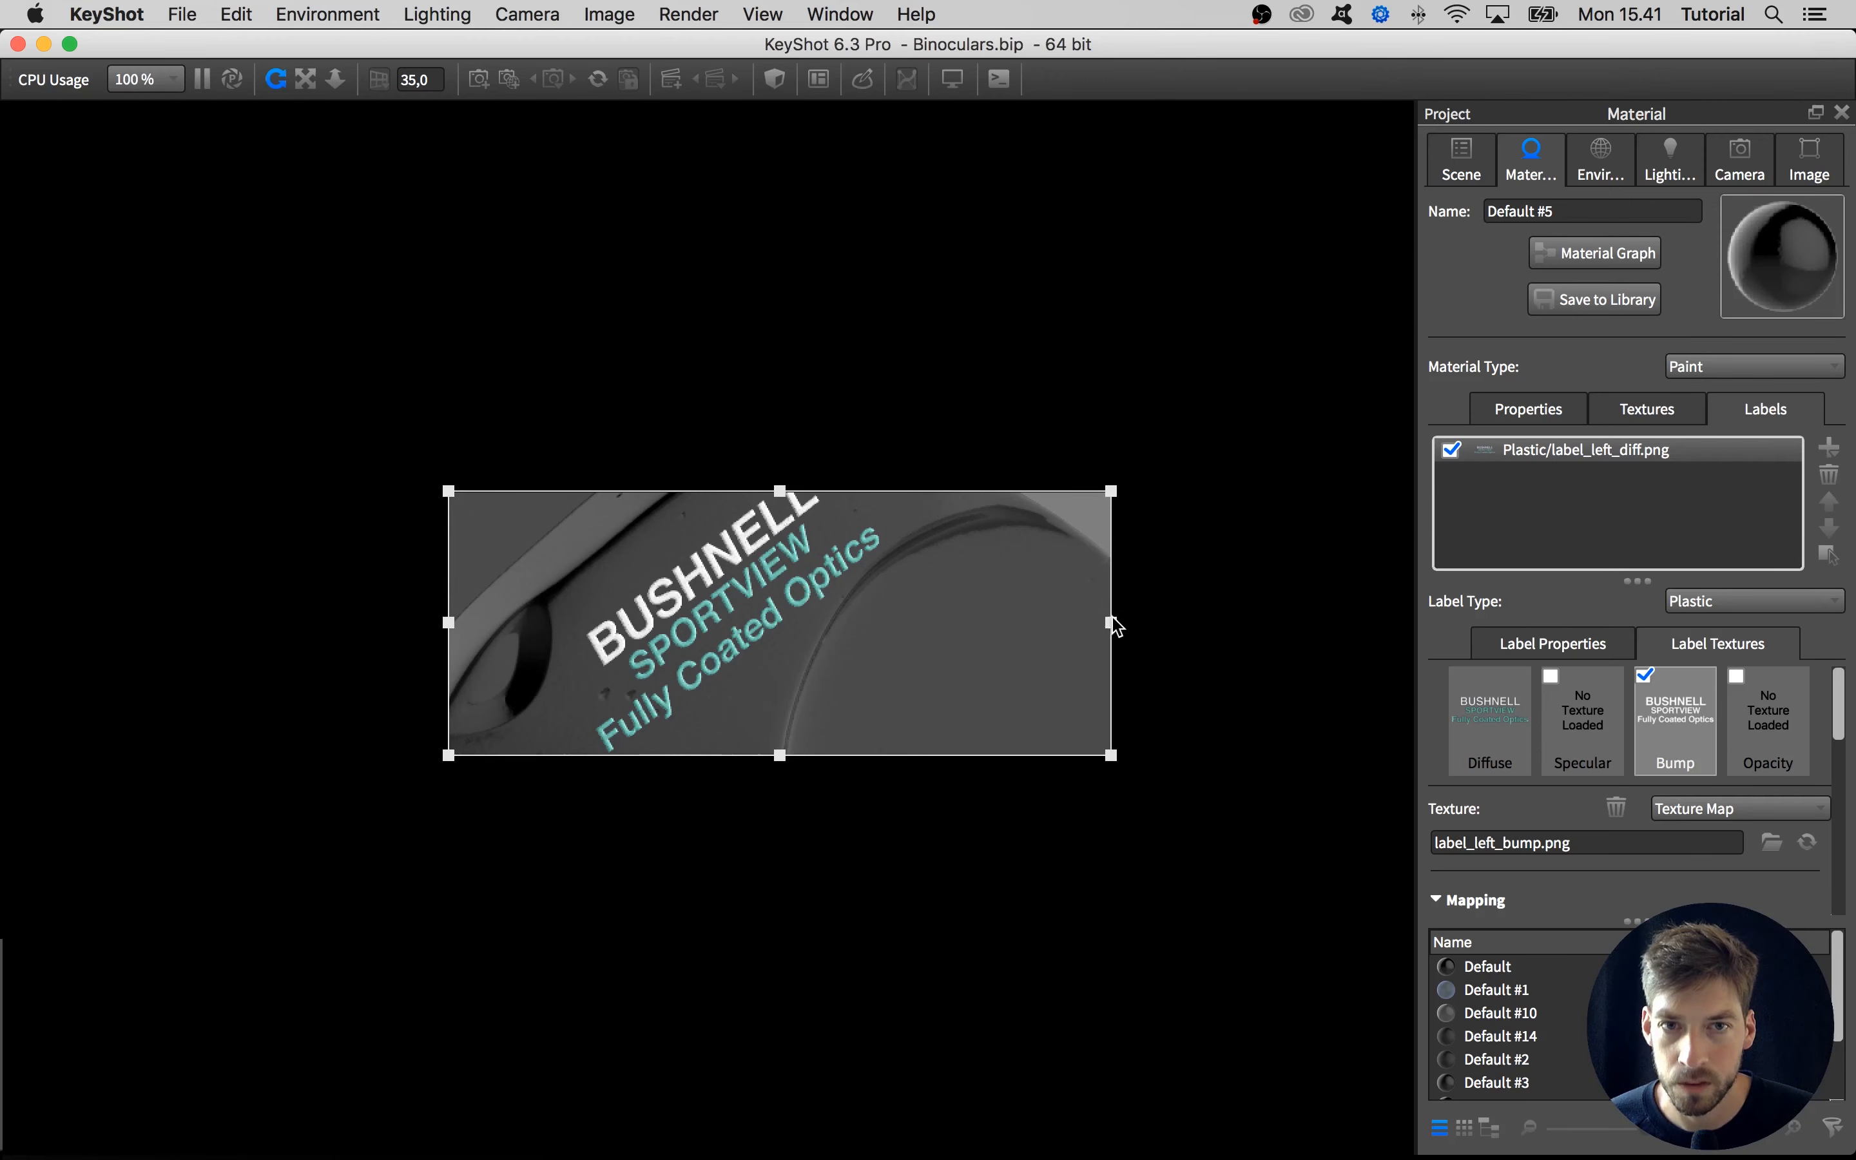
drag(1109, 622, 909, 625)
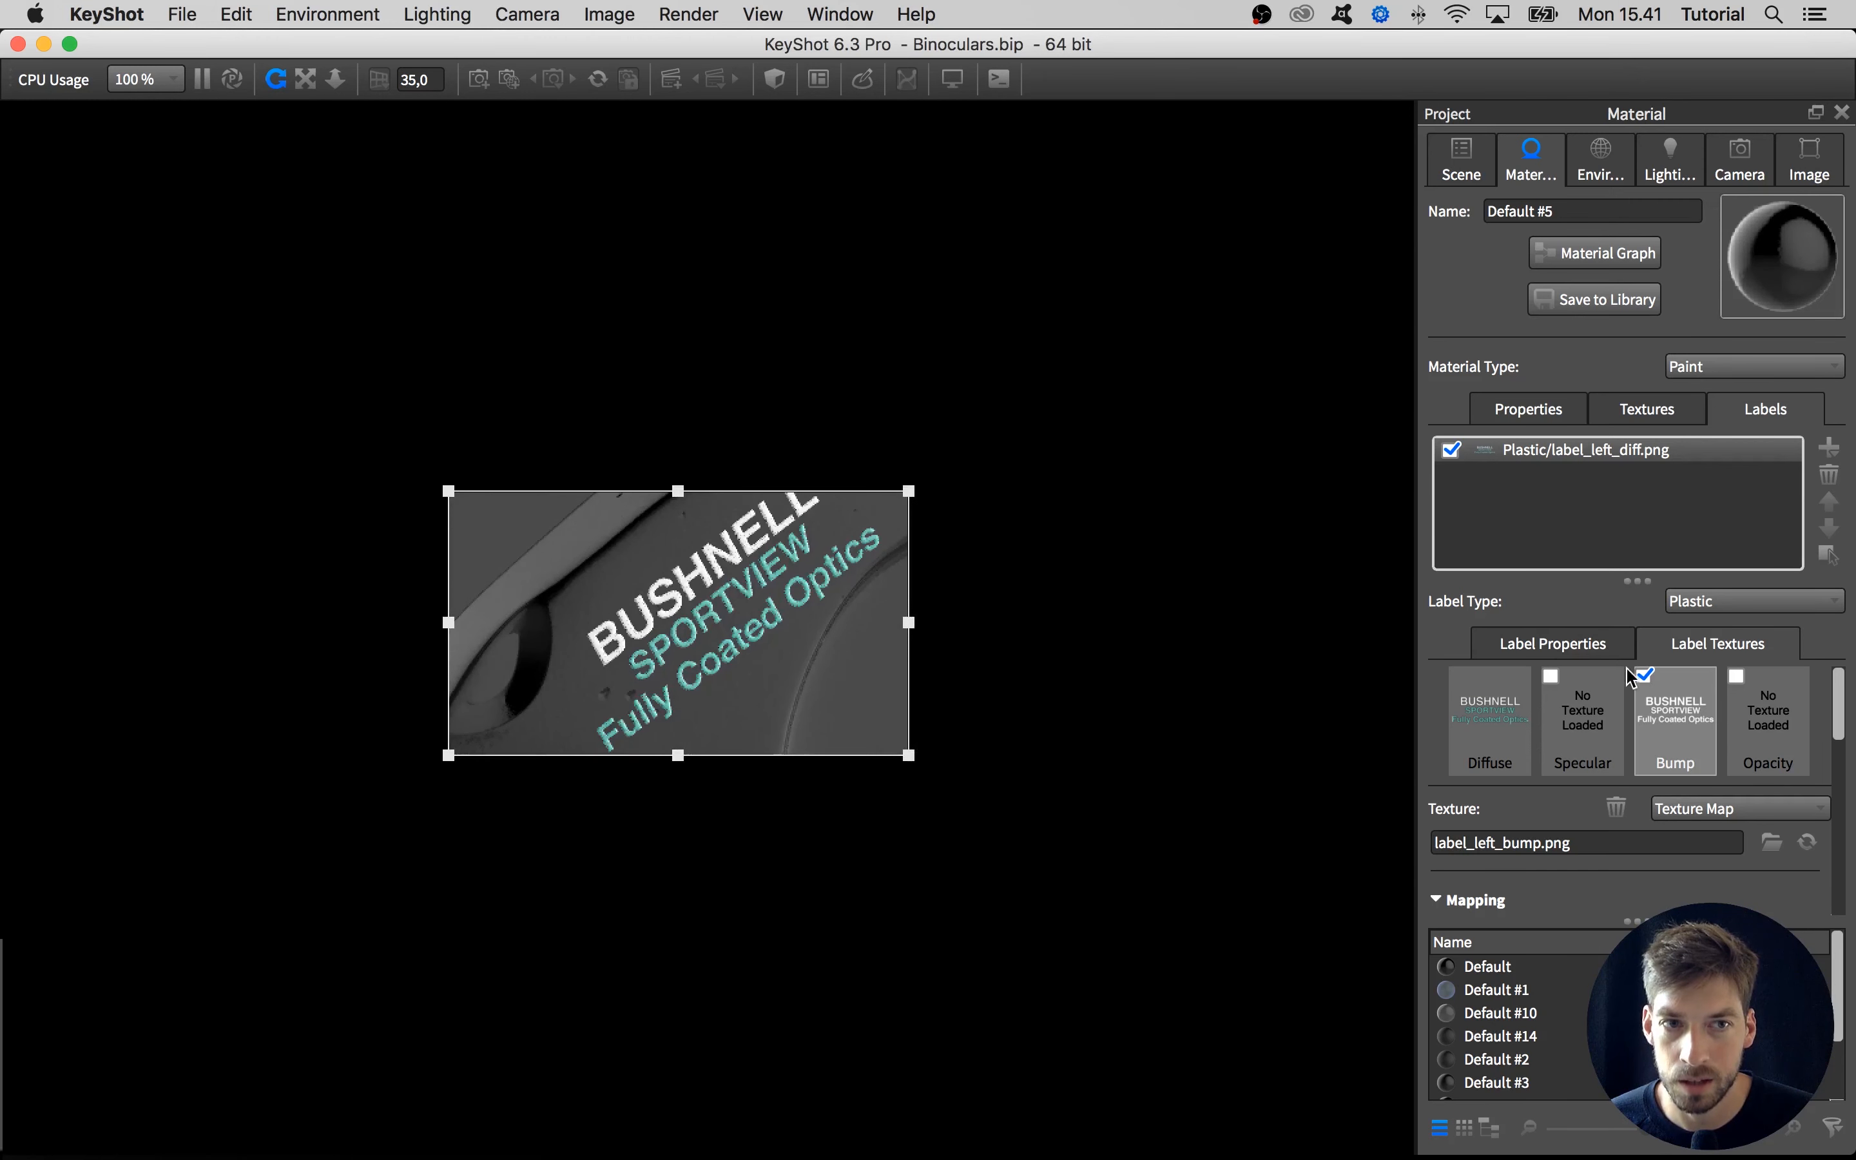
Compare the label with its bump texture switched off and on, leaving the bump enabled
click(1644, 676)
click(1643, 676)
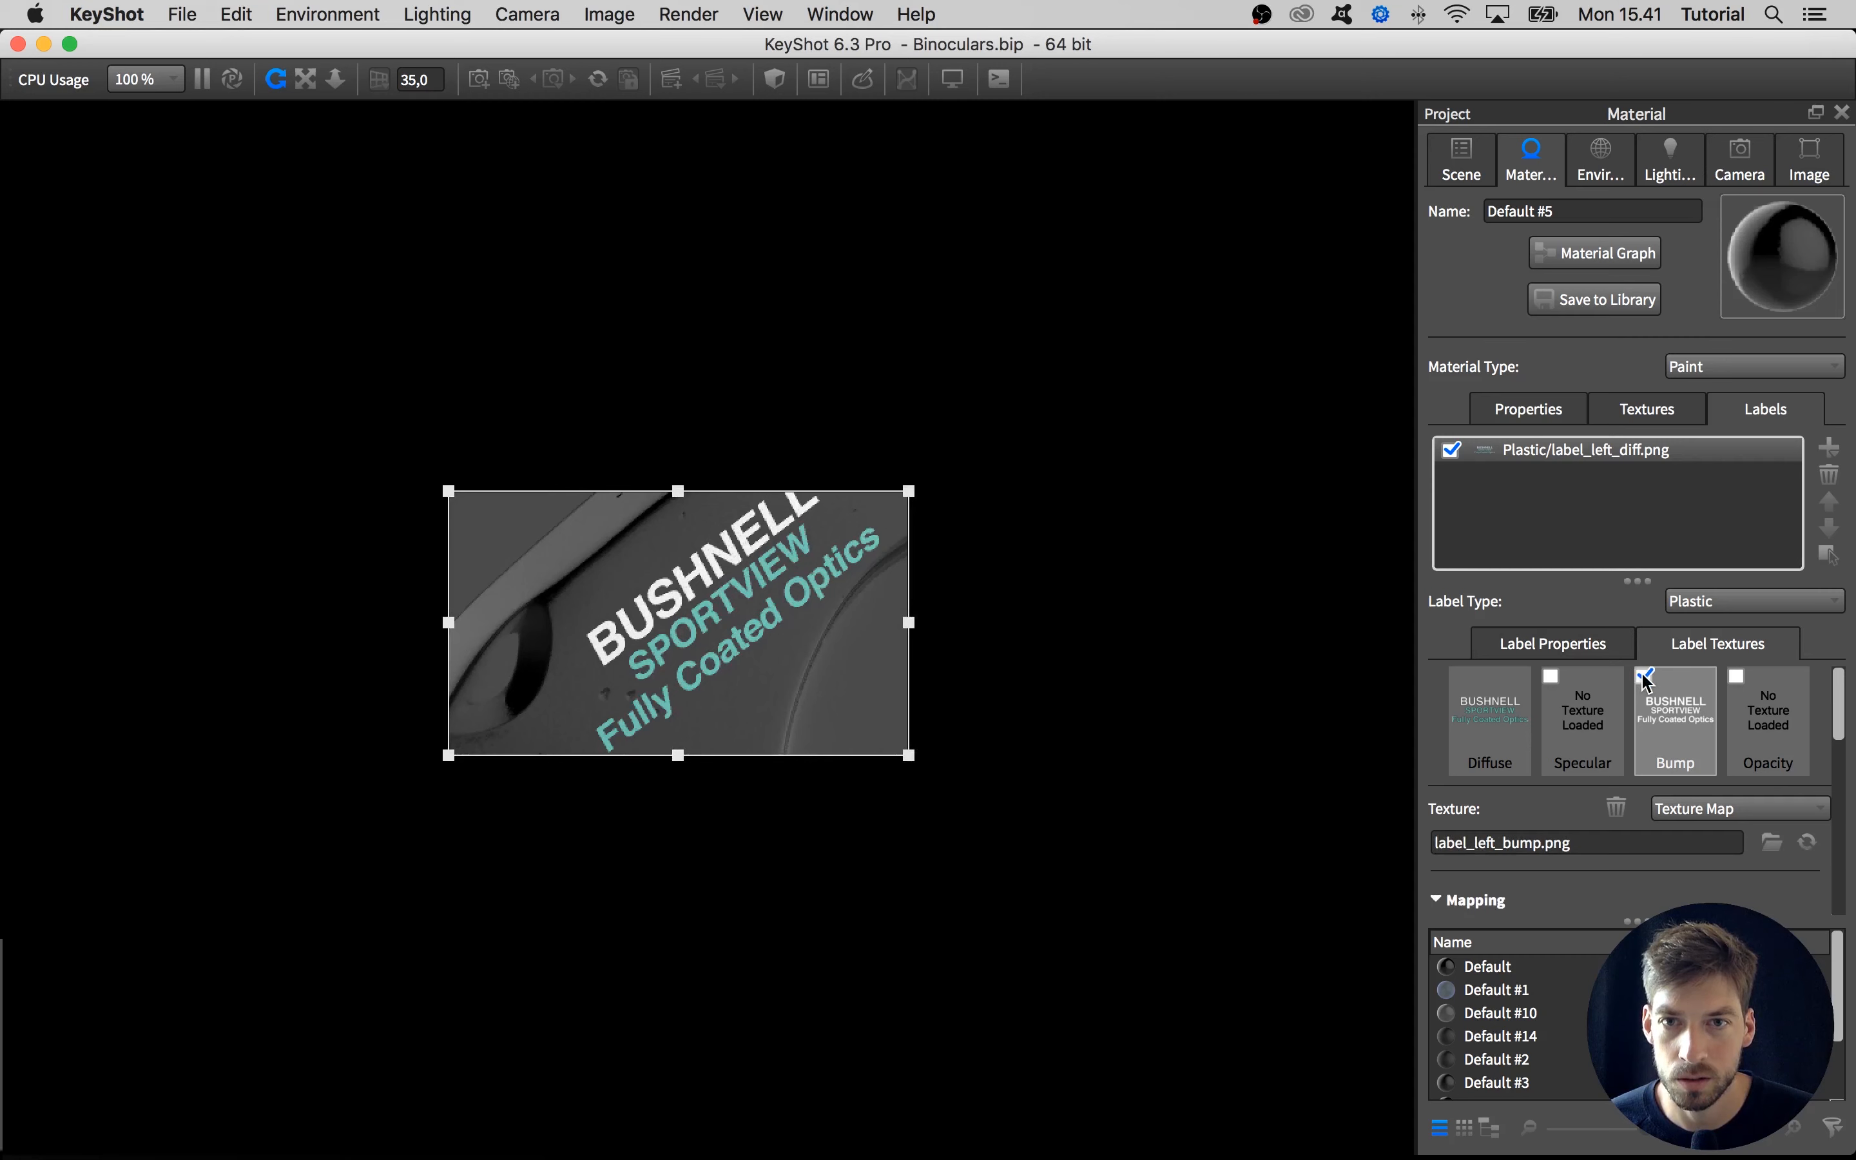
click(1643, 677)
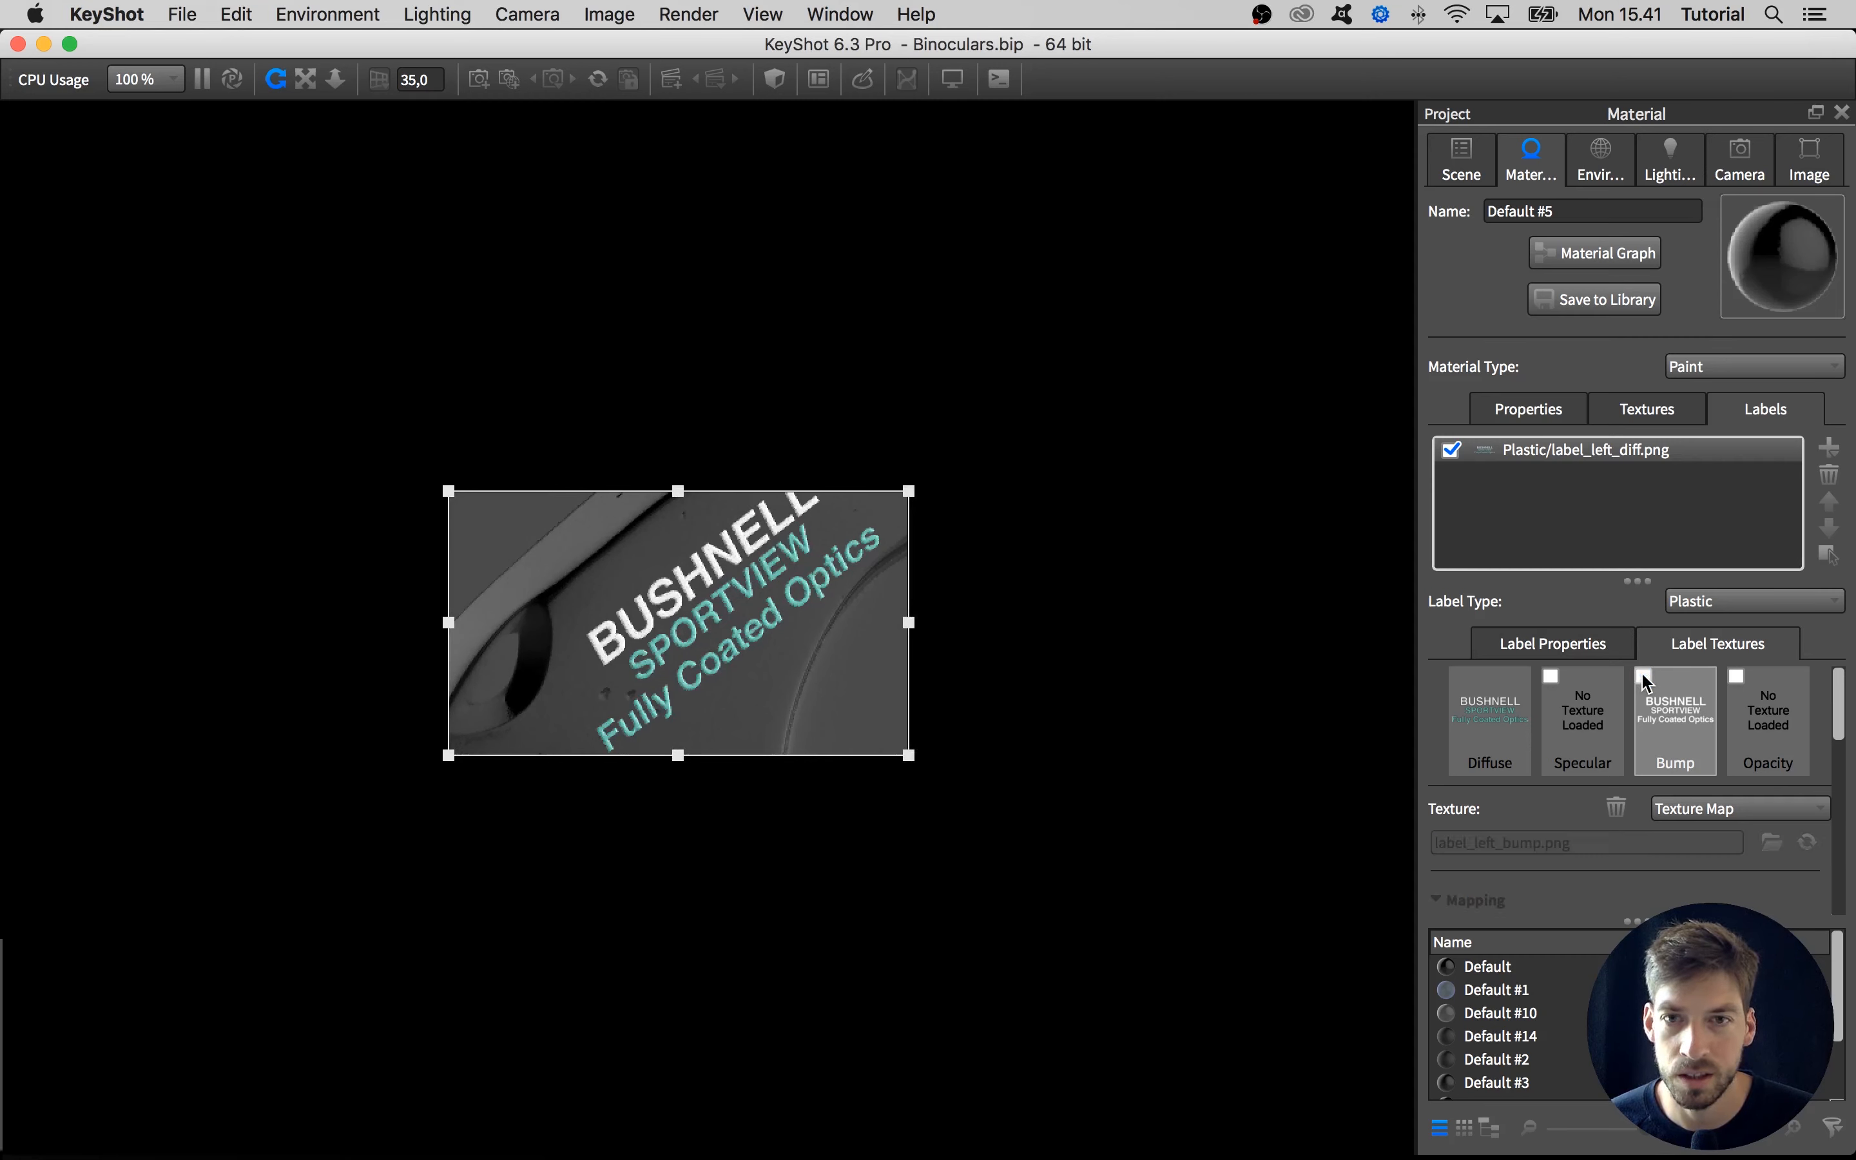
click(1643, 676)
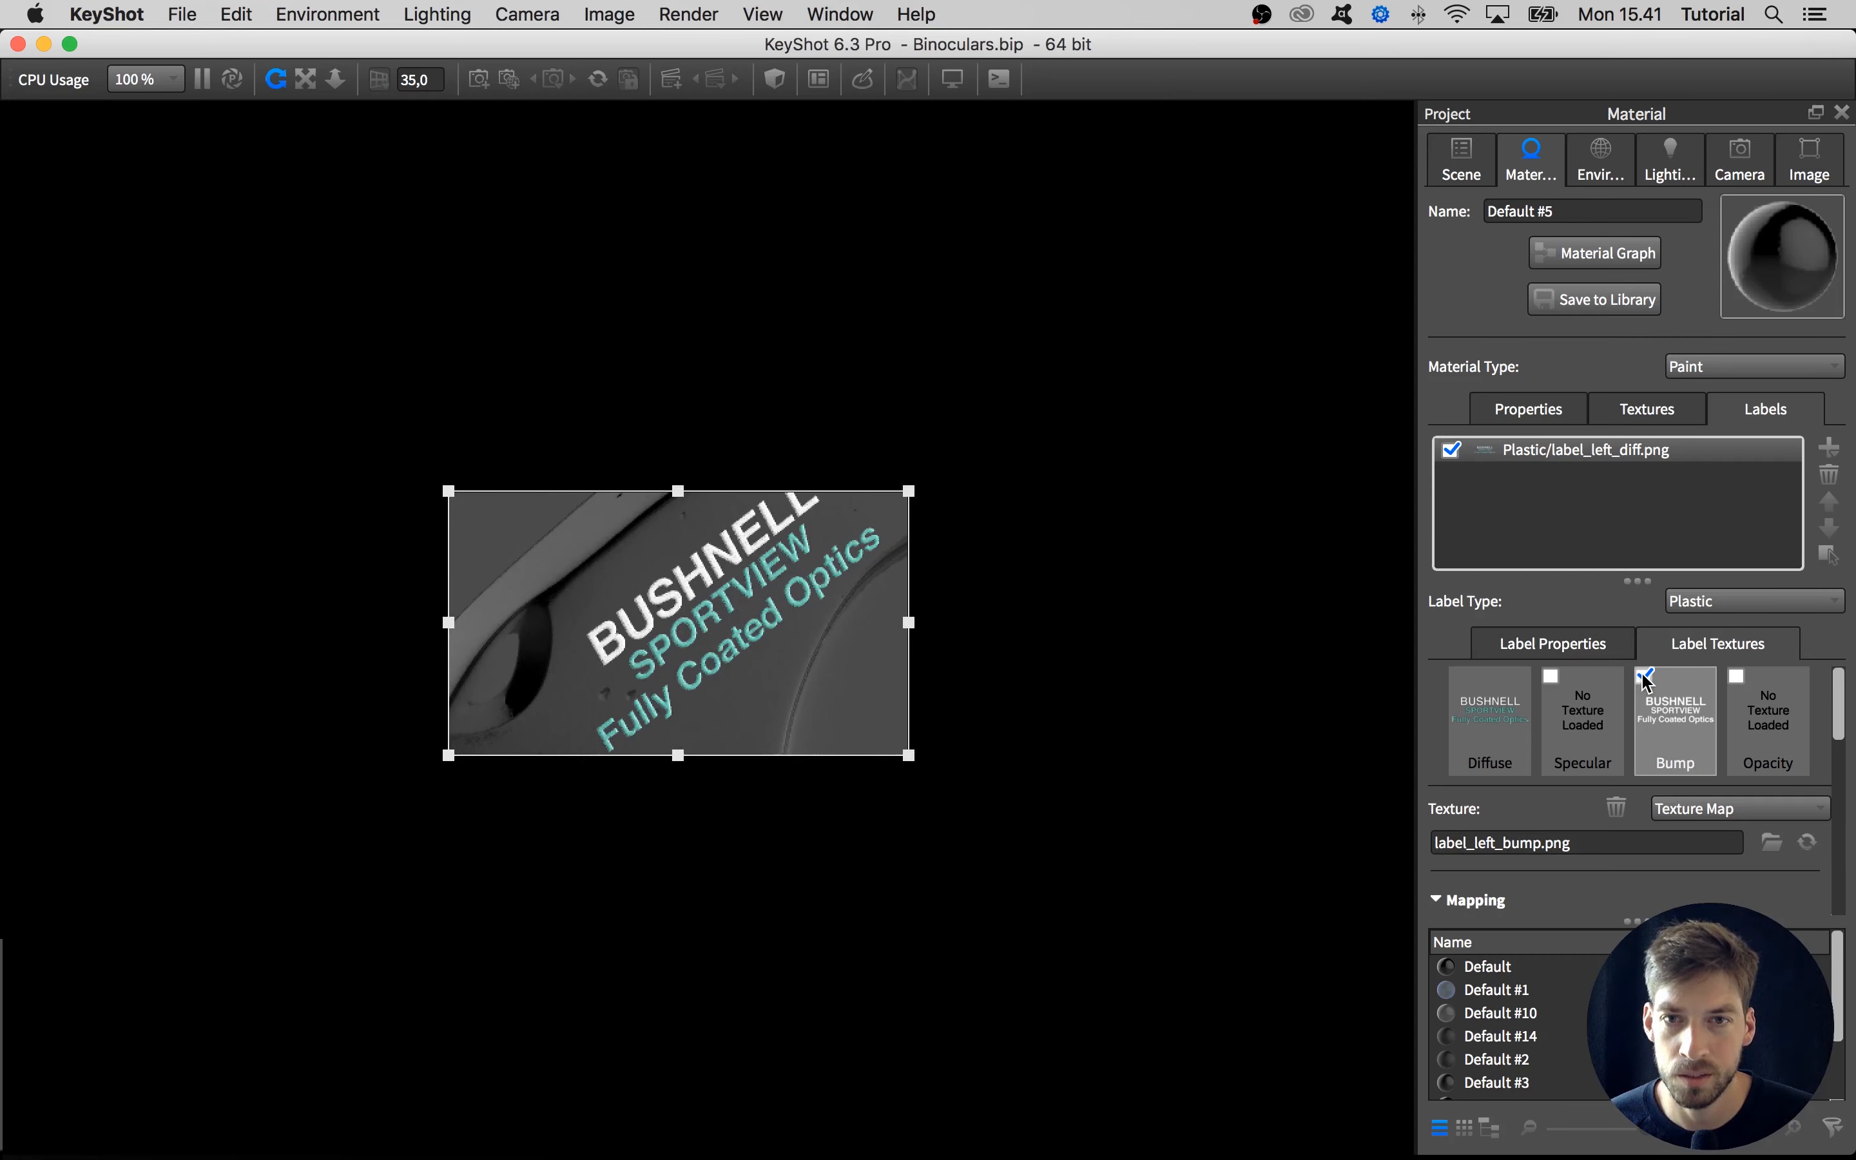
click(1643, 676)
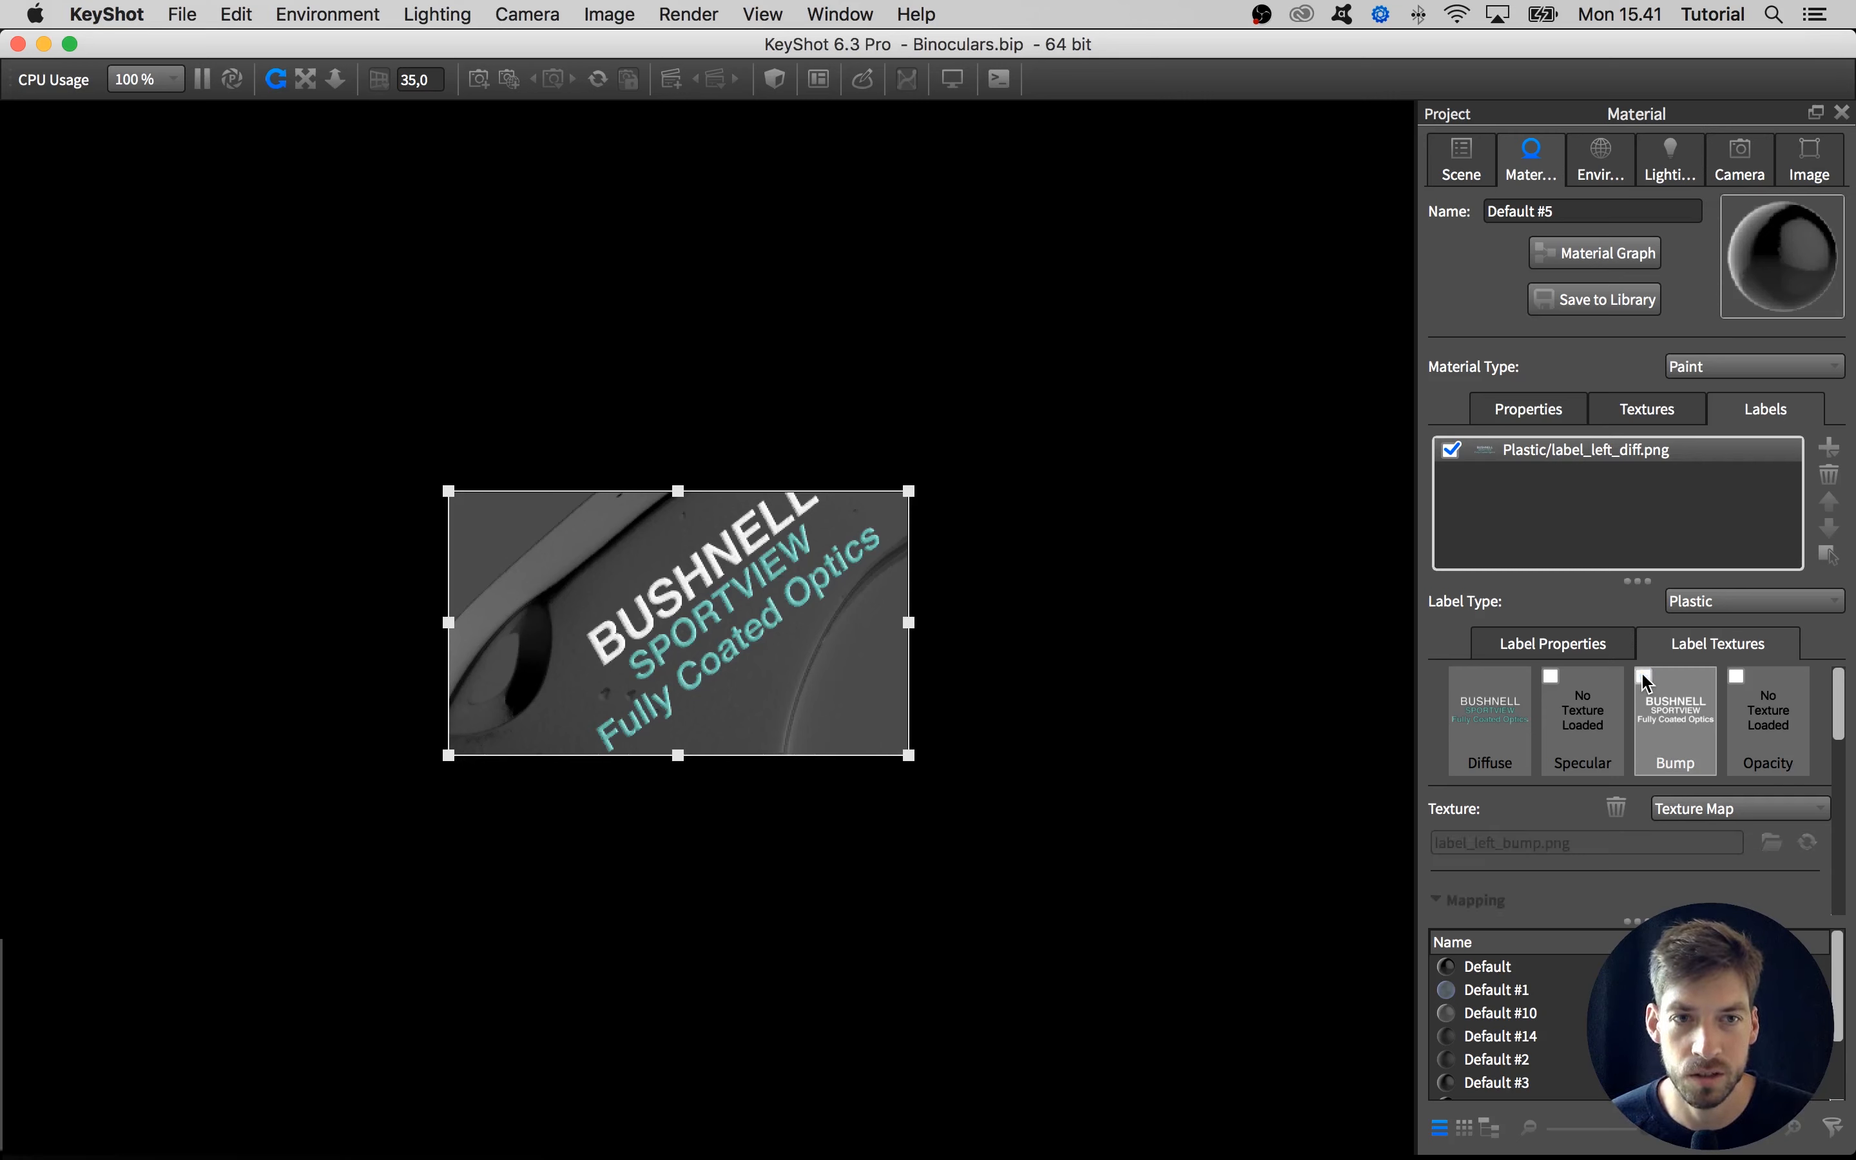
click(1644, 676)
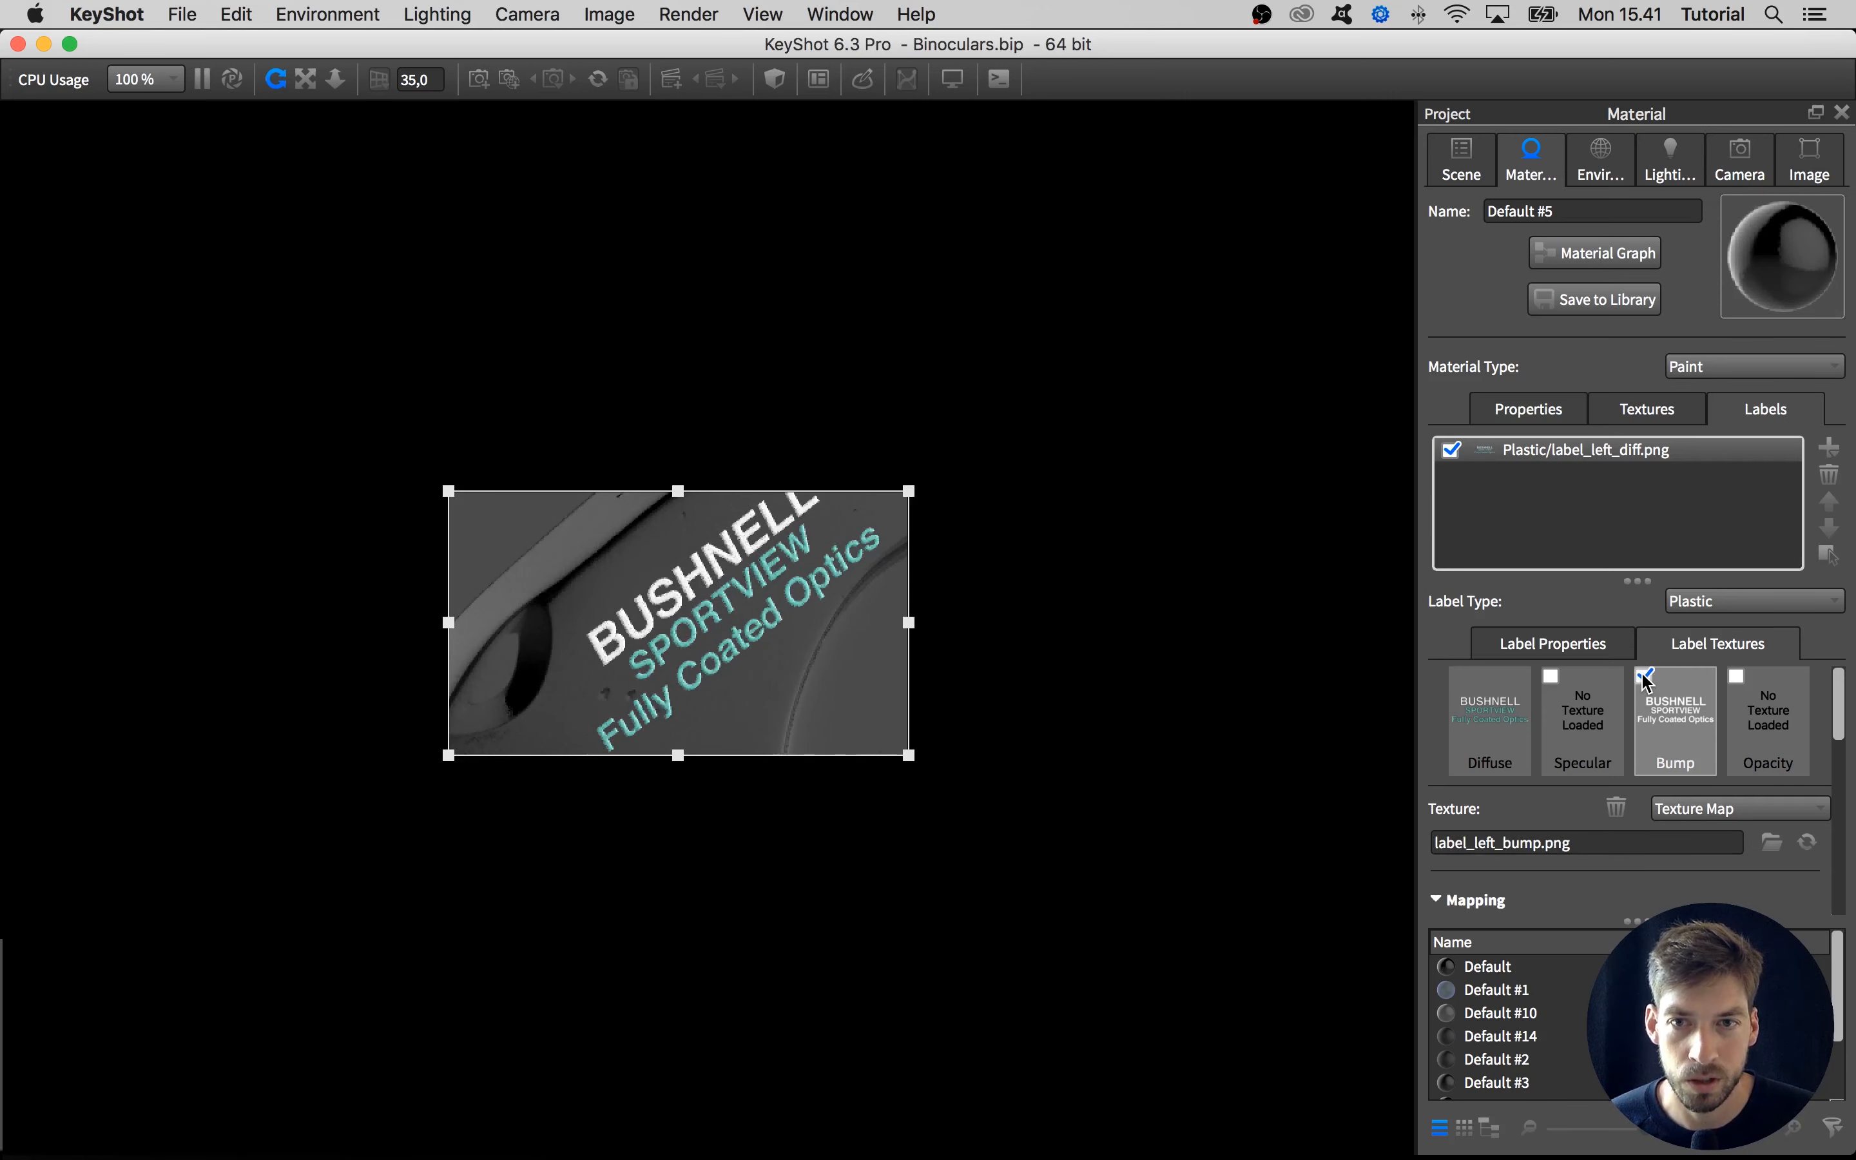
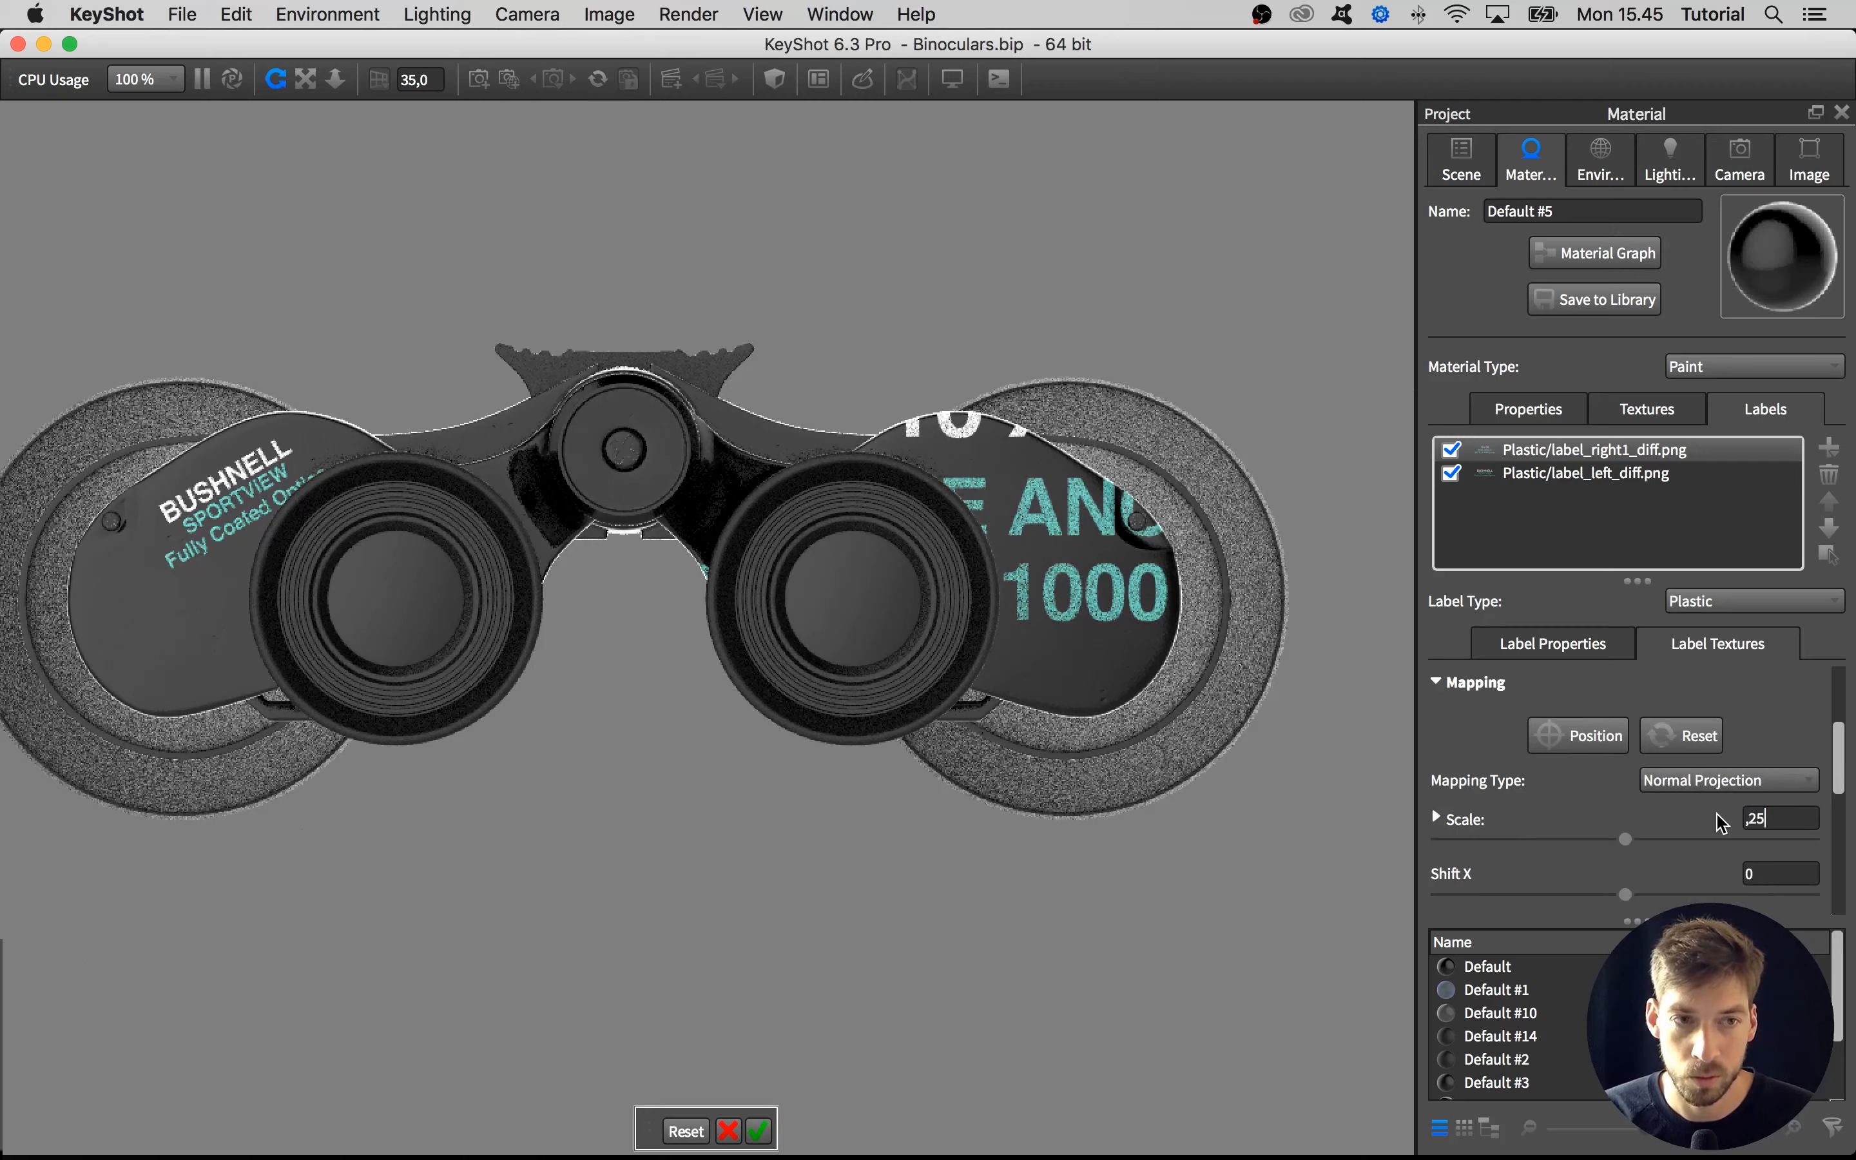
Scale the 10 x 50 label to 0.25, rotate it 30 degrees and position it on the right end plate
key(Return)
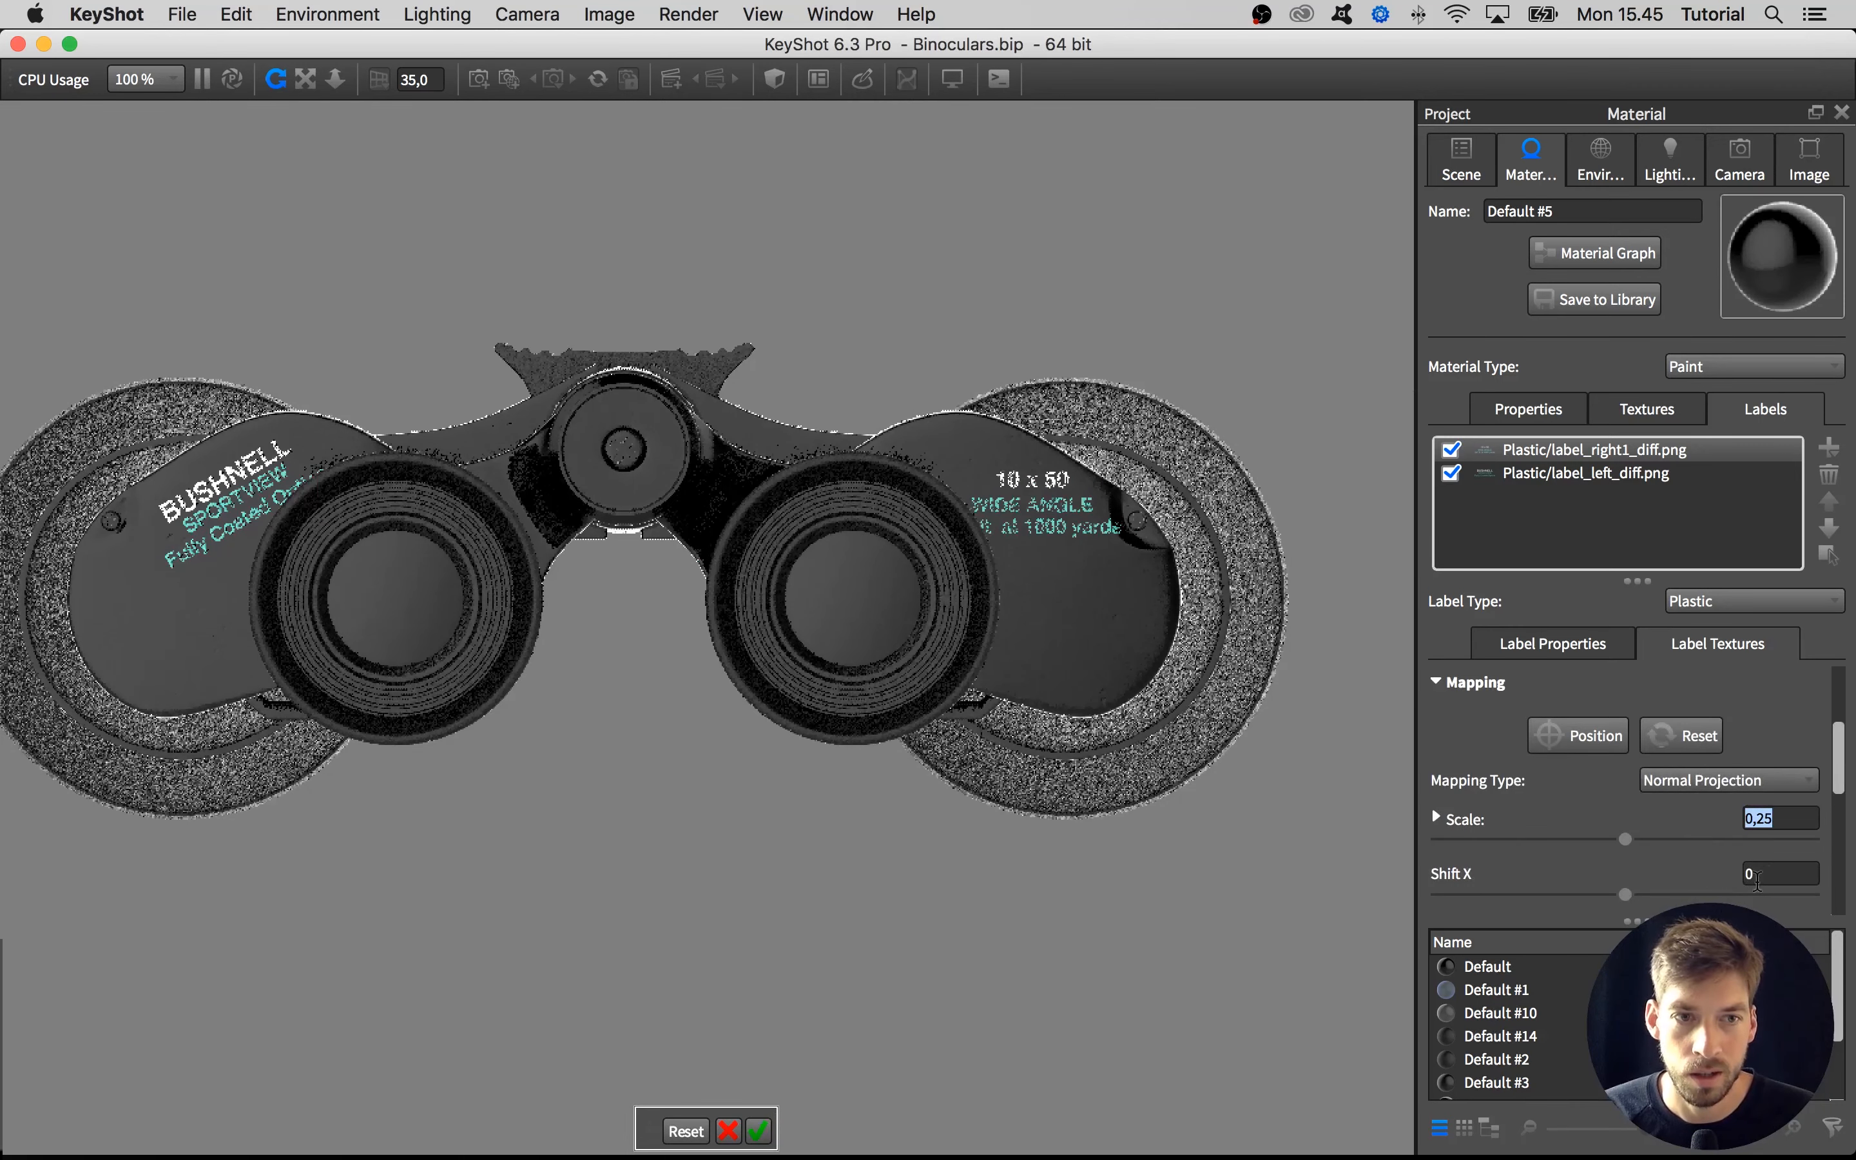
drag(1839, 785, 1844, 853)
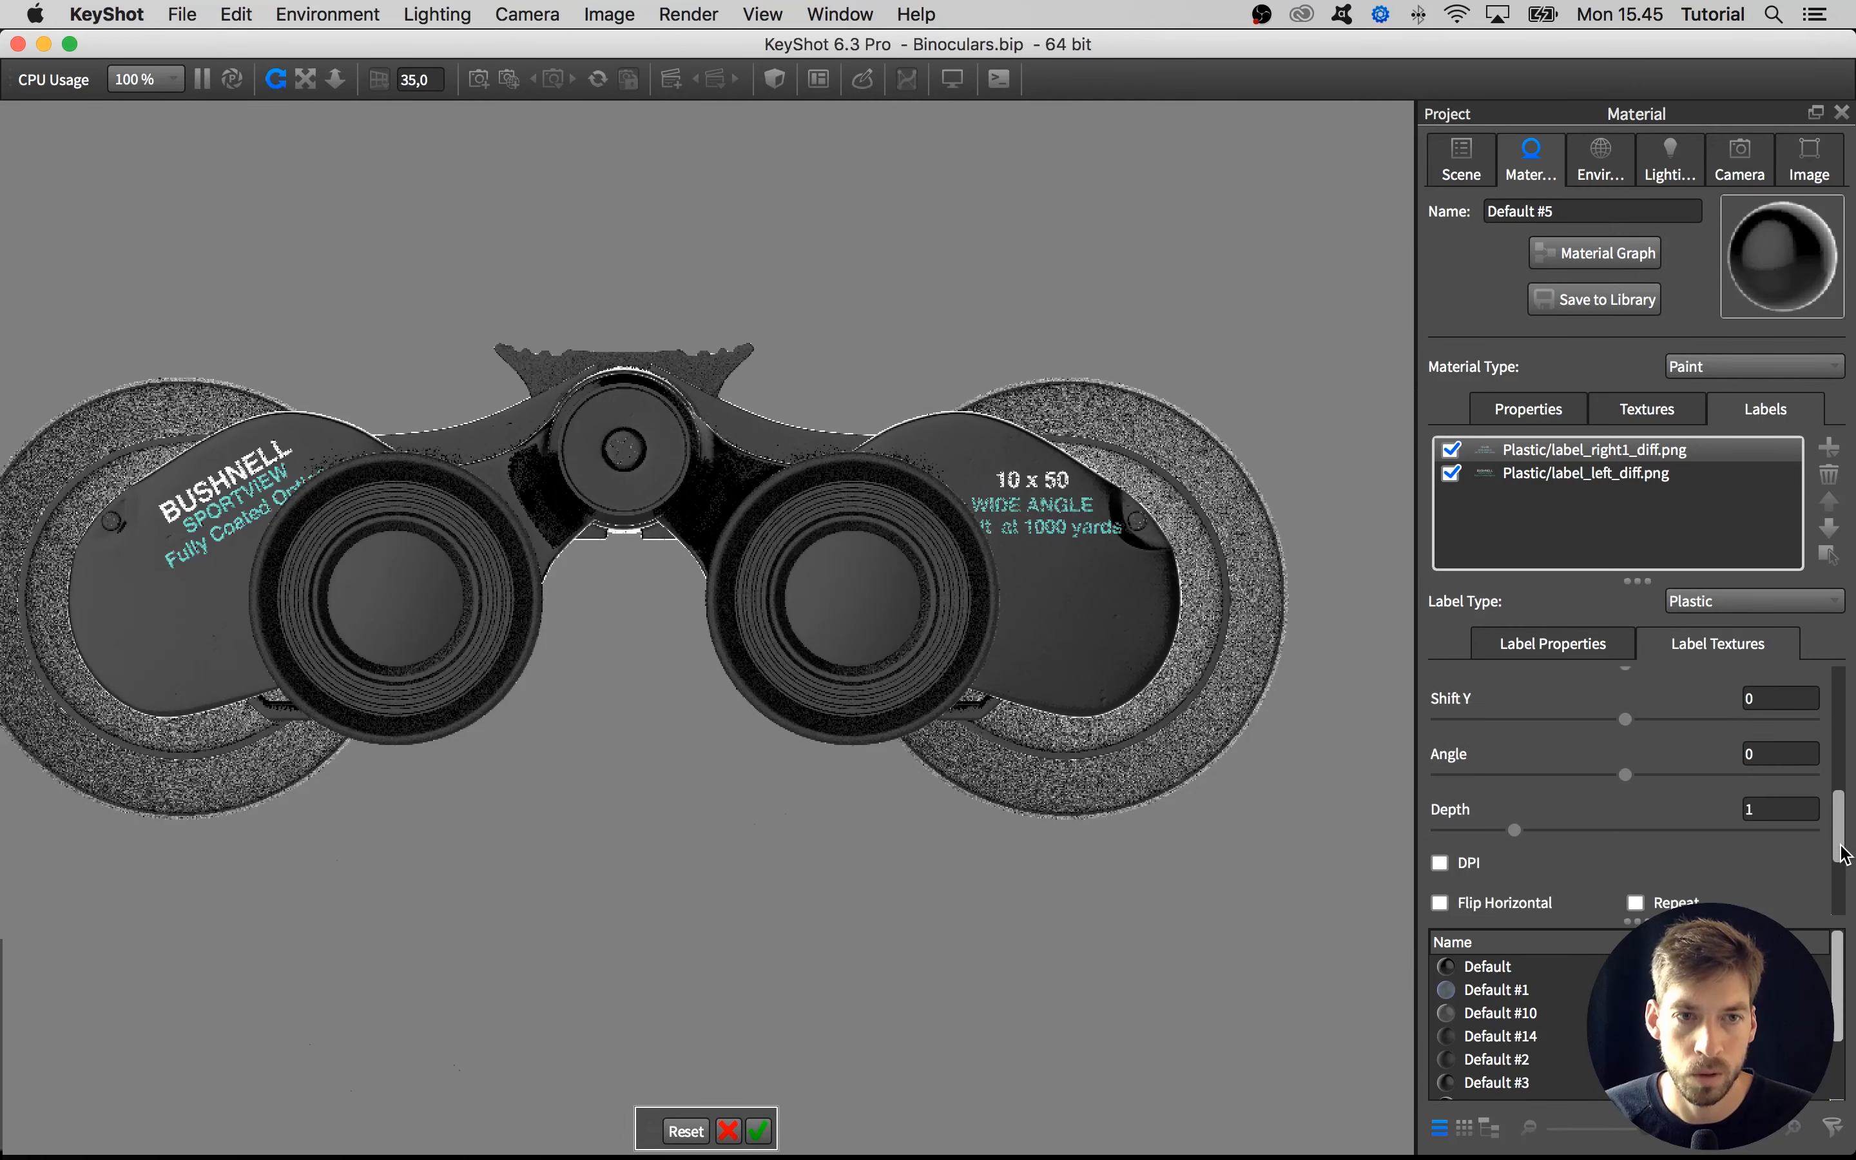
text(30)
key(Return)
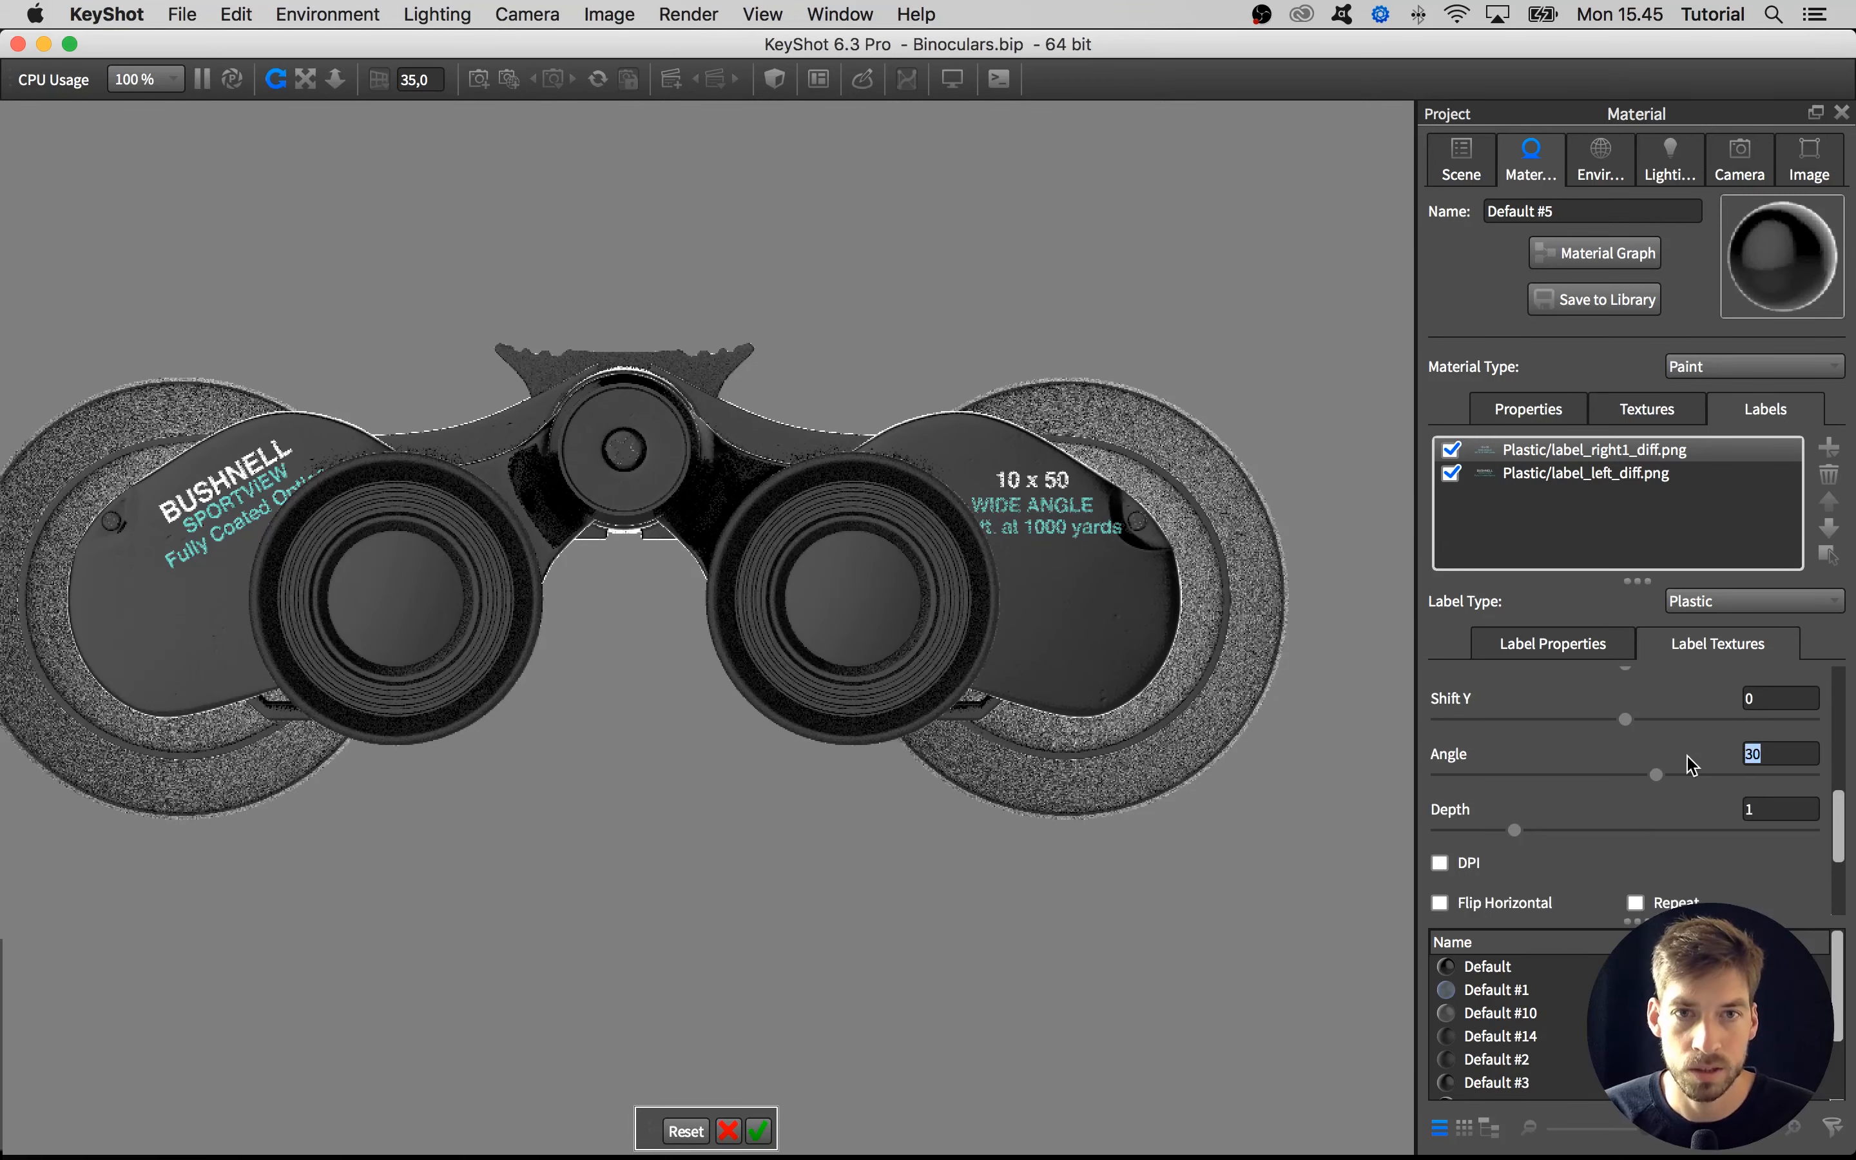
drag(1035, 504, 1022, 497)
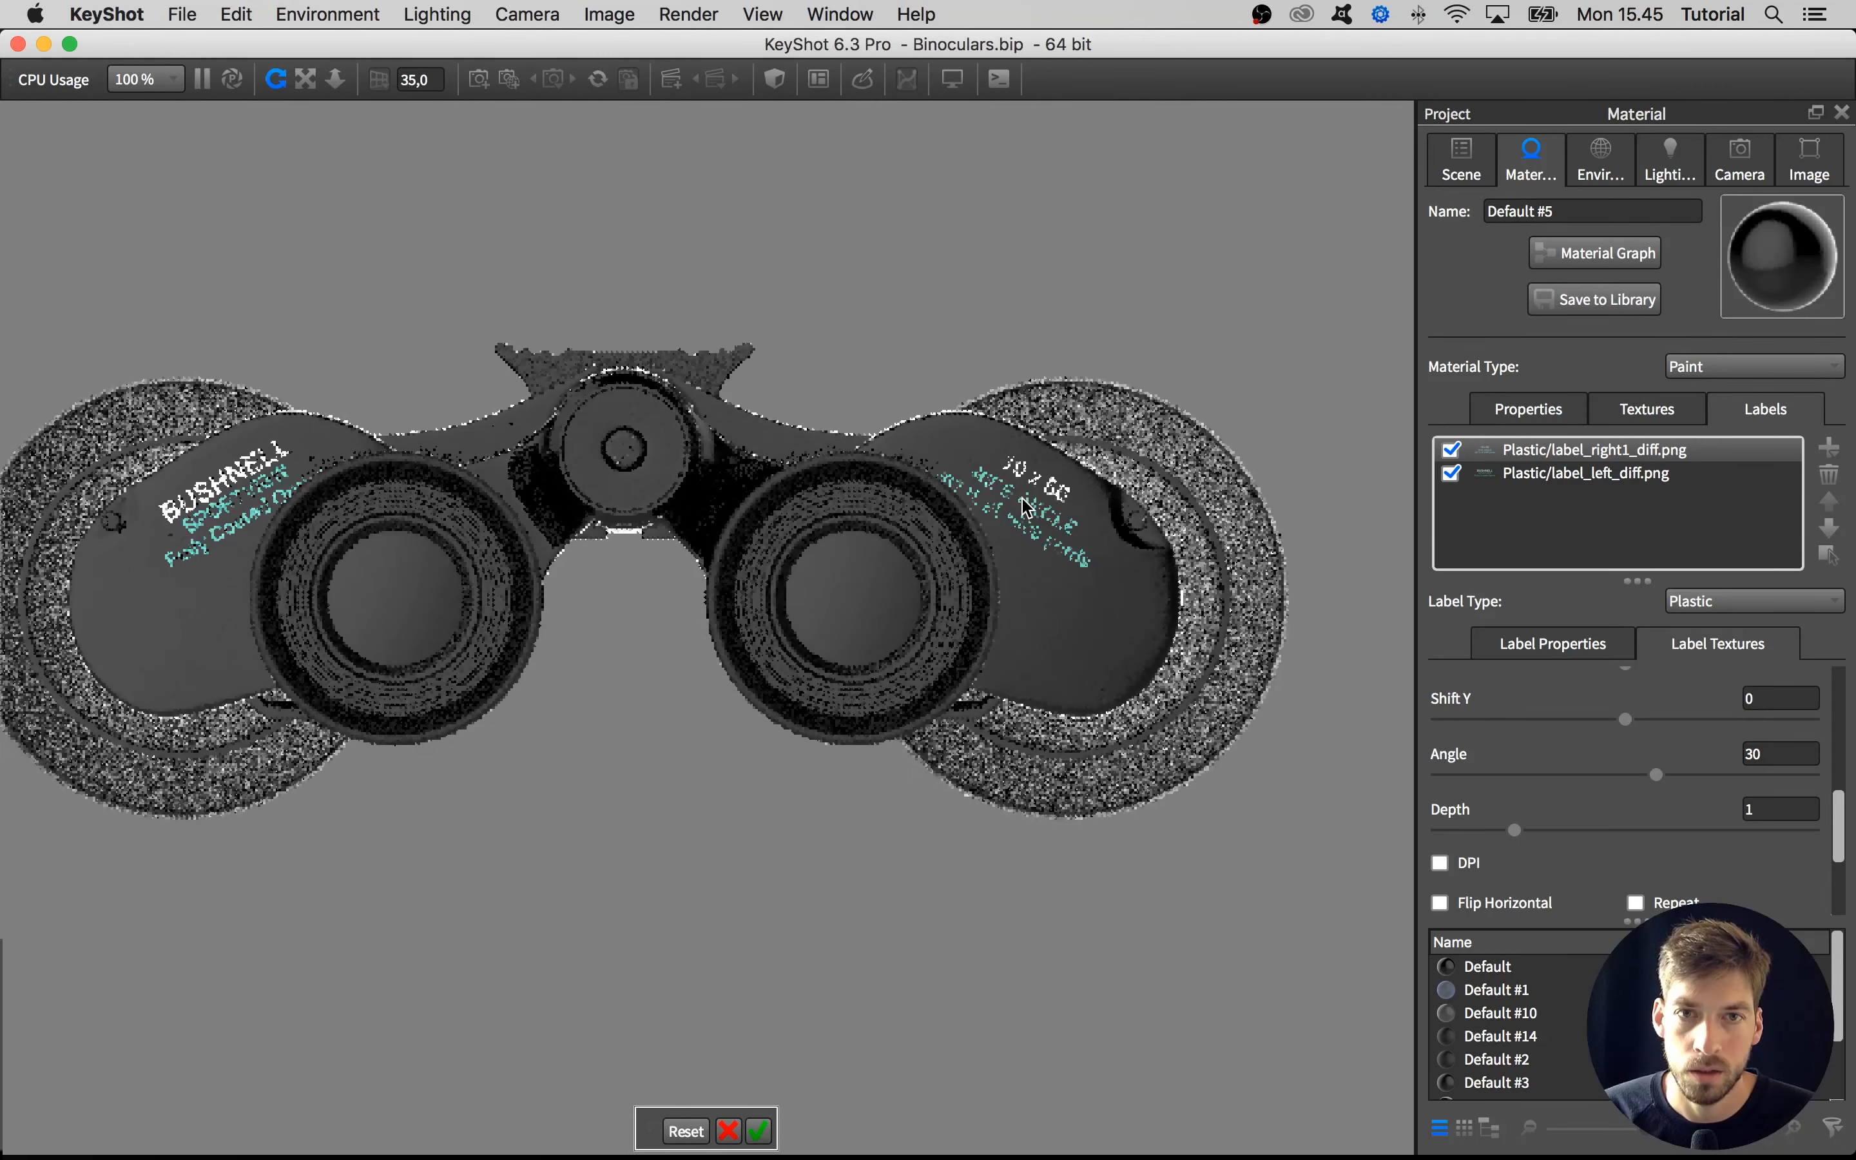
click(758, 1131)
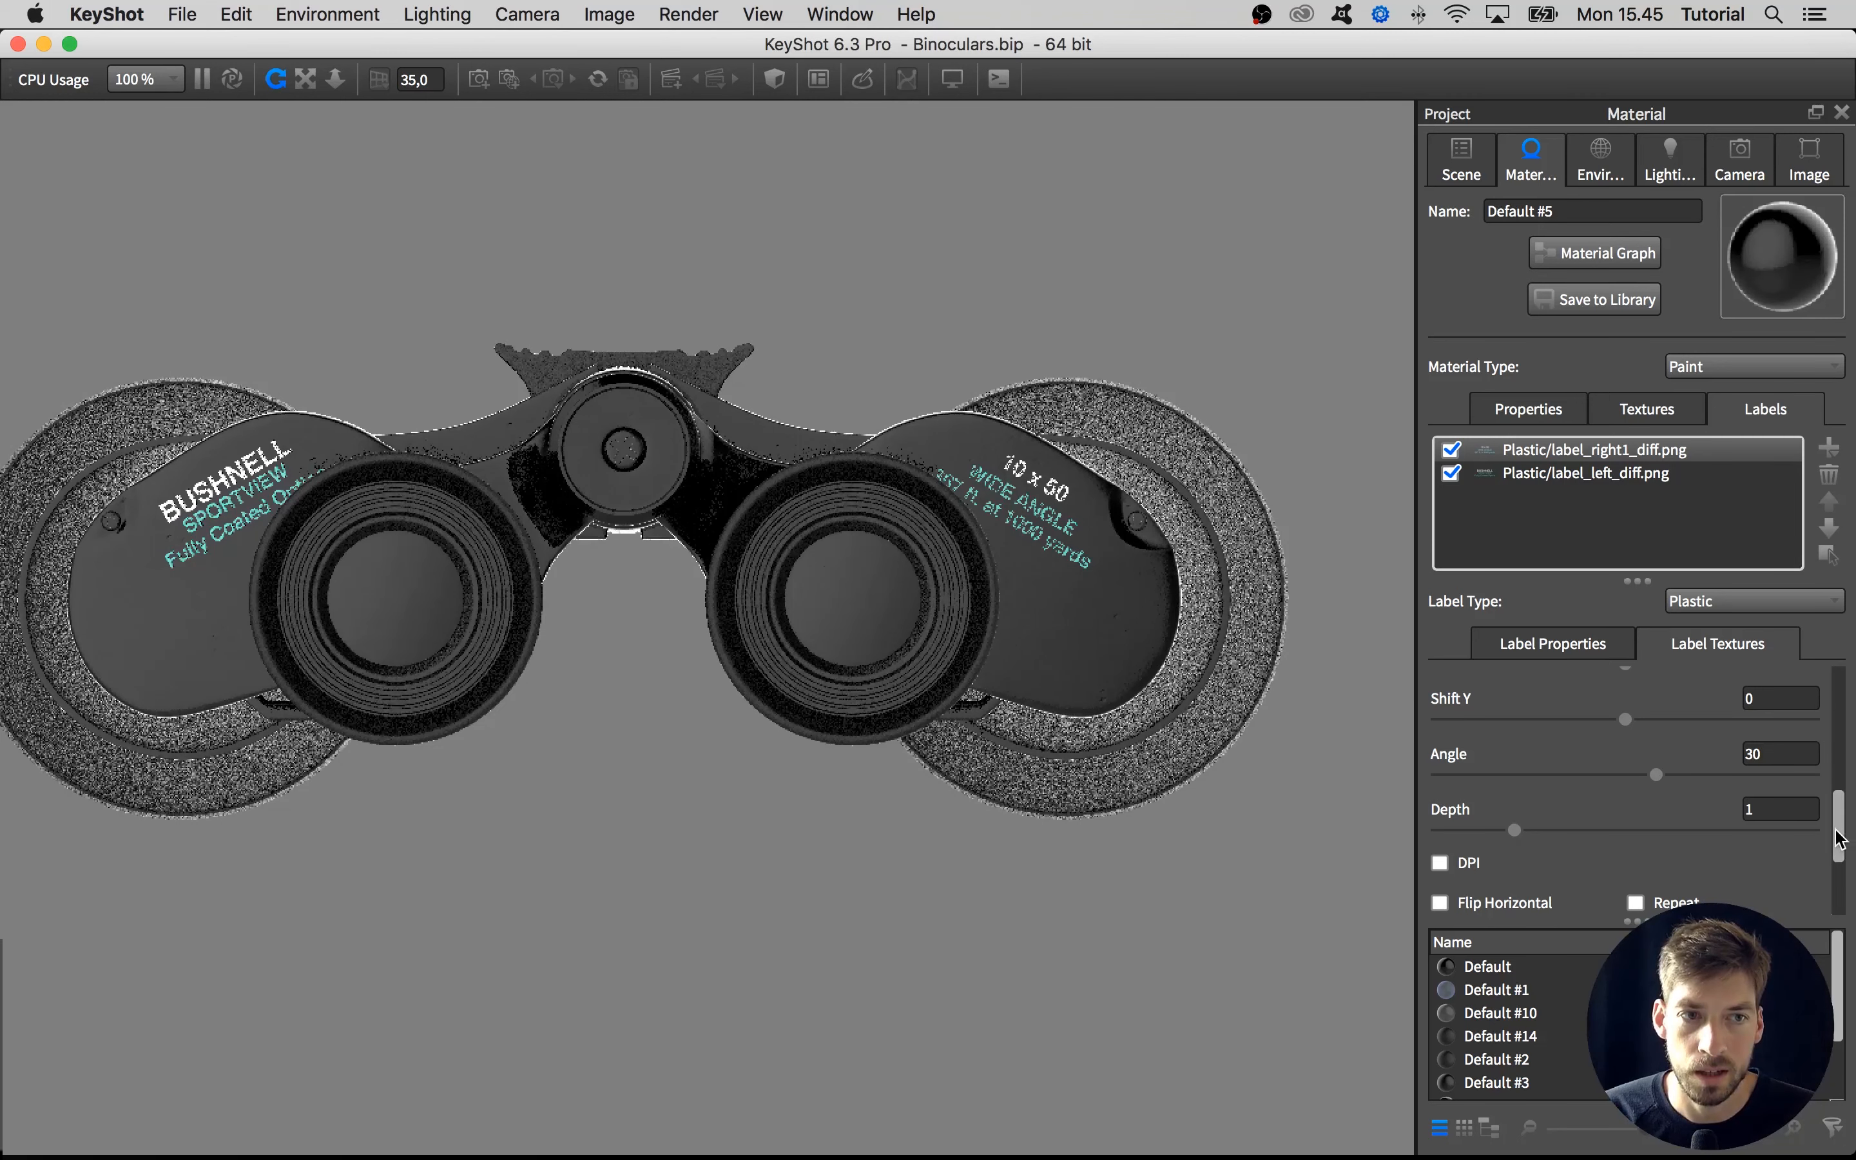
Load label_right1_bump.png as the bump texture of the 10 x 50 label and frame the label closely
drag(1839, 825, 1839, 713)
click(1690, 725)
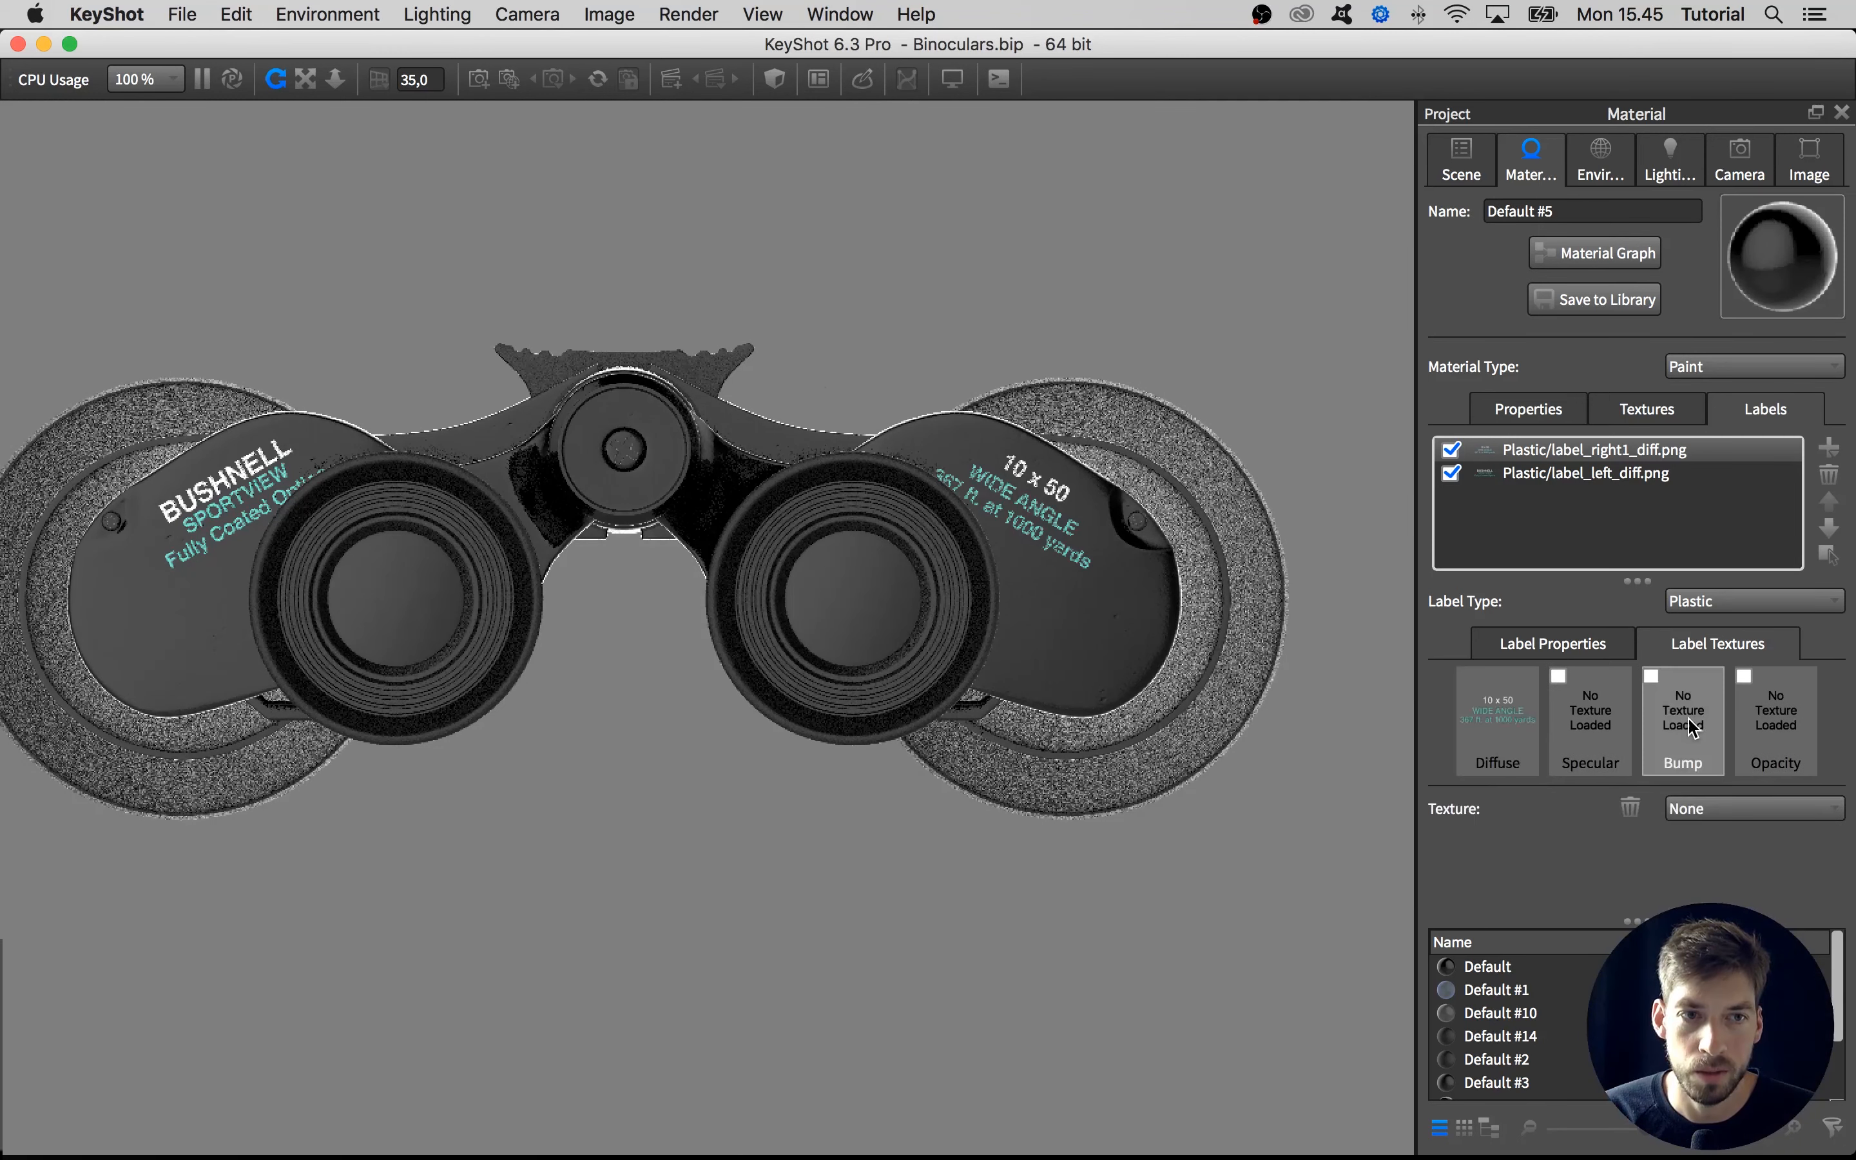
double_click(1687, 725)
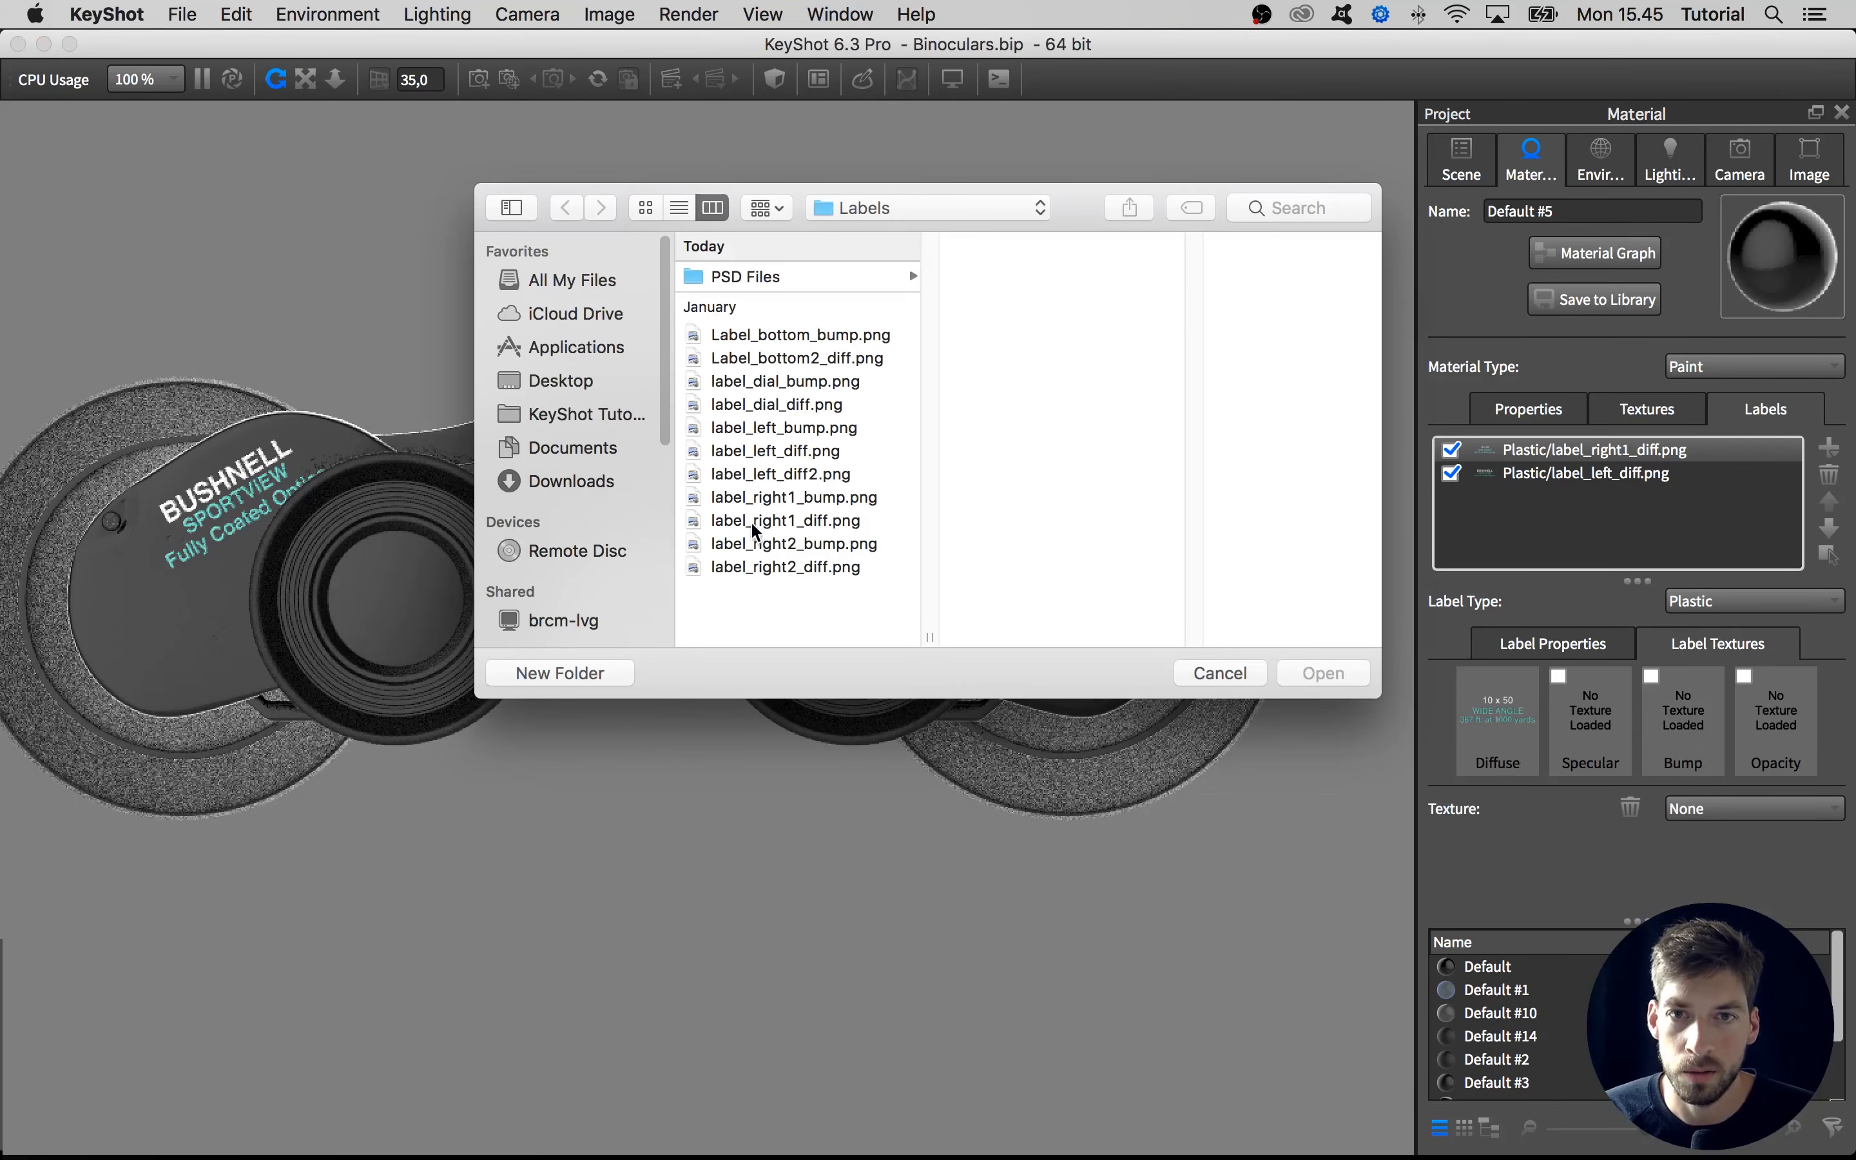
click(754, 496)
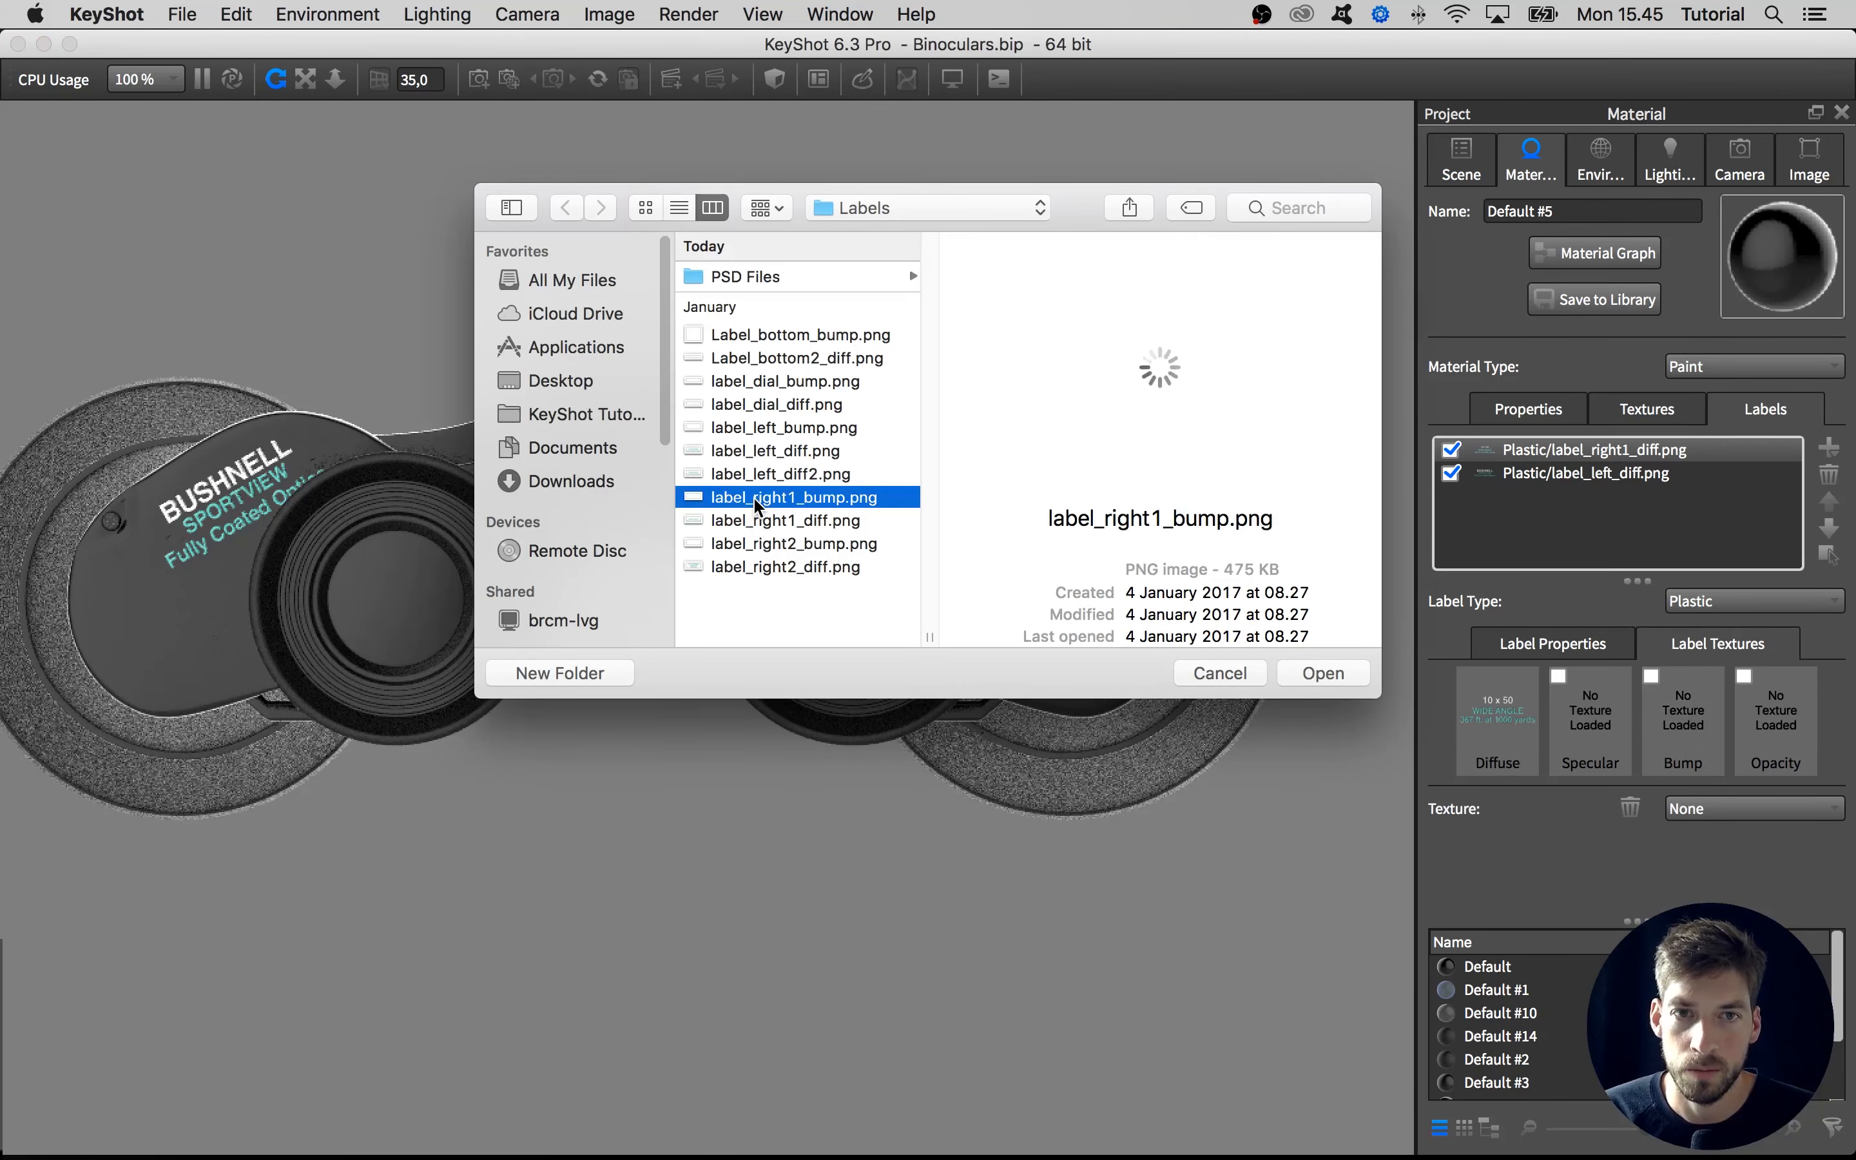
click(1324, 673)
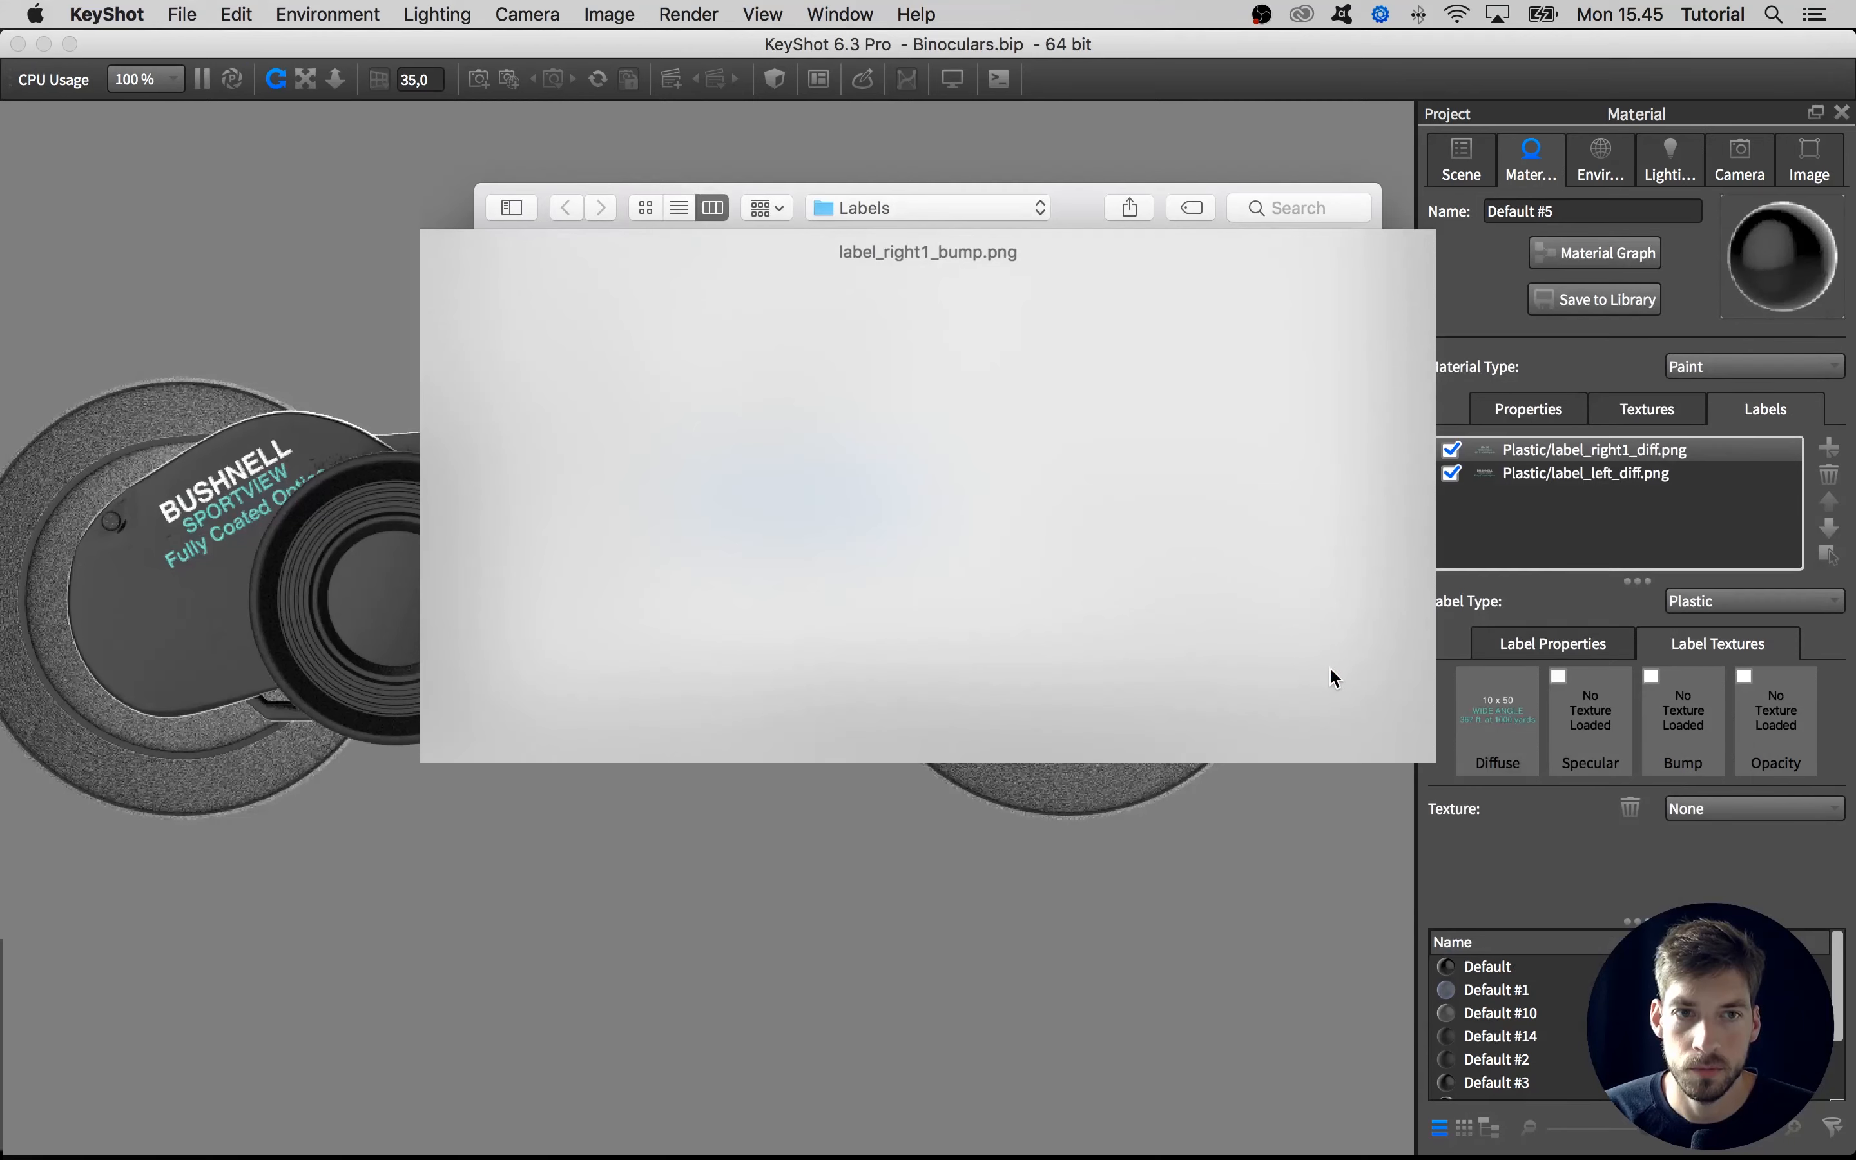
scroll(895, 548, up, 5)
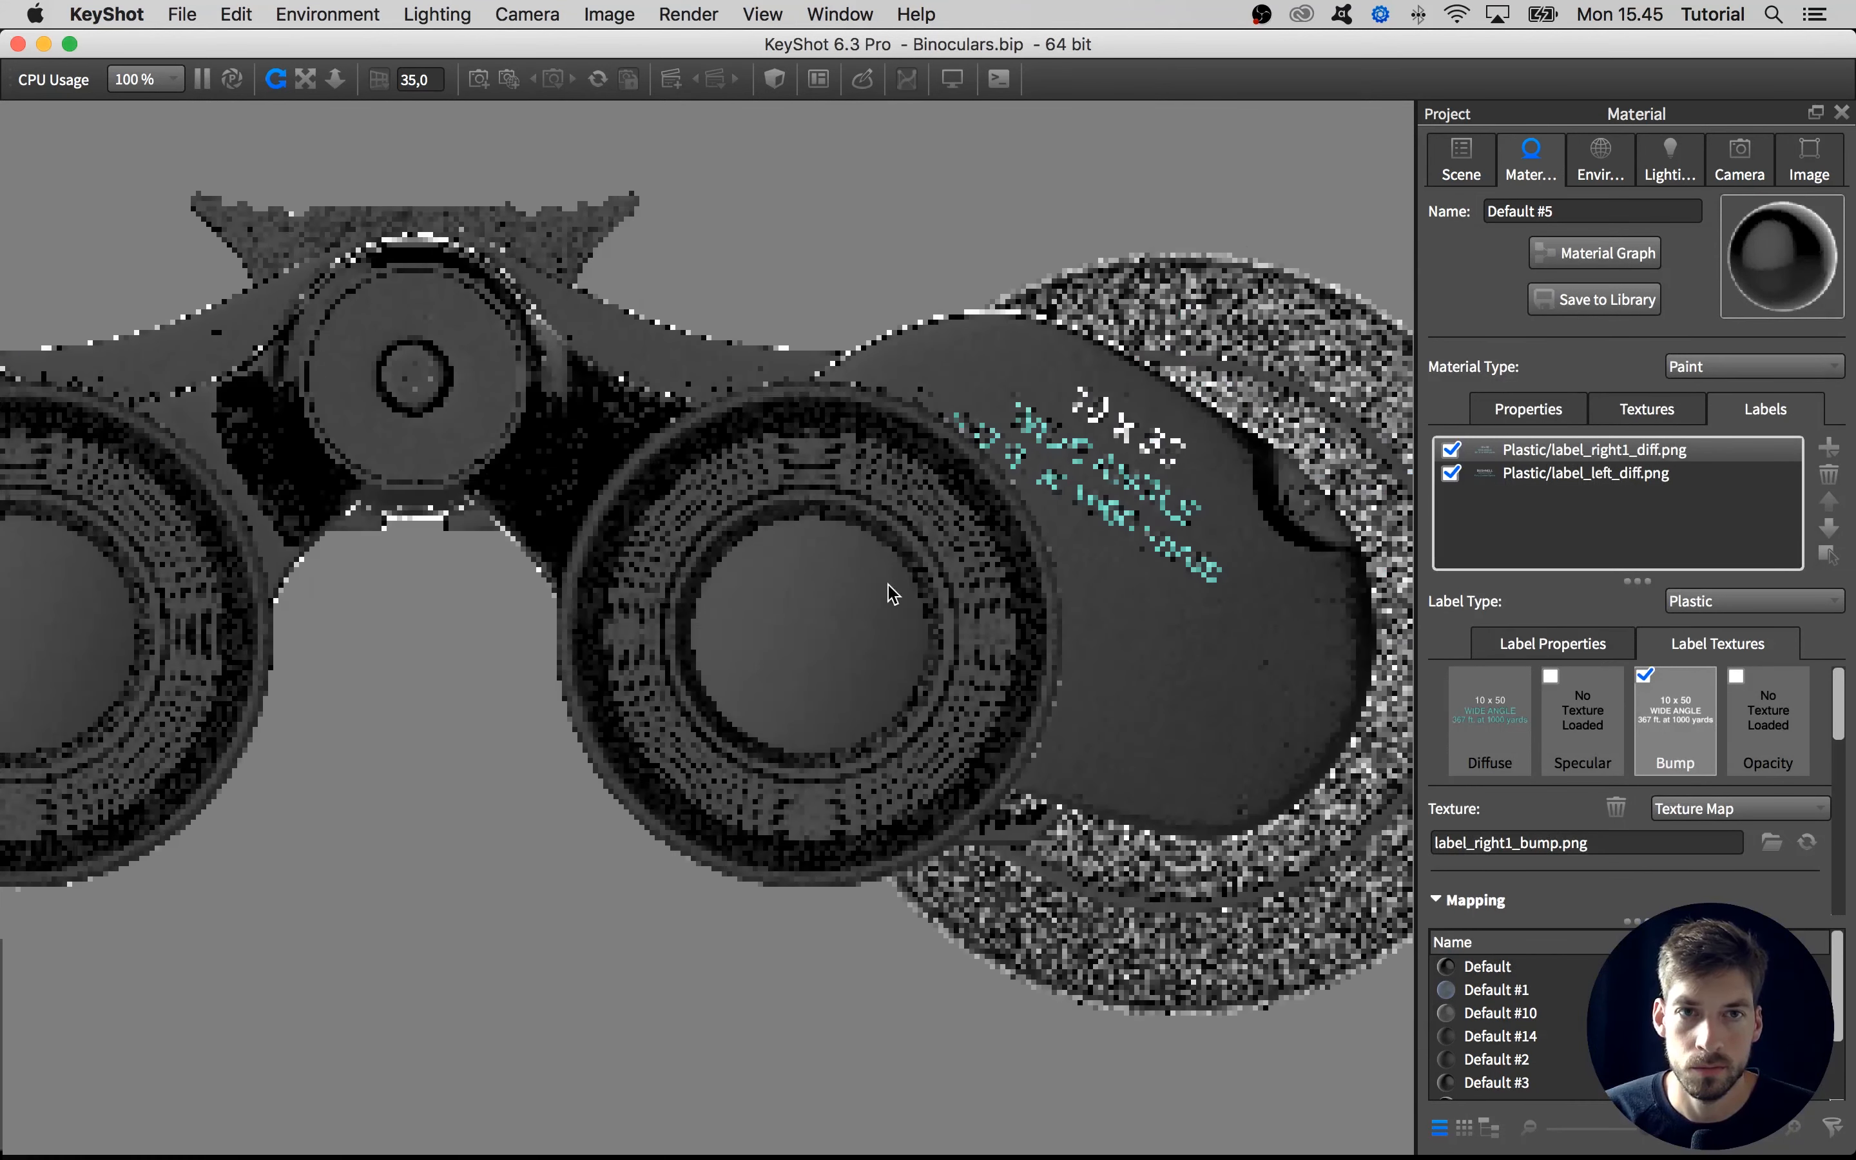
drag(889, 593, 979, 557)
scroll(978, 557, up, 5)
scroll(980, 558, down, 5)
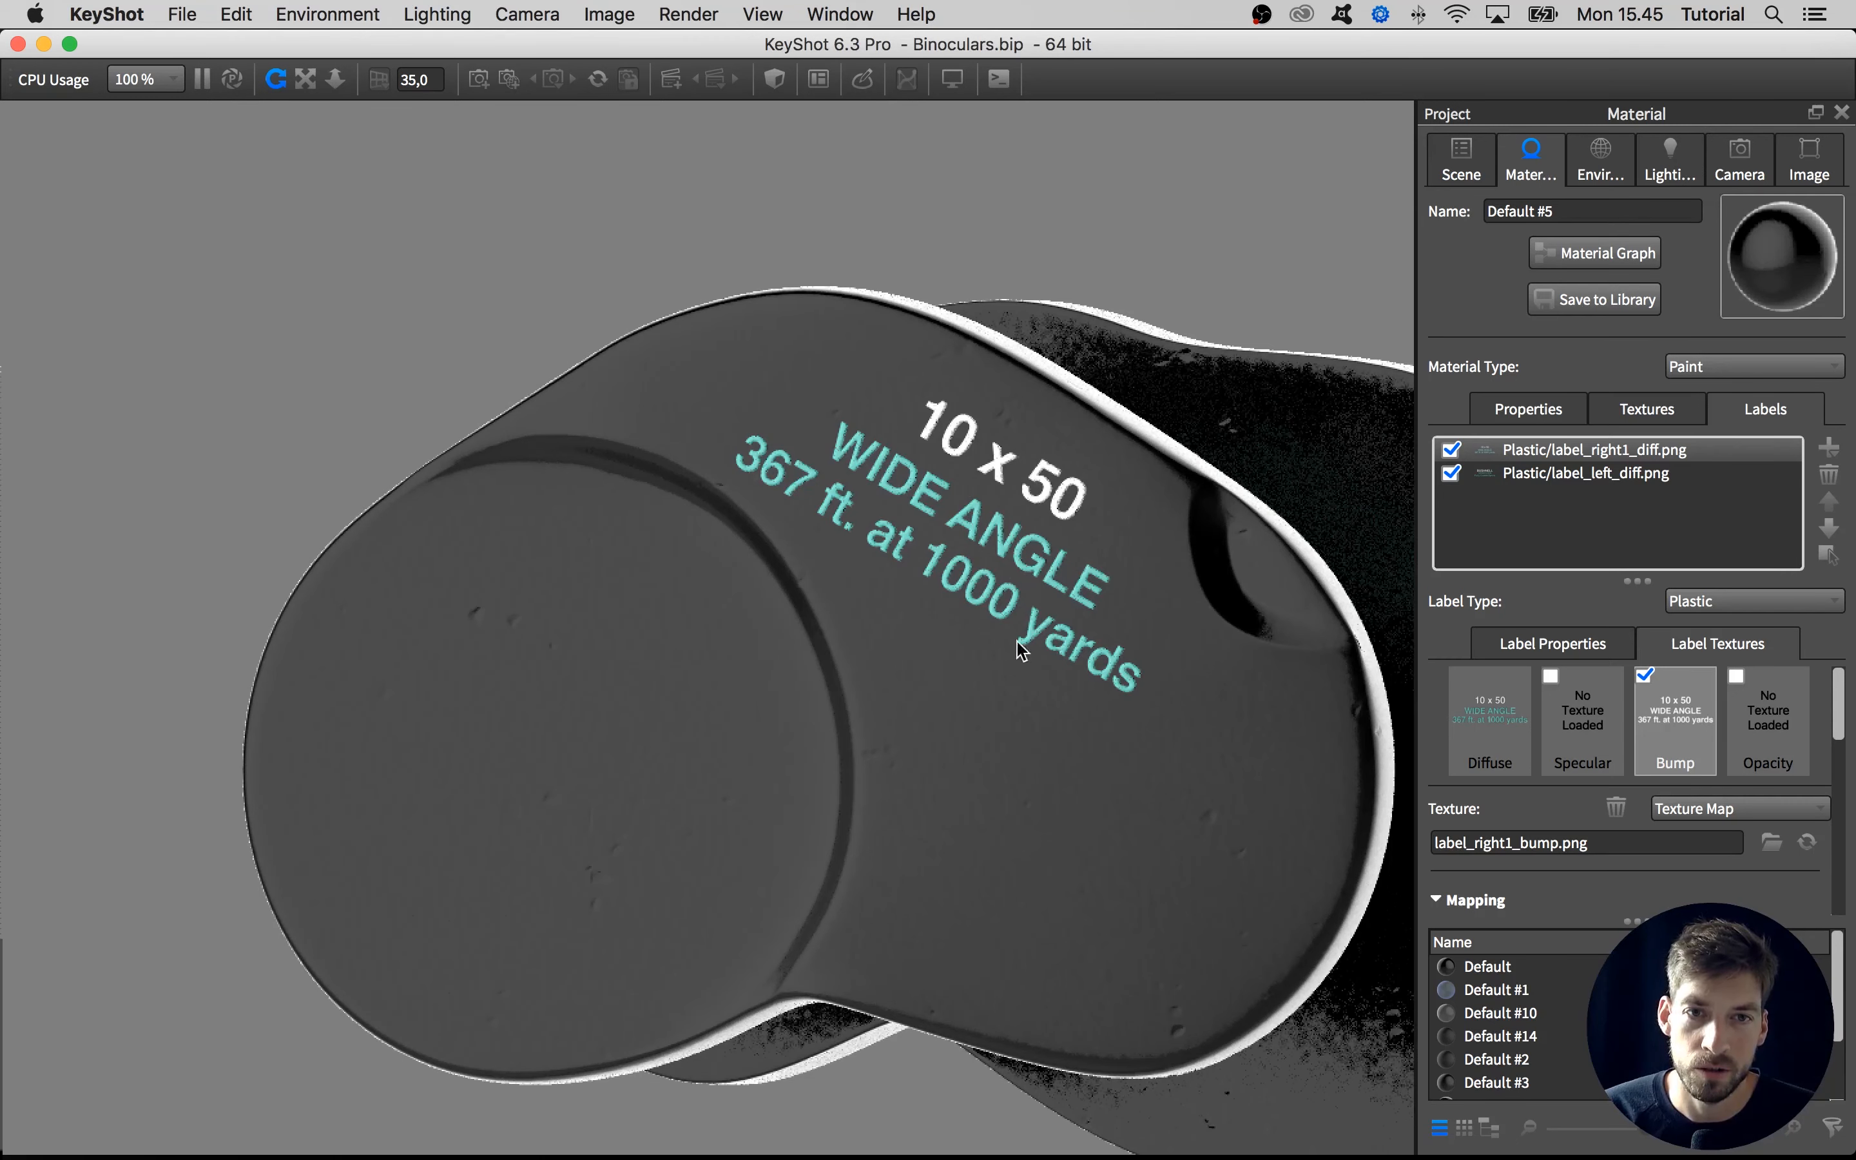
Copy the diffuse texture of the 10 x 50 label into its bump slot
click(1495, 645)
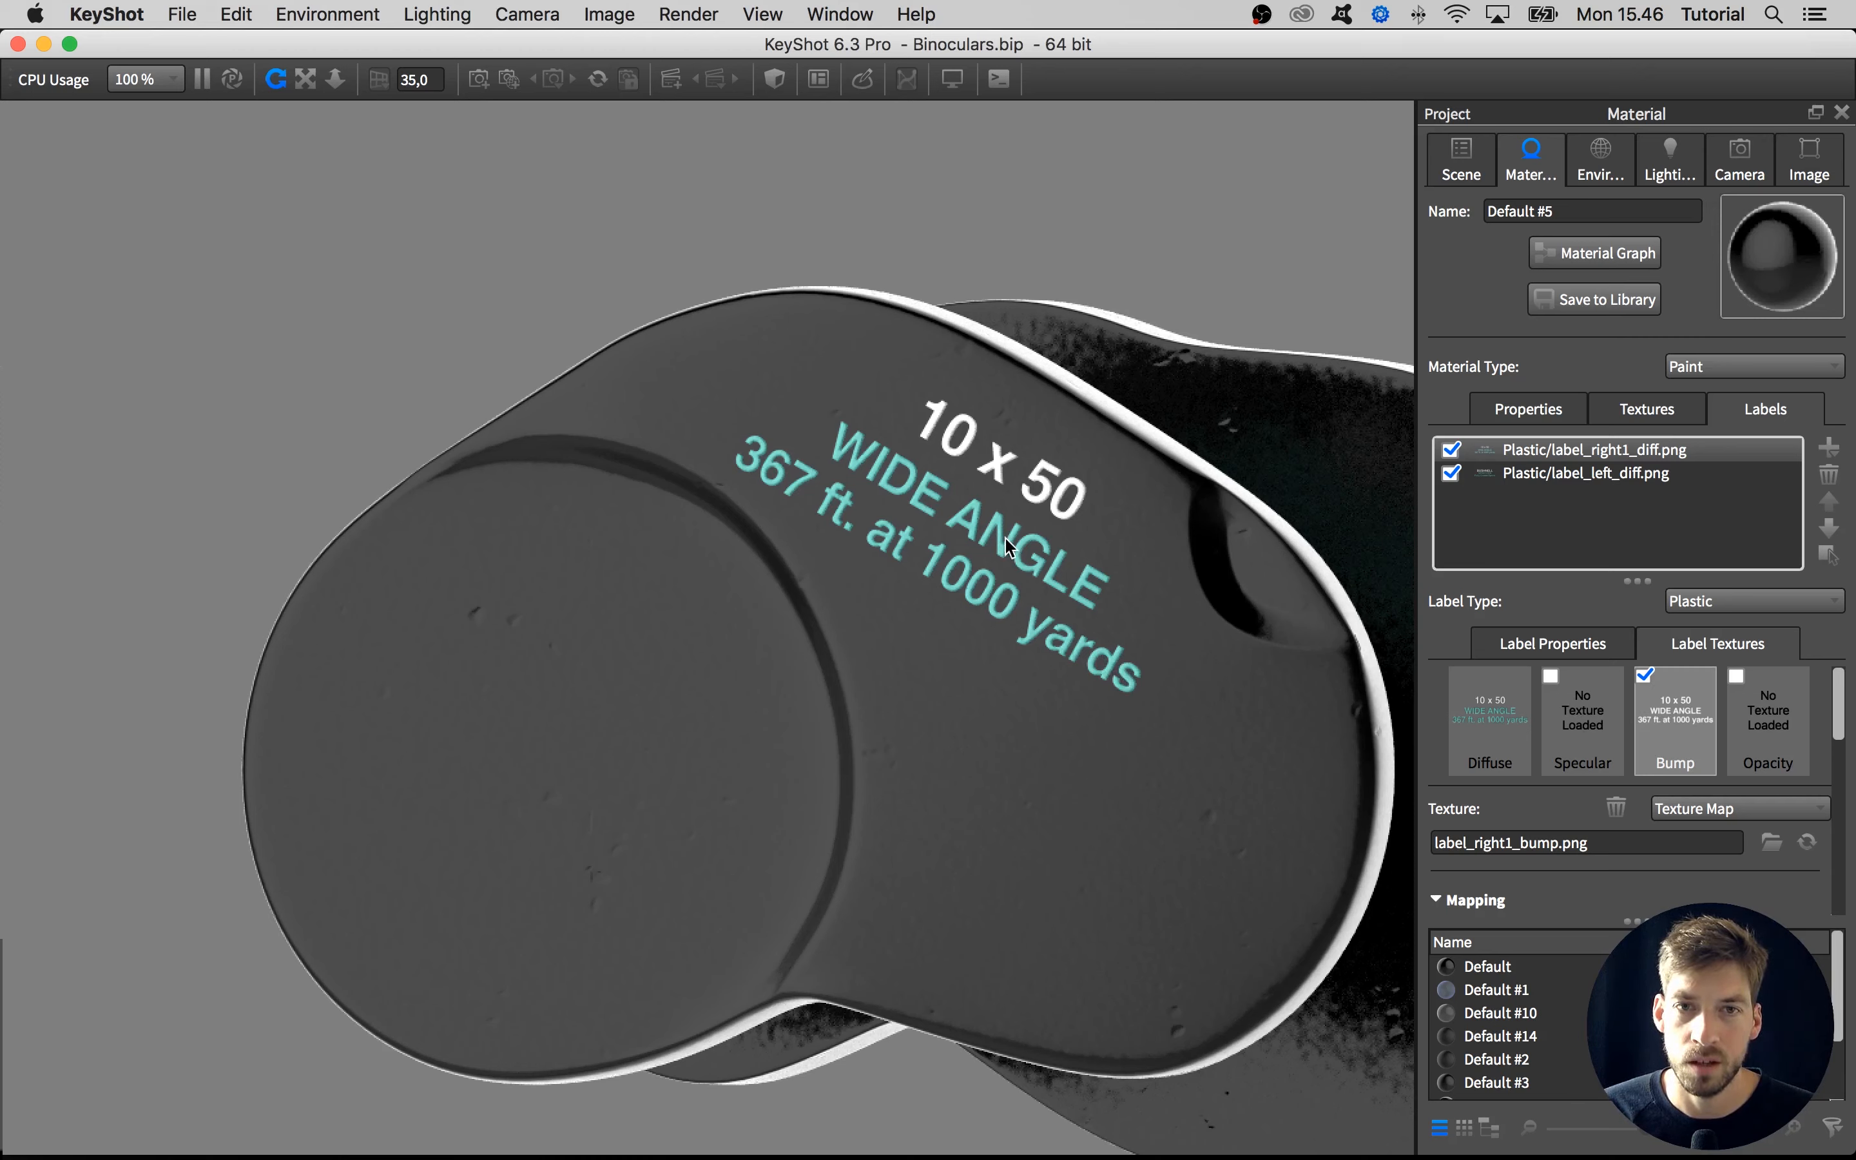
click(1480, 721)
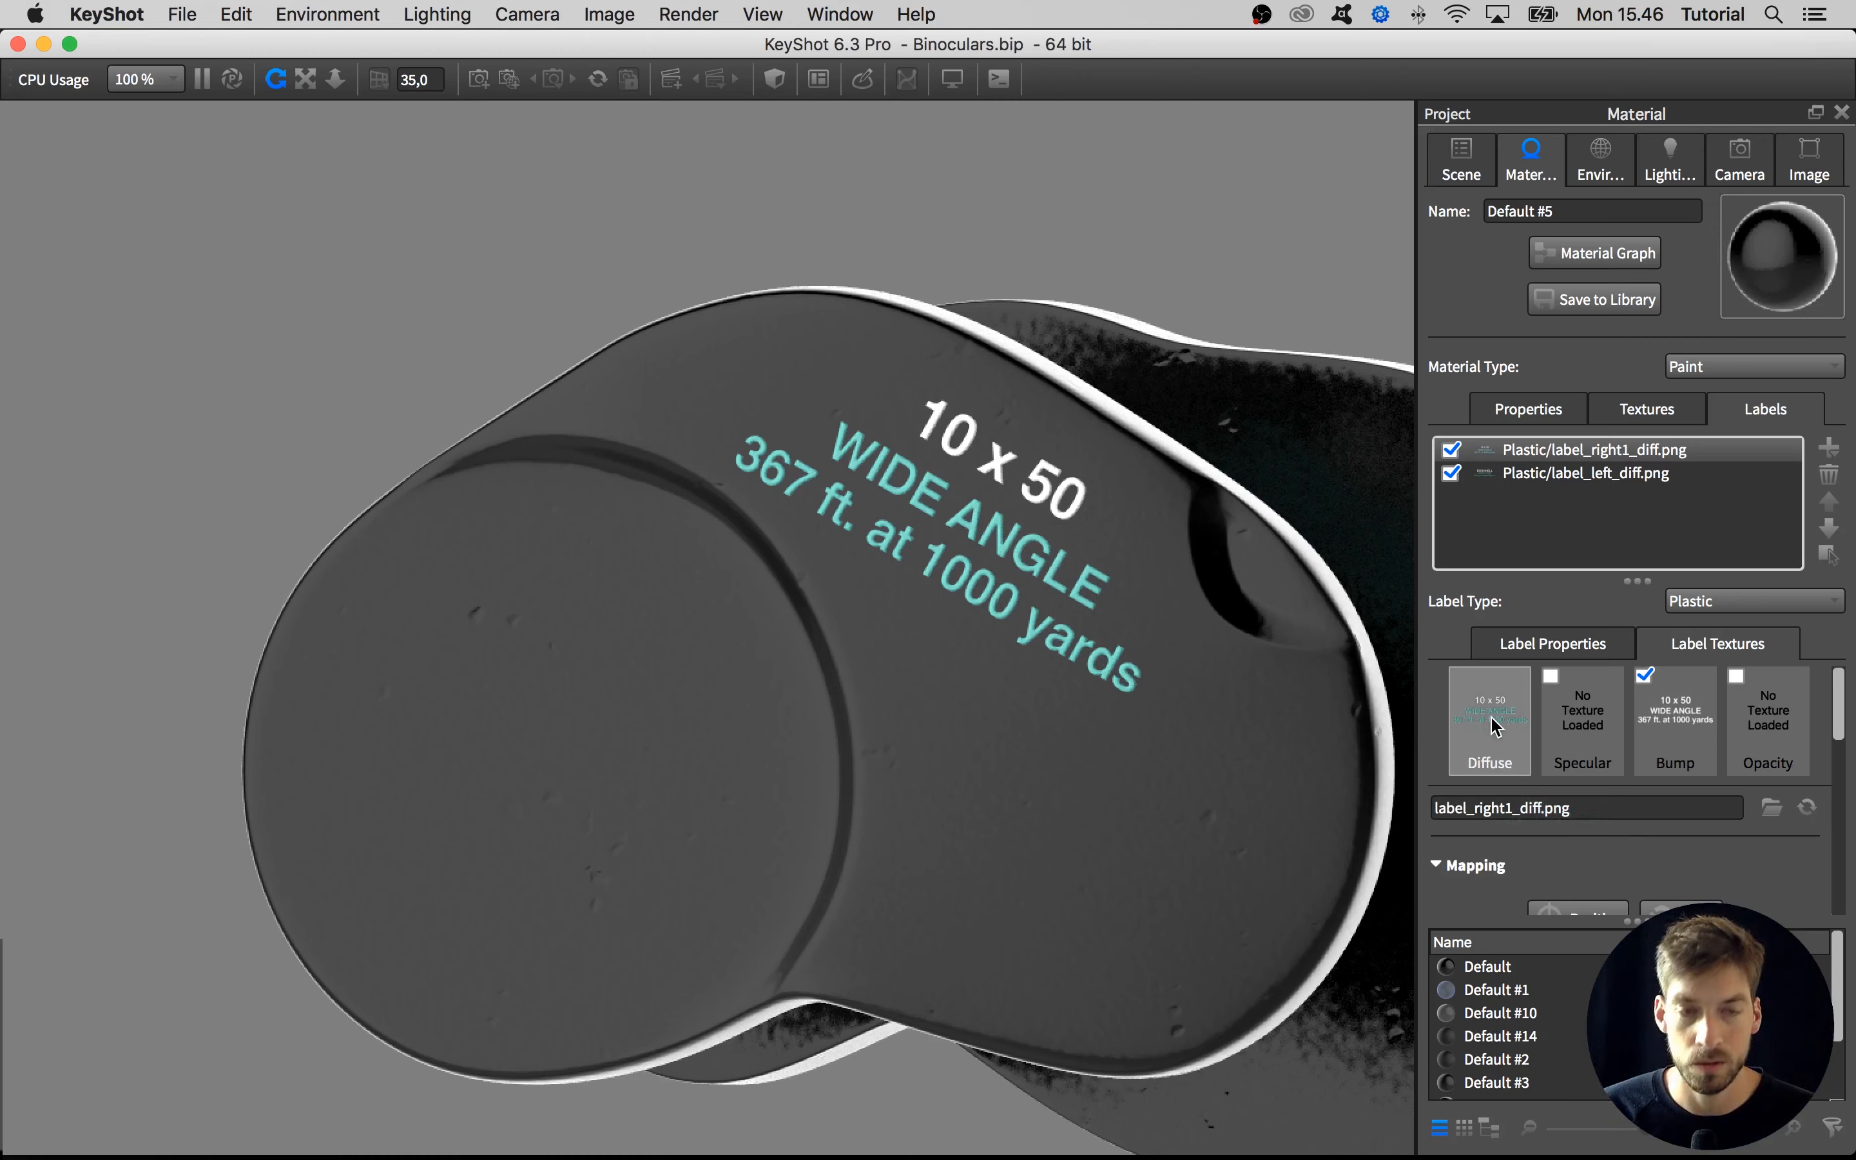
drag(1499, 721, 1678, 721)
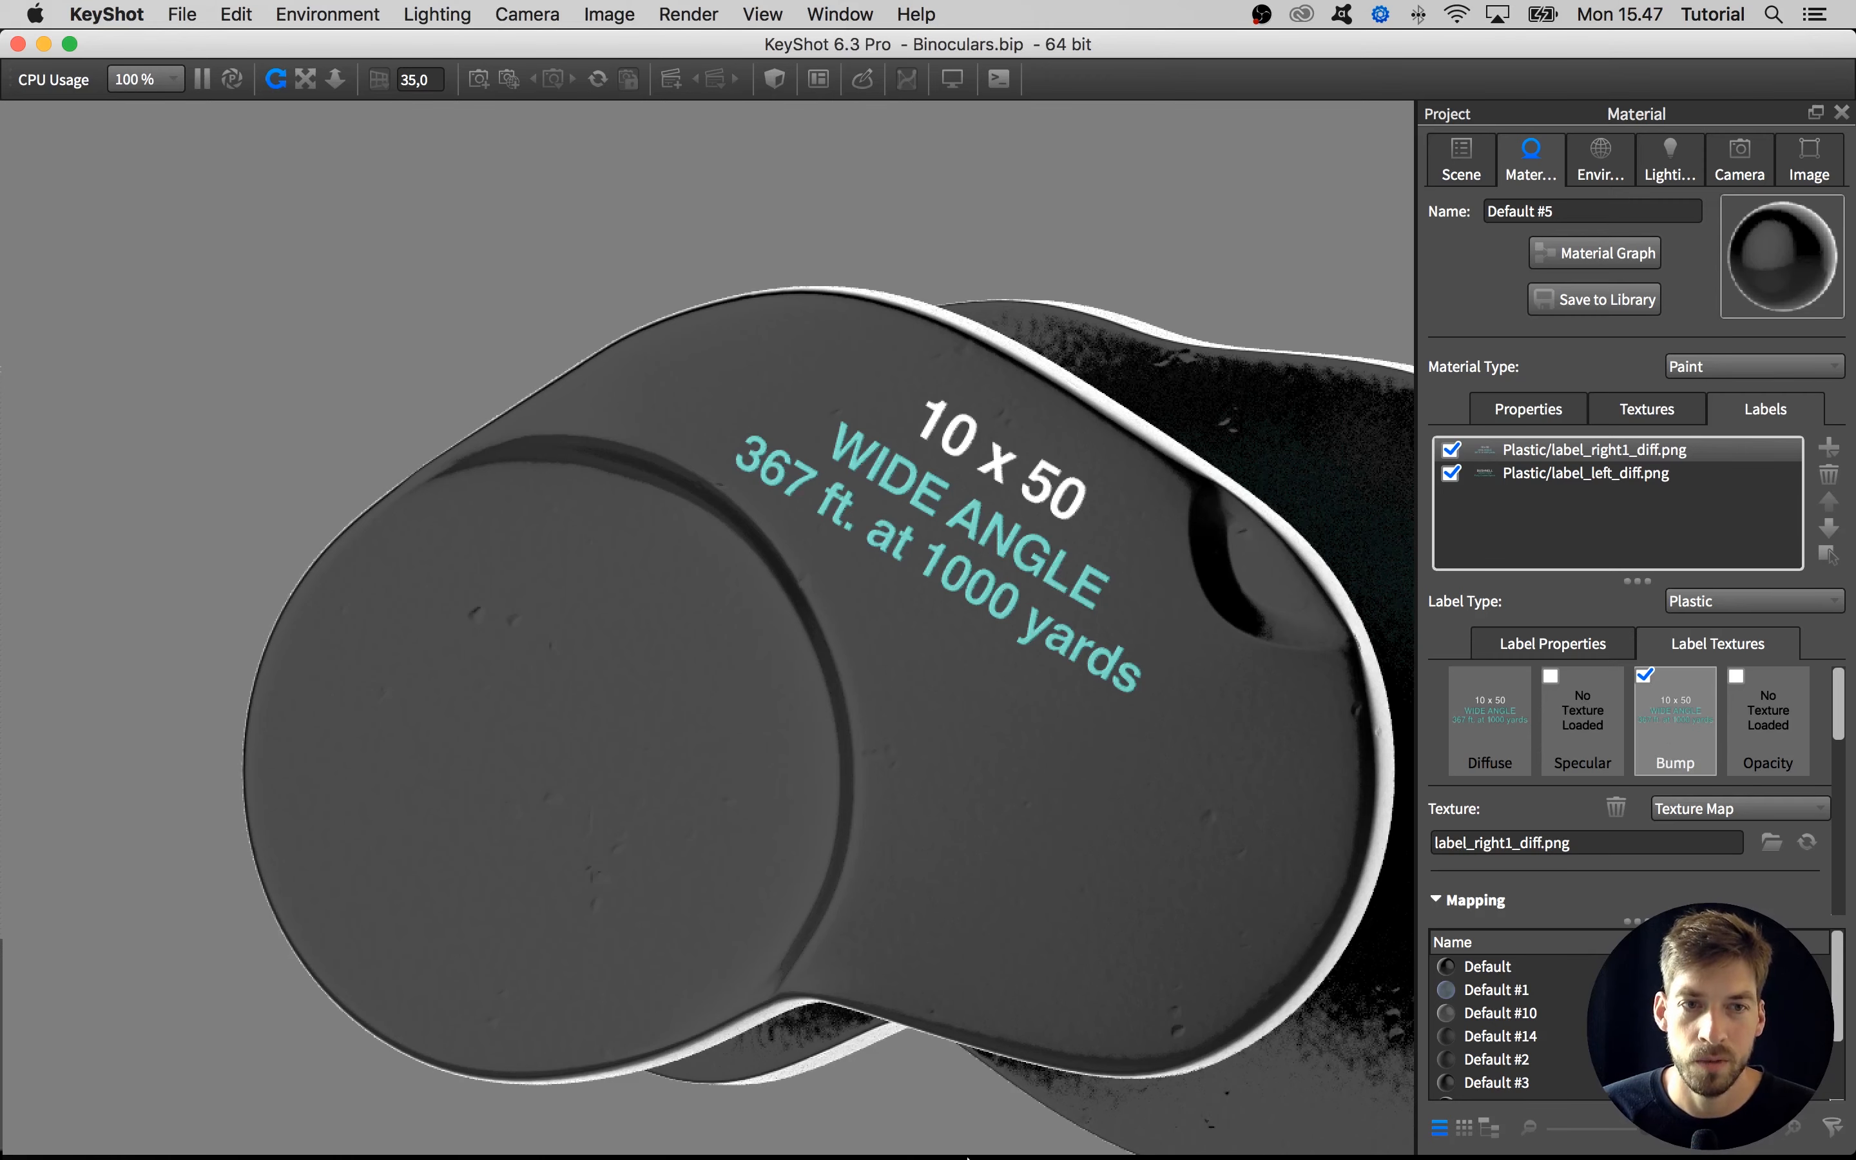
Switch to Finder and preview label_right1_bump.png in the Labels folder inside Resources on the Desktop, then close the window
click(786, 1147)
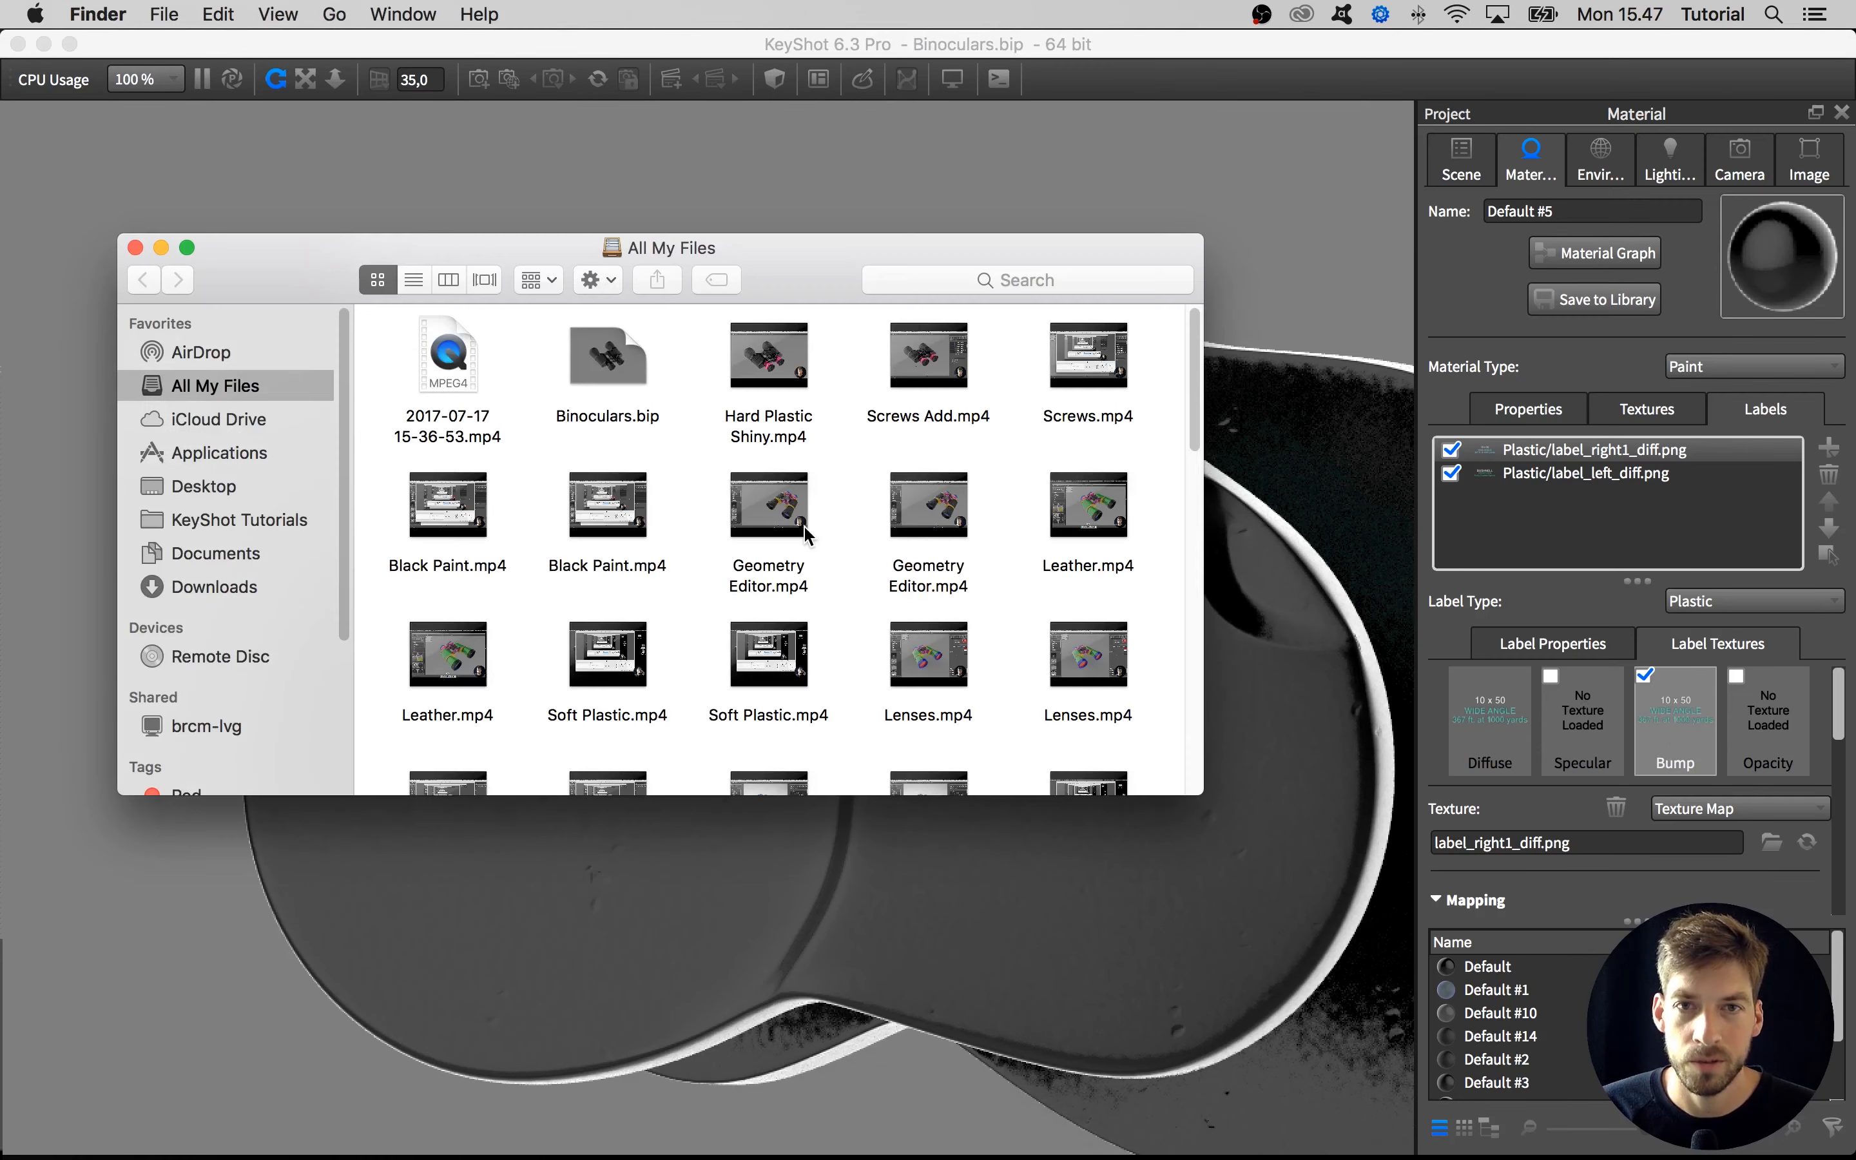
click(206, 486)
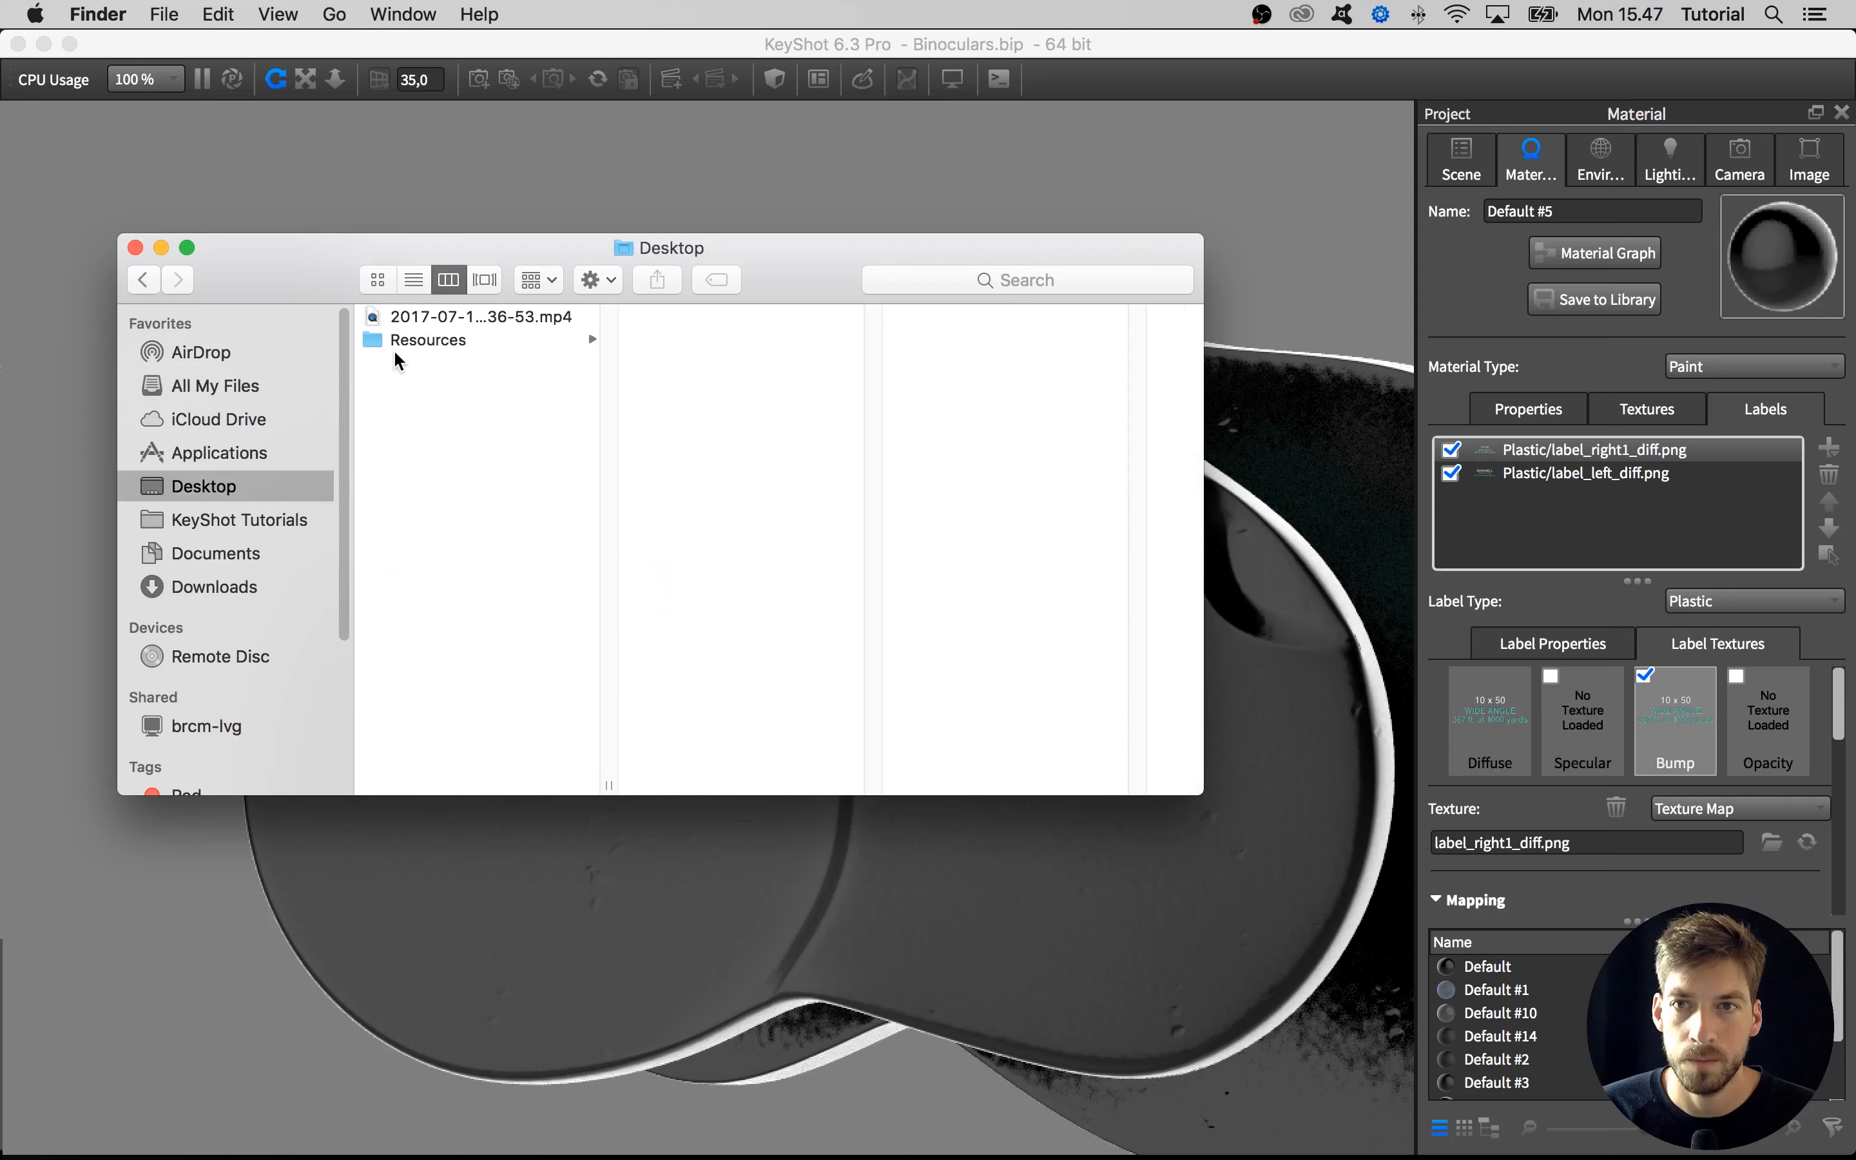
click(397, 342)
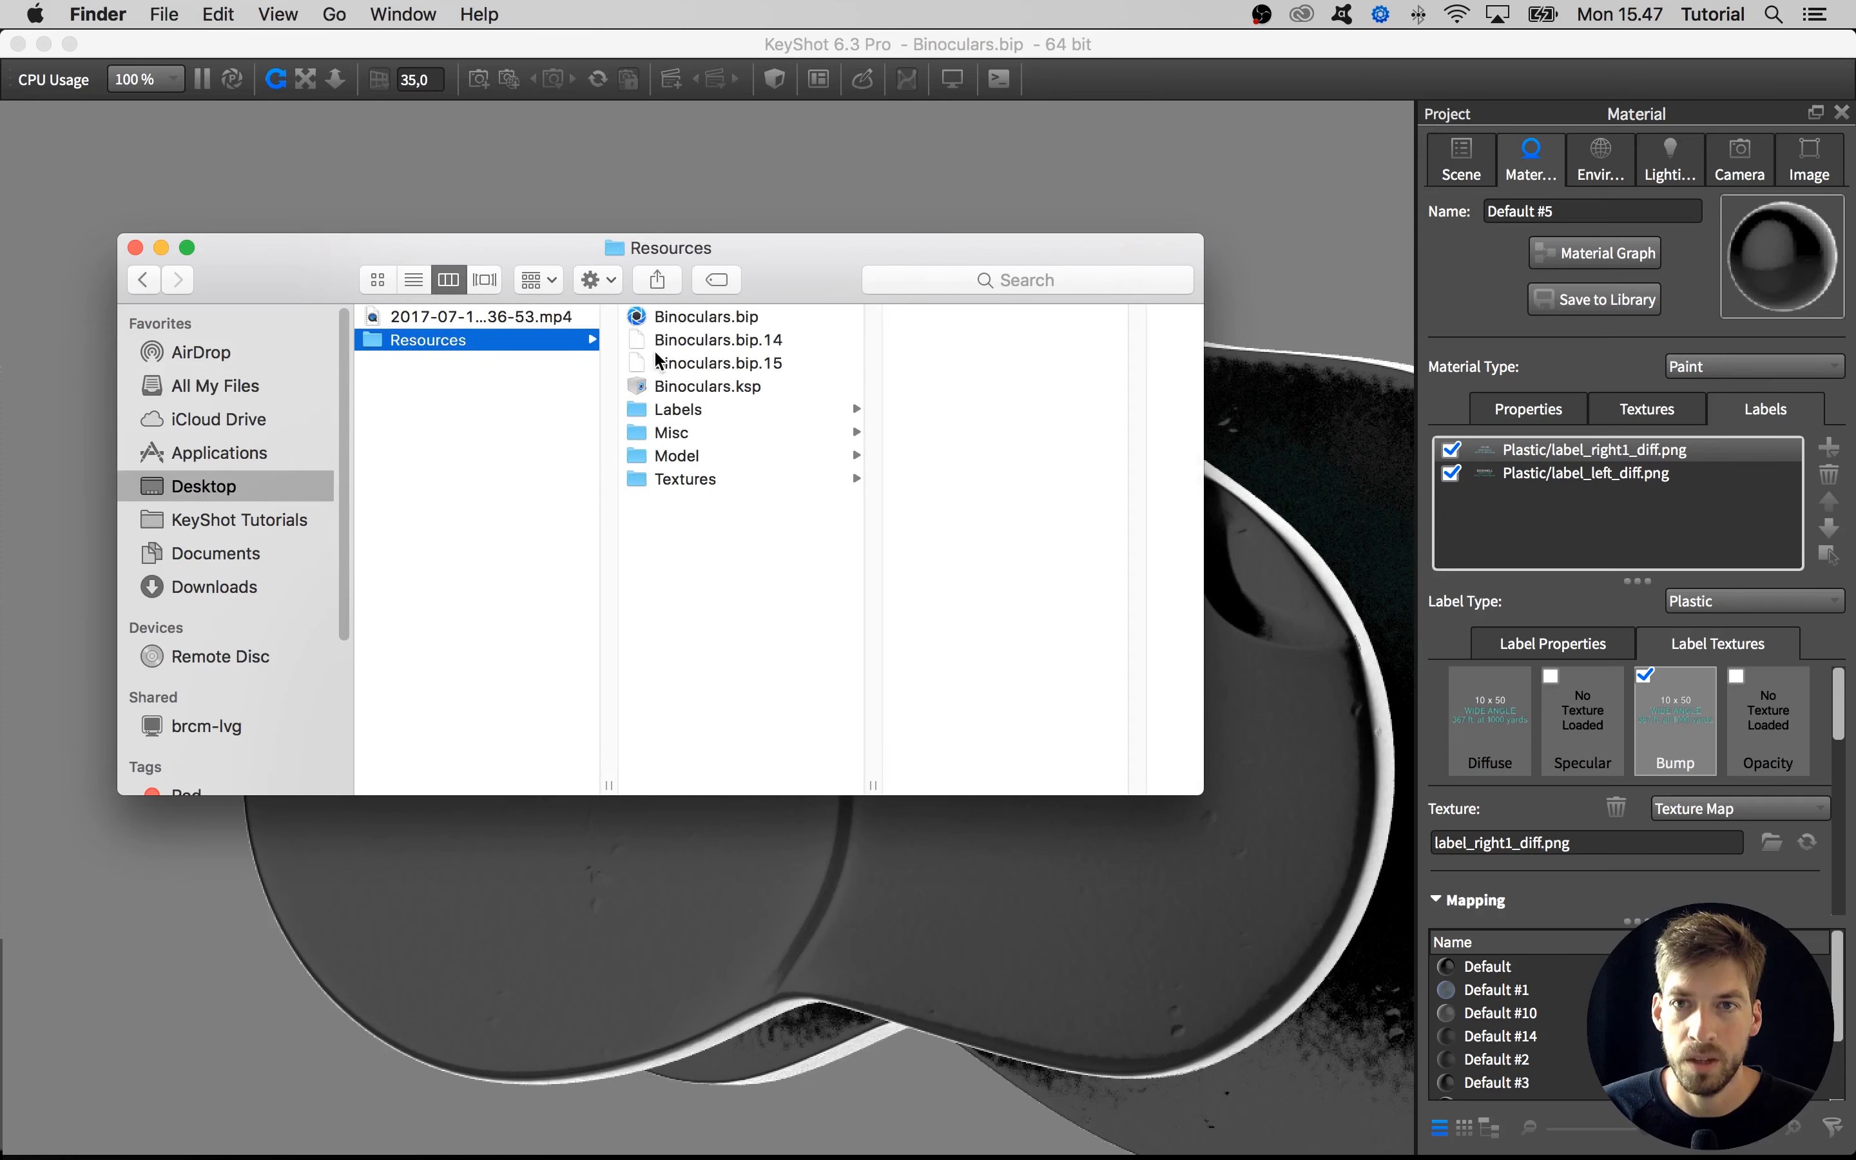
click(695, 481)
click(695, 454)
click(699, 432)
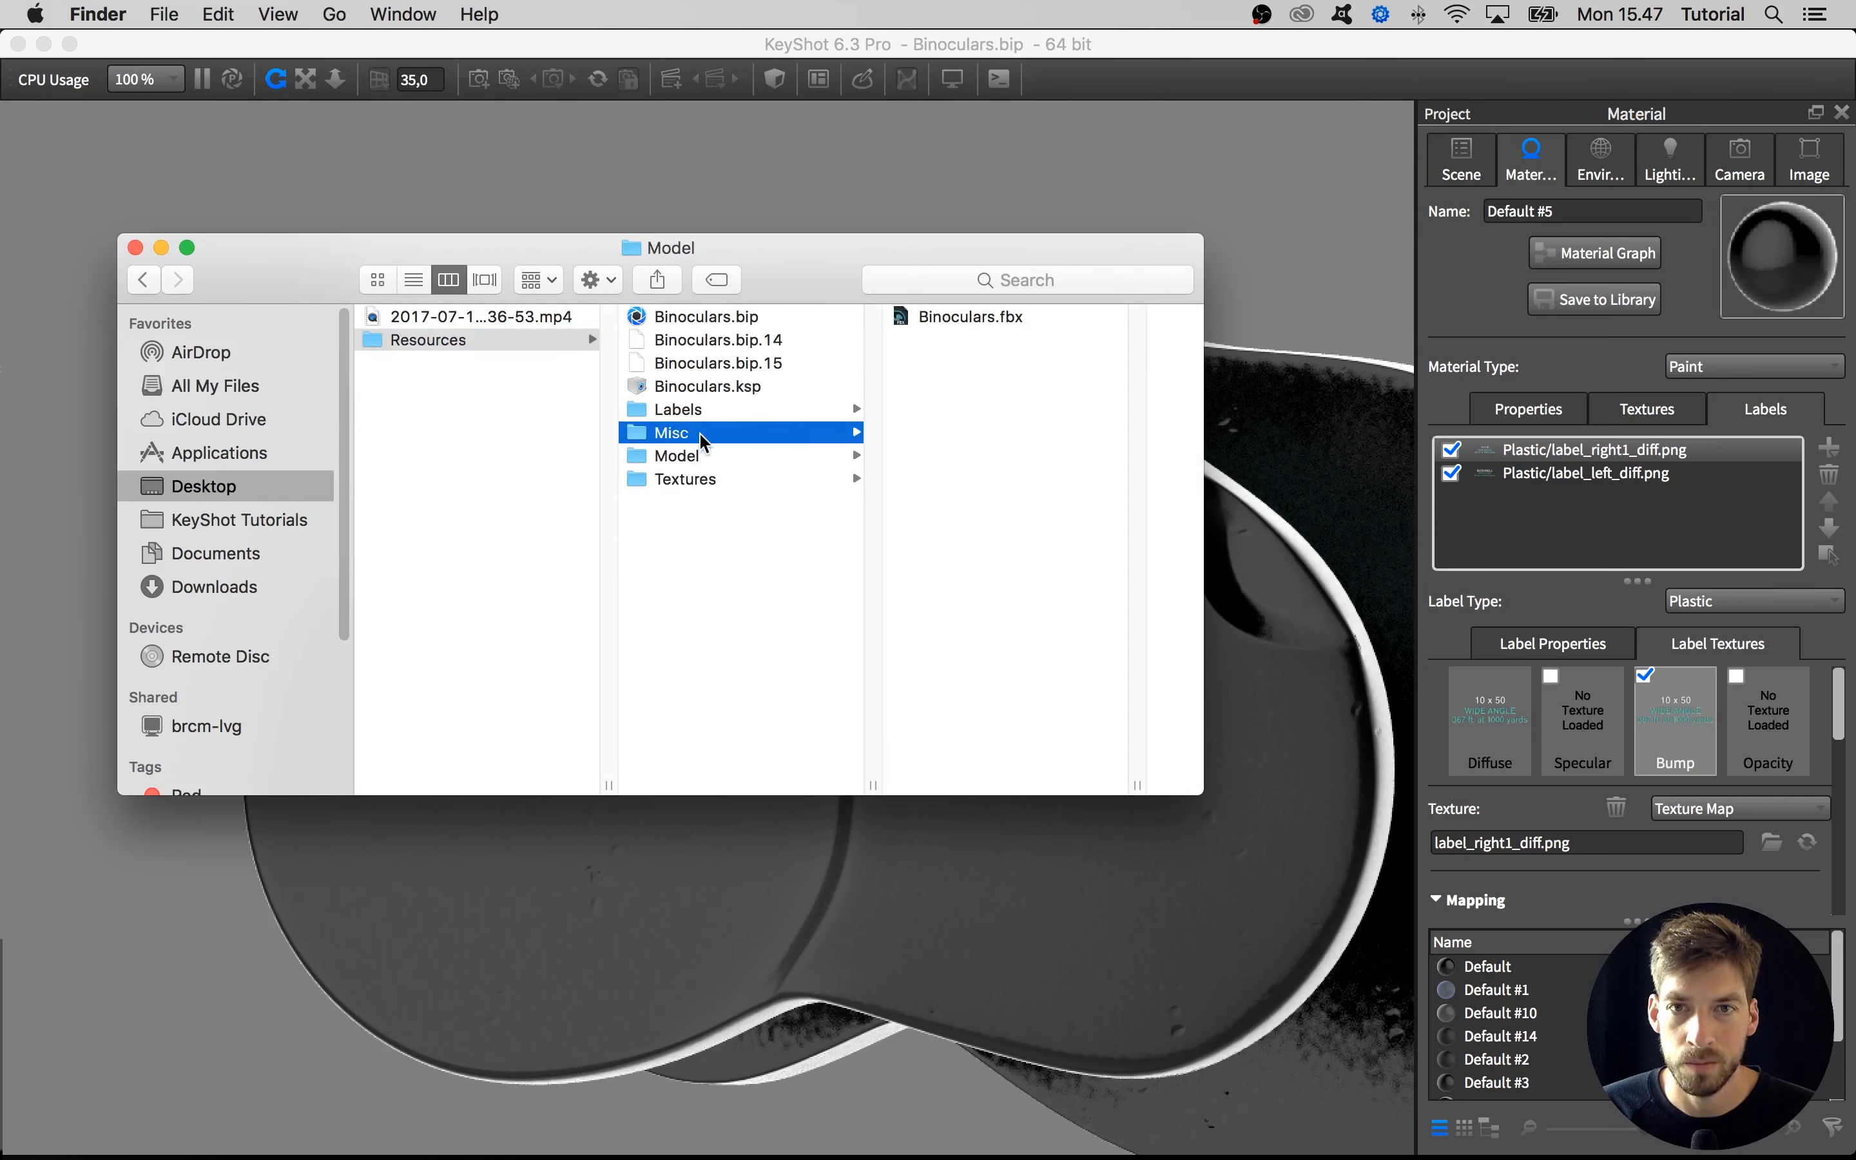
click(706, 411)
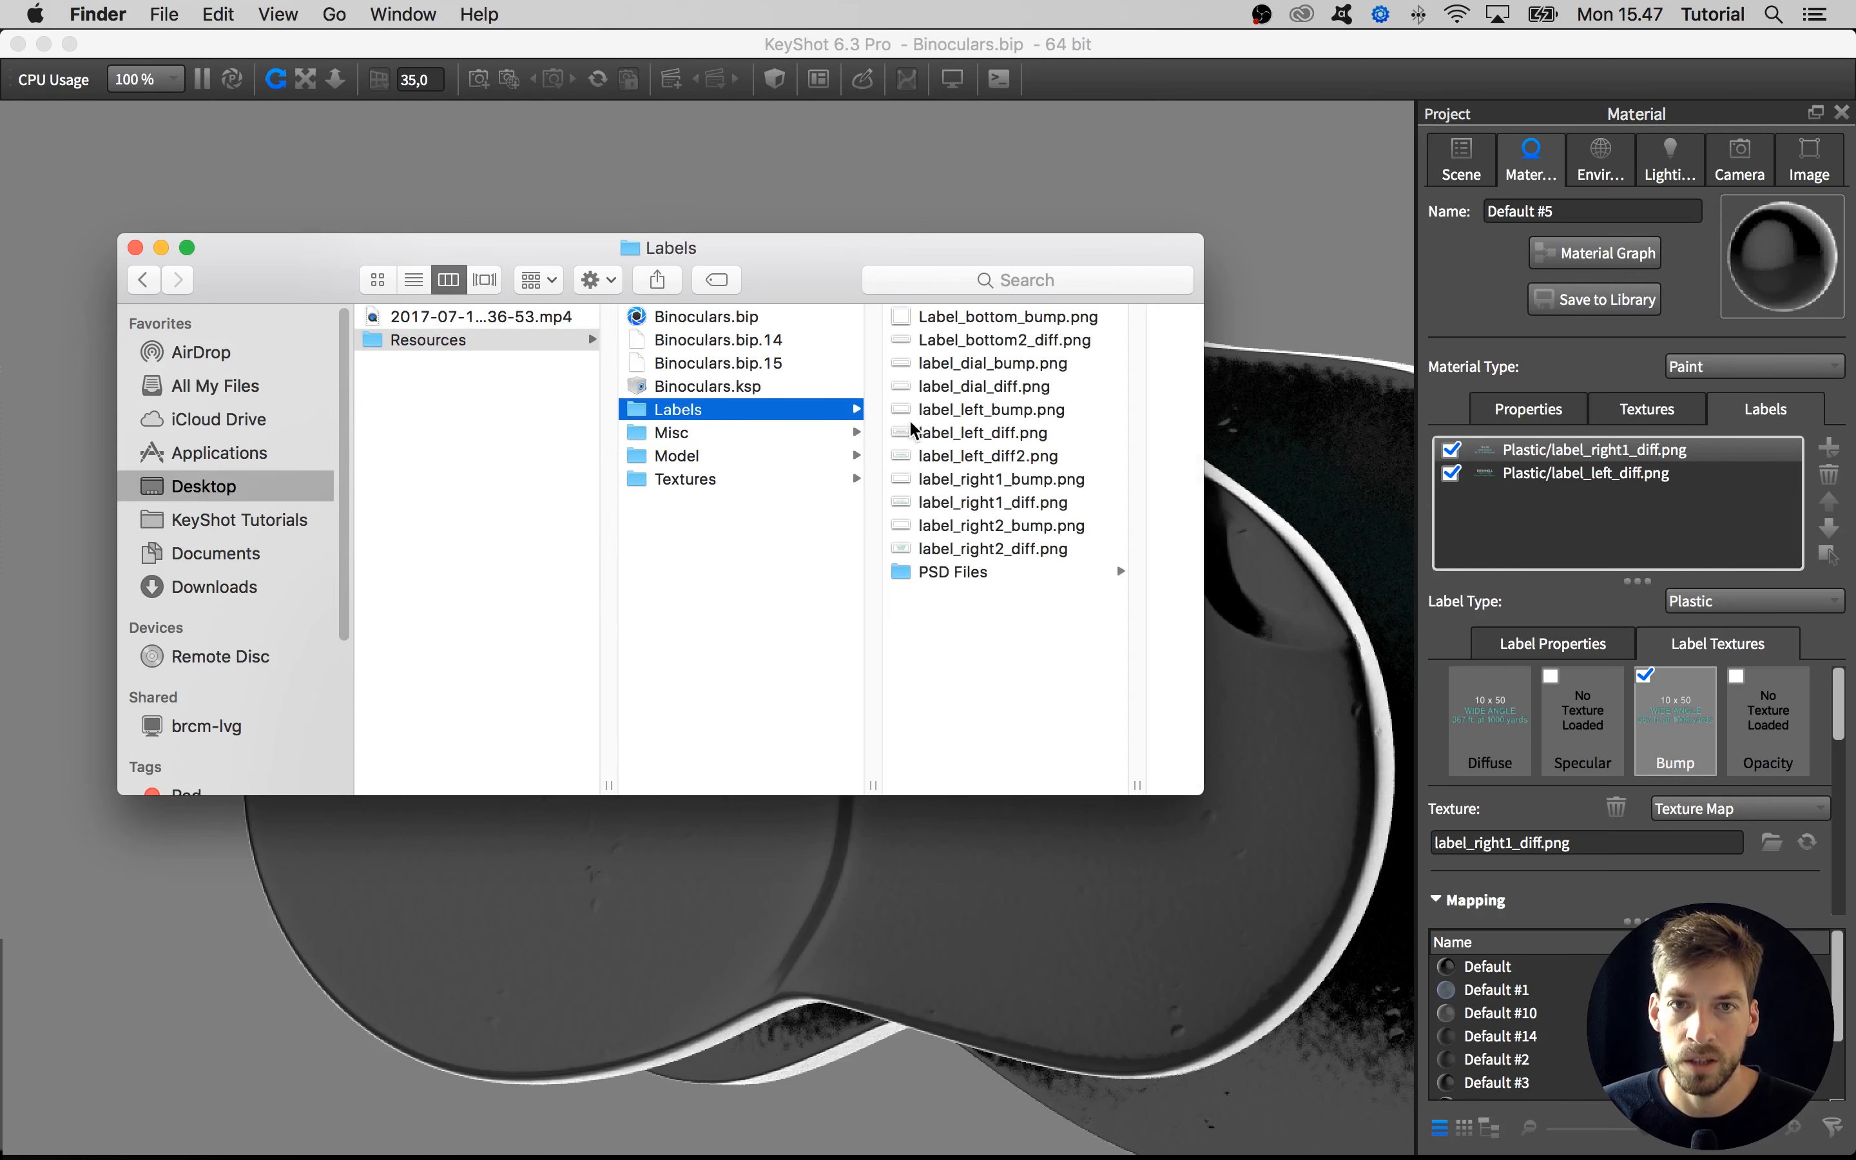
click(945, 479)
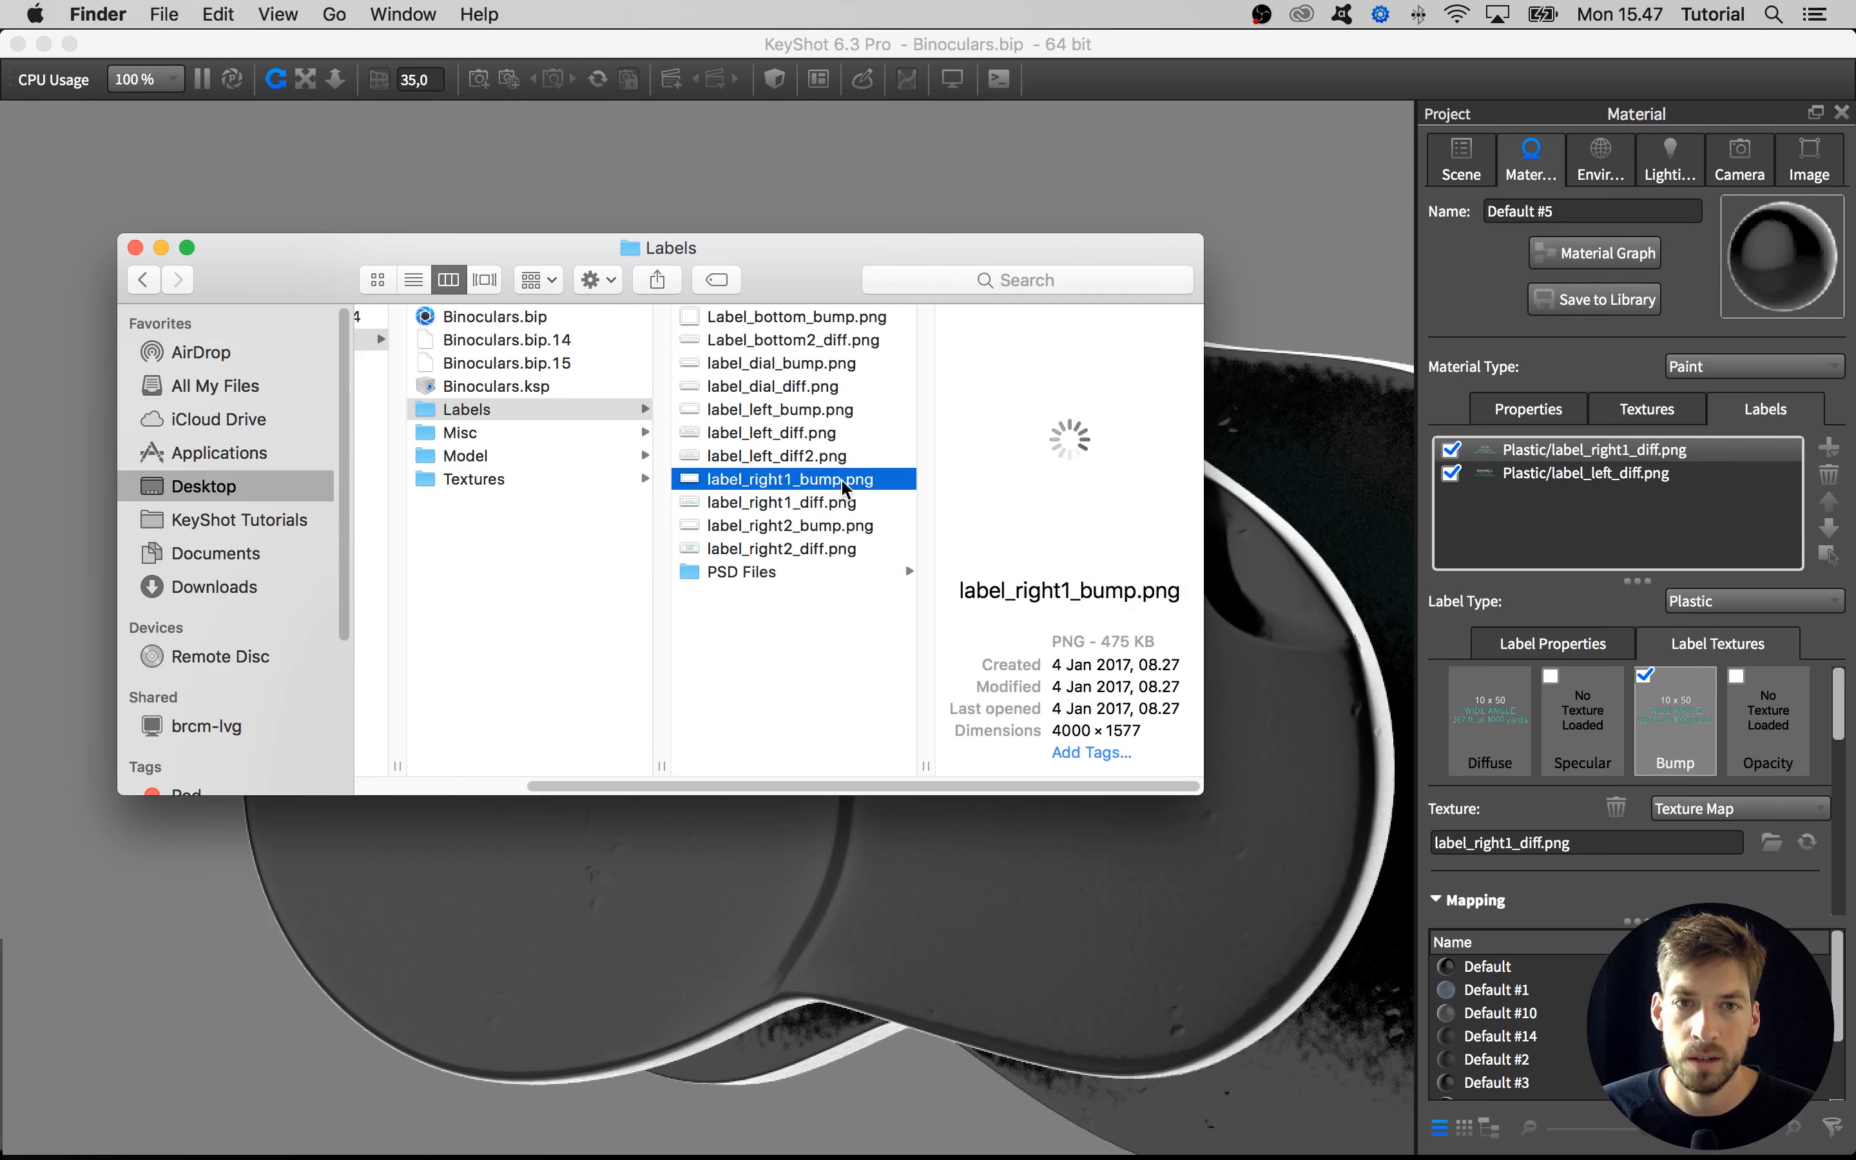
key(space)
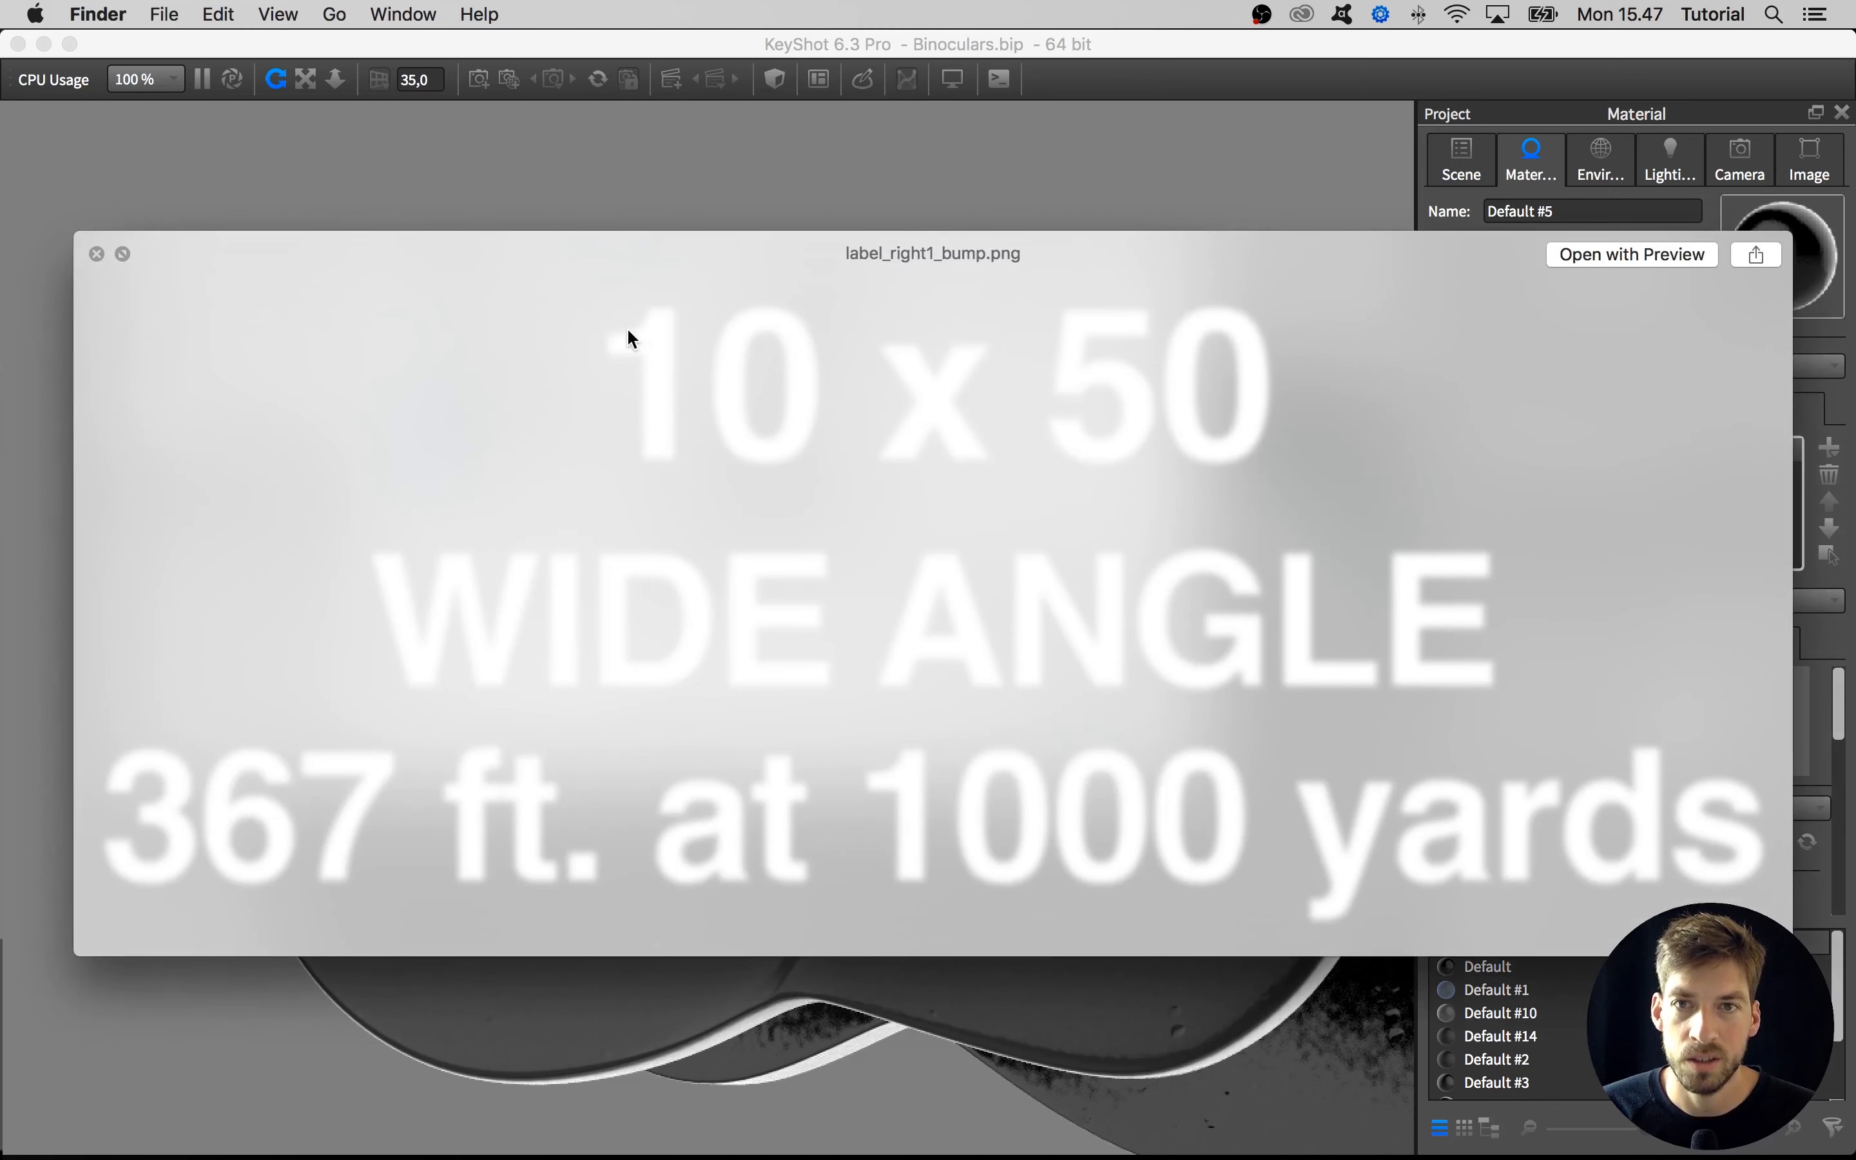
key(space)
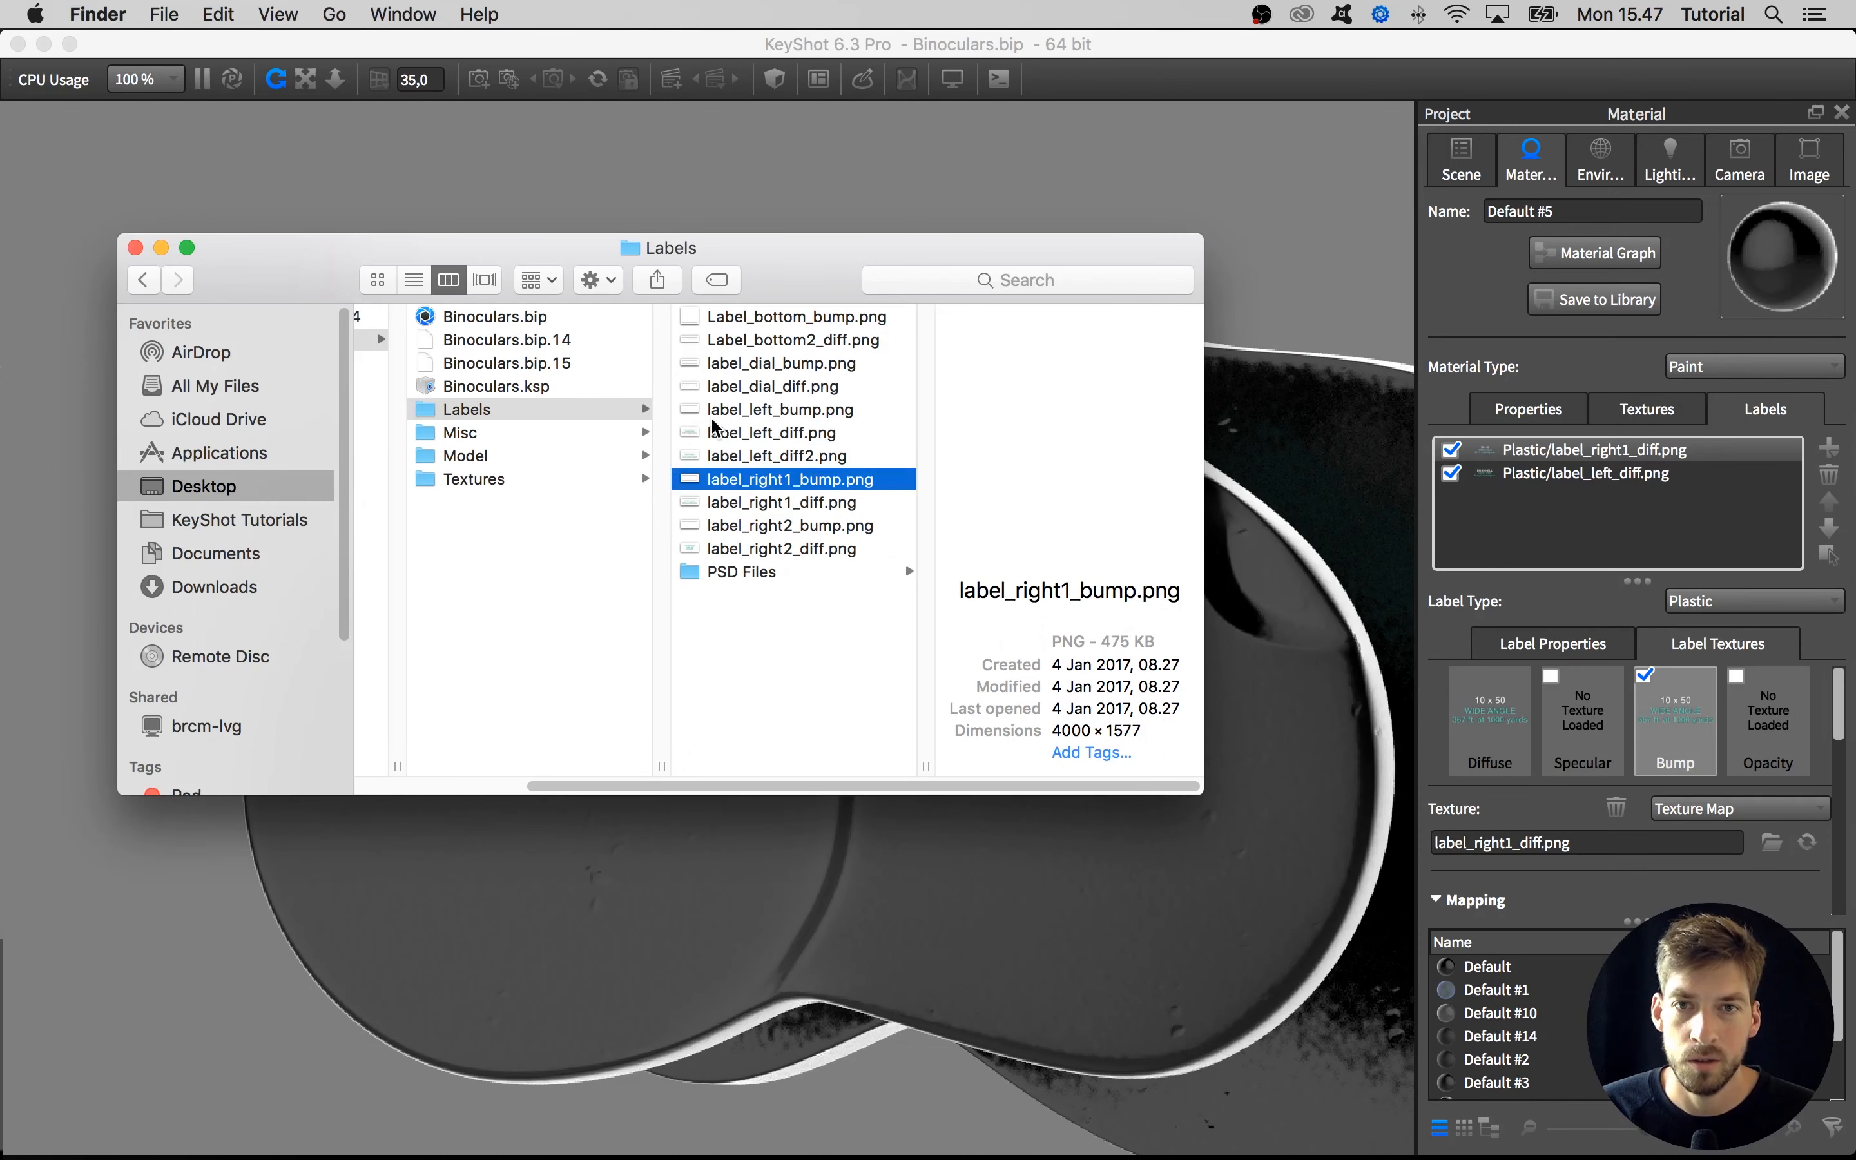
click(133, 247)
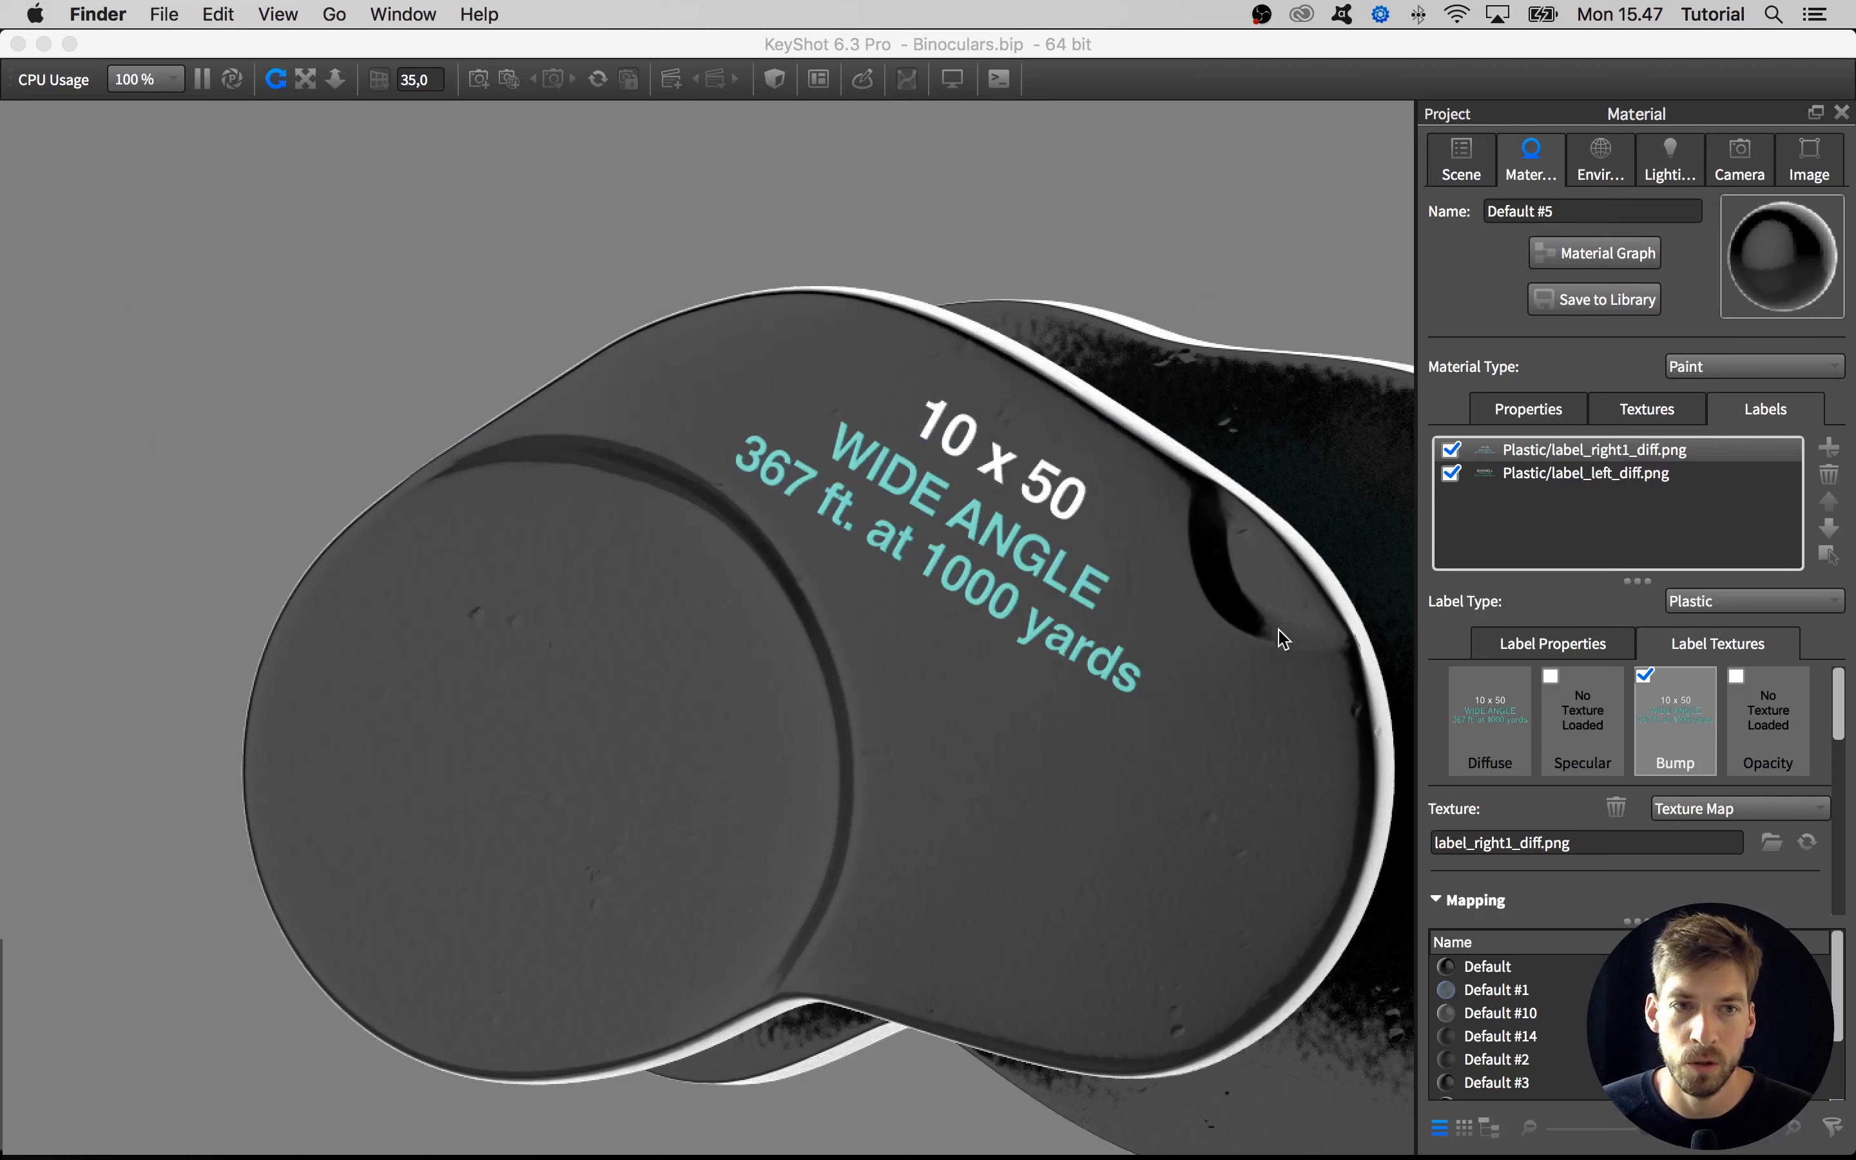
Replace the copied diffuse image in the 10 x 50 label's bump slot with label_right1_bump.png
click(1676, 727)
double_click(1673, 718)
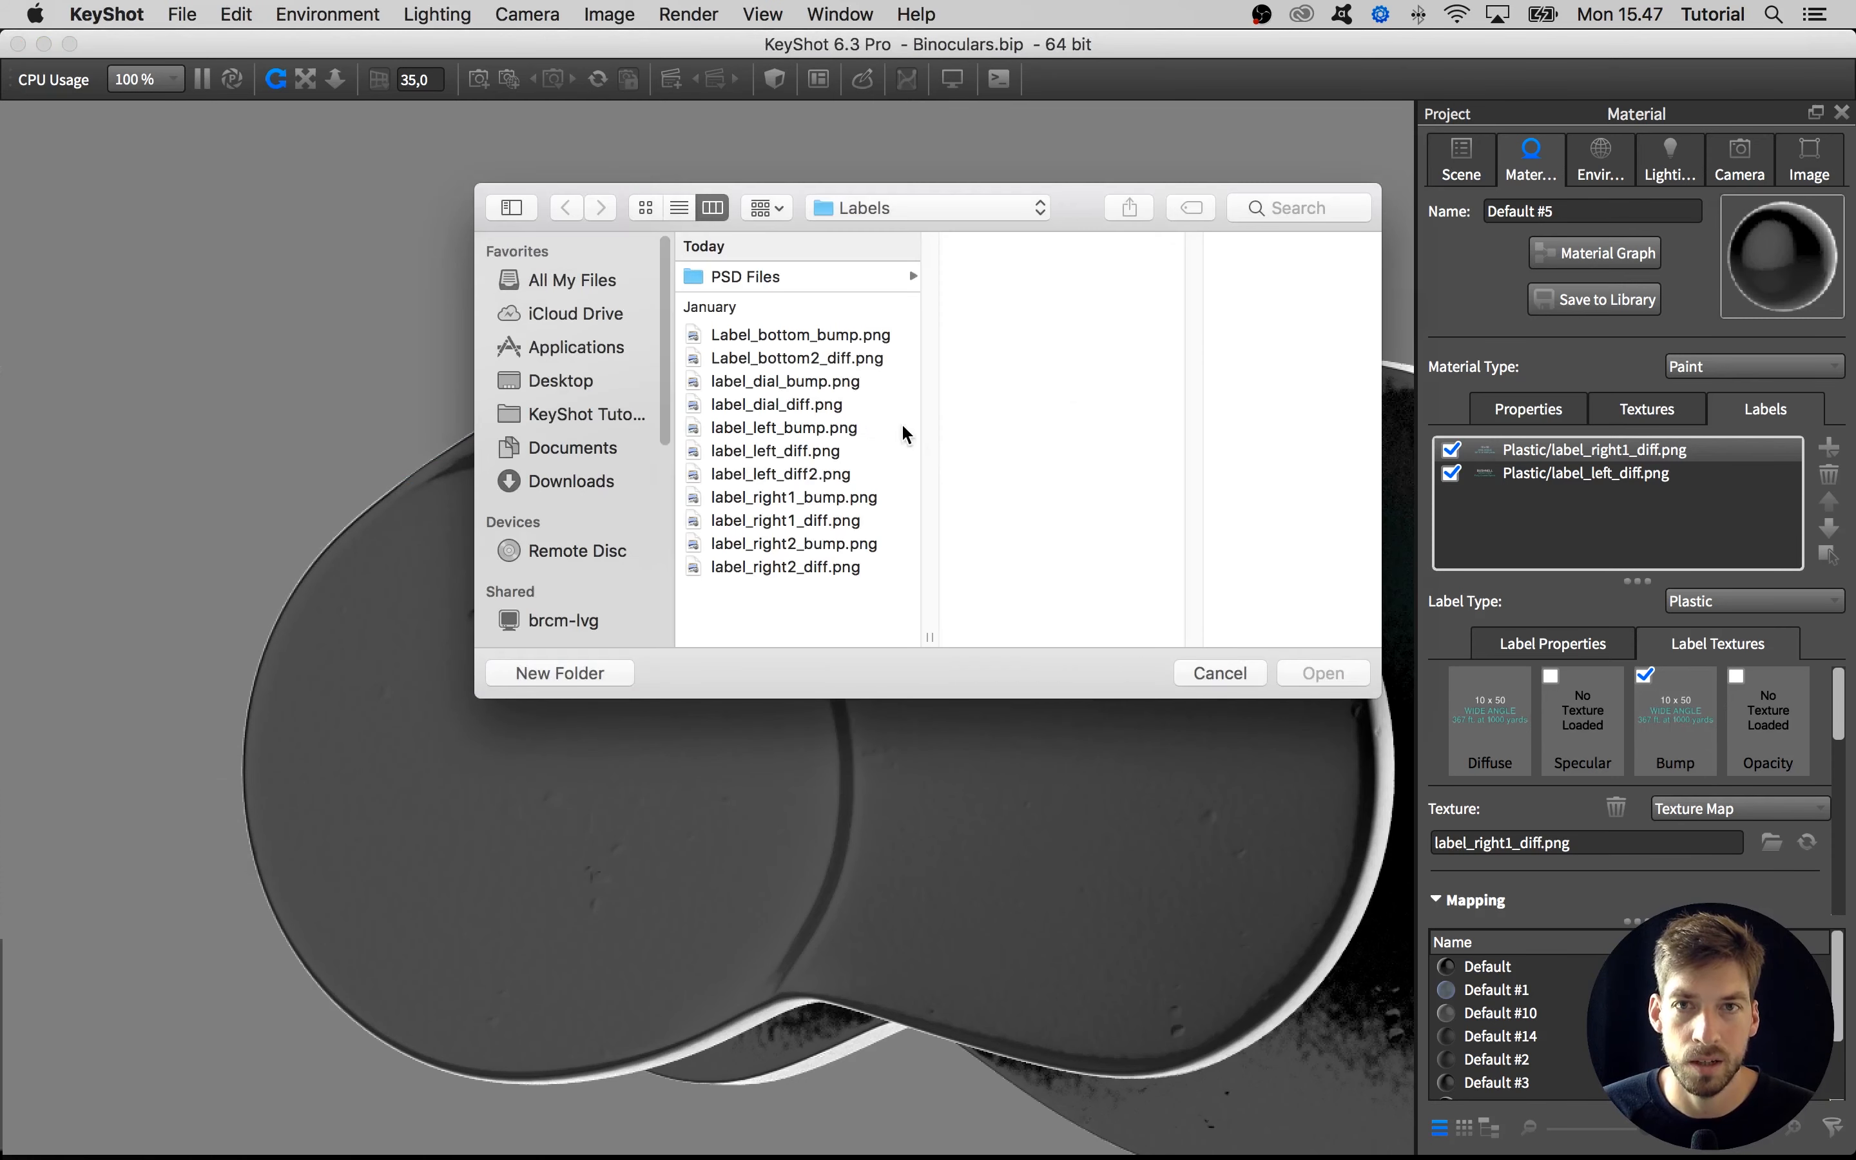
click(790, 495)
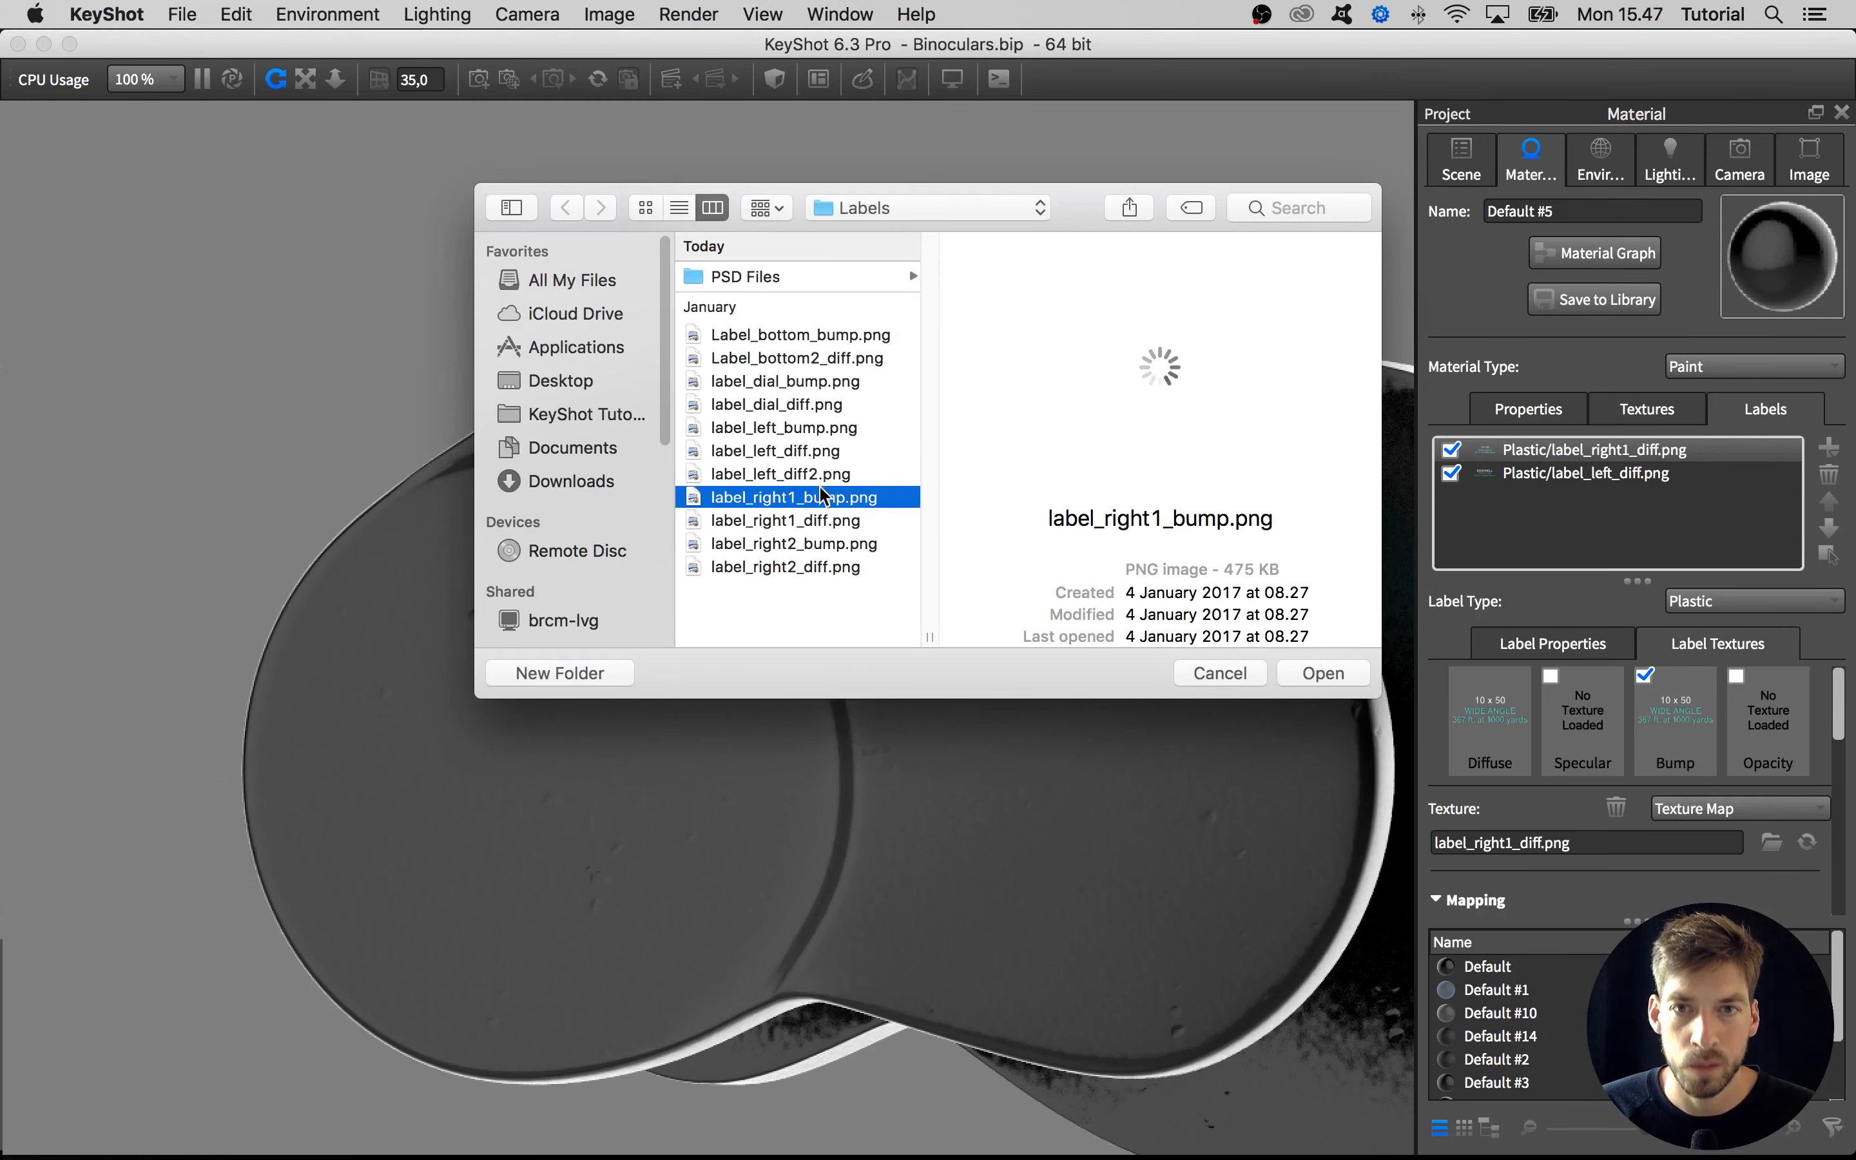
click(1325, 674)
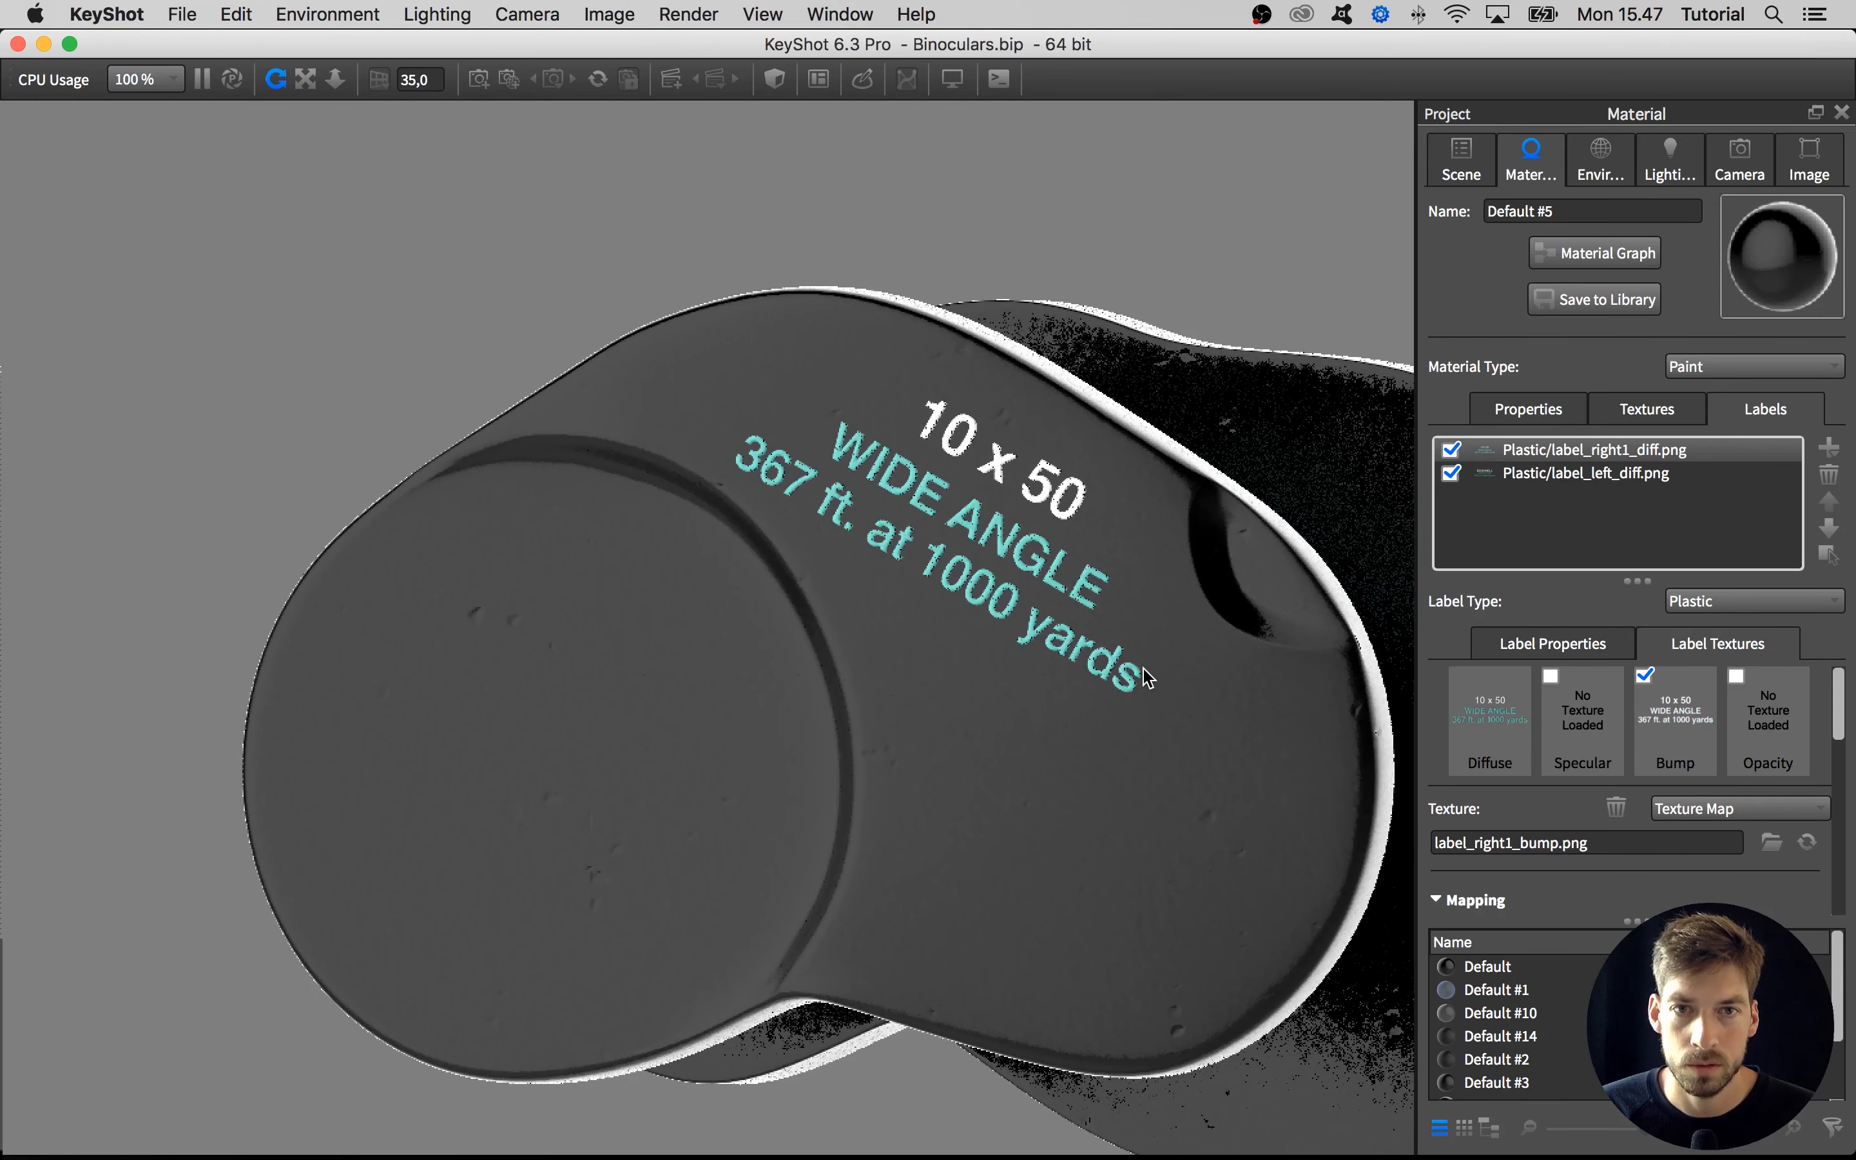
Set the roughness of the Bushnell label, label_left_diff.png, to 0.04
click(1534, 647)
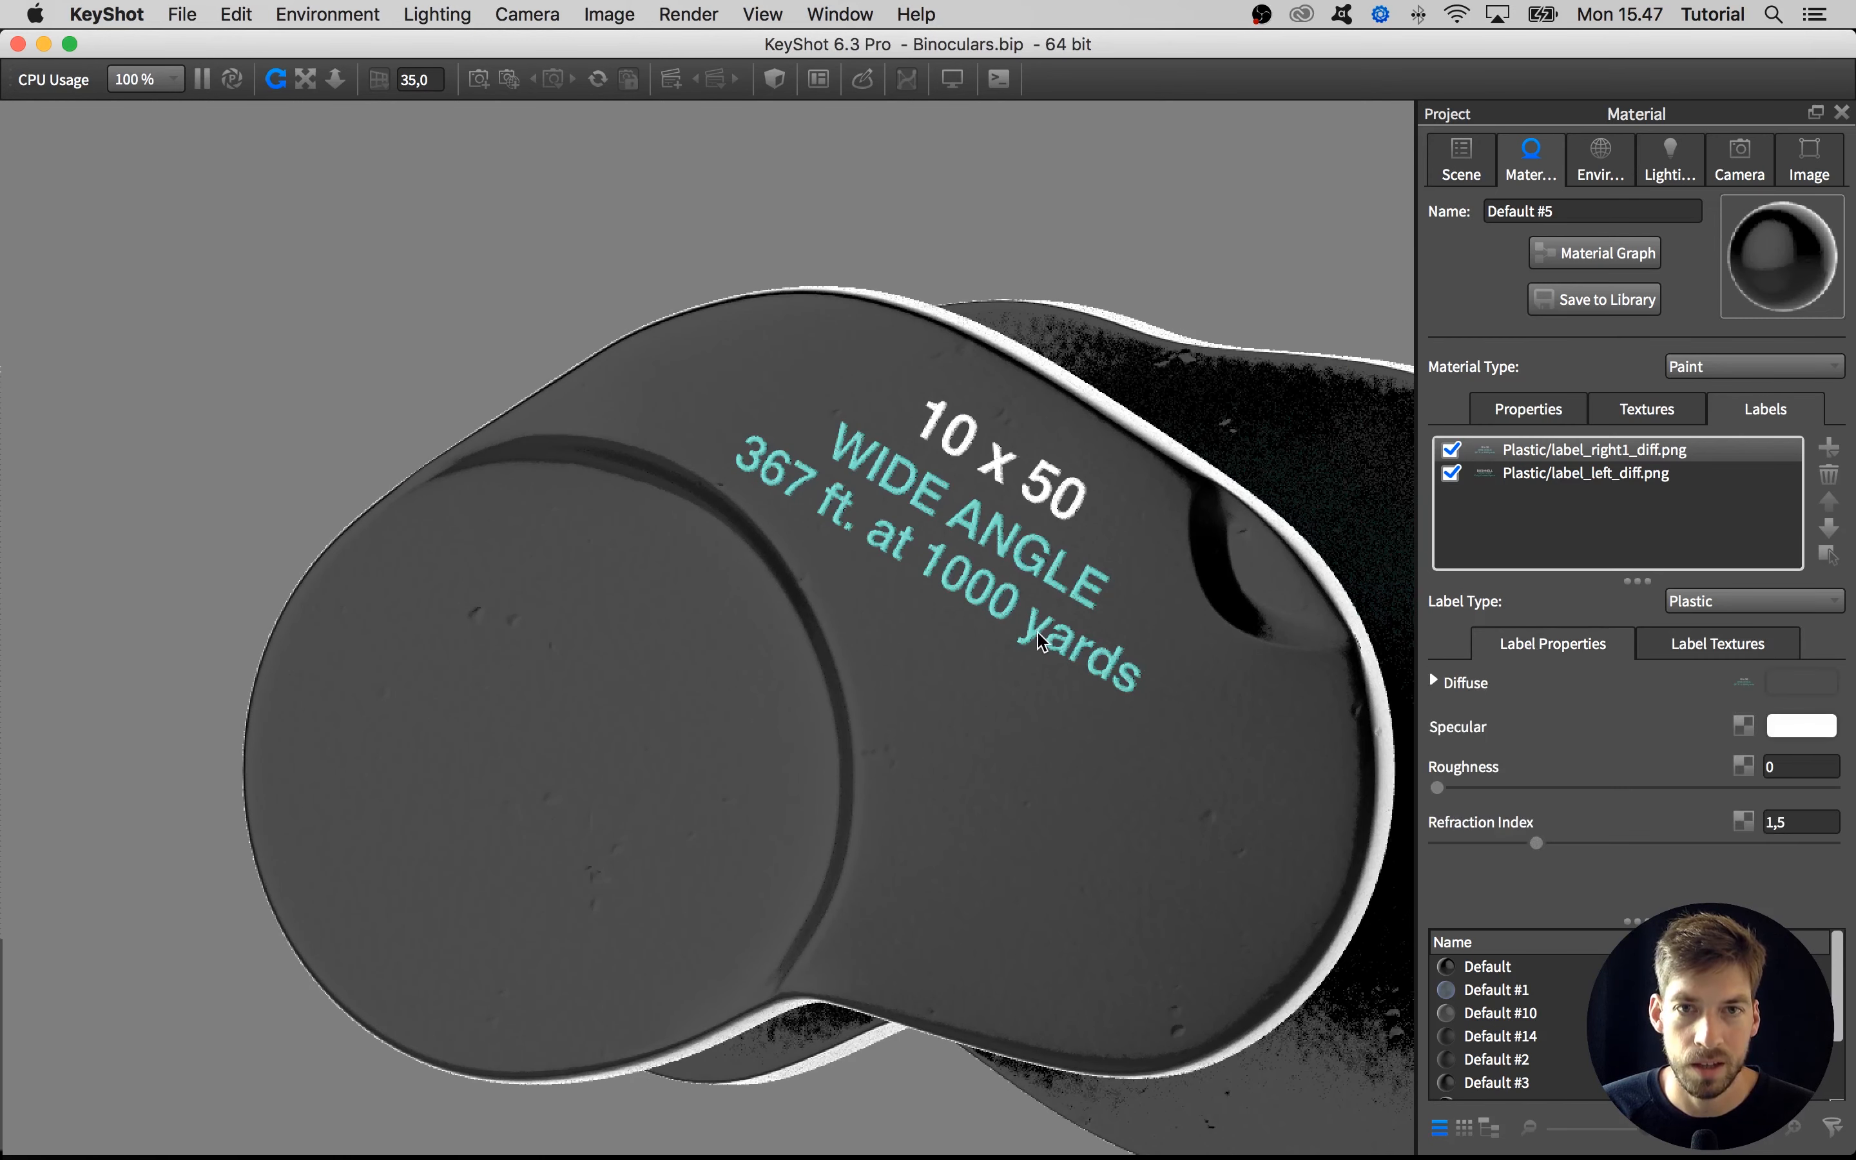
scroll(1038, 634, down, 2)
scroll(1039, 633, up, 1)
right_click(1001, 282)
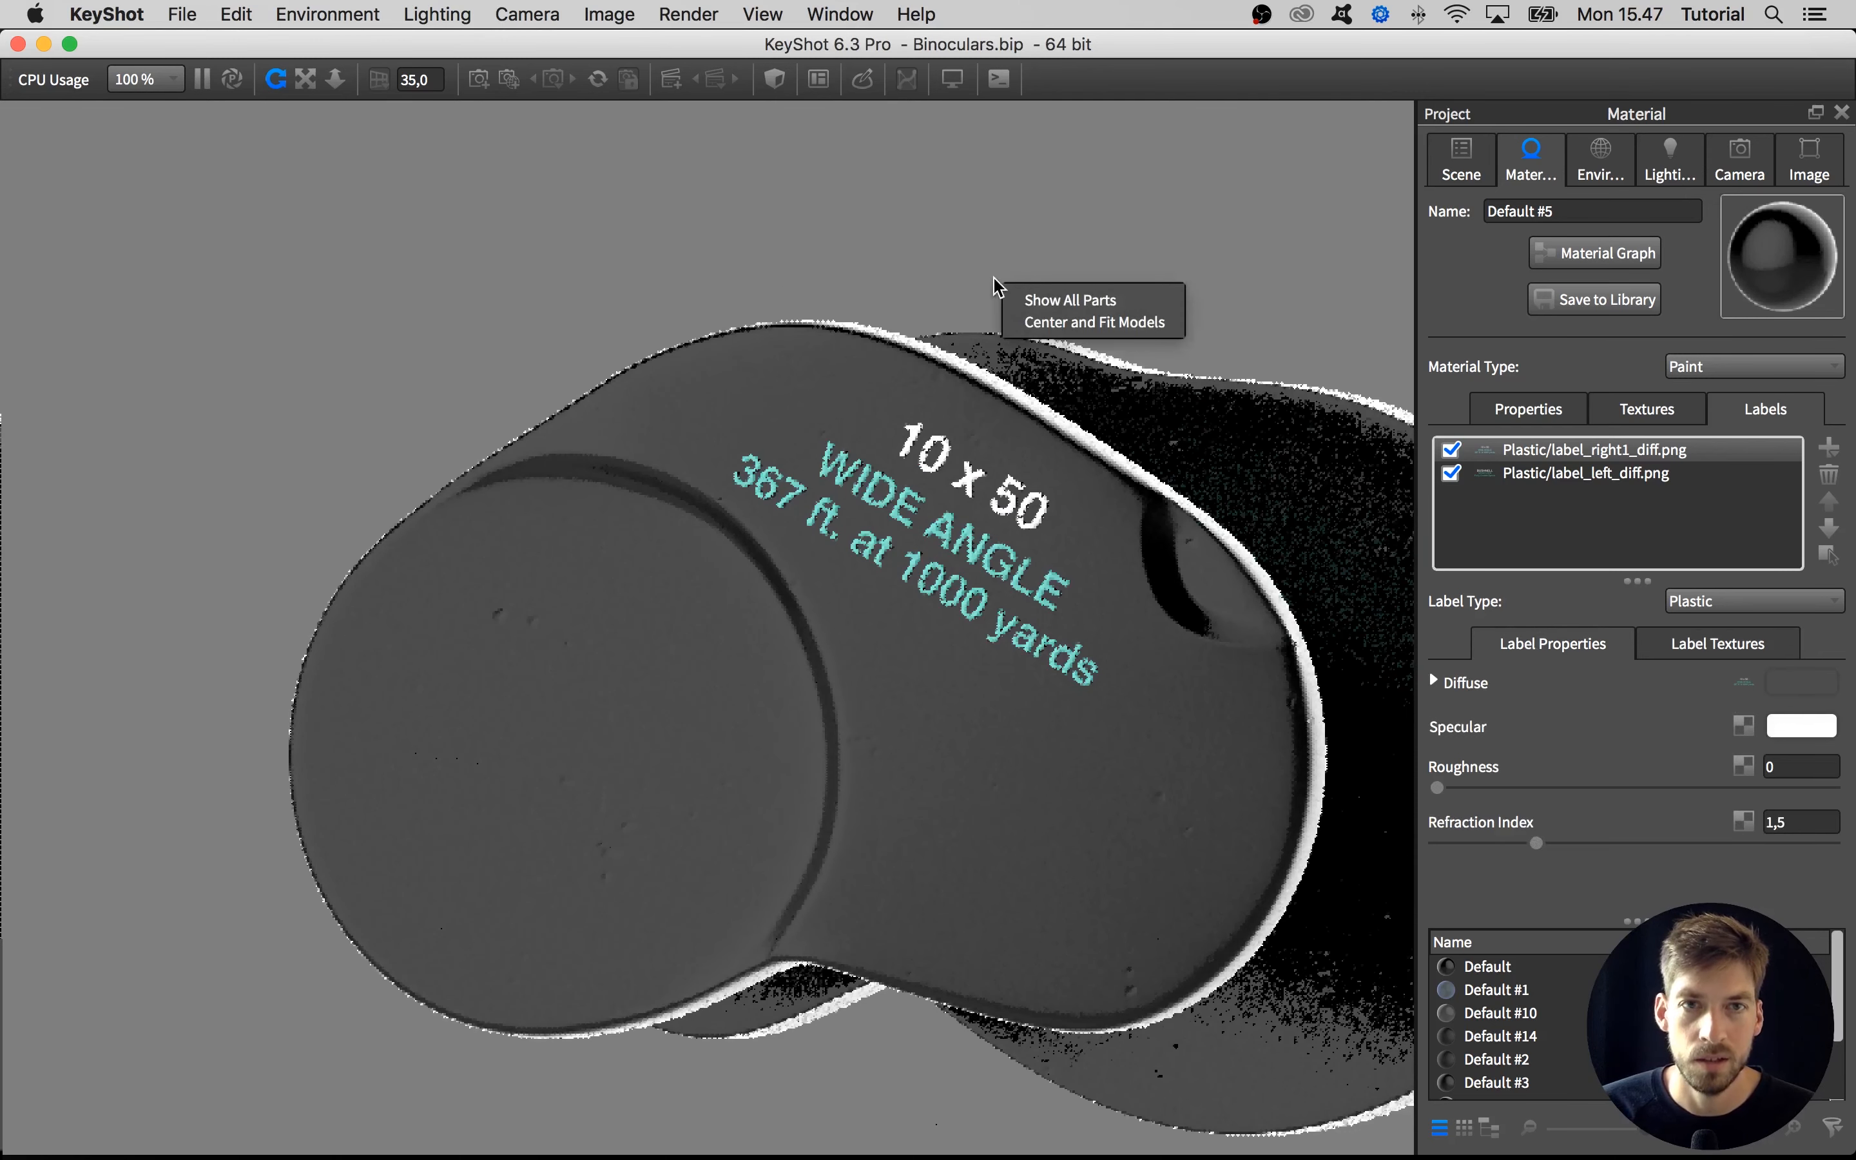
click(1549, 475)
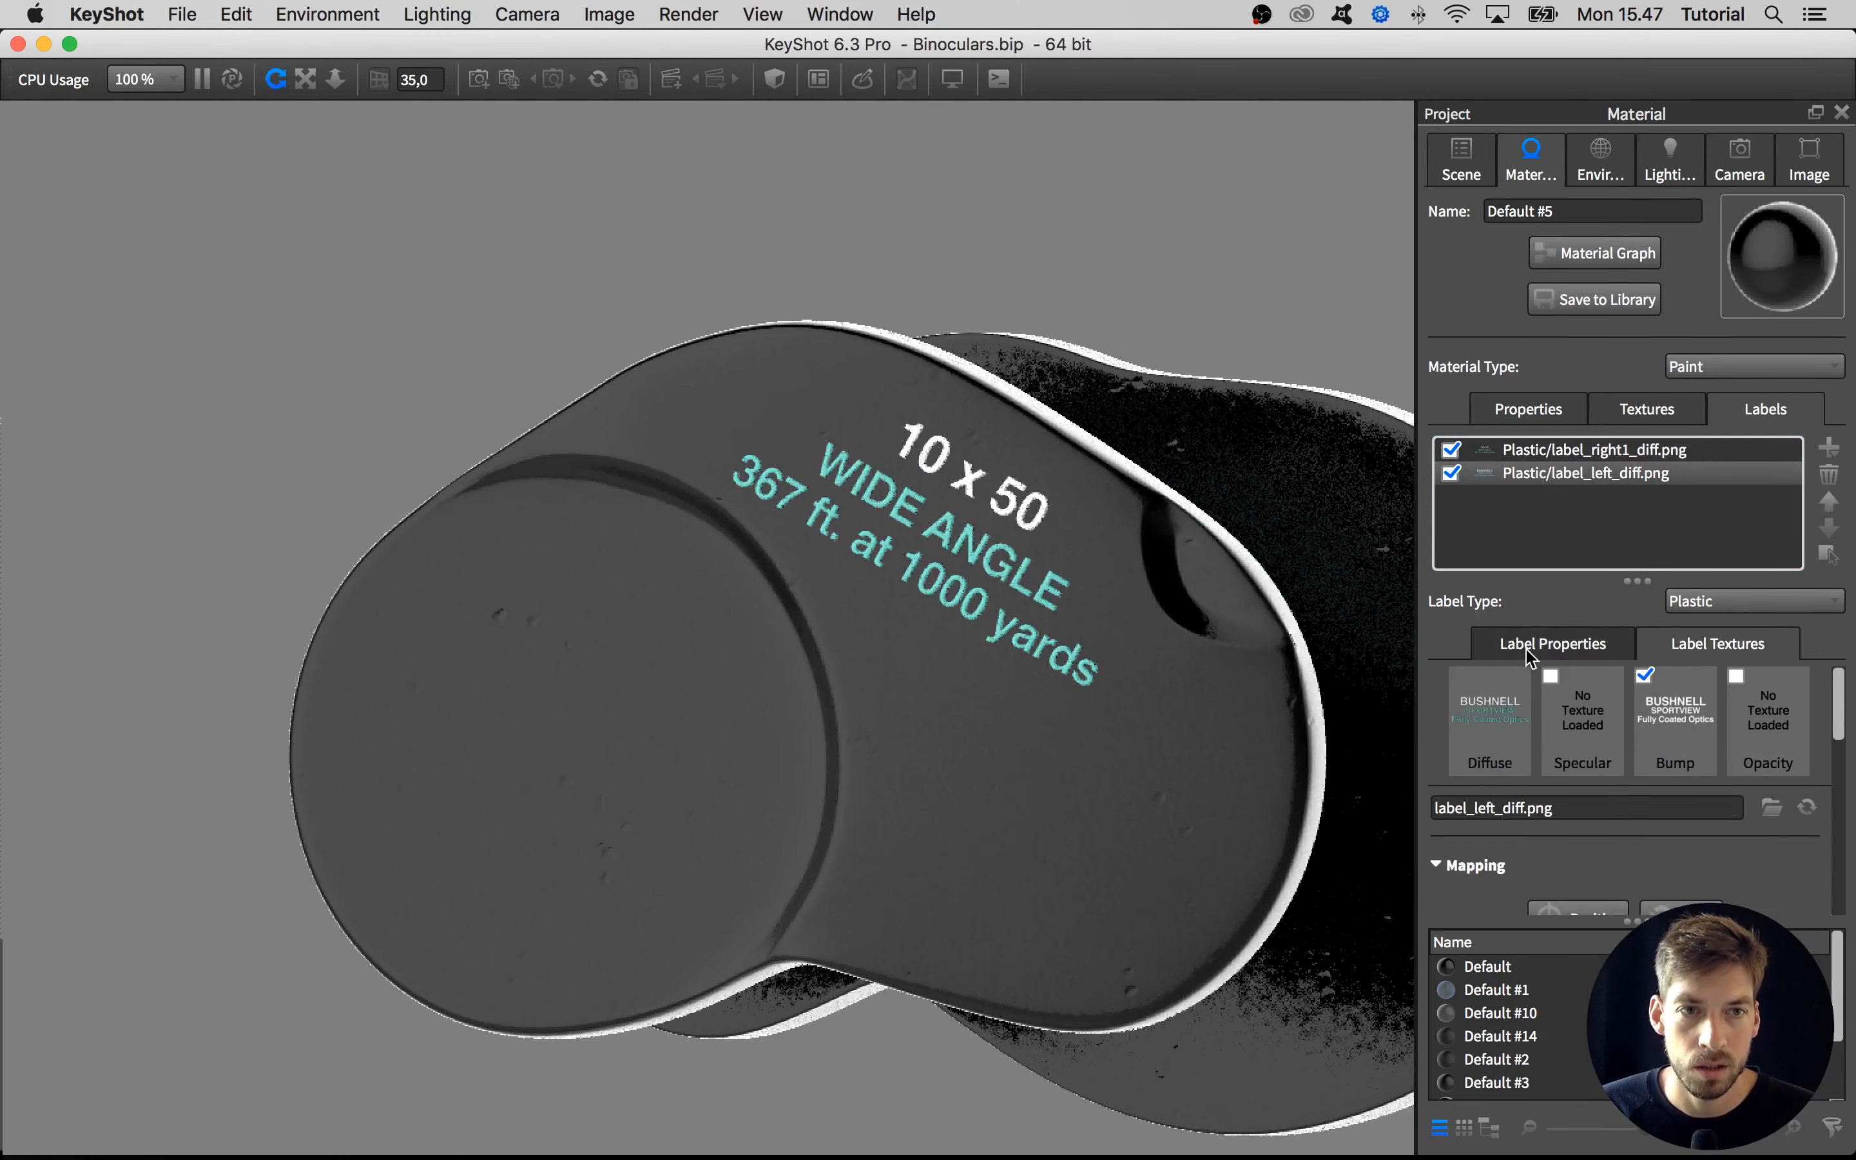
click(1580, 644)
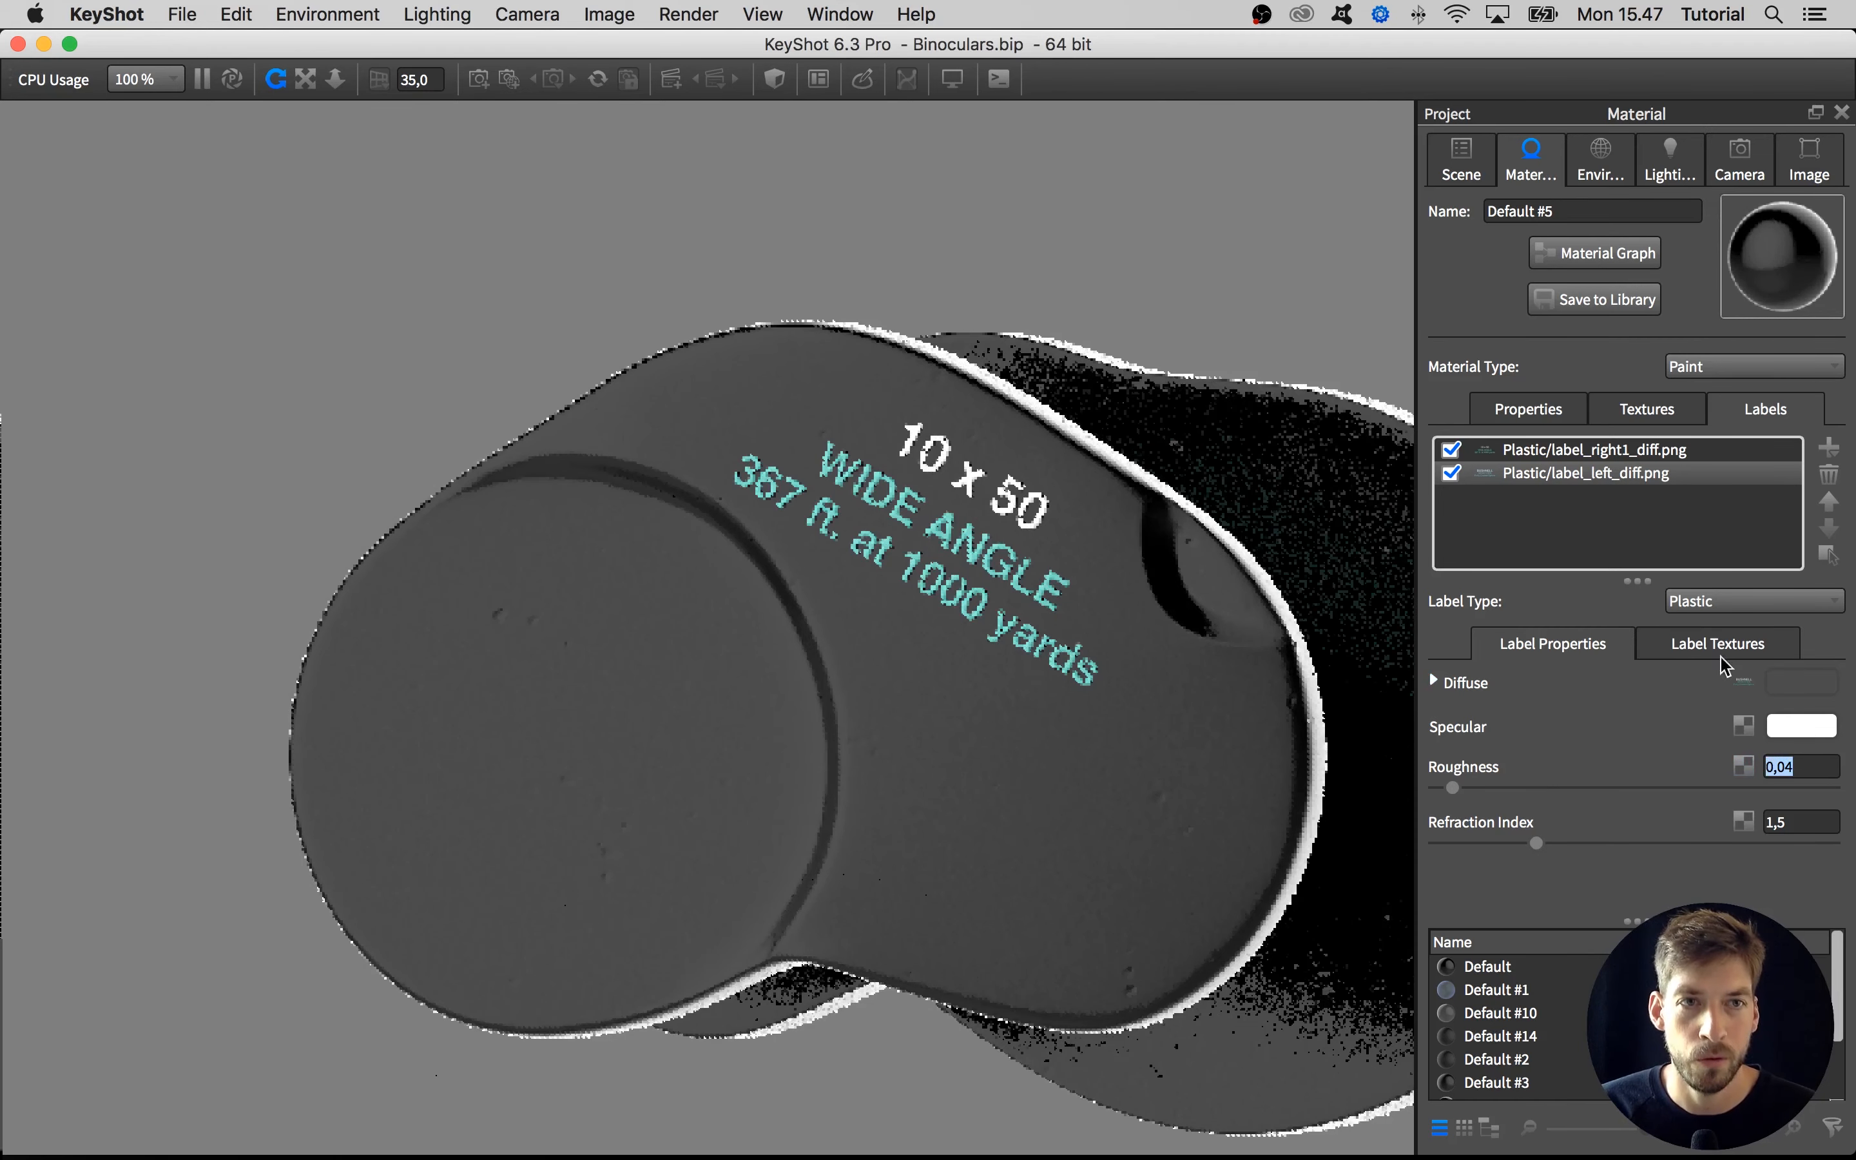
Set the roughness of the 10 x 50 label, label_right1_diff.png, to 0.04
click(1628, 412)
click(1533, 412)
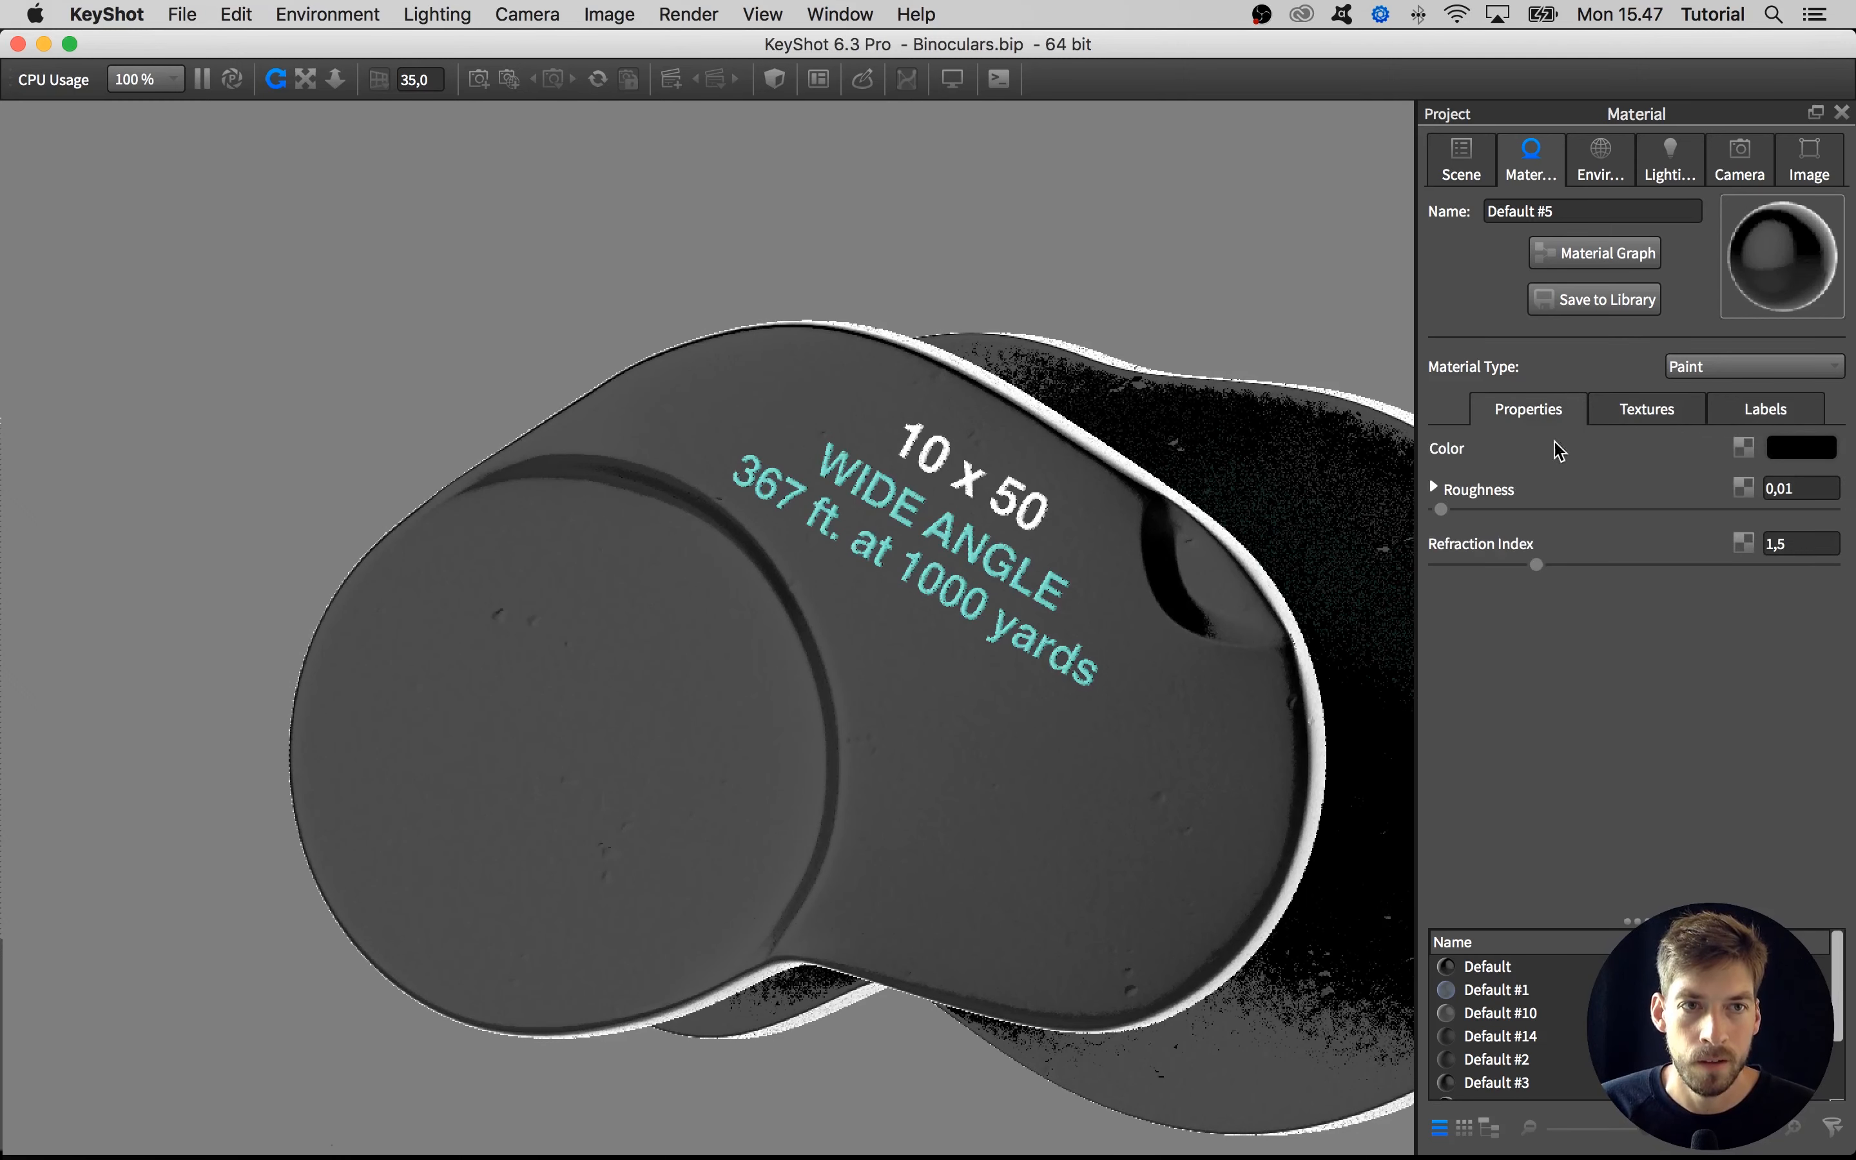
click(1649, 419)
click(1766, 409)
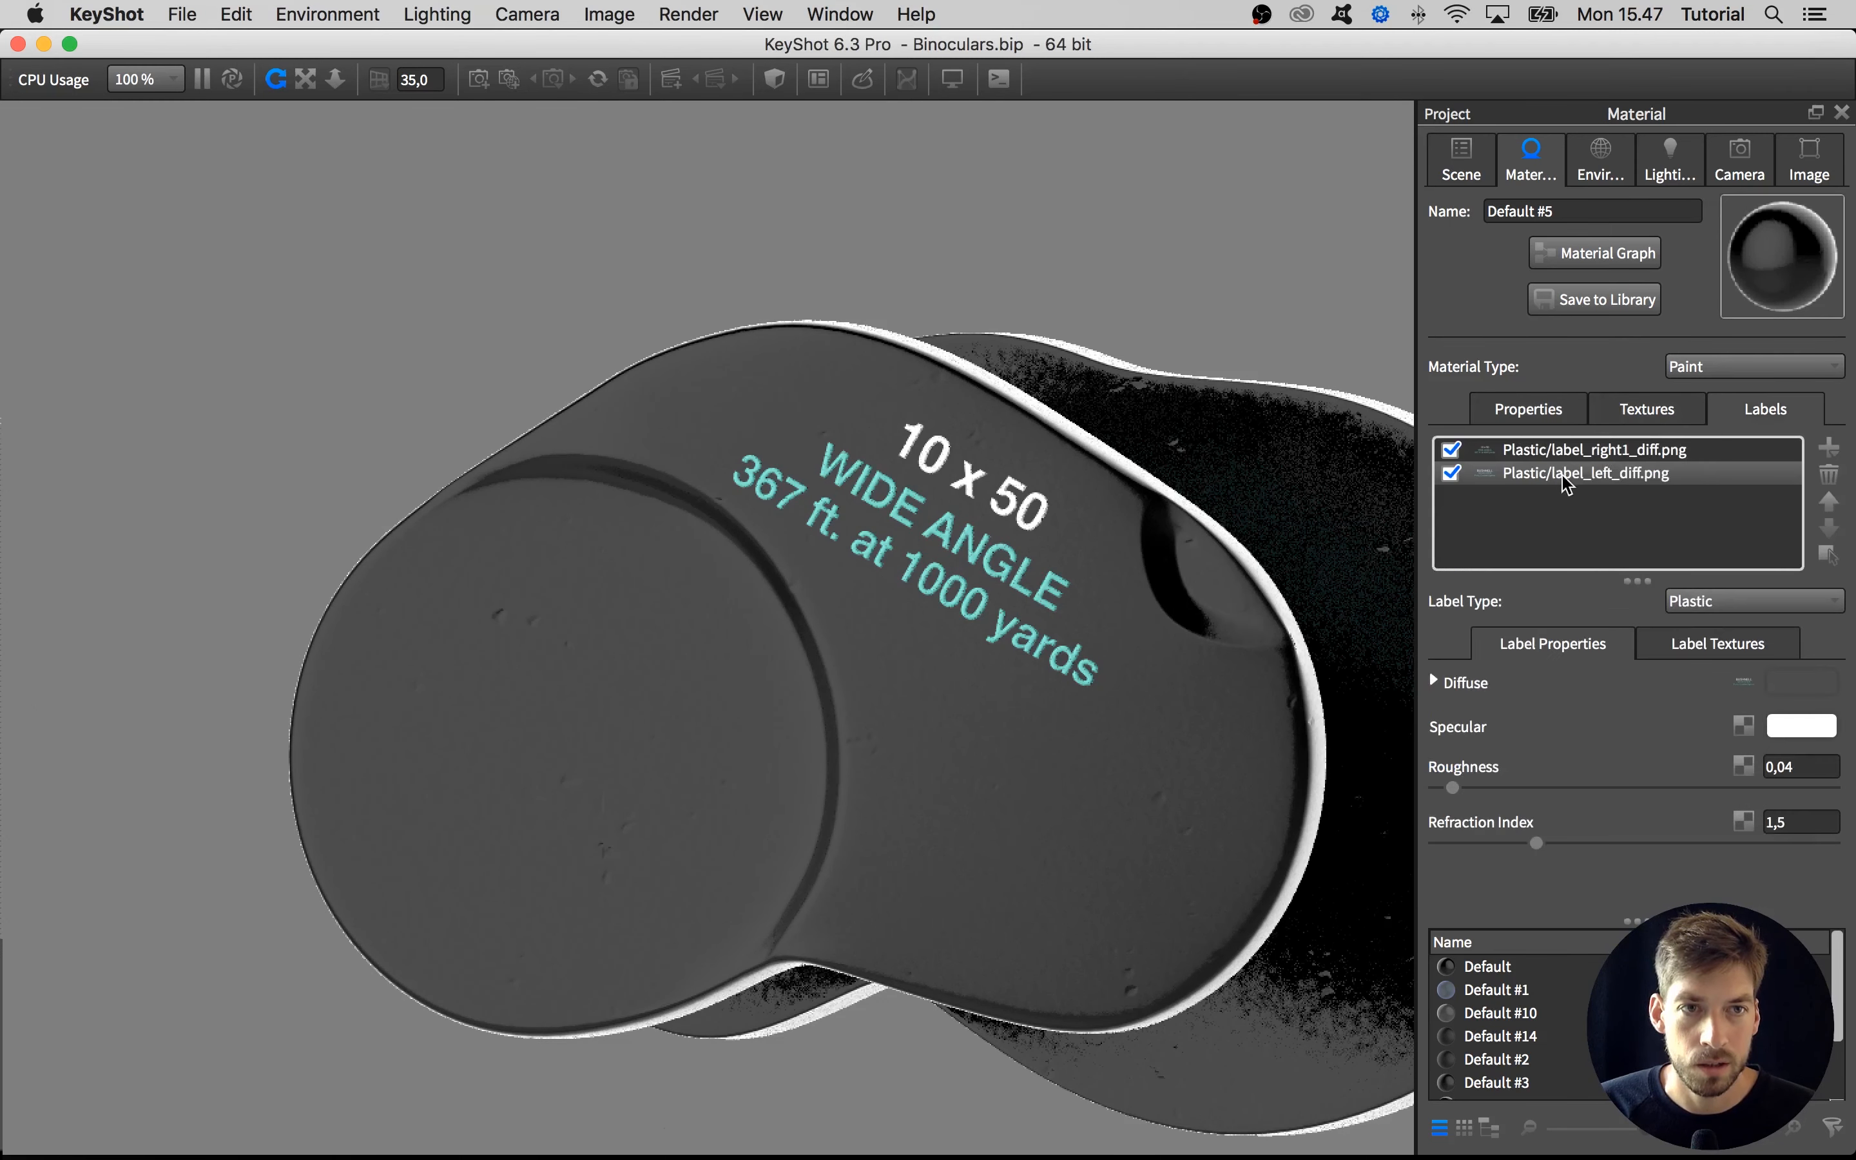
click(1568, 456)
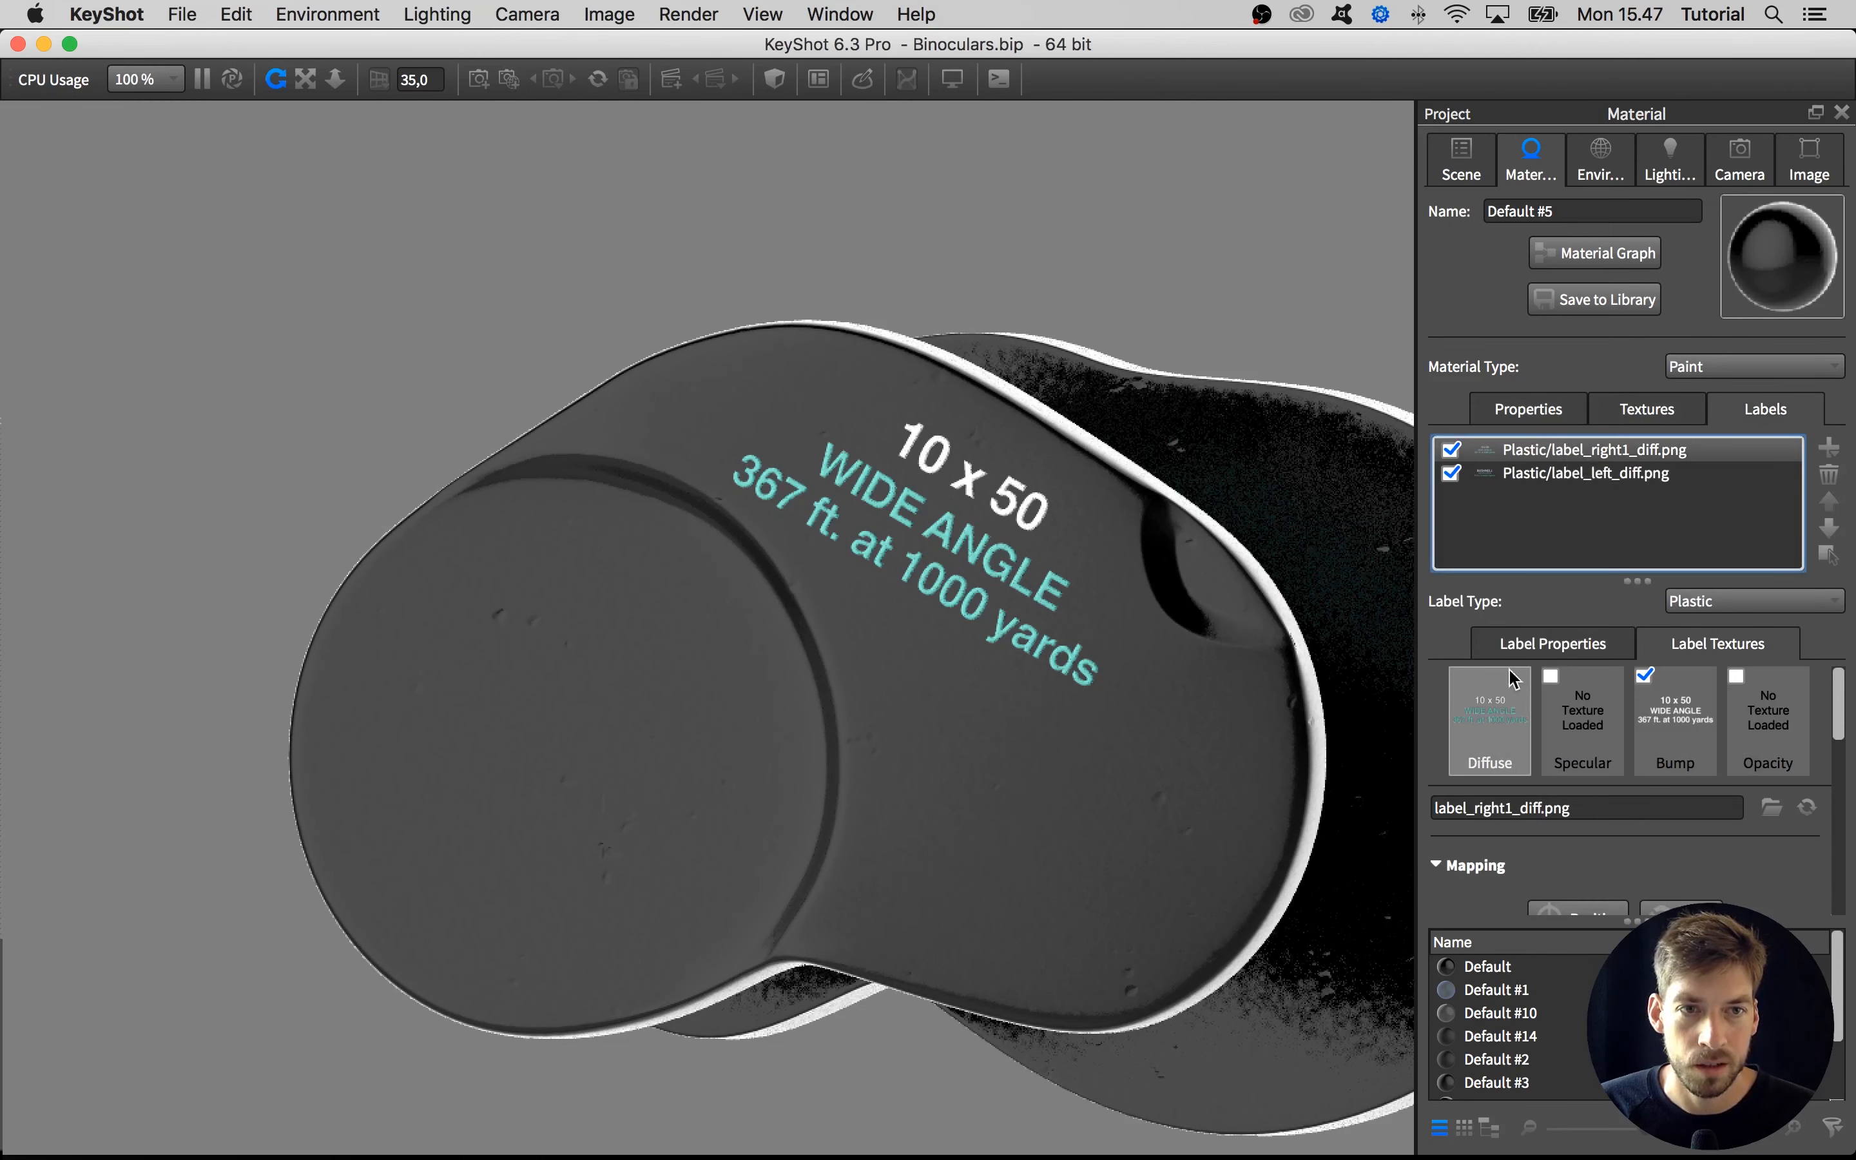
click(1530, 644)
click(1780, 768)
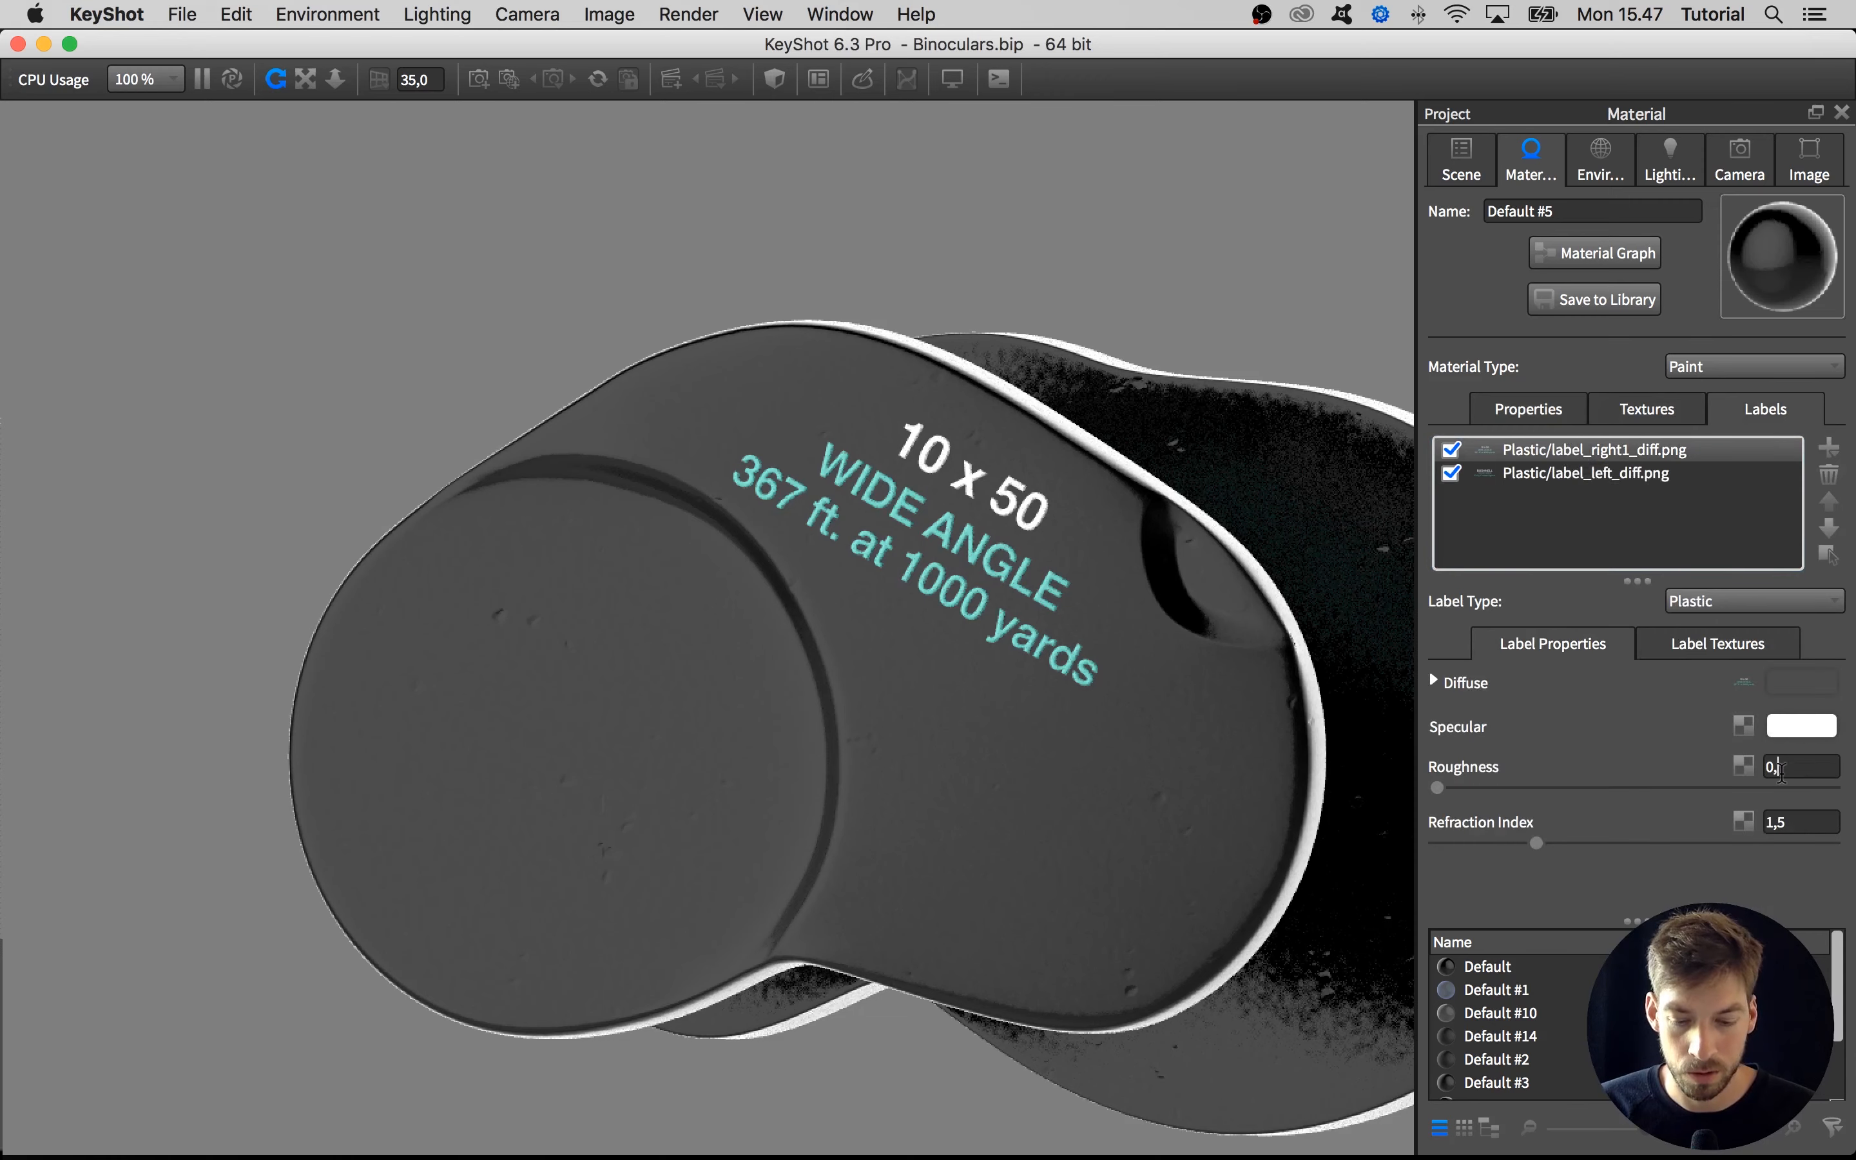
key(Return)
scroll(882, 576, down, 5)
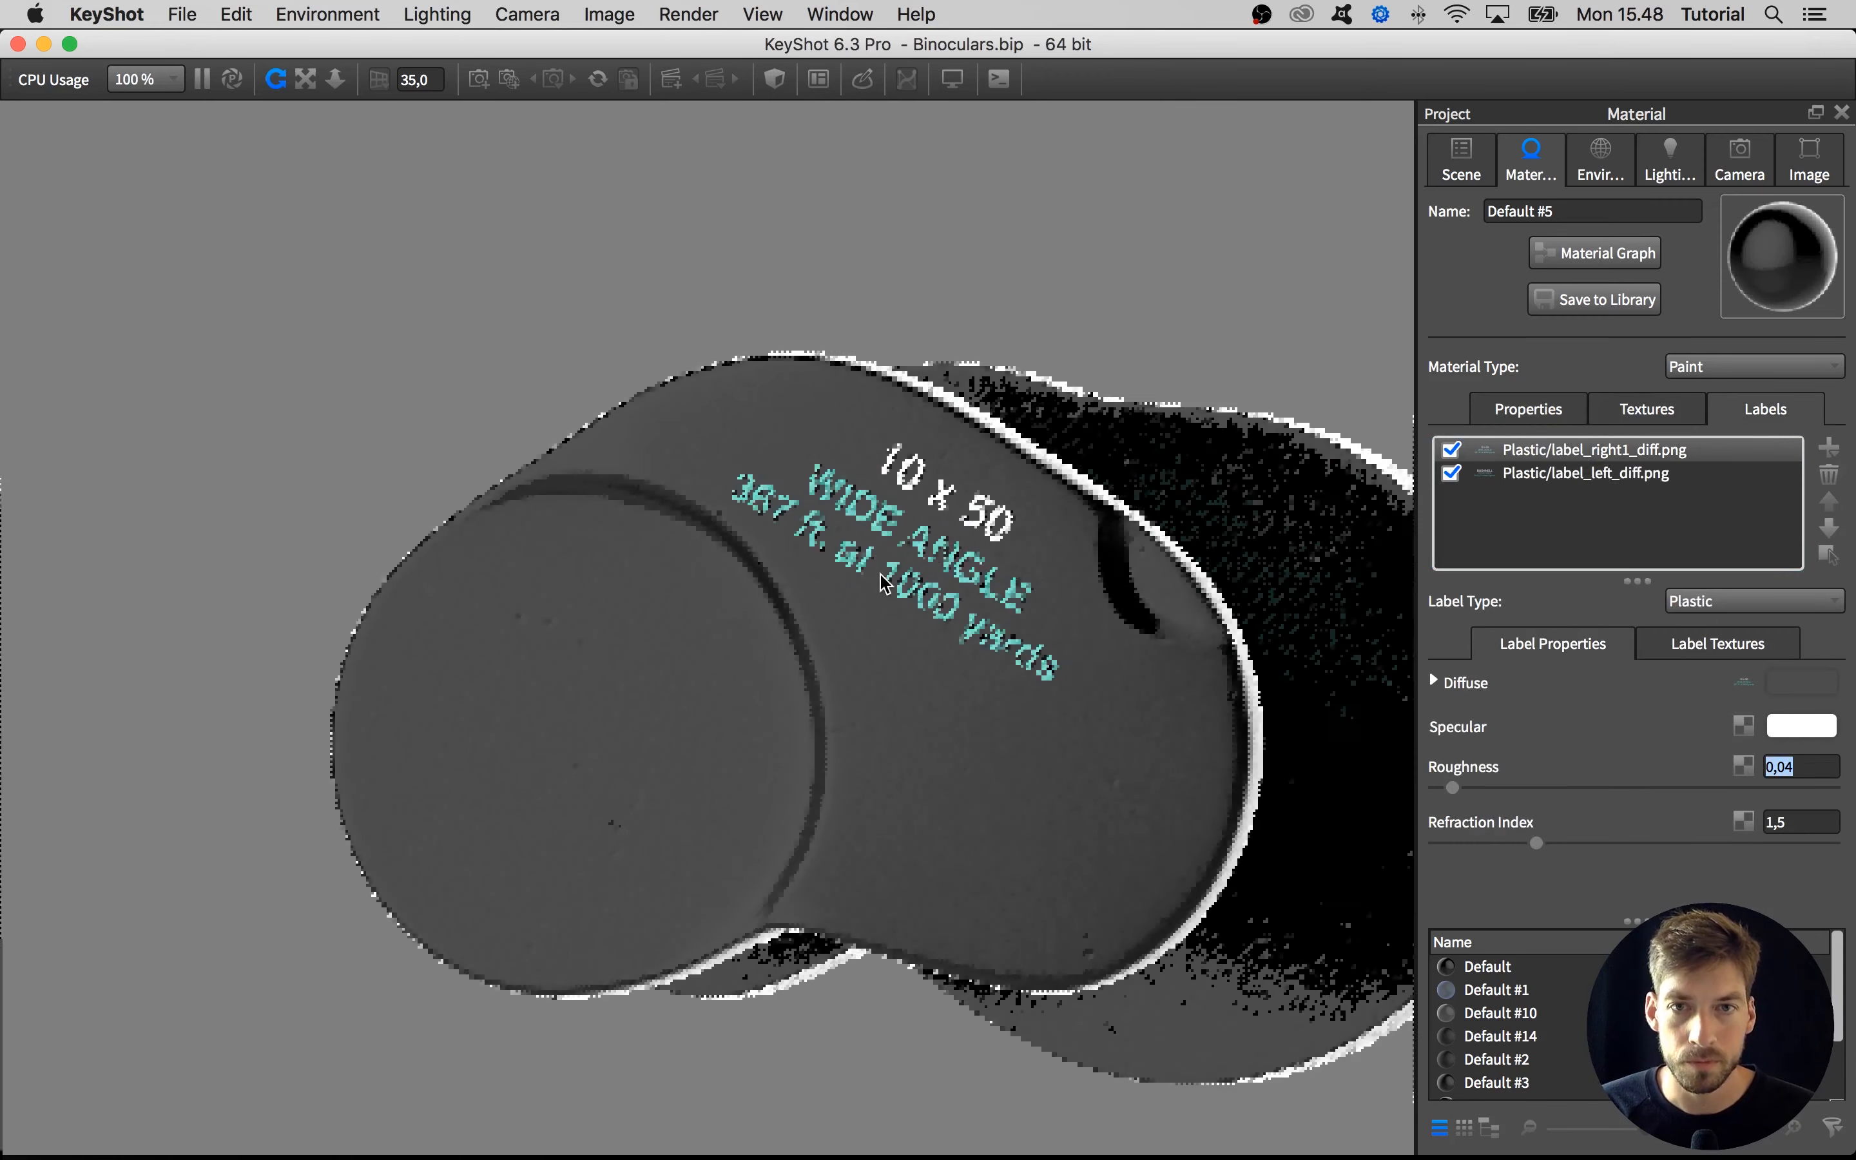
Add label_right2_diff.png from the Labels folder as a new label on the end plates' material
drag(1076, 410, 1120, 537)
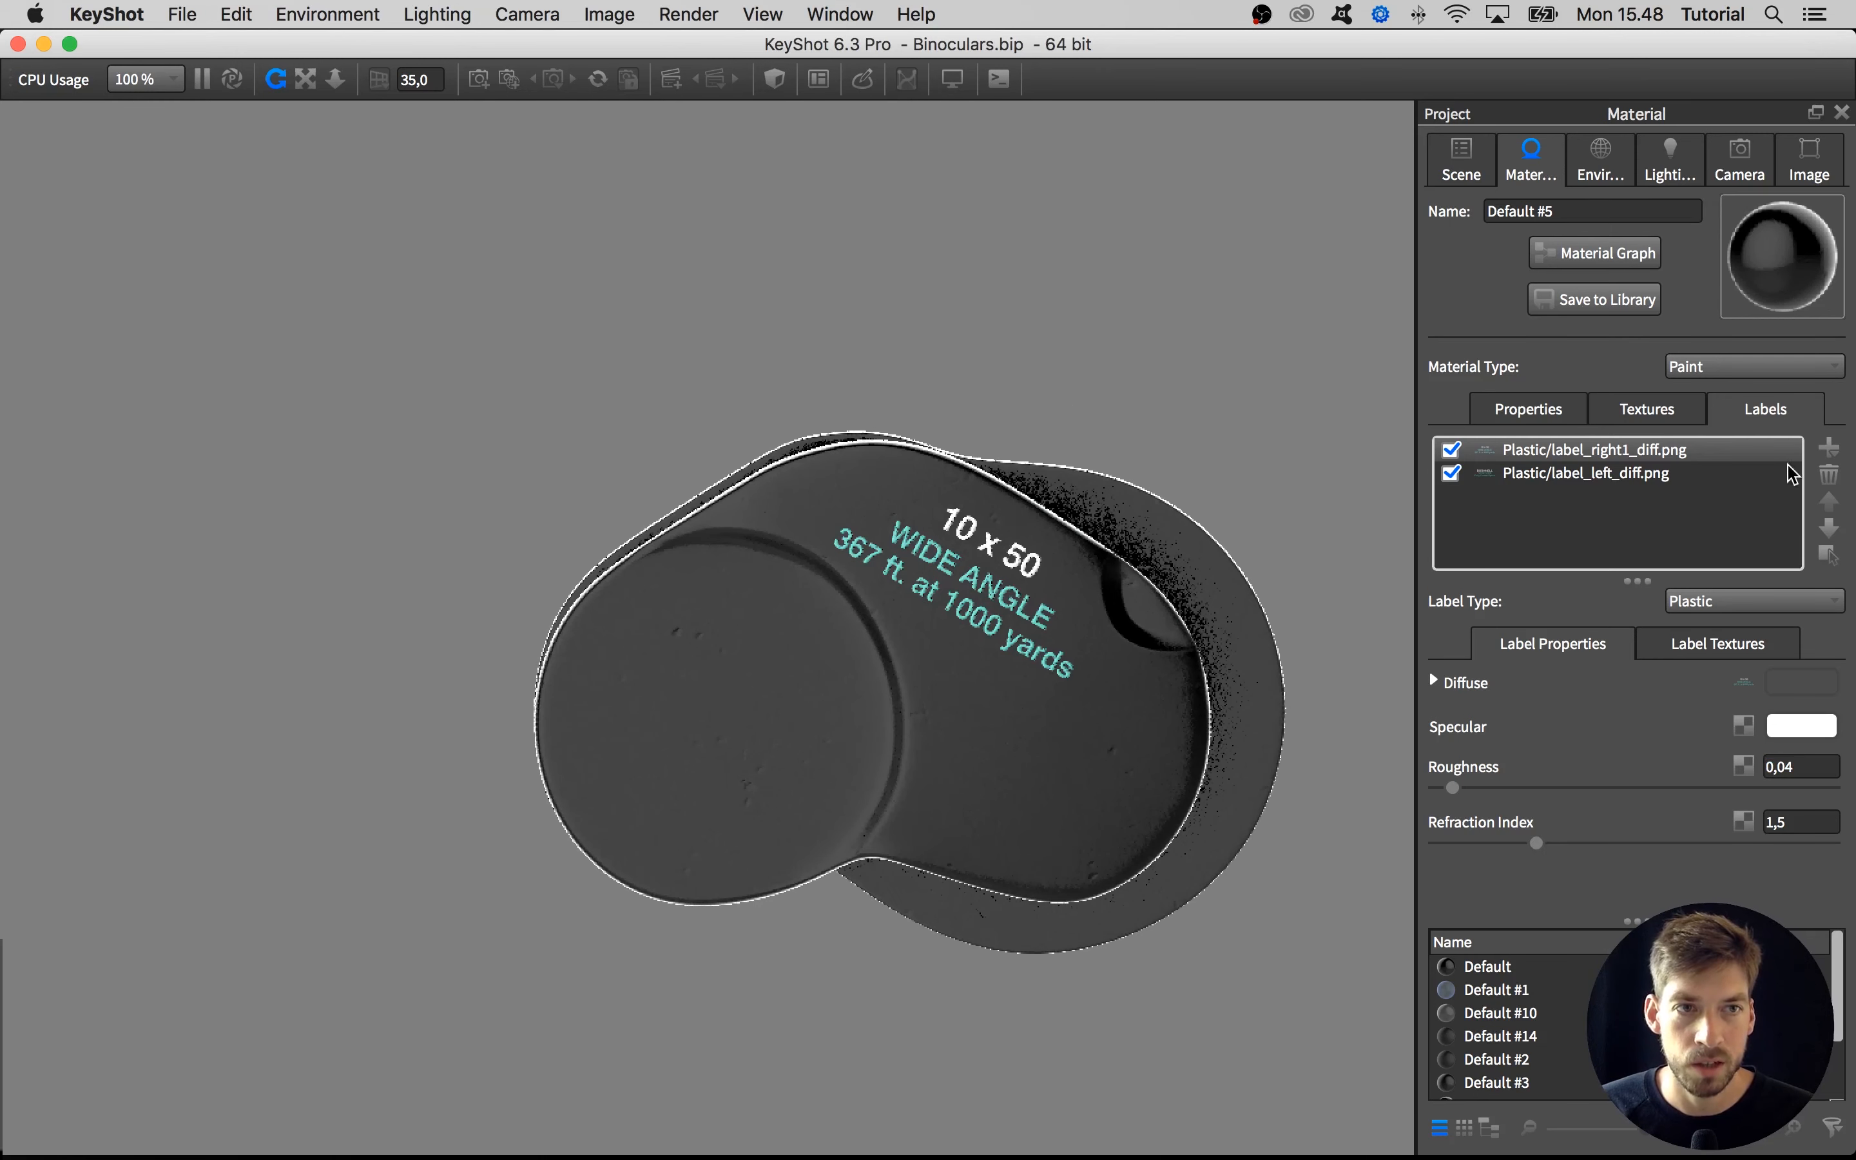
click(1825, 452)
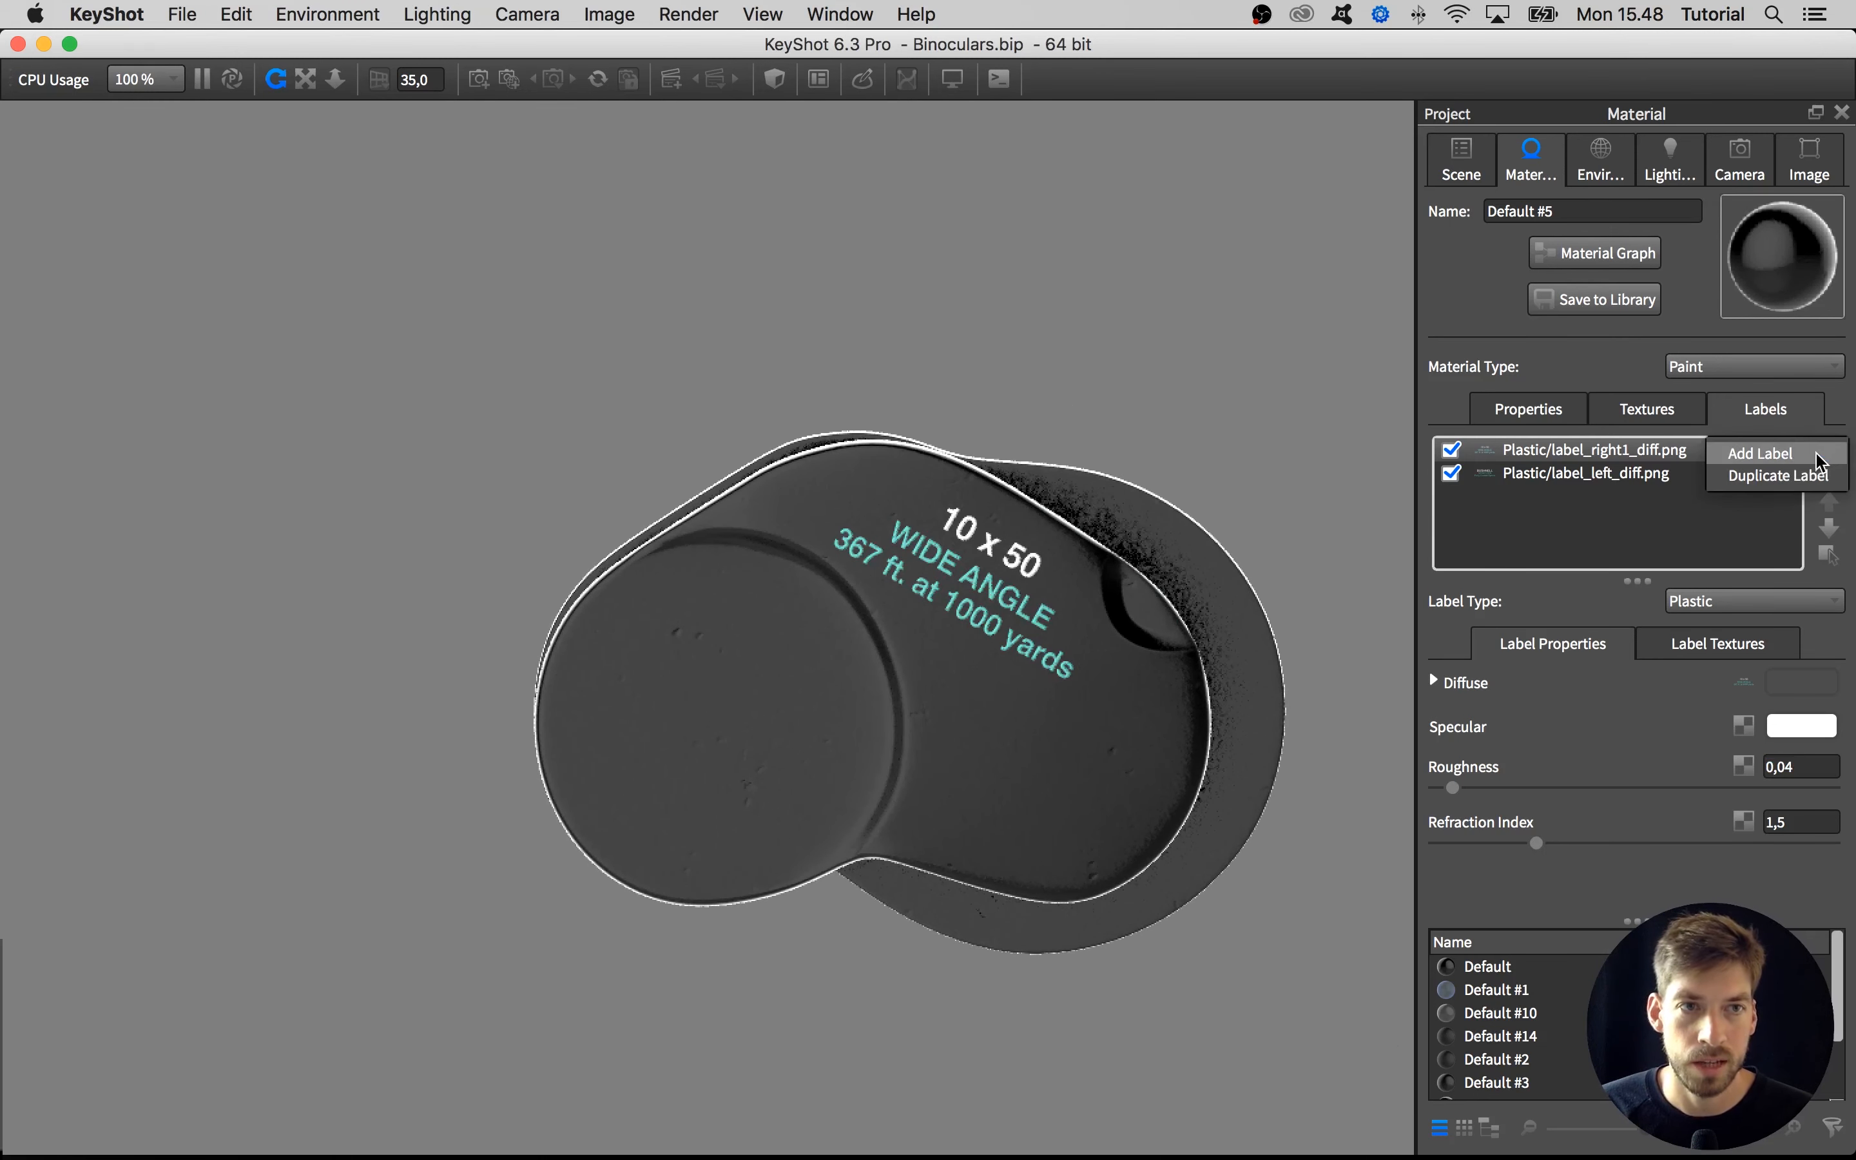
click(1819, 454)
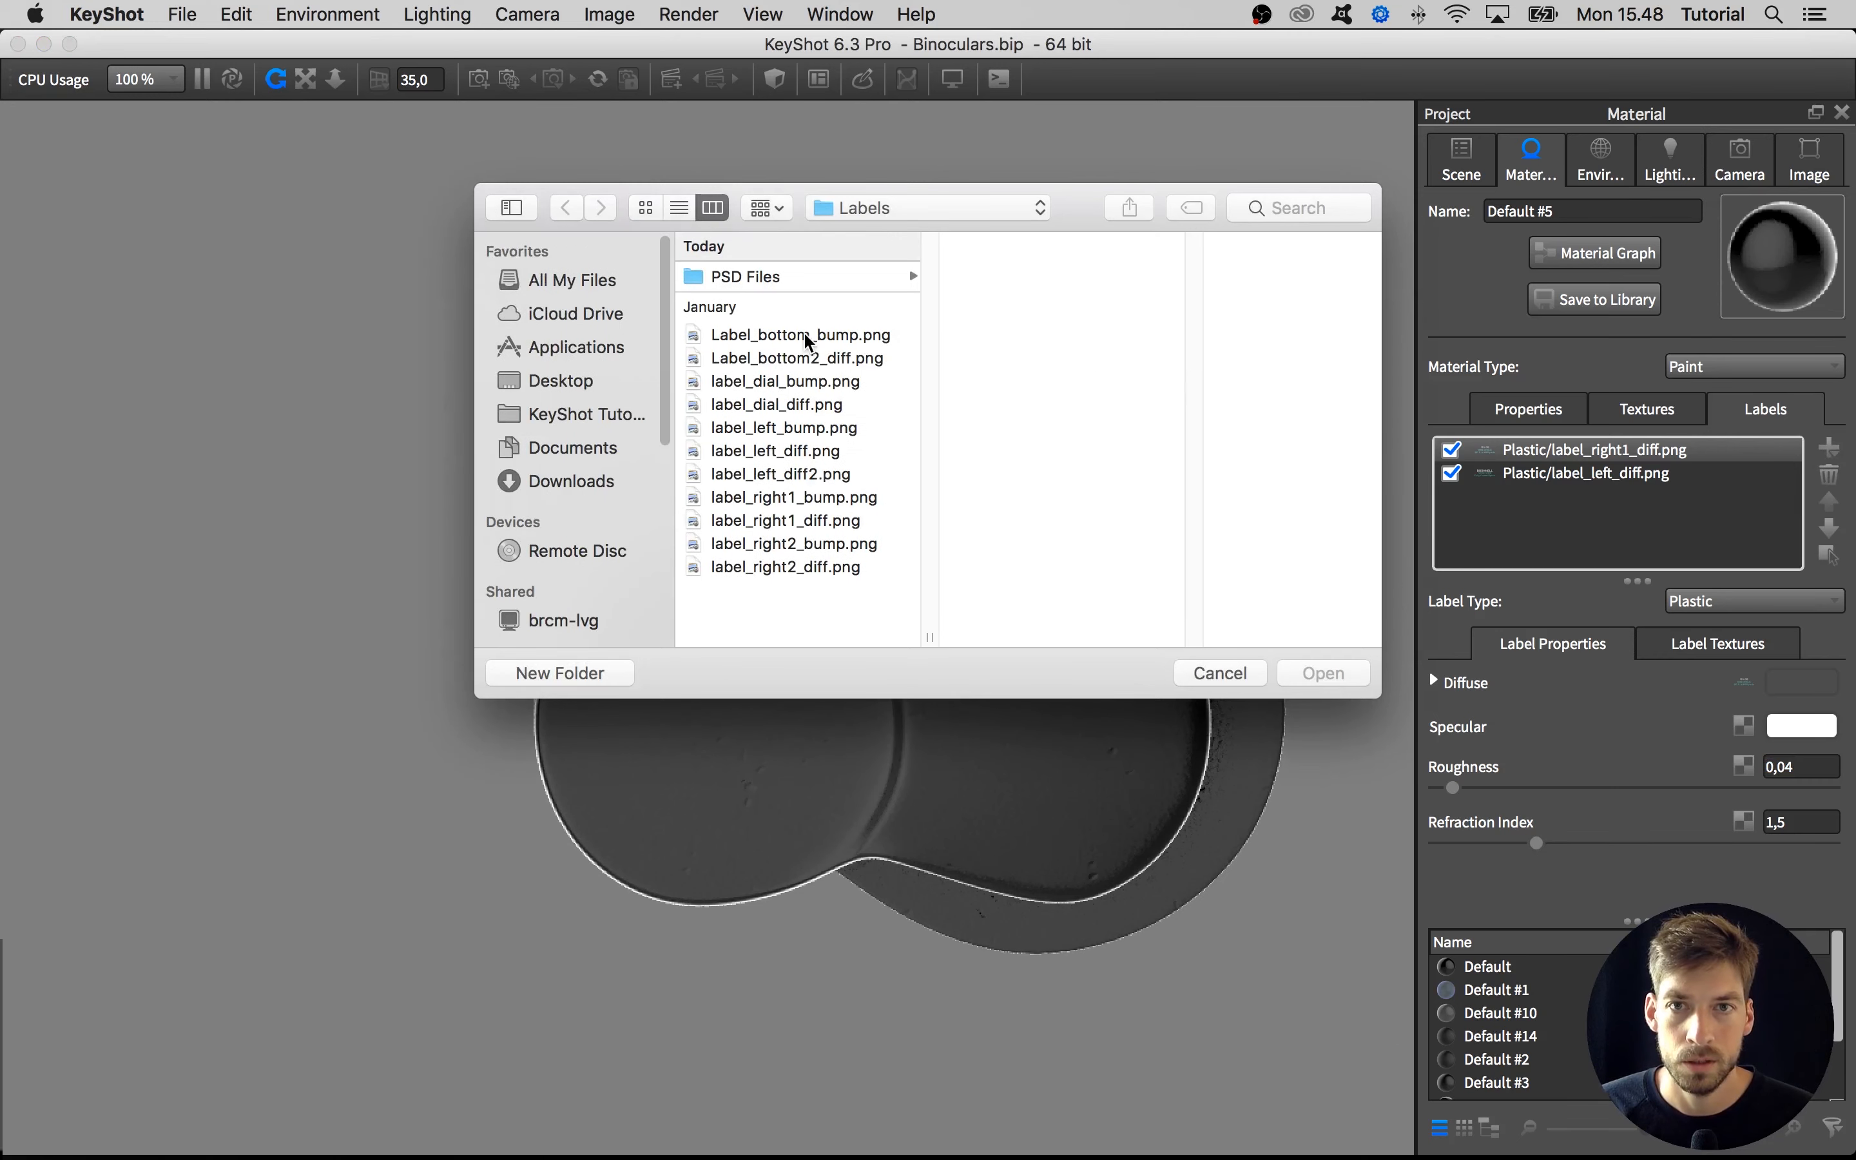
click(743, 543)
click(745, 568)
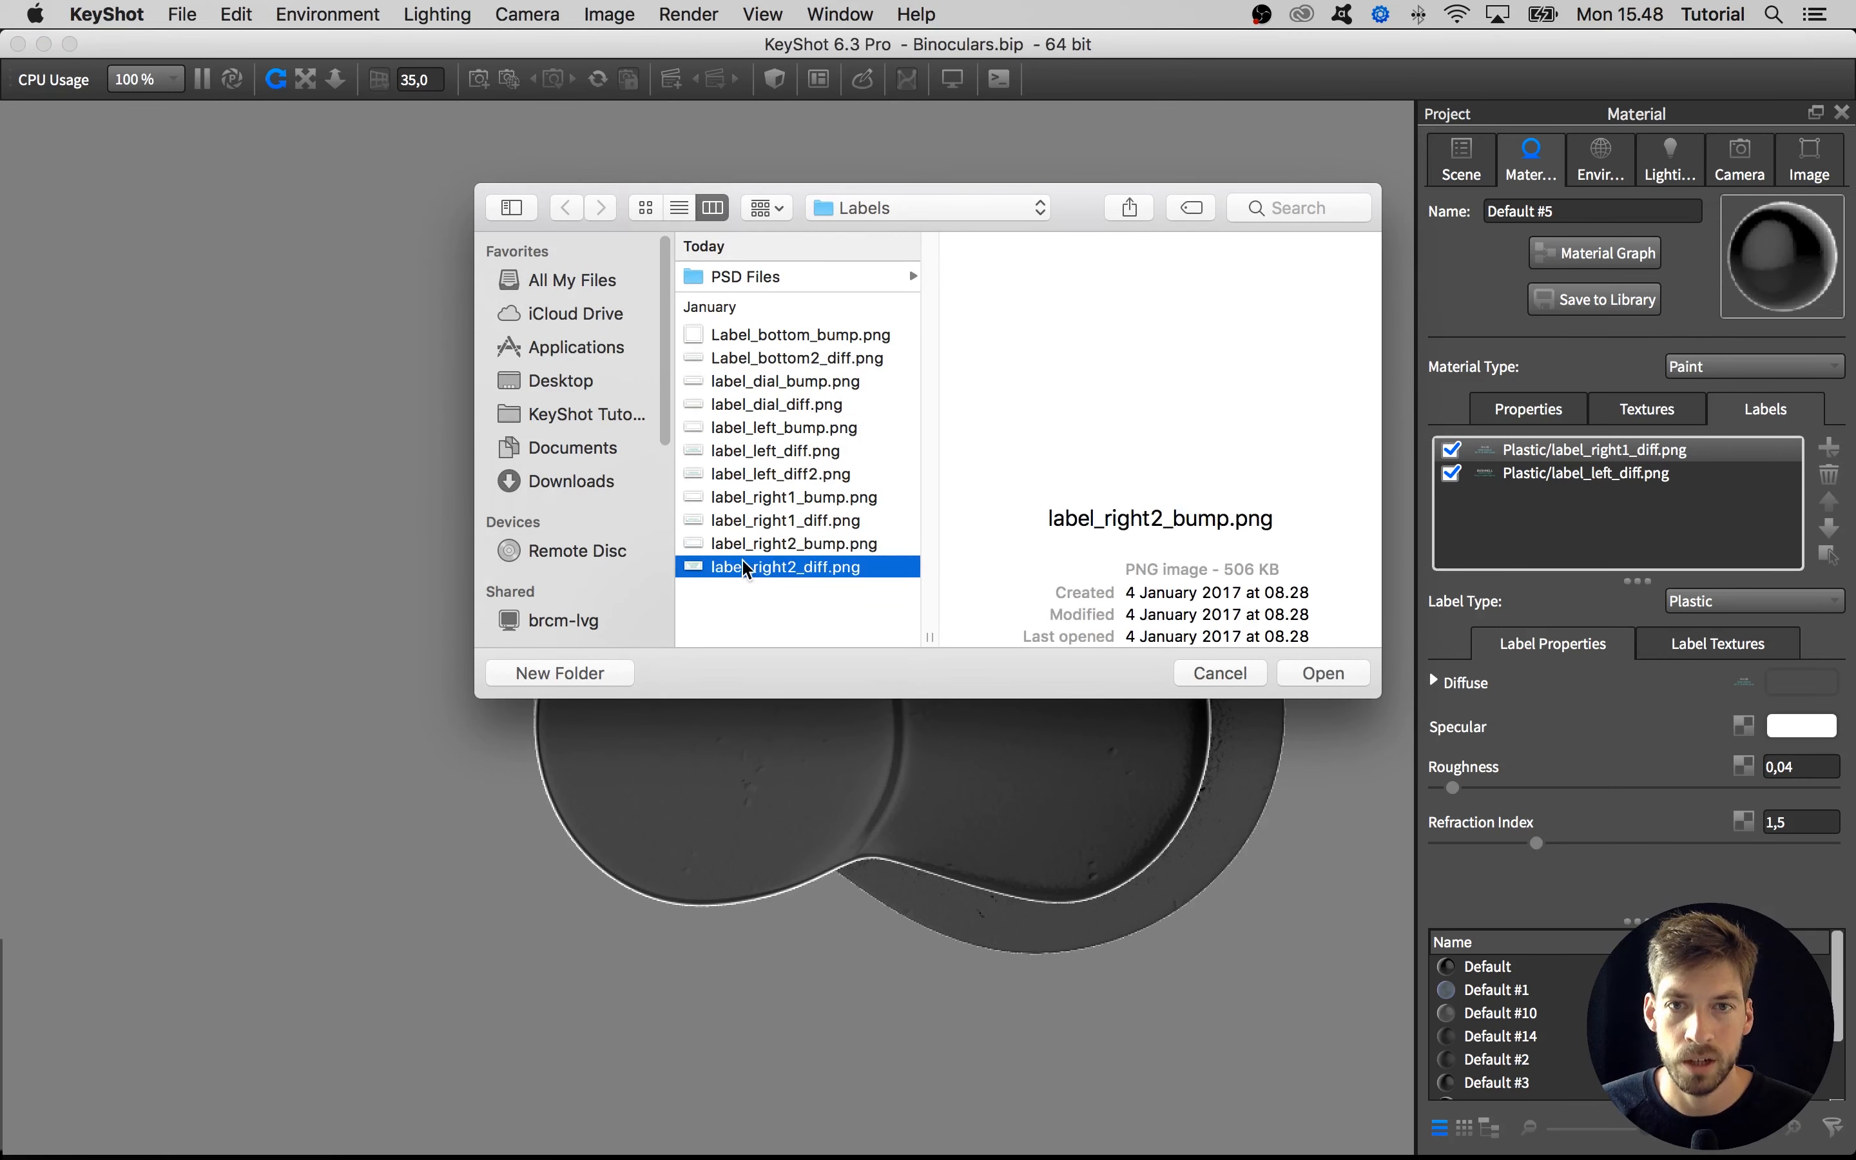
click(1316, 673)
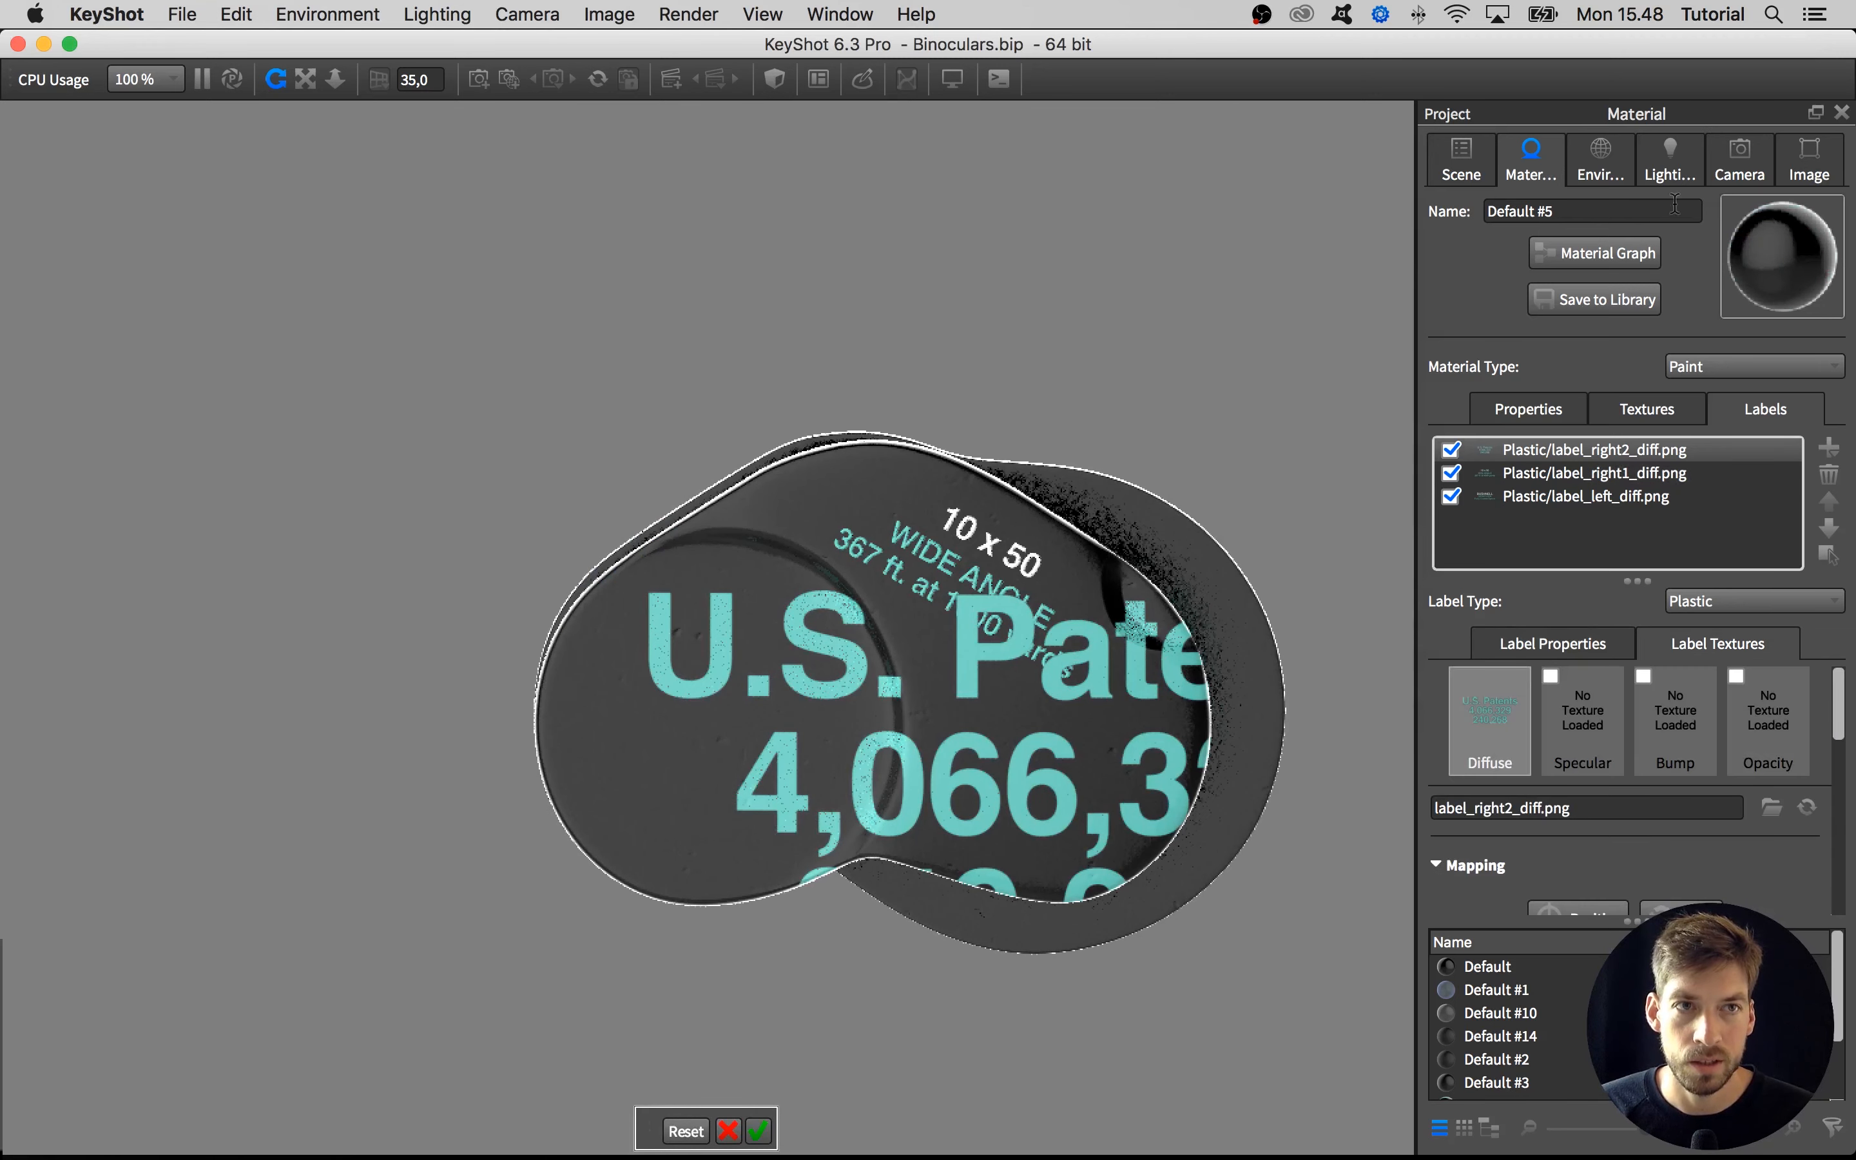
Place the U.S. Patents label on the end plate that carries the 10 x 50 text
click(1739, 160)
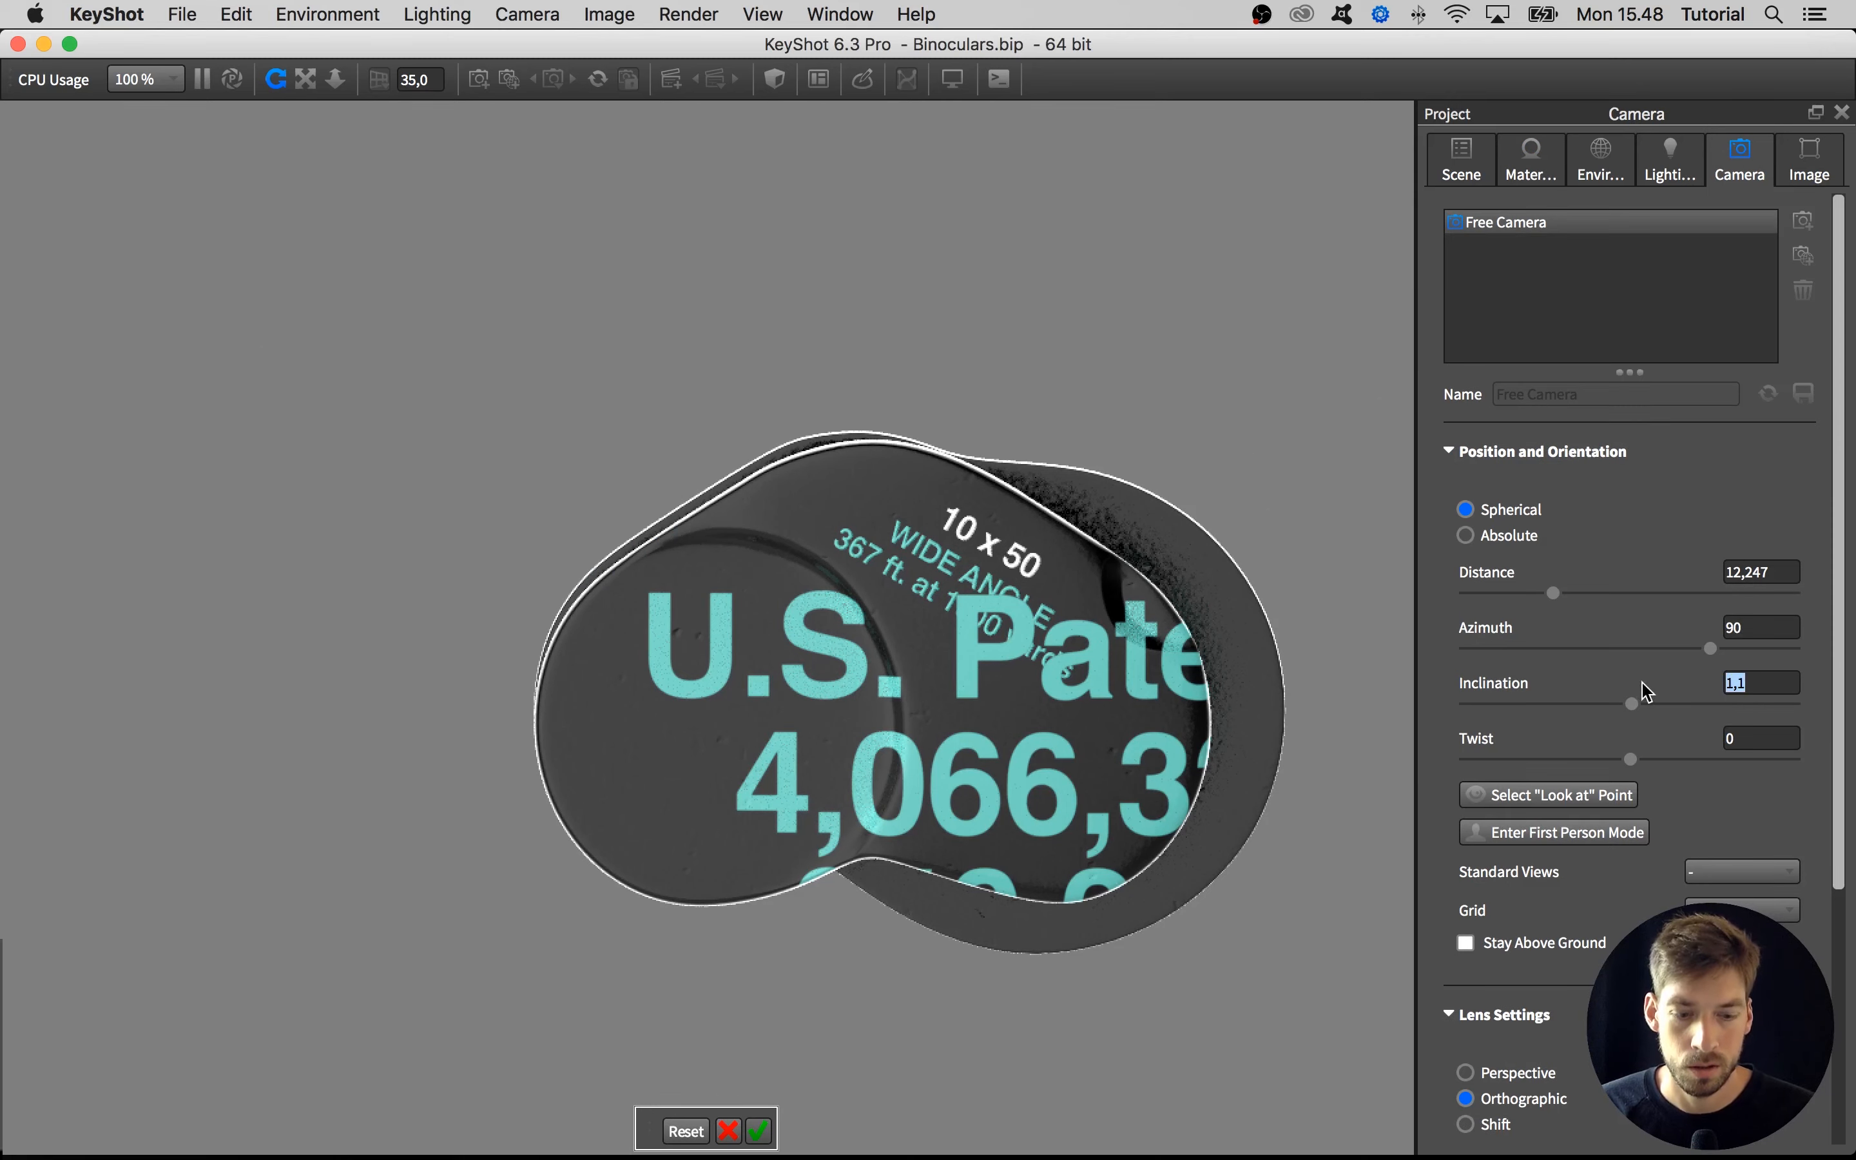
drag(1309, 621, 904, 592)
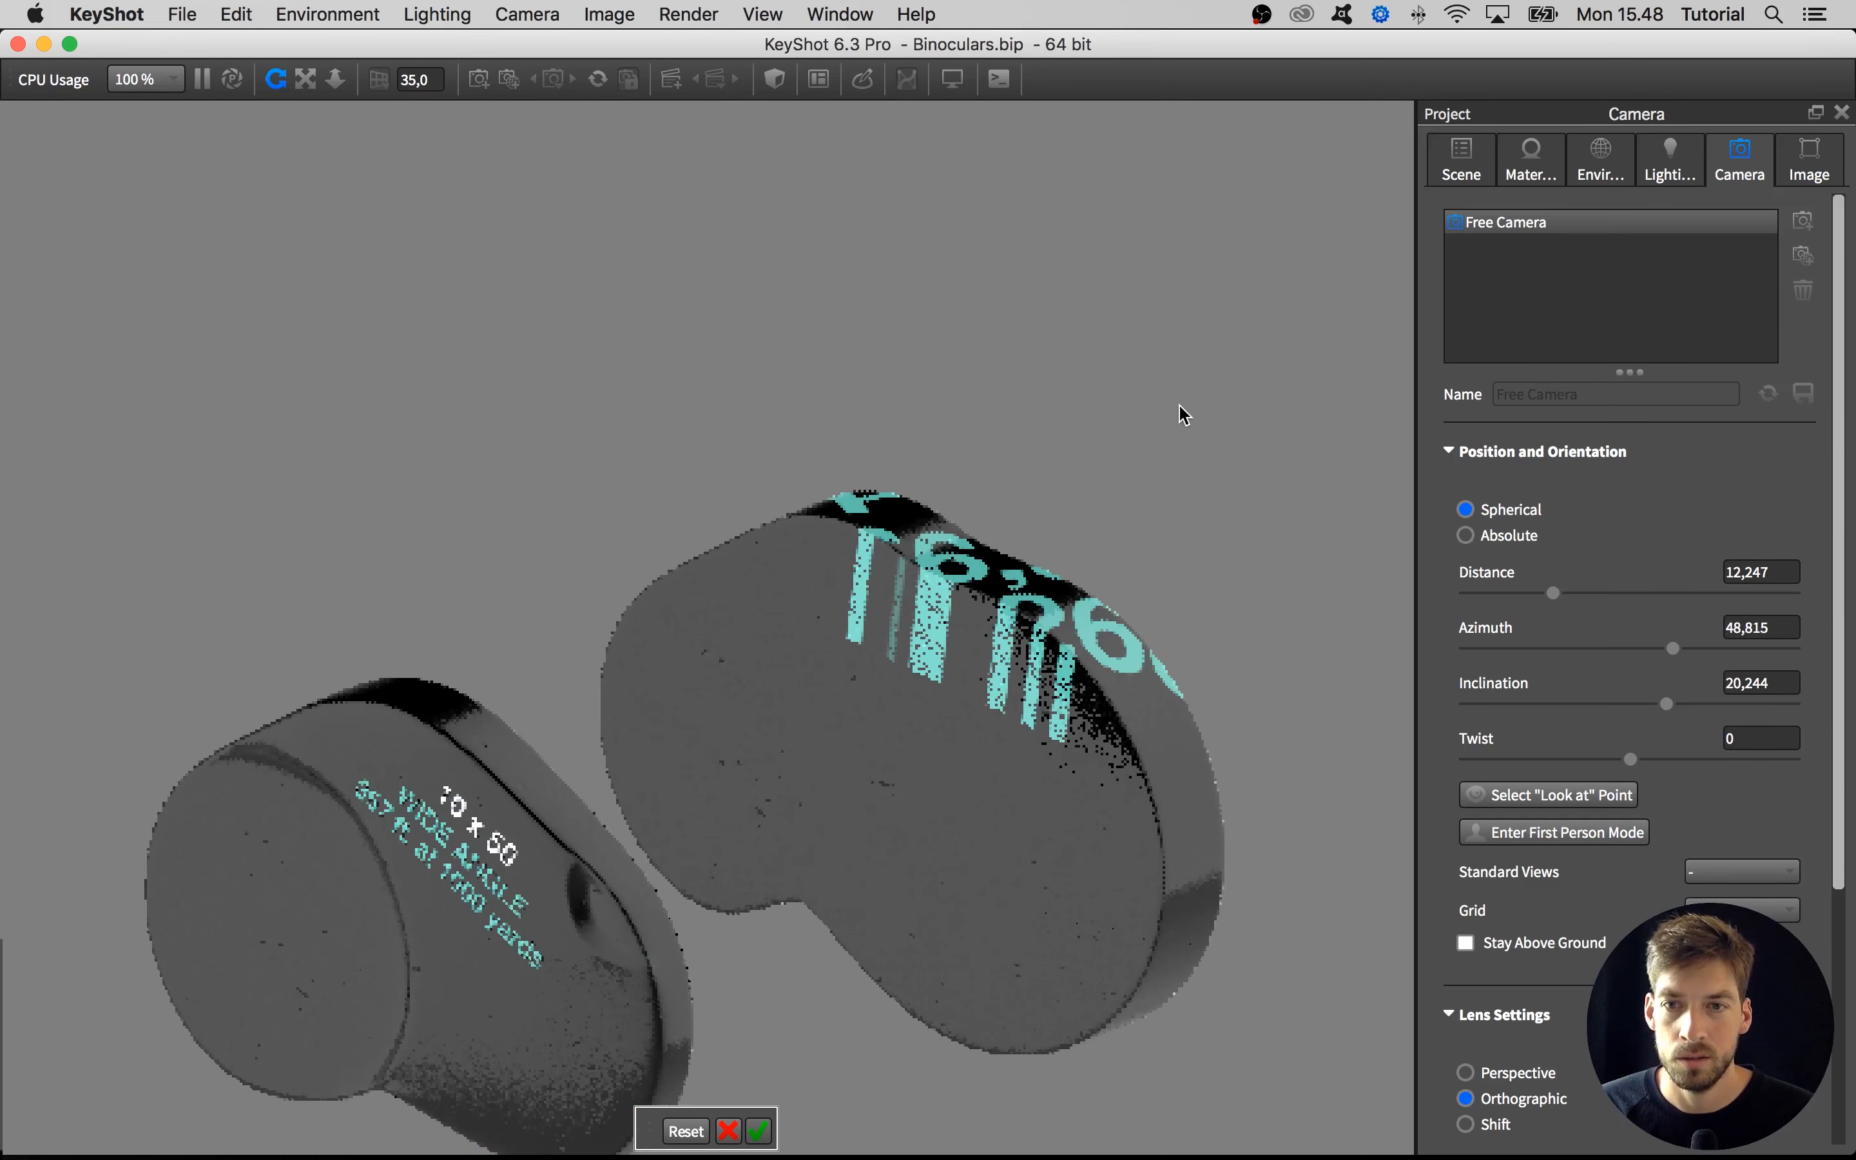
click(520, 1010)
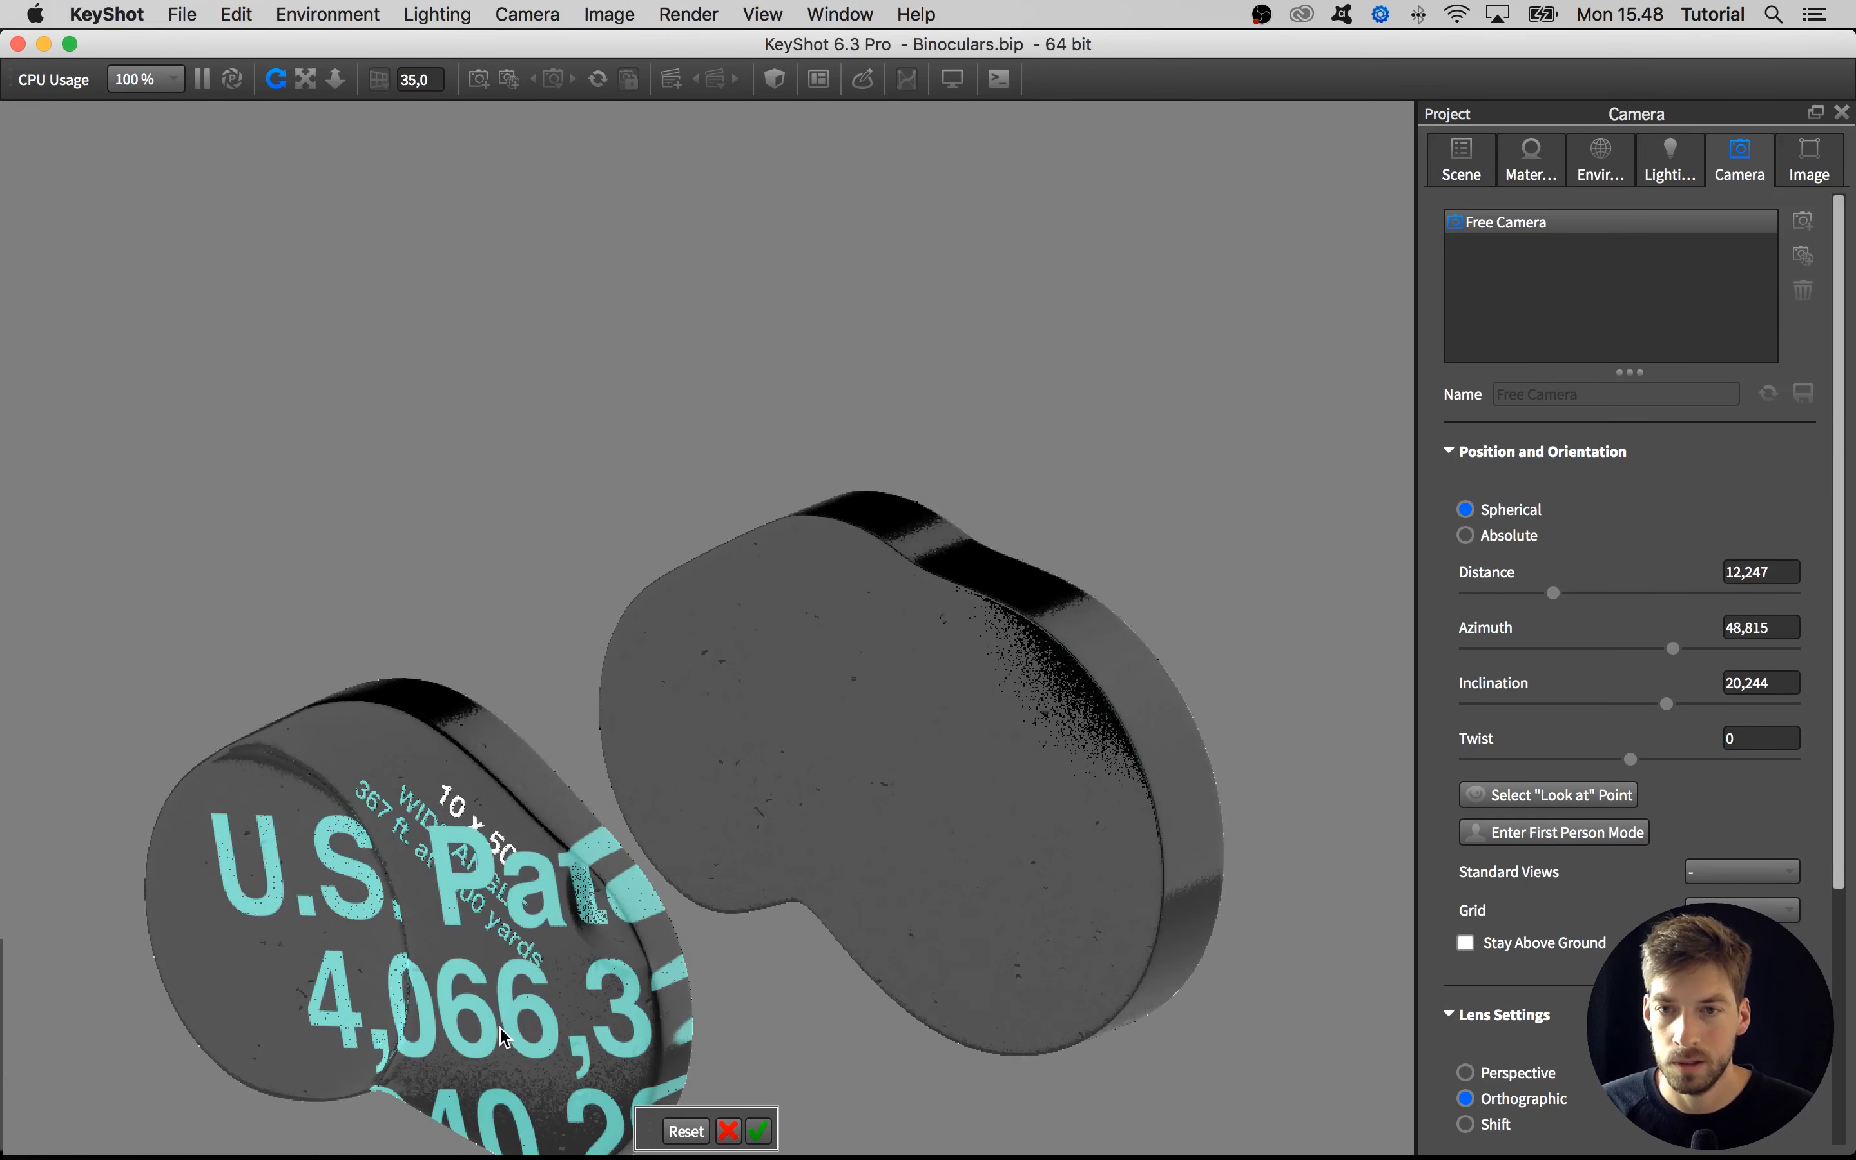
click(499, 1027)
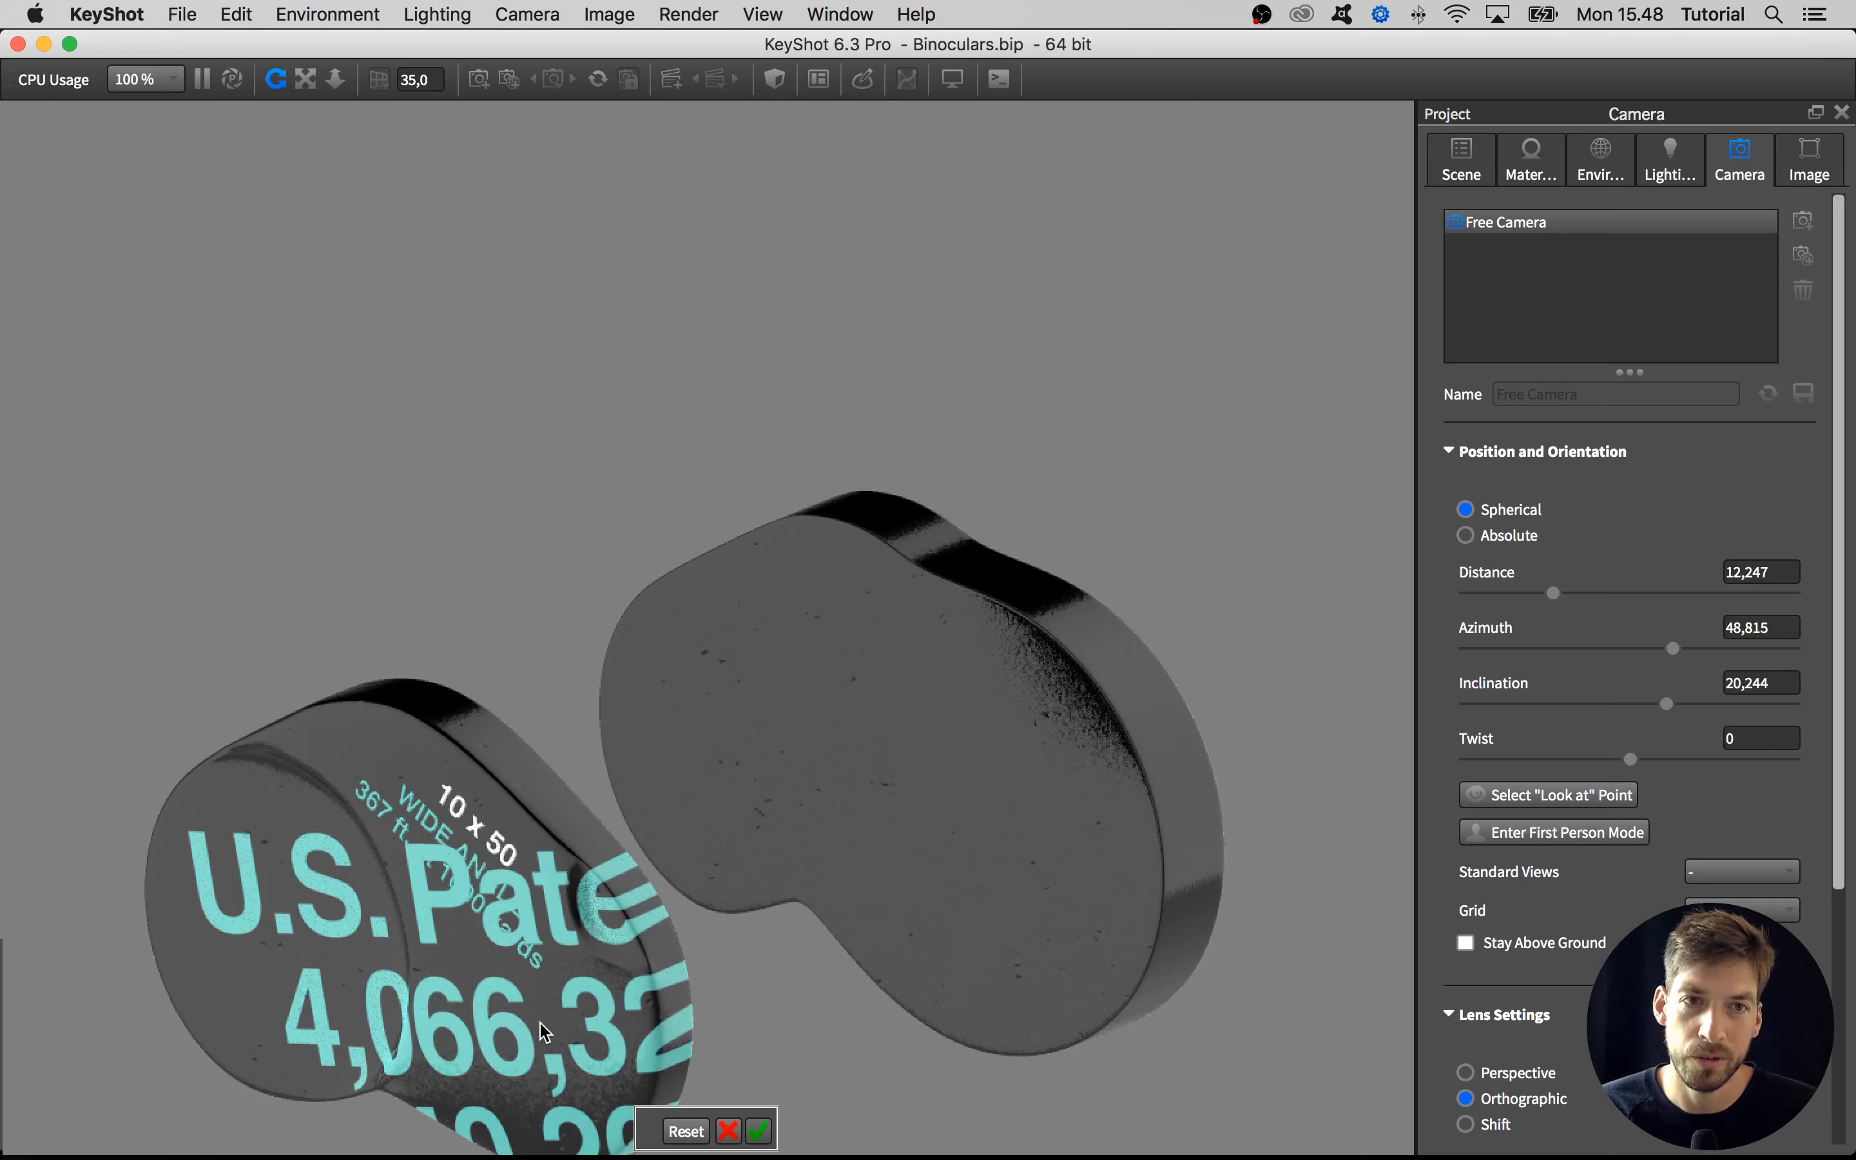
drag(696, 1014, 1072, 909)
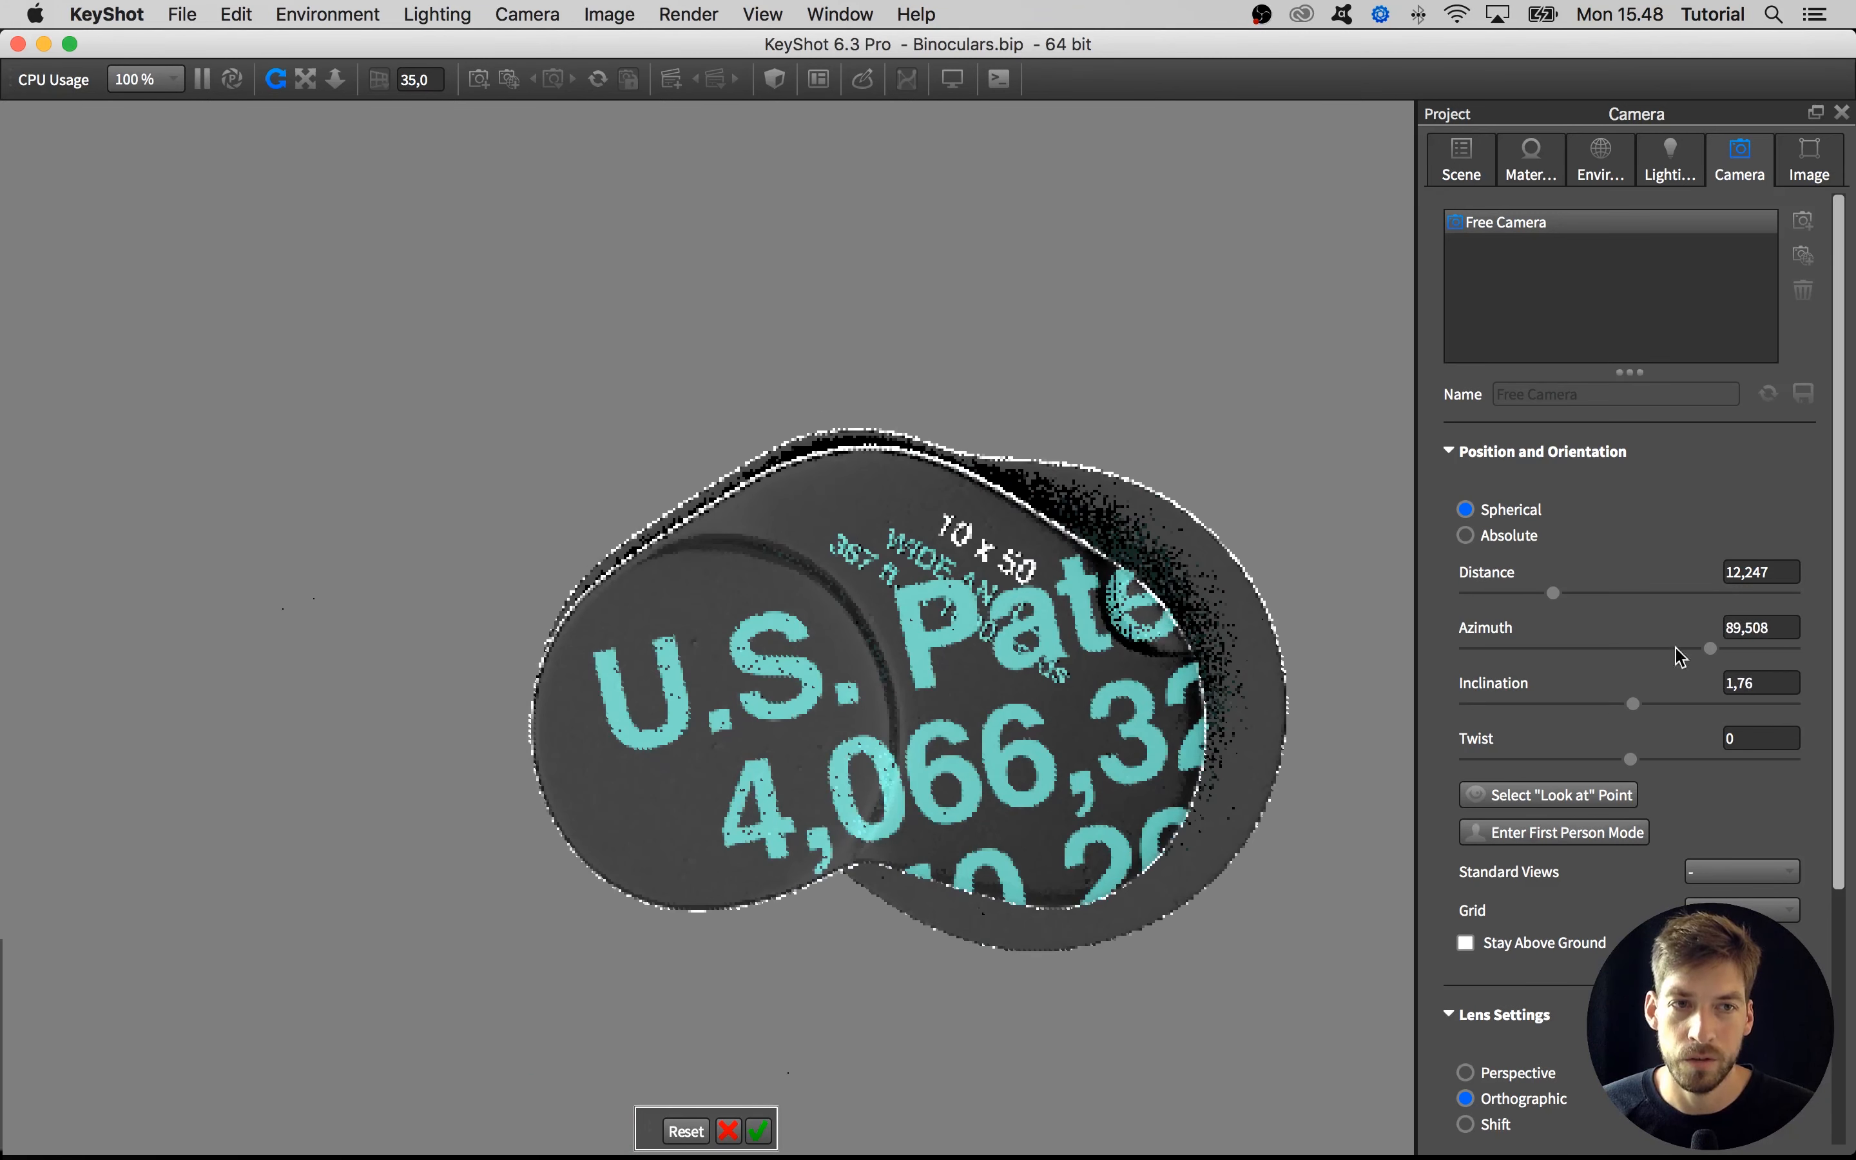
Set the camera azimuth to 90 and the inclination to 0 to face the end plate straight on
click(1756, 627)
text(90)
key(Return)
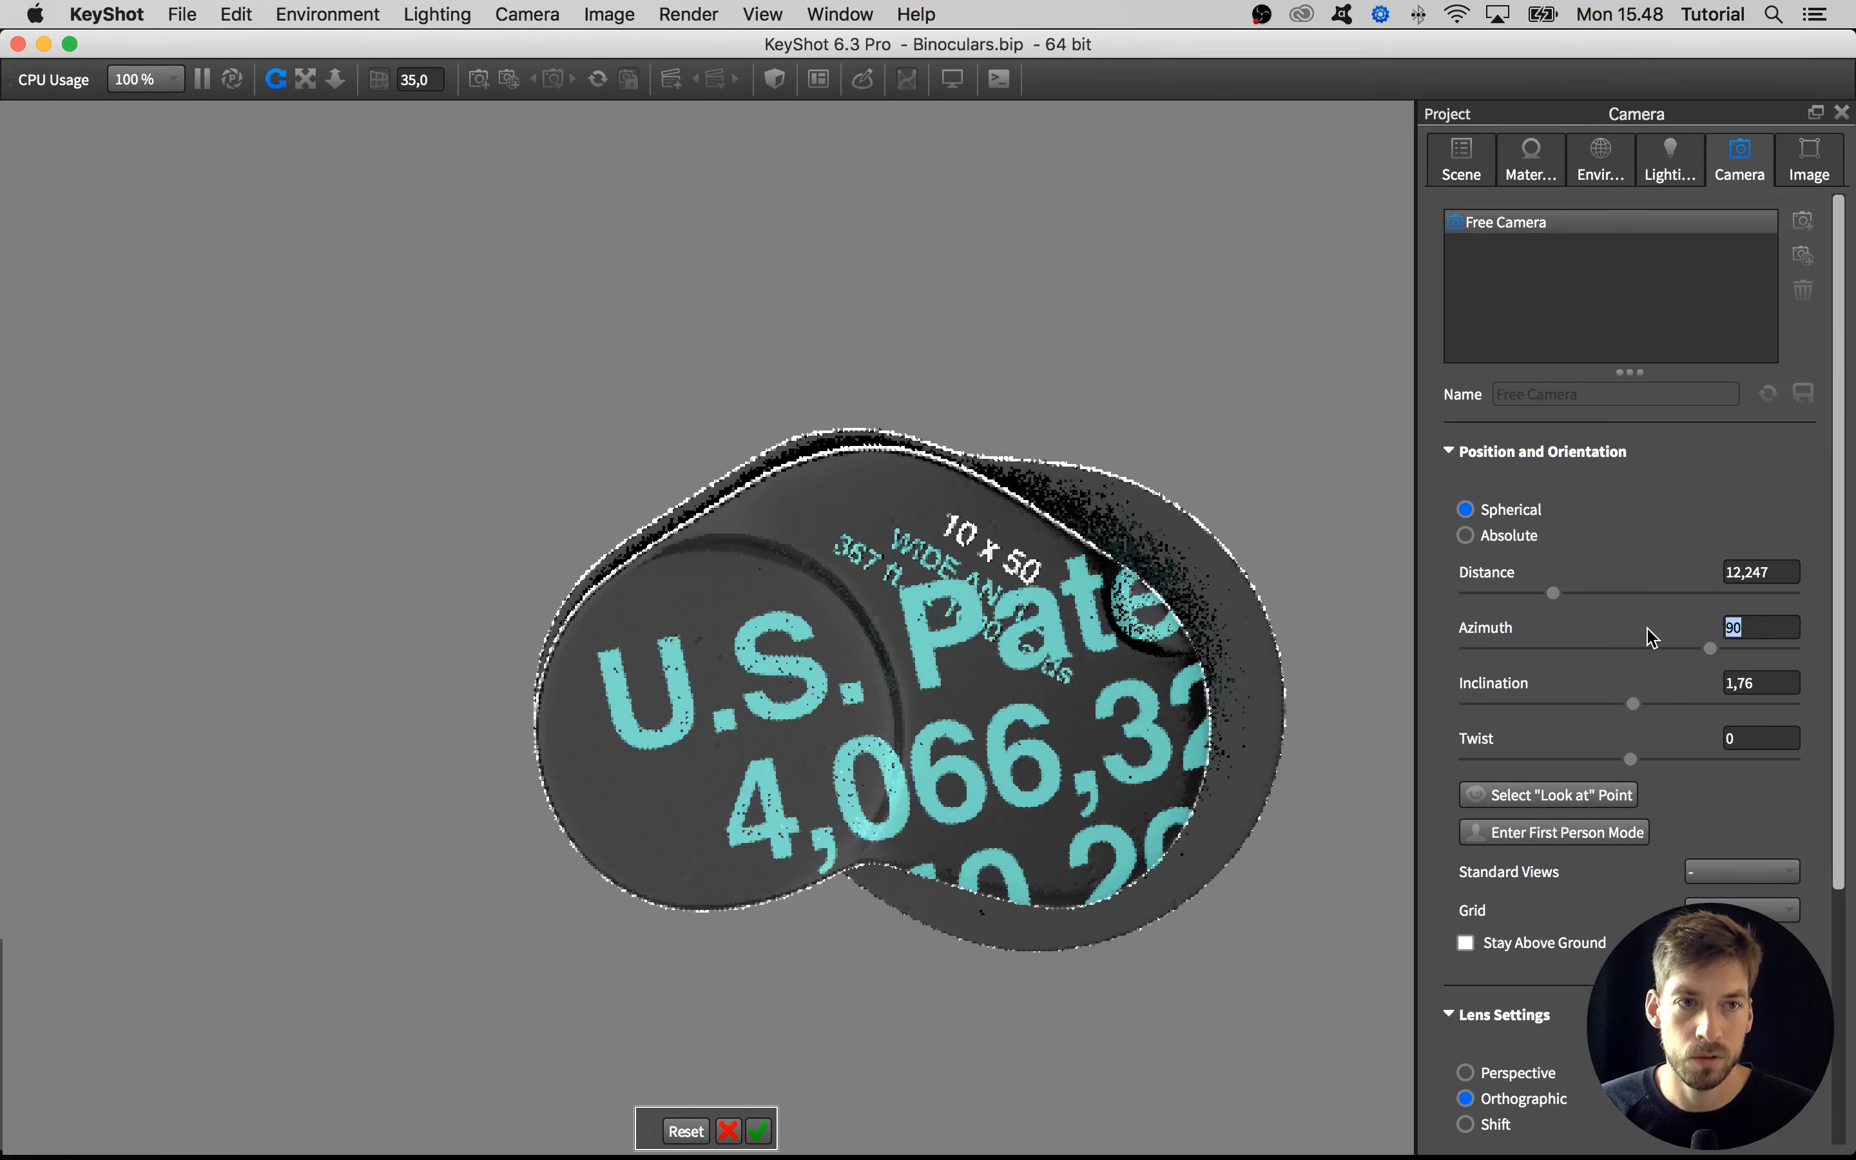
key(Tab)
text(0)
key(Return)
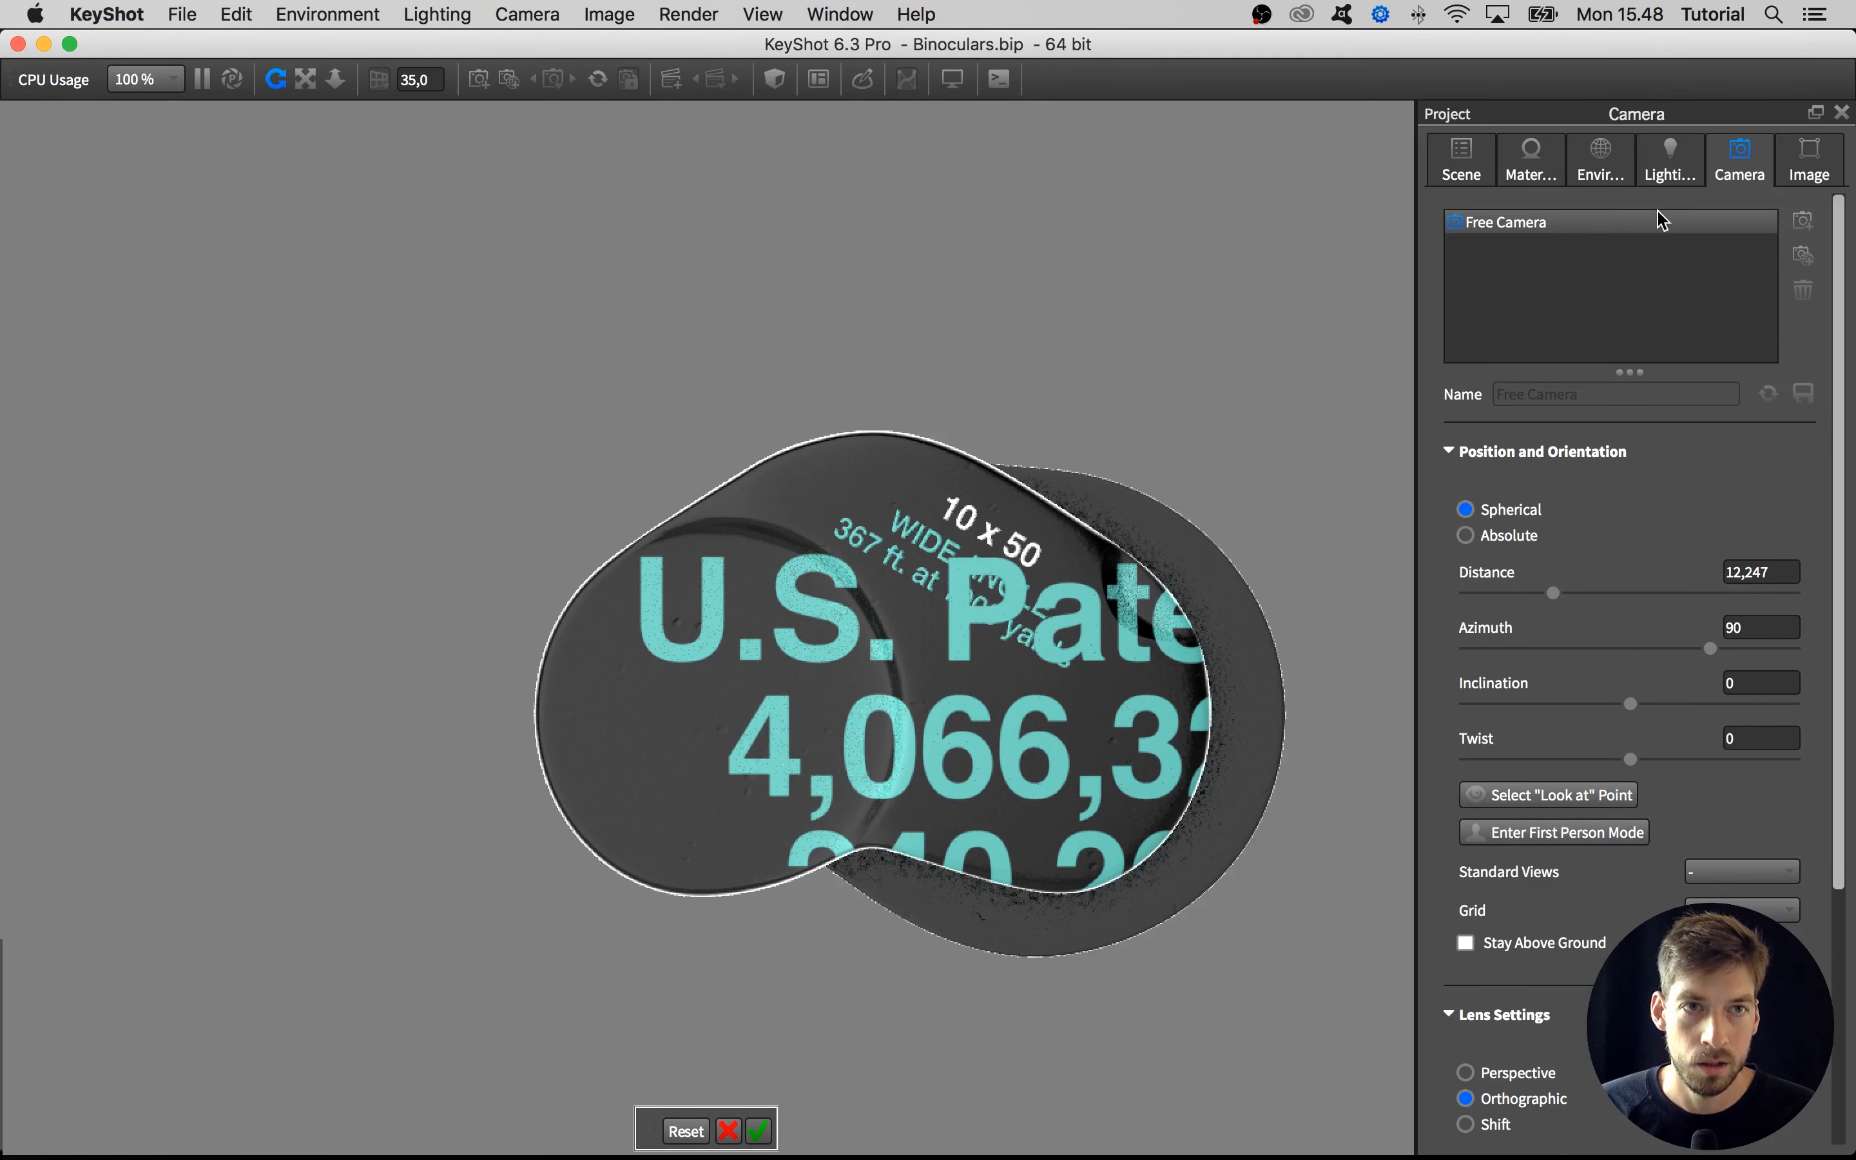
Return to the material settings and set the U.S. Patents label's scale to 0.25
click(1615, 170)
click(1668, 165)
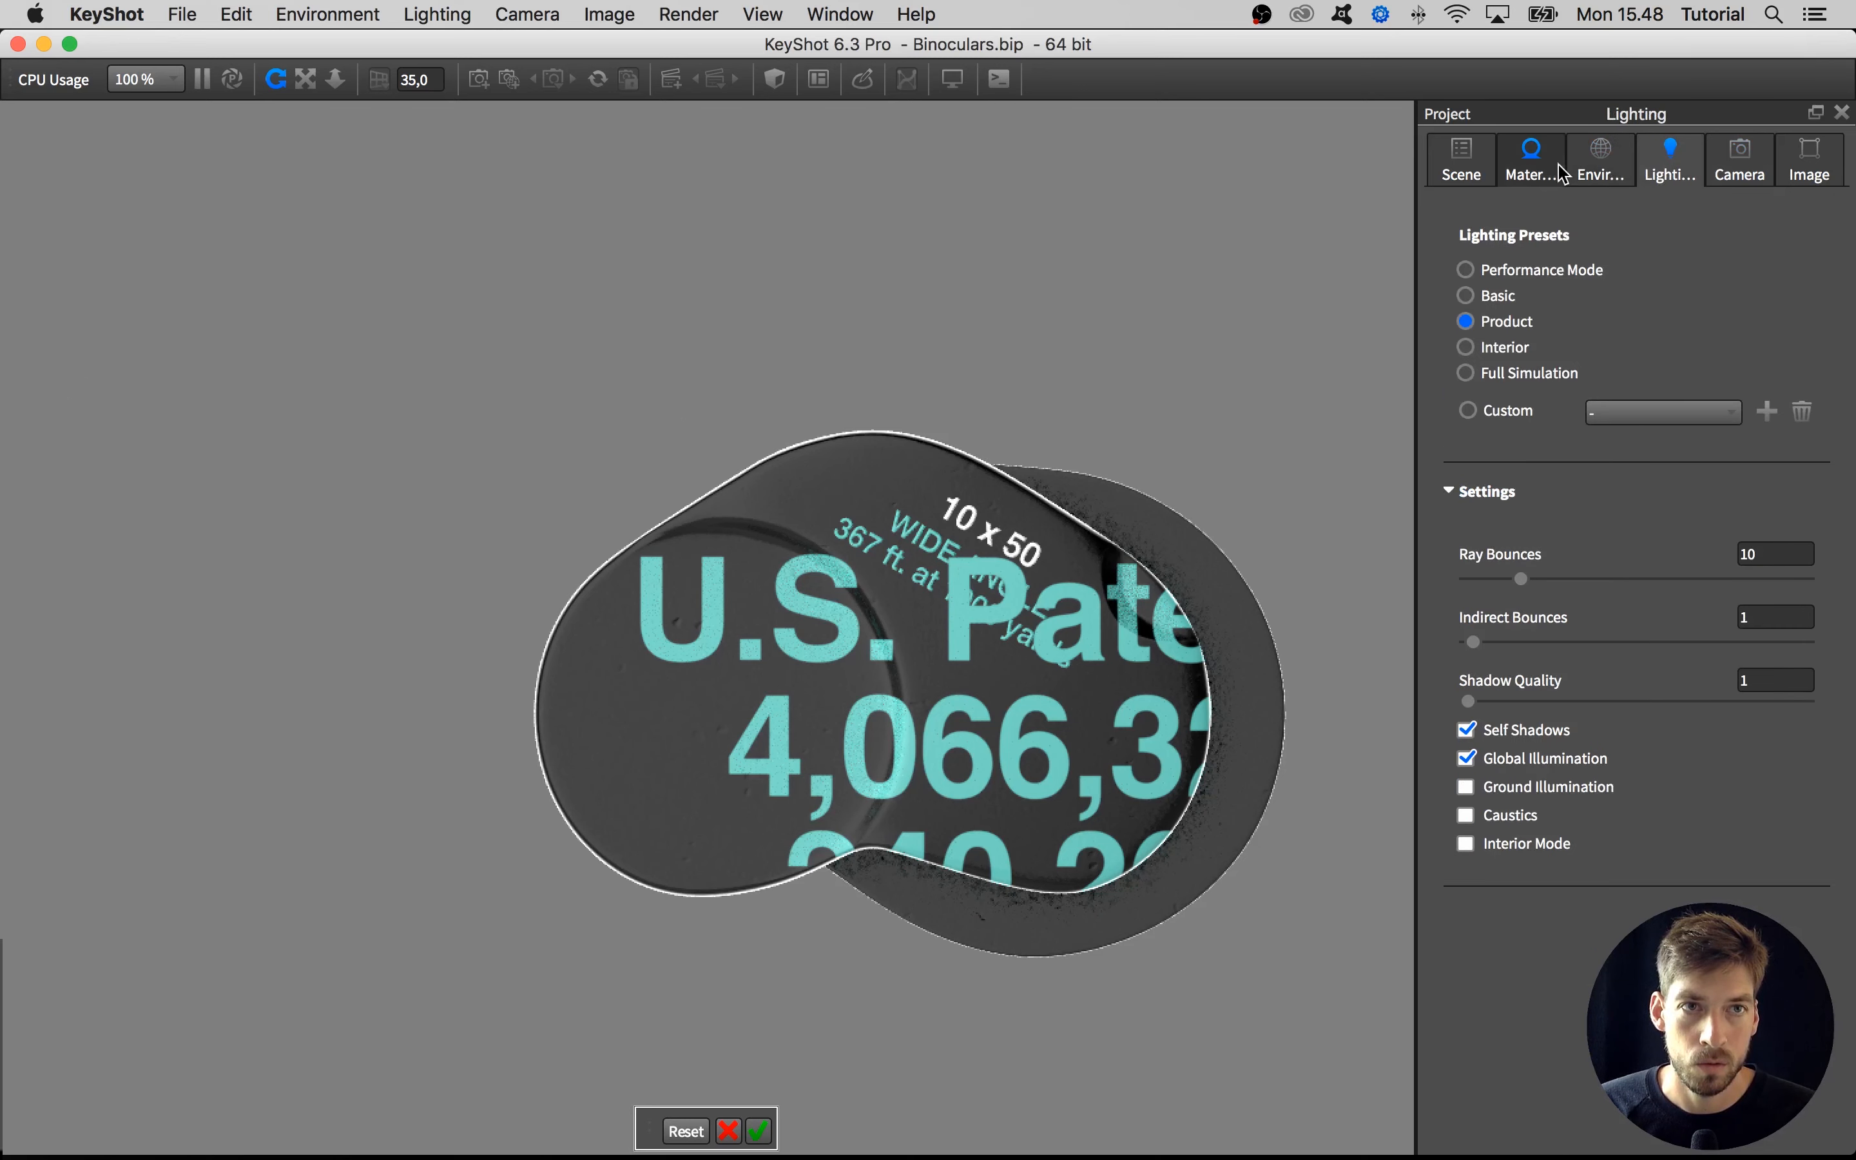
click(1555, 170)
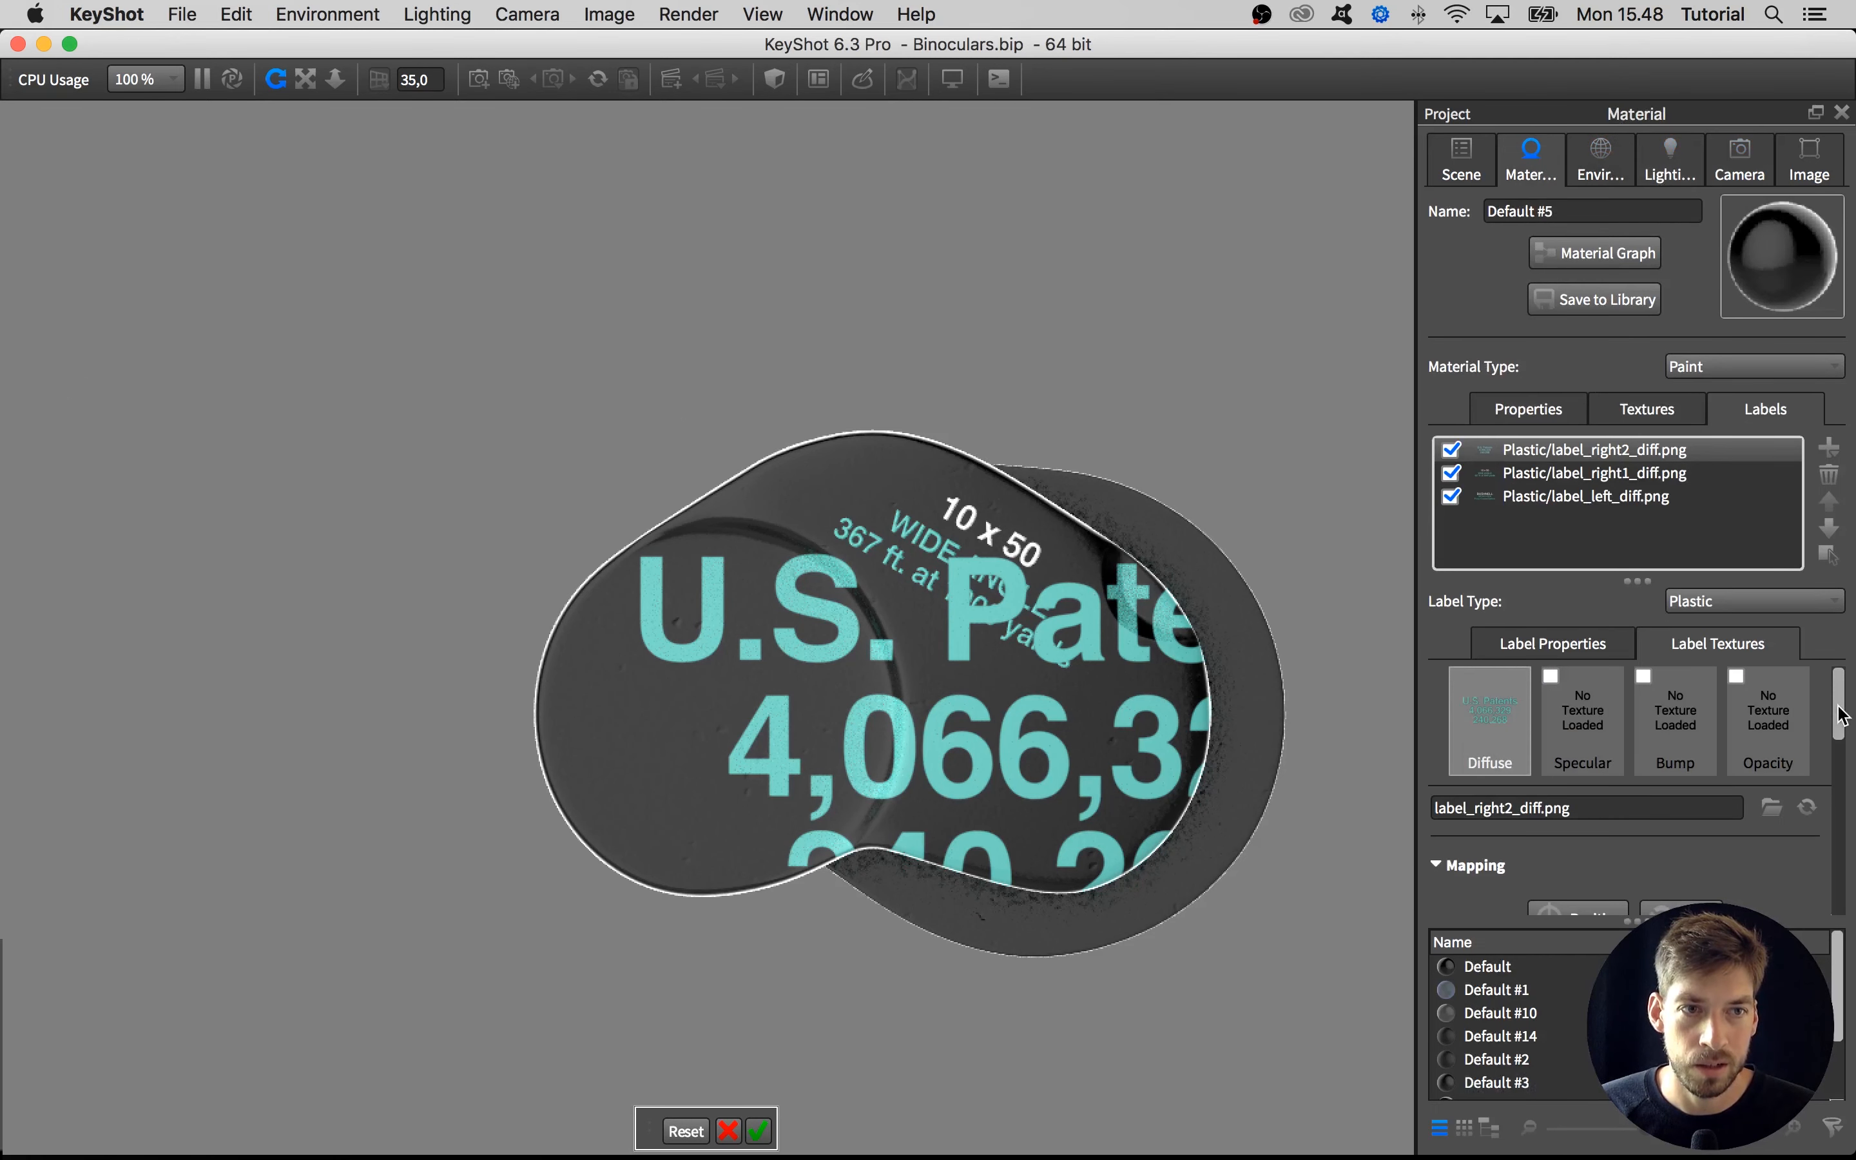
scroll(1811, 759, down, 3)
double_click(1781, 773)
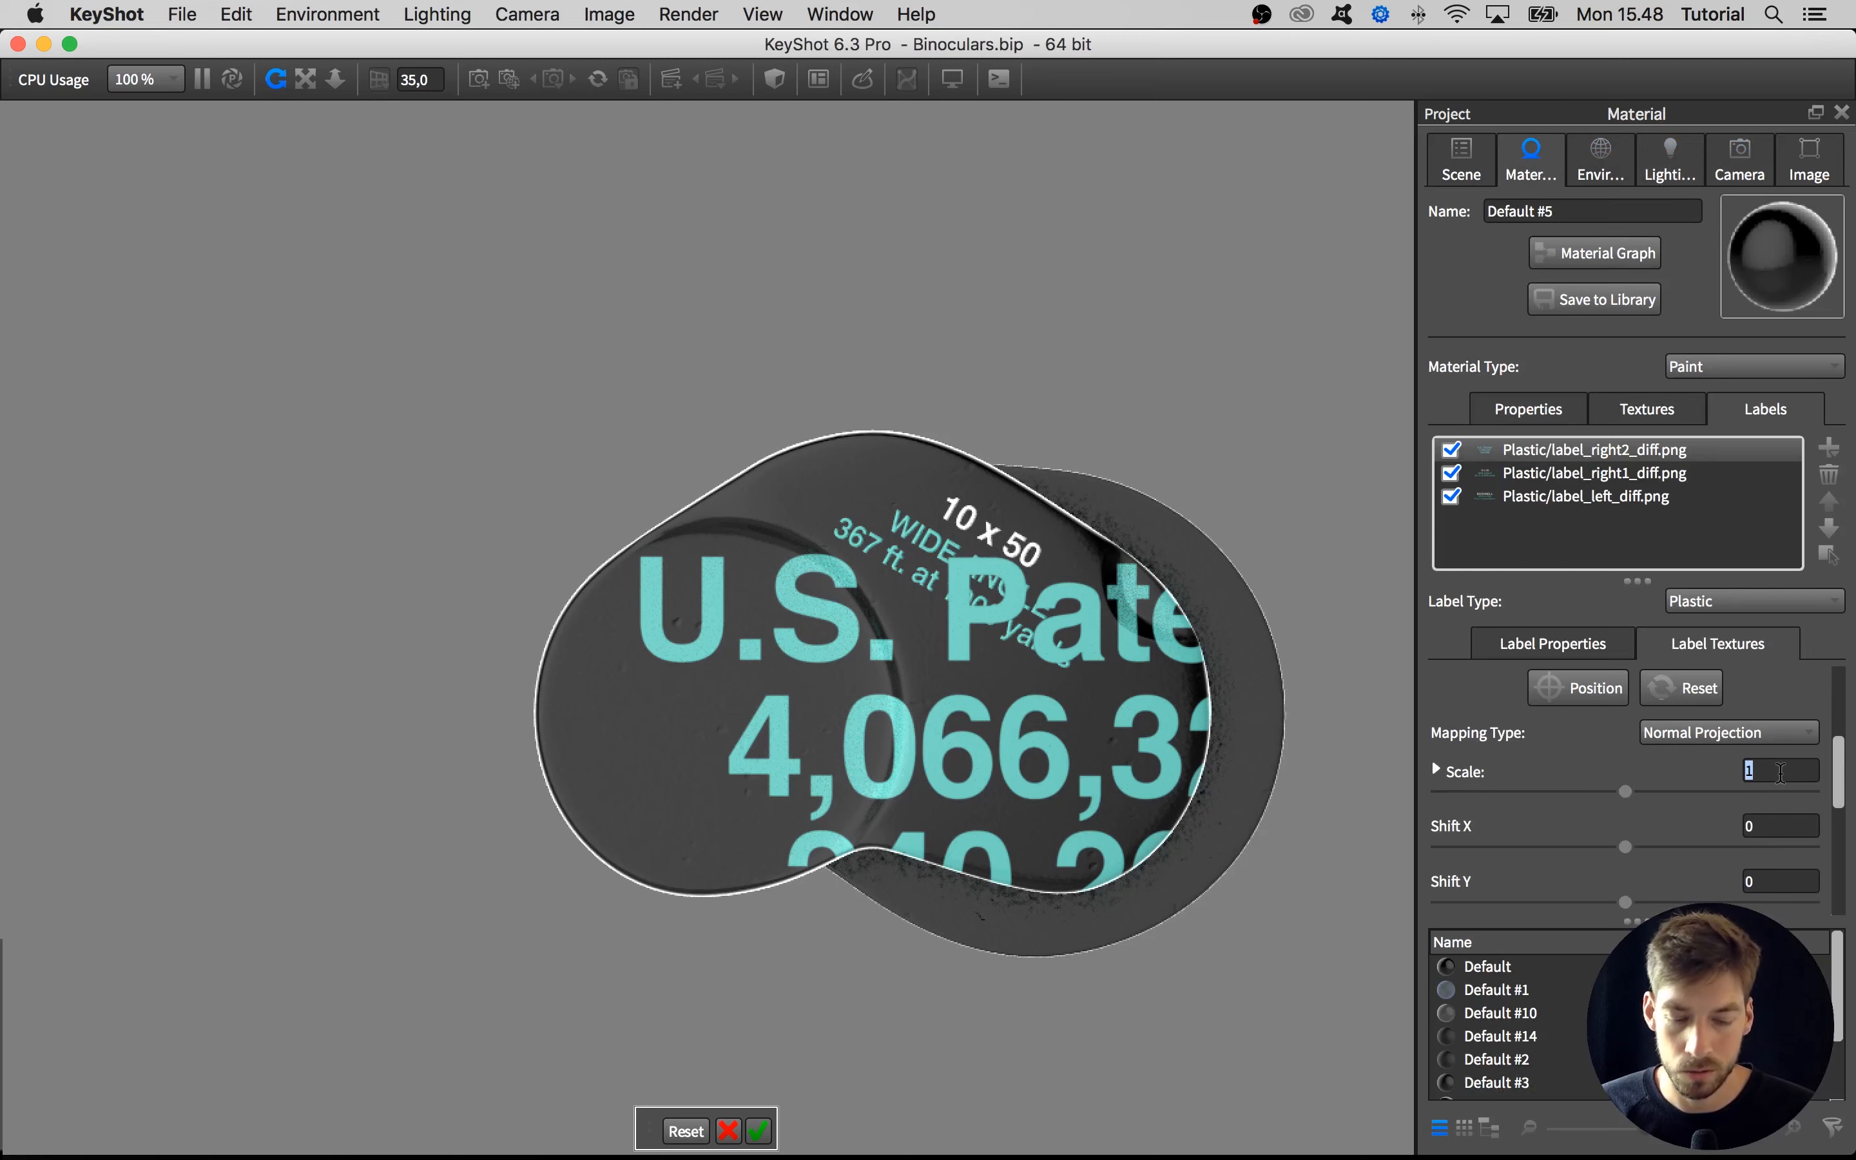
text(,25)
key(Return)
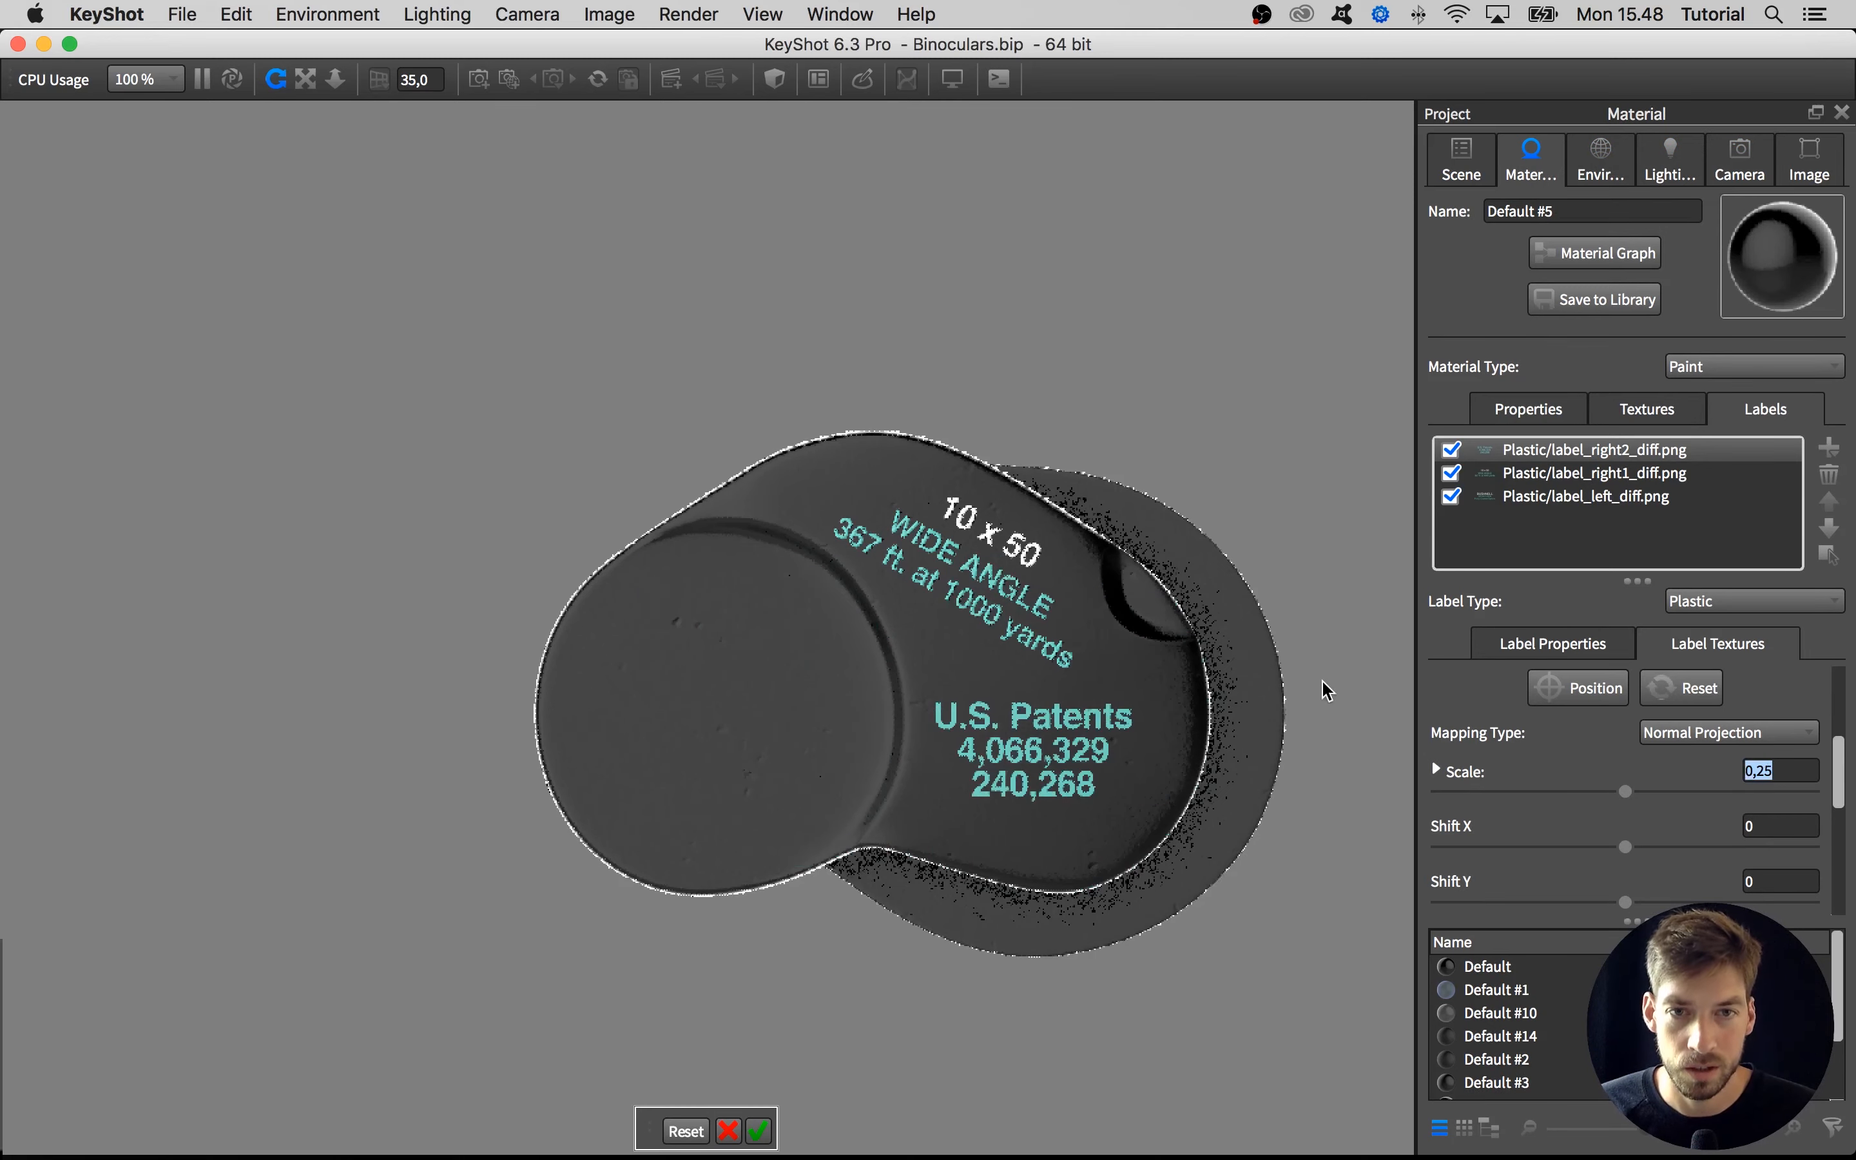
Move the U.S. Patents label to the lower part of the plate, reduce its scale to 0.17 and accept the placement
drag(1067, 764, 1044, 774)
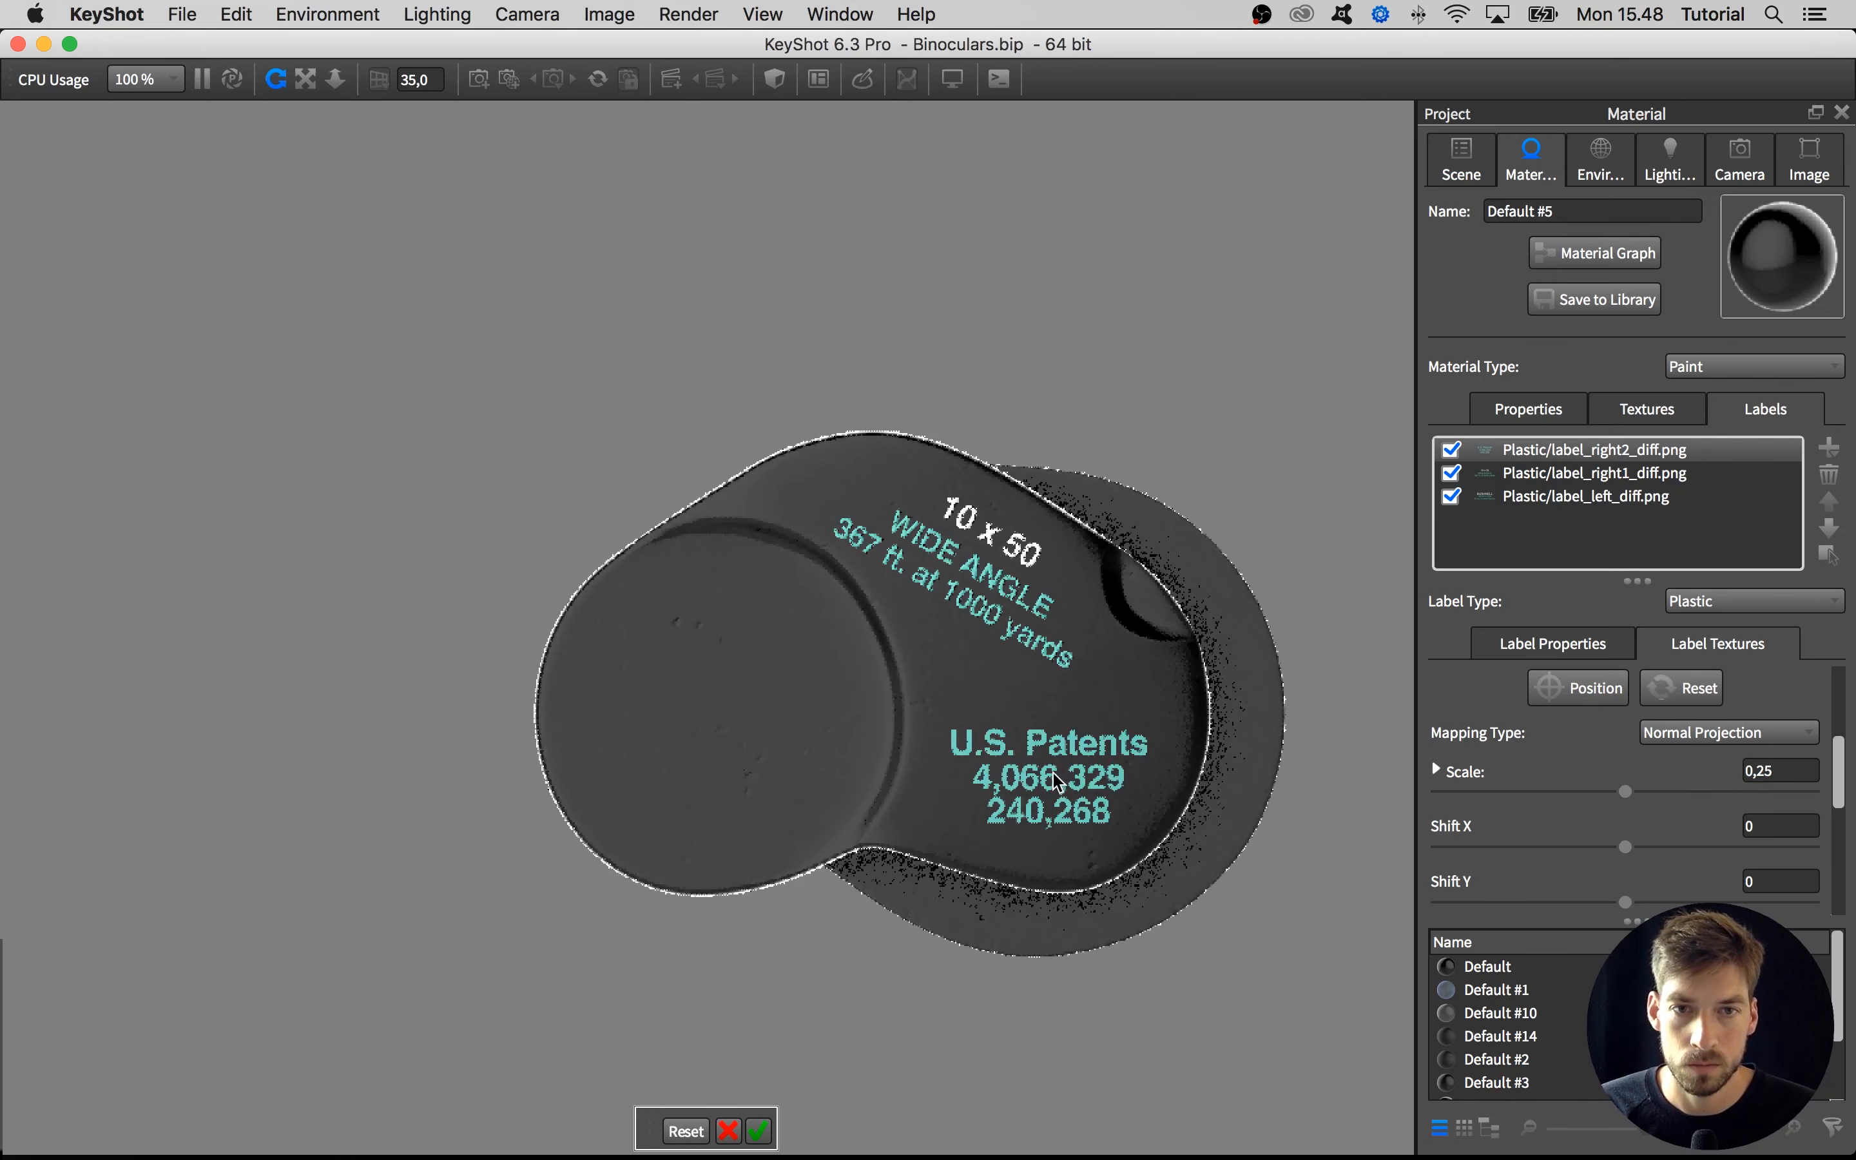
drag(1625, 790, 1566, 795)
click(1057, 798)
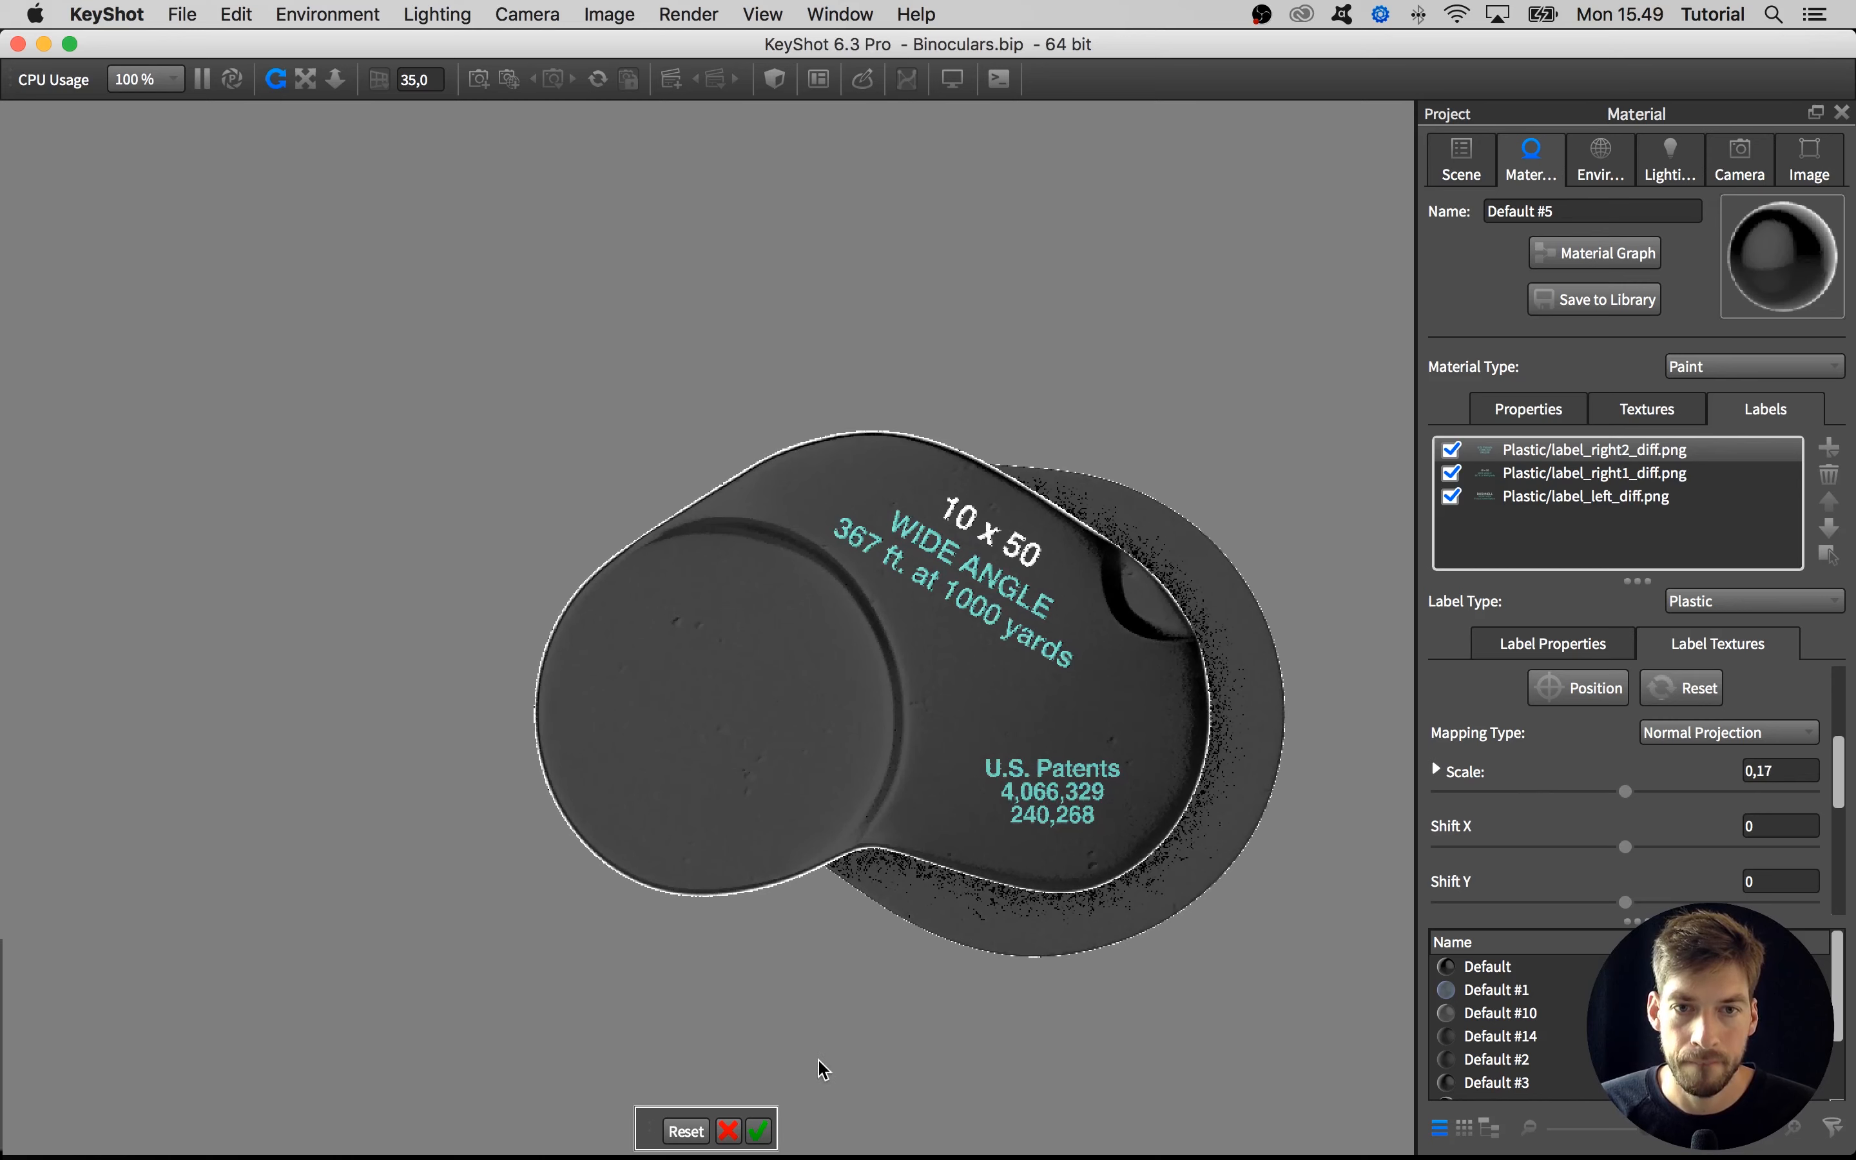
click(761, 1134)
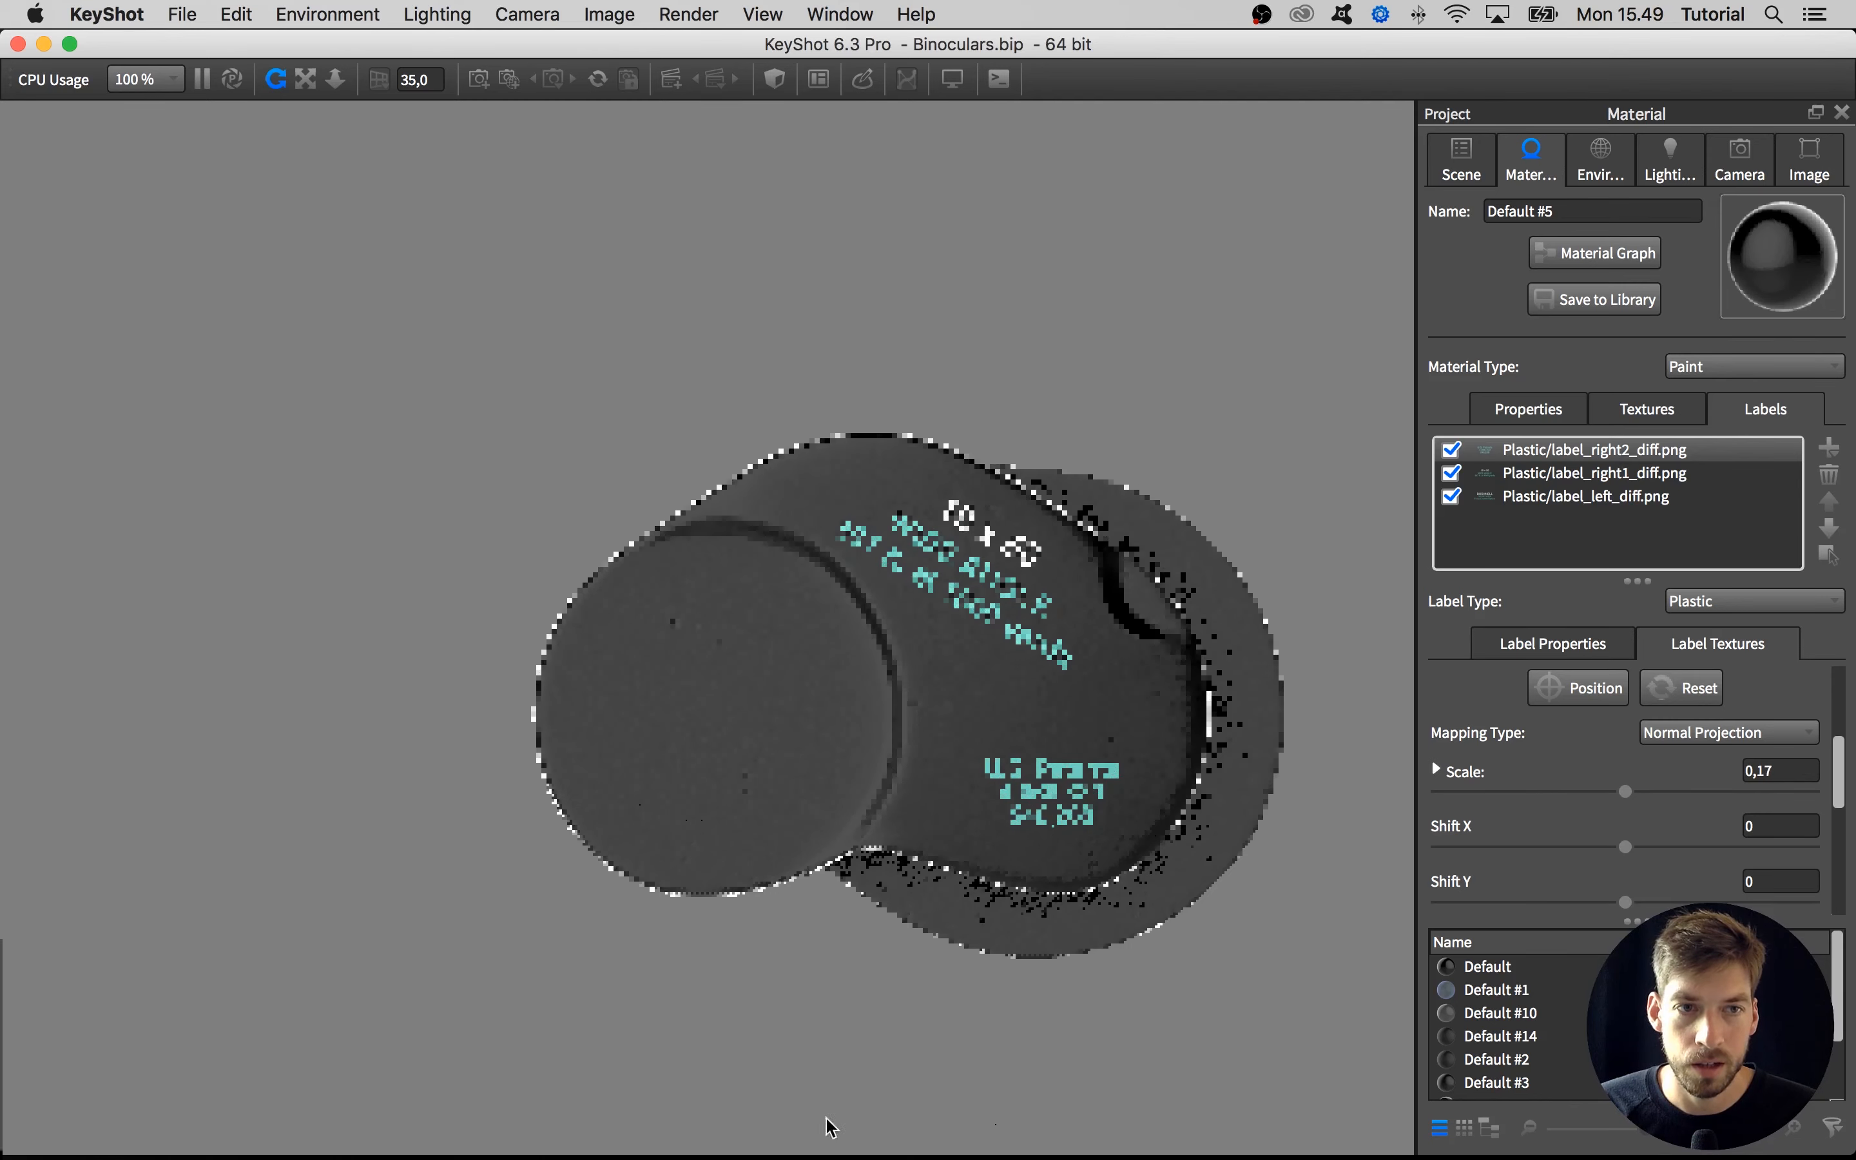
Load label_right2_bump.png as the bump texture of the U.S. Patents label
drag(1126, 1047, 985, 1007)
scroll(872, 898, up, 5)
scroll(873, 898, up, 2)
middle_drag(873, 898, 740, 759)
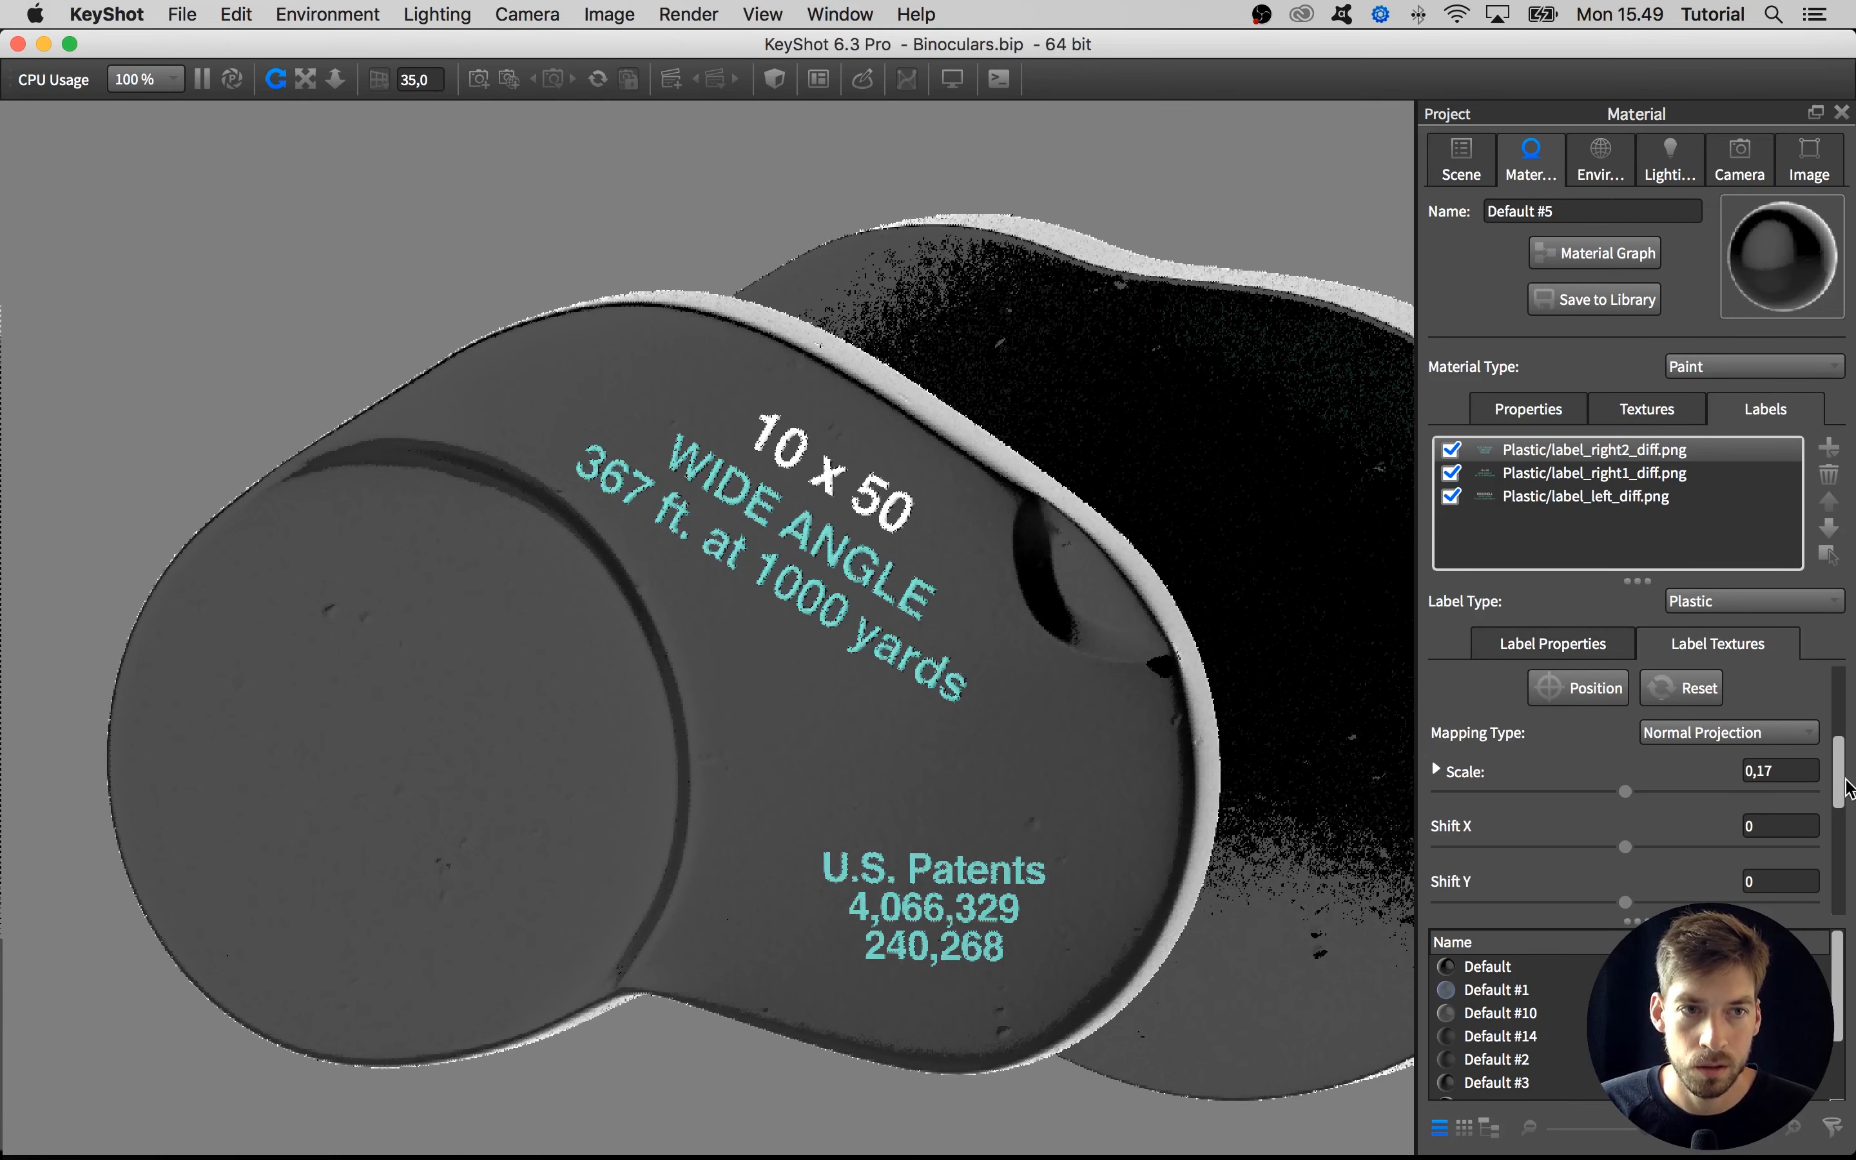
click(1709, 643)
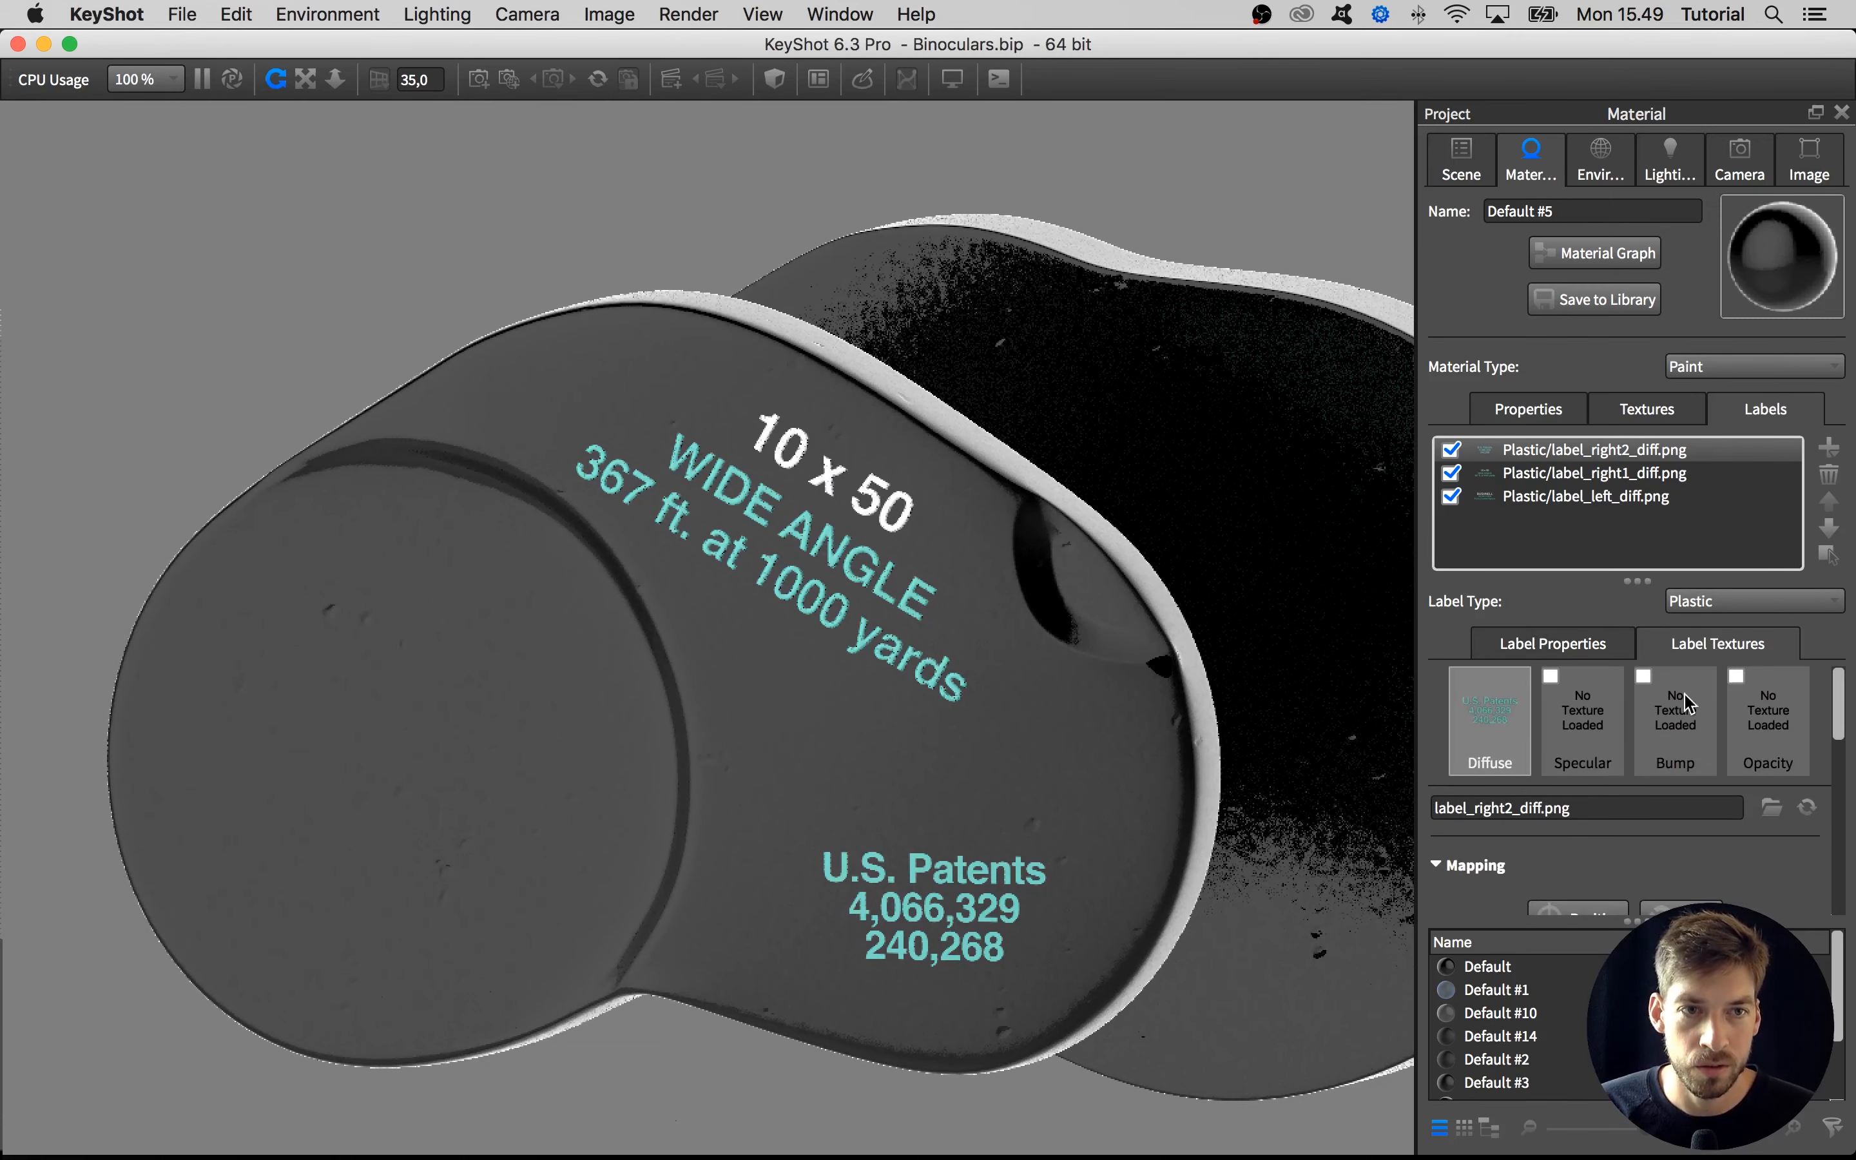
double_click(1685, 713)
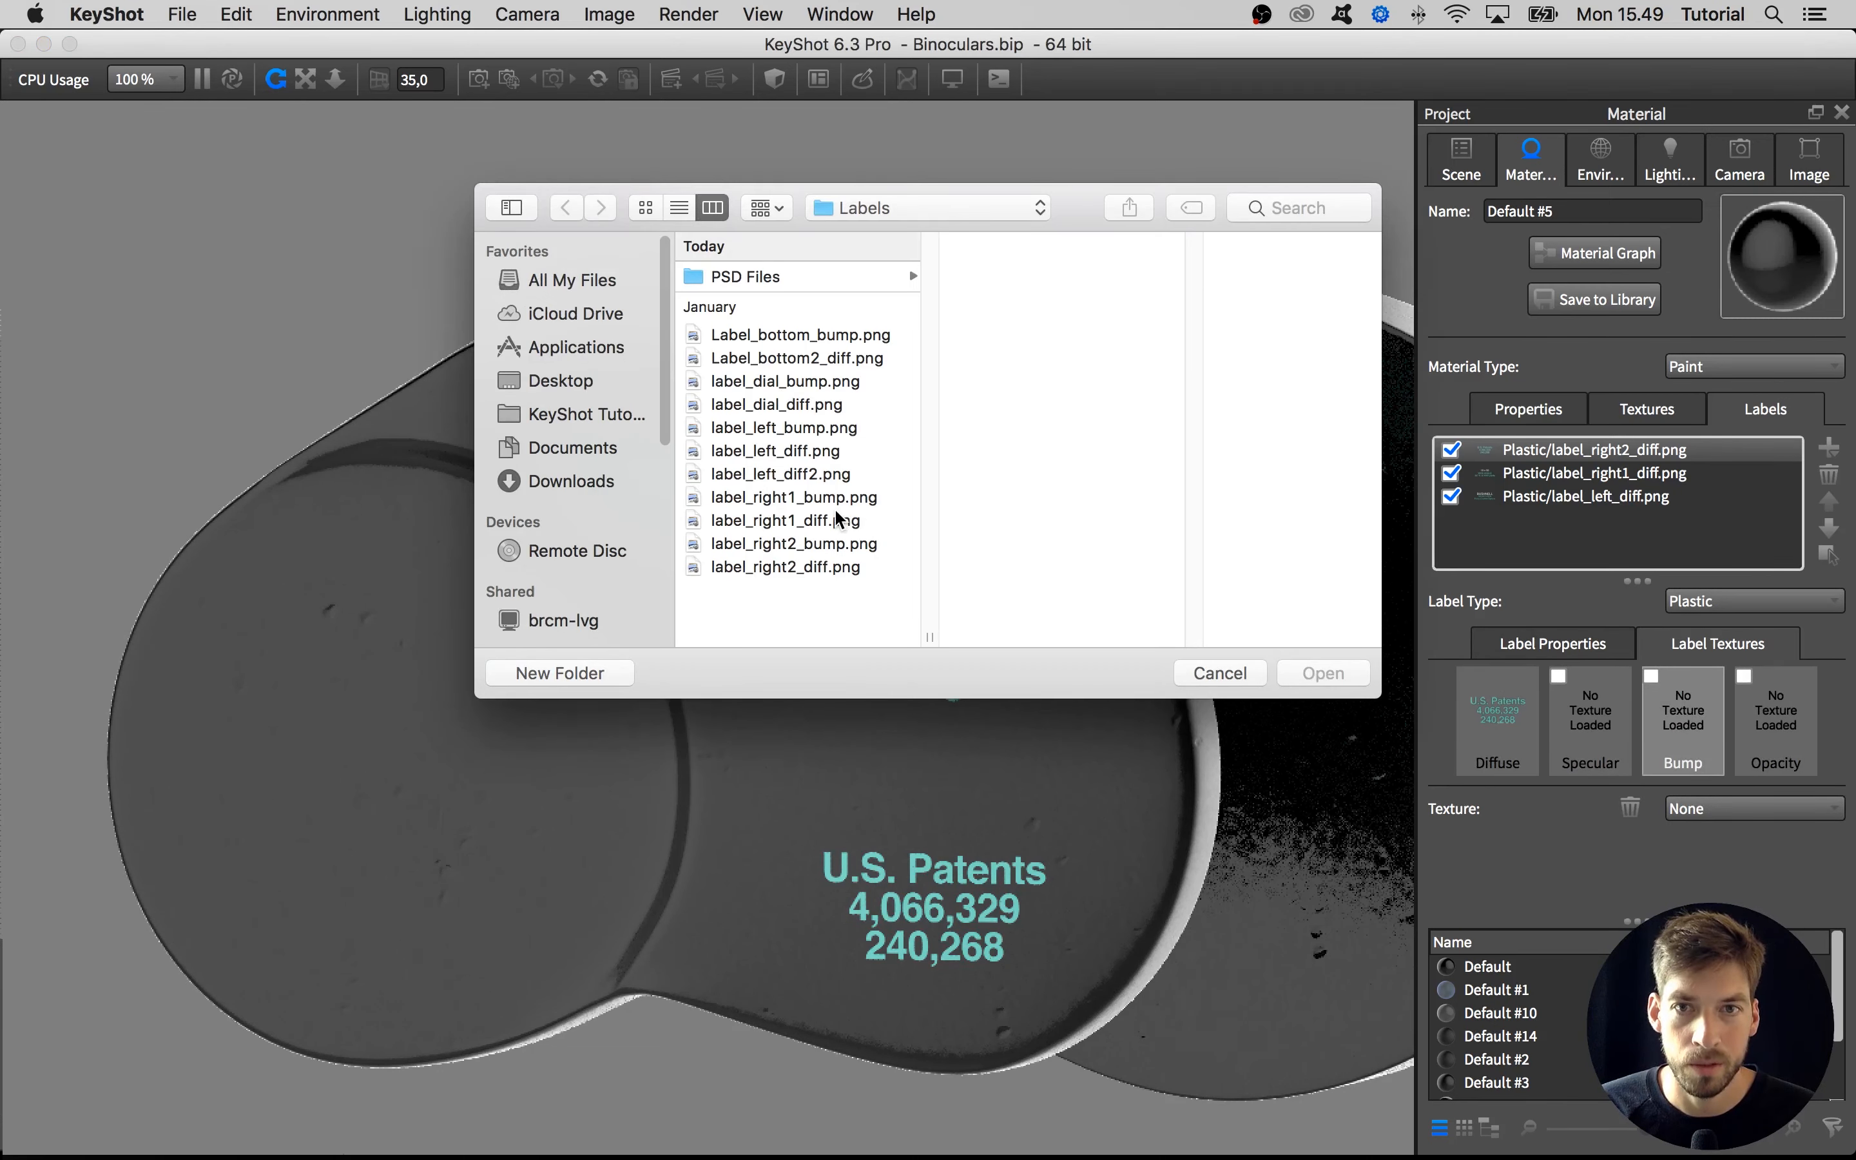
click(759, 572)
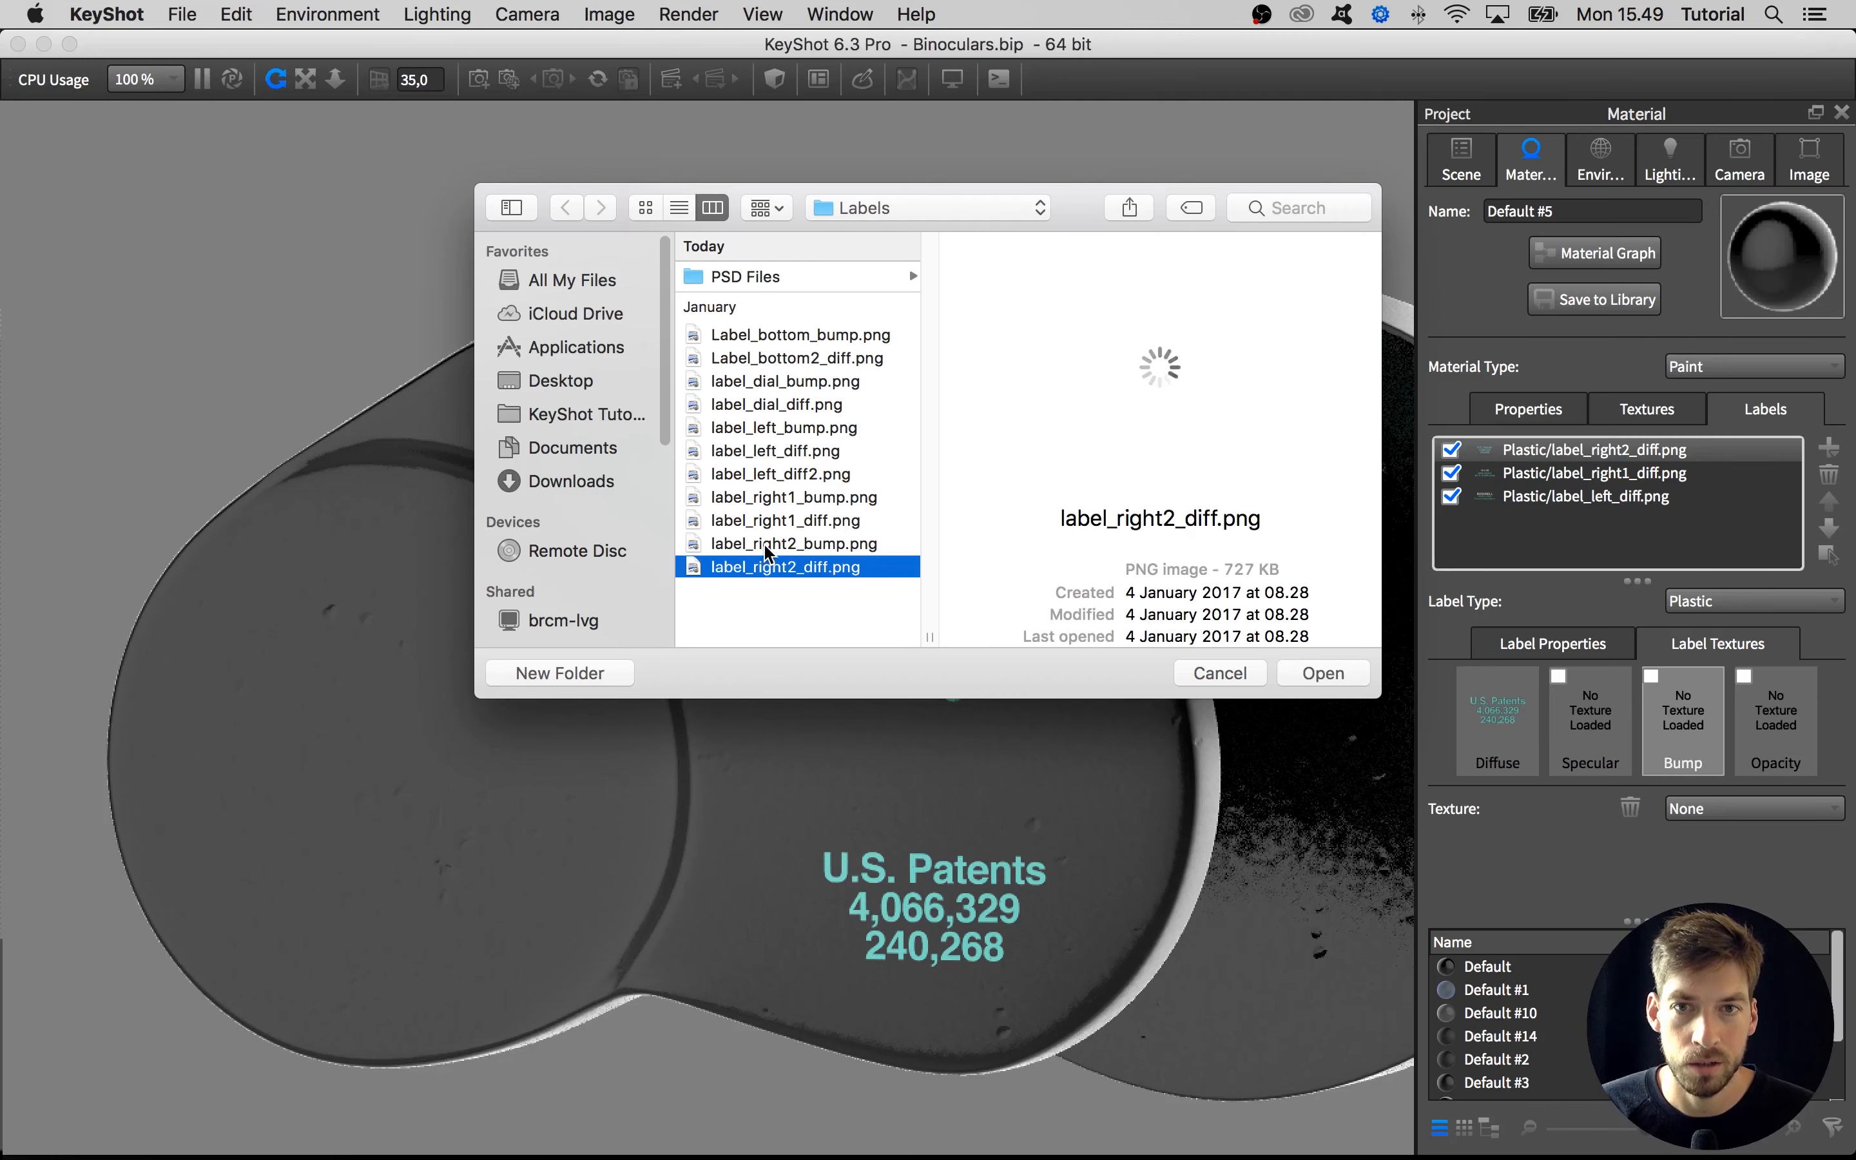
click(766, 544)
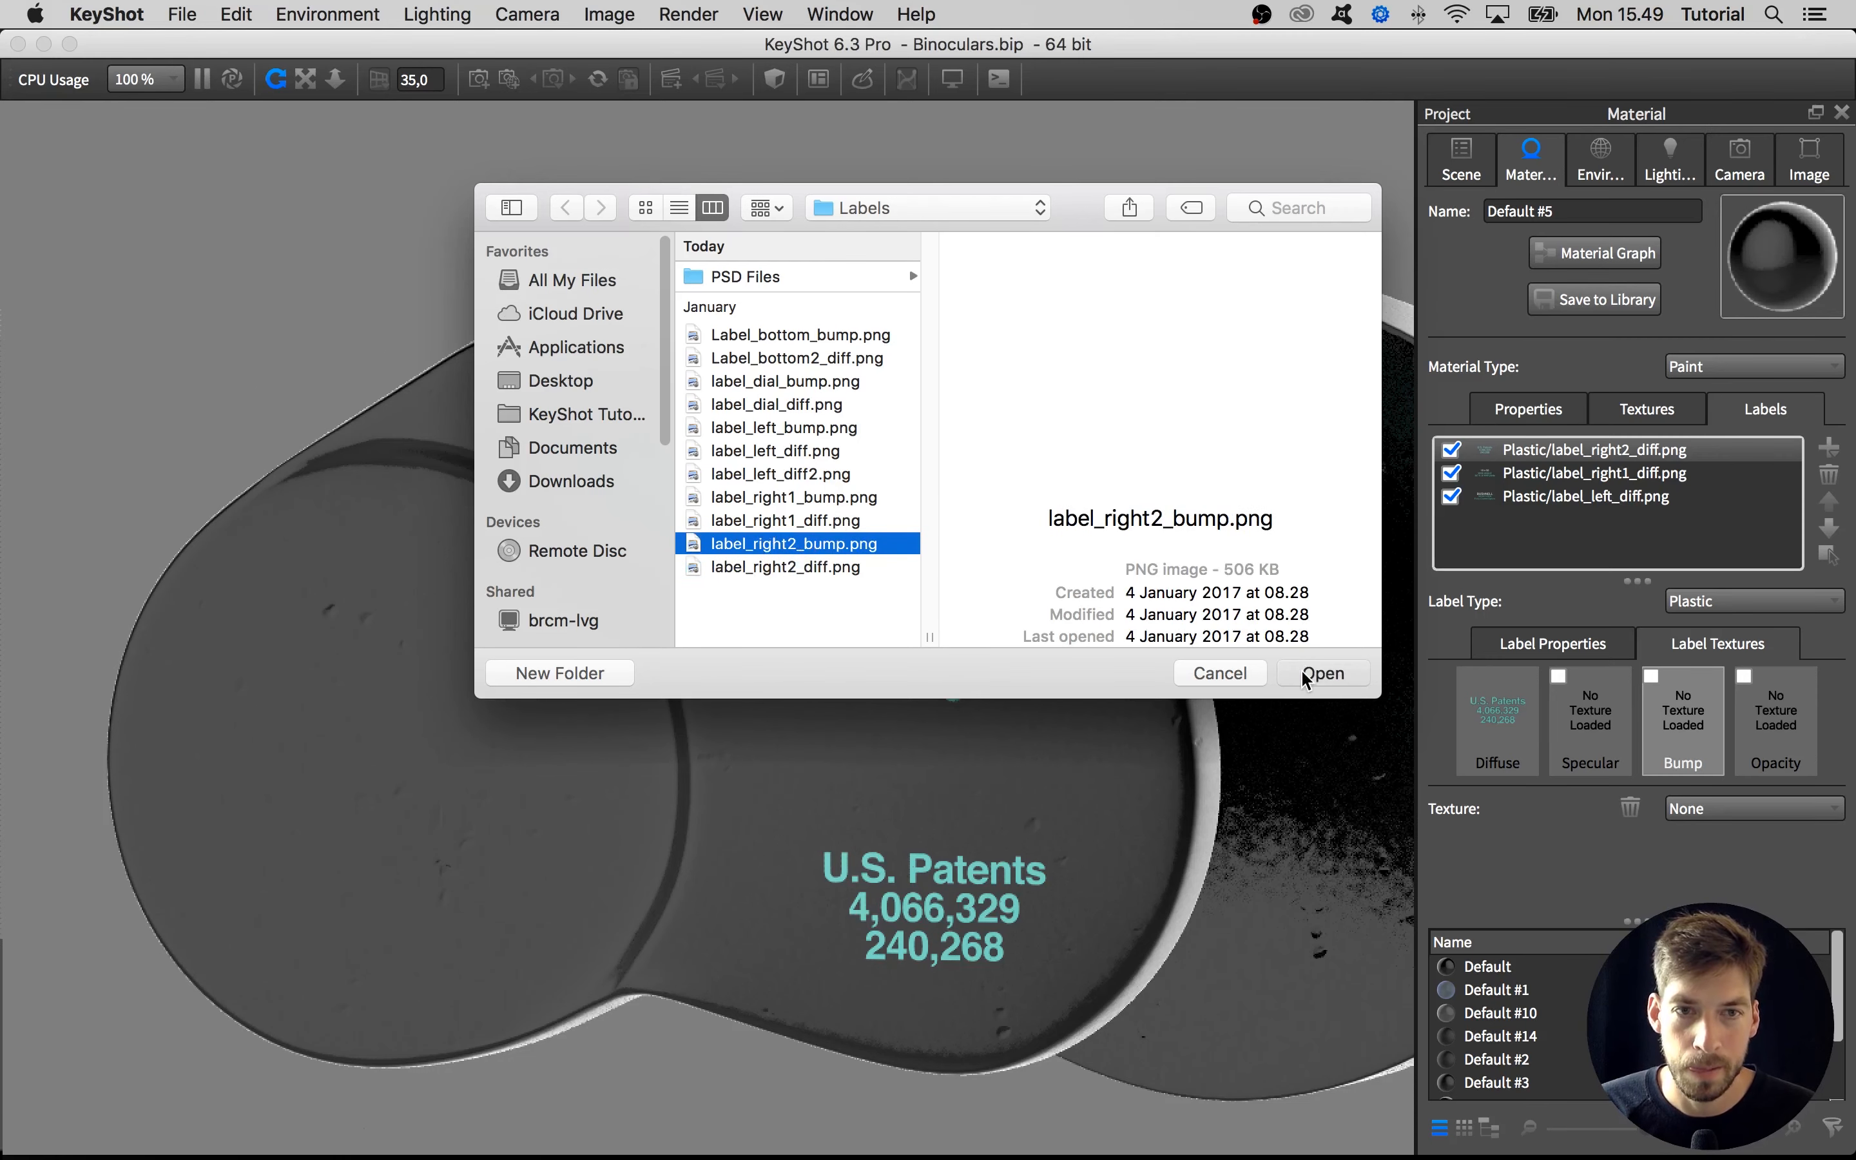
click(1318, 673)
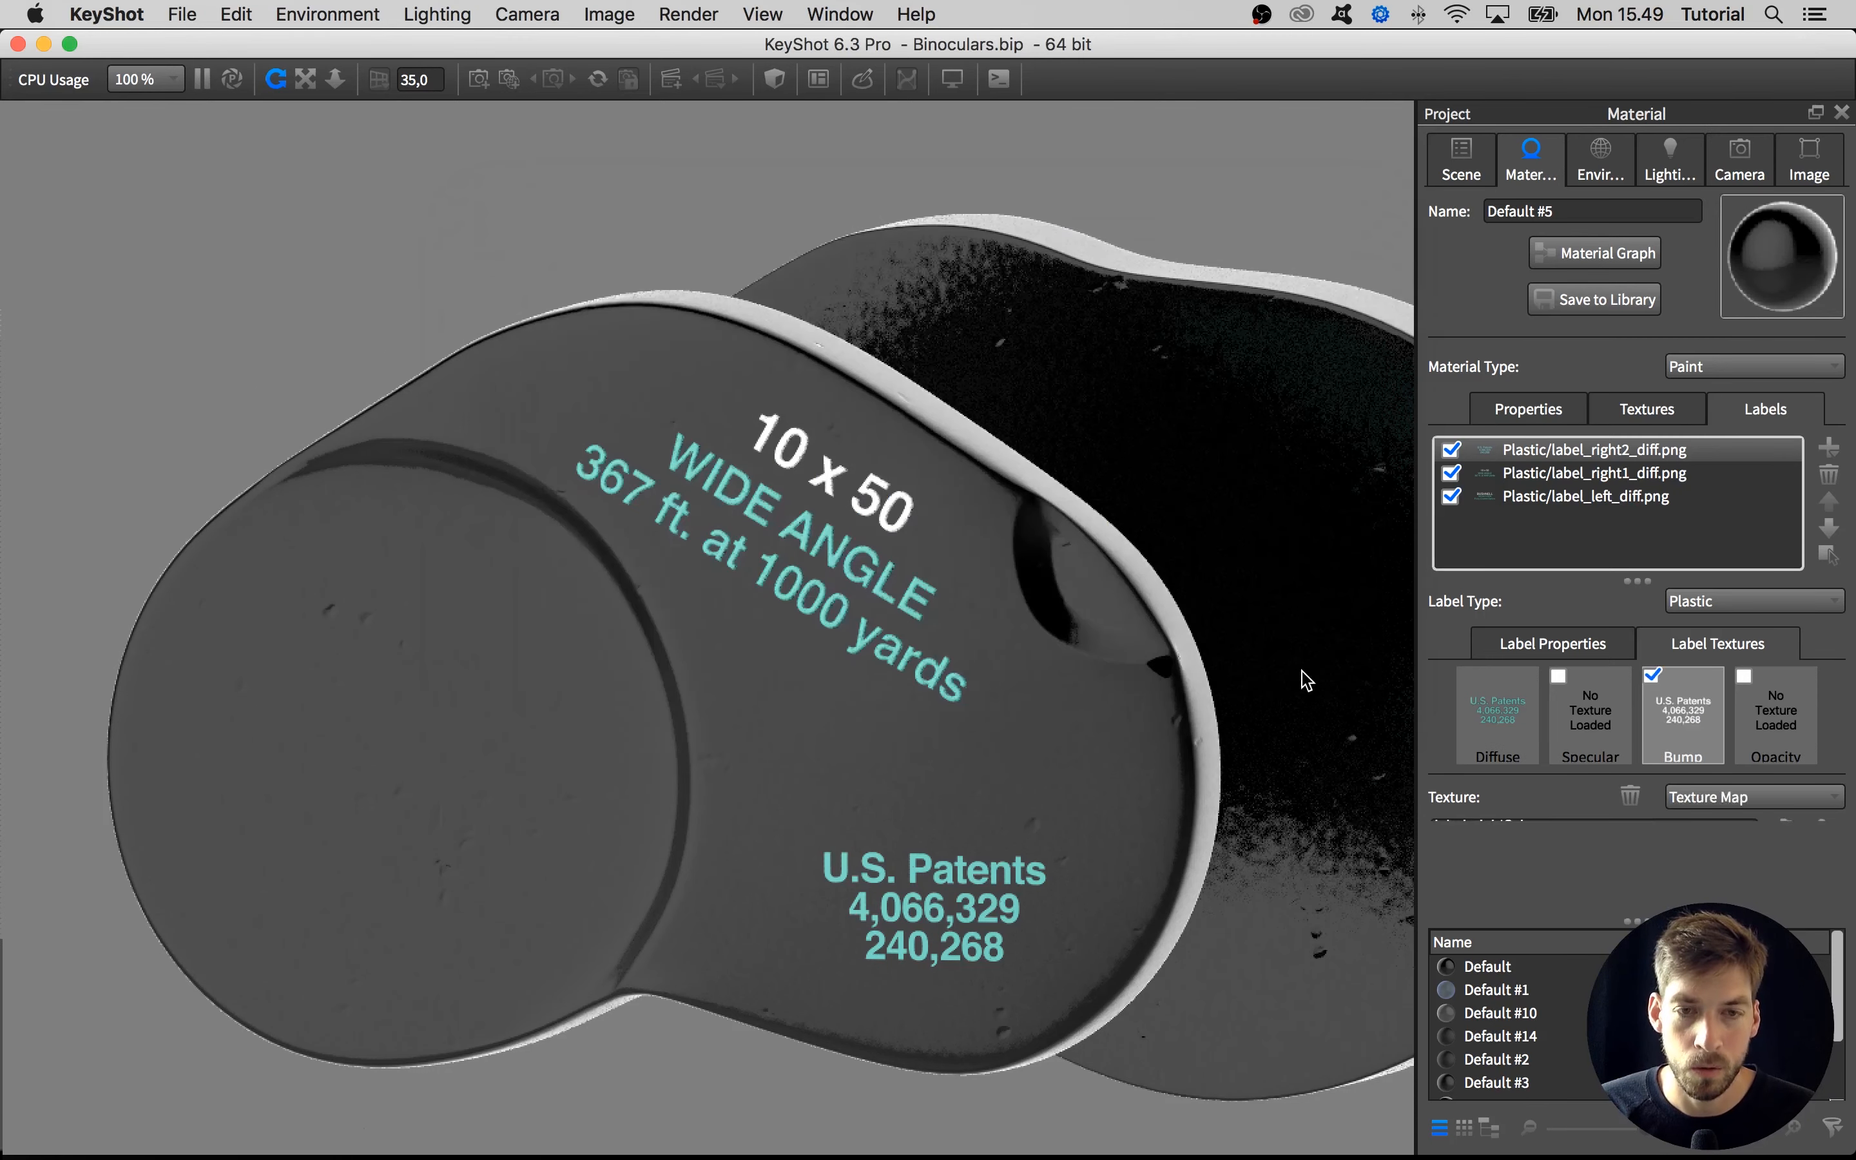
Set the roughness of the U.S. Patents label, label_right2_diff.png, to 0.04
click(1568, 648)
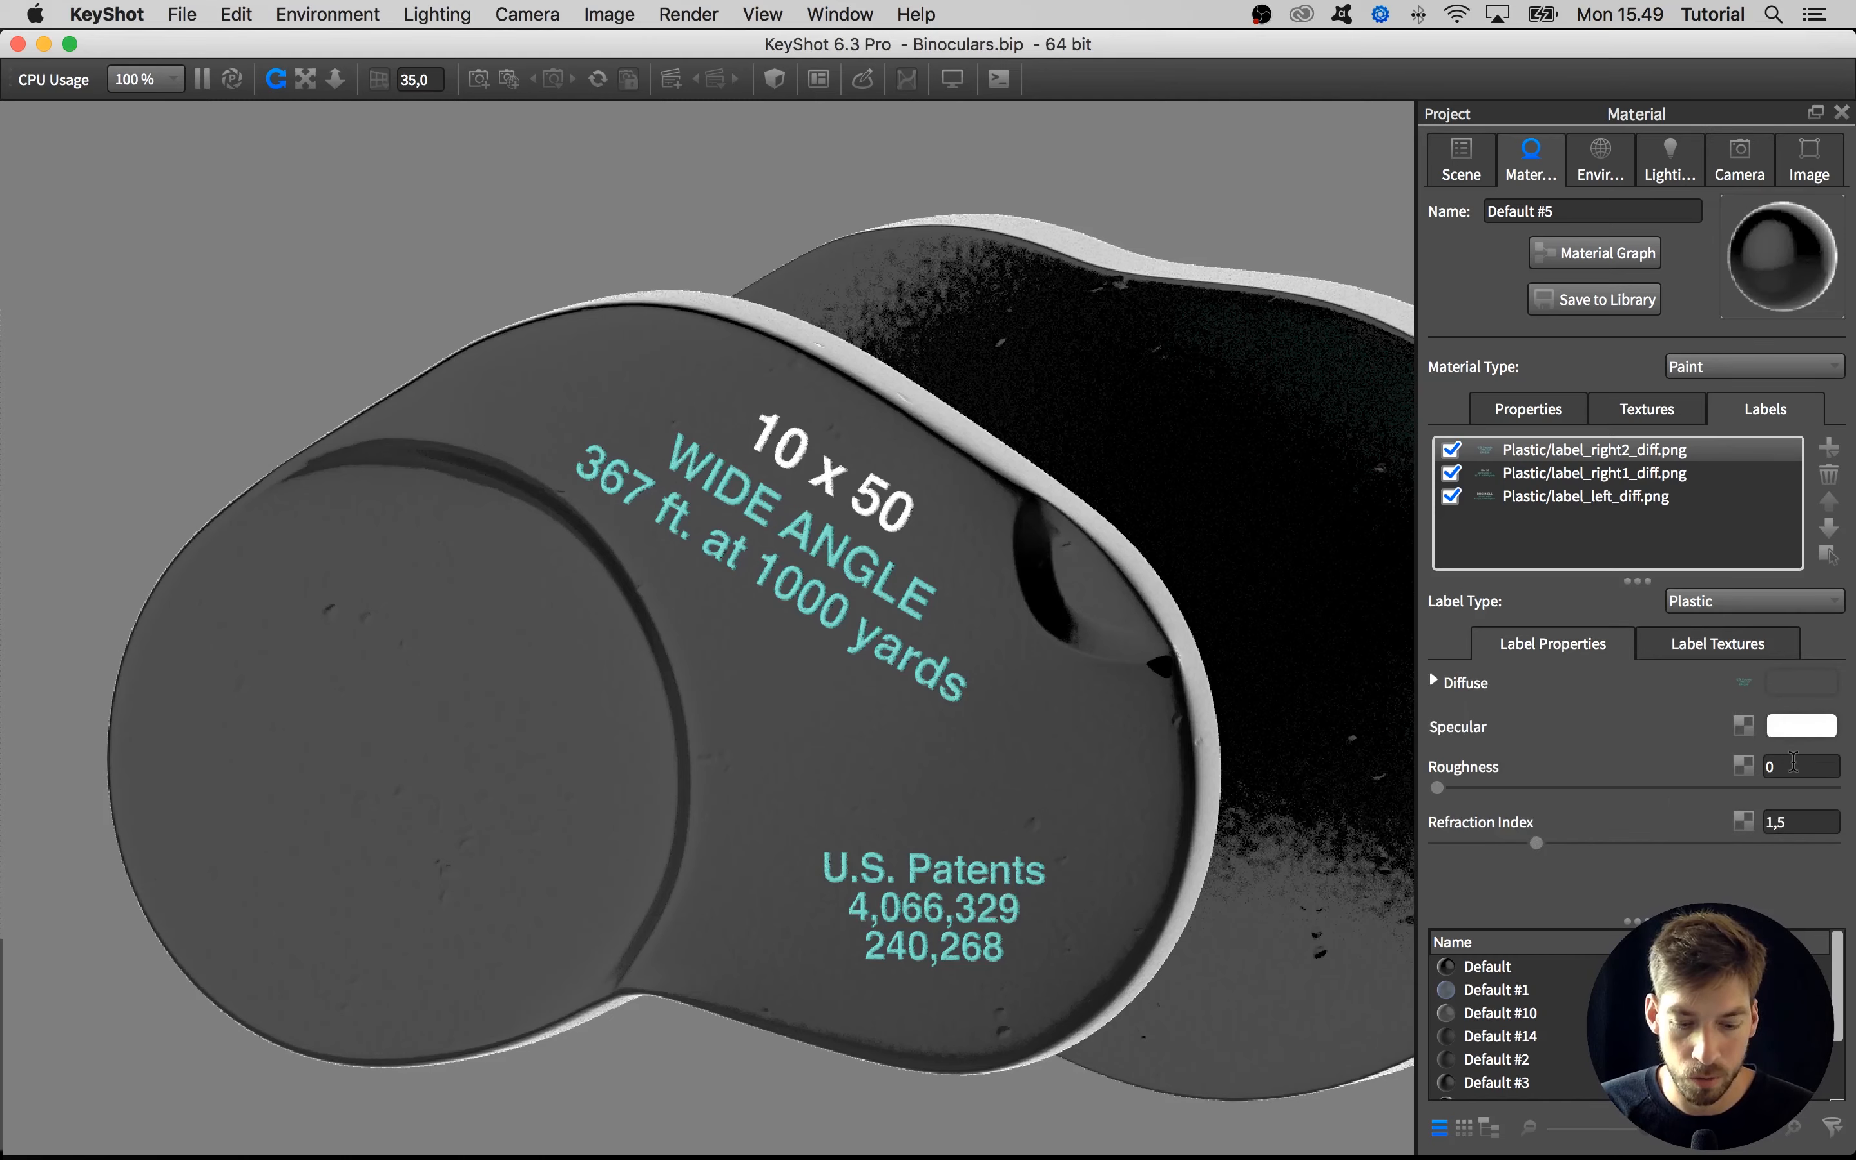
click(1793, 765)
text(0,04)
key(Return)
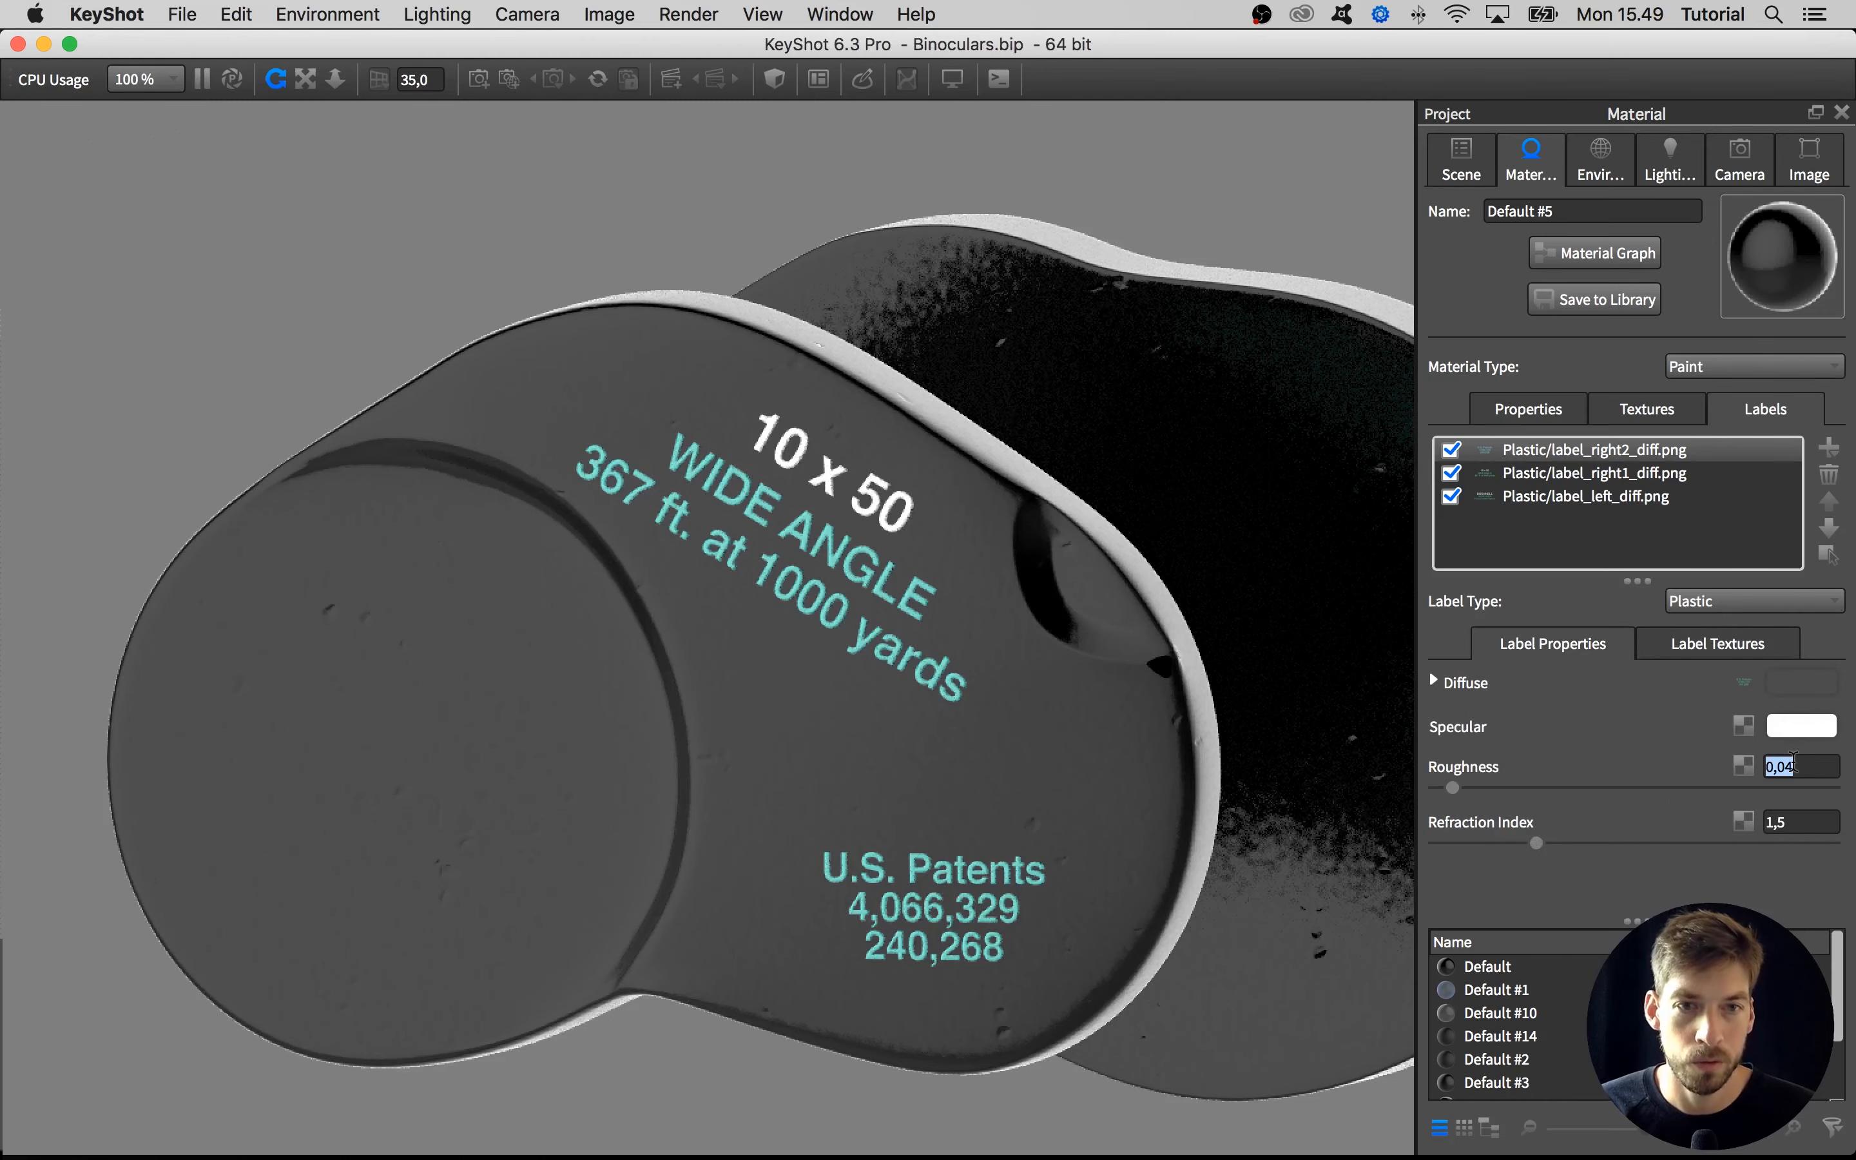
Show all hidden parts of the binoculars and view both labelled end plates from the eyepiece side
scroll(1103, 750, down, 5)
drag(745, 730, 825, 744)
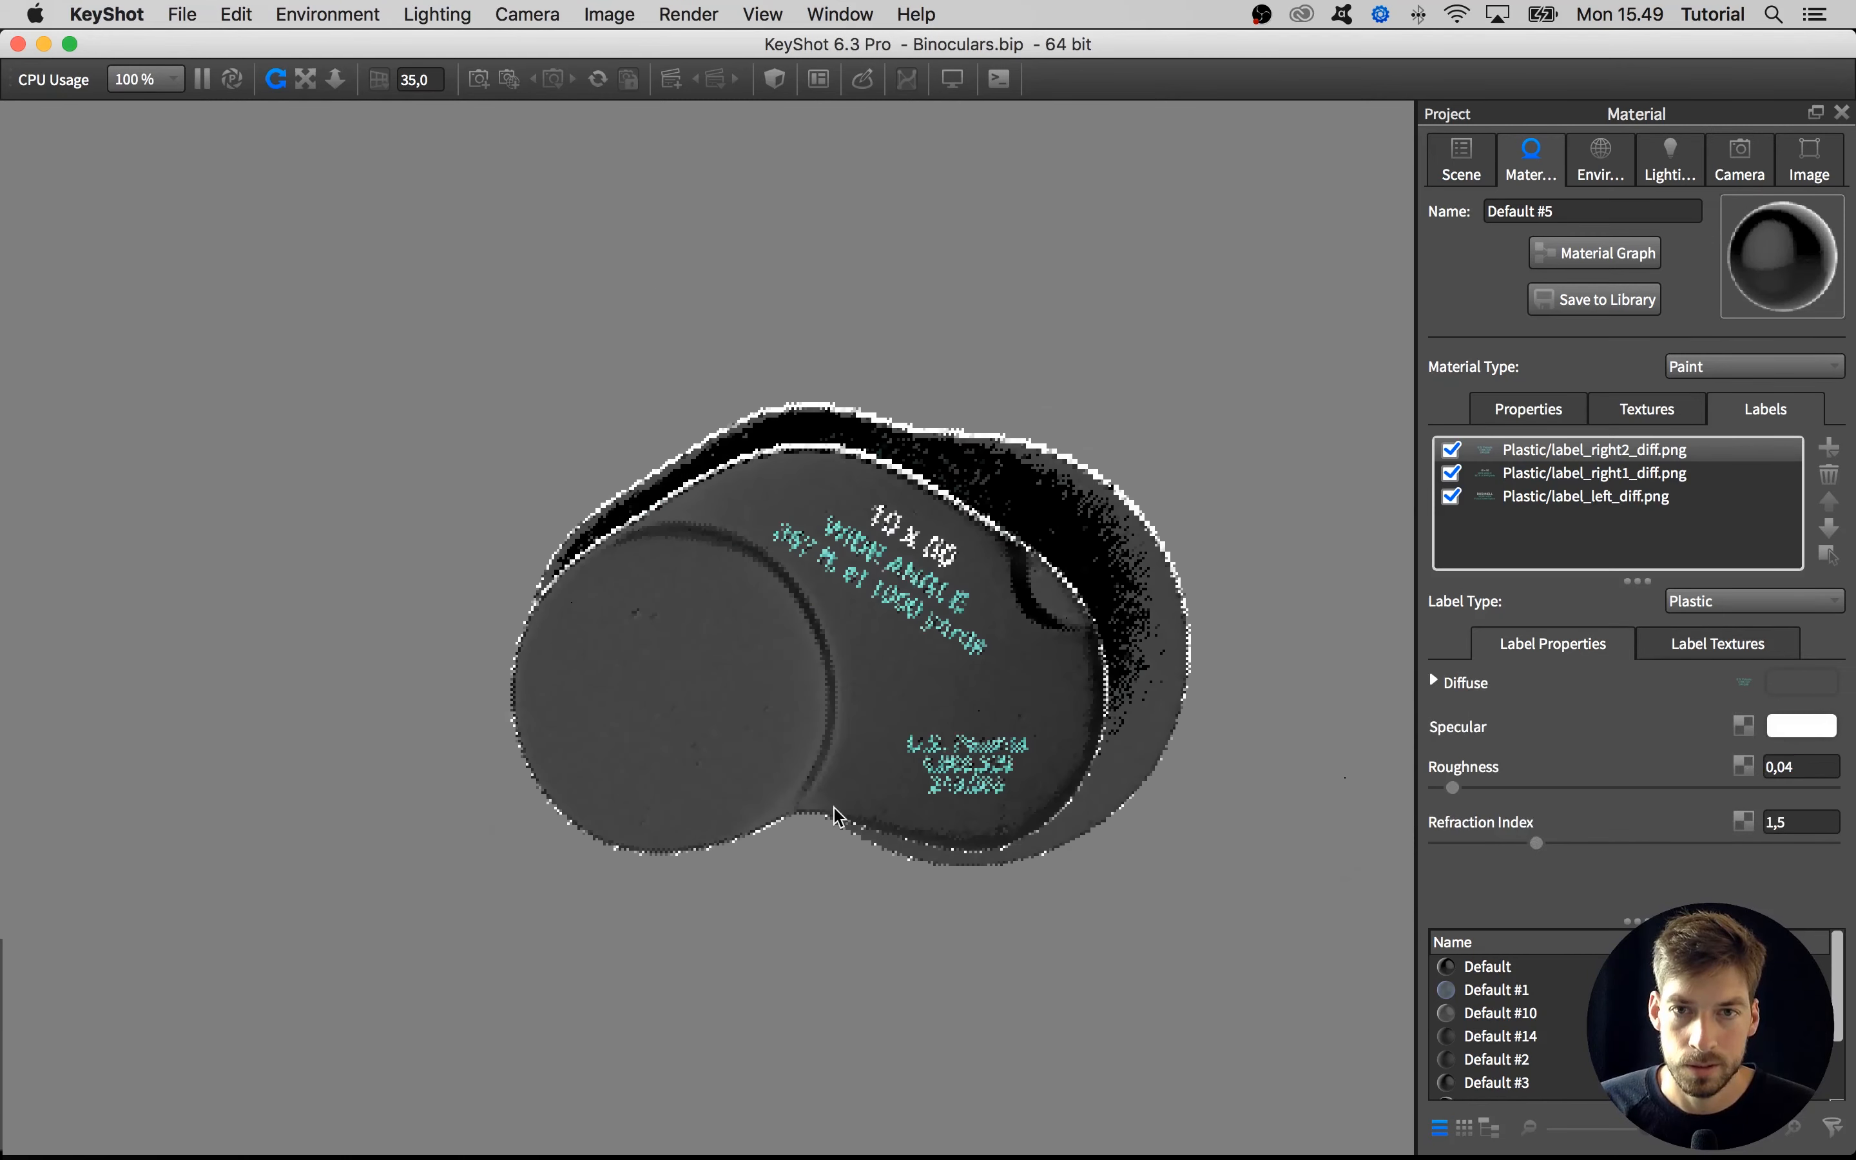
right_click(802, 902)
click(811, 922)
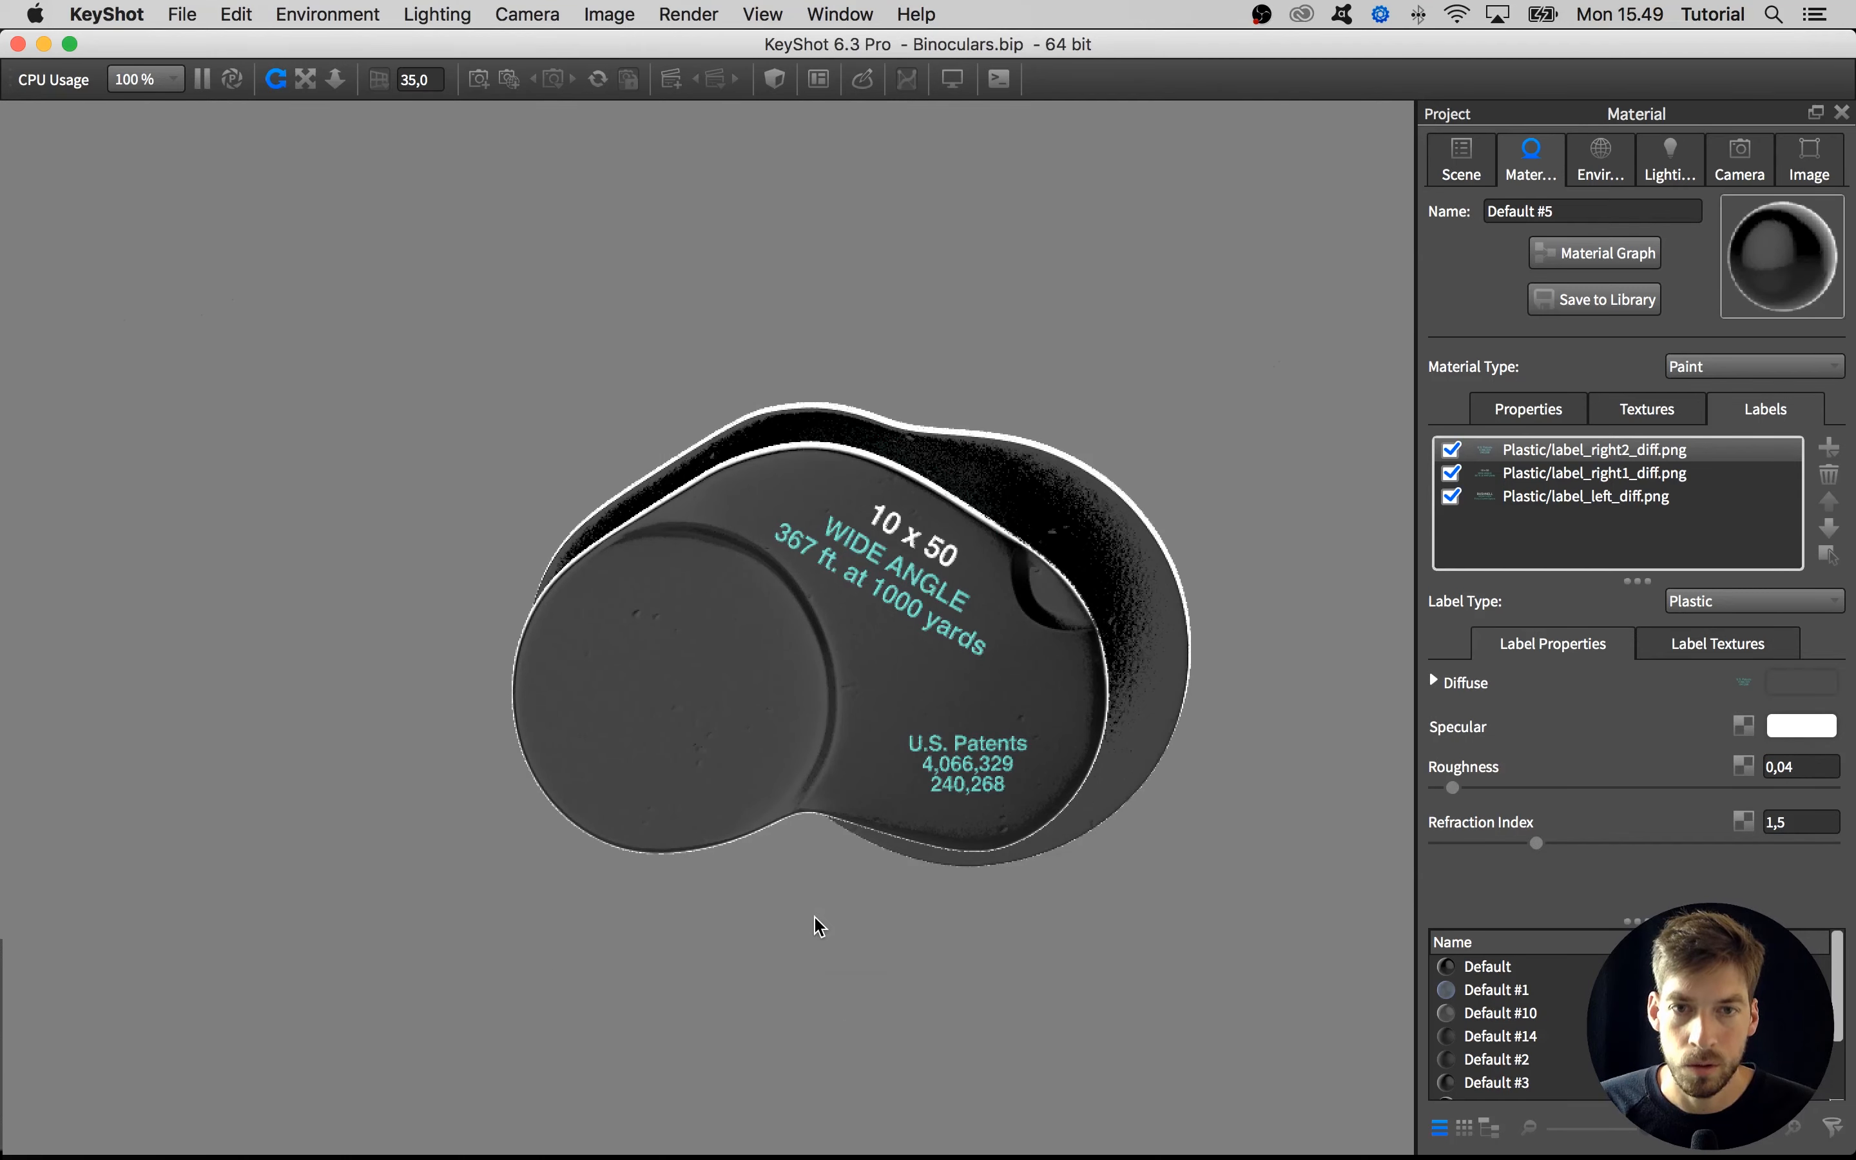
drag(556, 921, 561, 941)
middle_drag(568, 941, 770, 944)
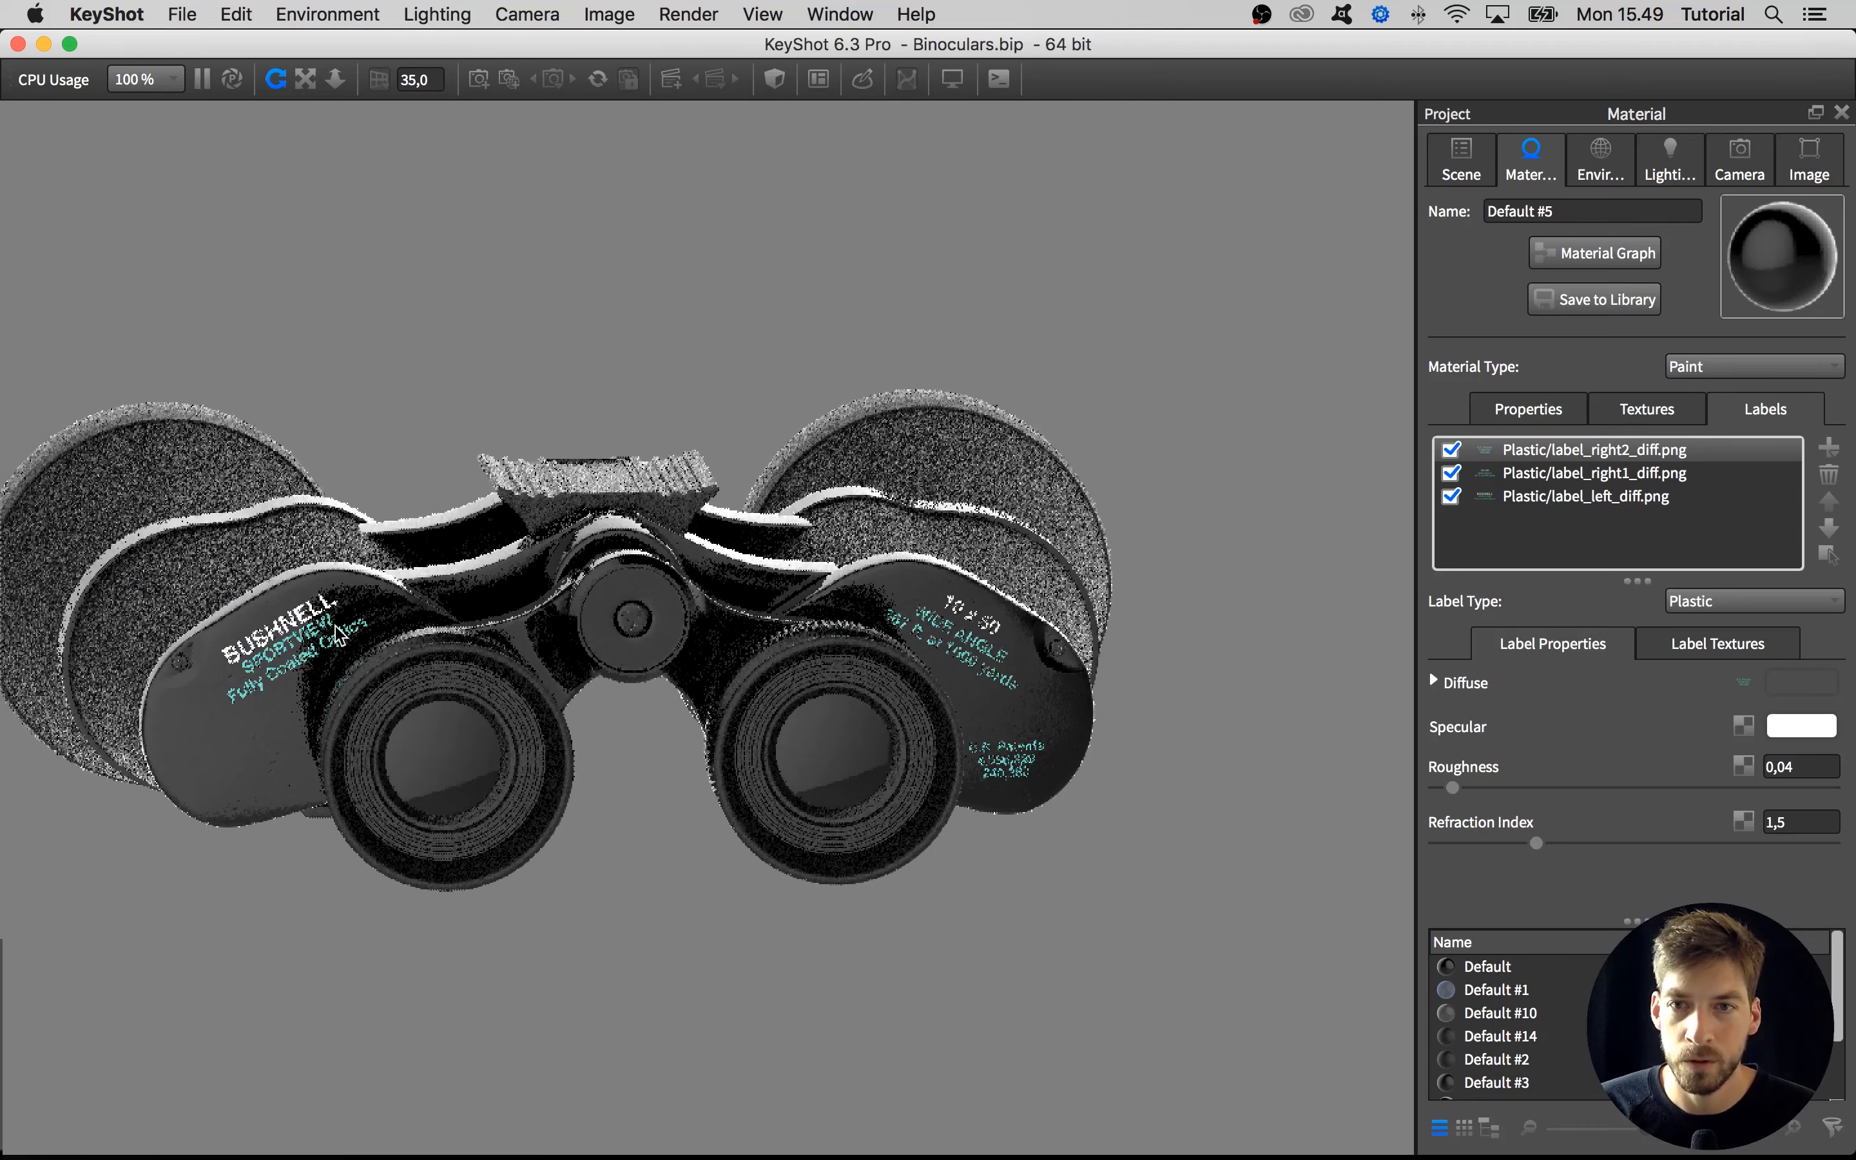
Add label_dial_diff.png as a label on the smooth barrel section below the ribbed ring of the right eyepiece
drag(1019, 903, 1068, 489)
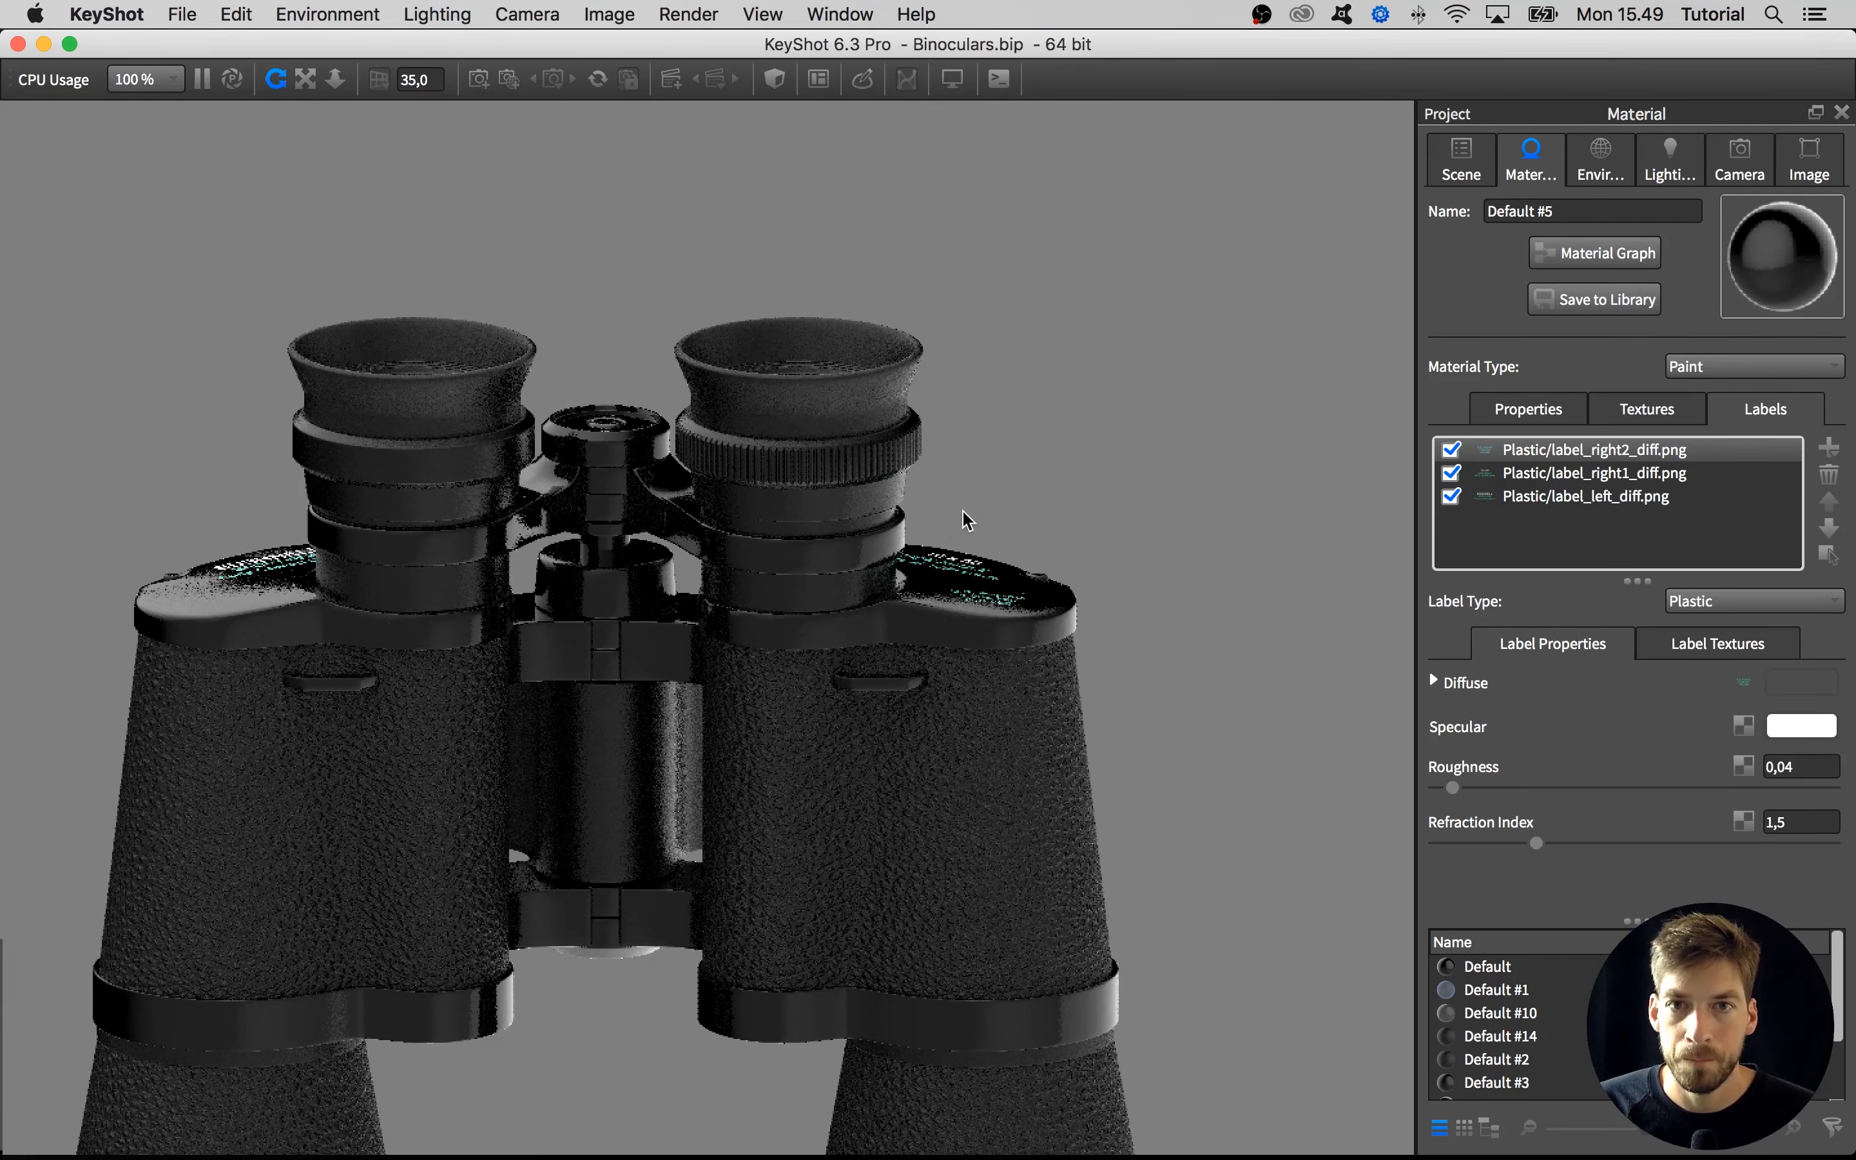
drag(989, 484, 990, 475)
scroll(812, 458, up, 3)
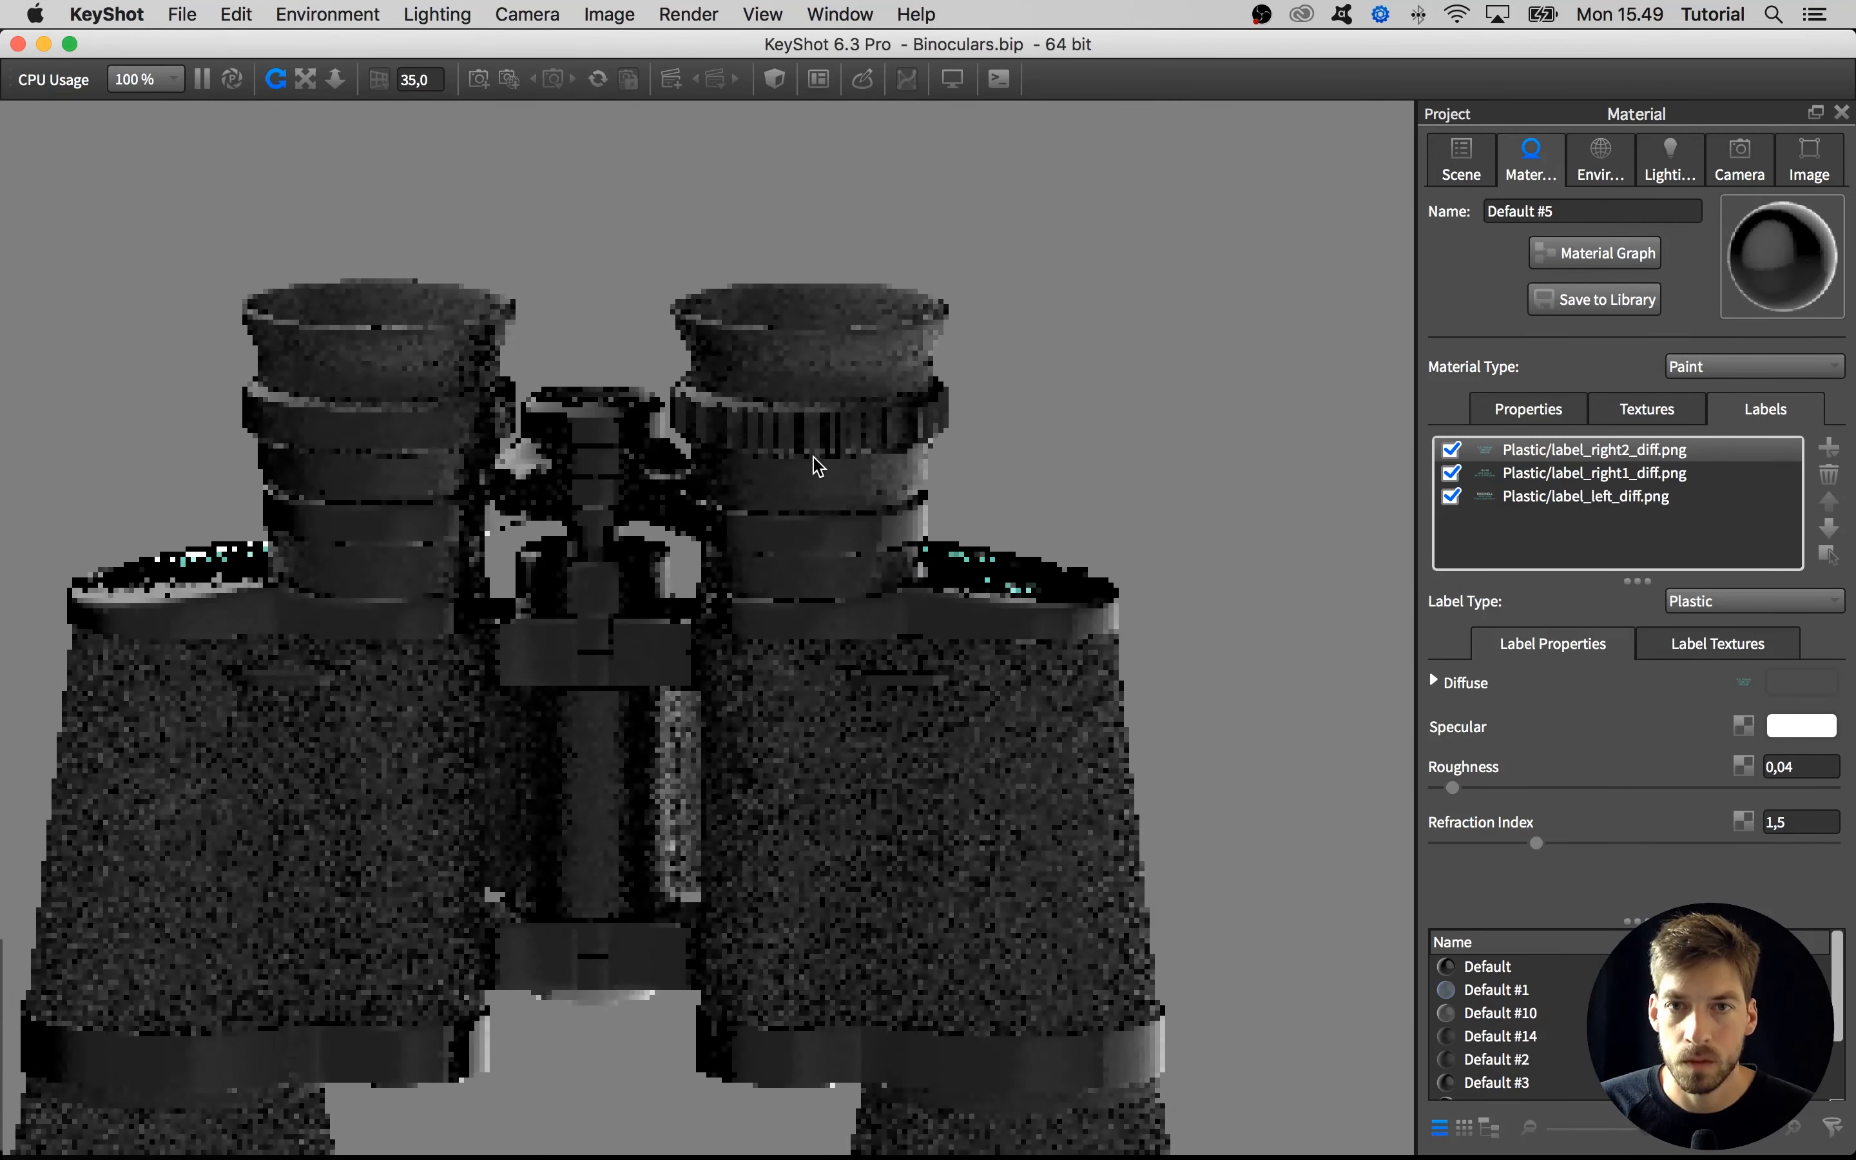
scroll(818, 466, up, 2)
double_click(833, 468)
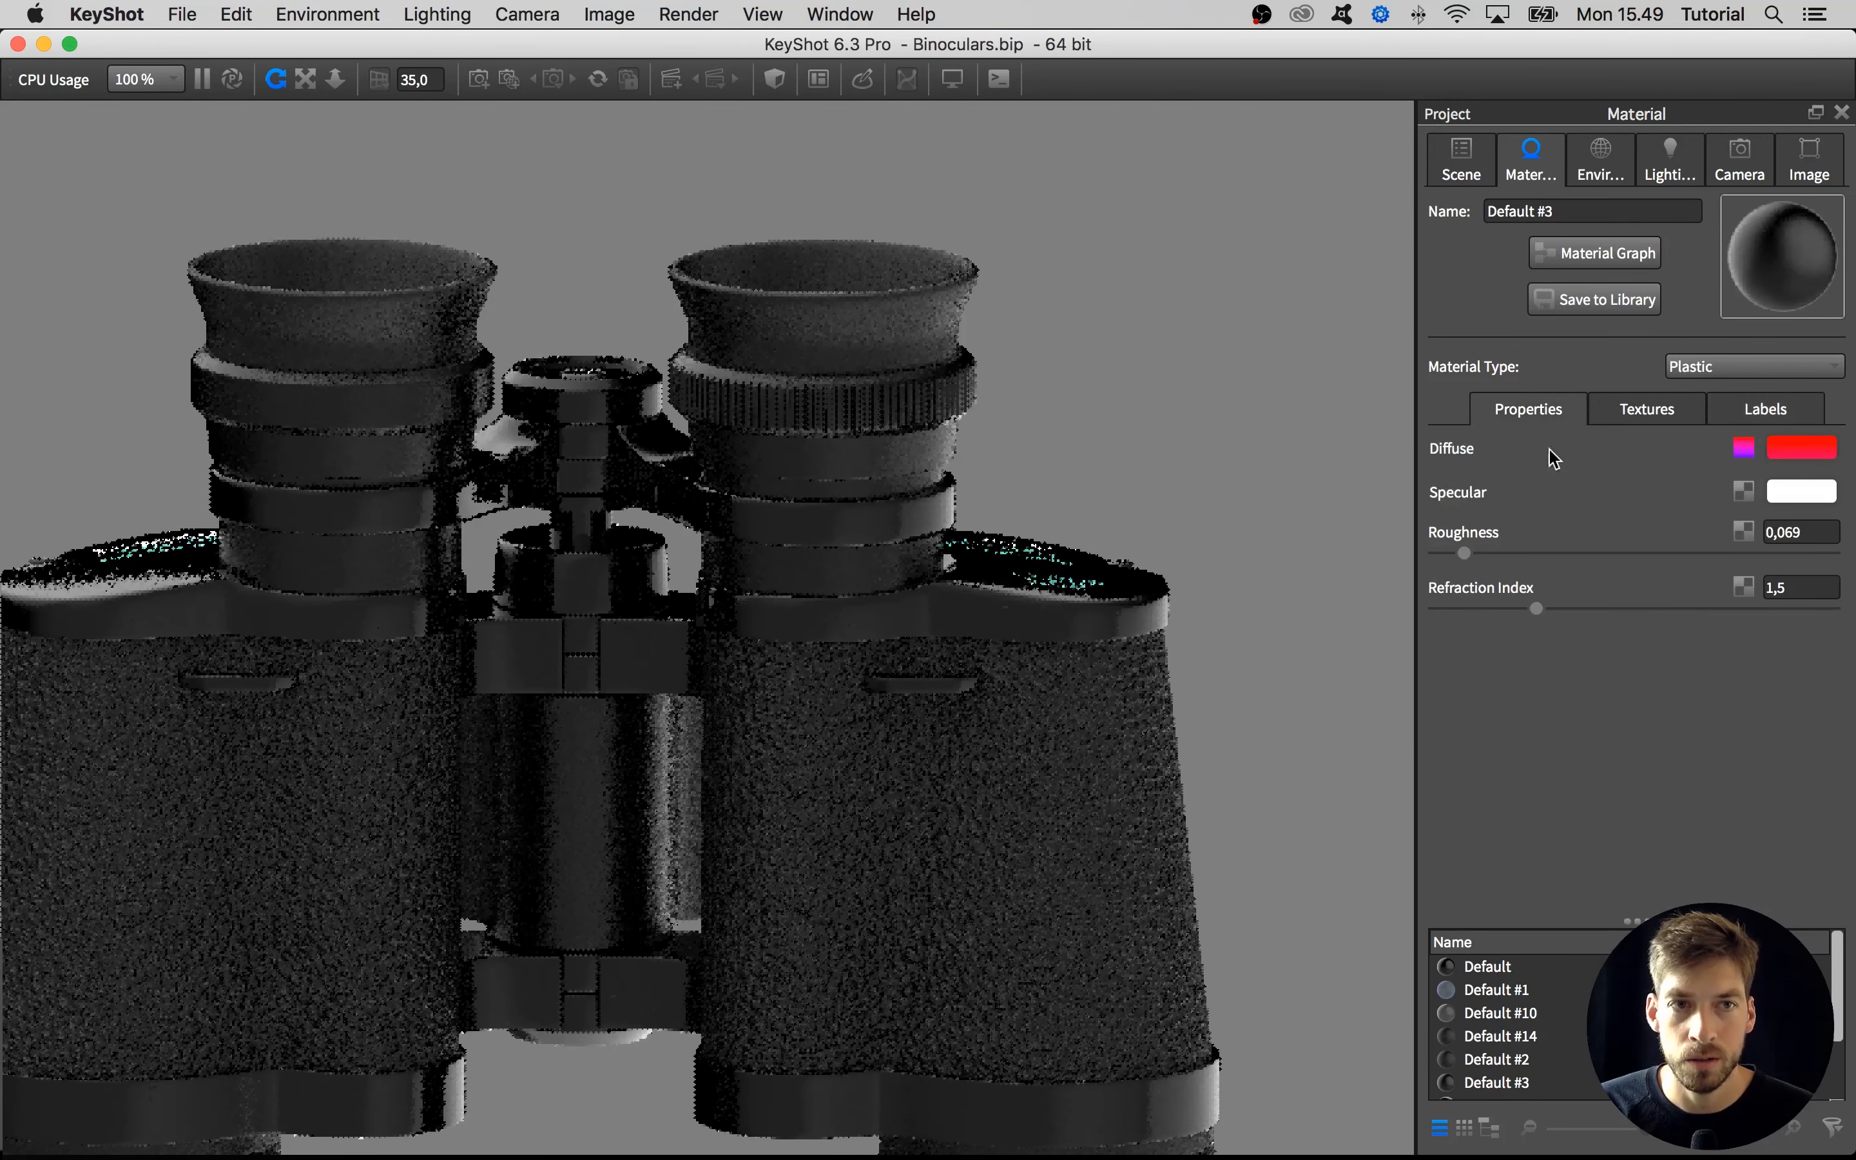
click(1661, 420)
click(1740, 412)
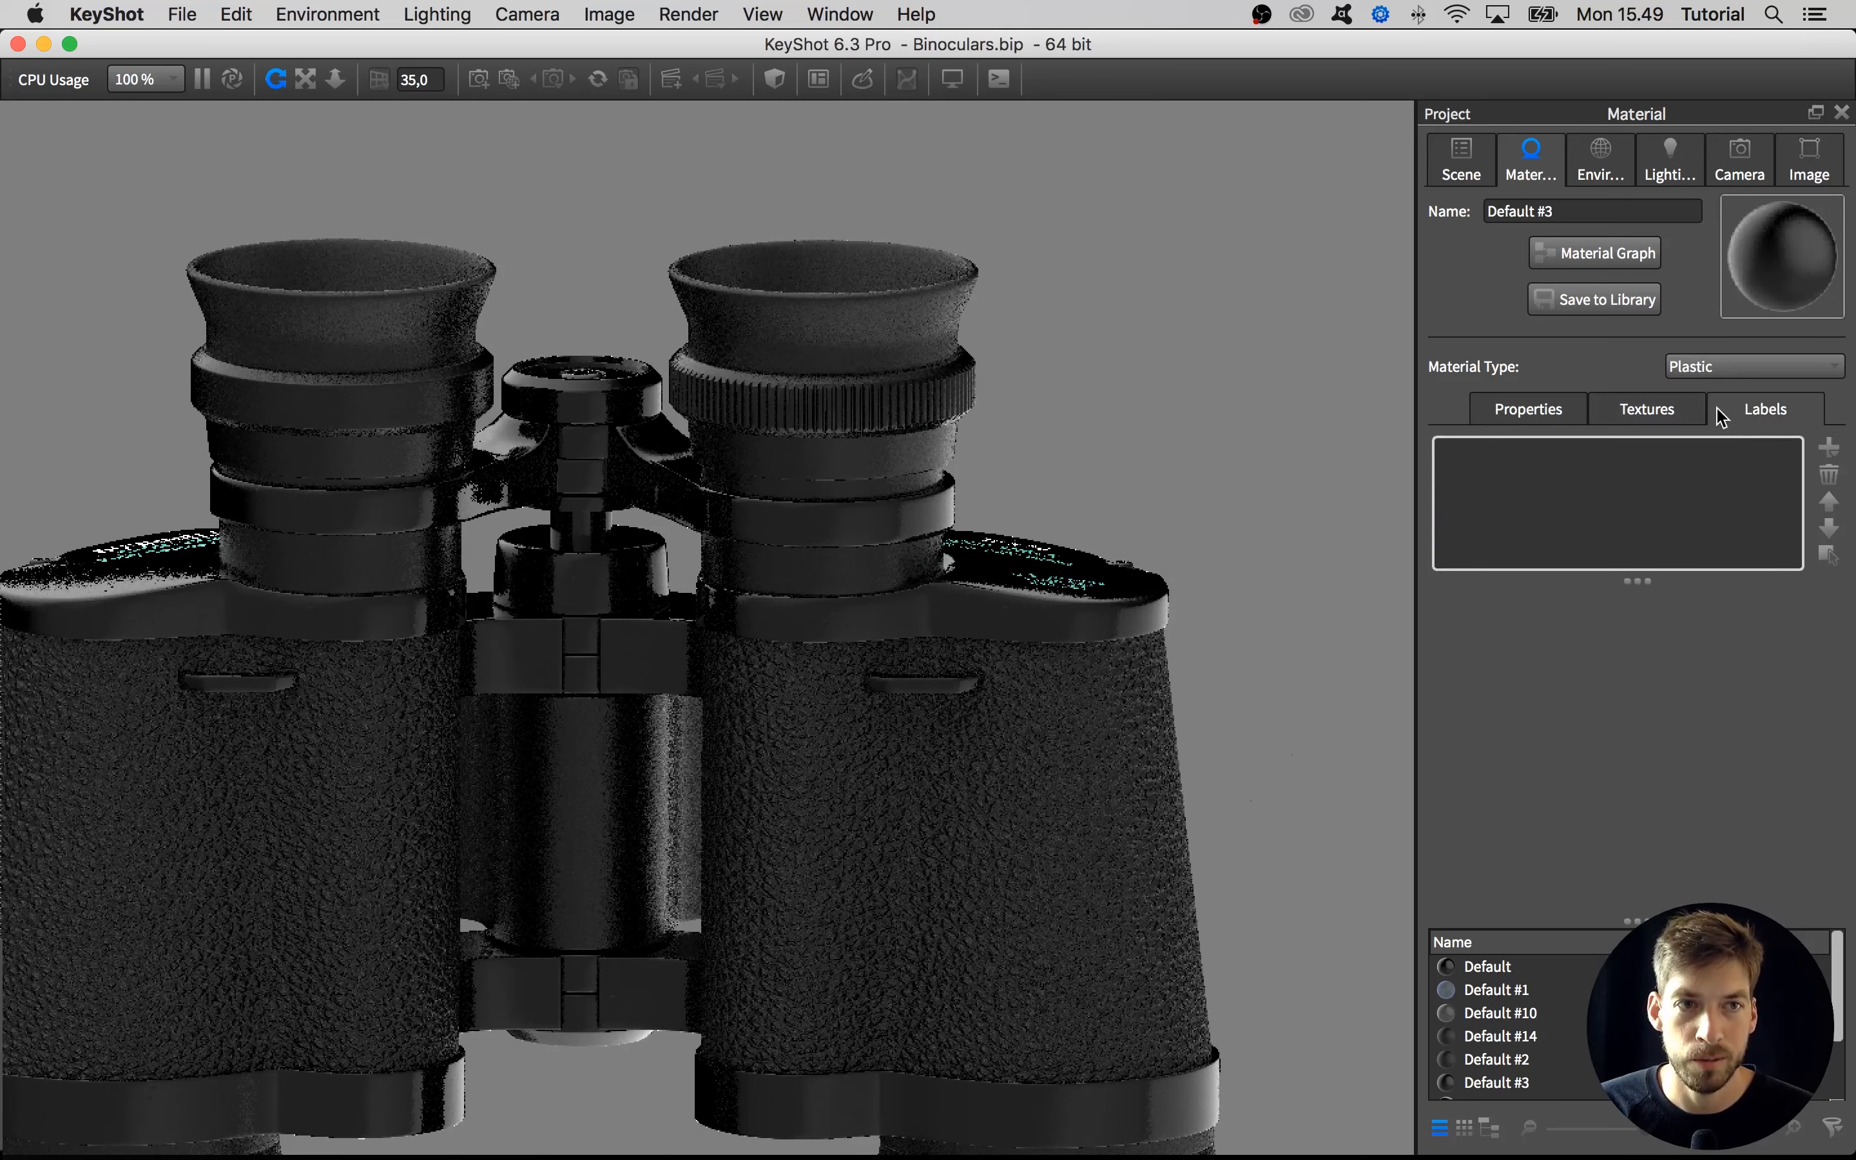
click(1830, 453)
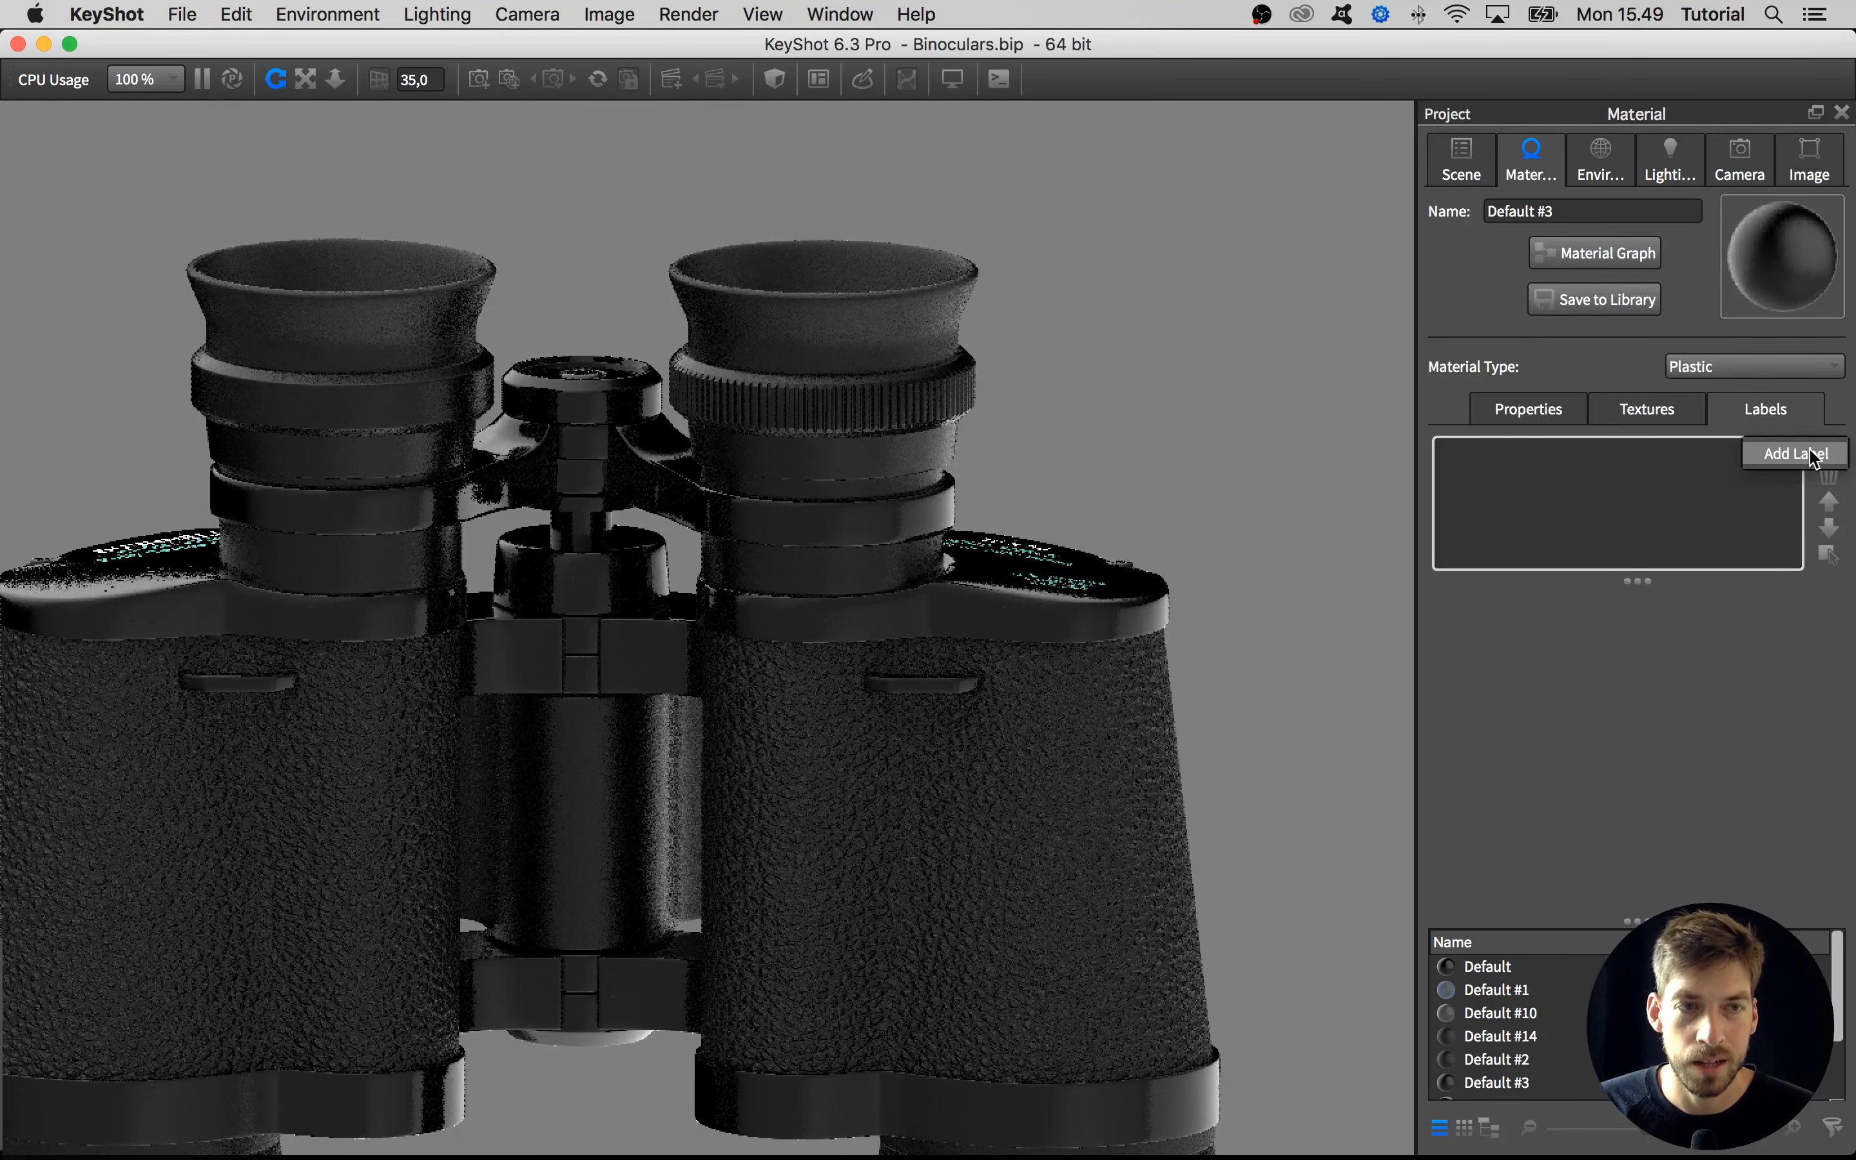
click(1813, 460)
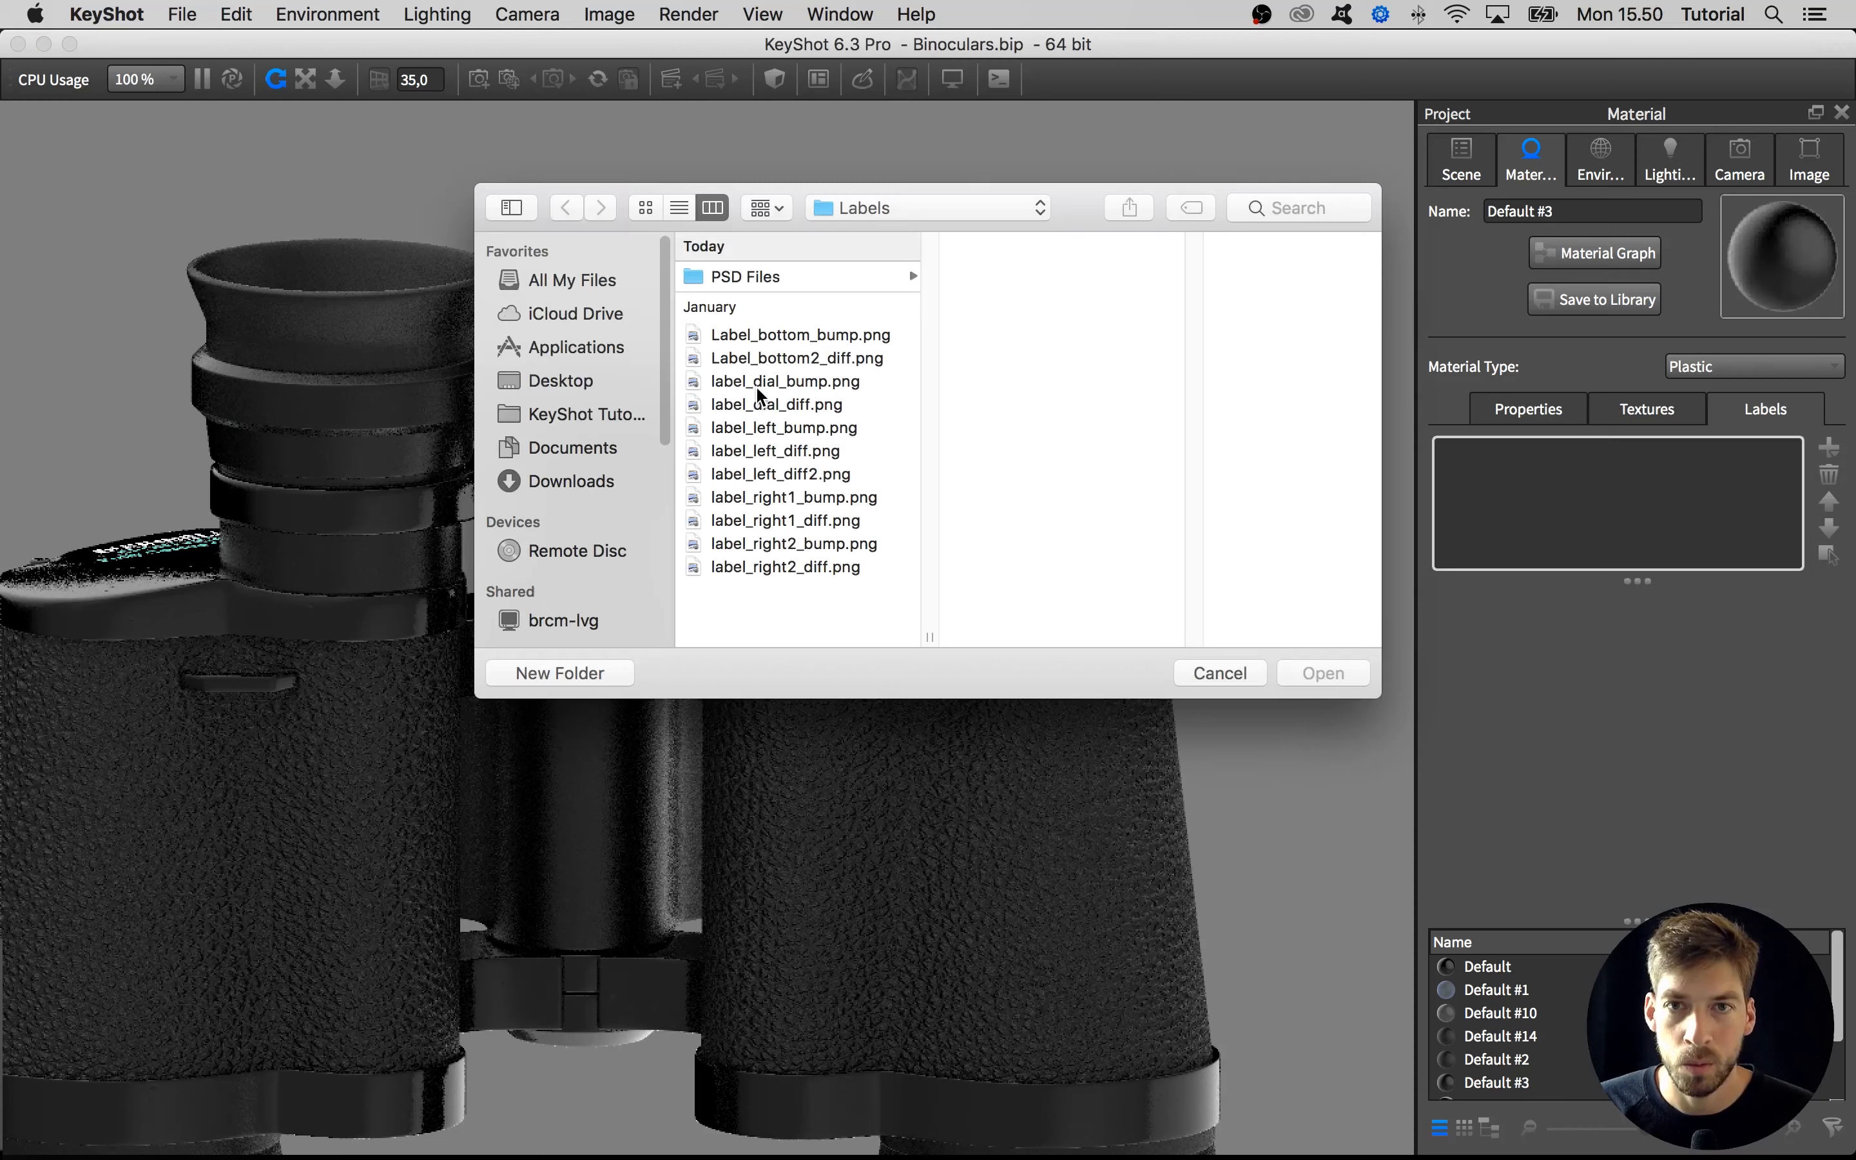
click(748, 403)
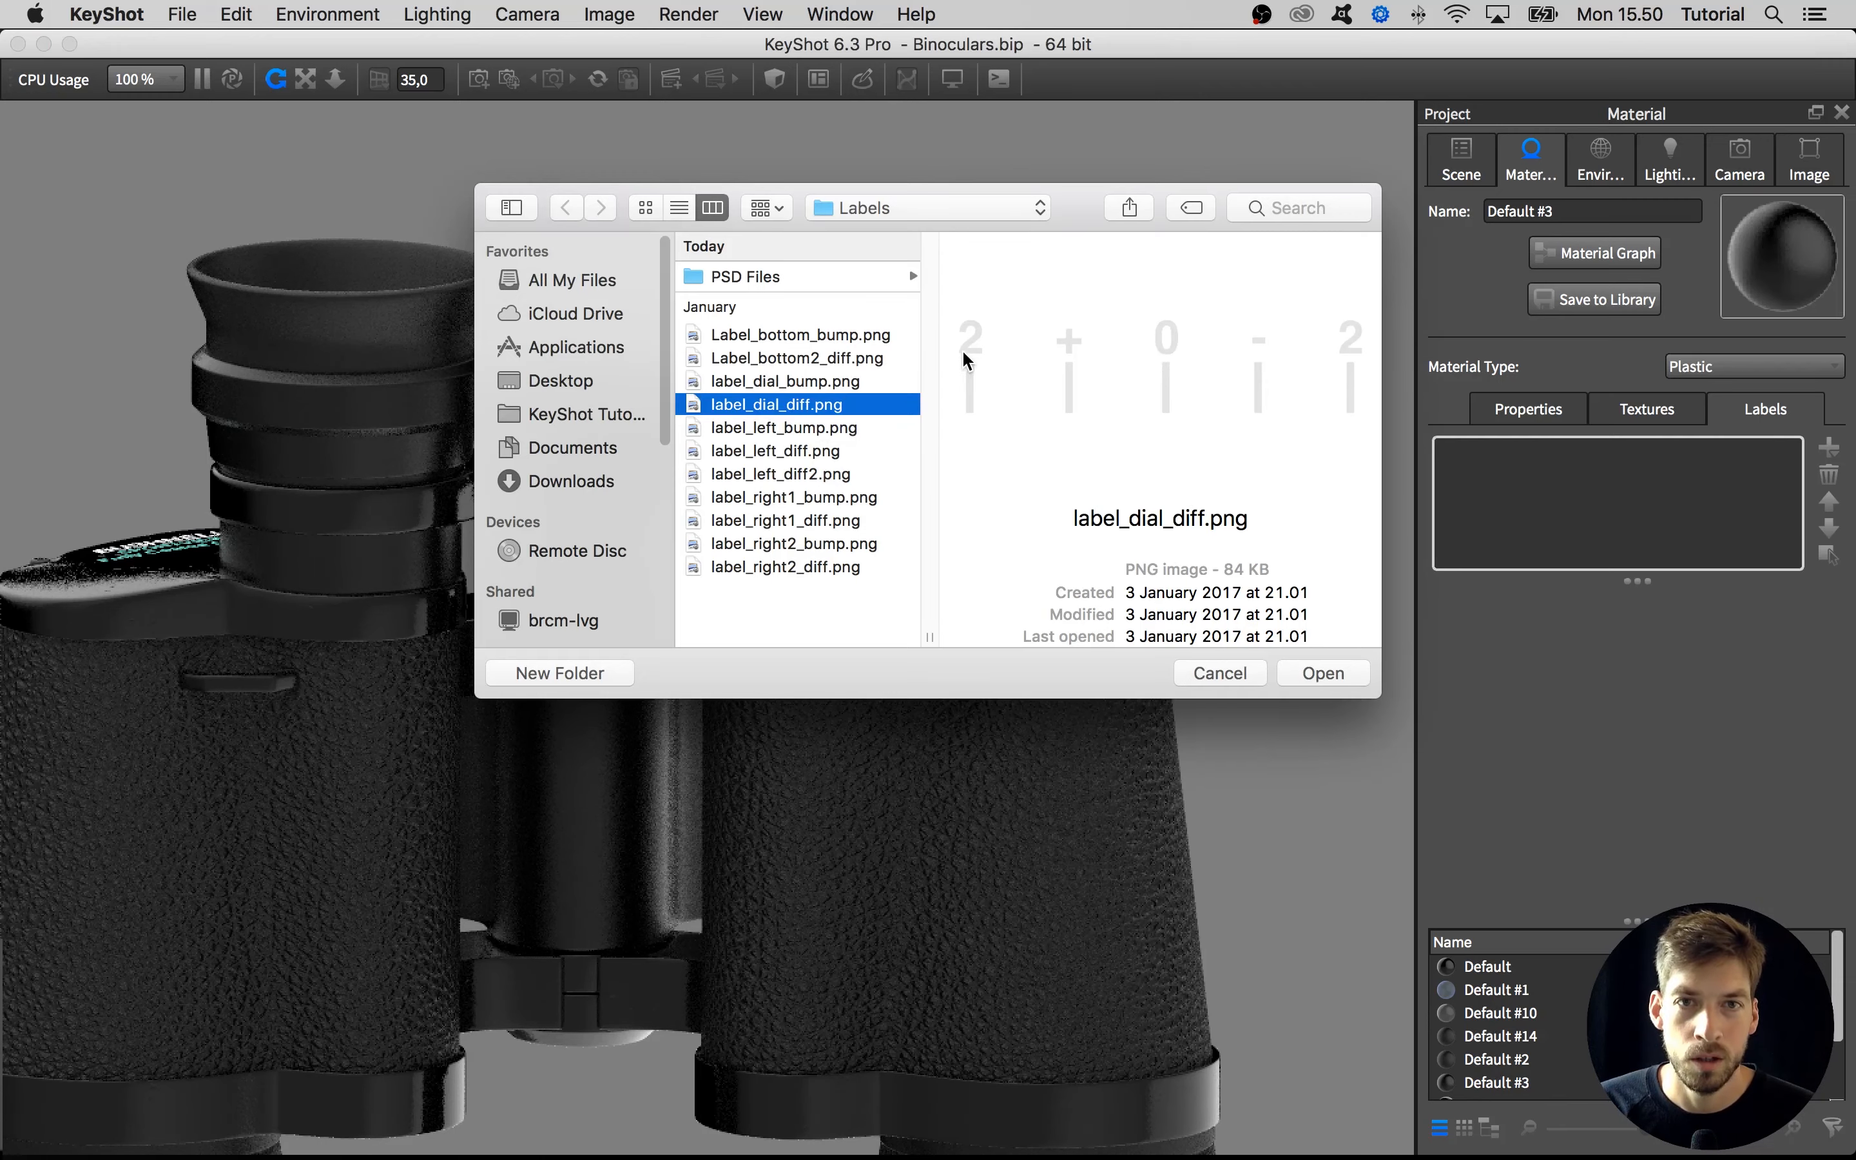
click(1322, 673)
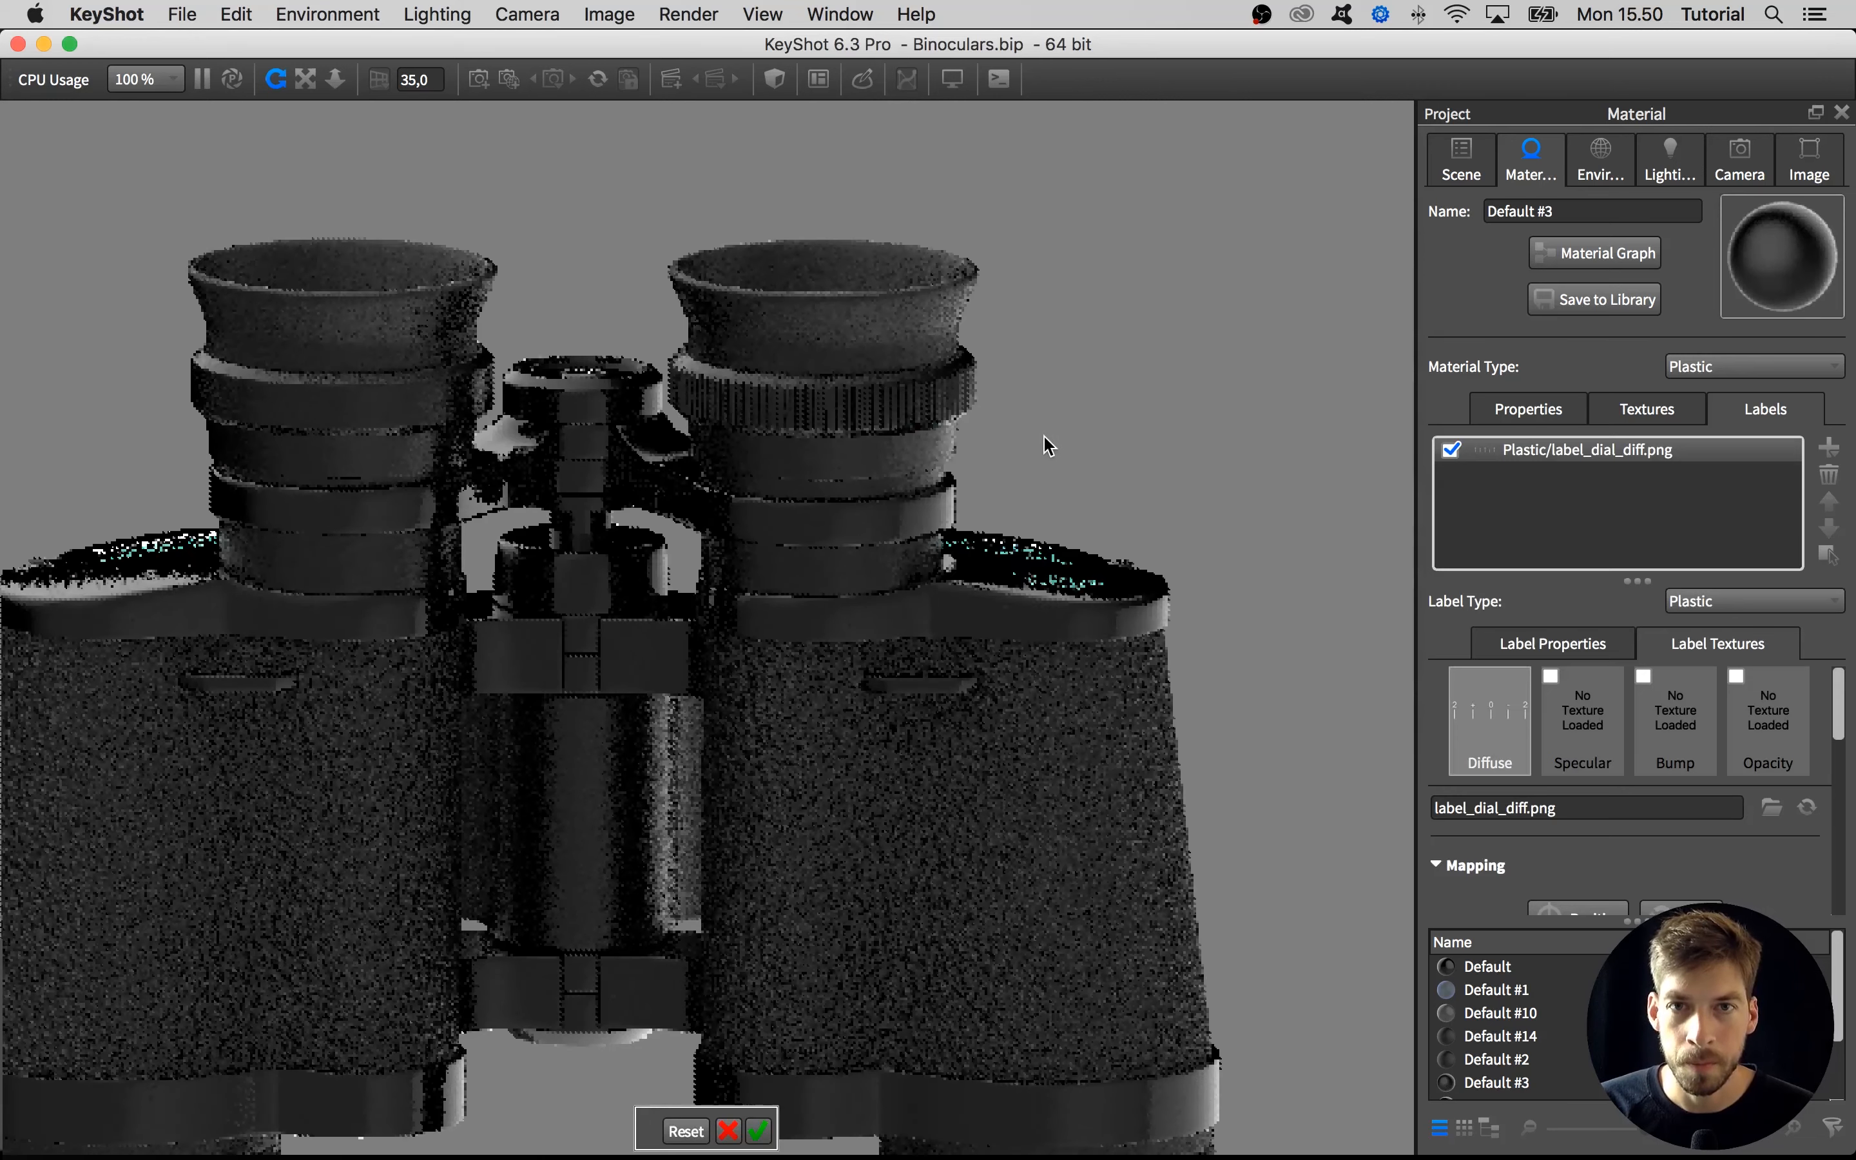
Set the camera azimuth to 90 and inclination to -90, and place the dial label on the right eyepiece barrel
click(1739, 163)
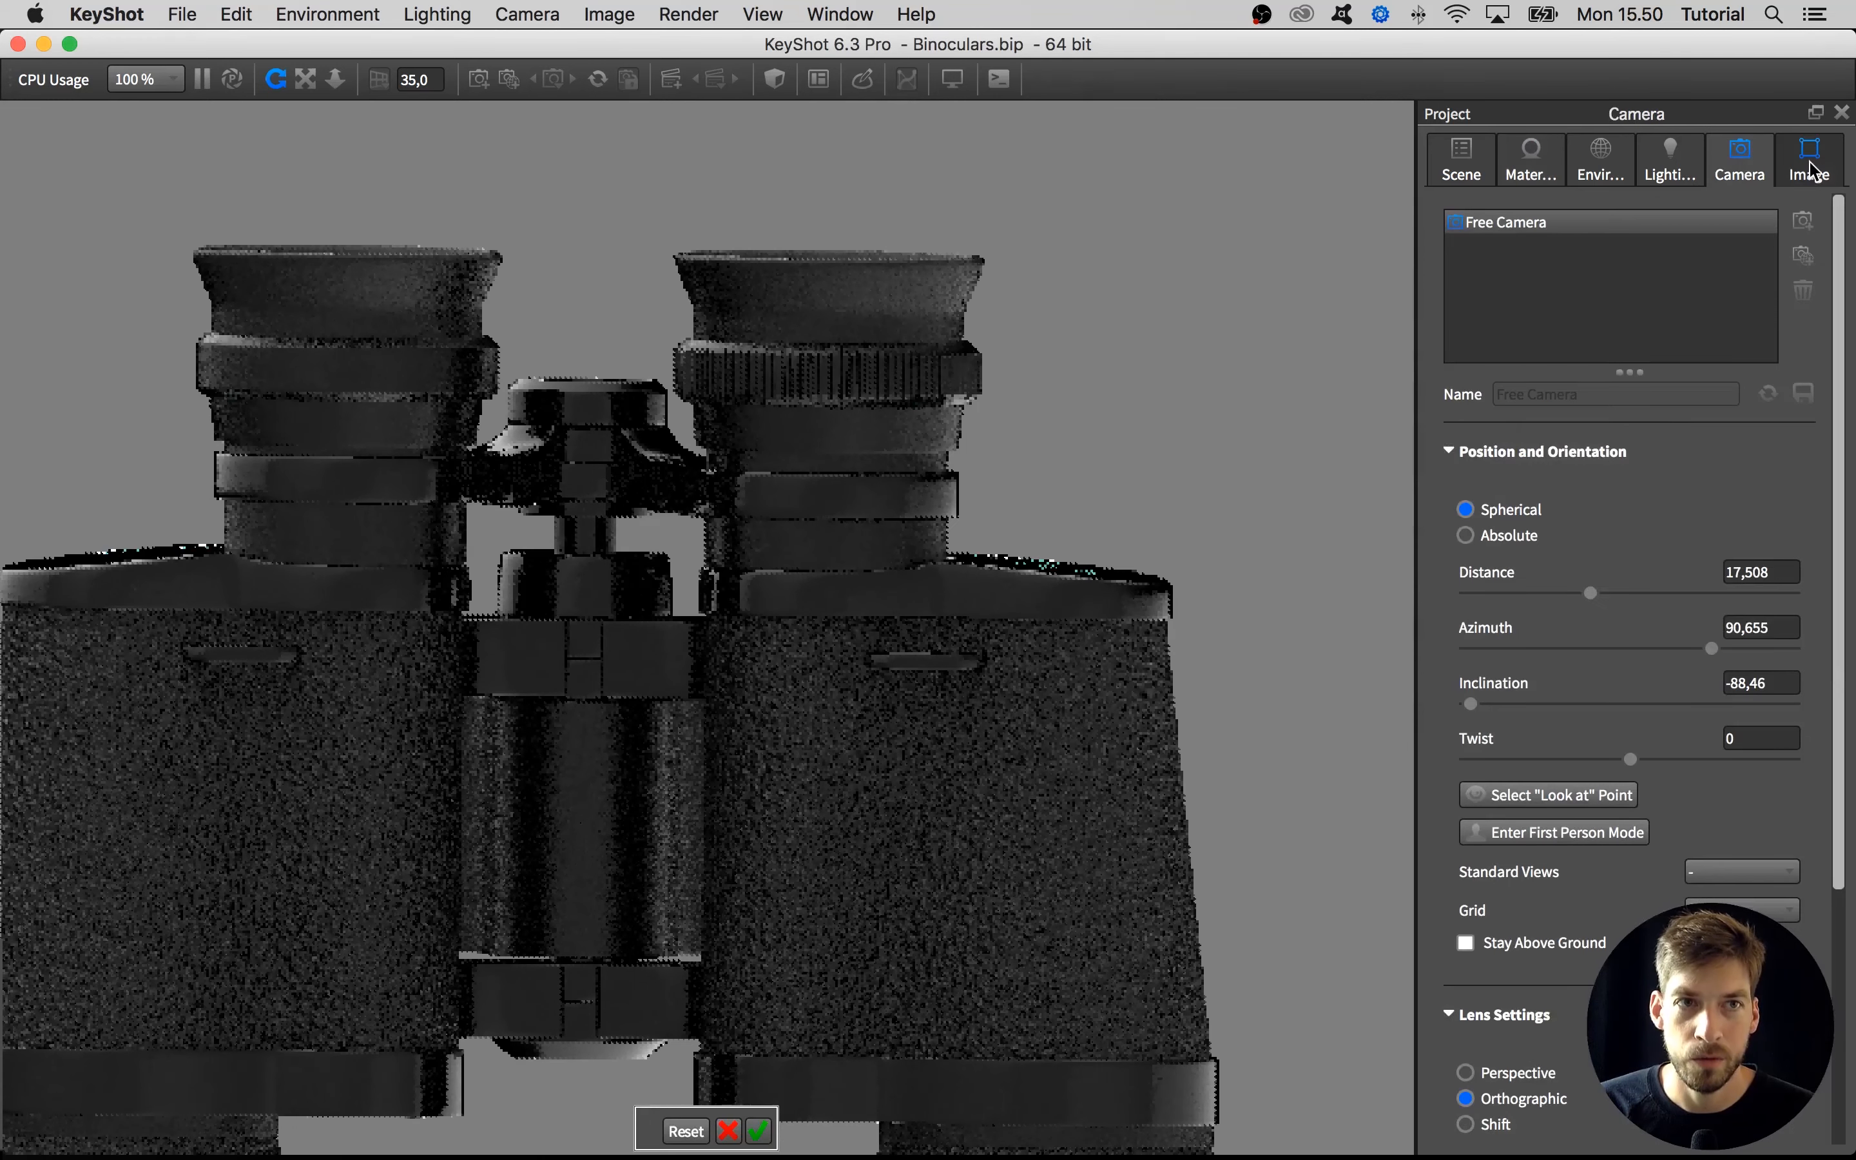
click(1762, 627)
text(90)
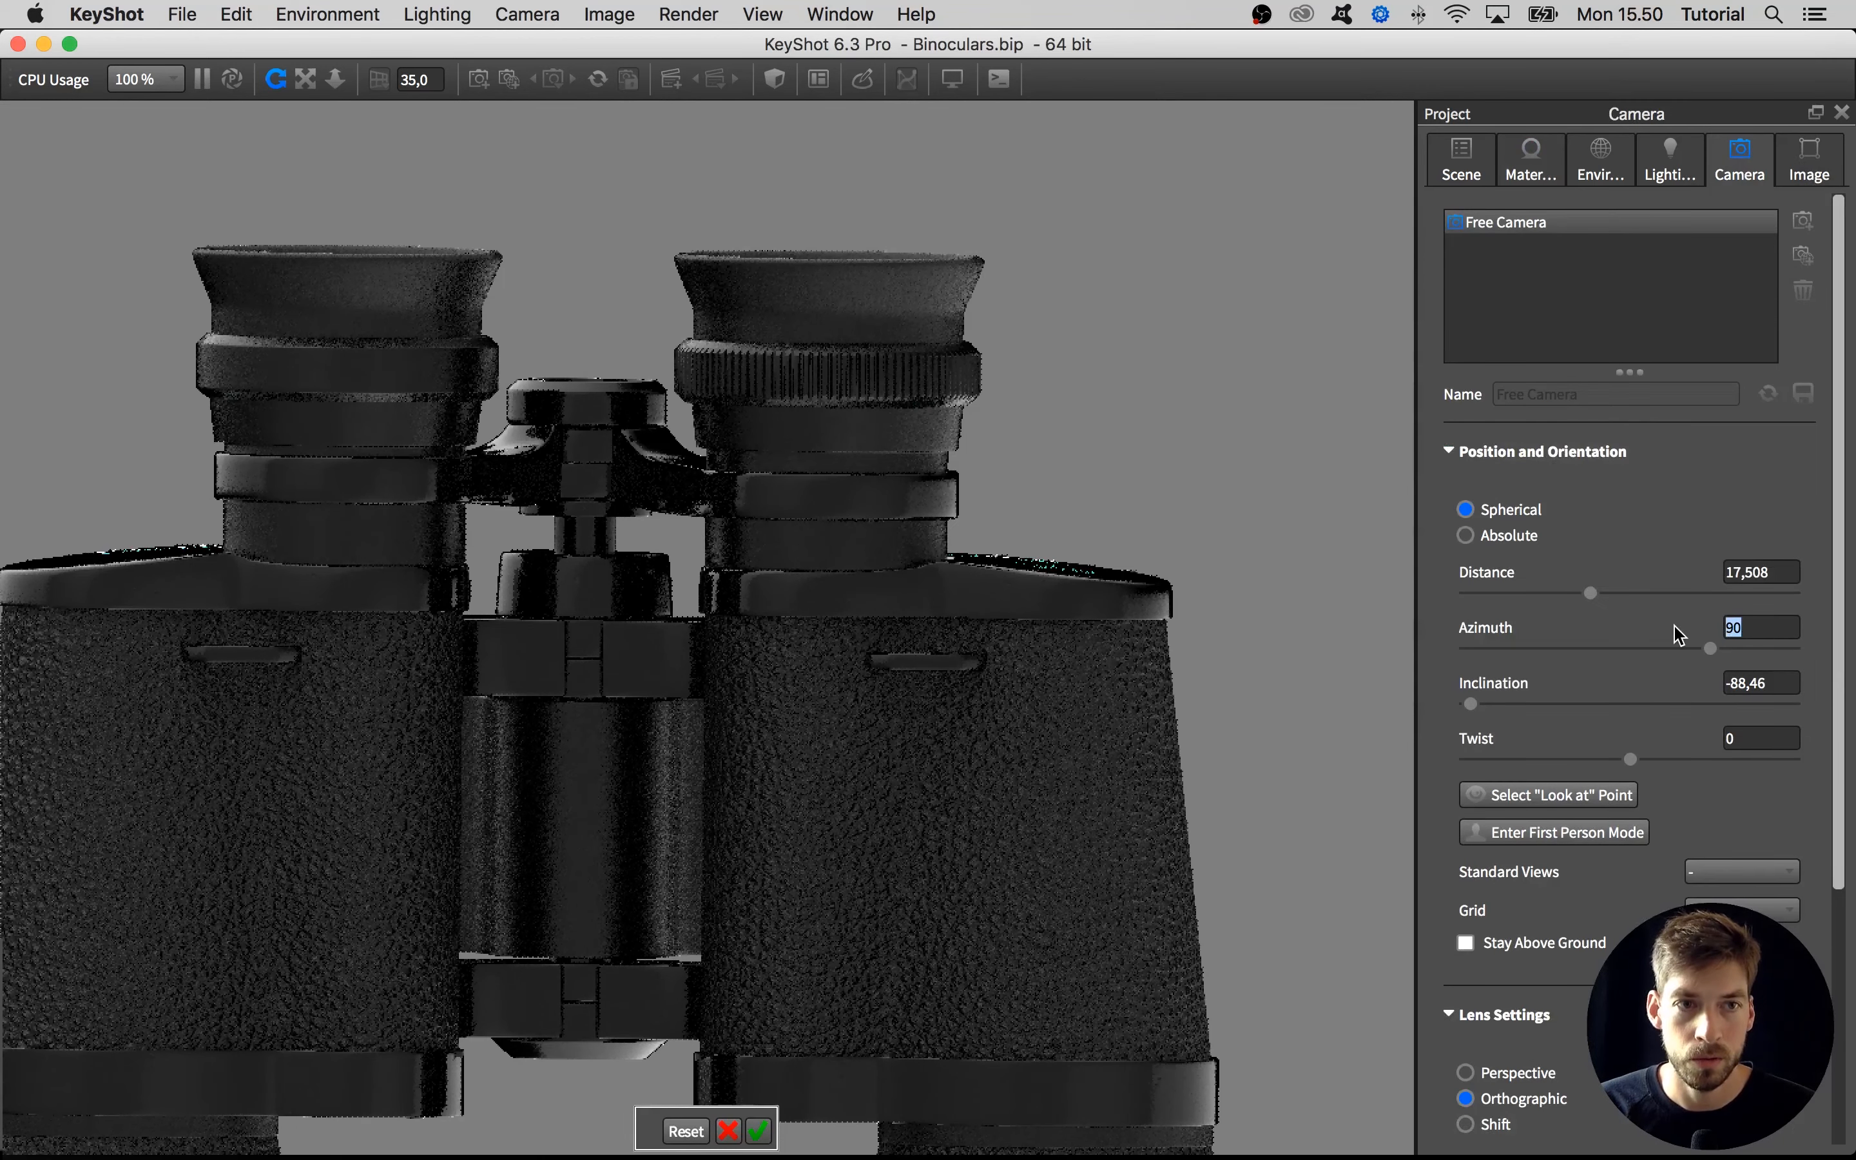
key(Tab)
text(-)
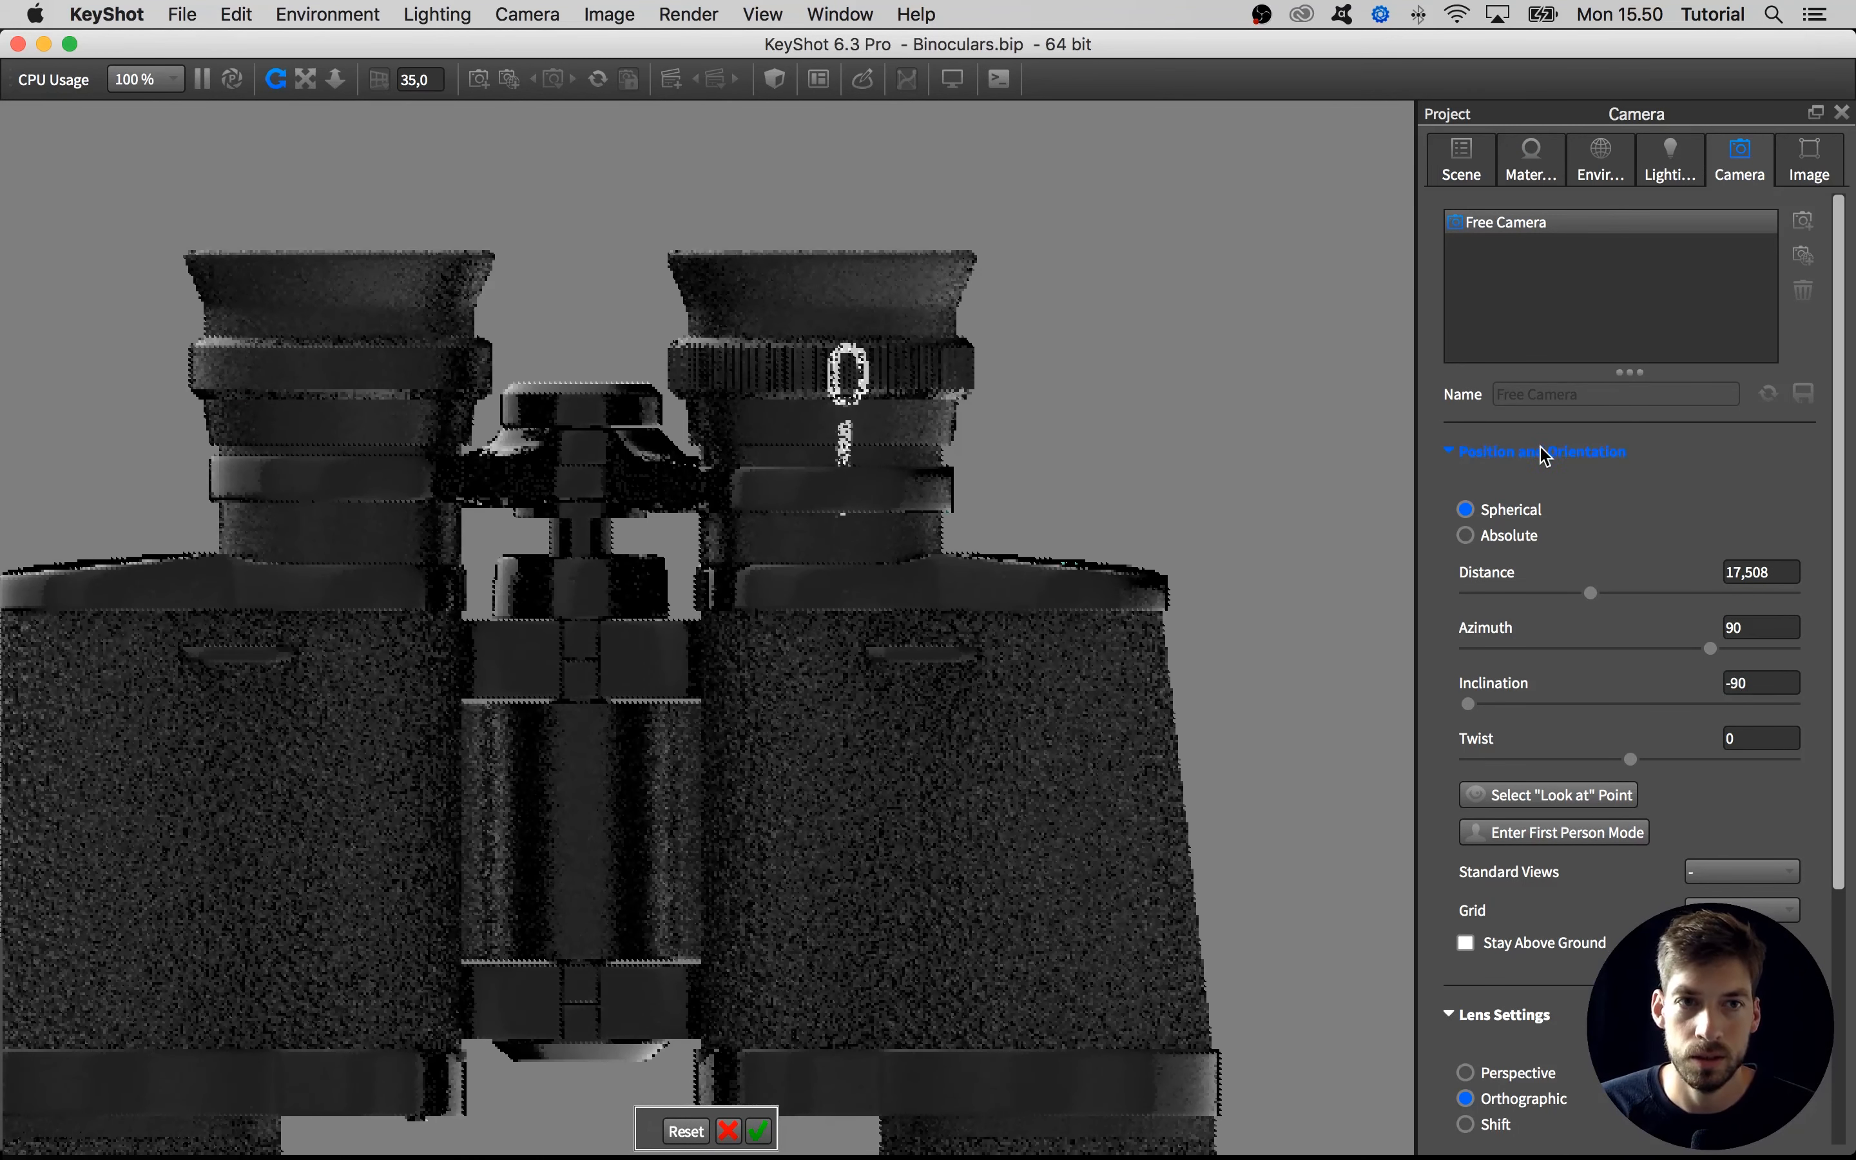
Reduce the scale of the dial label, label_dial_diff.png, to 0.25
click(1536, 167)
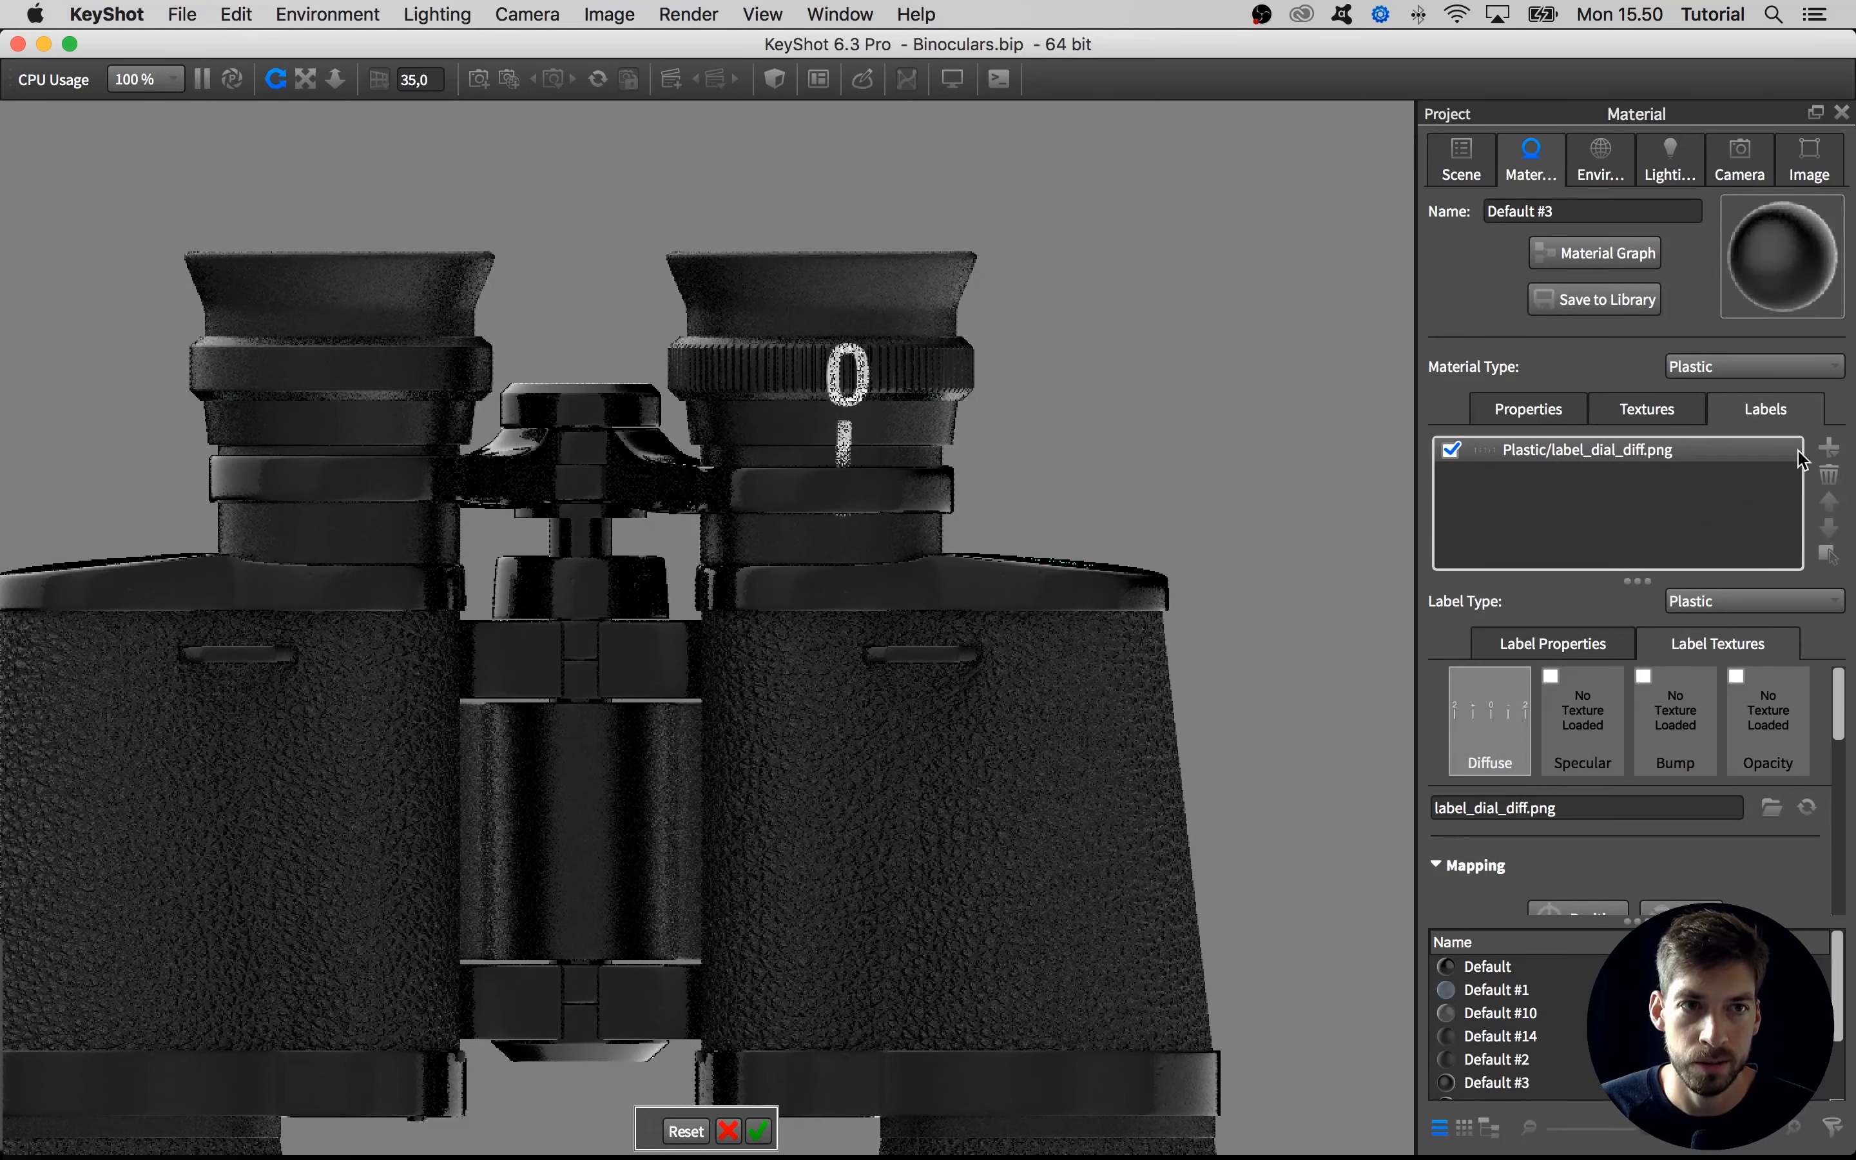
drag(1844, 727, 1841, 805)
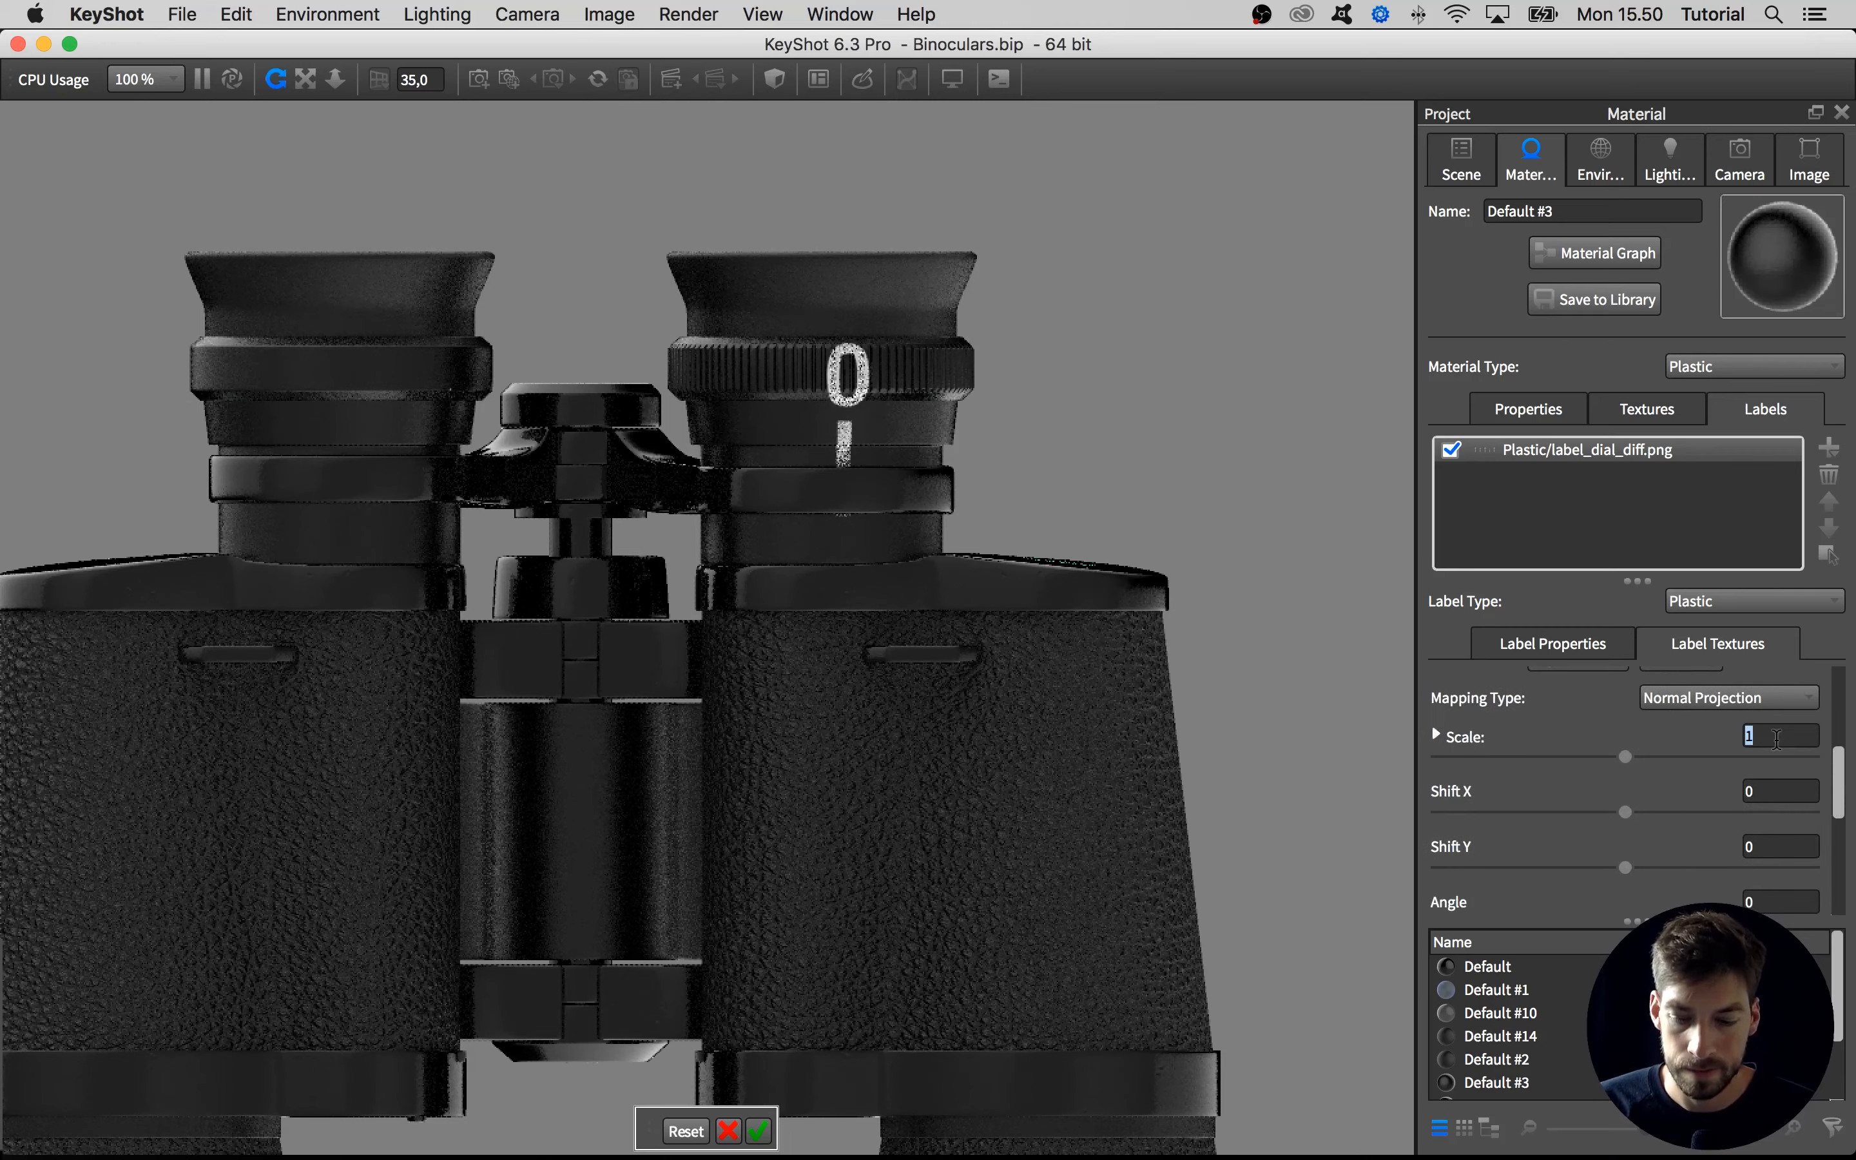
key(Return)
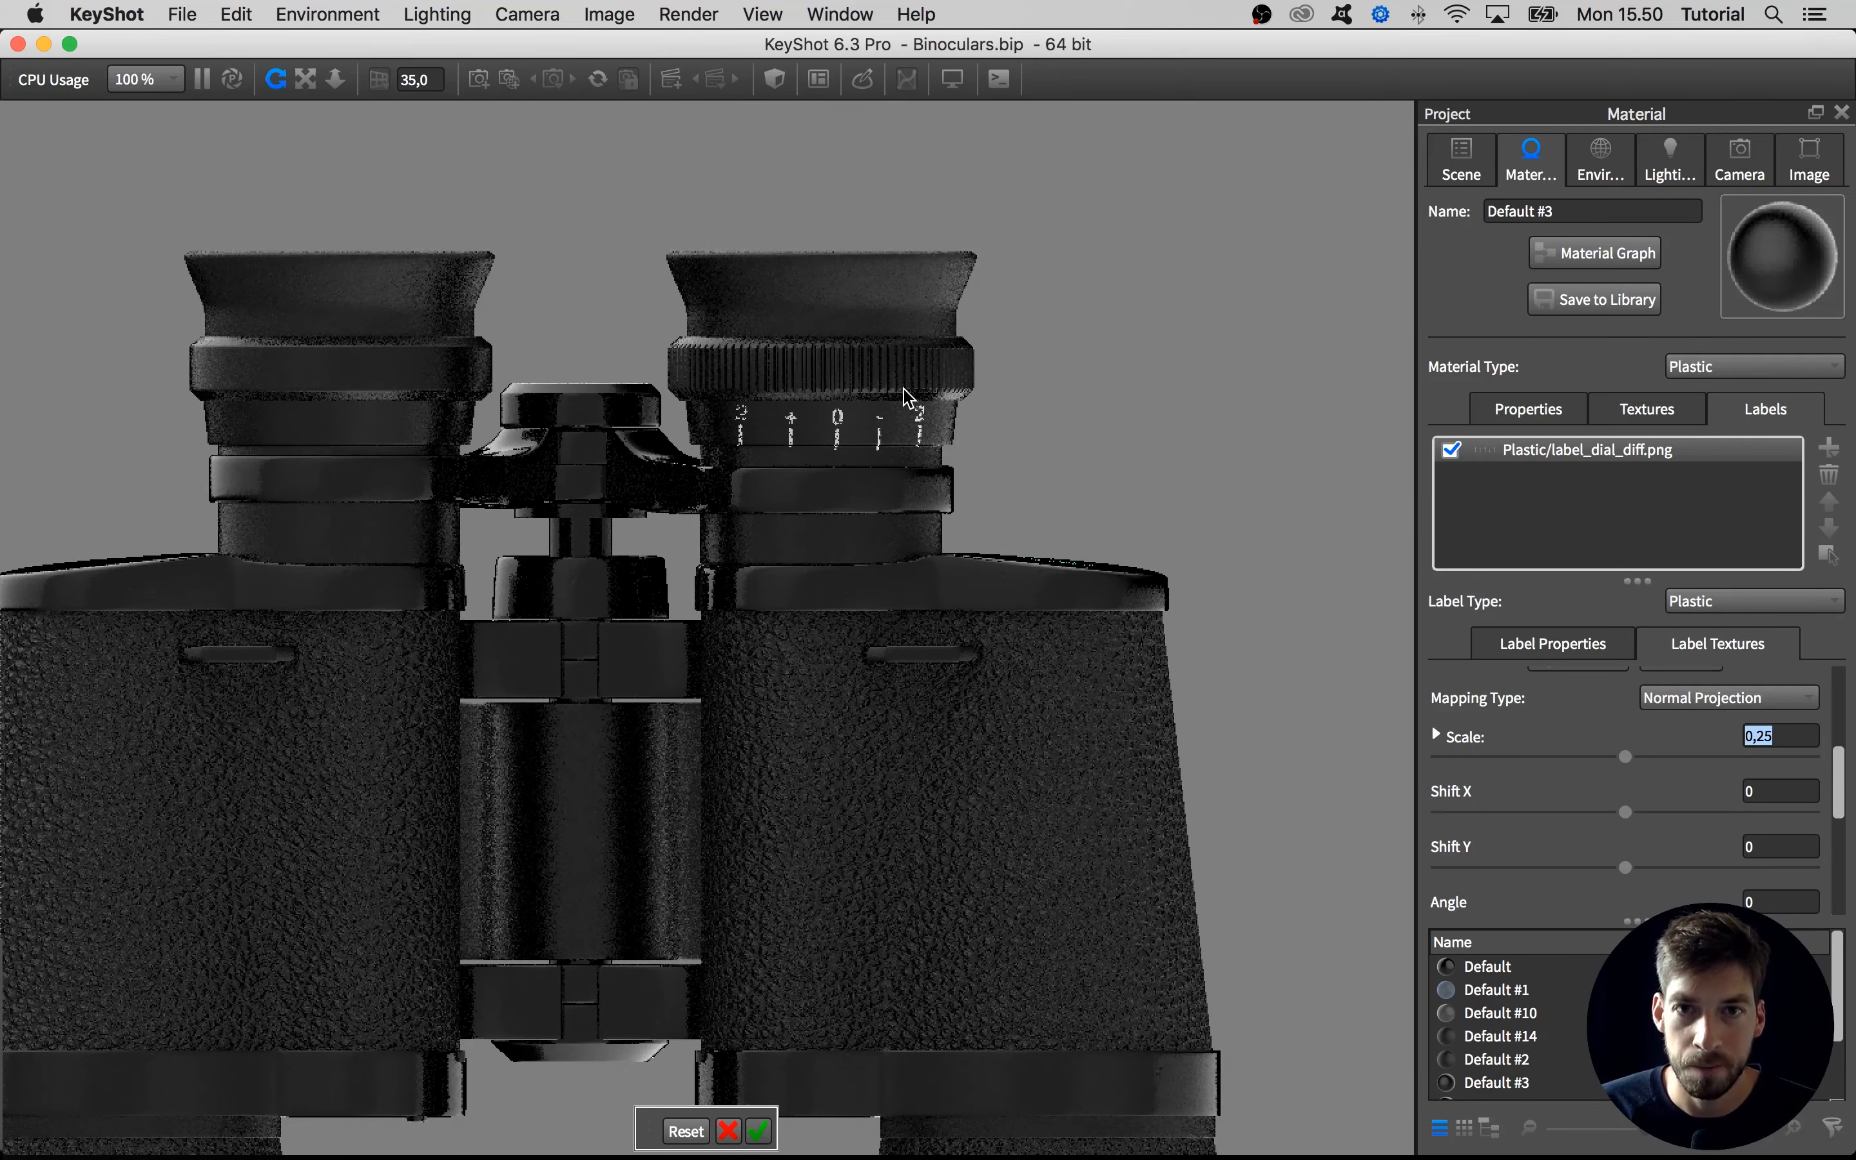
scroll(904, 395, up, 3)
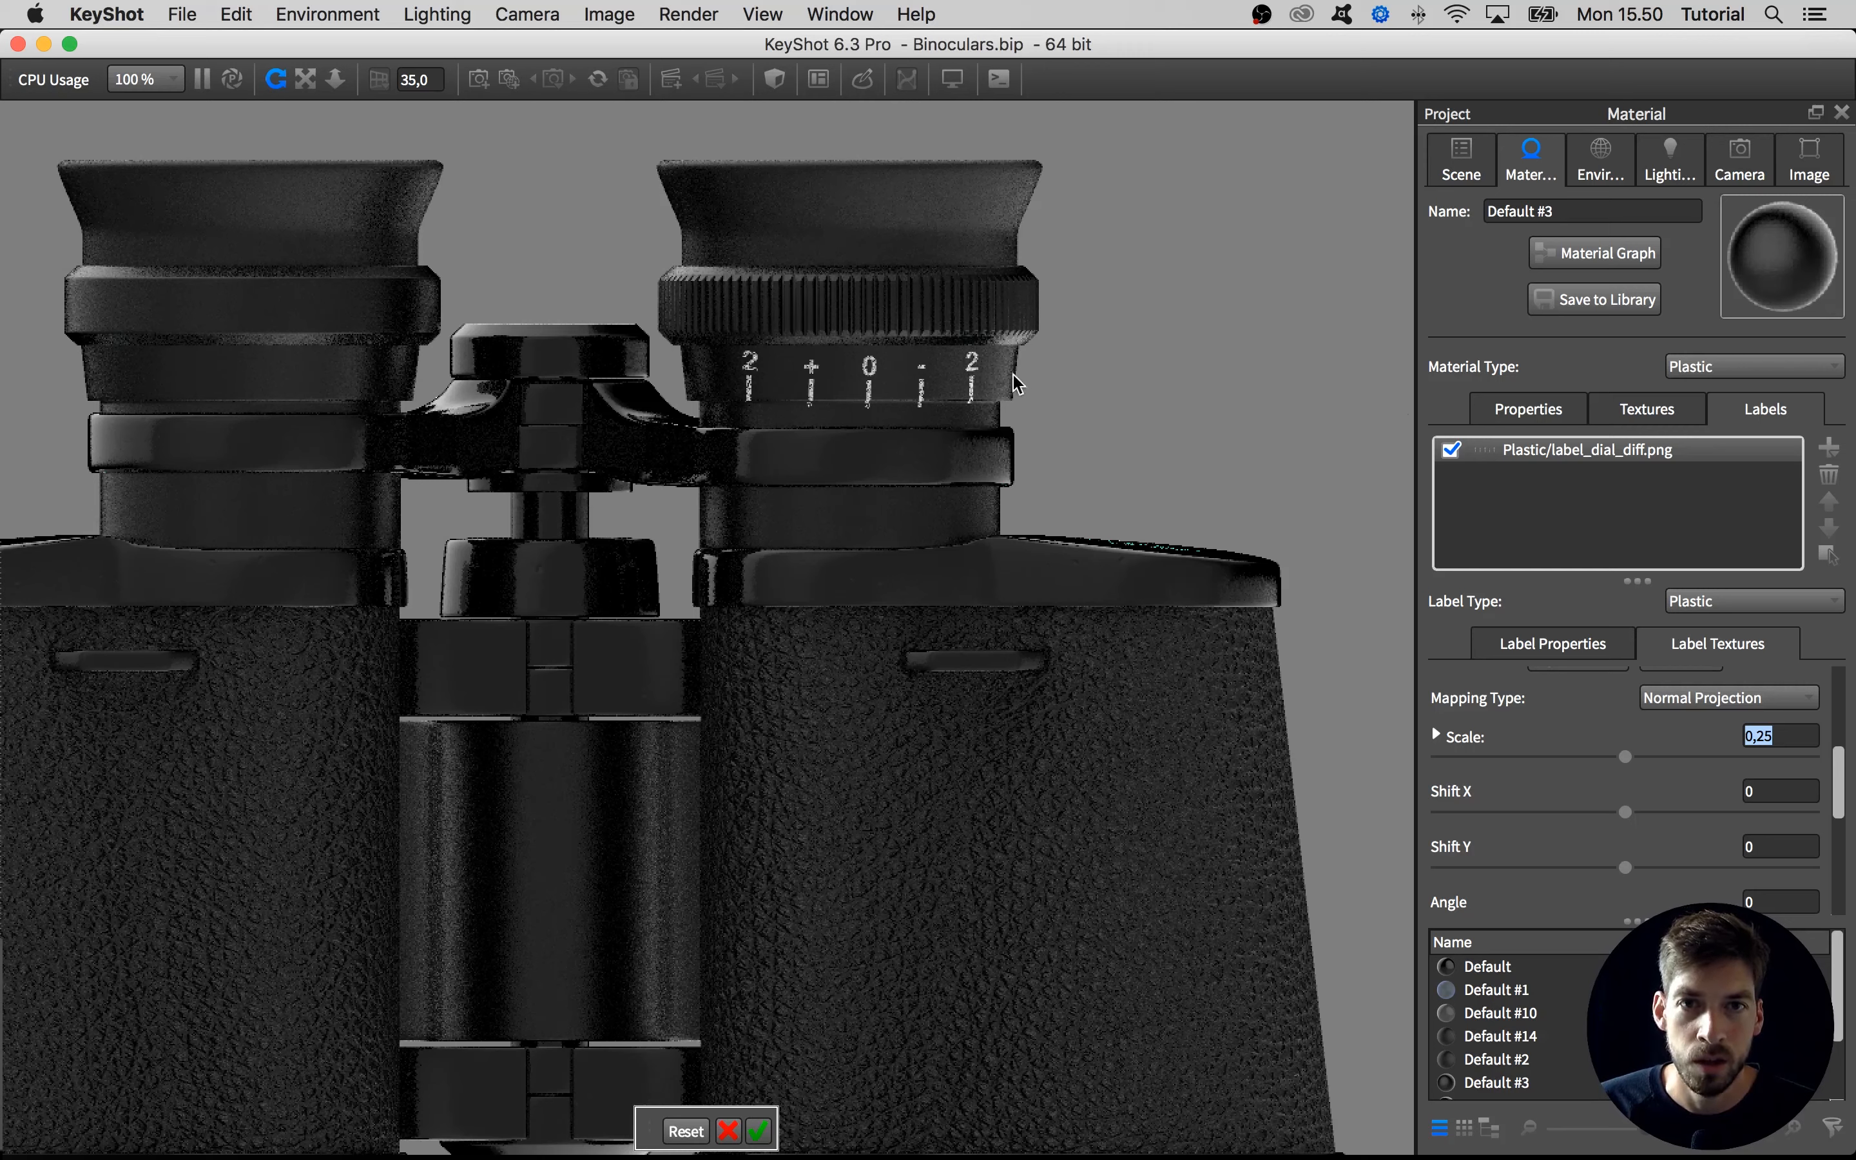
Change the dial label's mapping type to Cylindrical and dismiss the save reminder
click(1672, 698)
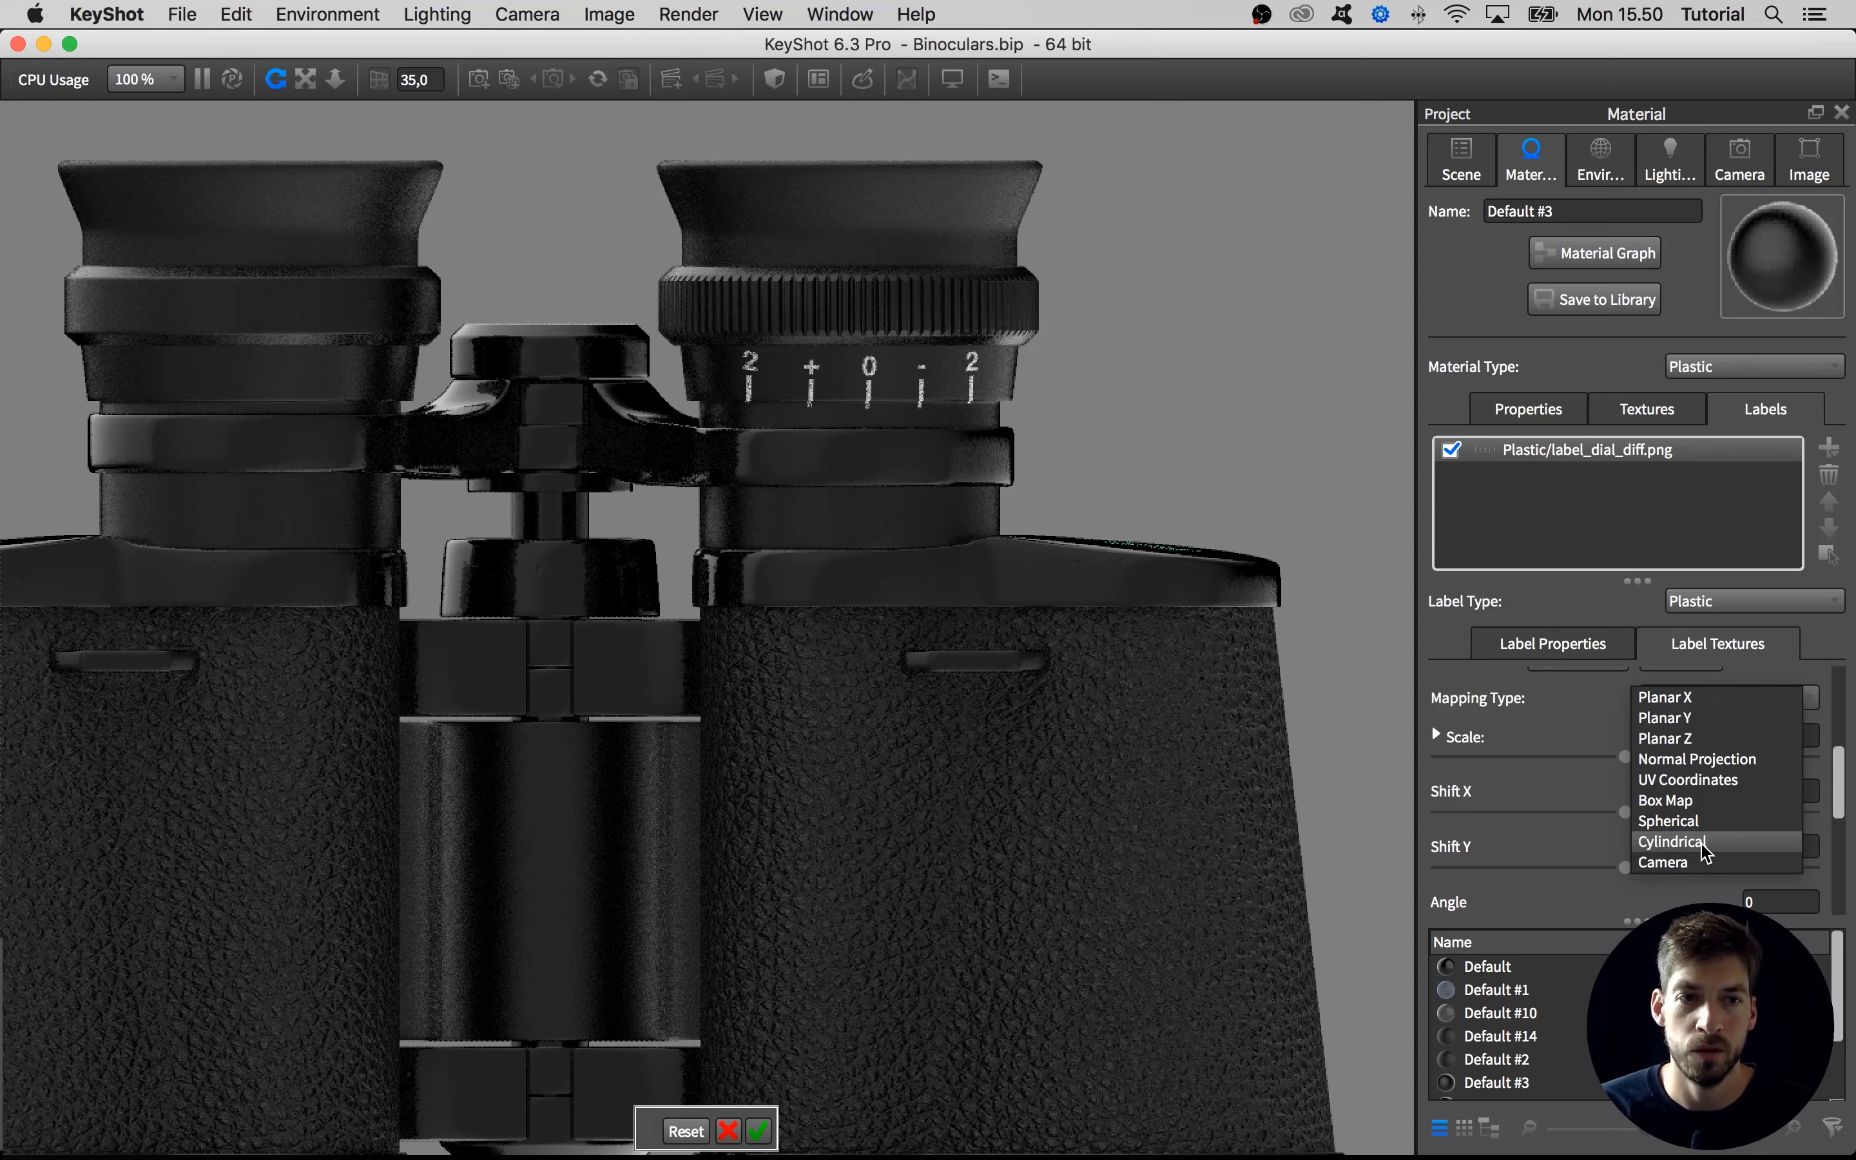
click(1672, 841)
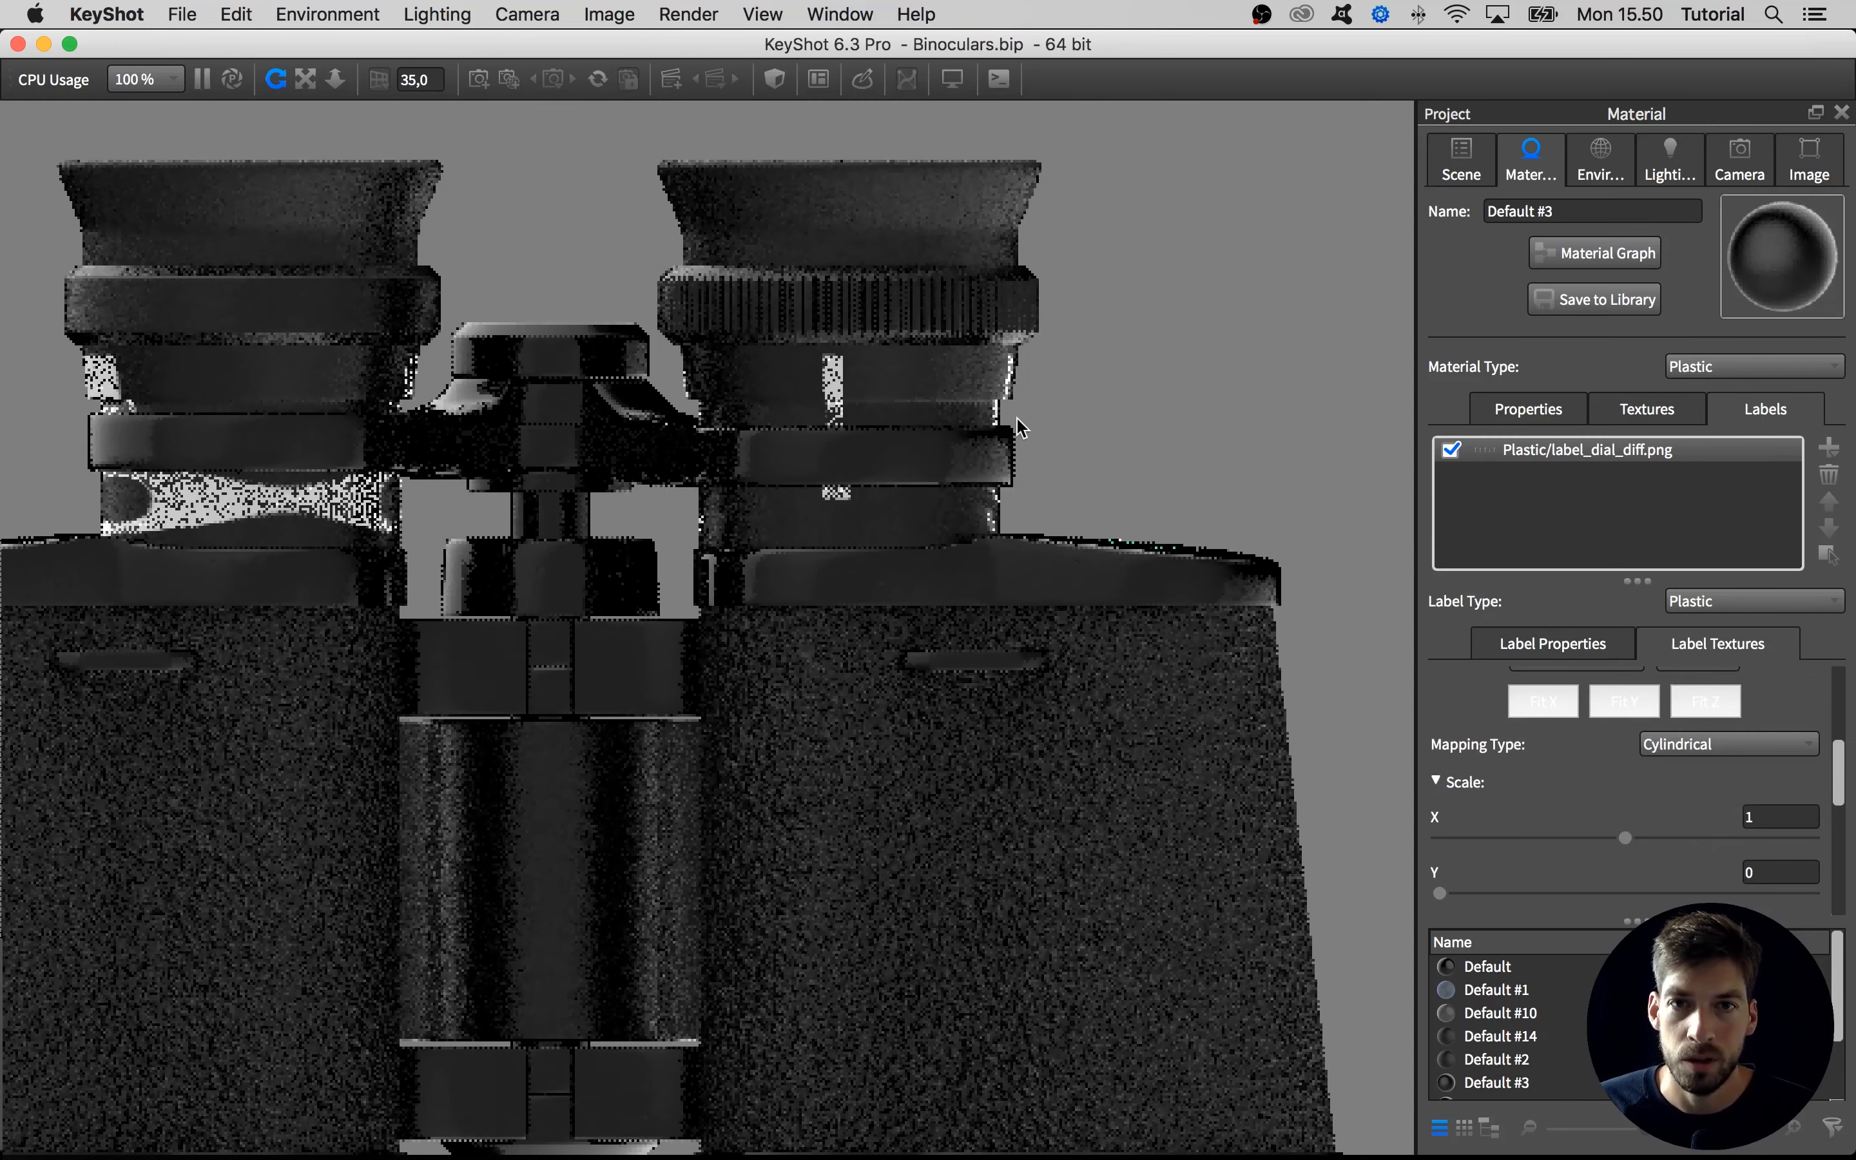
scroll(1020, 427, down, 2)
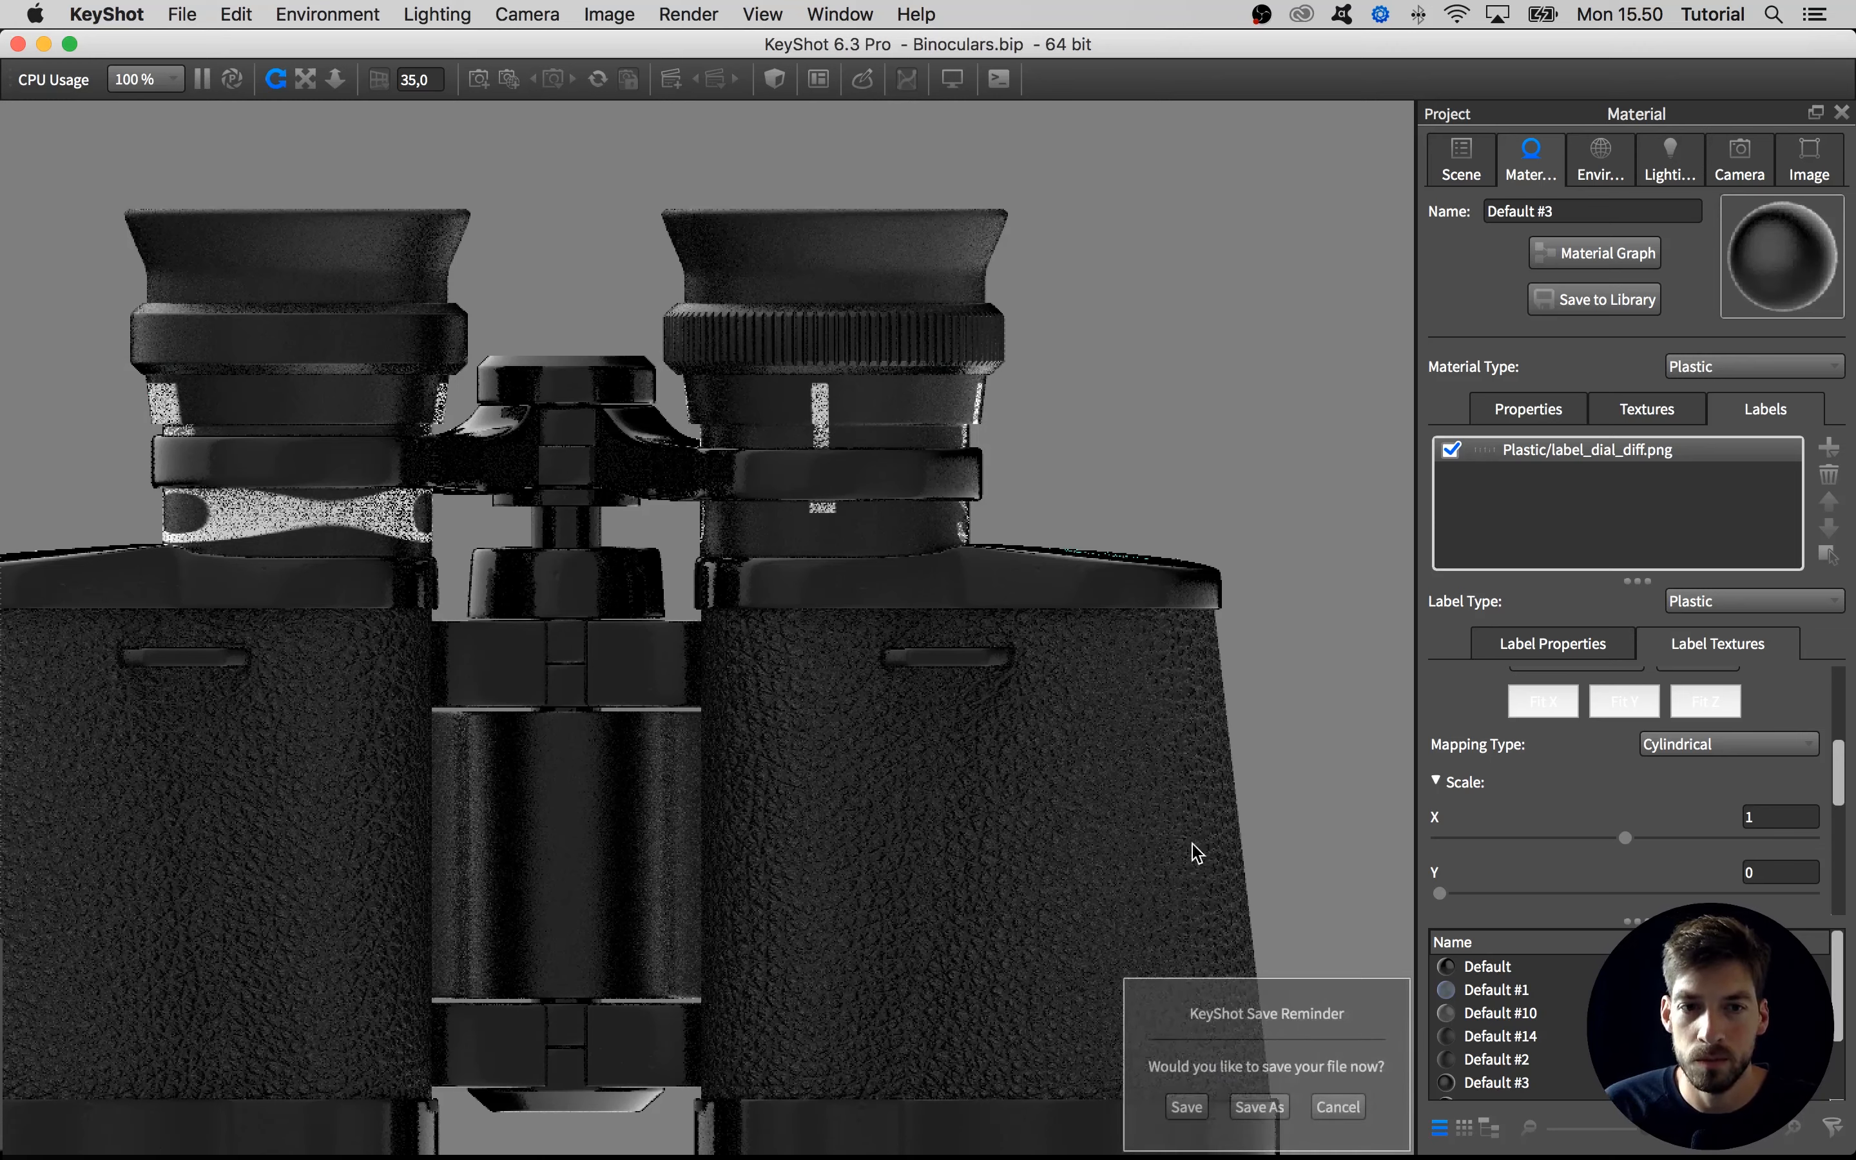
click(1338, 1107)
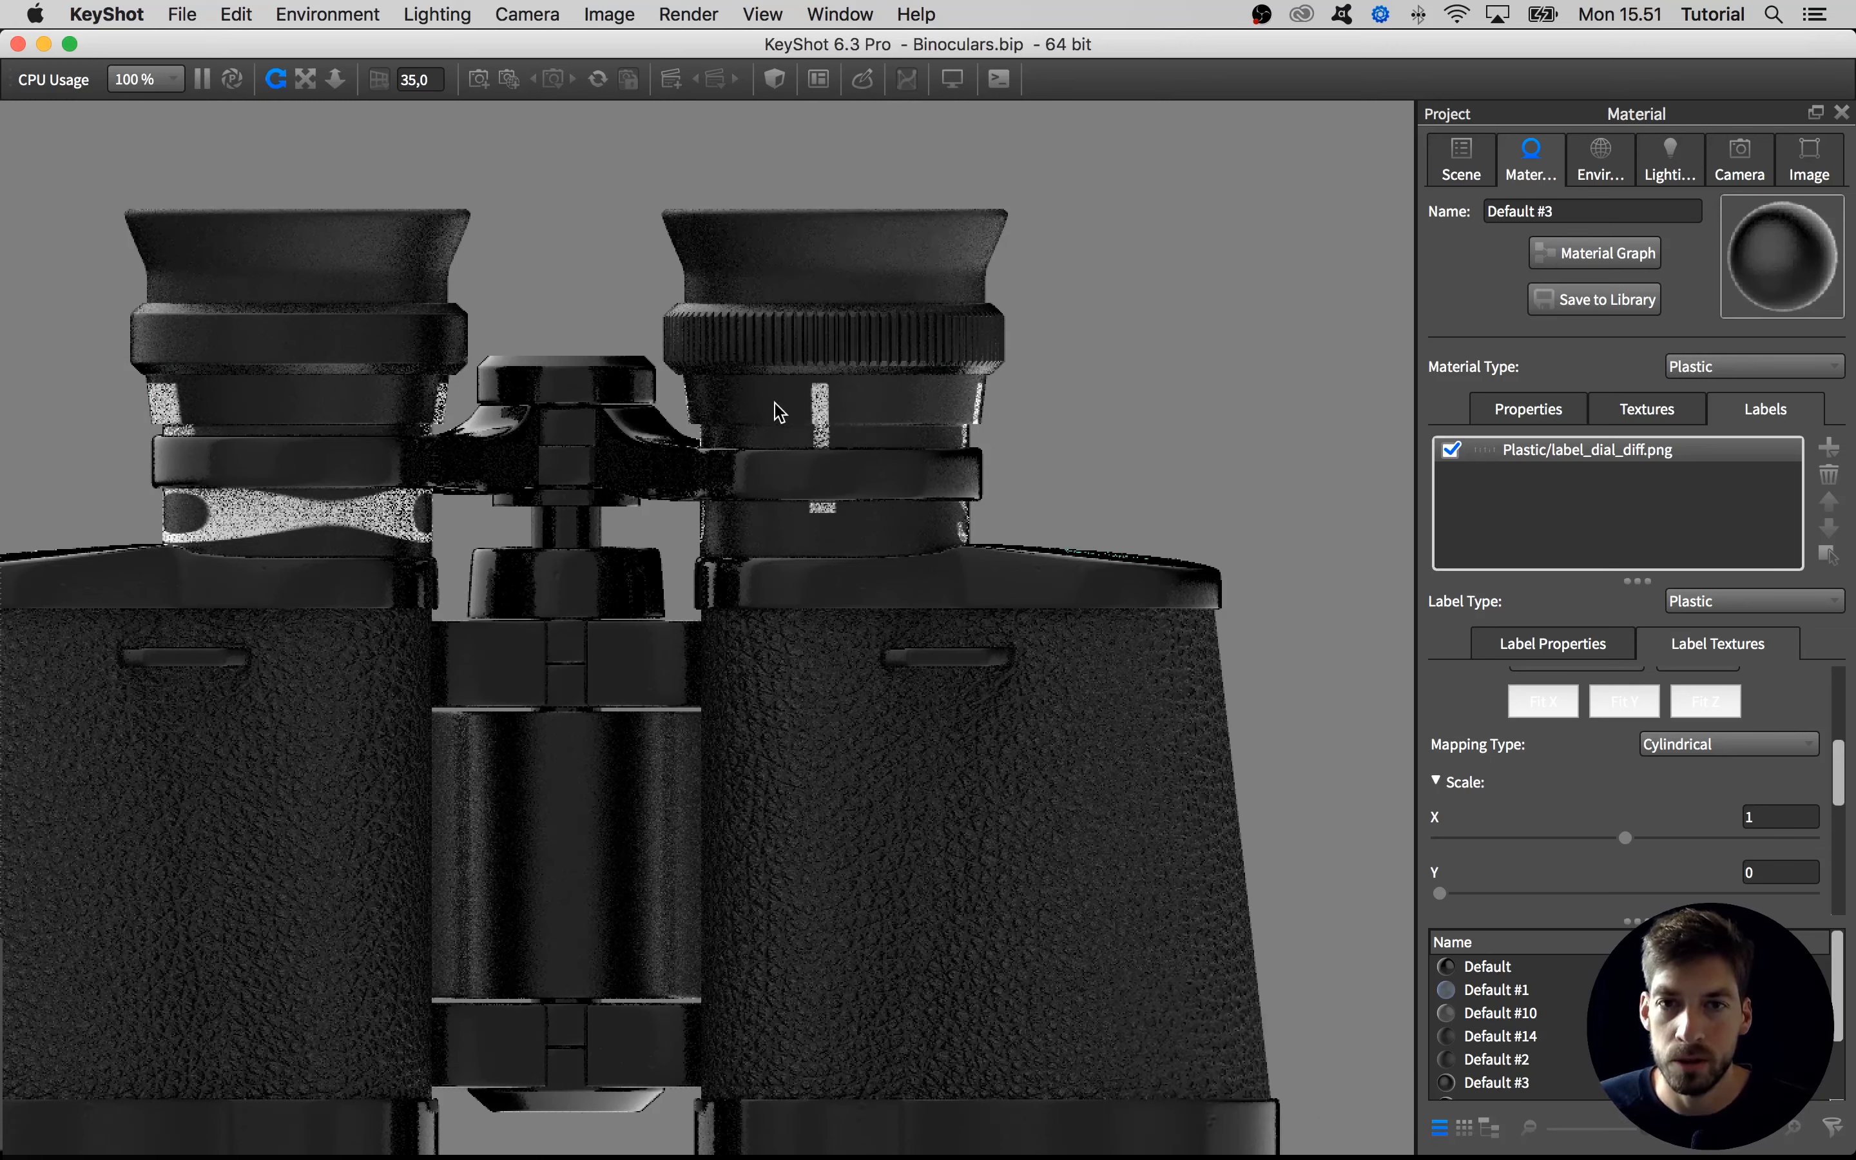
Unlink the right eyepiece barrel's material from the other parts and try the Y and X fits of its dial label mapping
right_click(874, 418)
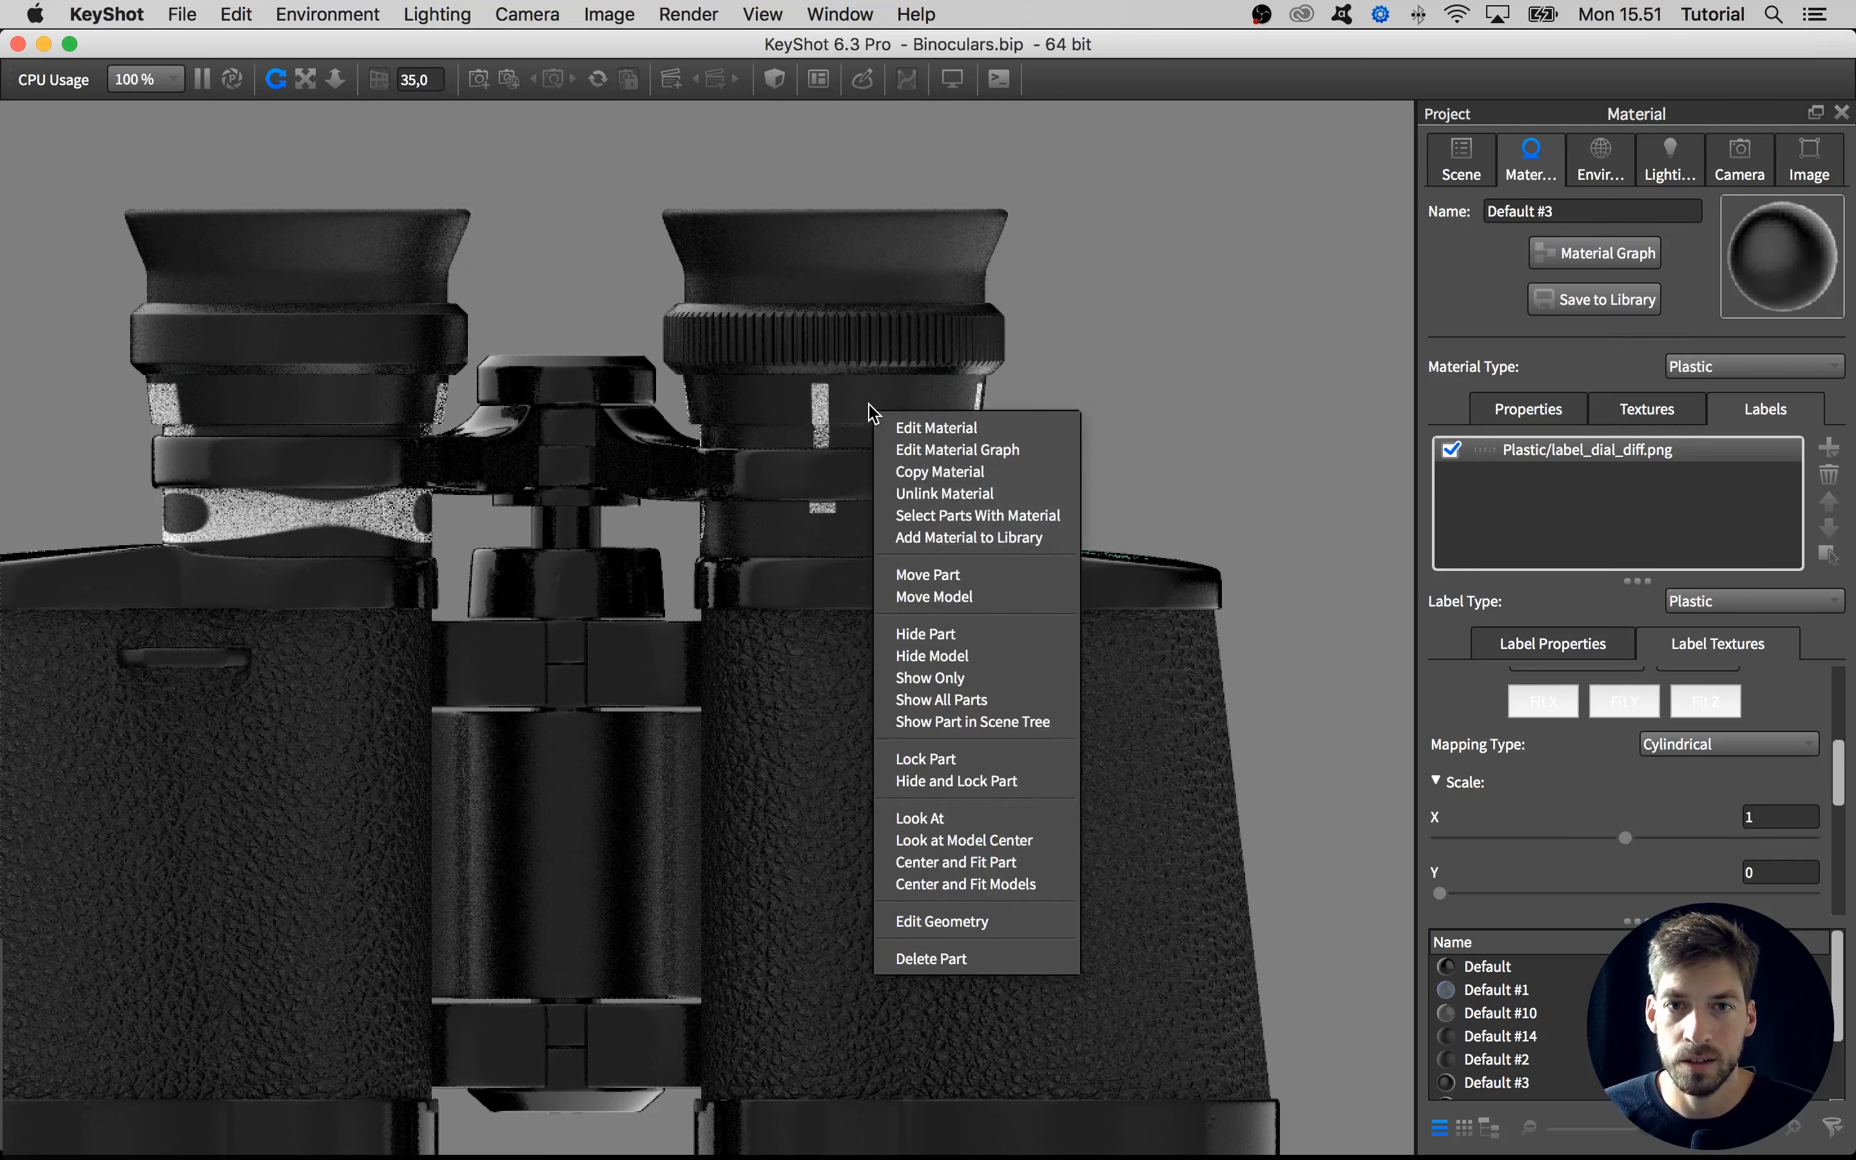
click(928, 495)
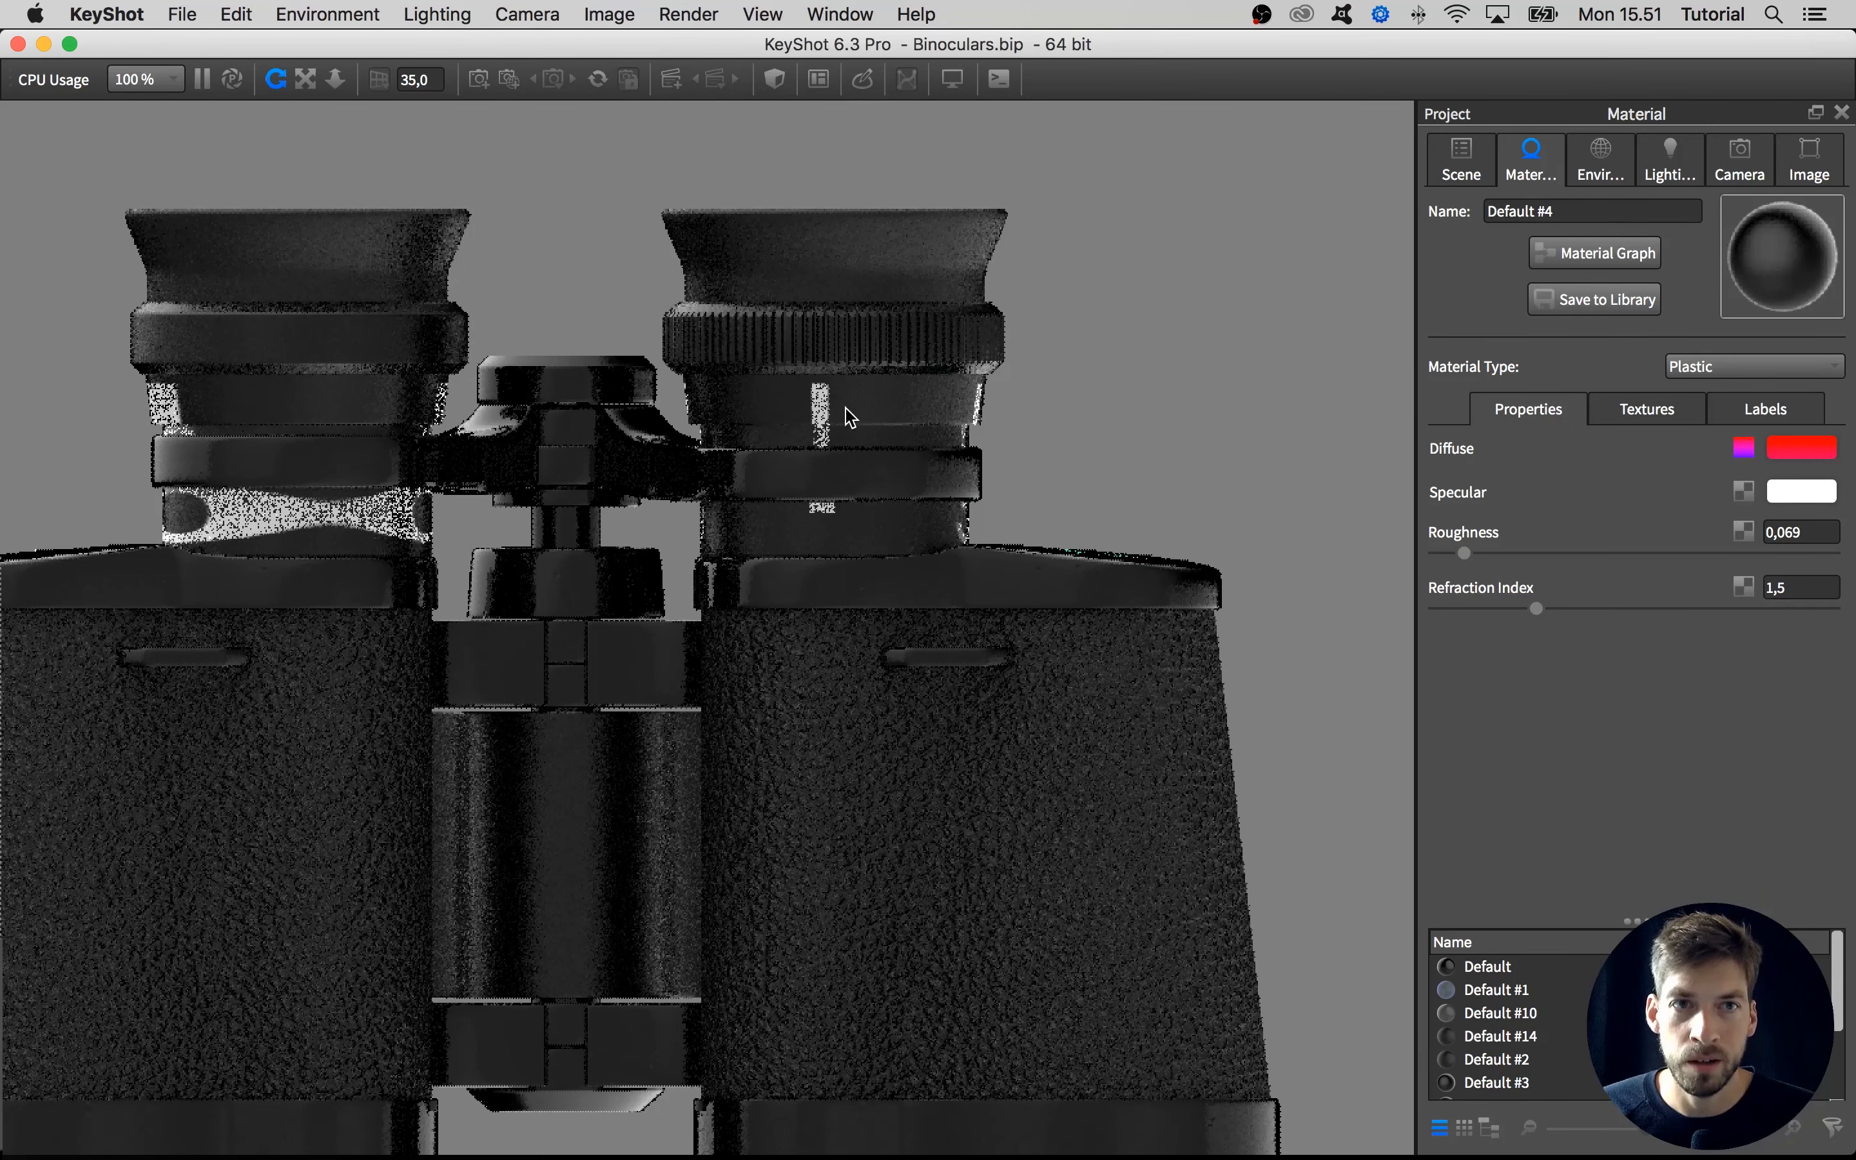
click(1743, 420)
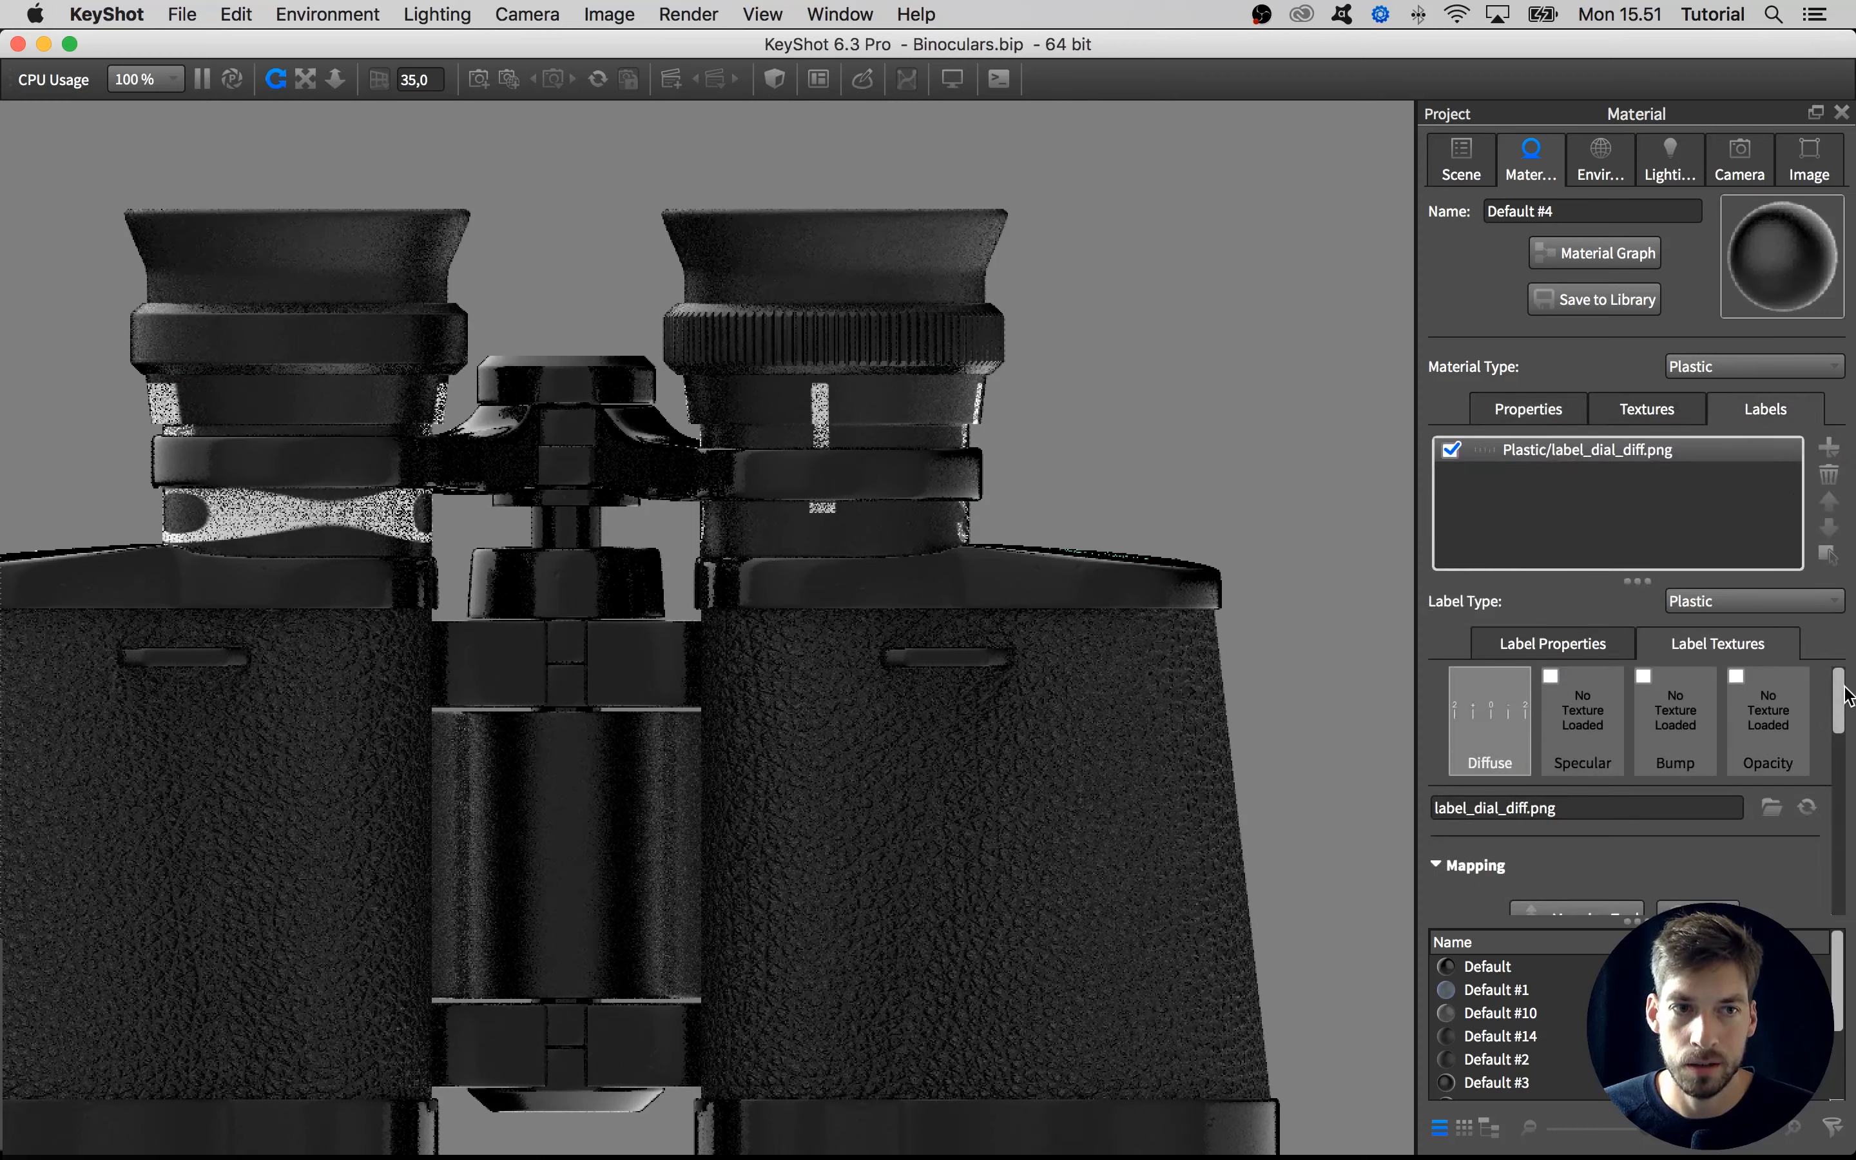
drag(1839, 700, 1840, 759)
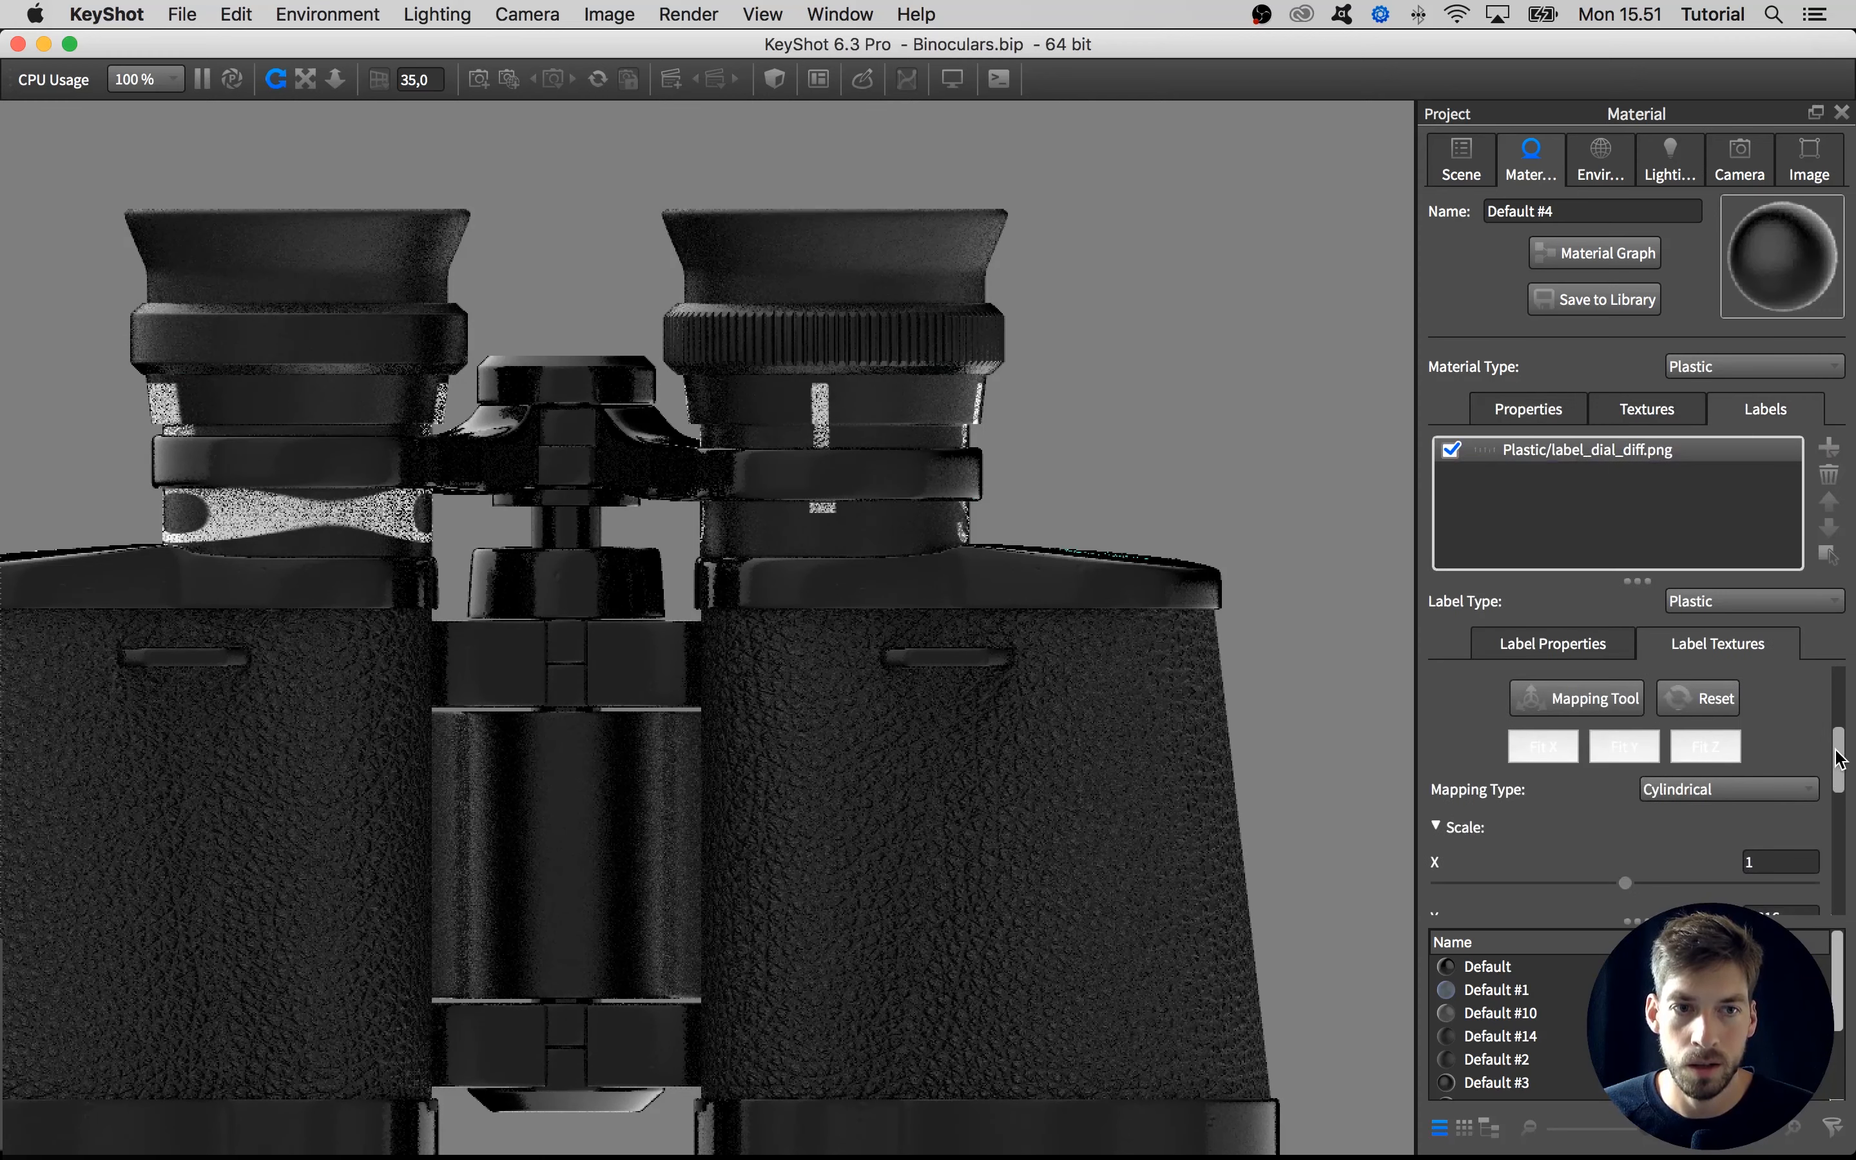
click(1625, 746)
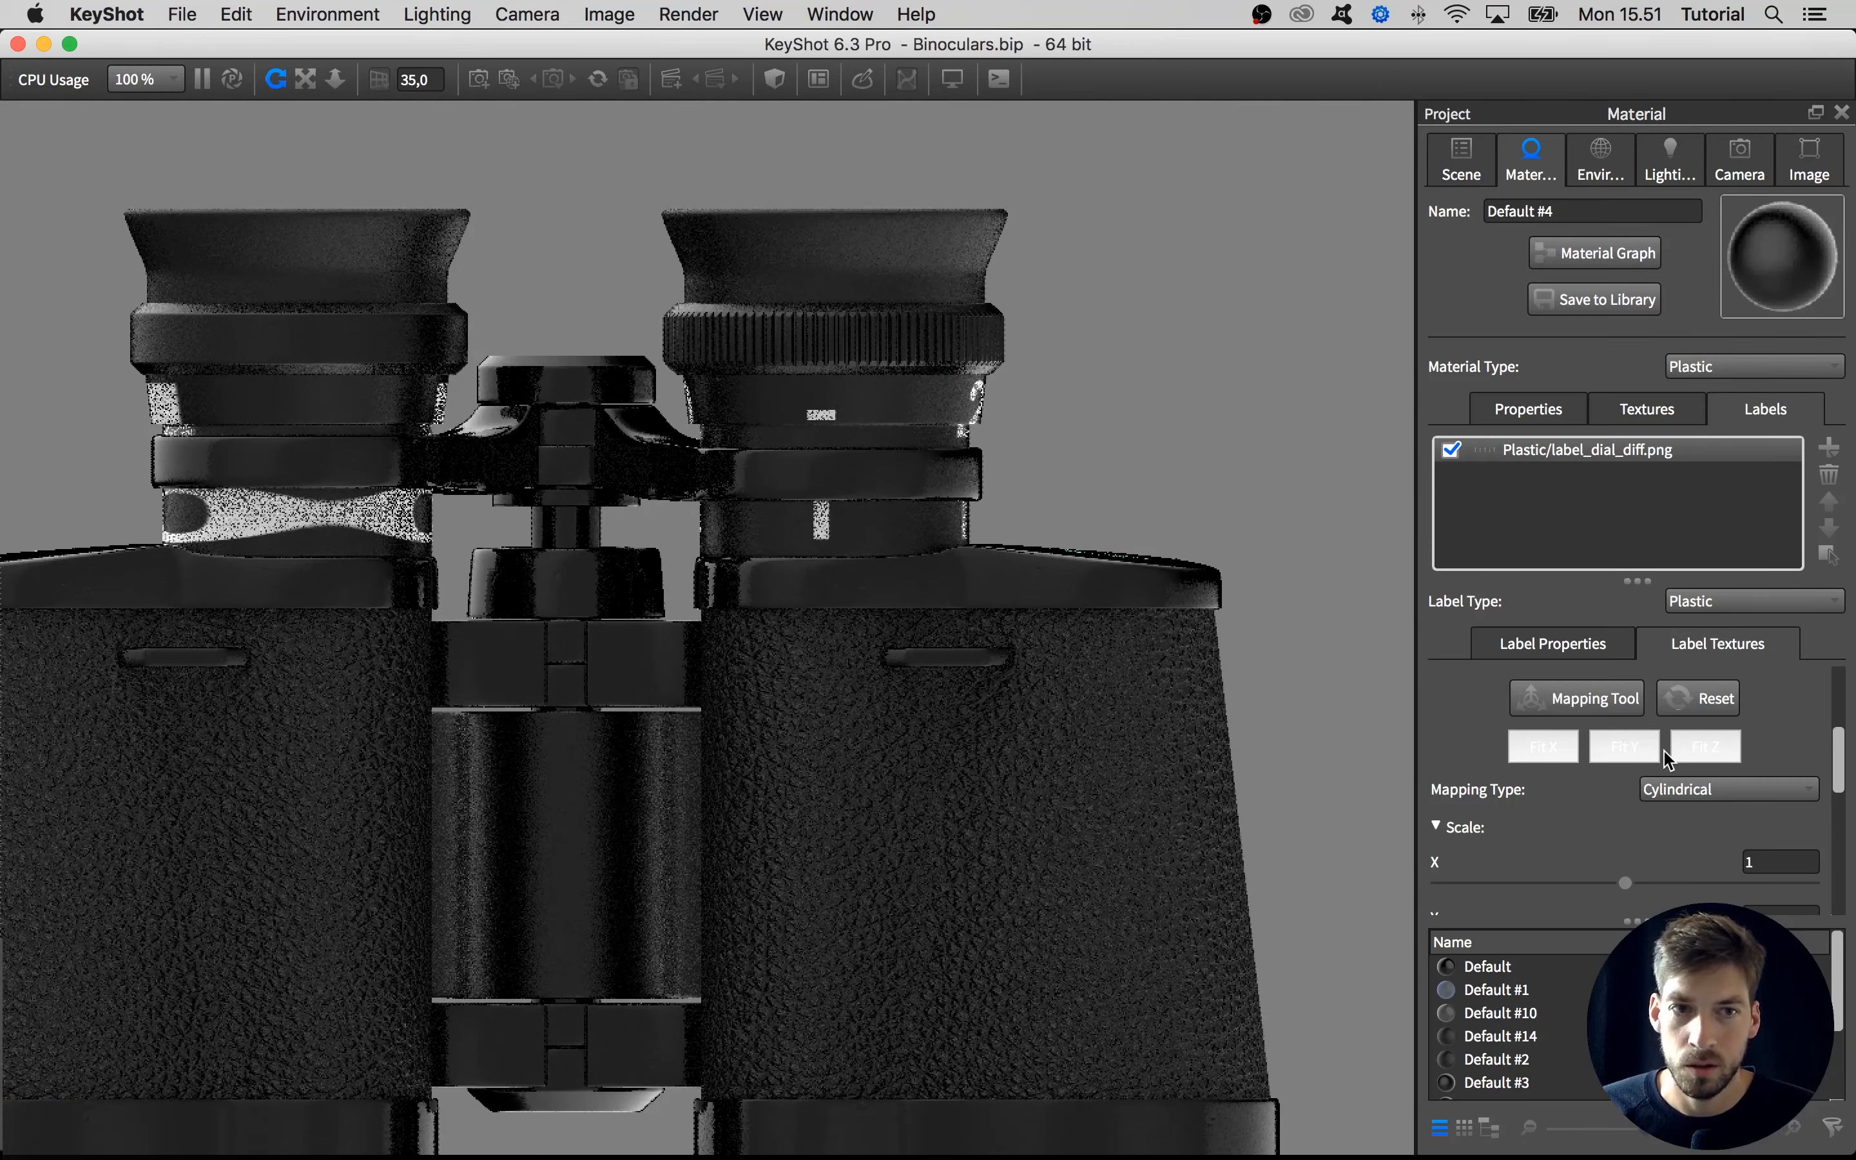
click(1567, 750)
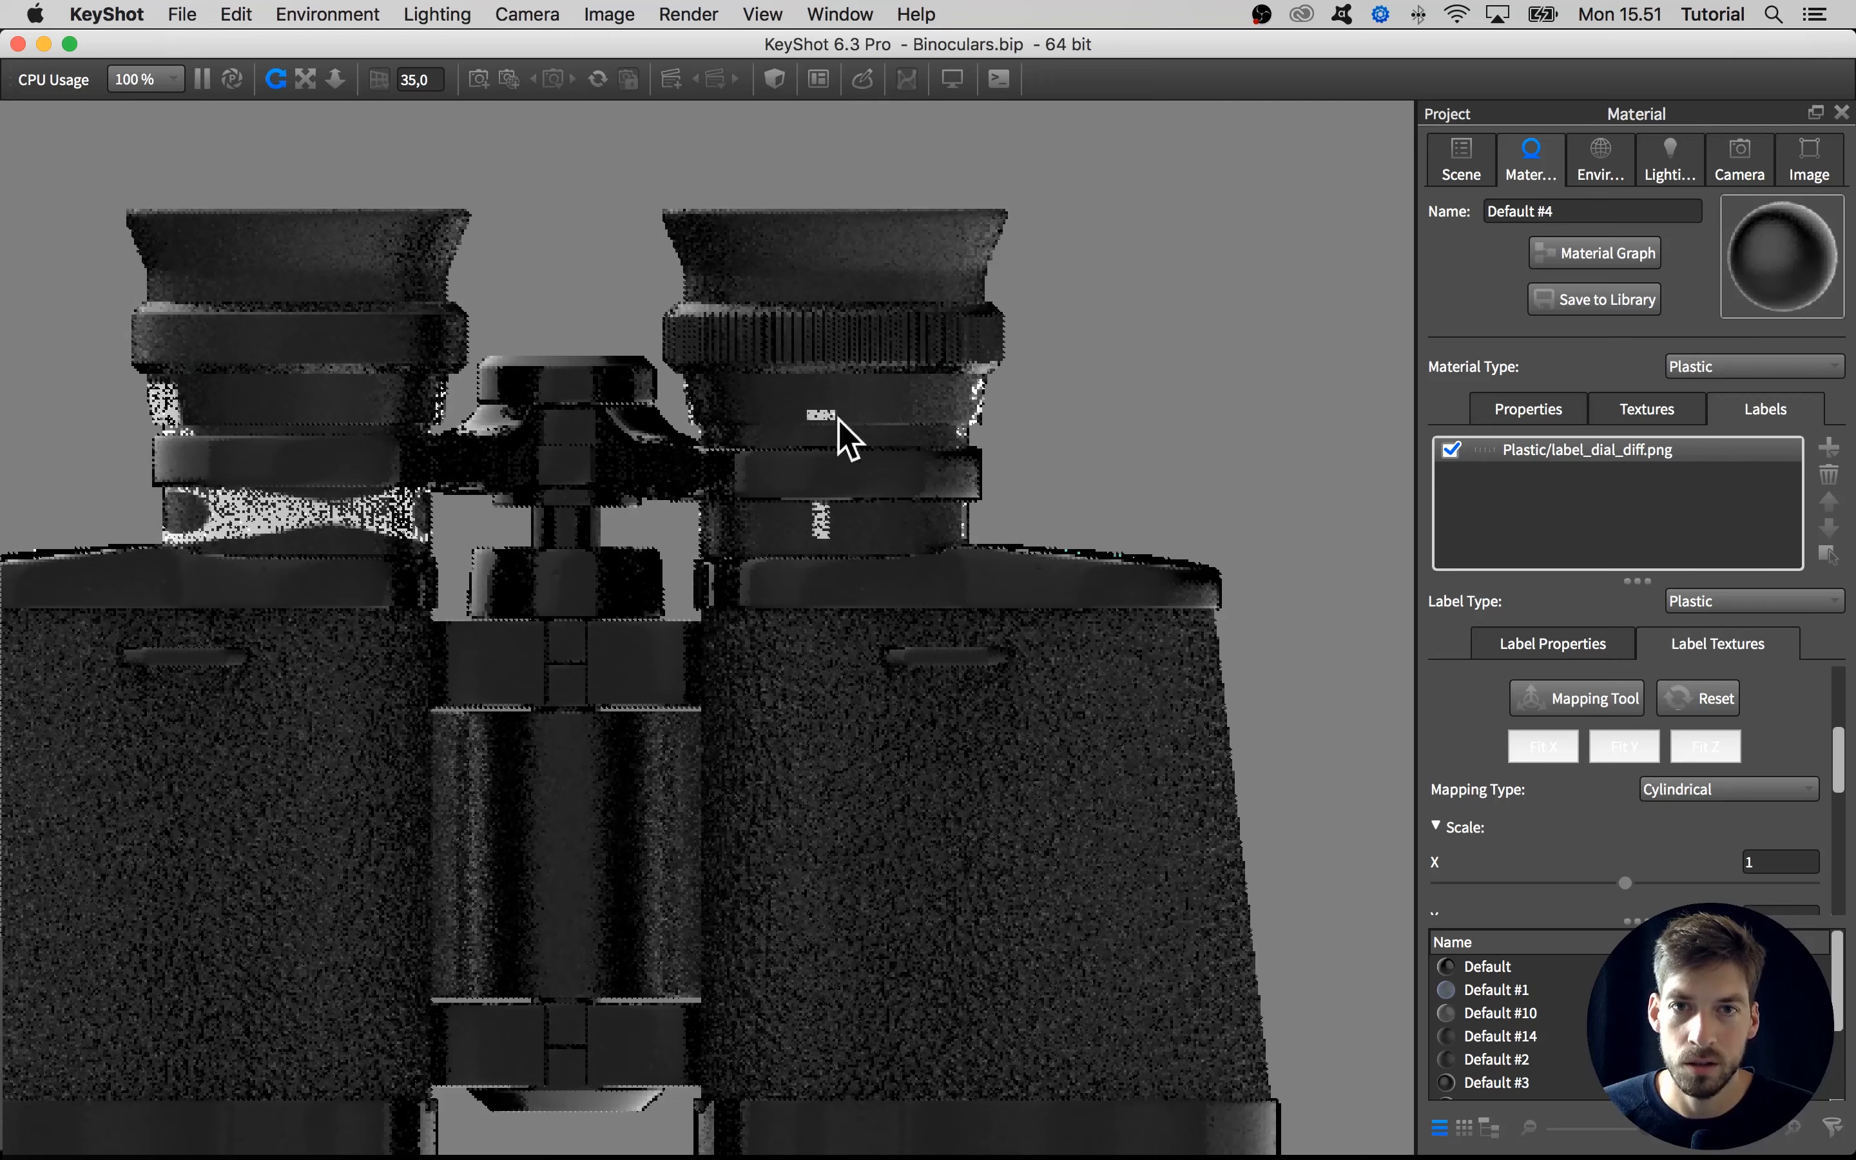
Return the tilted camera to the straight view with azimuth 90 and inclination -90
drag(840, 427, 1207, 455)
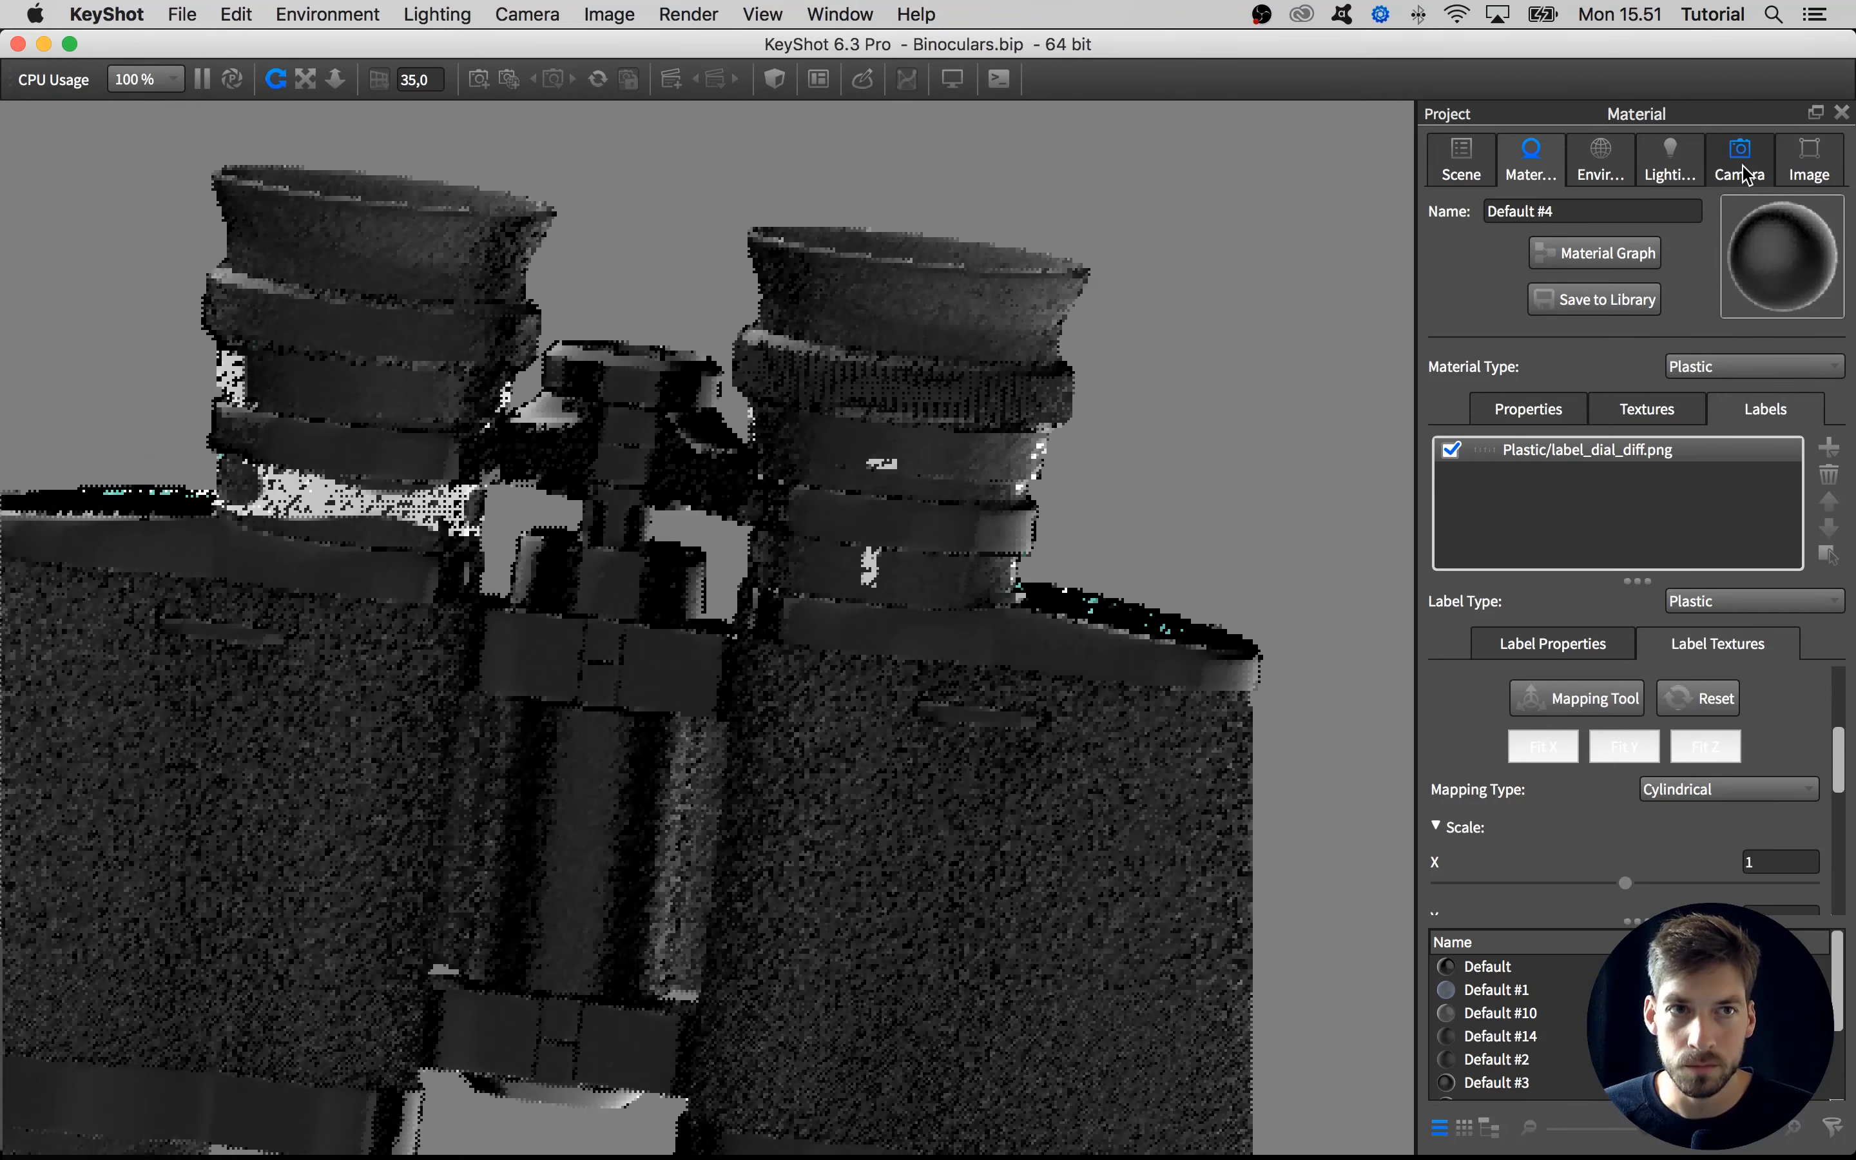
click(1747, 175)
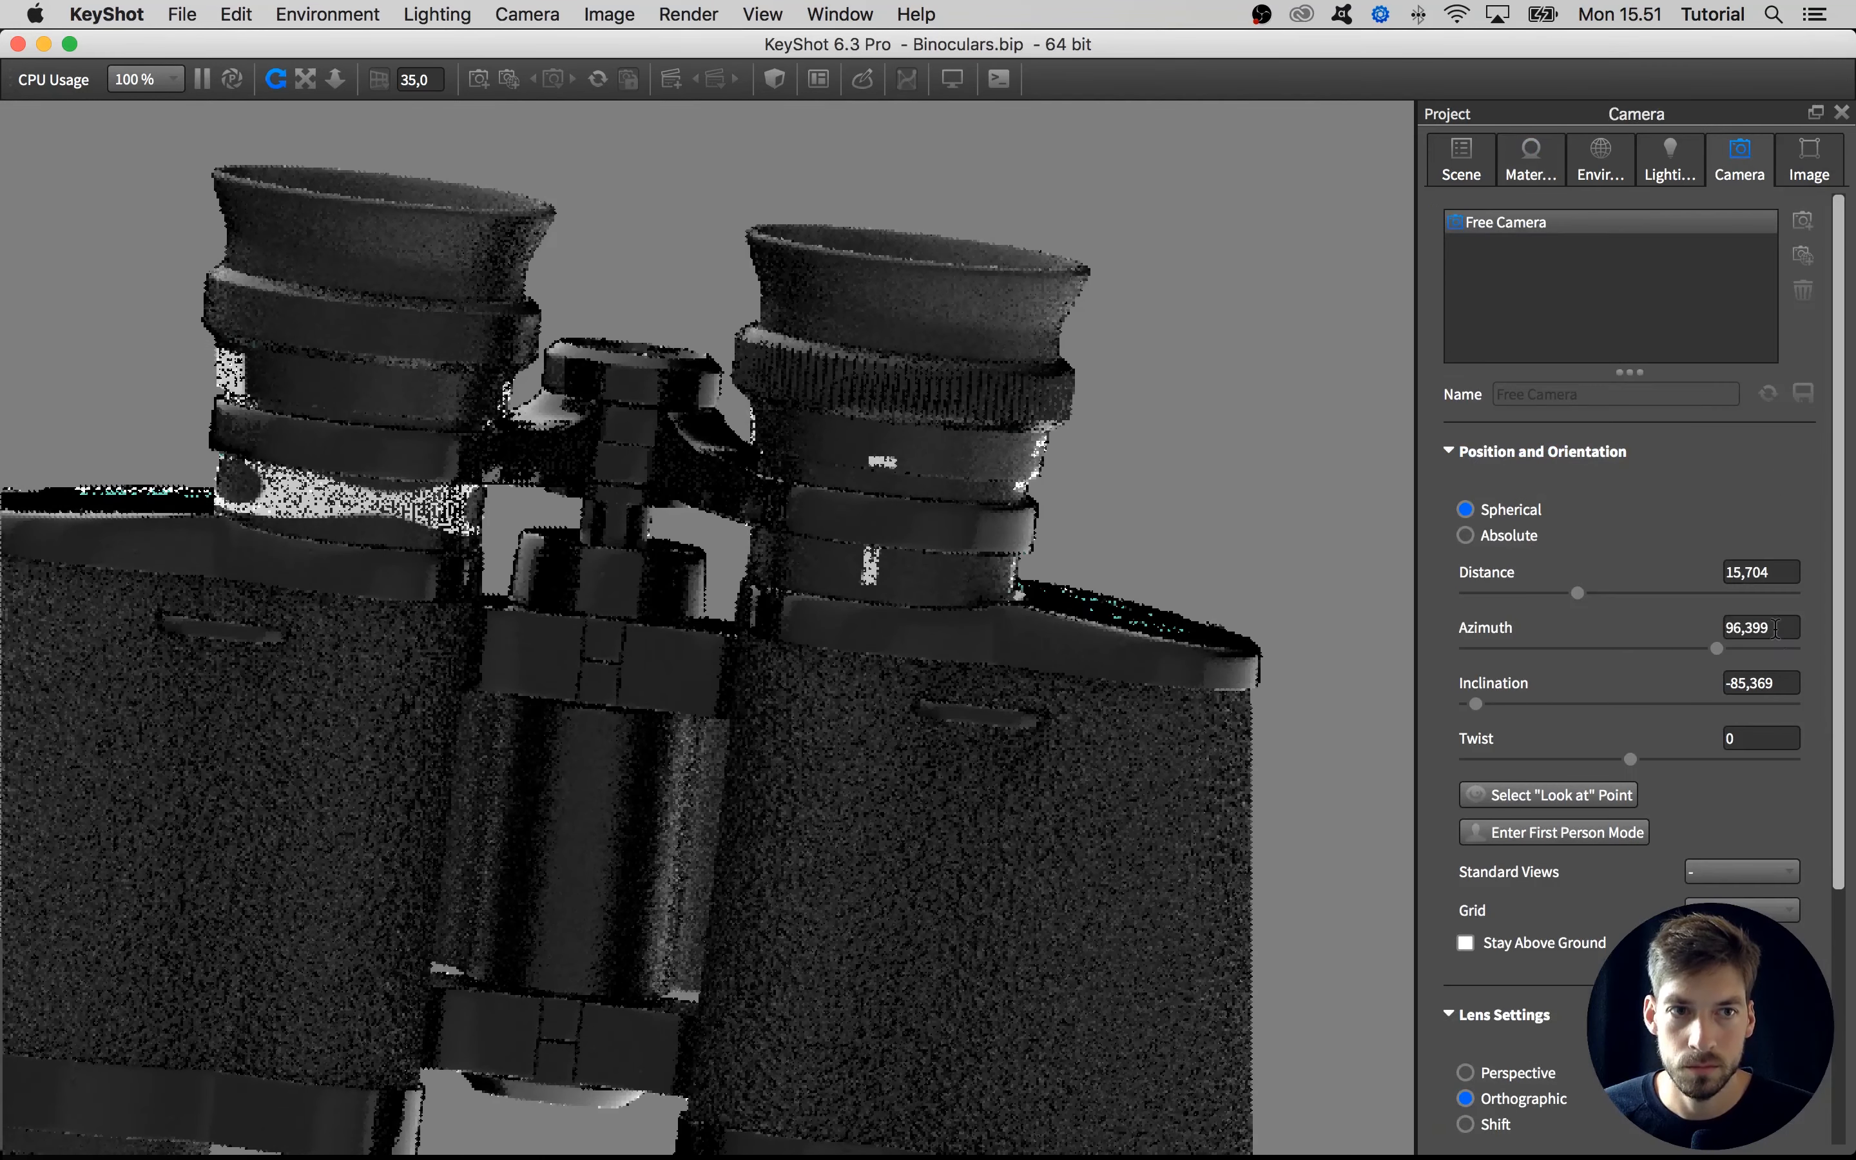
click(1776, 628)
text(90)
key(Return)
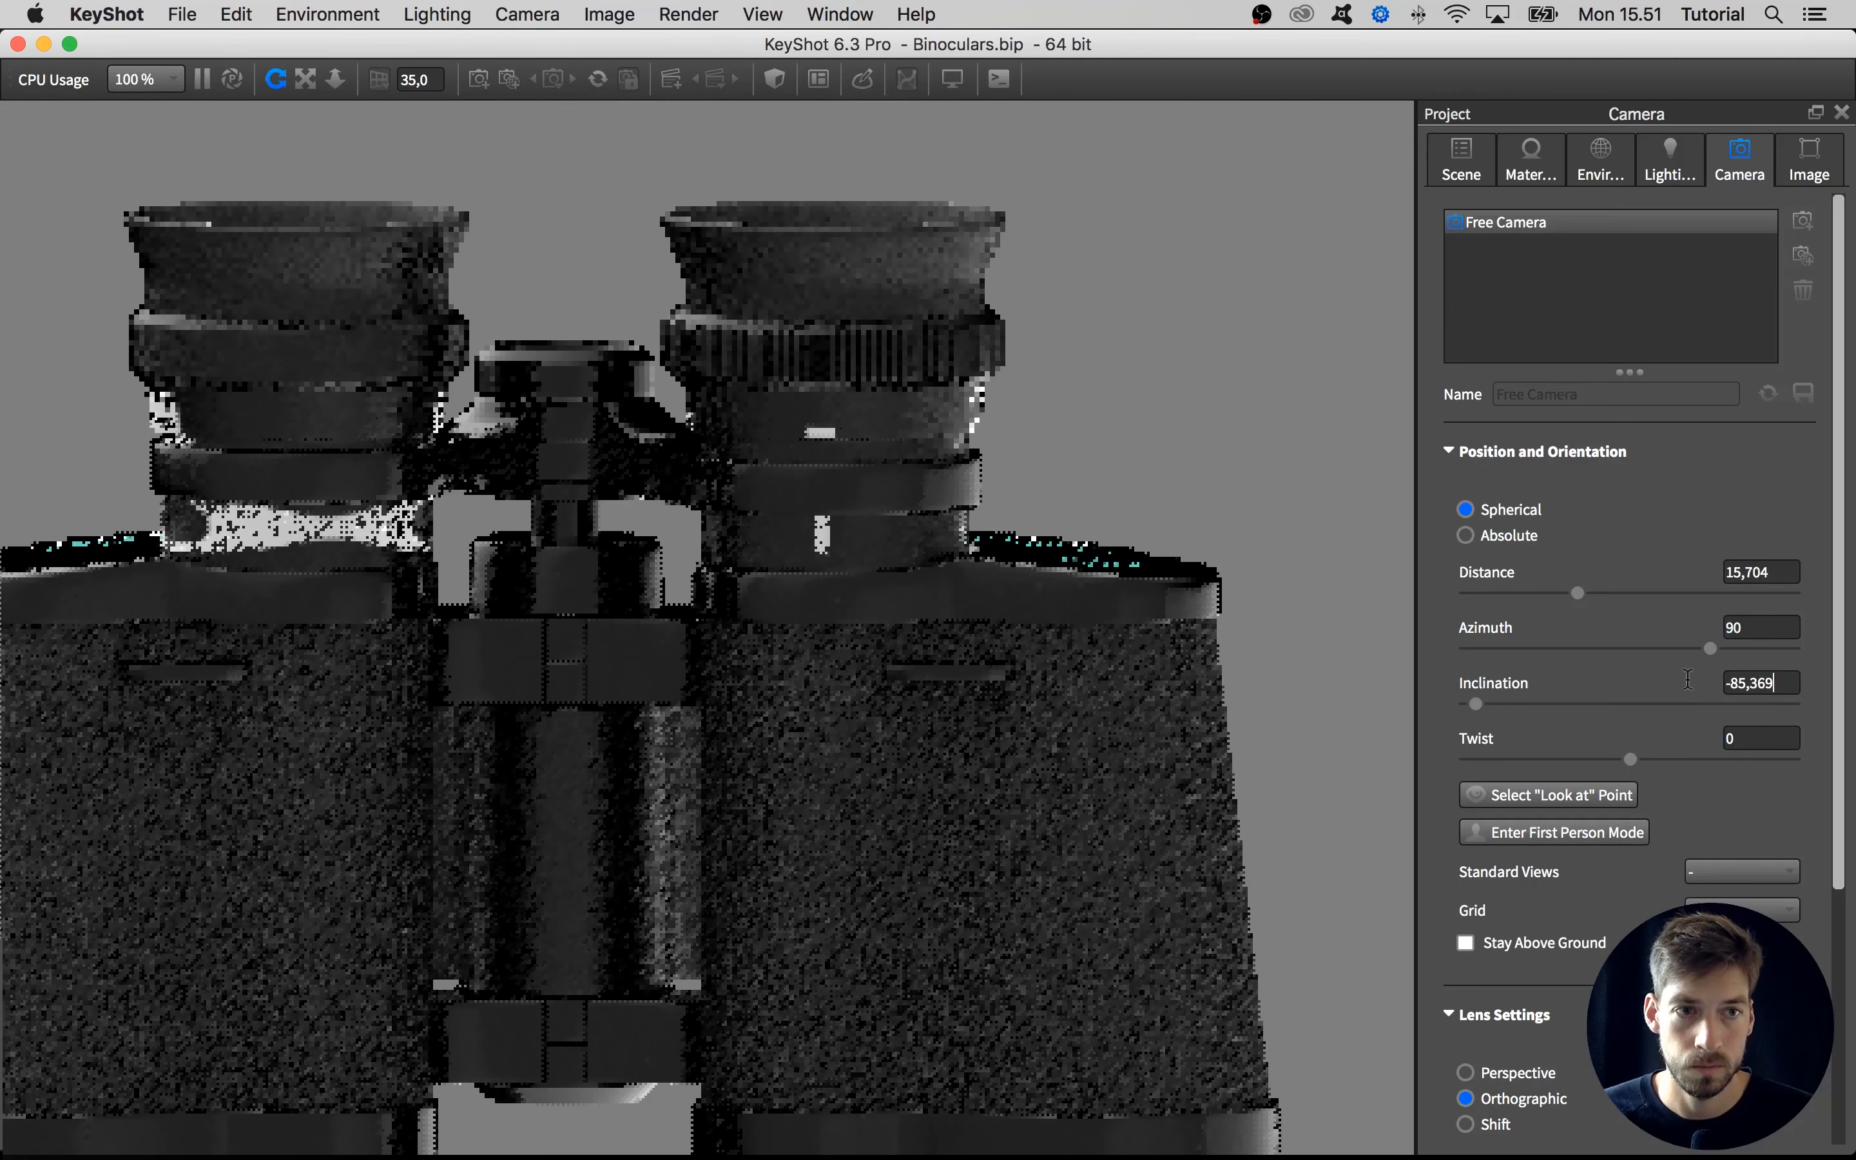
key(Tab)
text(-90)
key(Return)
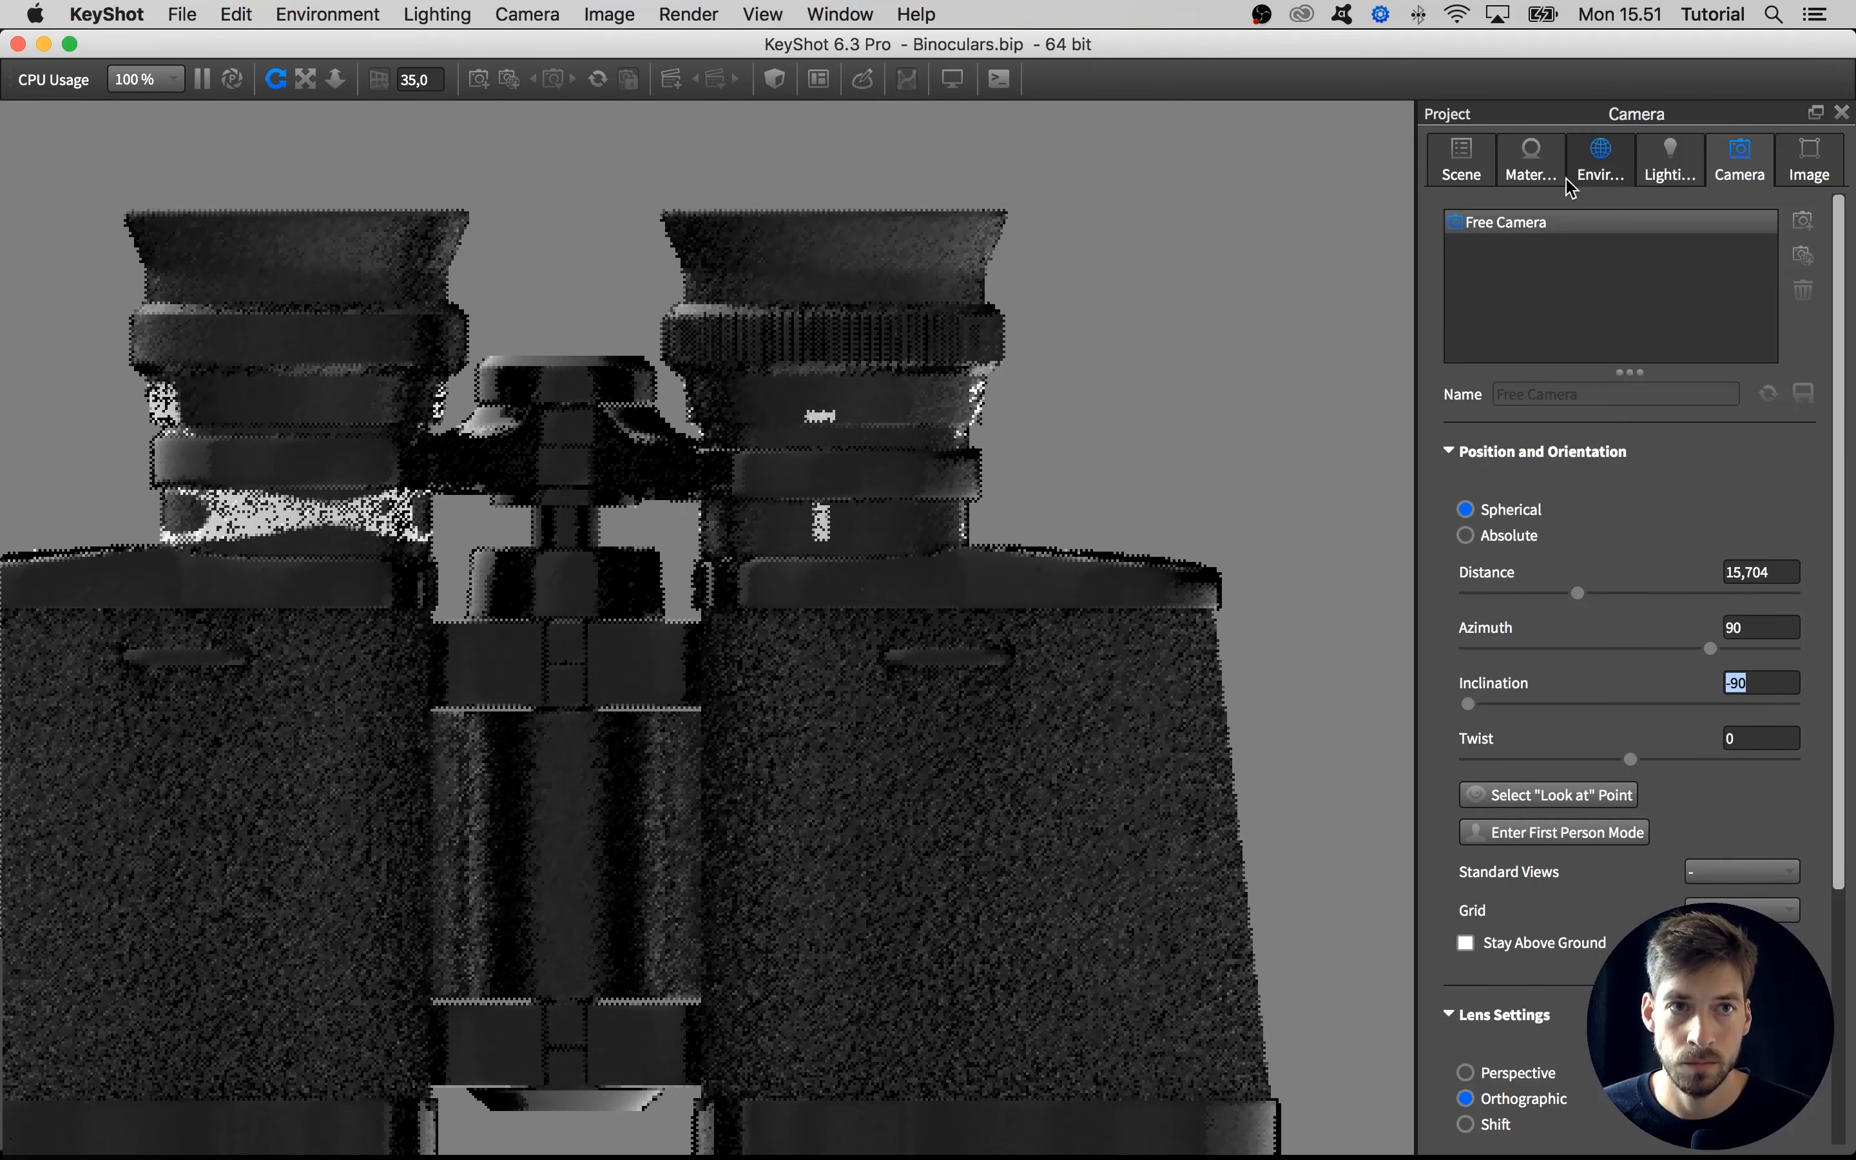
Set the uniform scale of the cylindrically mapped dial label to 0.368
click(1531, 164)
scroll(1837, 738, down, 2)
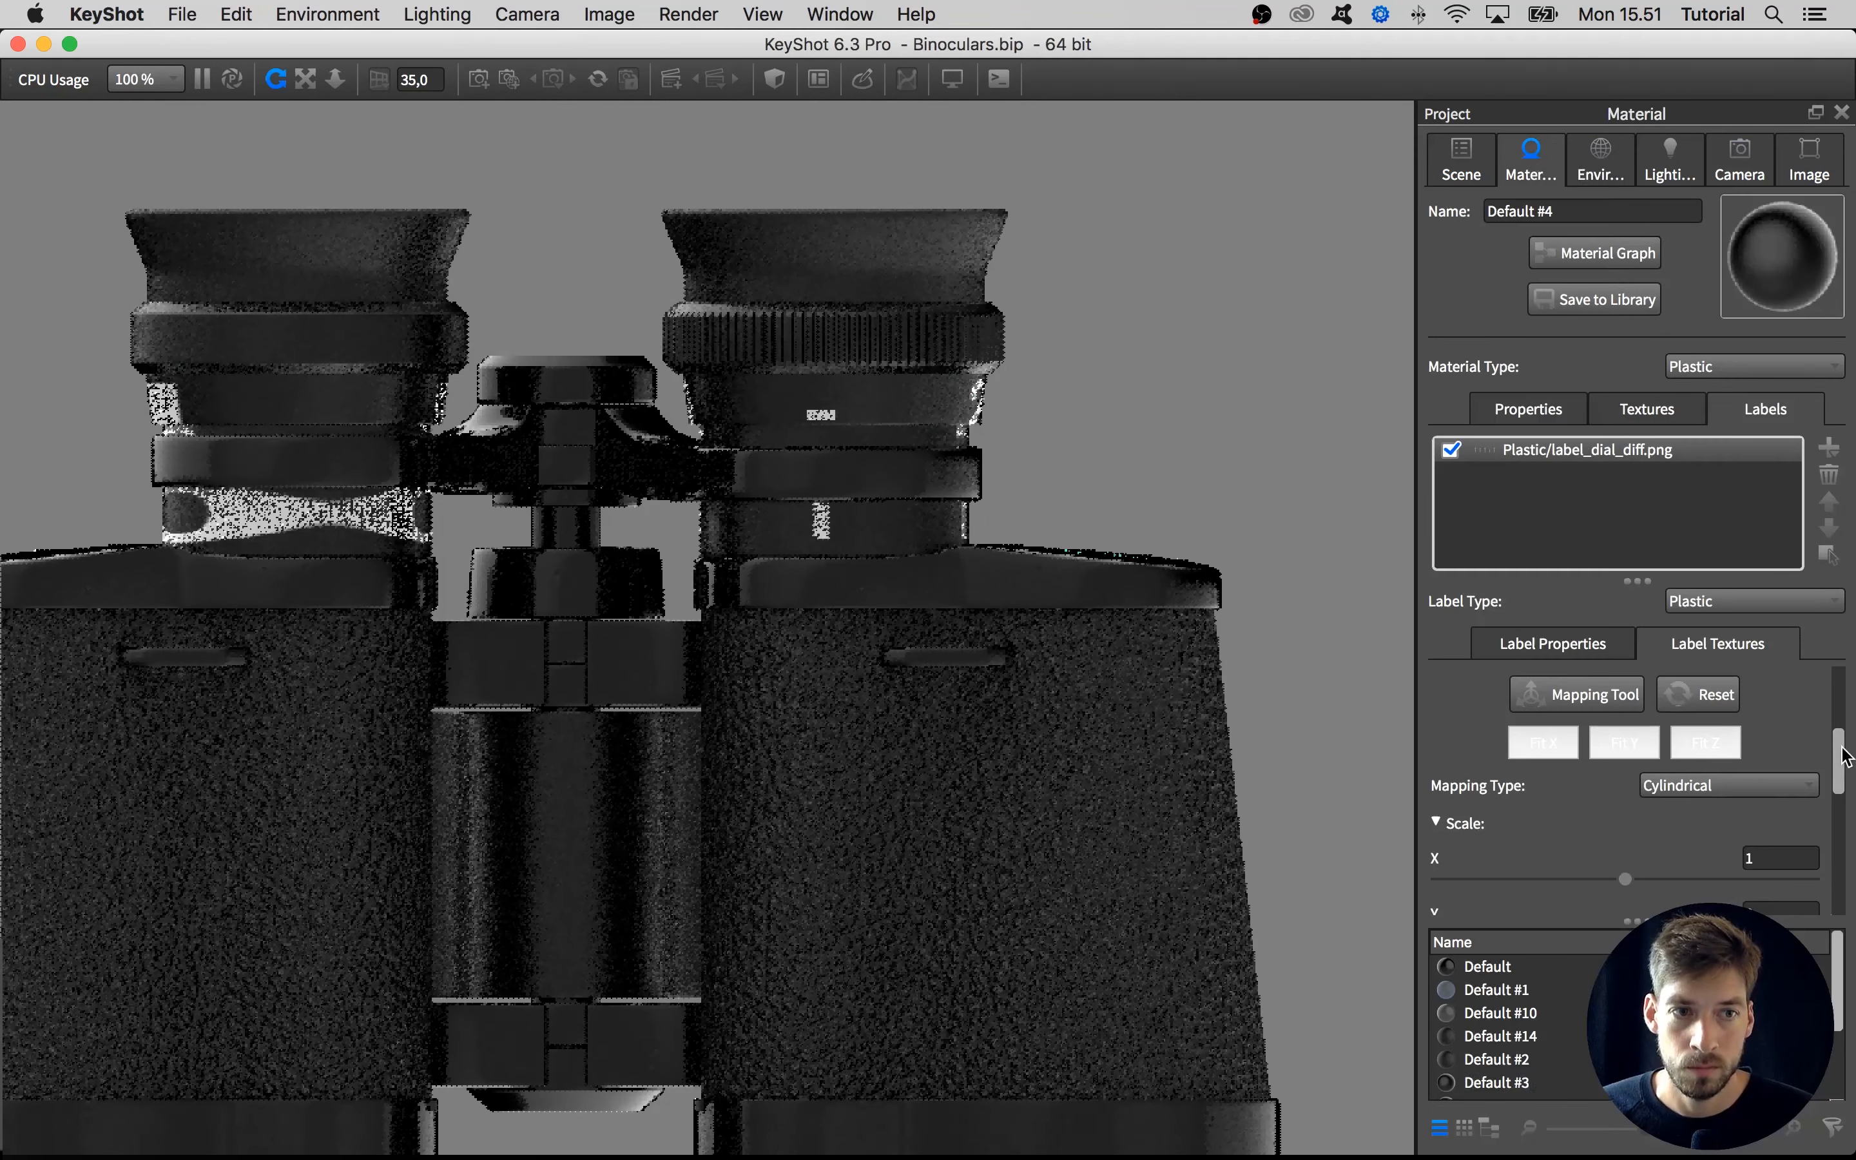
click(1486, 797)
click(1532, 810)
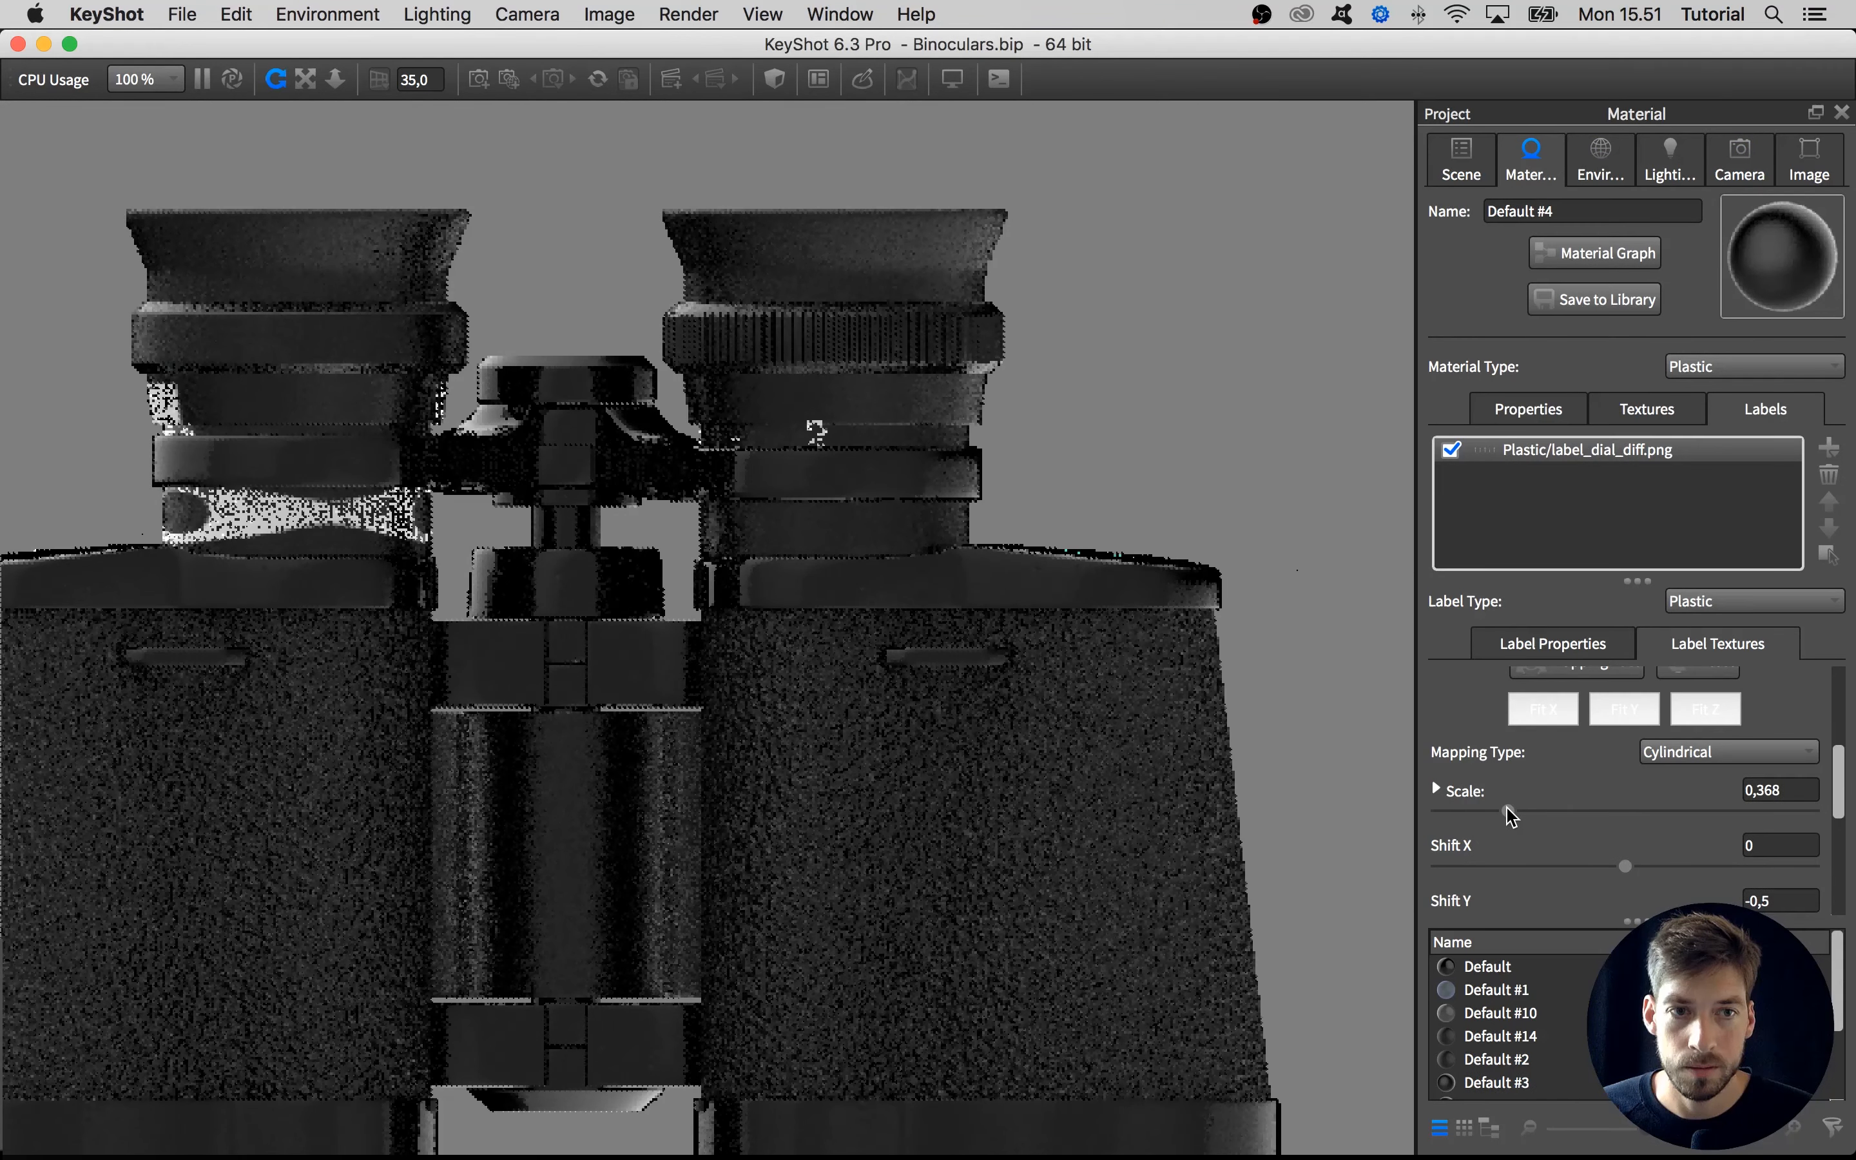
Start the mapping tool for the dial label, raise the label onto the barrel's wider rim and rotate it around to the front
drag(1159, 430, 1150, 500)
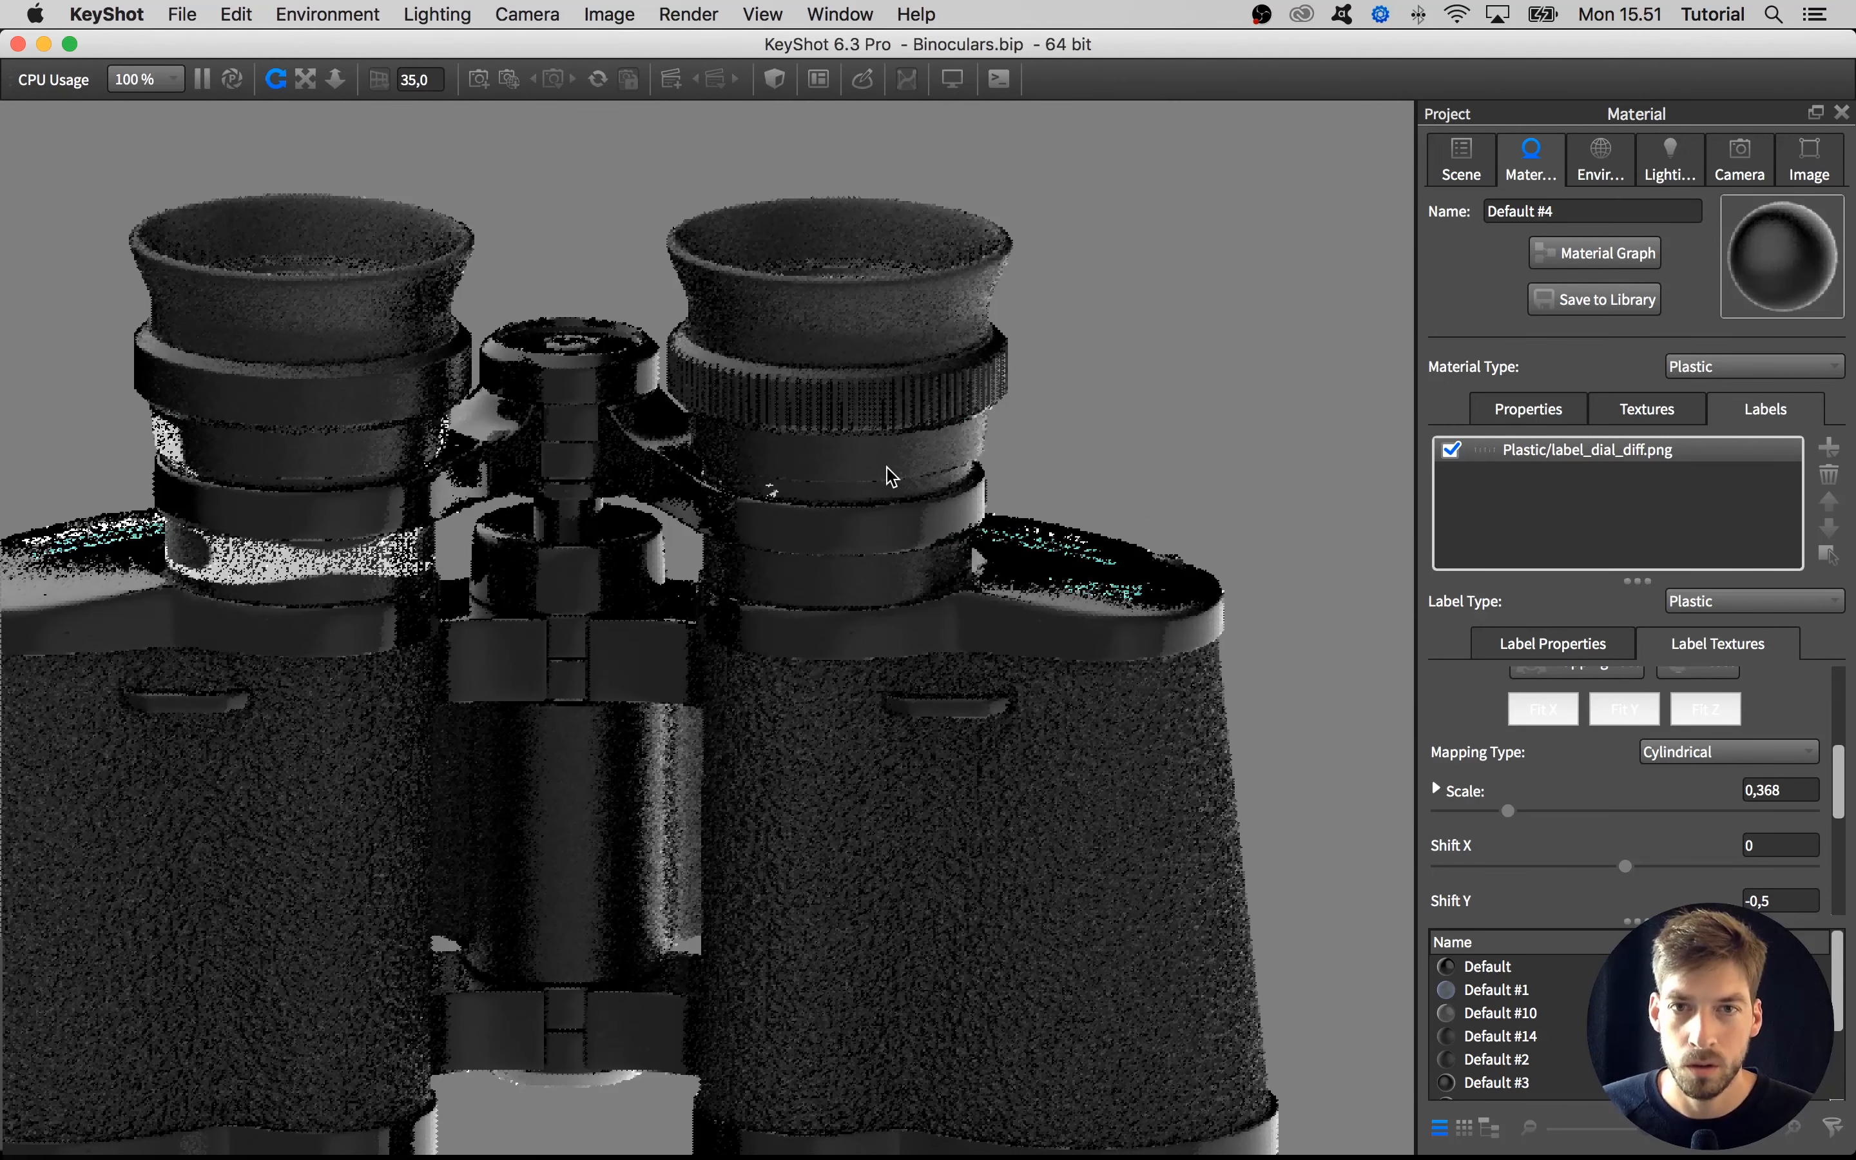
scroll(1840, 767, up, 2)
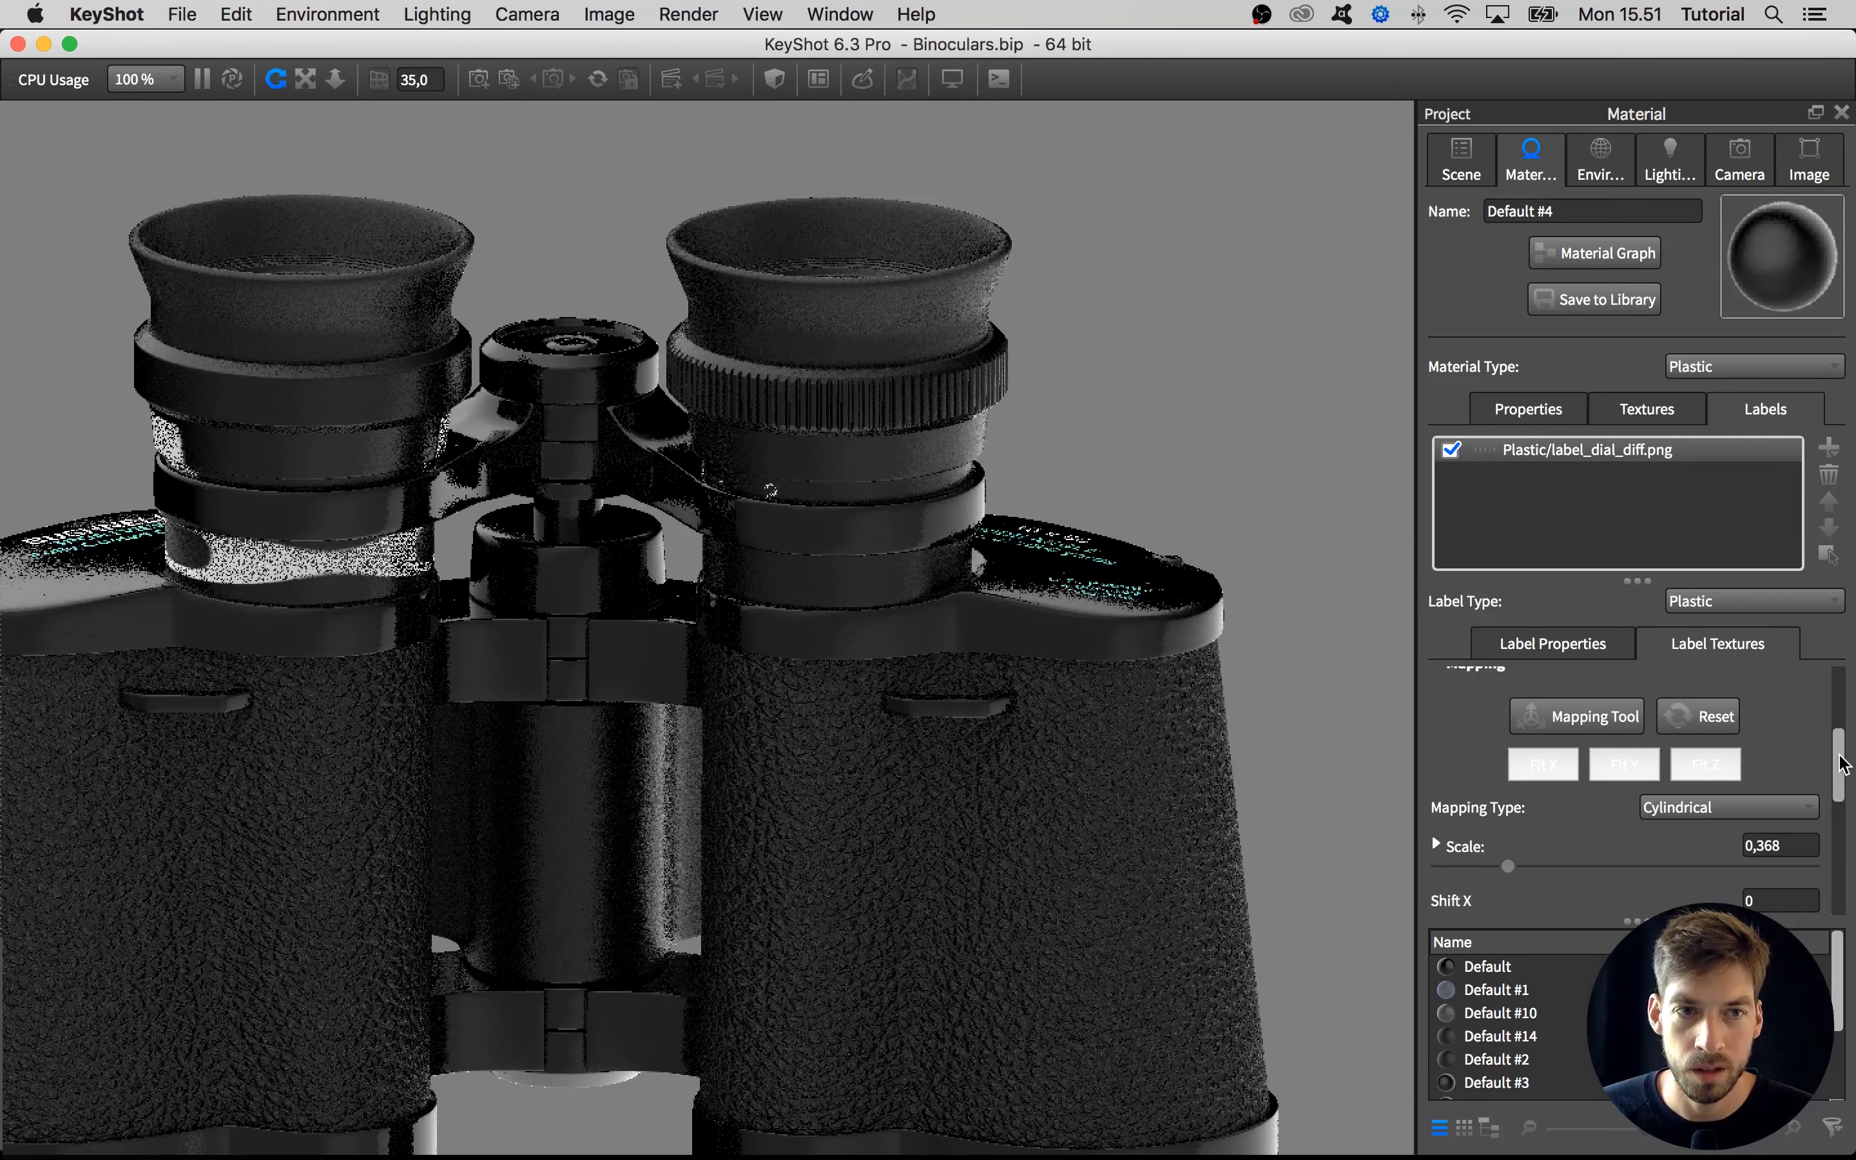
click(1582, 716)
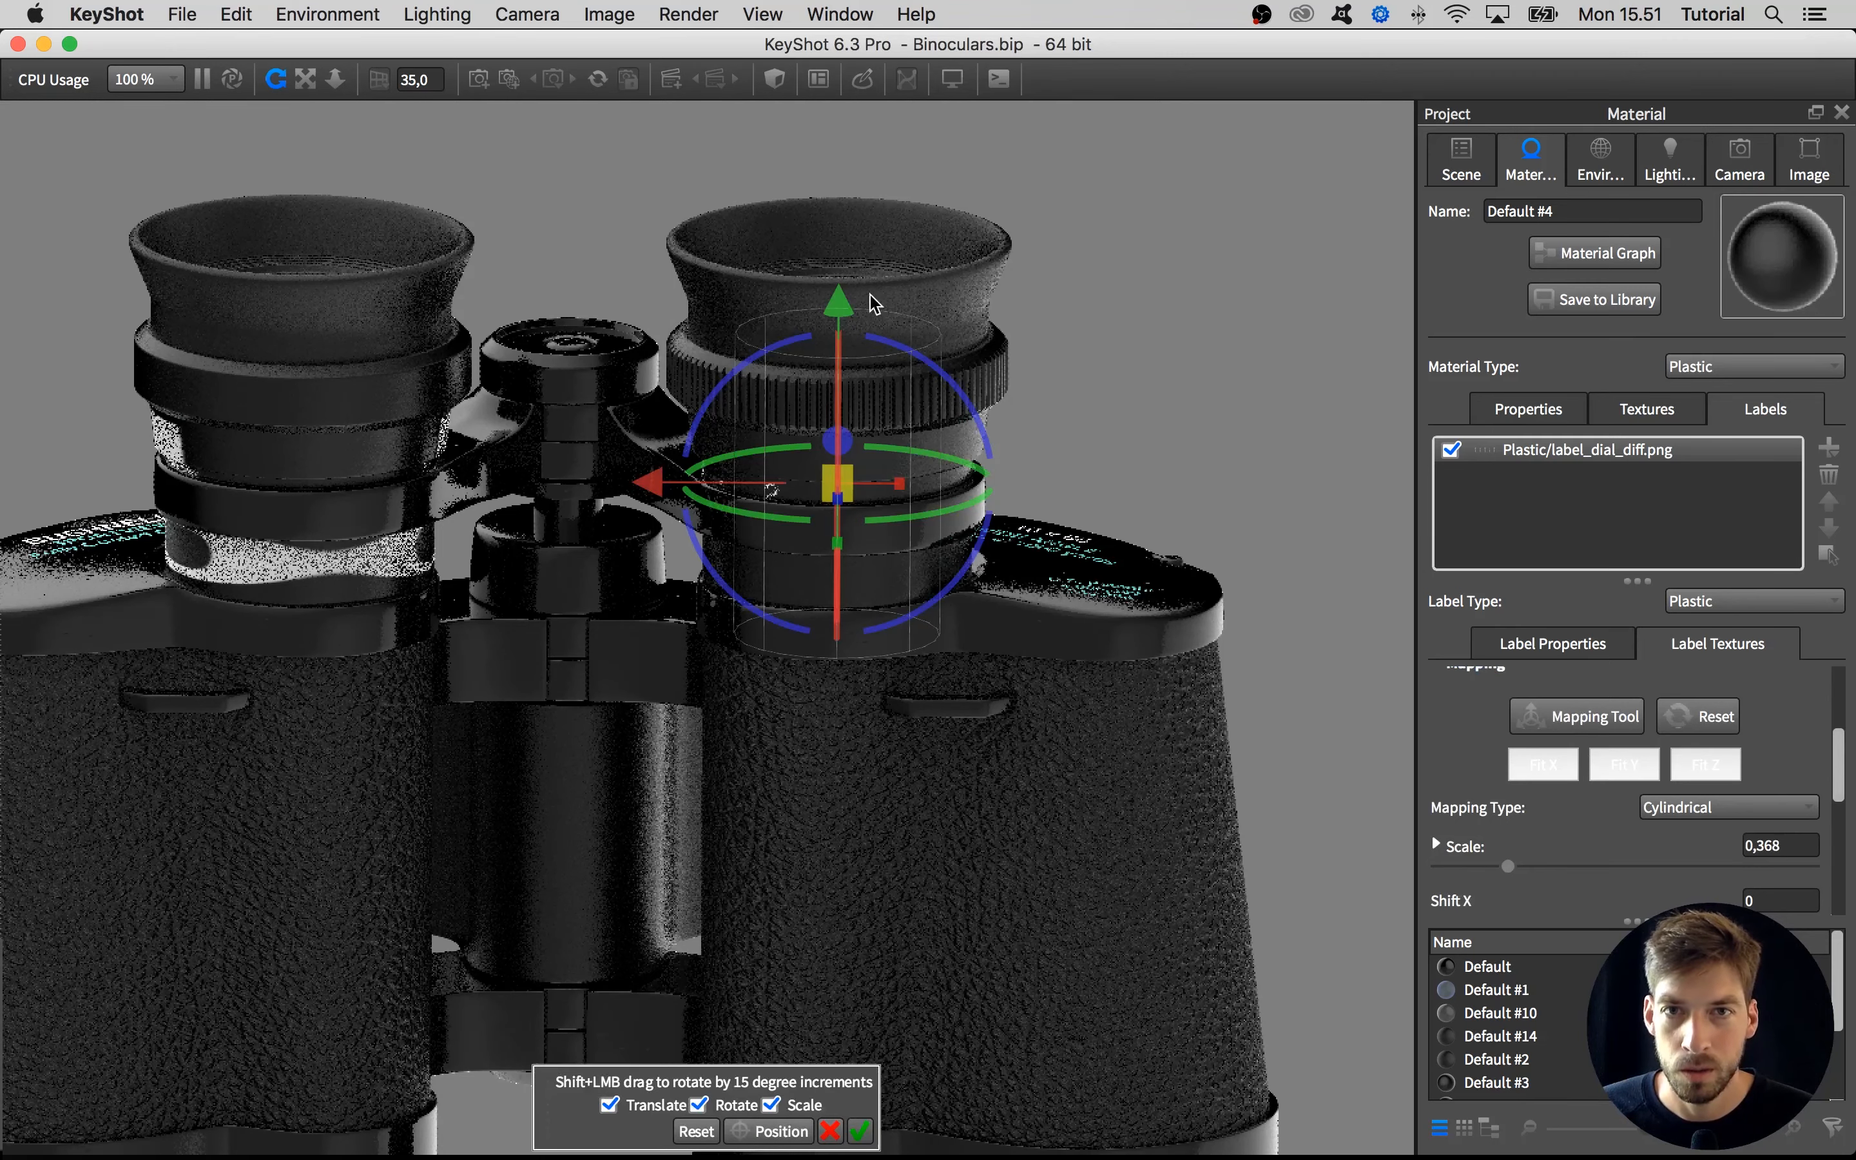
drag(837, 298, 838, 286)
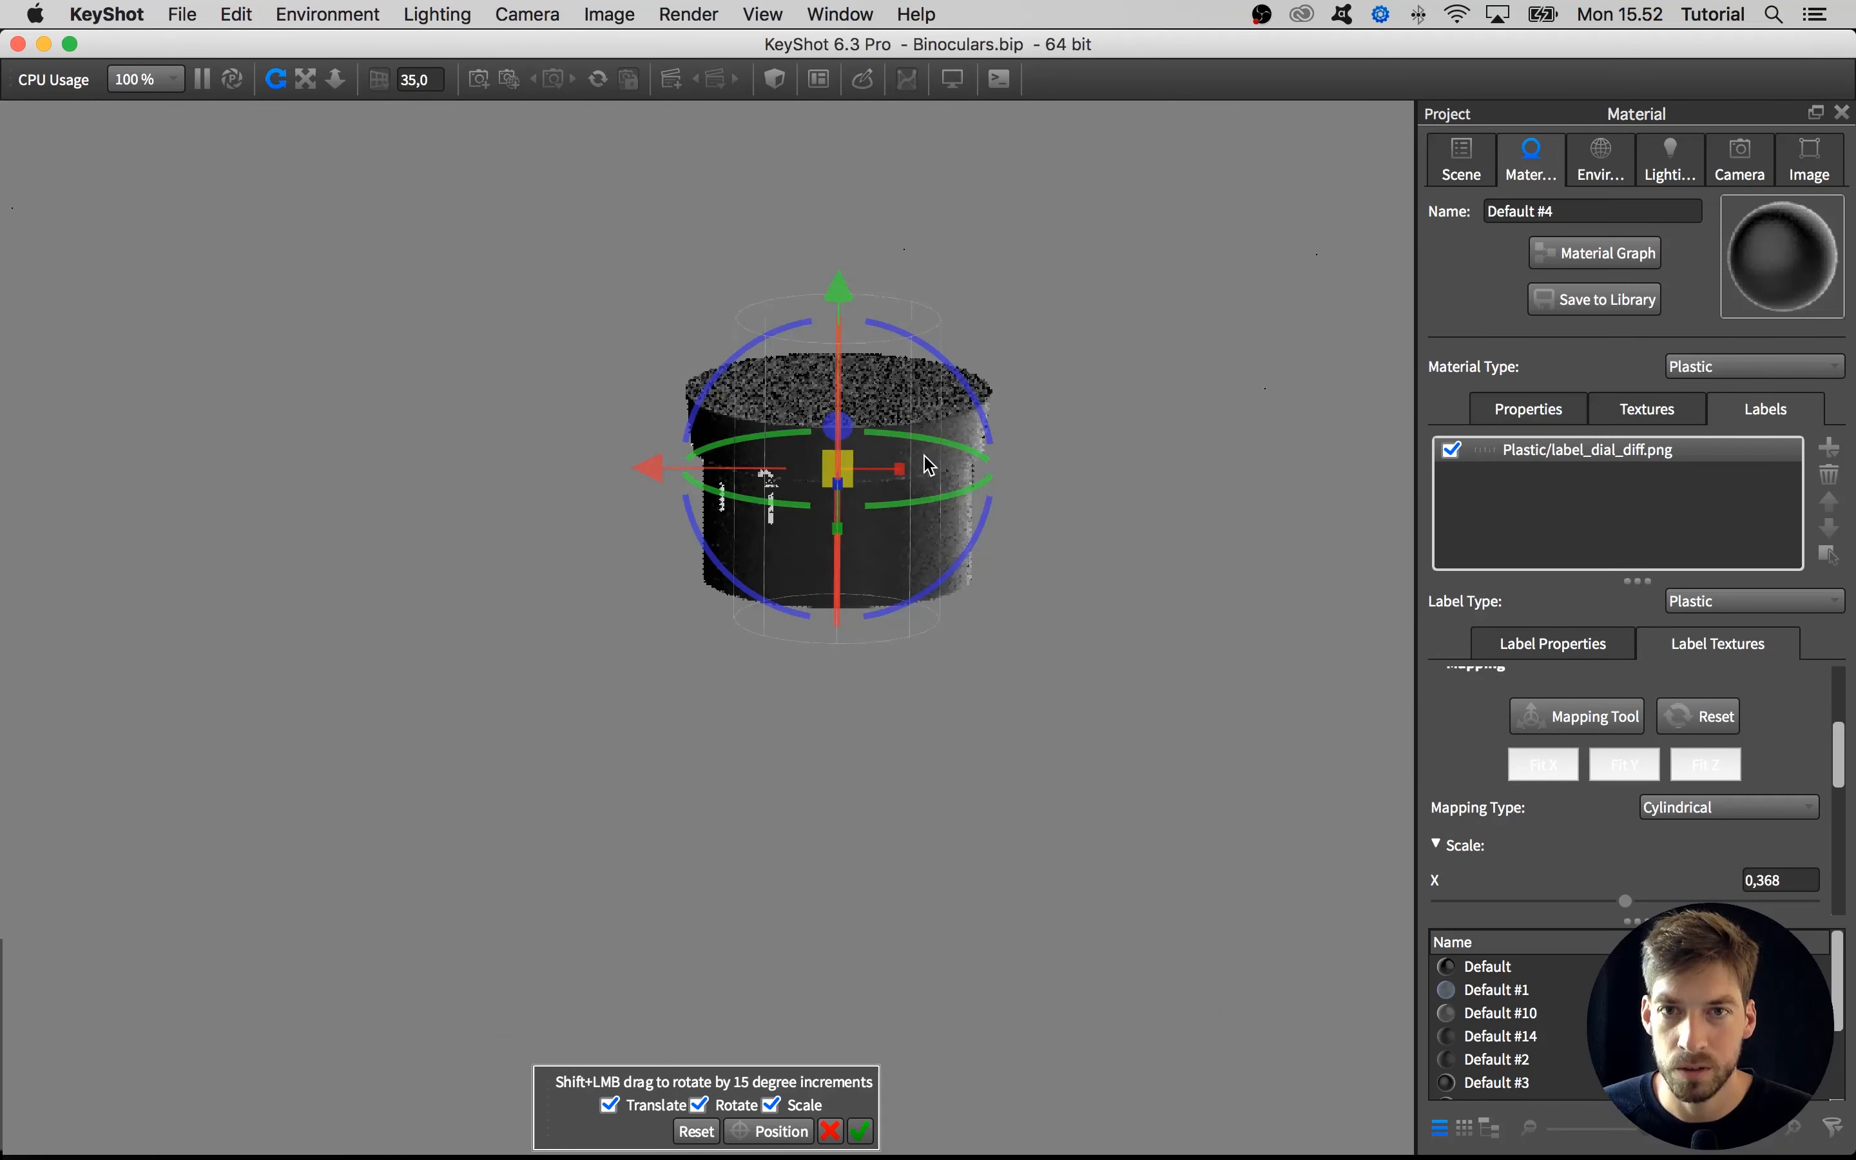
scroll(859, 425, up, 3)
scroll(892, 227, down, 1)
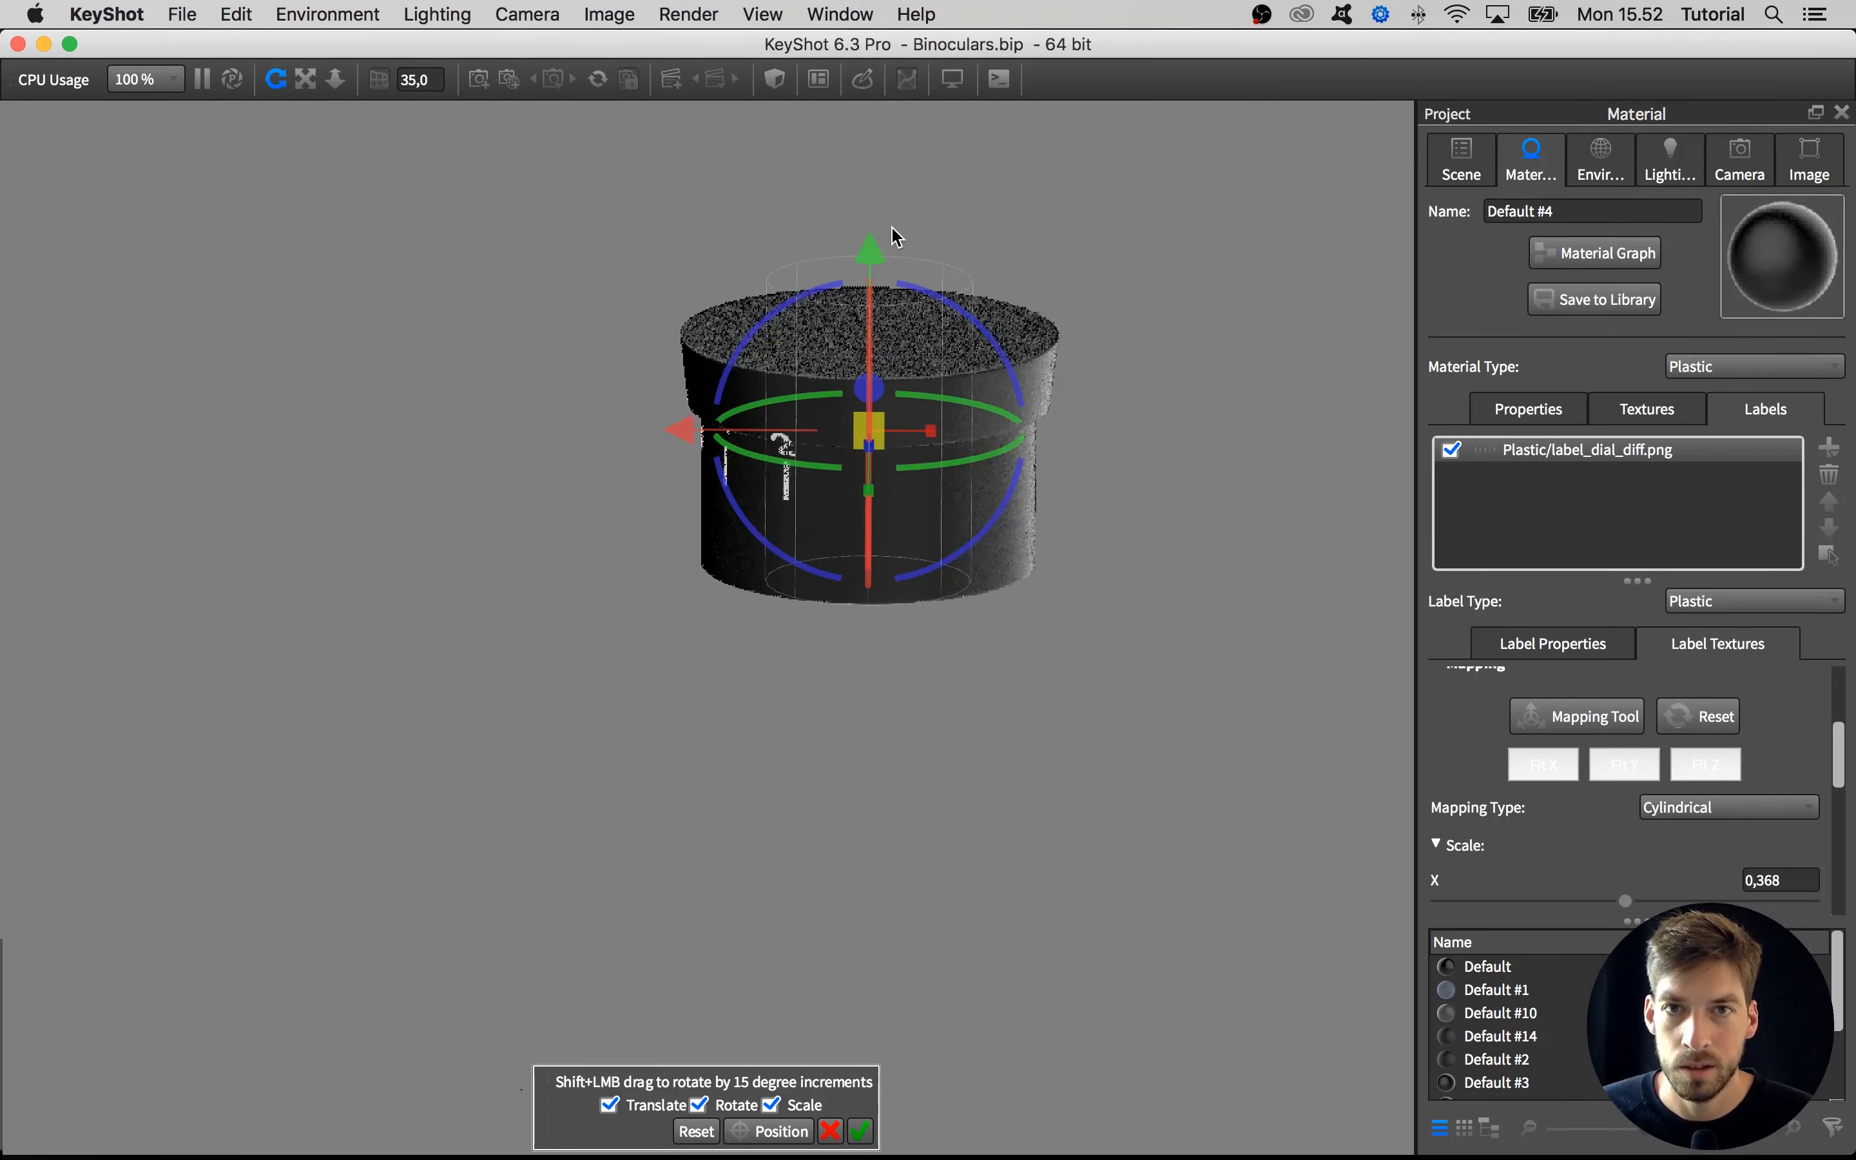
drag(880, 249, 875, 216)
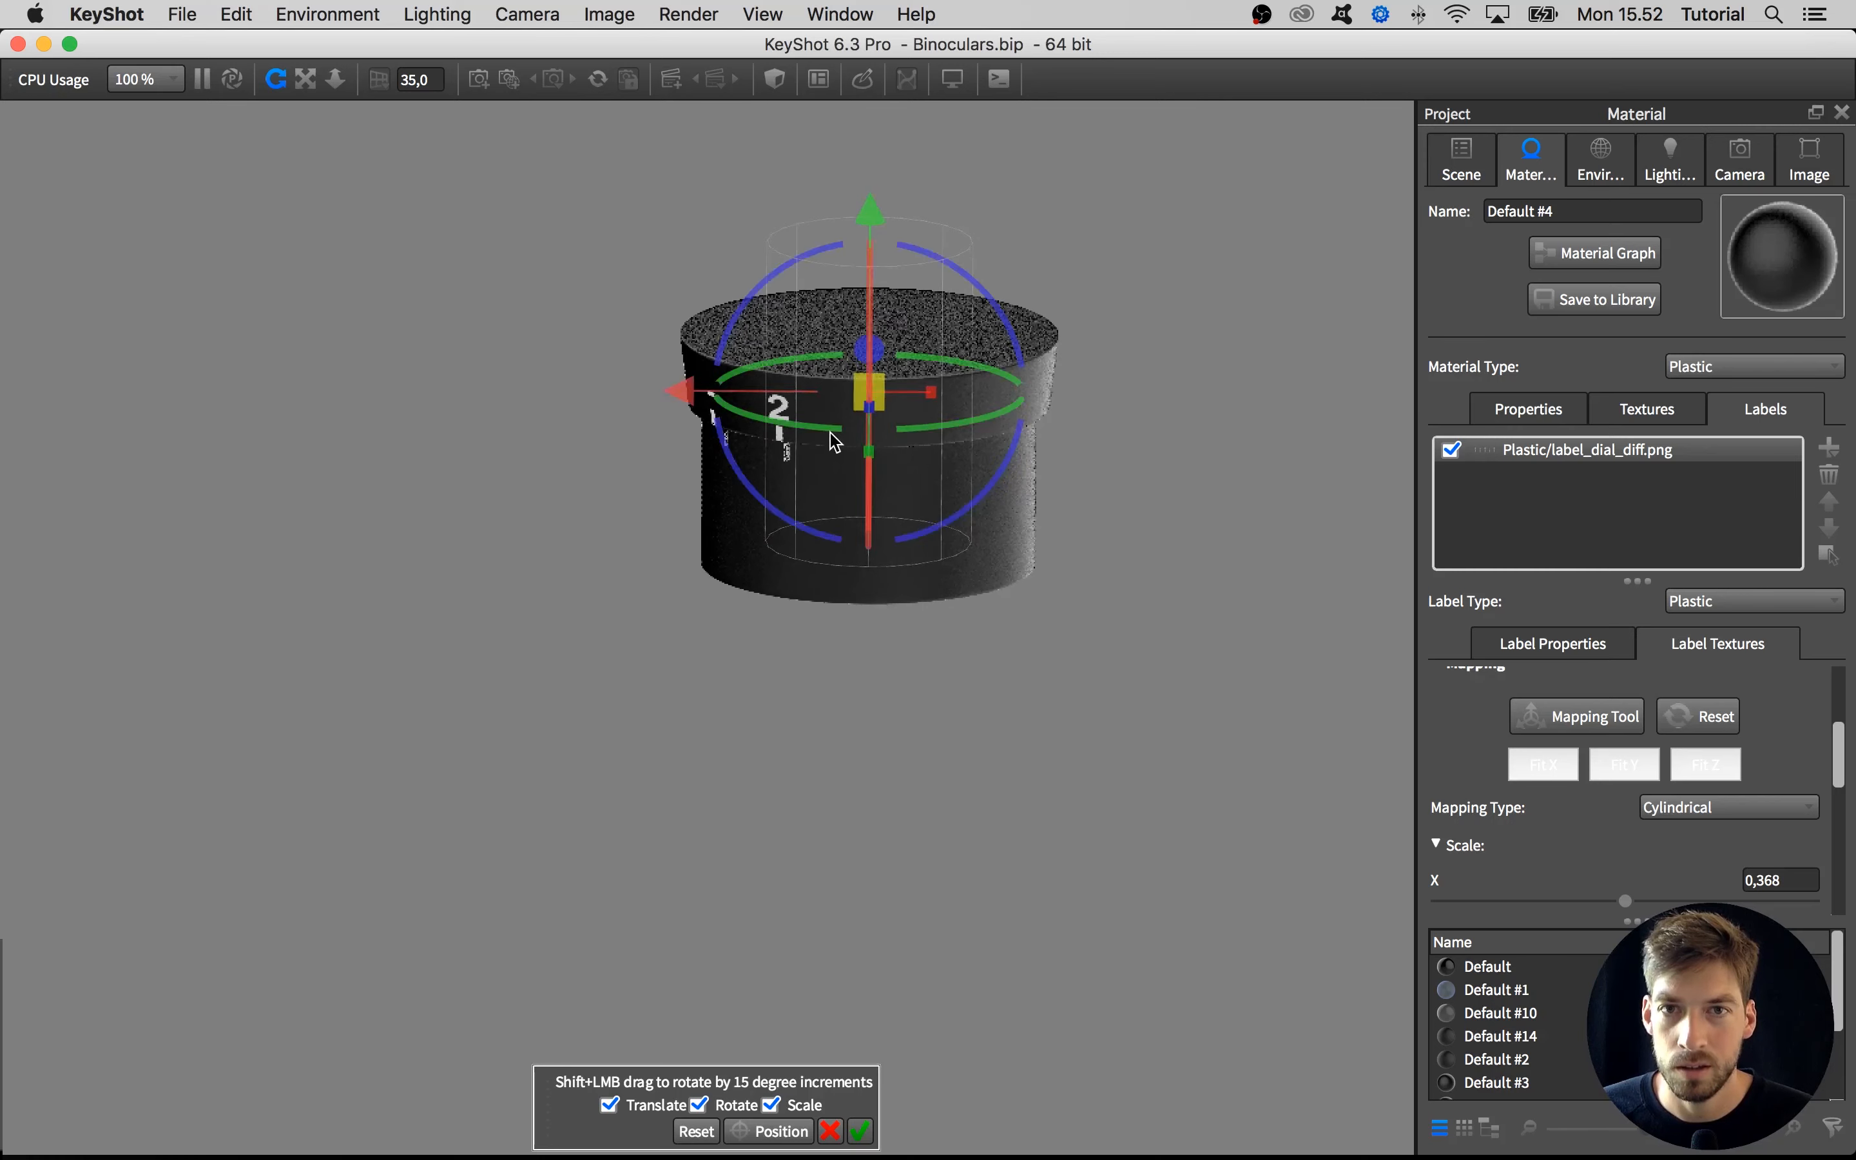
drag(835, 439, 1012, 382)
Set the dial label's X and Y scale to 0.35 and turn off its vertical flip
scroll(1725, 859, down, 2)
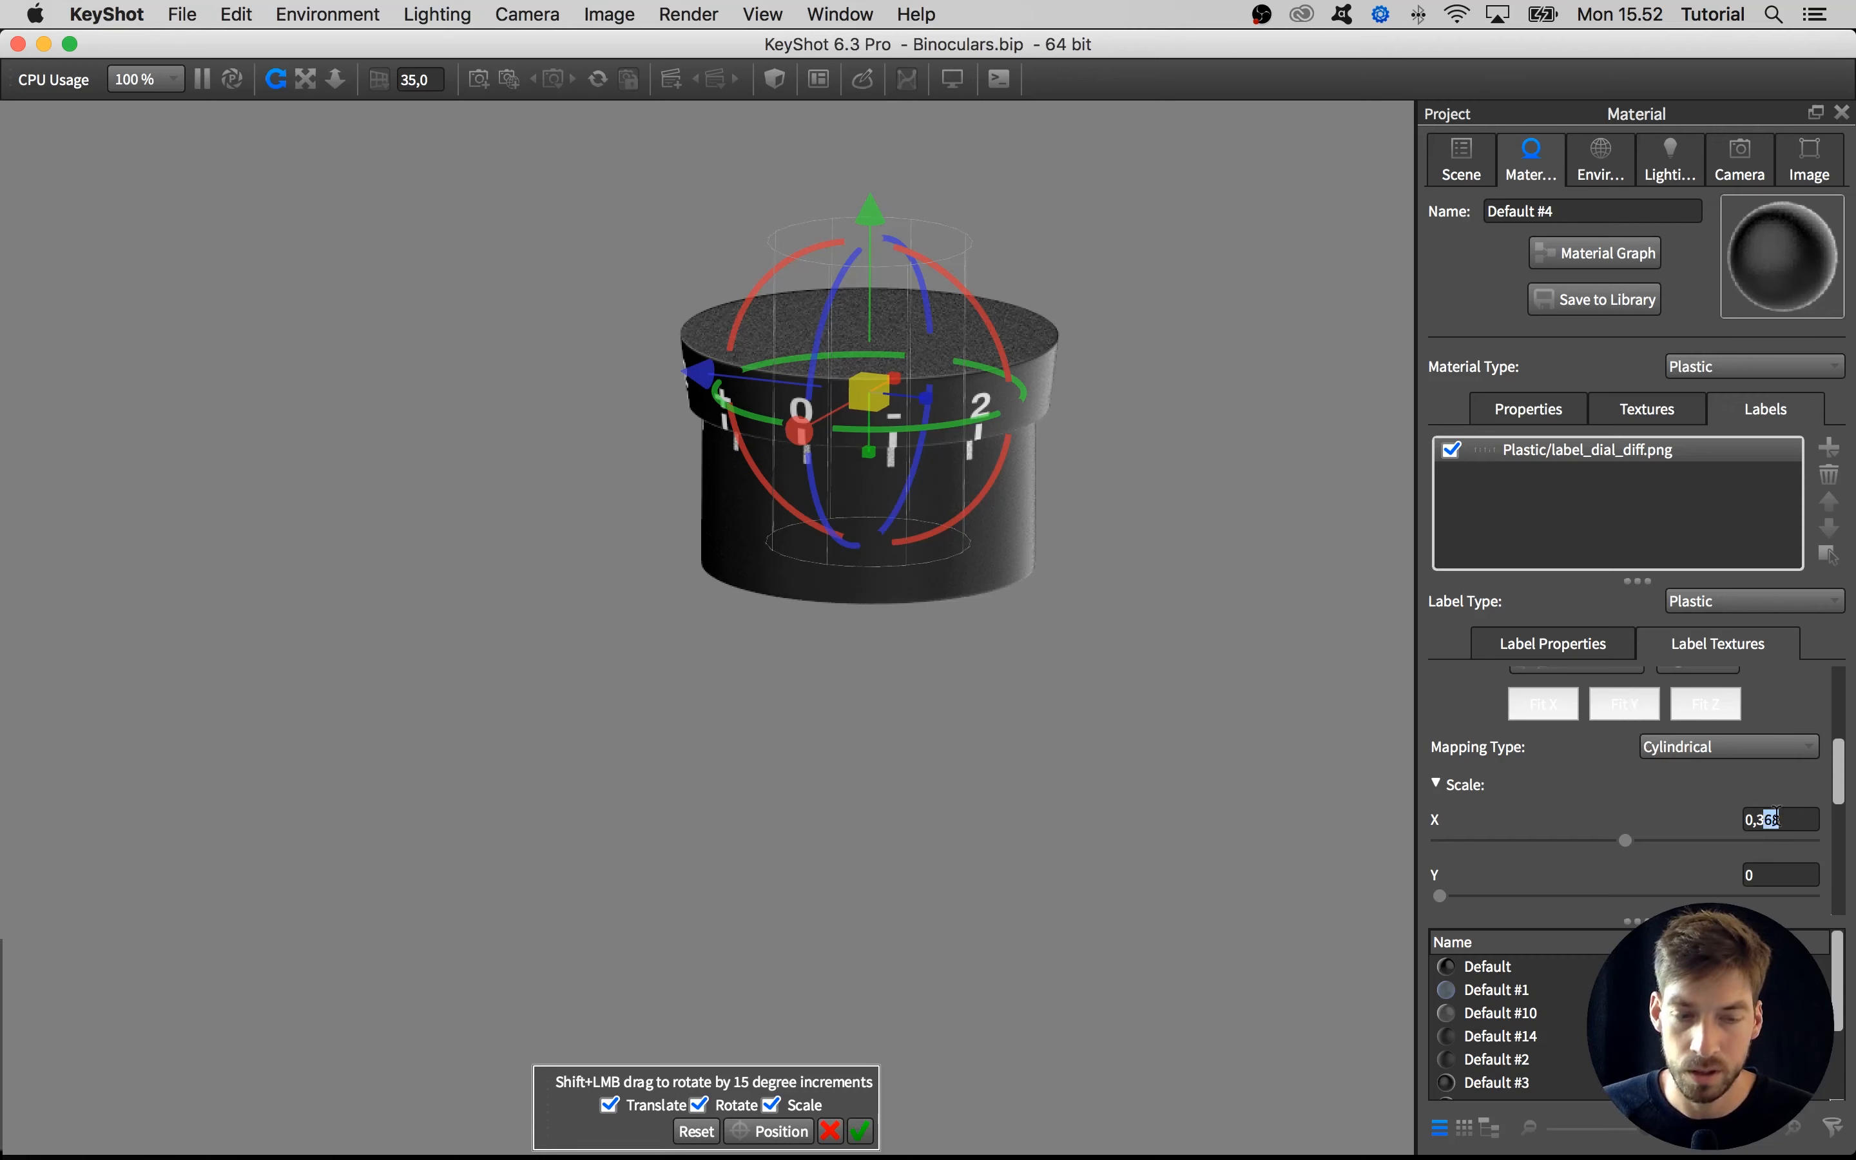
key(Return)
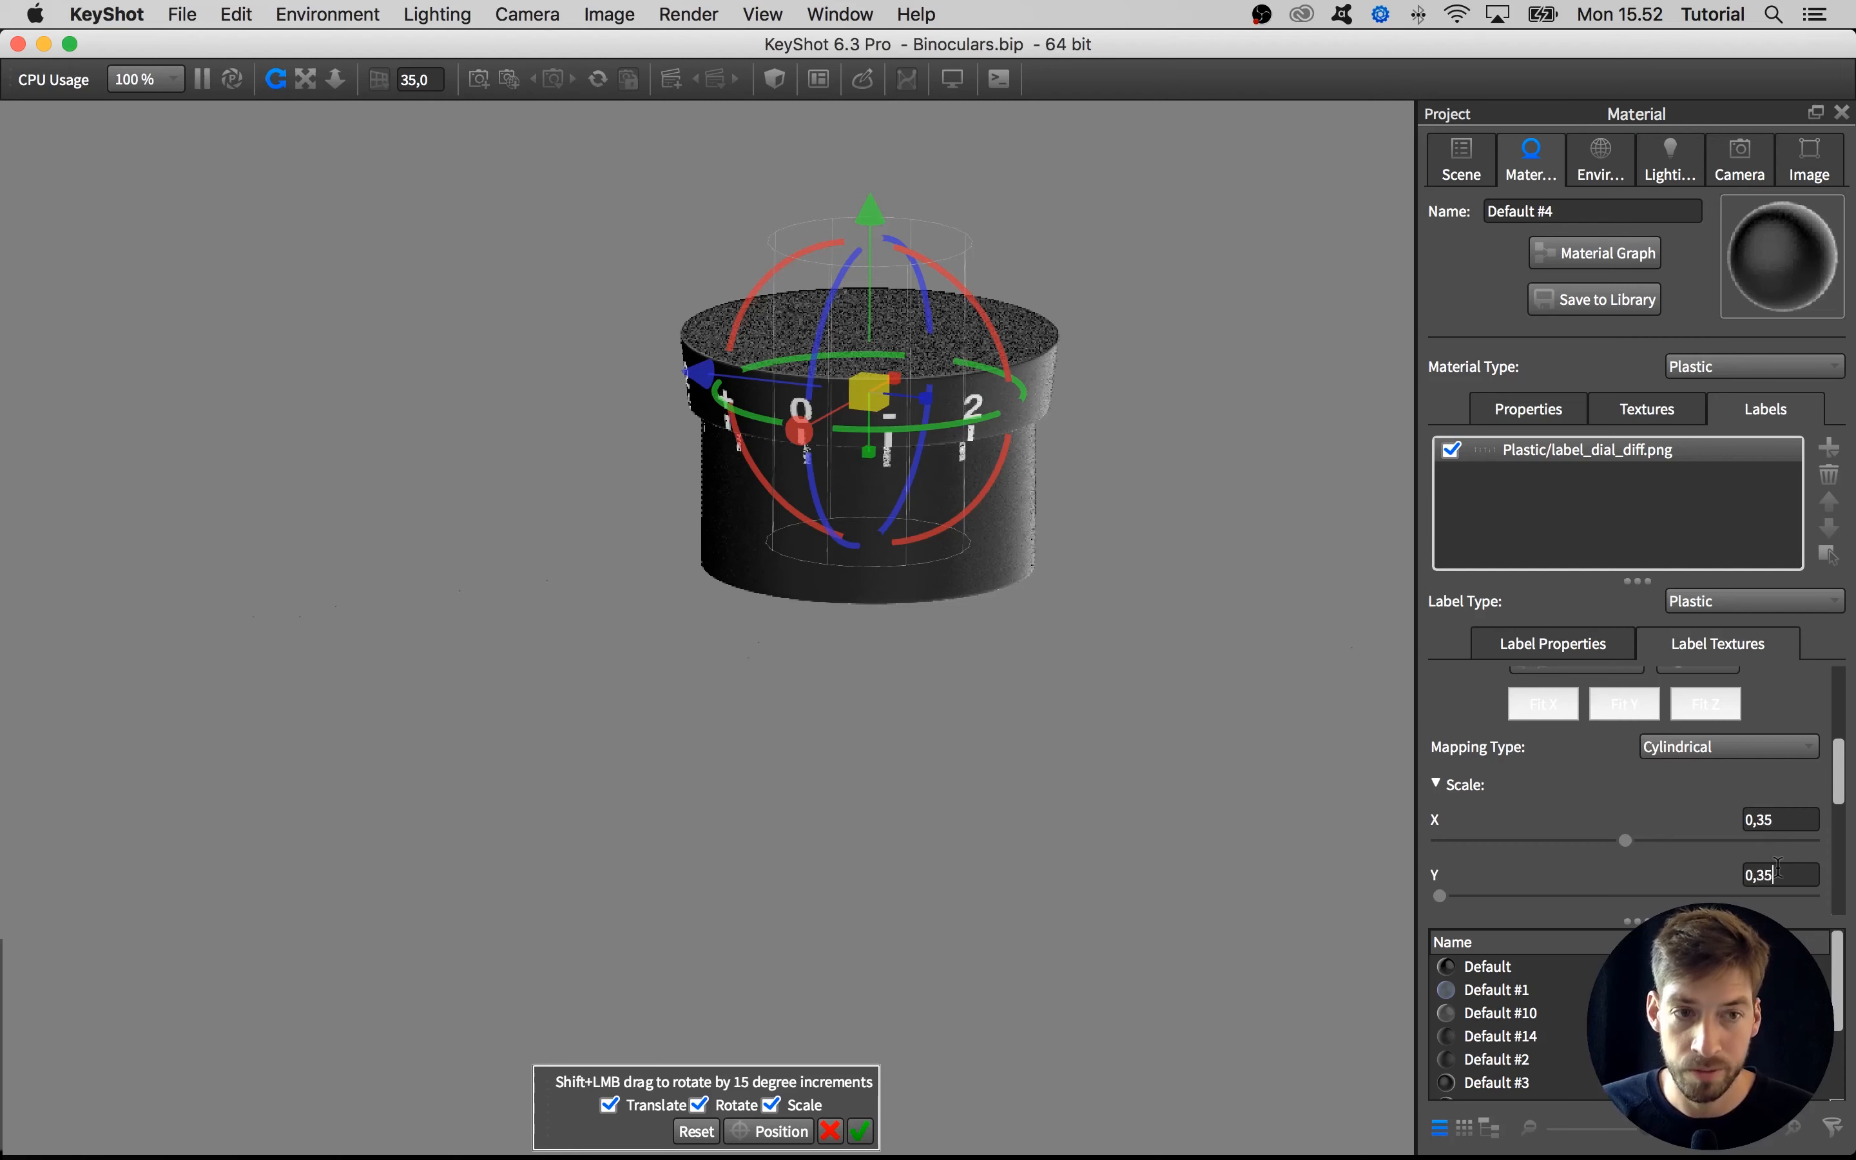
key(Return)
click(1480, 785)
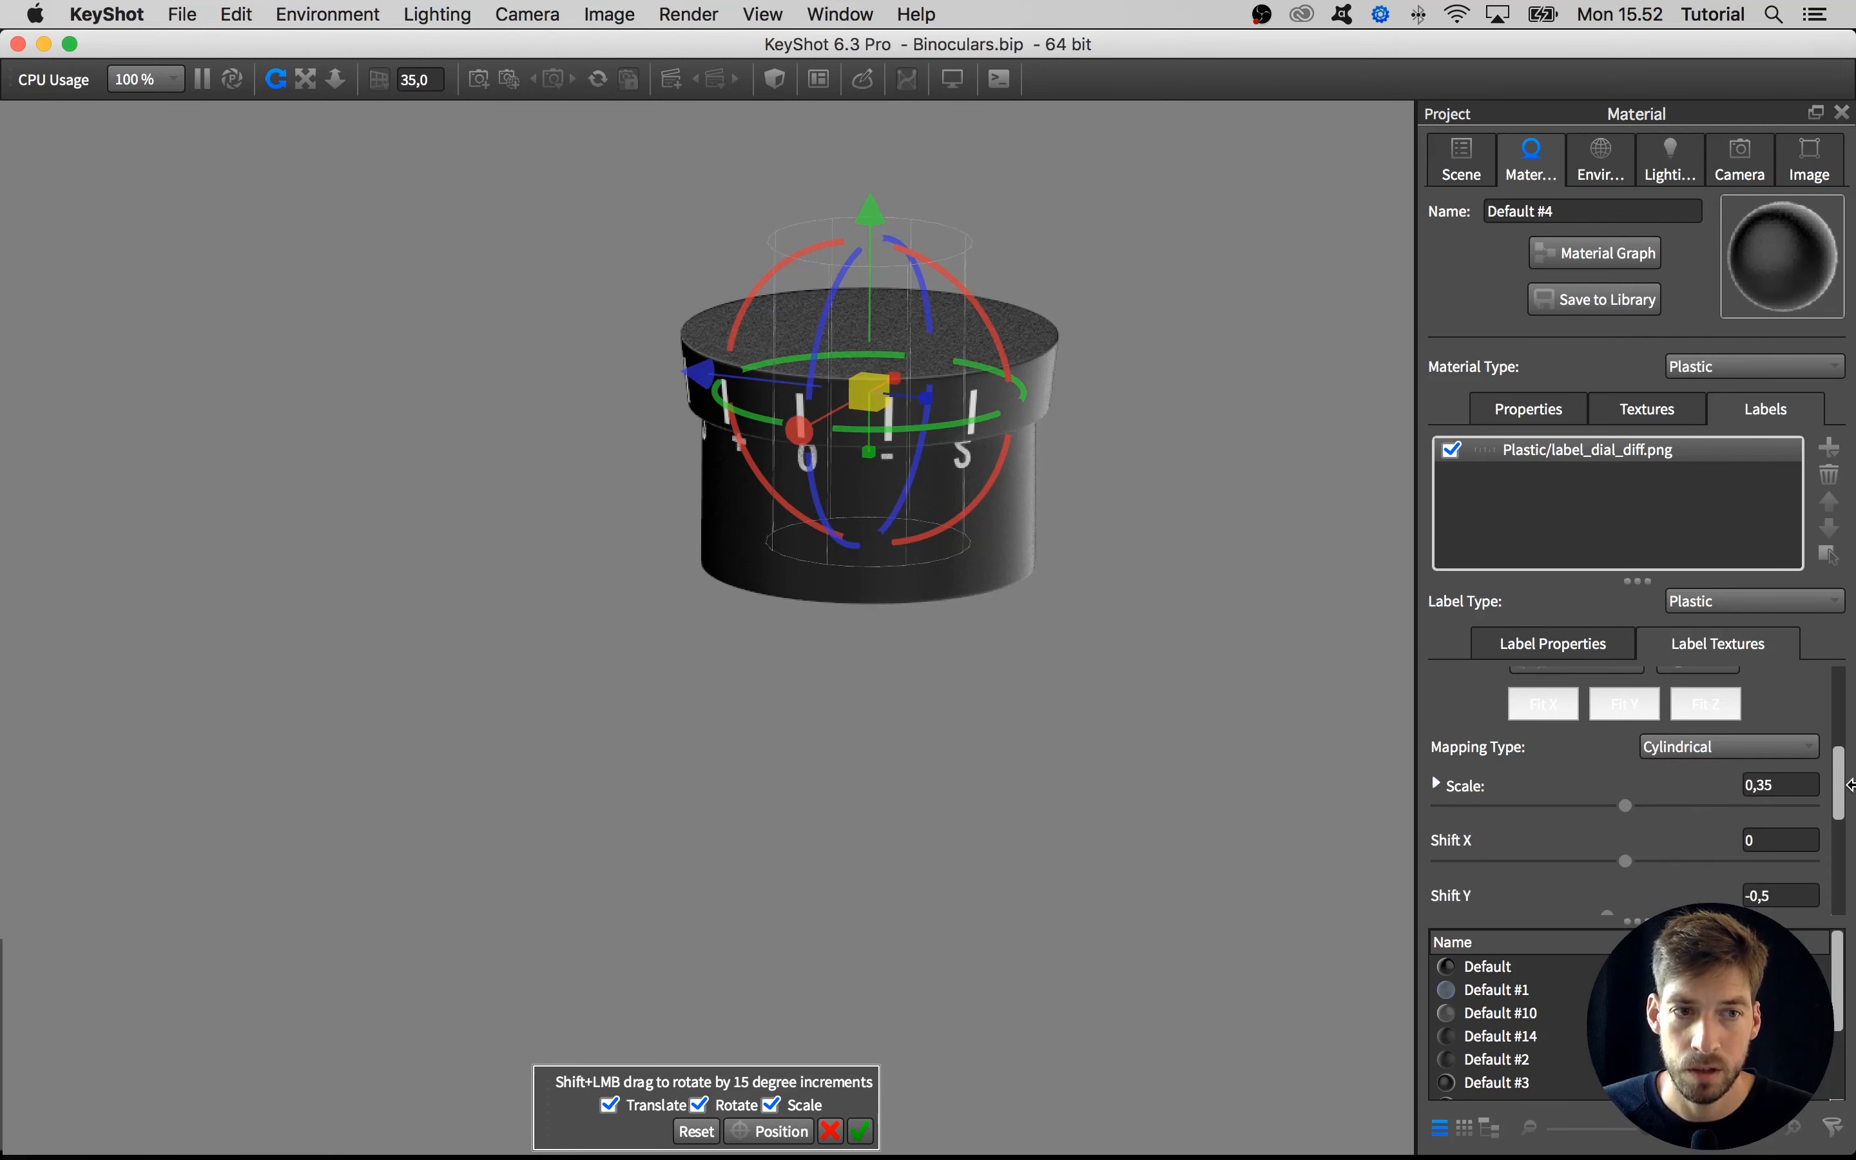
drag(1848, 784, 1848, 882)
click(1494, 807)
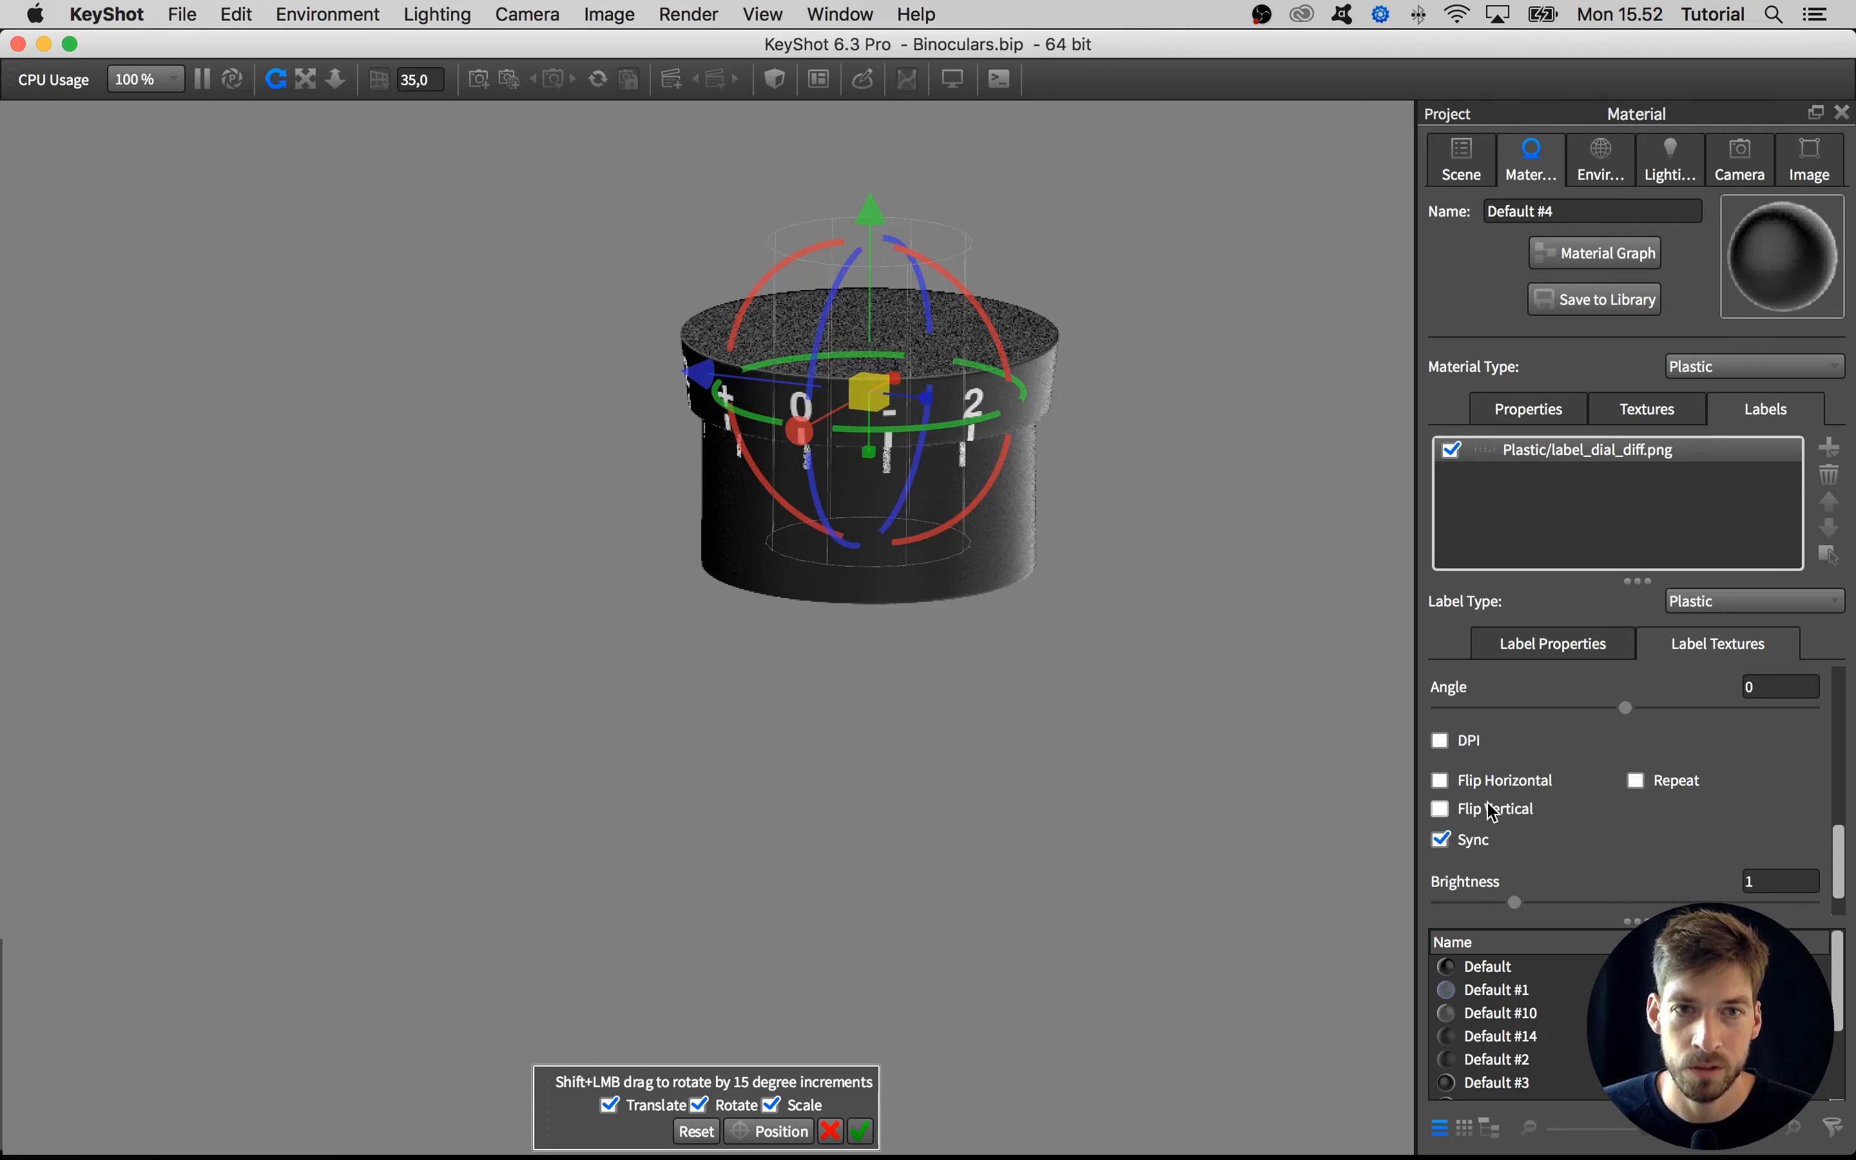
drag(1840, 855, 1848, 798)
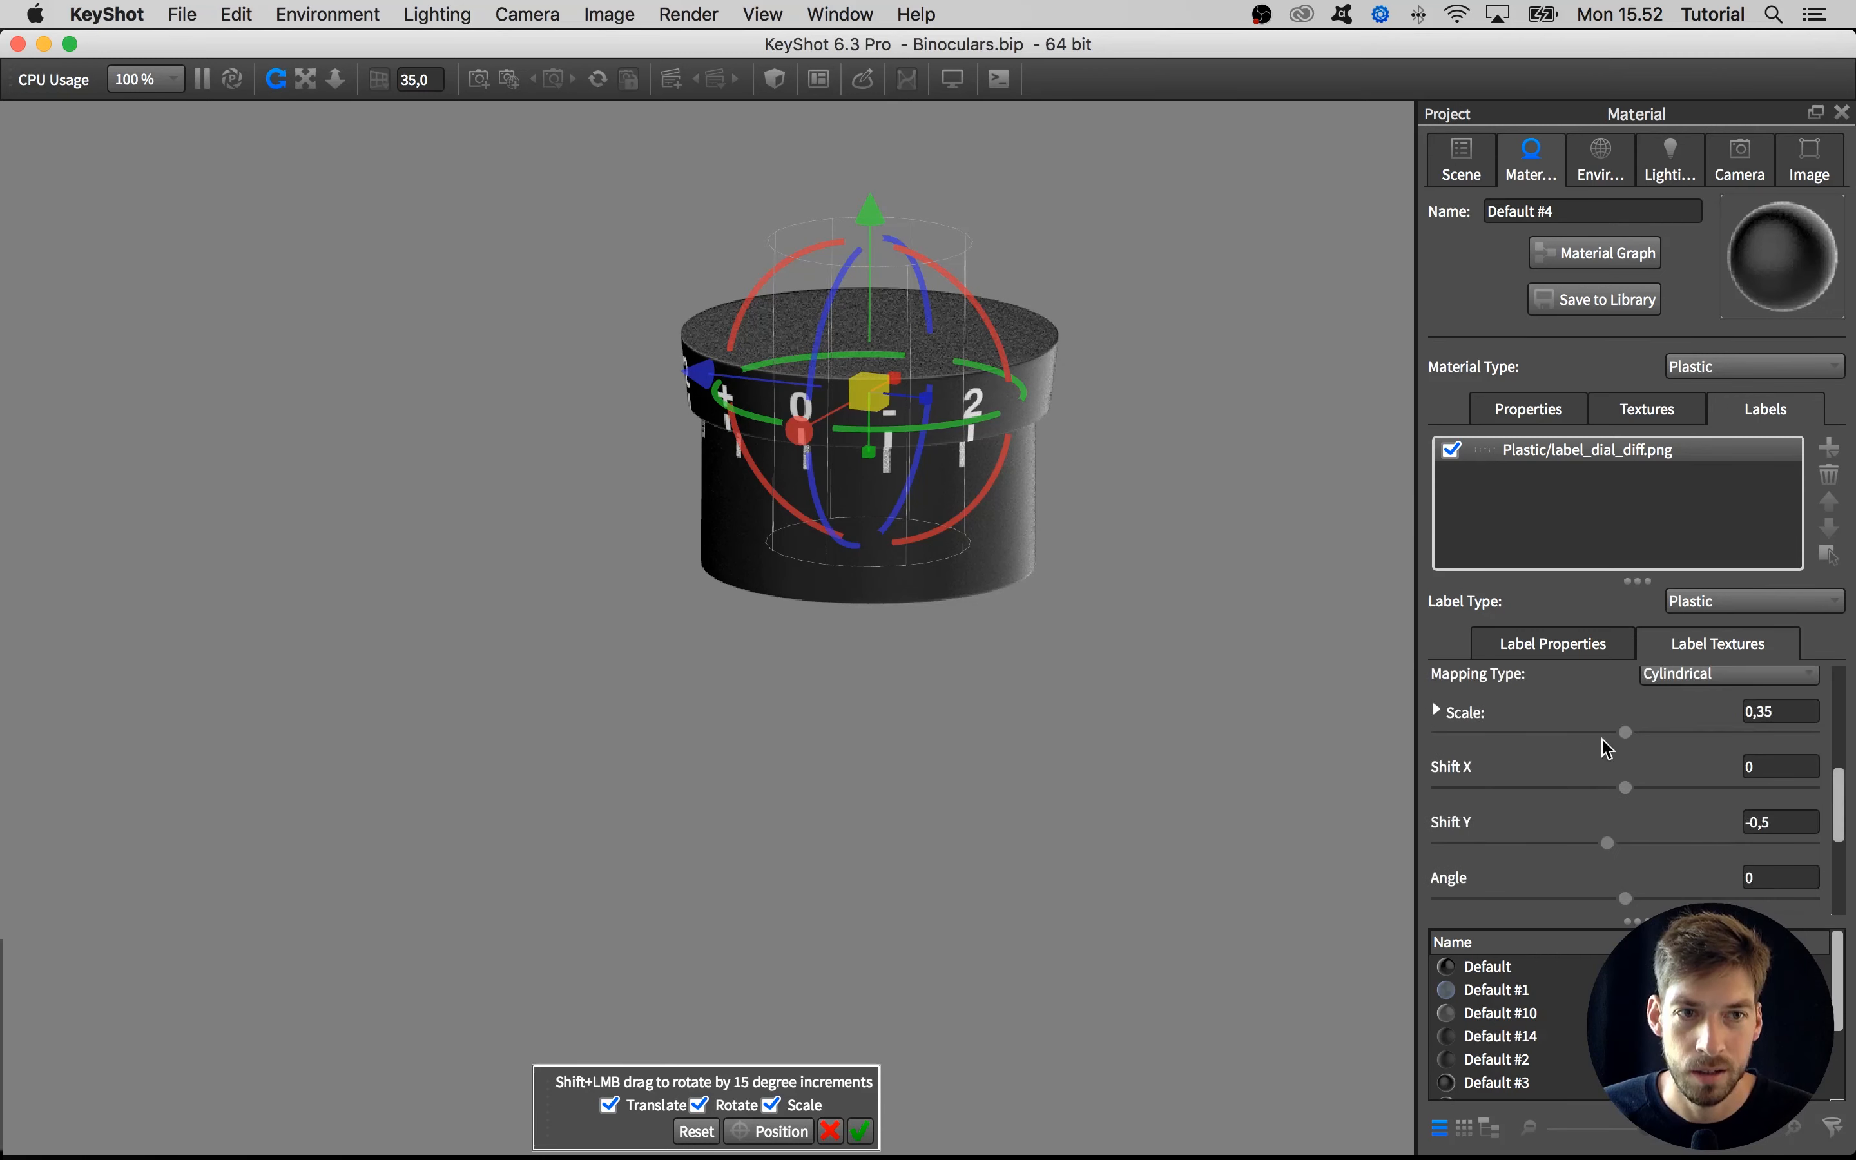
Reduce the dial label's uniform scale to 0.207 and reposition it so the 0 mark sits near the front centre of the rim
drag(1618, 733, 1550, 735)
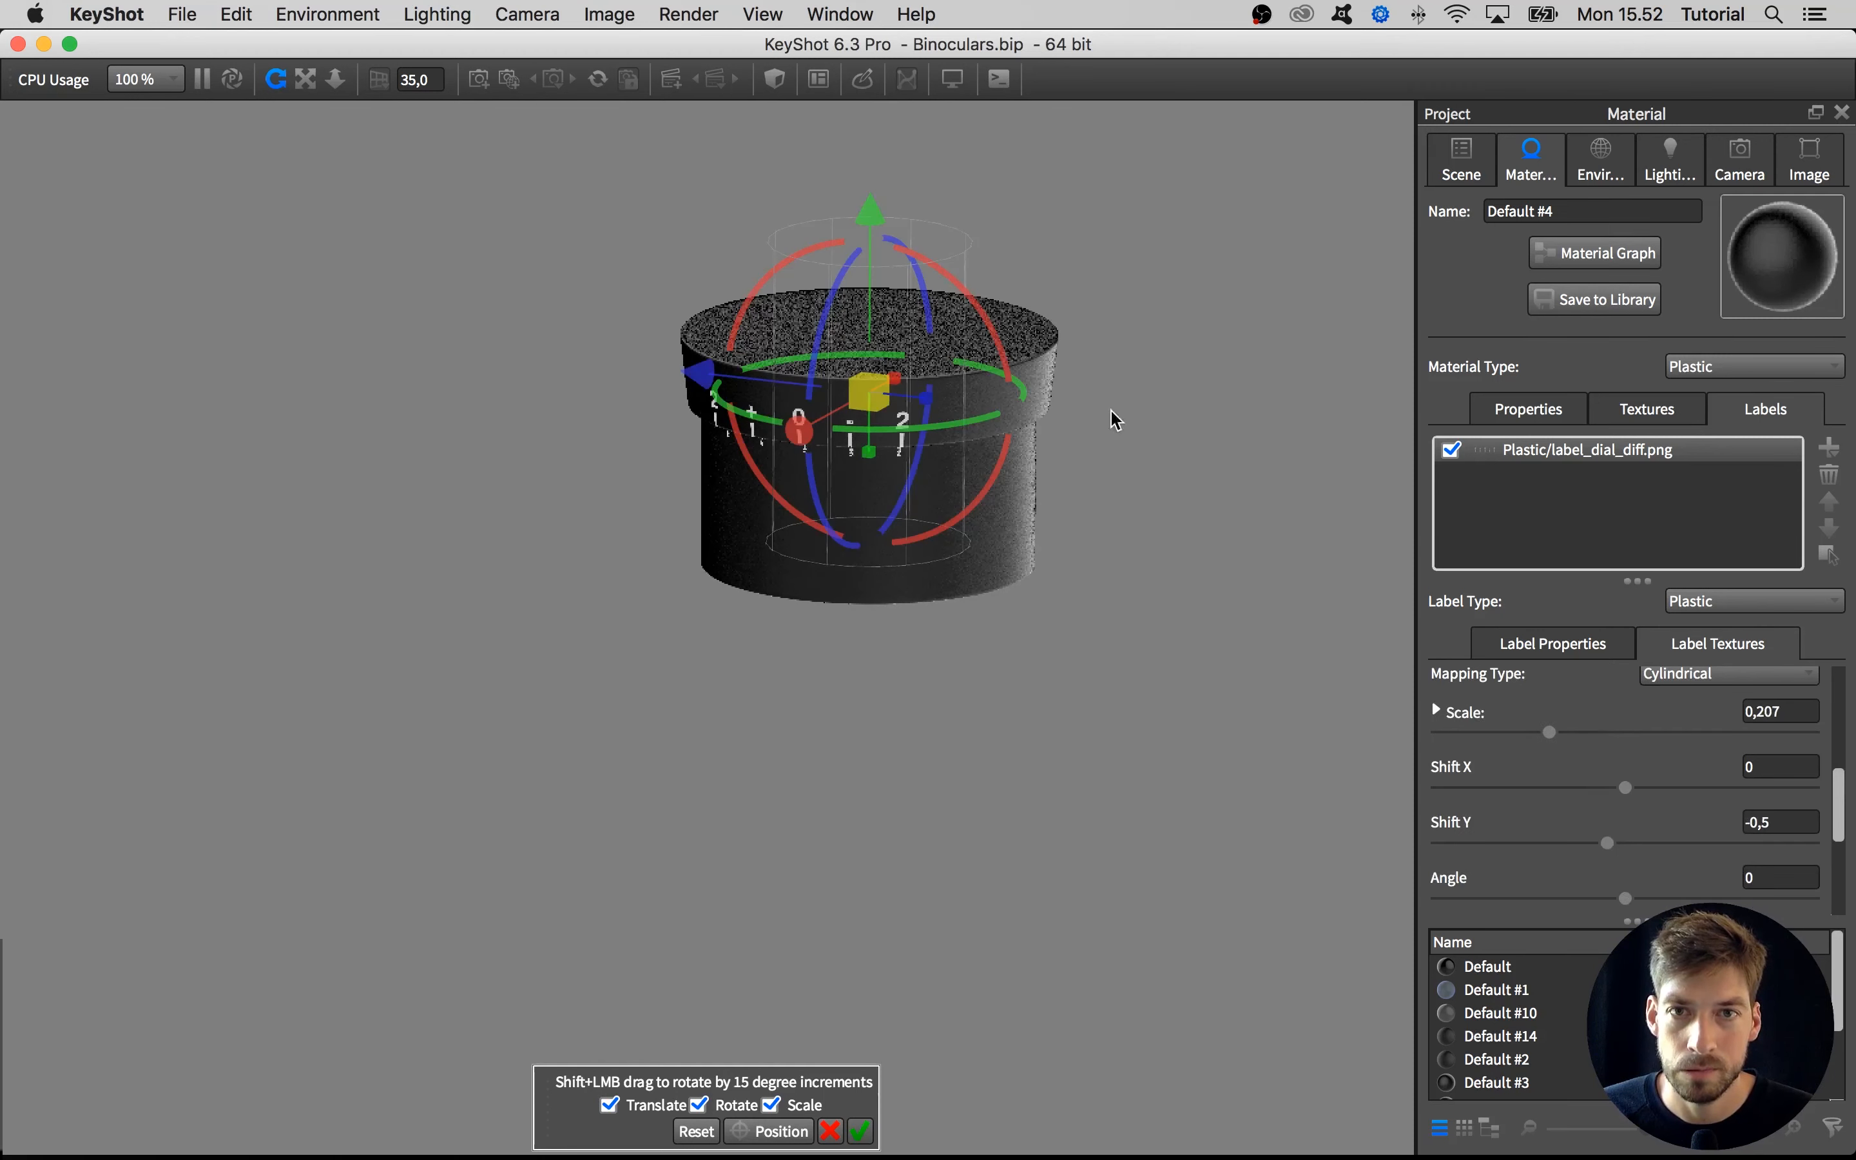
drag(869, 196, 869, 190)
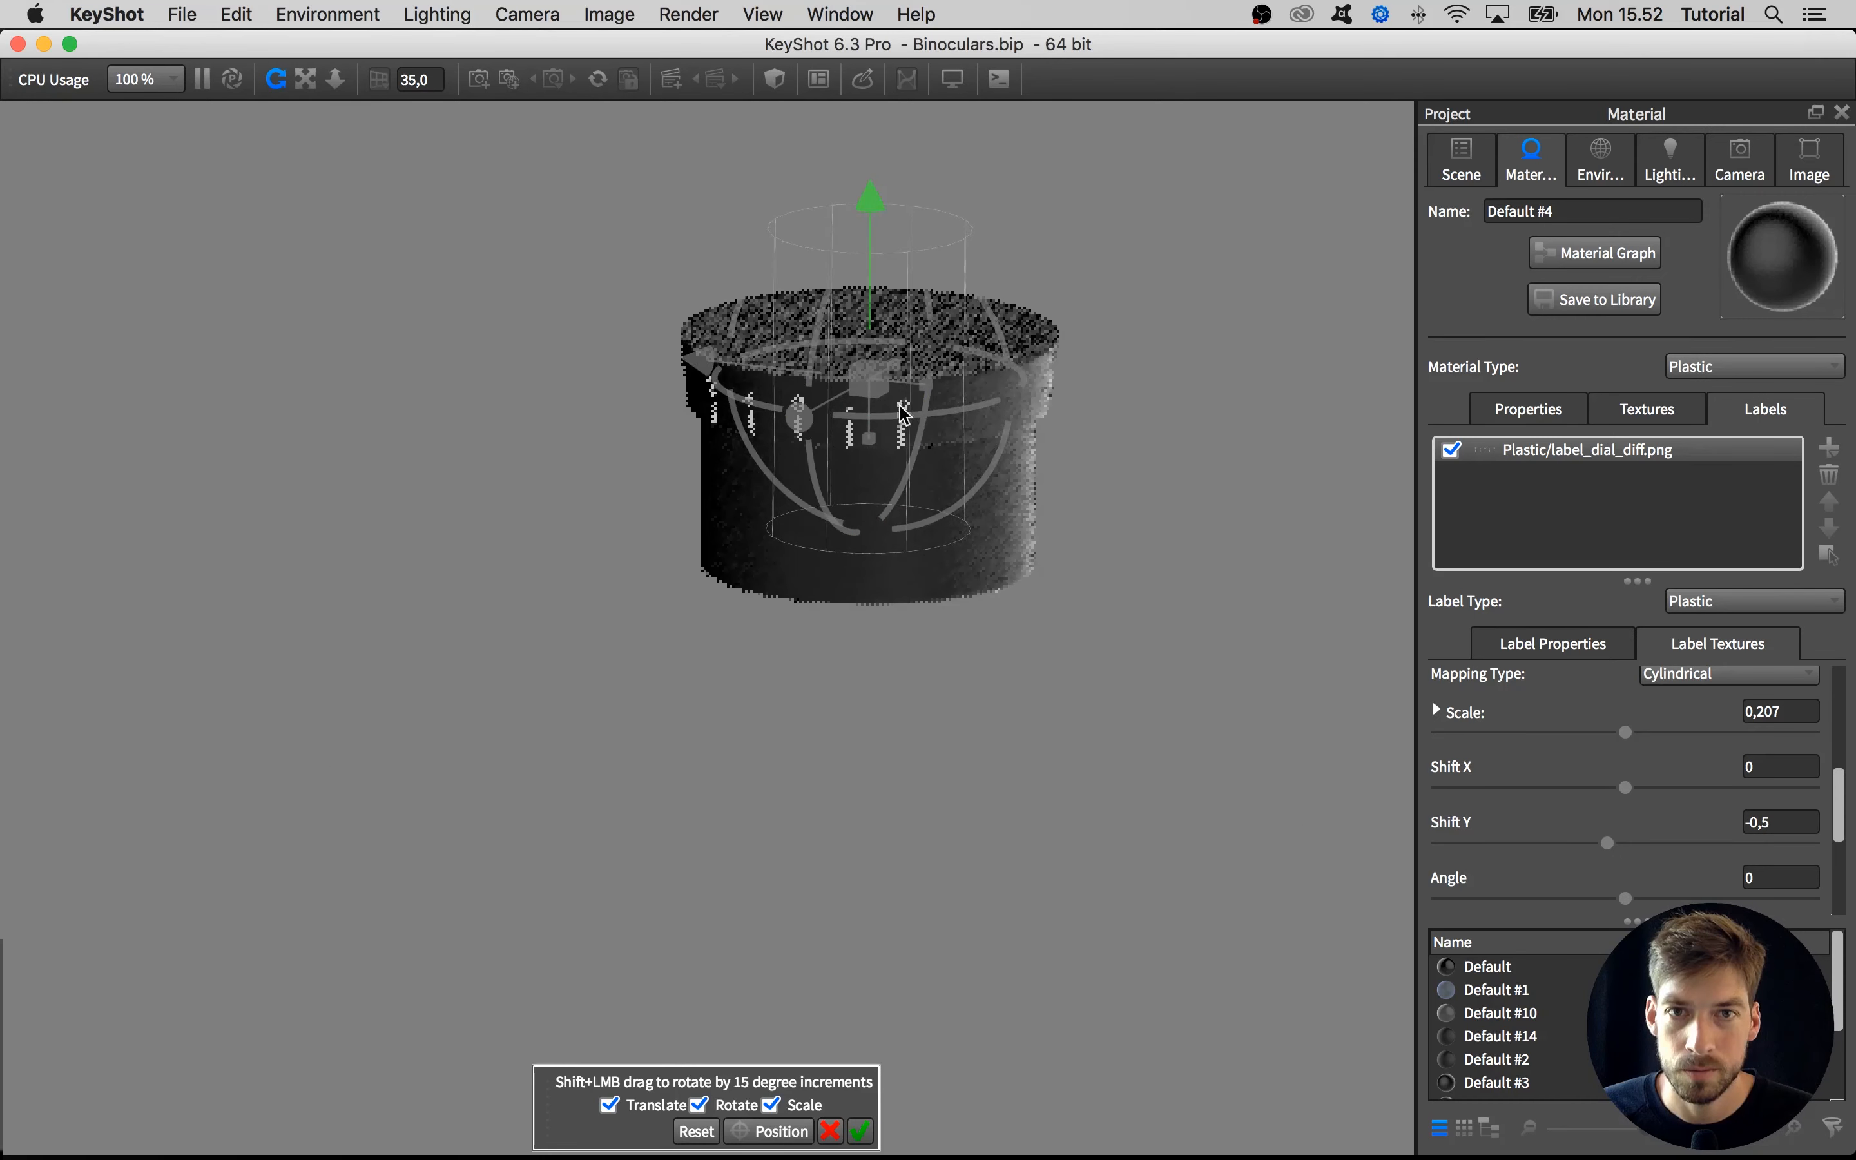
drag(903, 411, 957, 411)
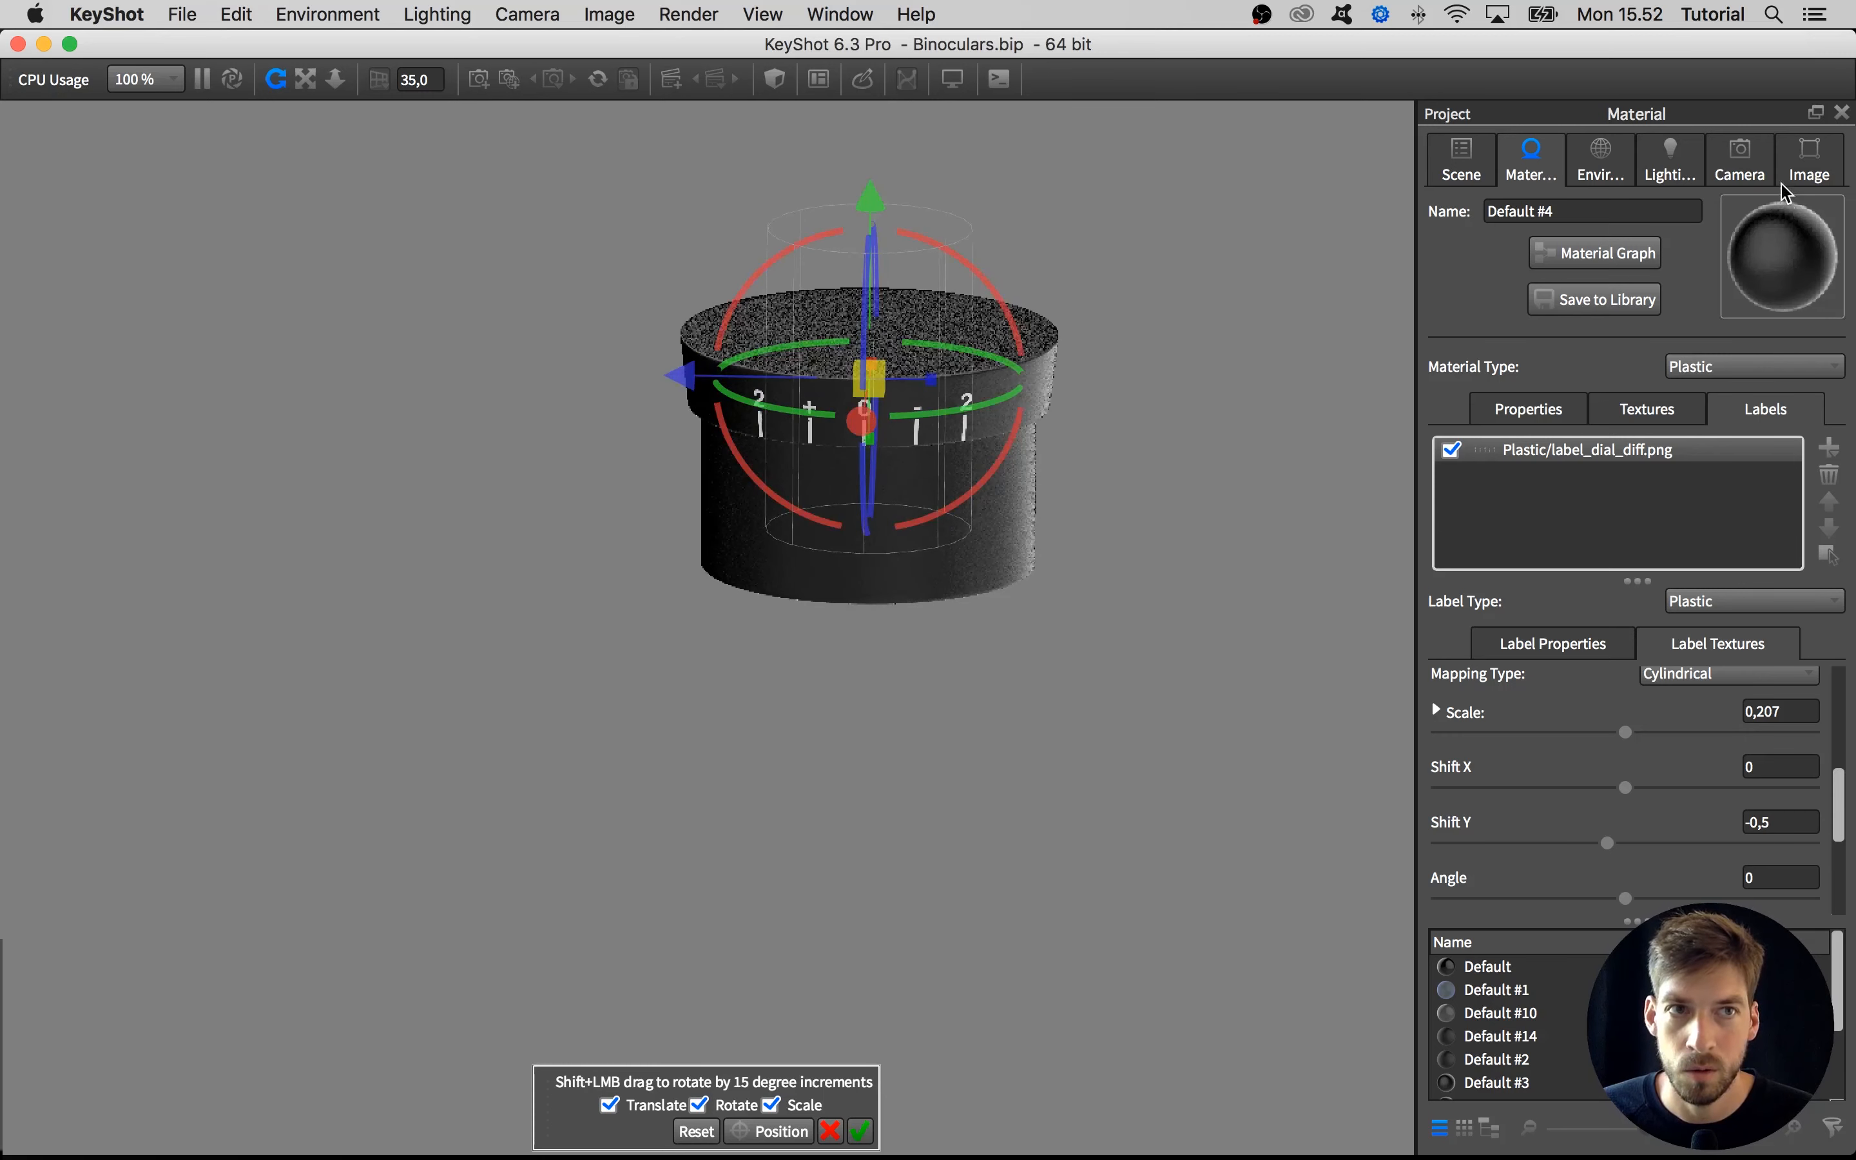
Straighten the camera to azimuth 90 and inclination -90
click(1740, 161)
drag(1795, 627, 1674, 623)
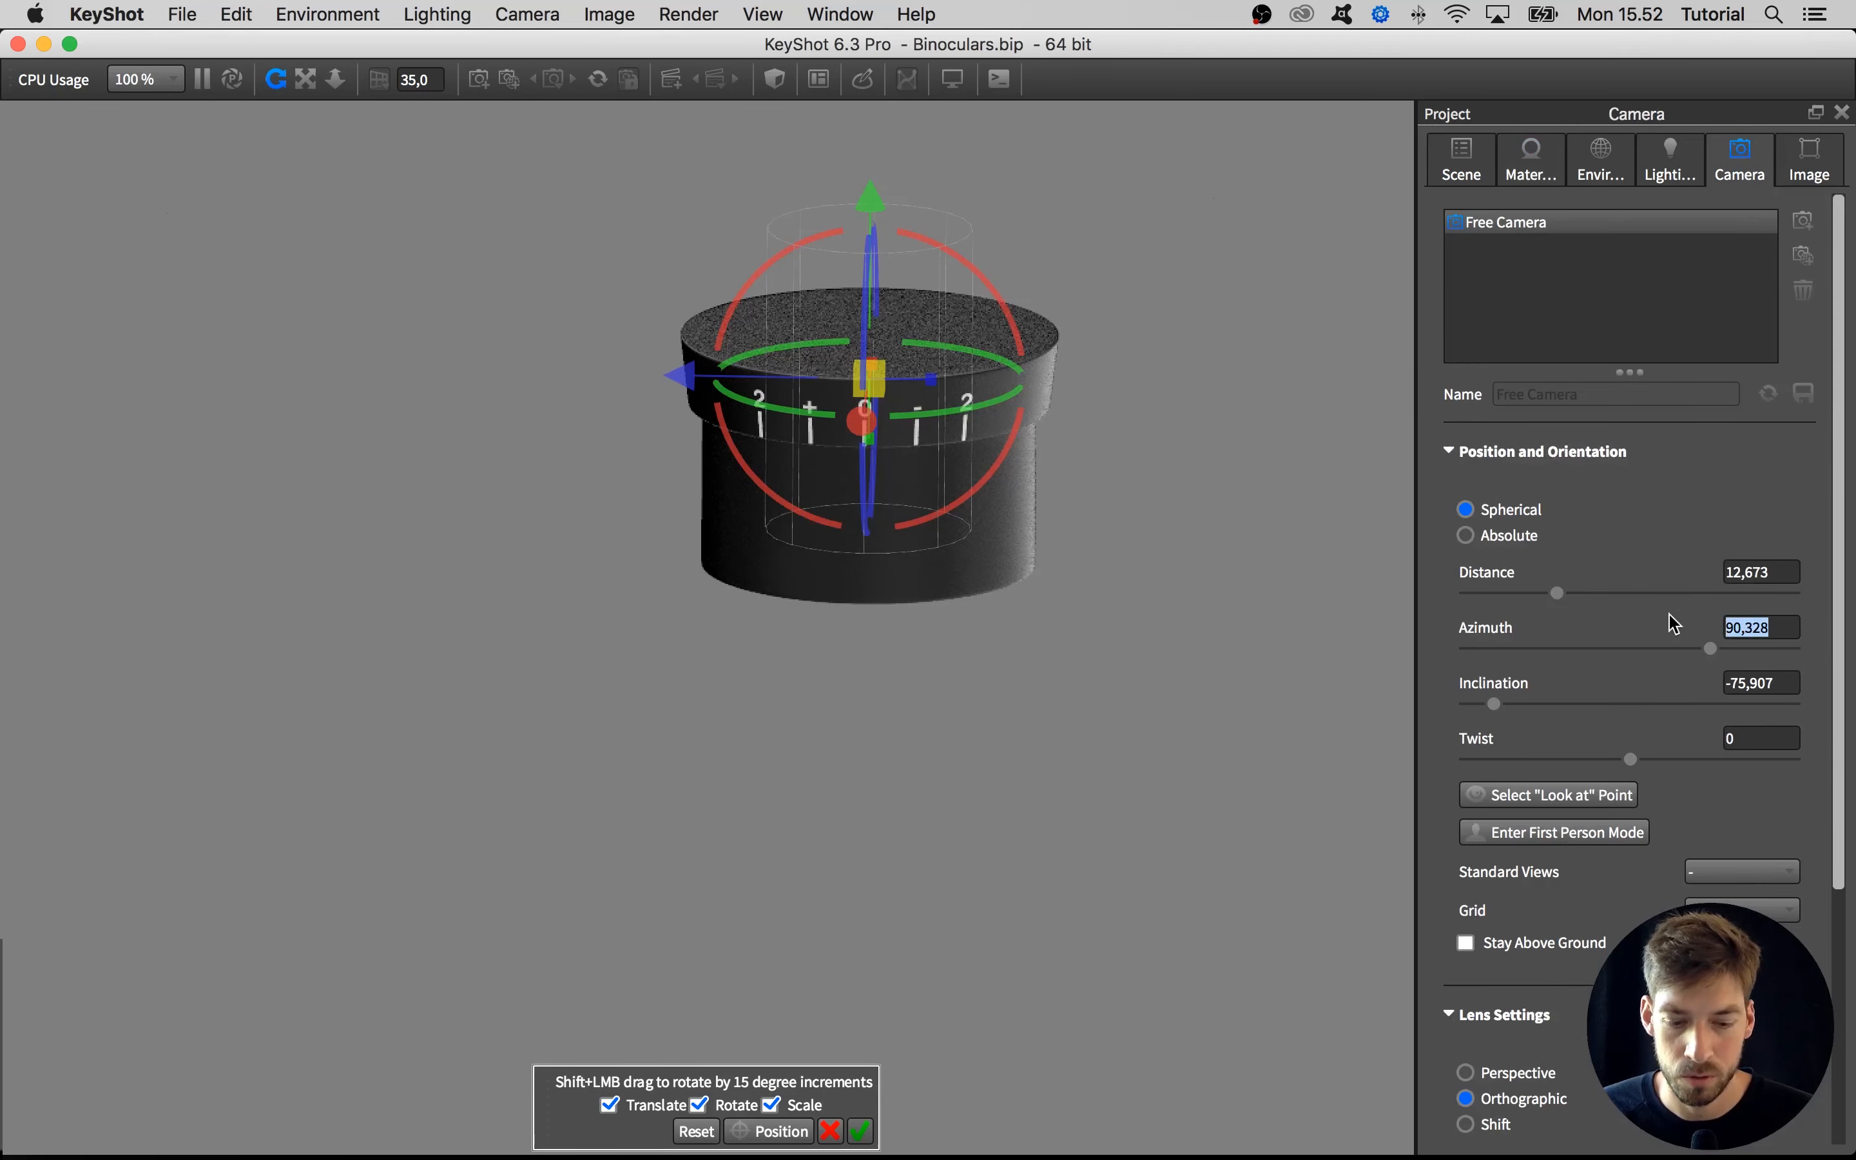
text(90)
key(Return)
drag(1764, 683, 1657, 683)
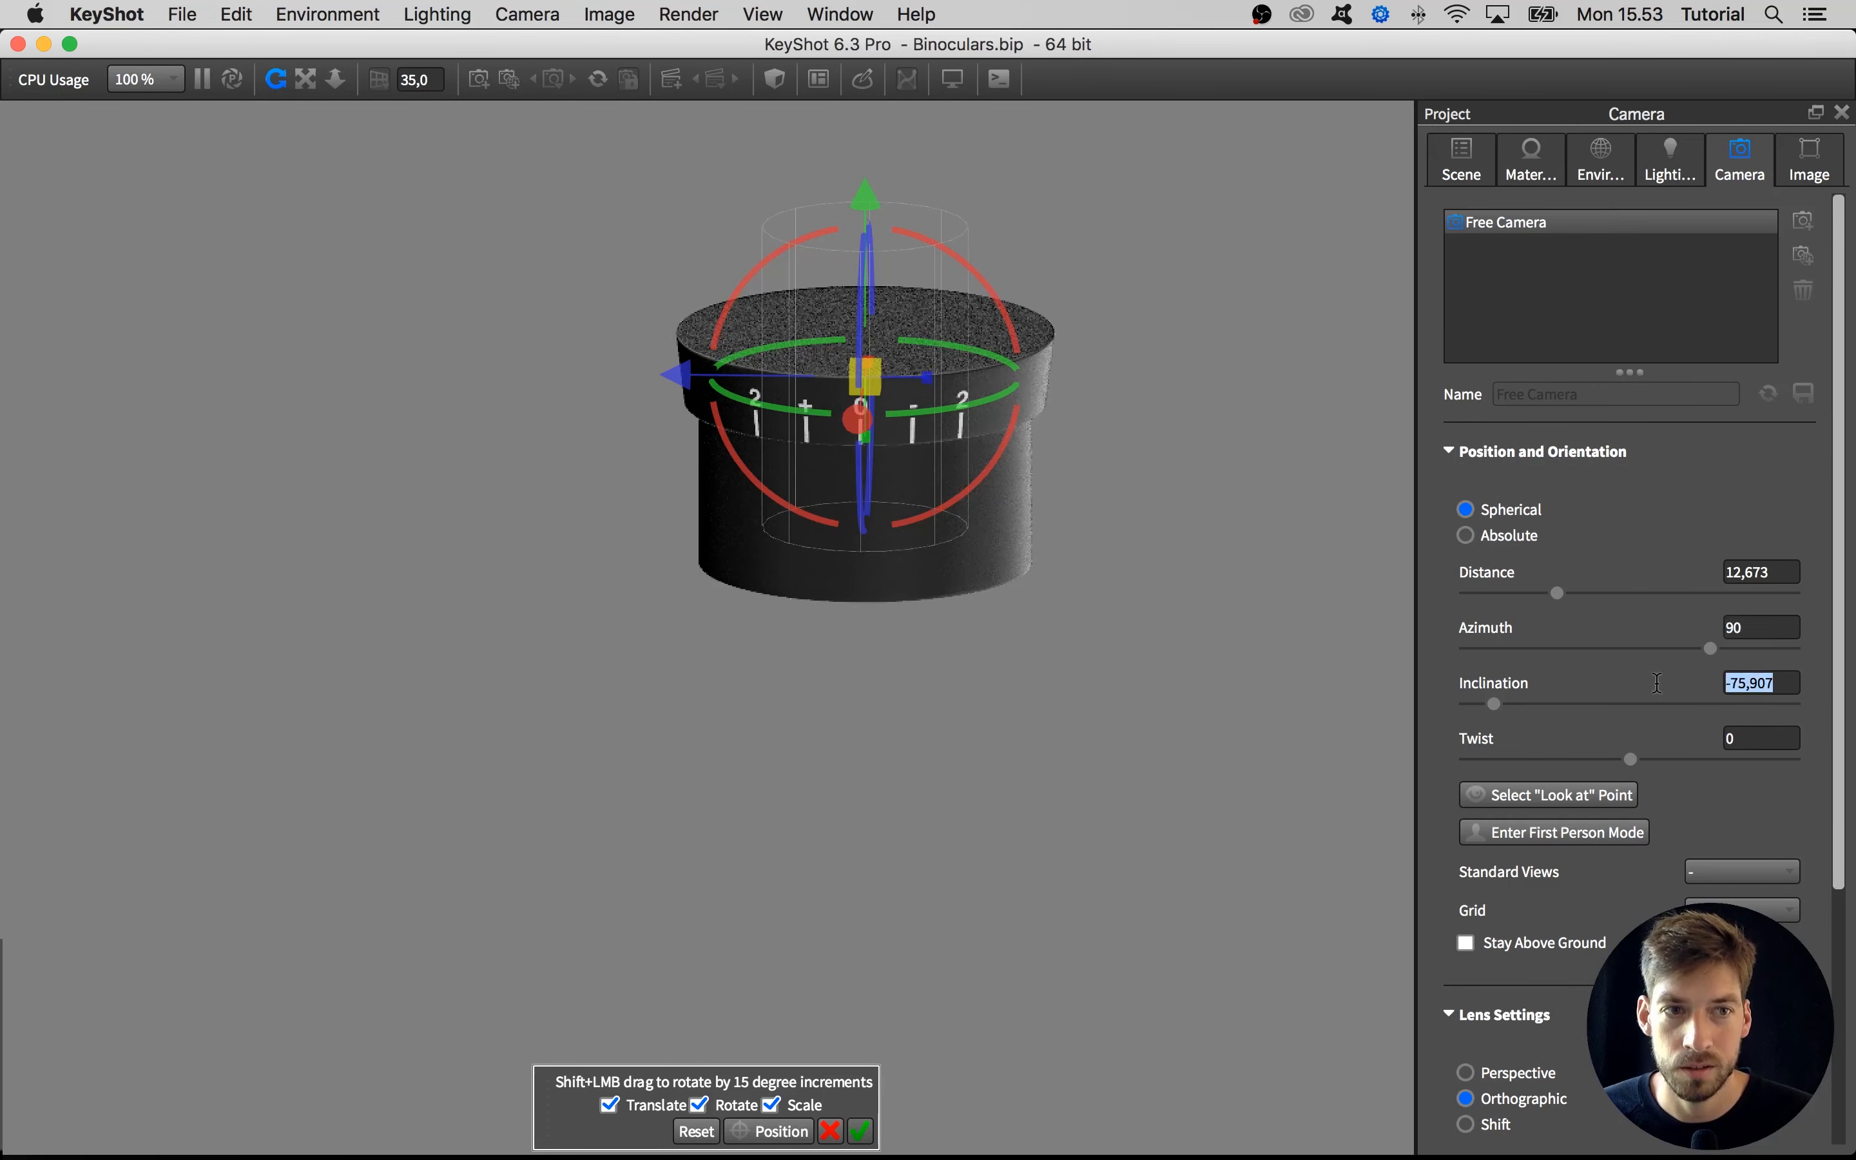
text(-90)
key(Return)
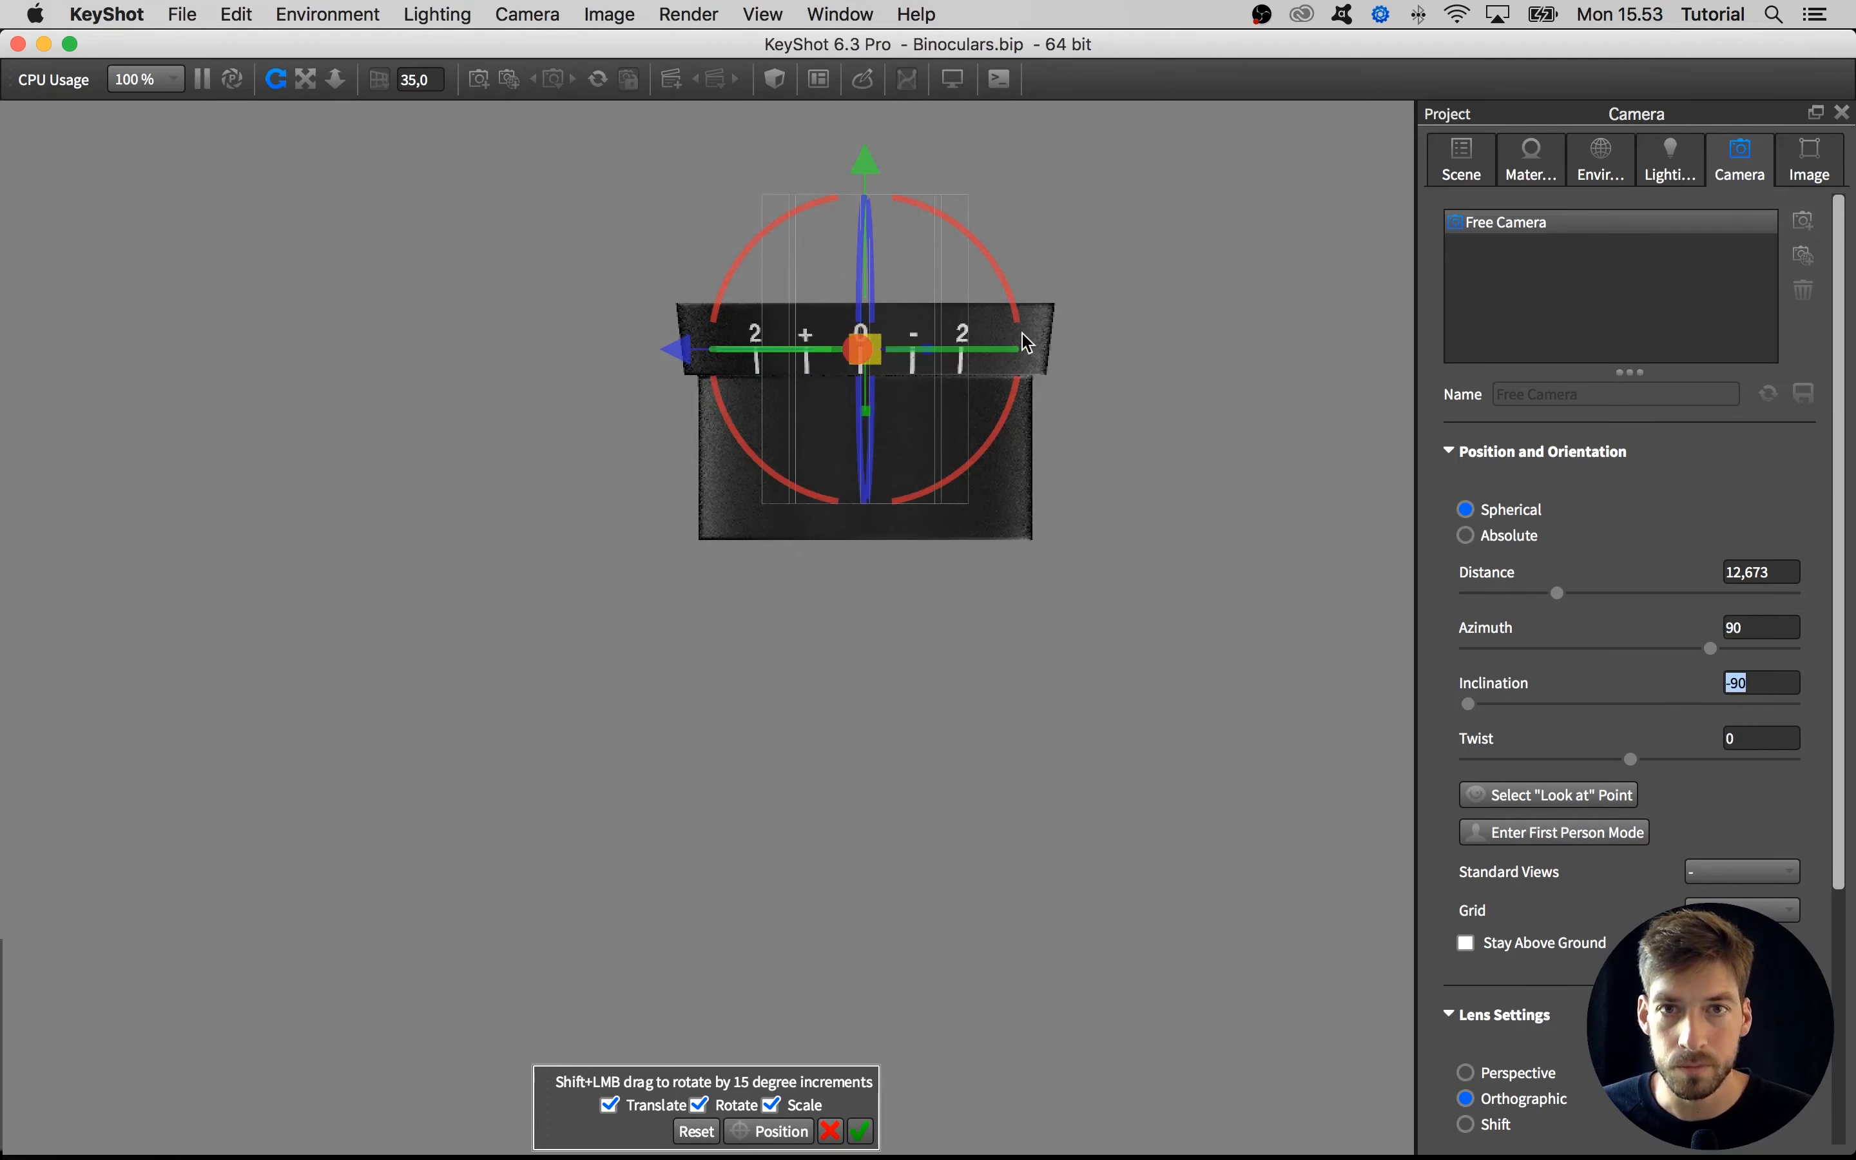
Centre the dial's 0 mark with a slight rotation, lower the label until its tick marks wrap over the rim's lower edge, and accept the mapping
drag(946, 357, 949, 359)
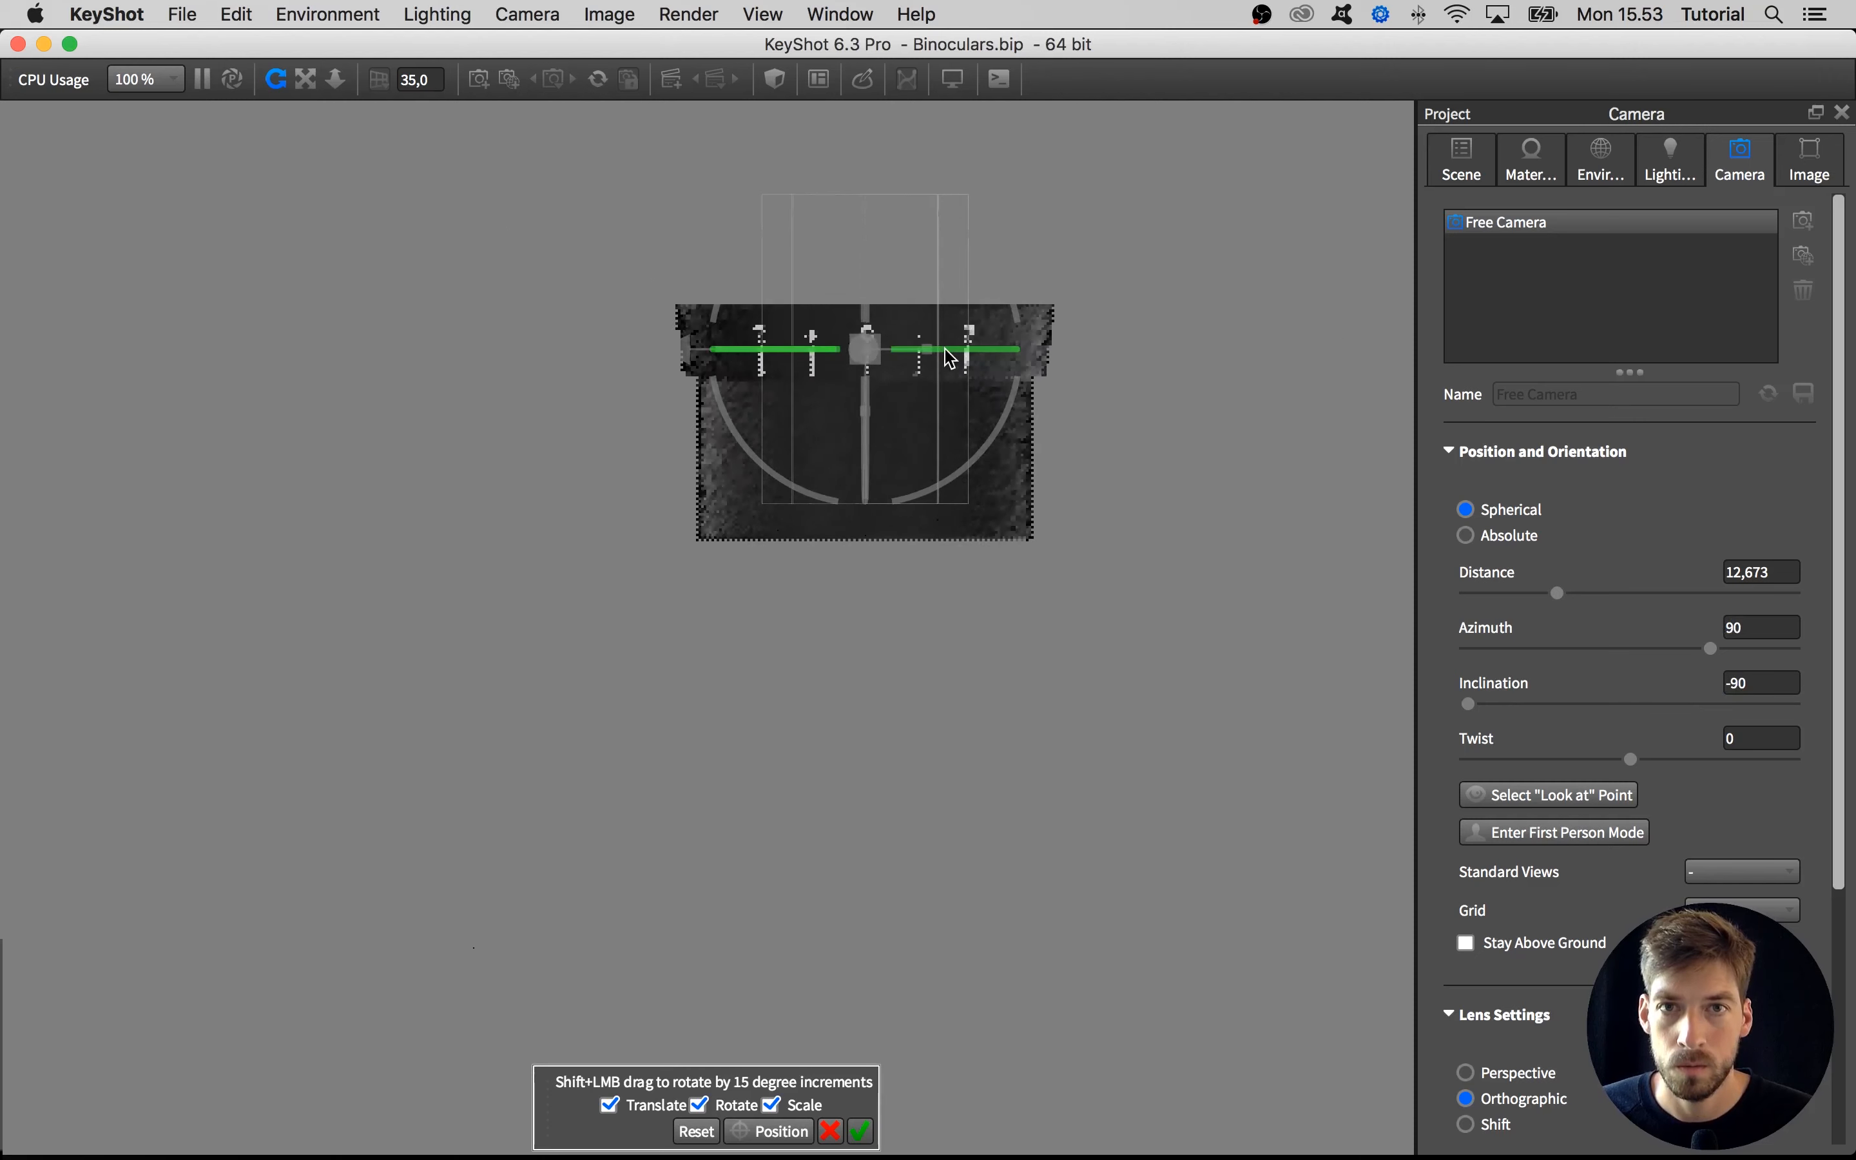
drag(1019, 647, 911, 551)
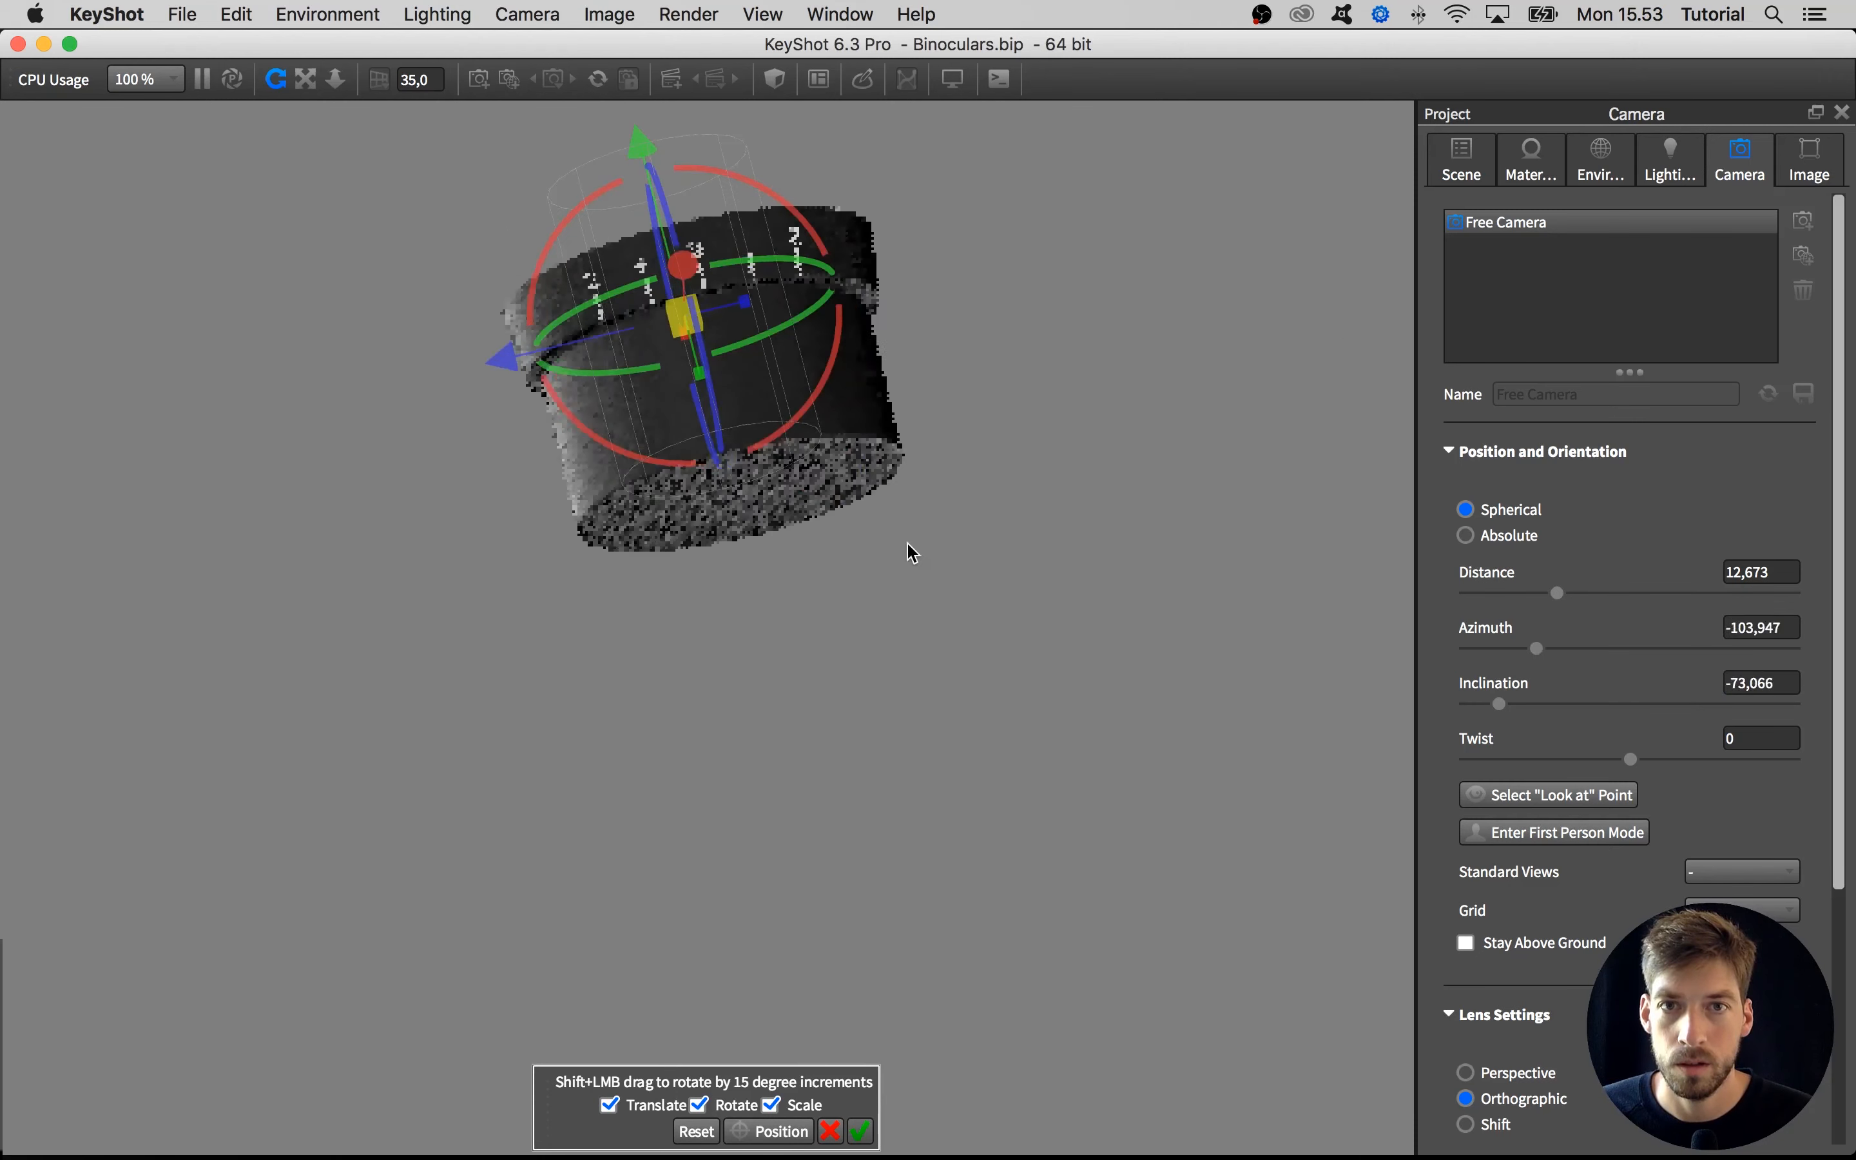
scroll(630, 328, up, 4)
middle_drag(644, 173, 661, 297)
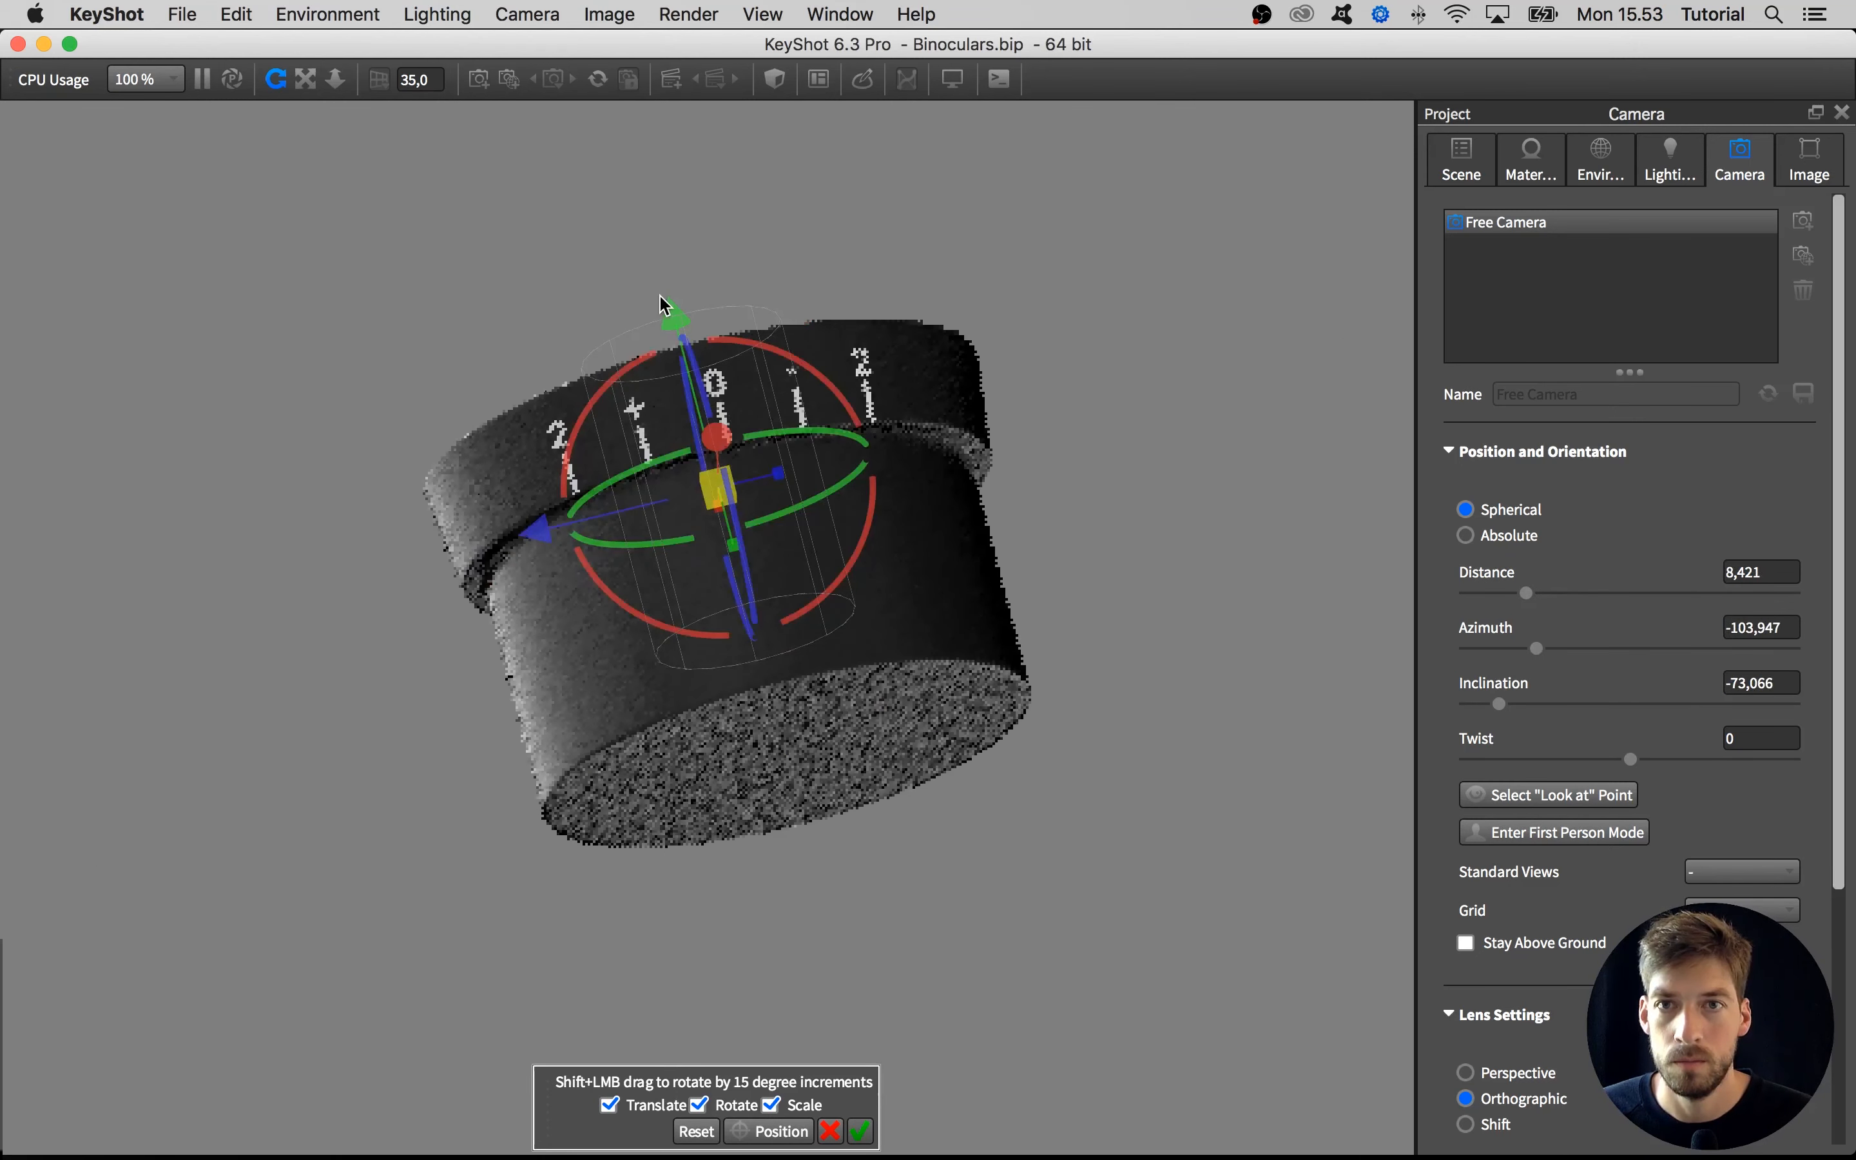
drag(1107, 436, 1101, 387)
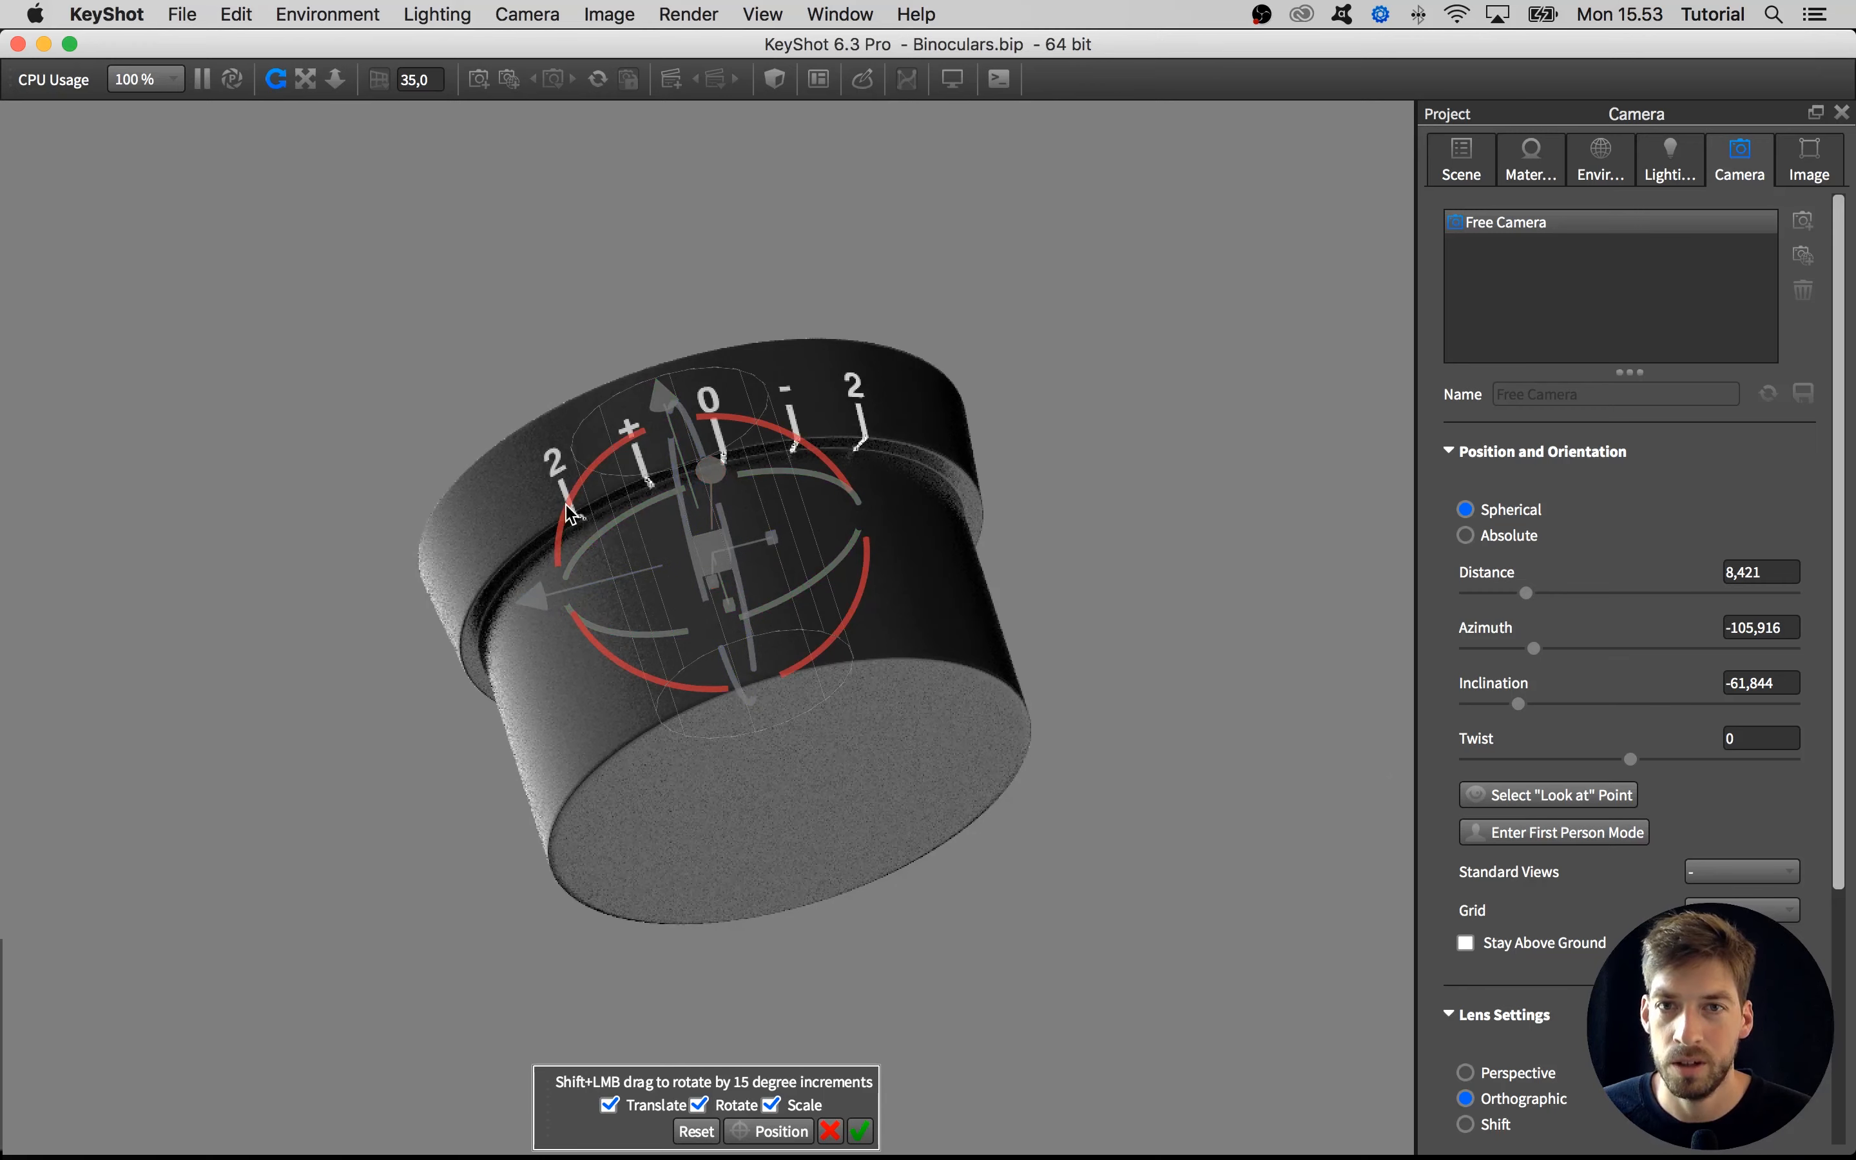
drag(1251, 654, 1377, 778)
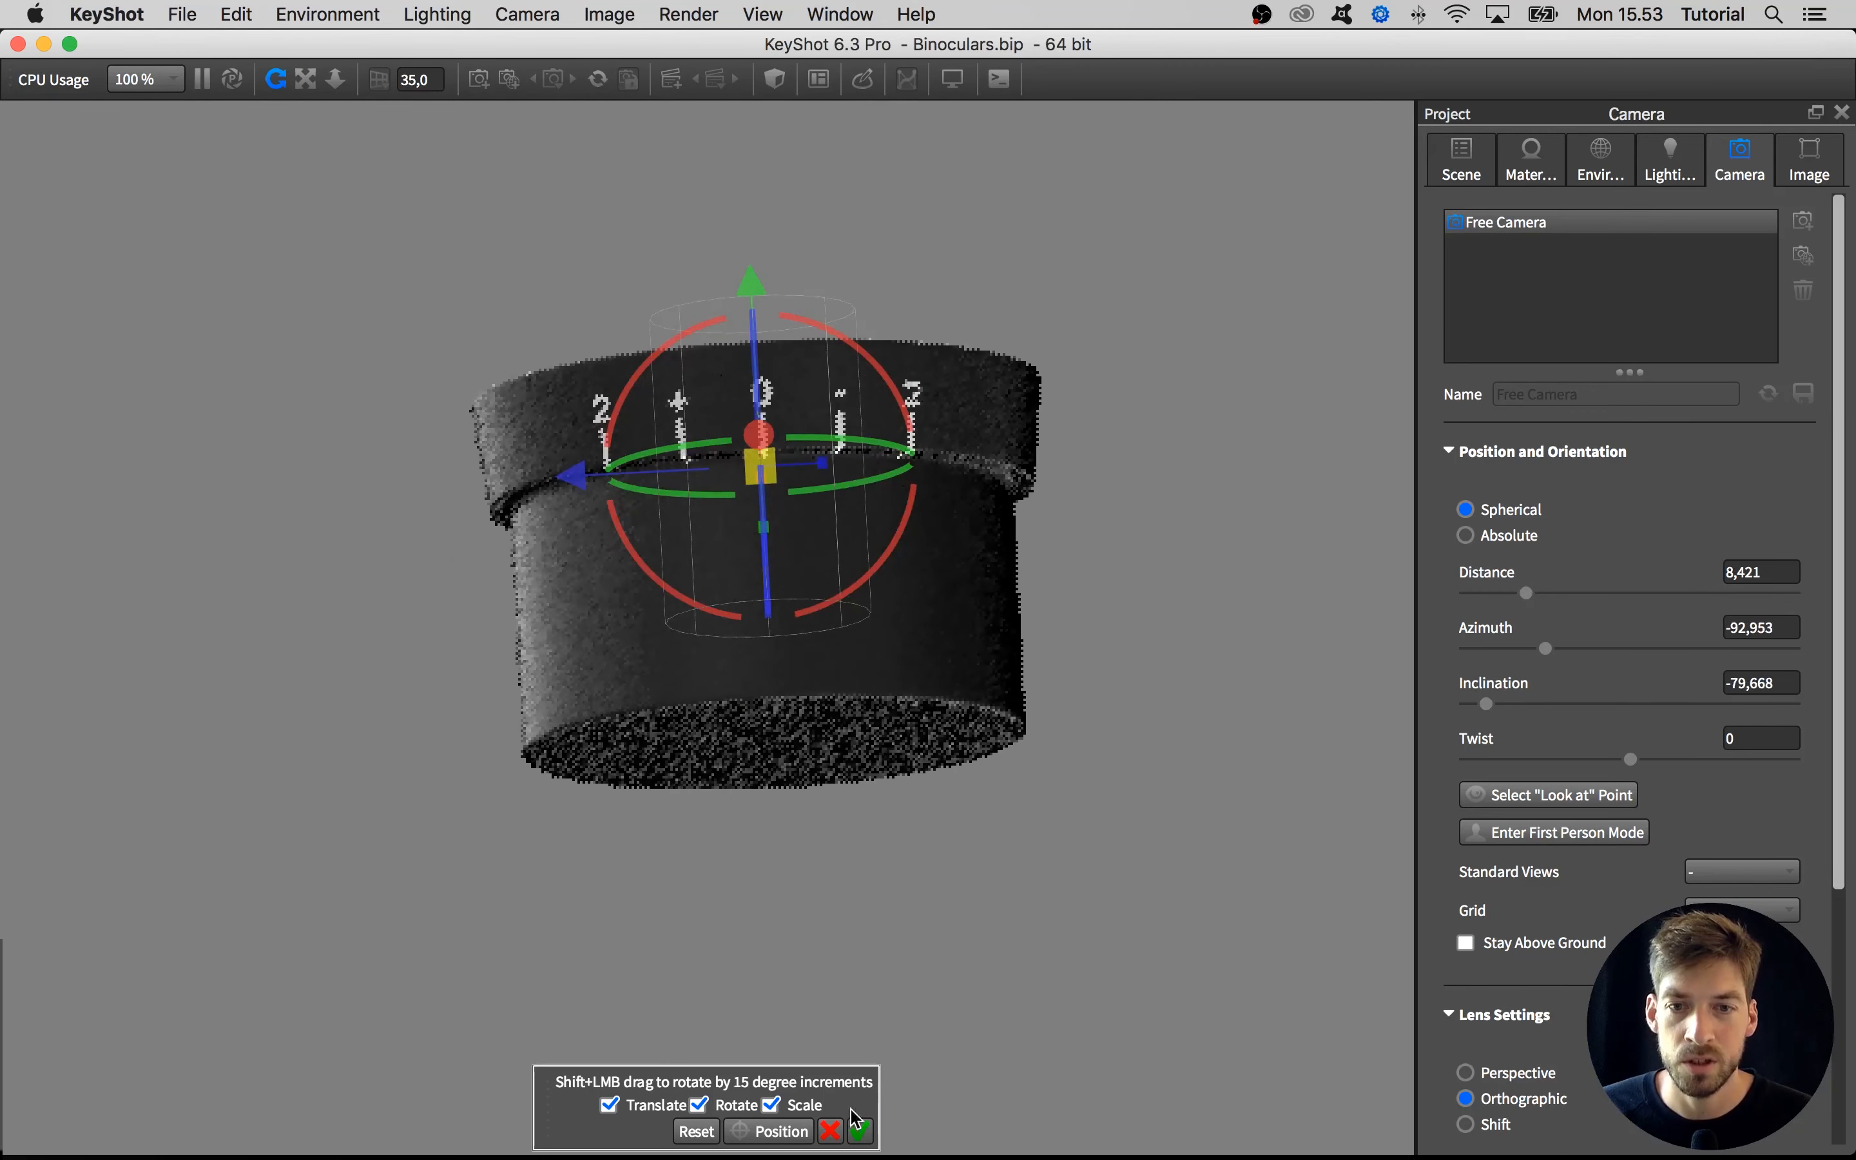
click(861, 1132)
Load label_dial_bump.png as the bump texture of the dial label
scroll(1080, 866, down, 2)
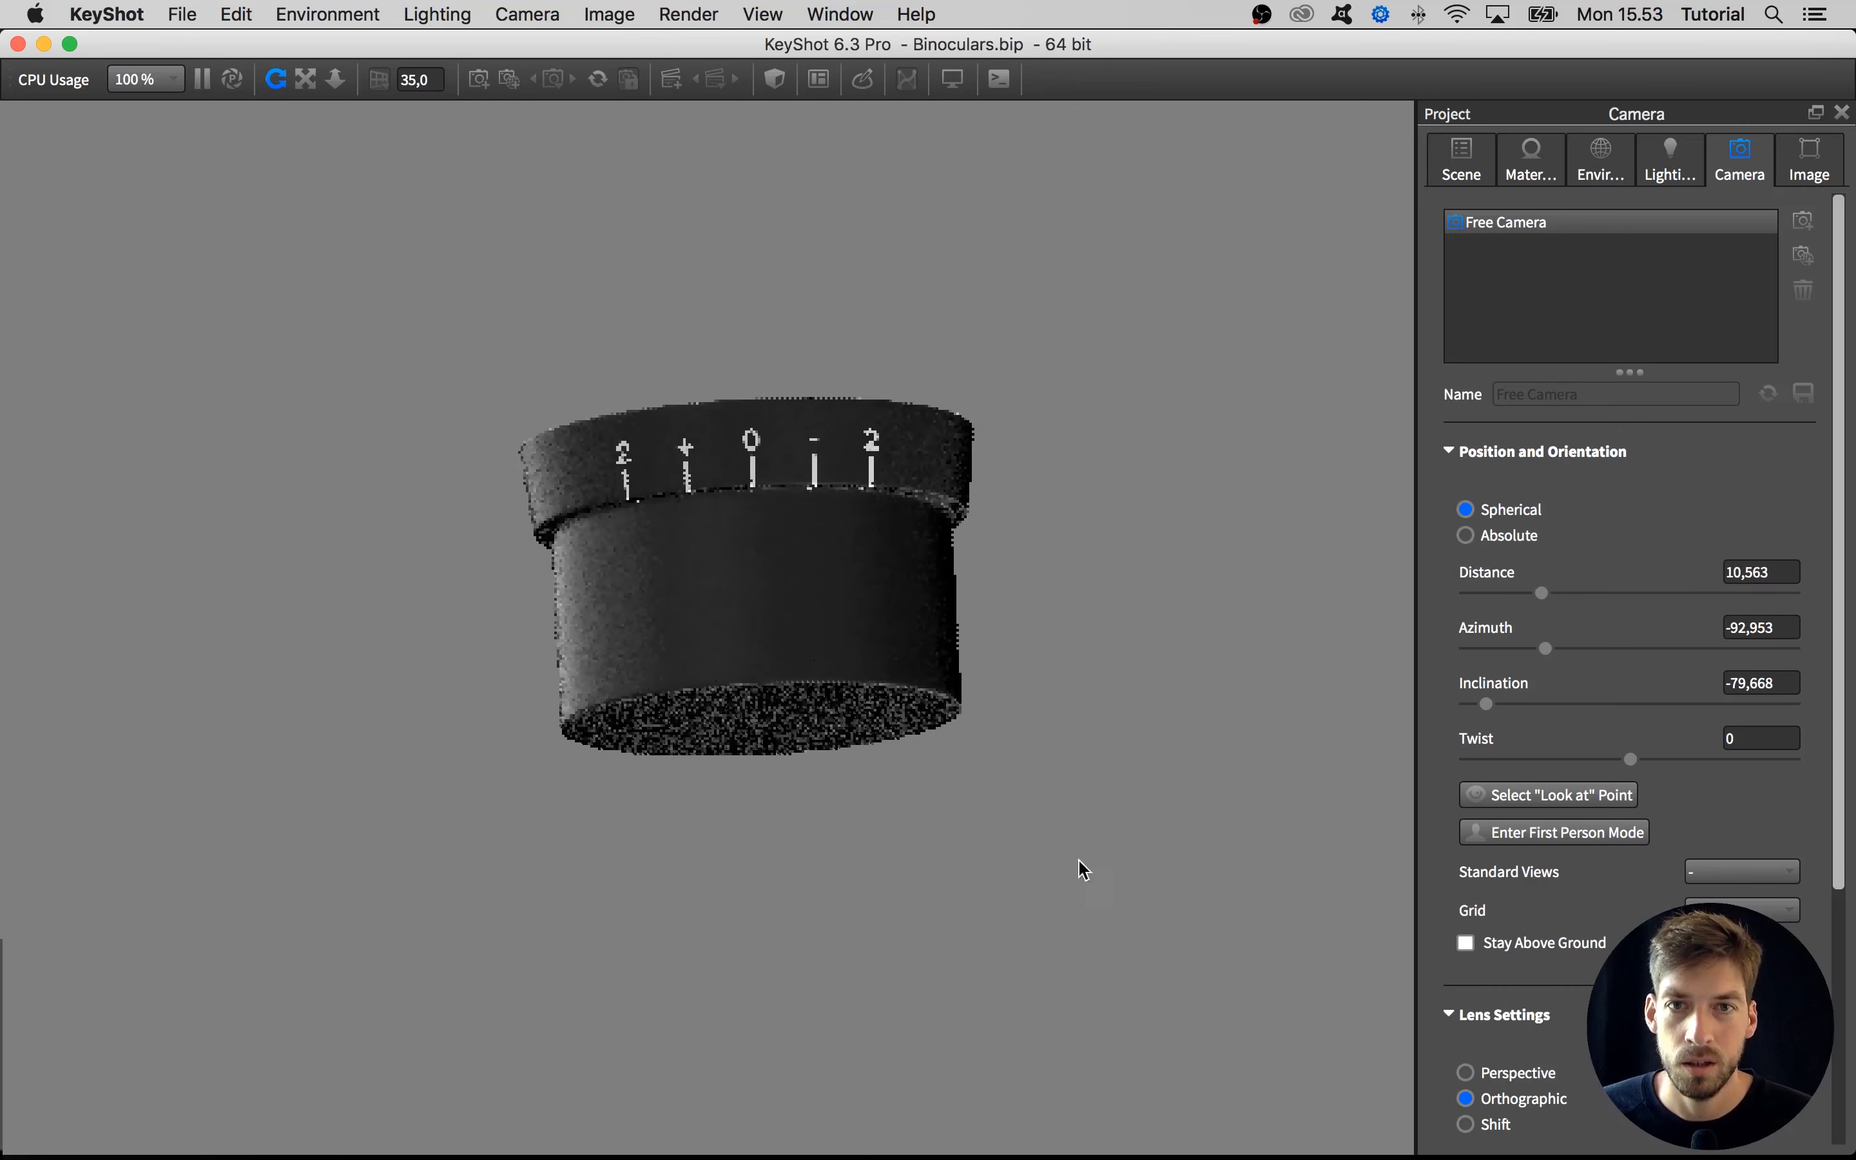
drag(1081, 865, 1155, 1007)
scroll(1037, 721, up, 1)
scroll(1164, 680, up, 2)
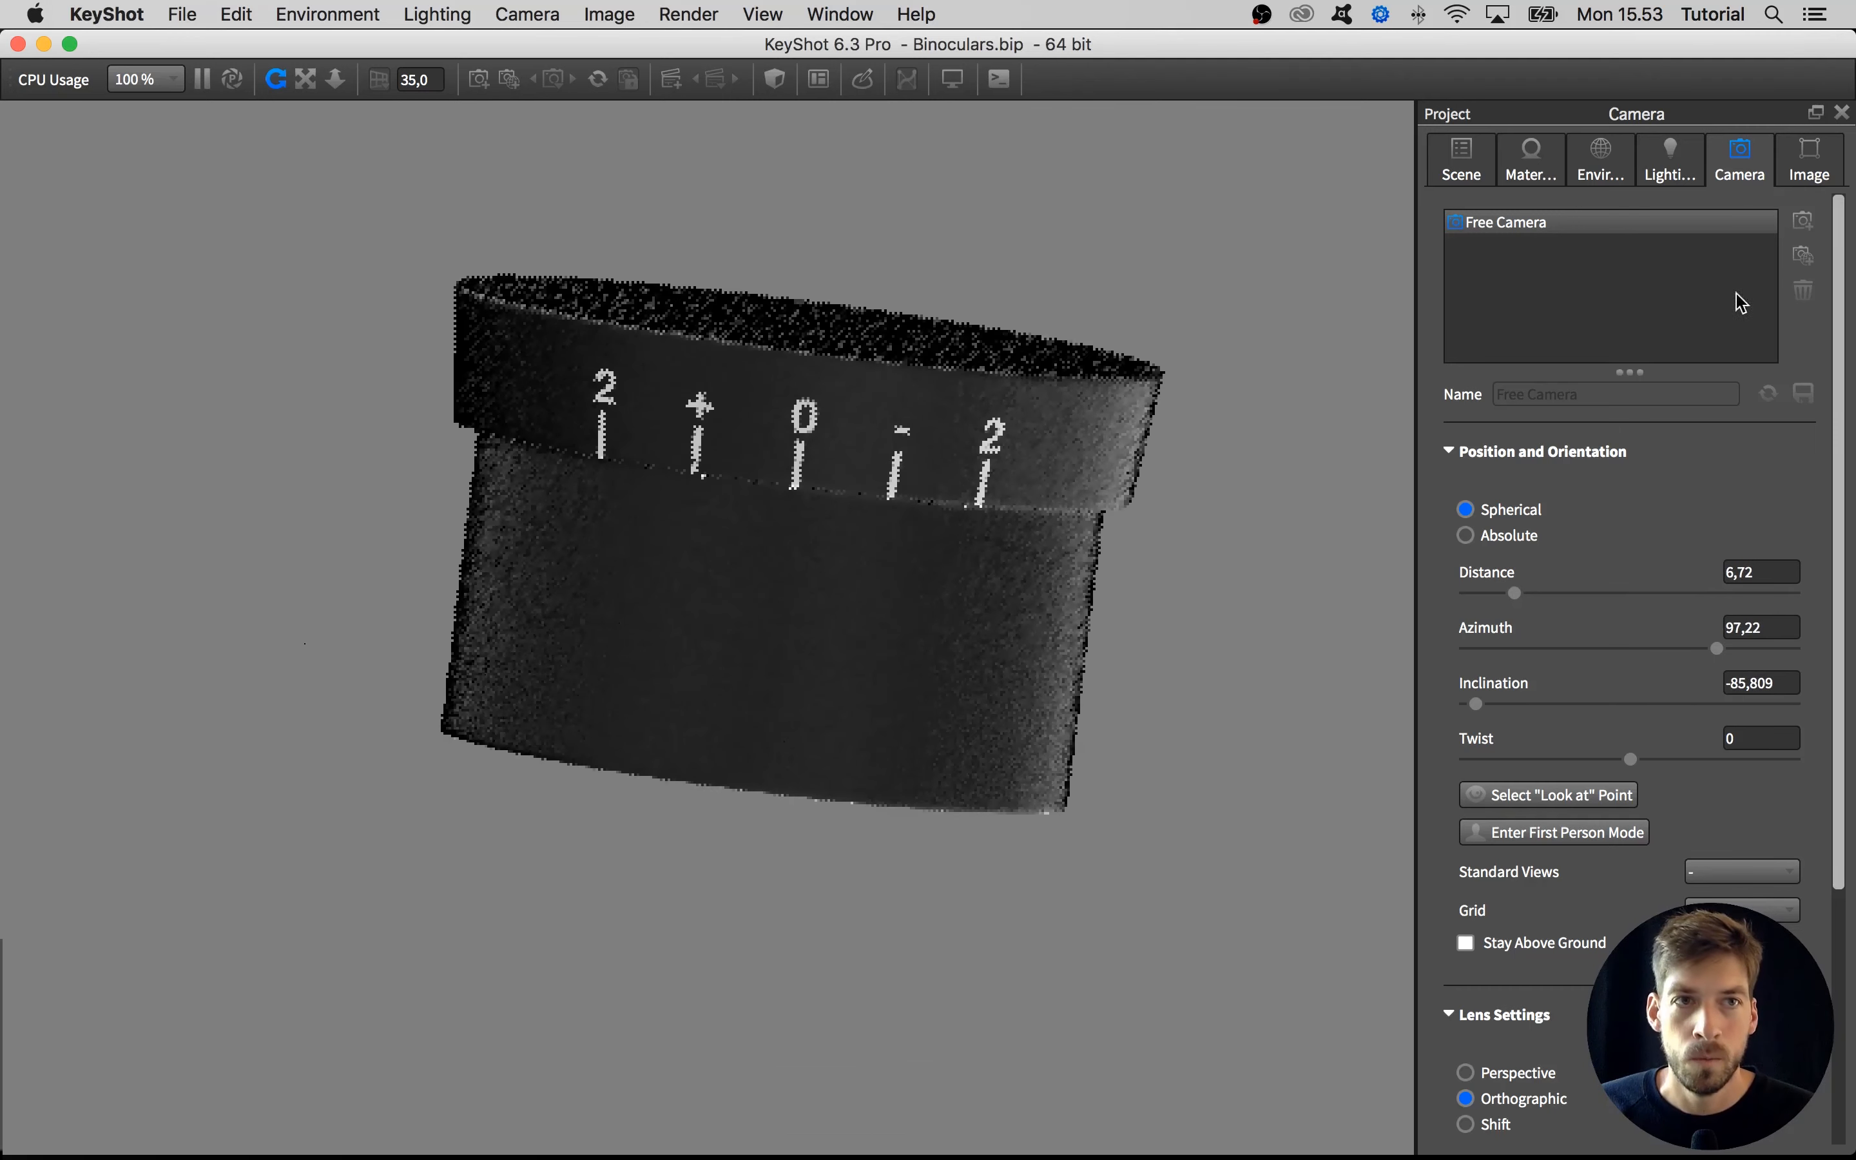
click(1606, 166)
click(1556, 166)
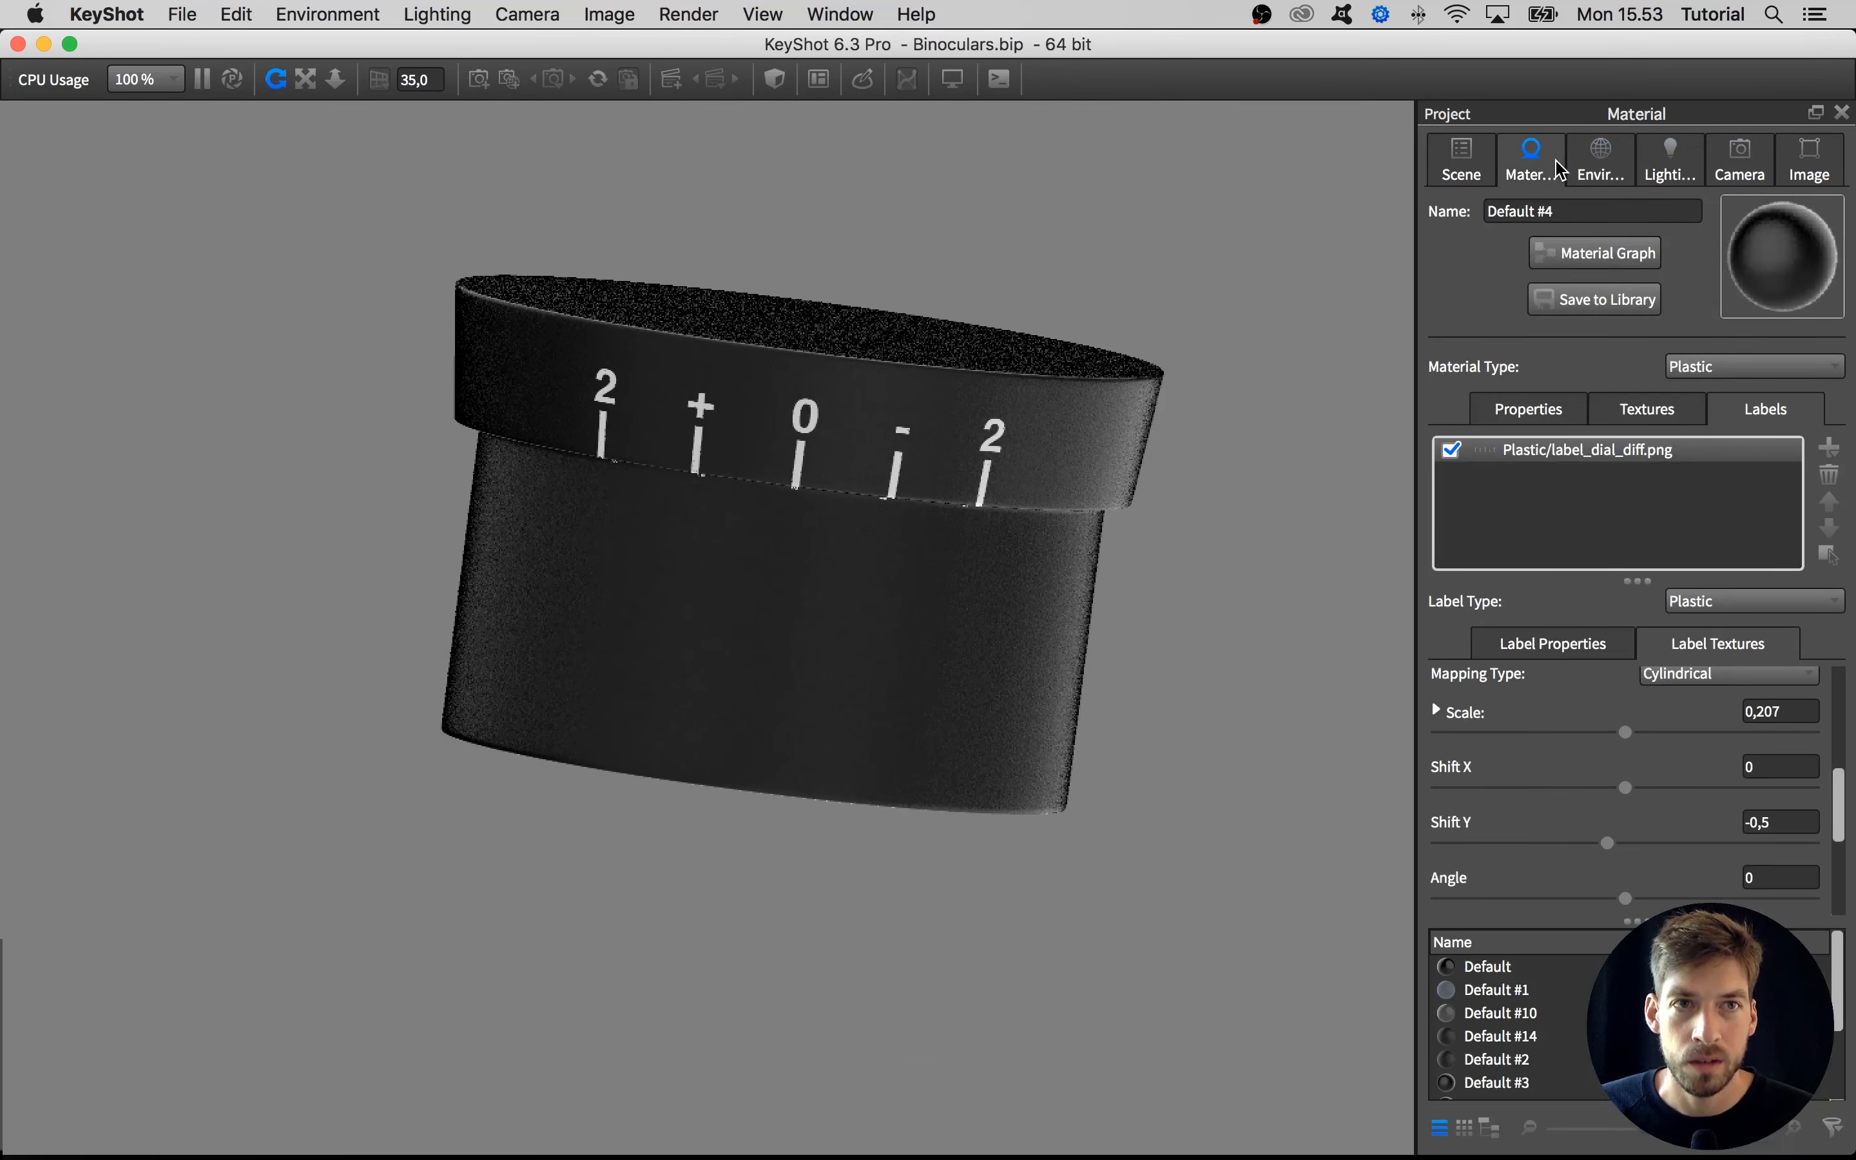
click(1617, 453)
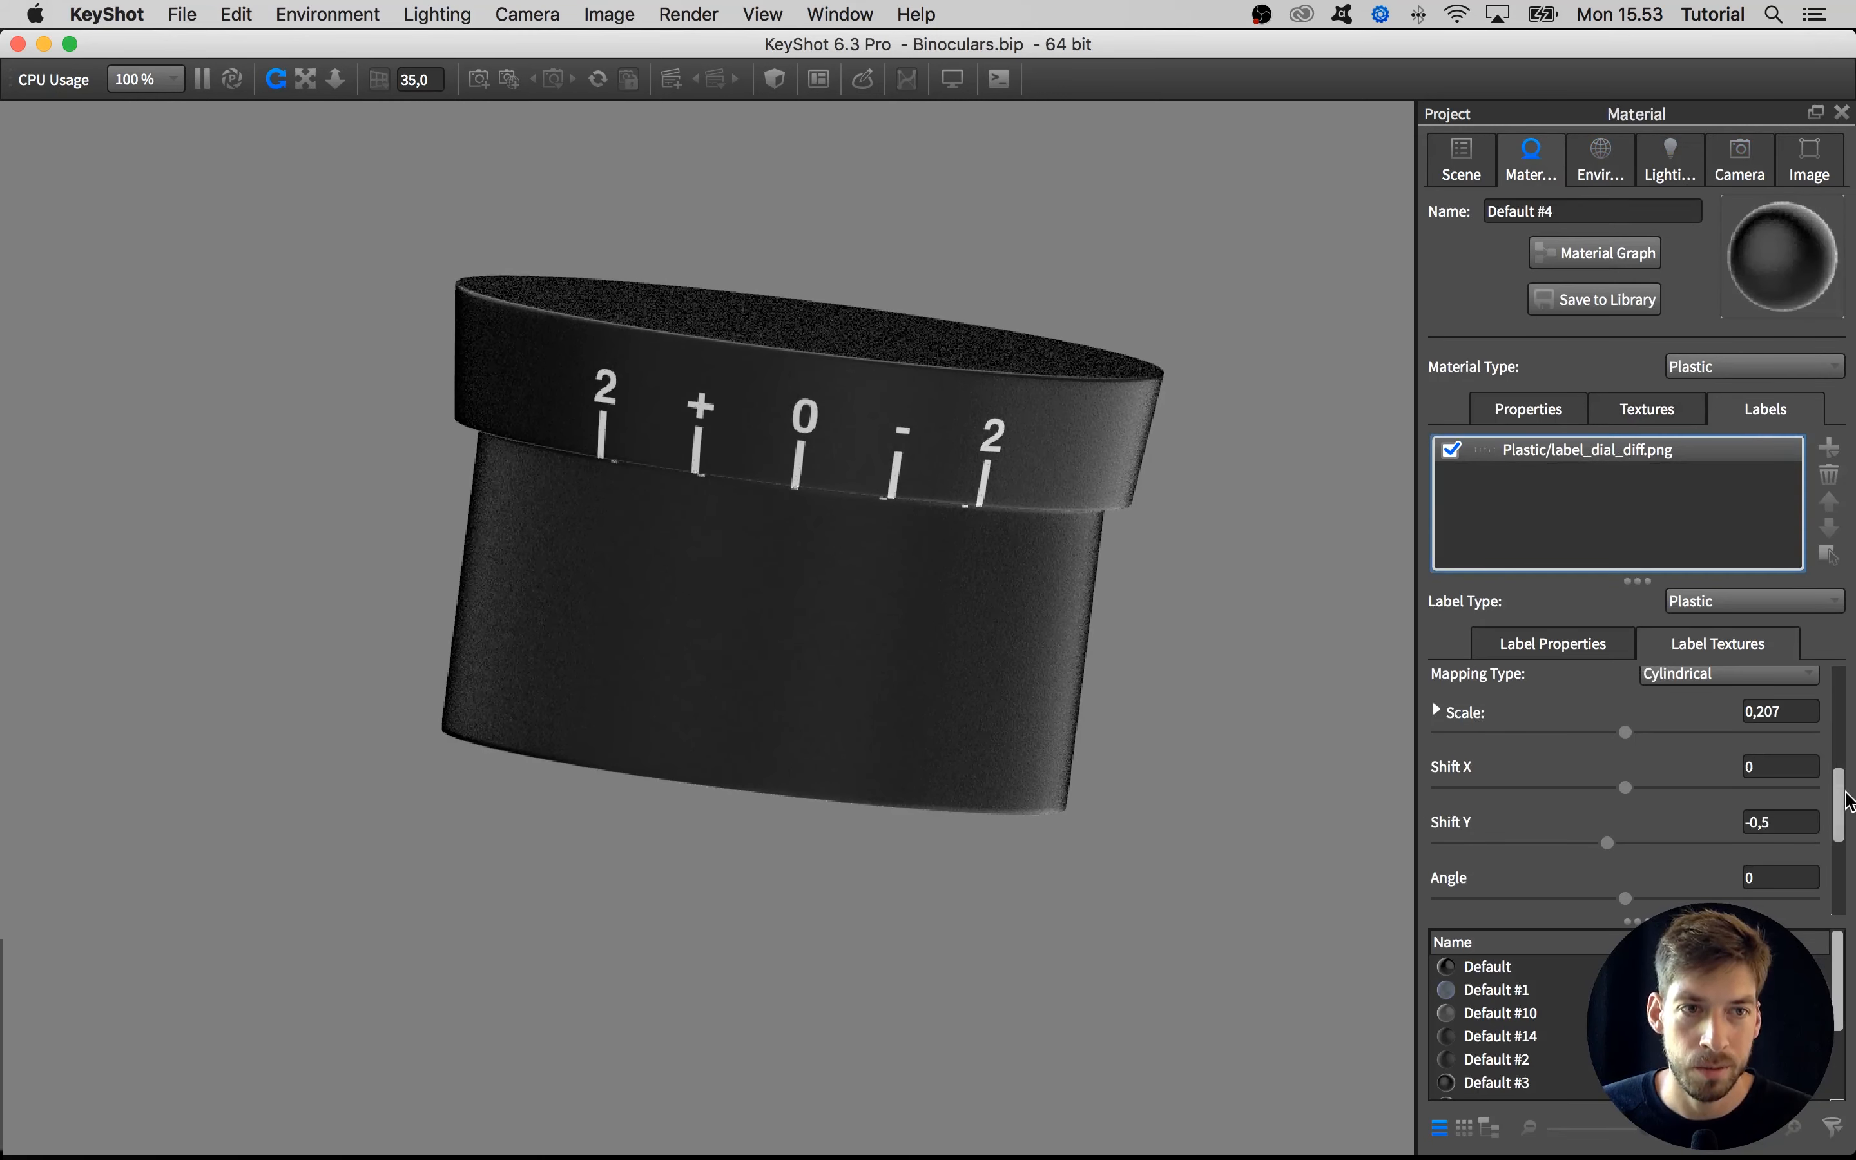
drag(1844, 801, 1840, 702)
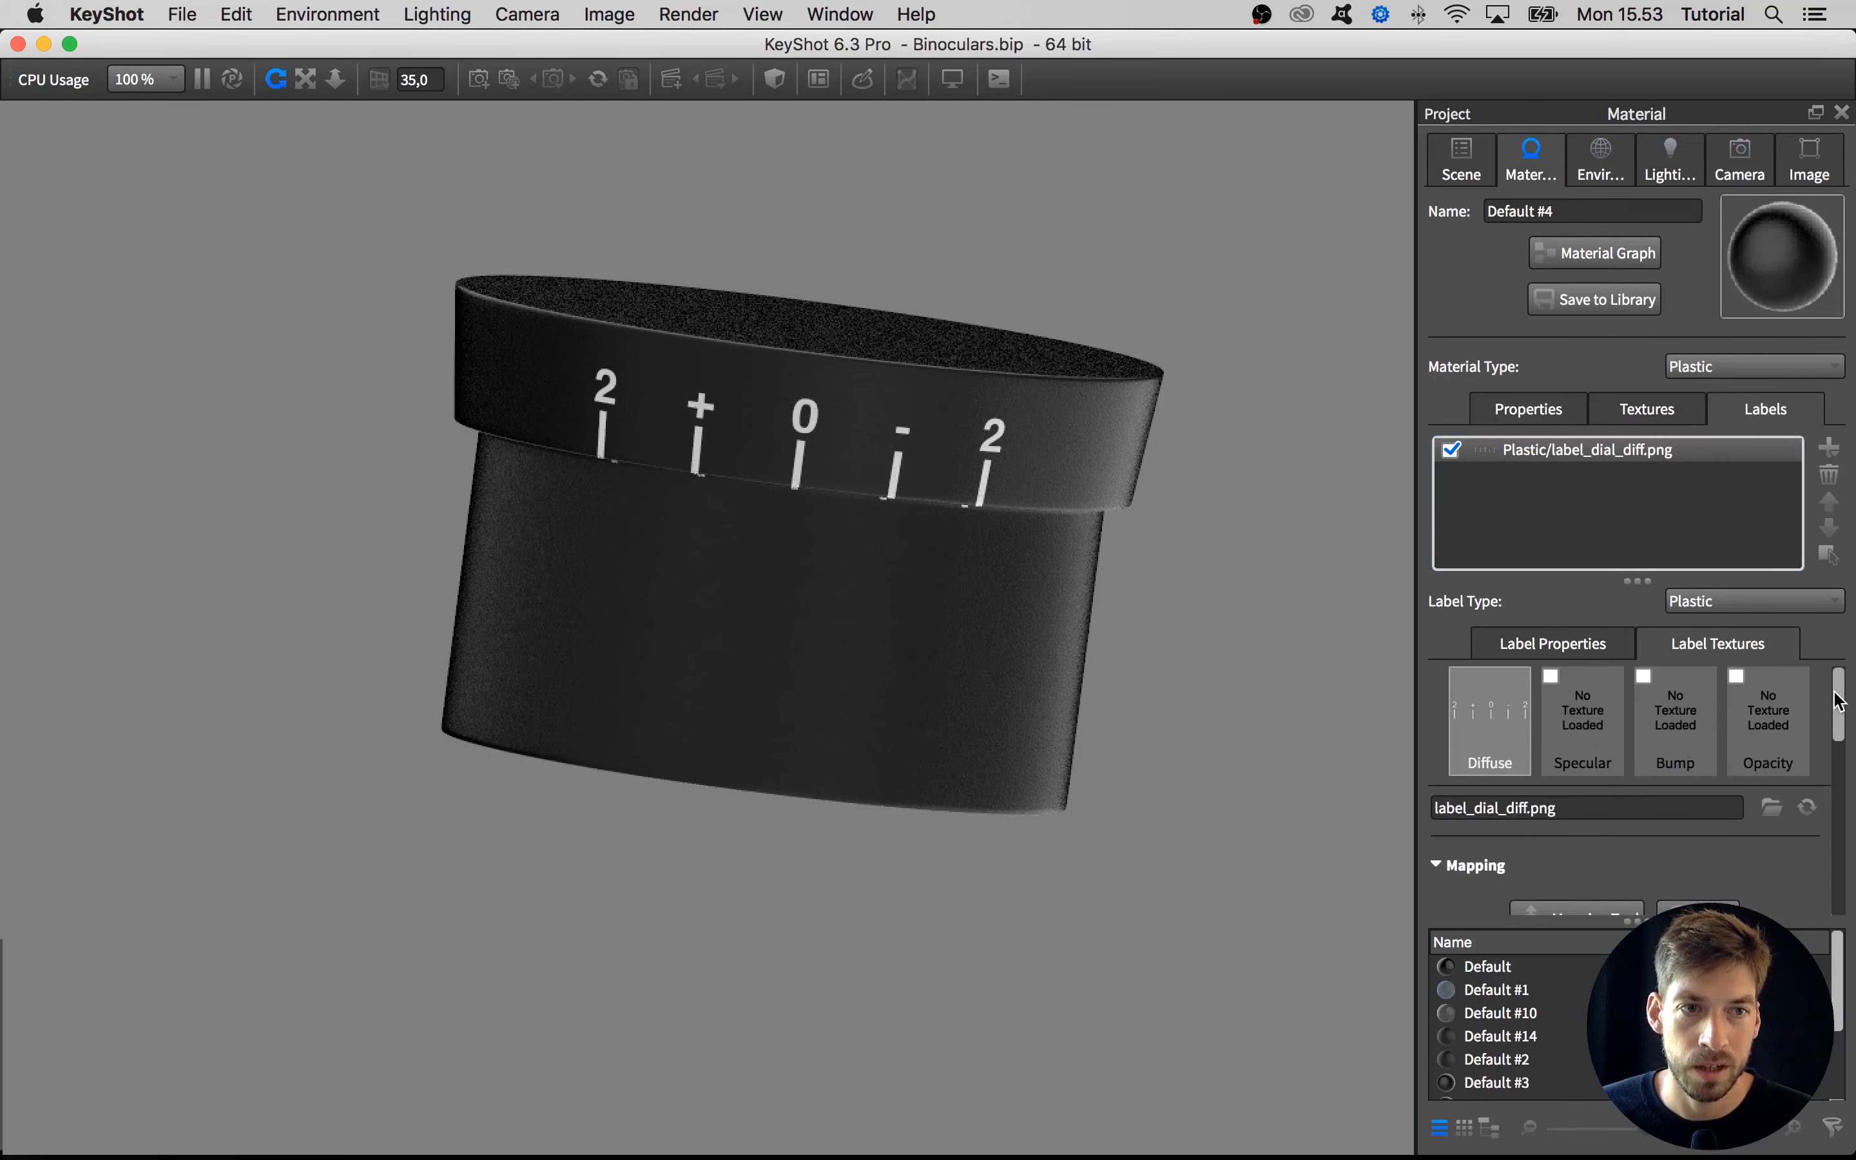
double_click(1677, 724)
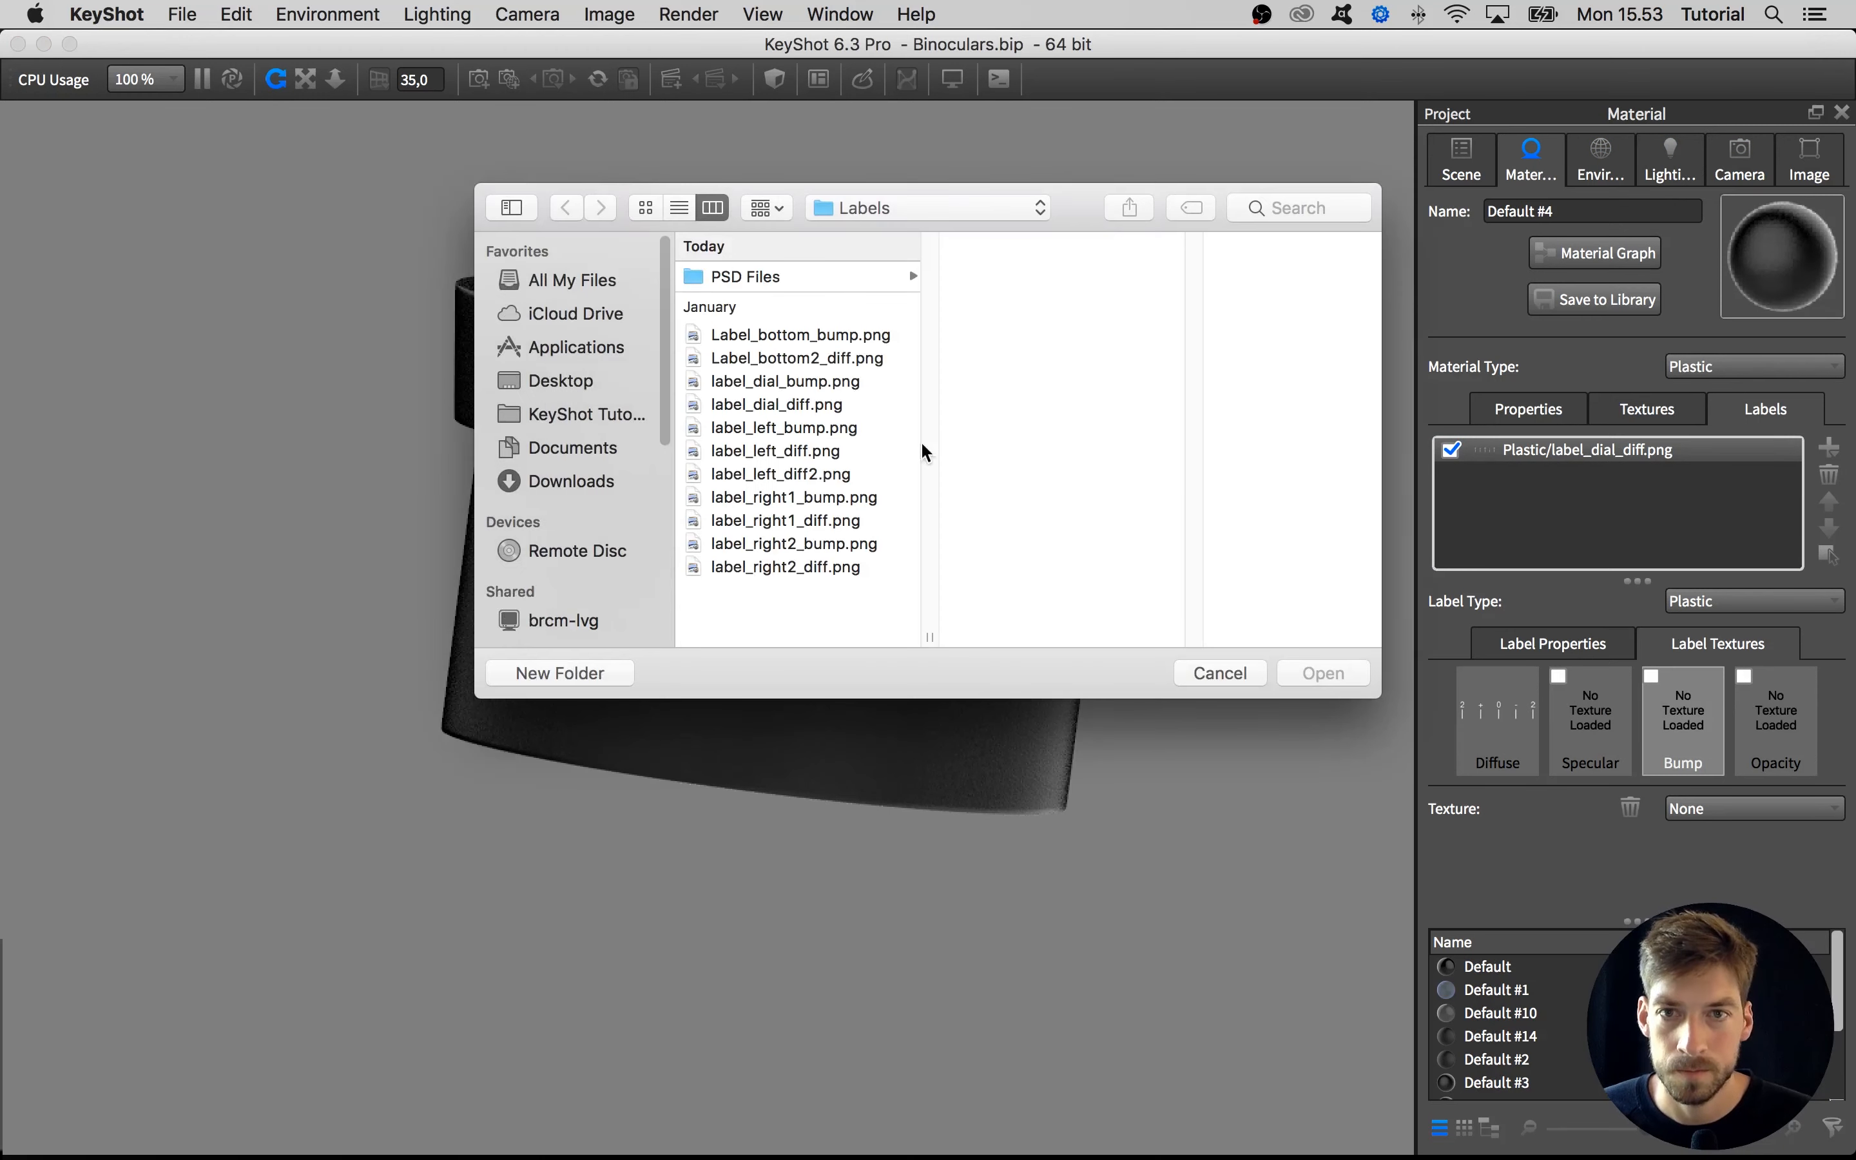
click(775, 566)
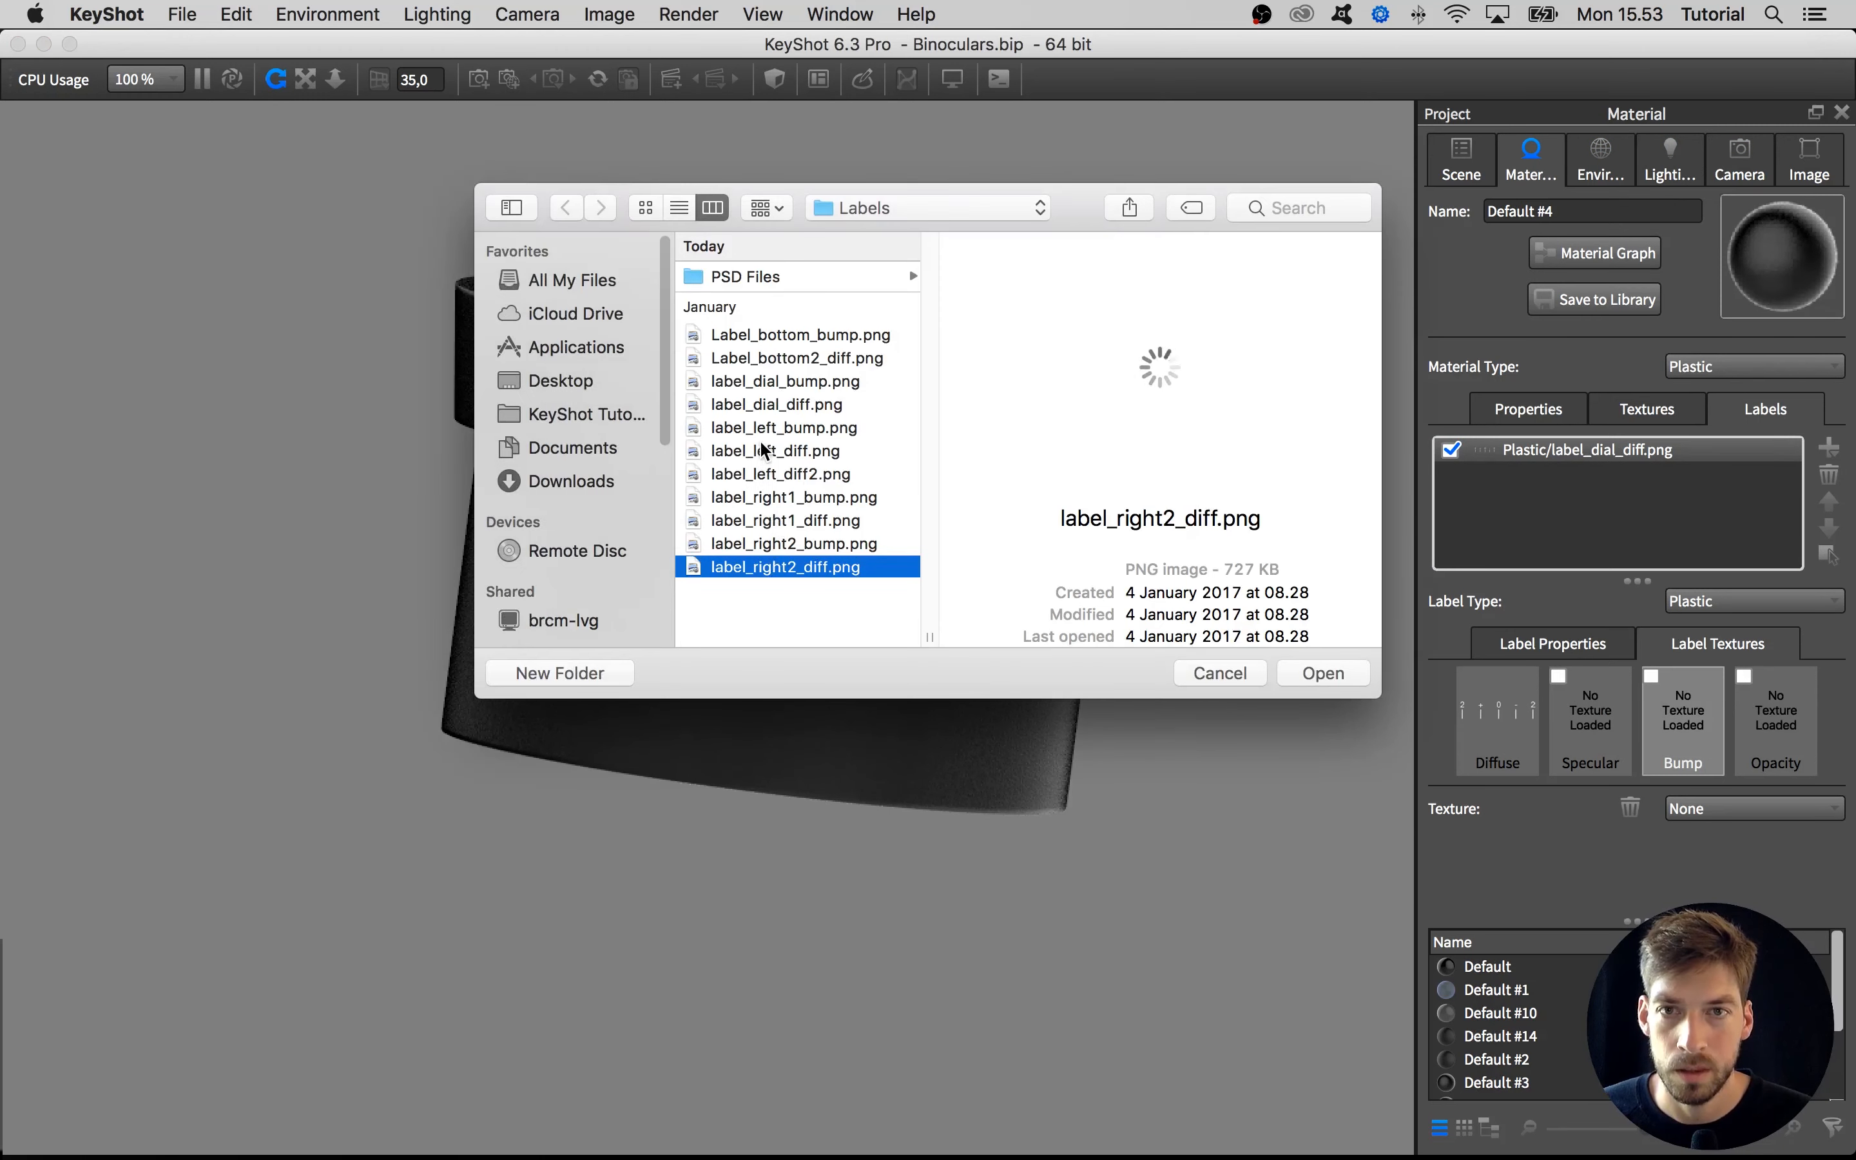
click(770, 399)
click(772, 383)
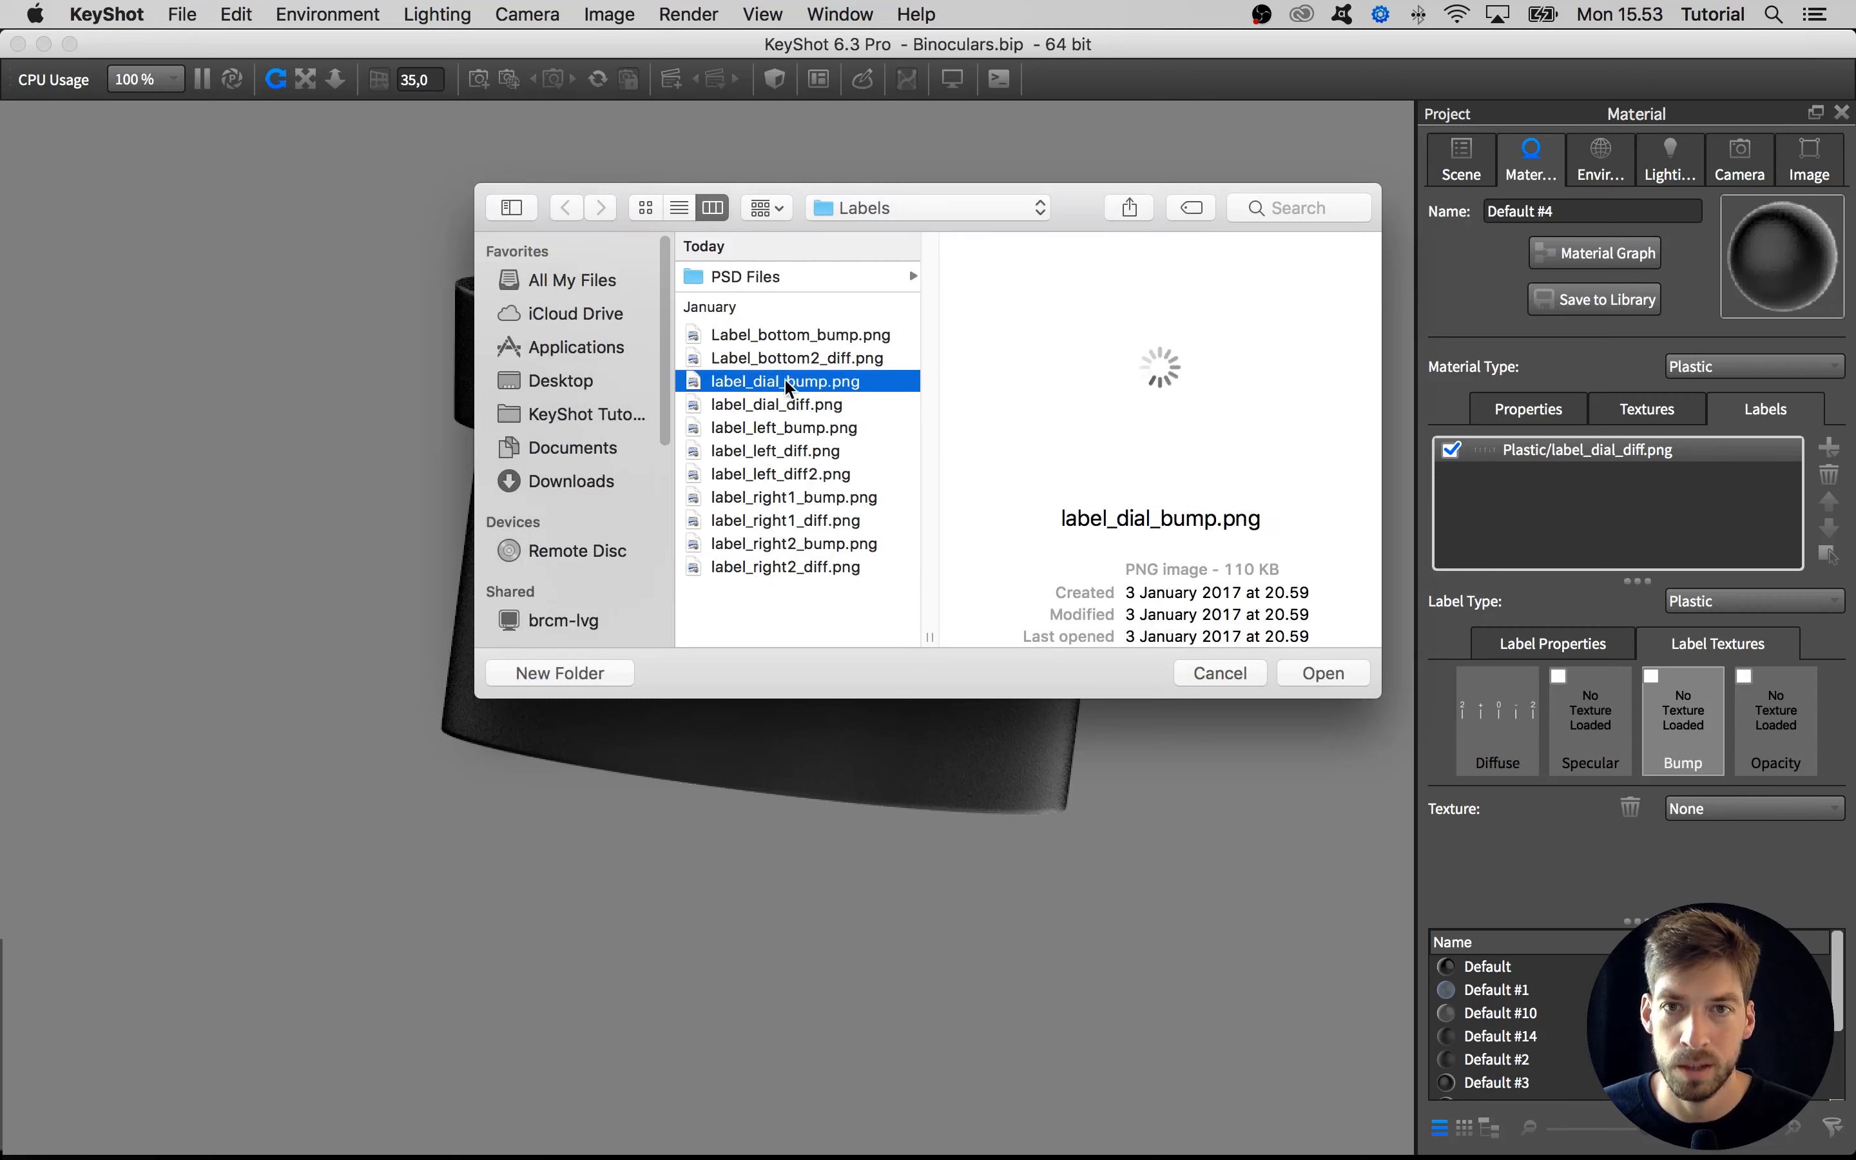
click(1320, 672)
Set the dial label's bump height to -1 and turn on region rendering for a closer check of the scale
scroll(1155, 605, up, 10)
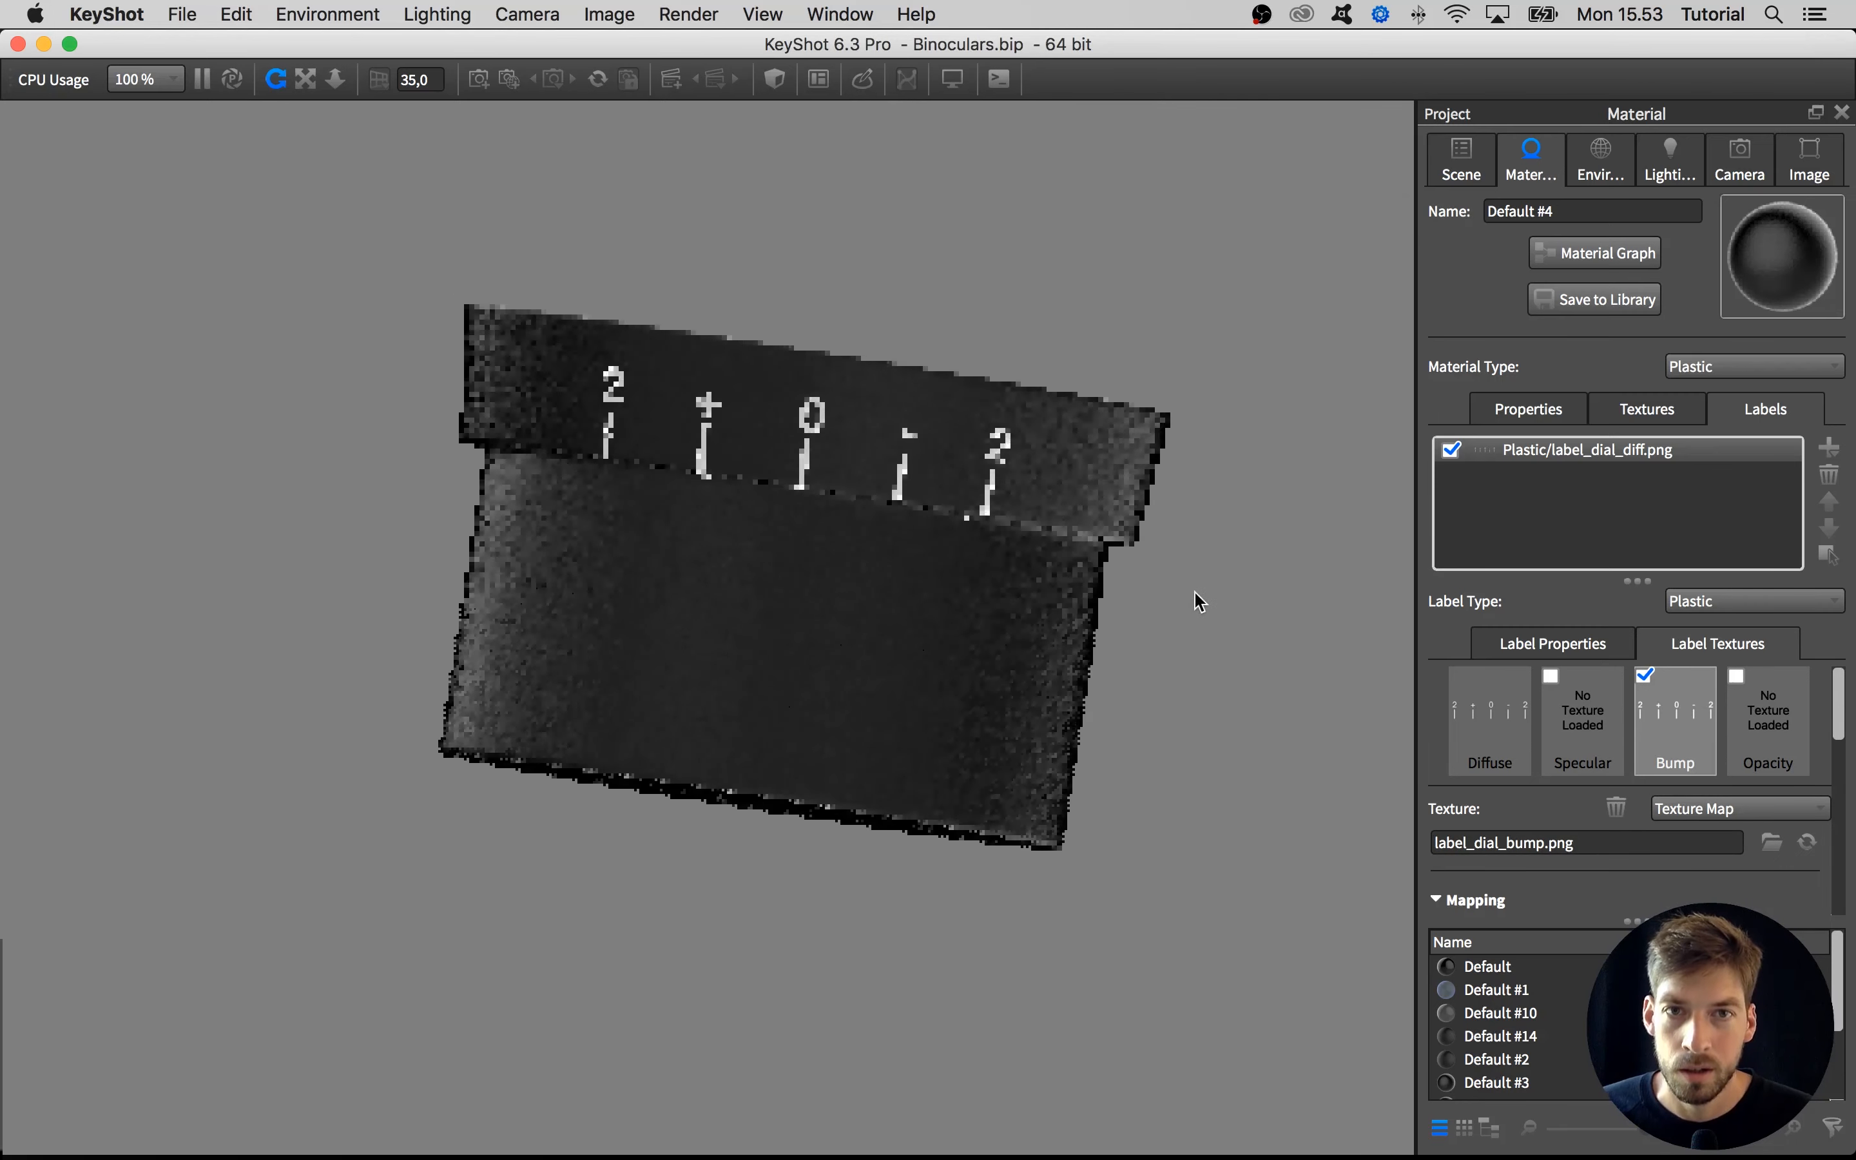
drag(1050, 865, 818, 597)
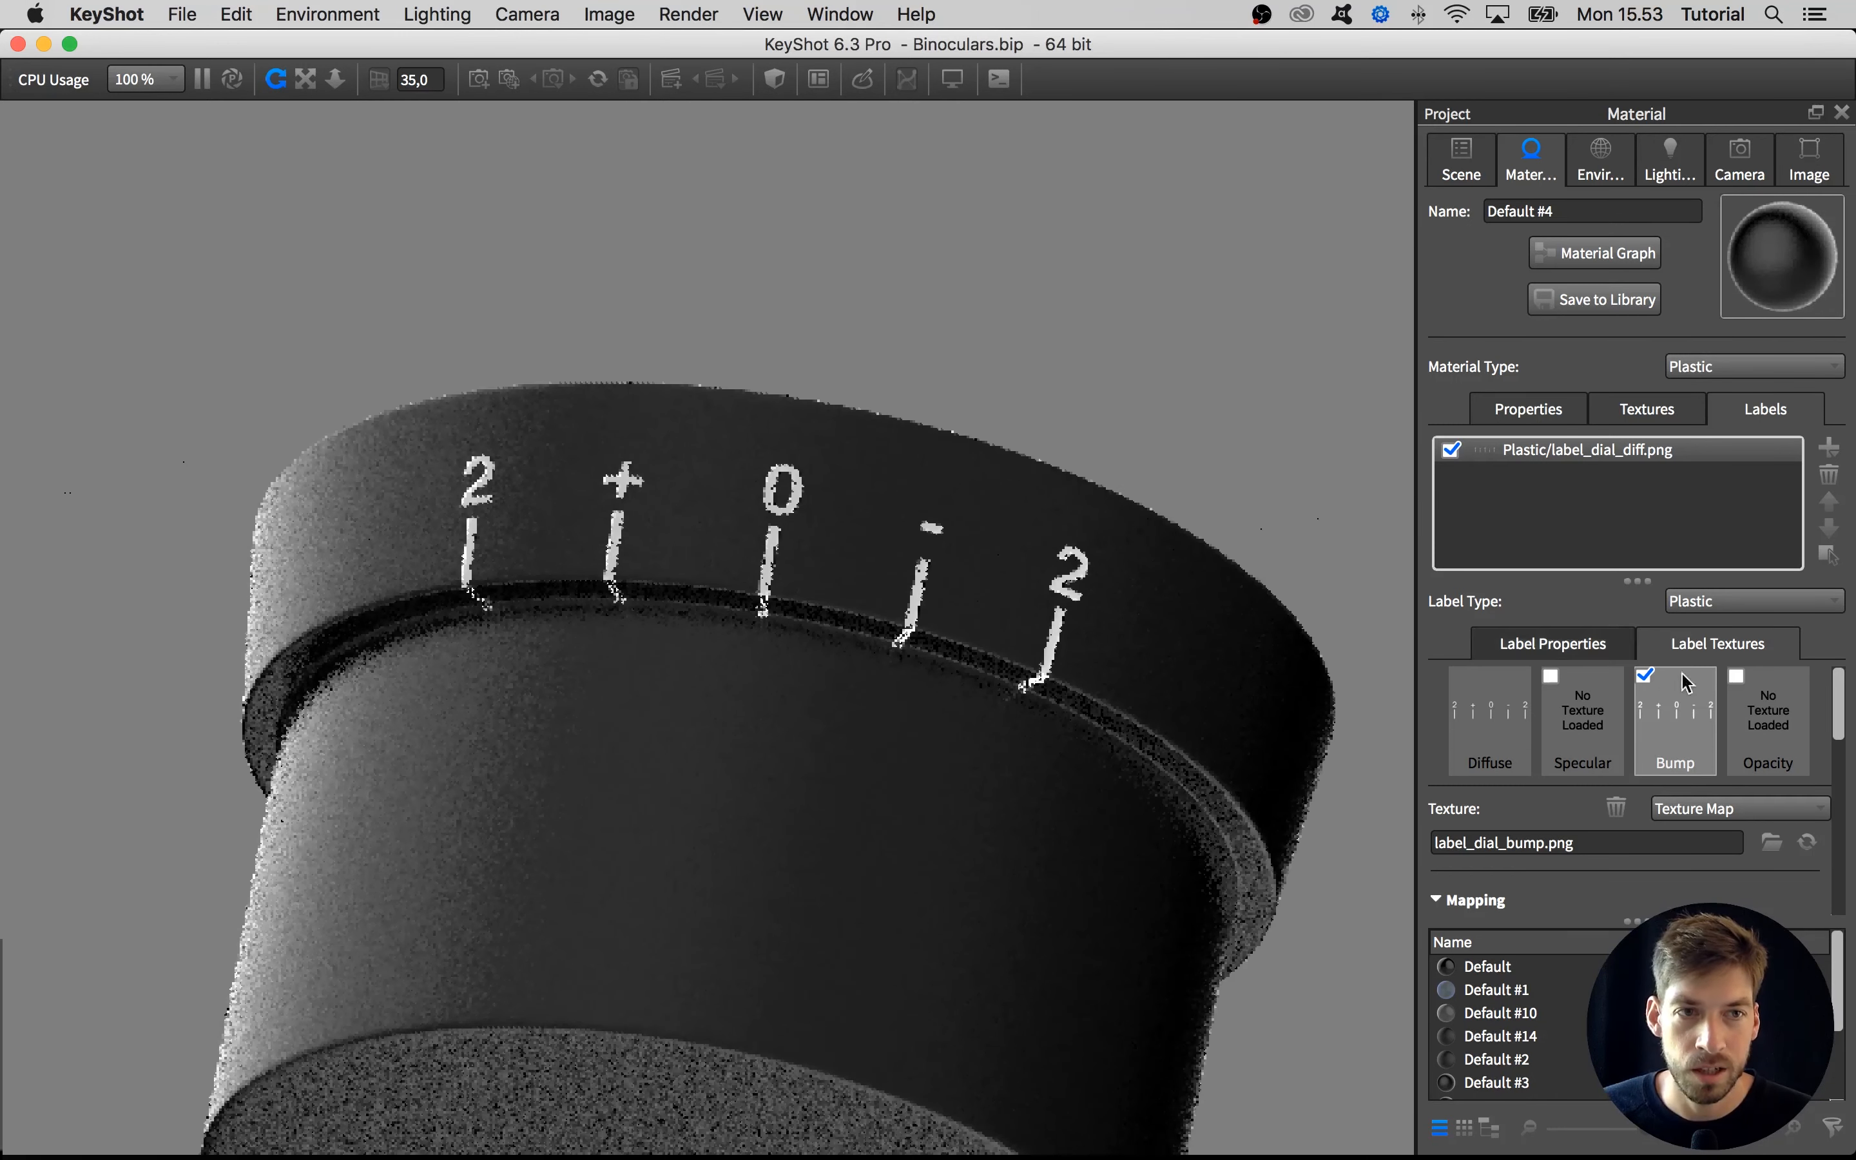
drag(1841, 713, 1848, 890)
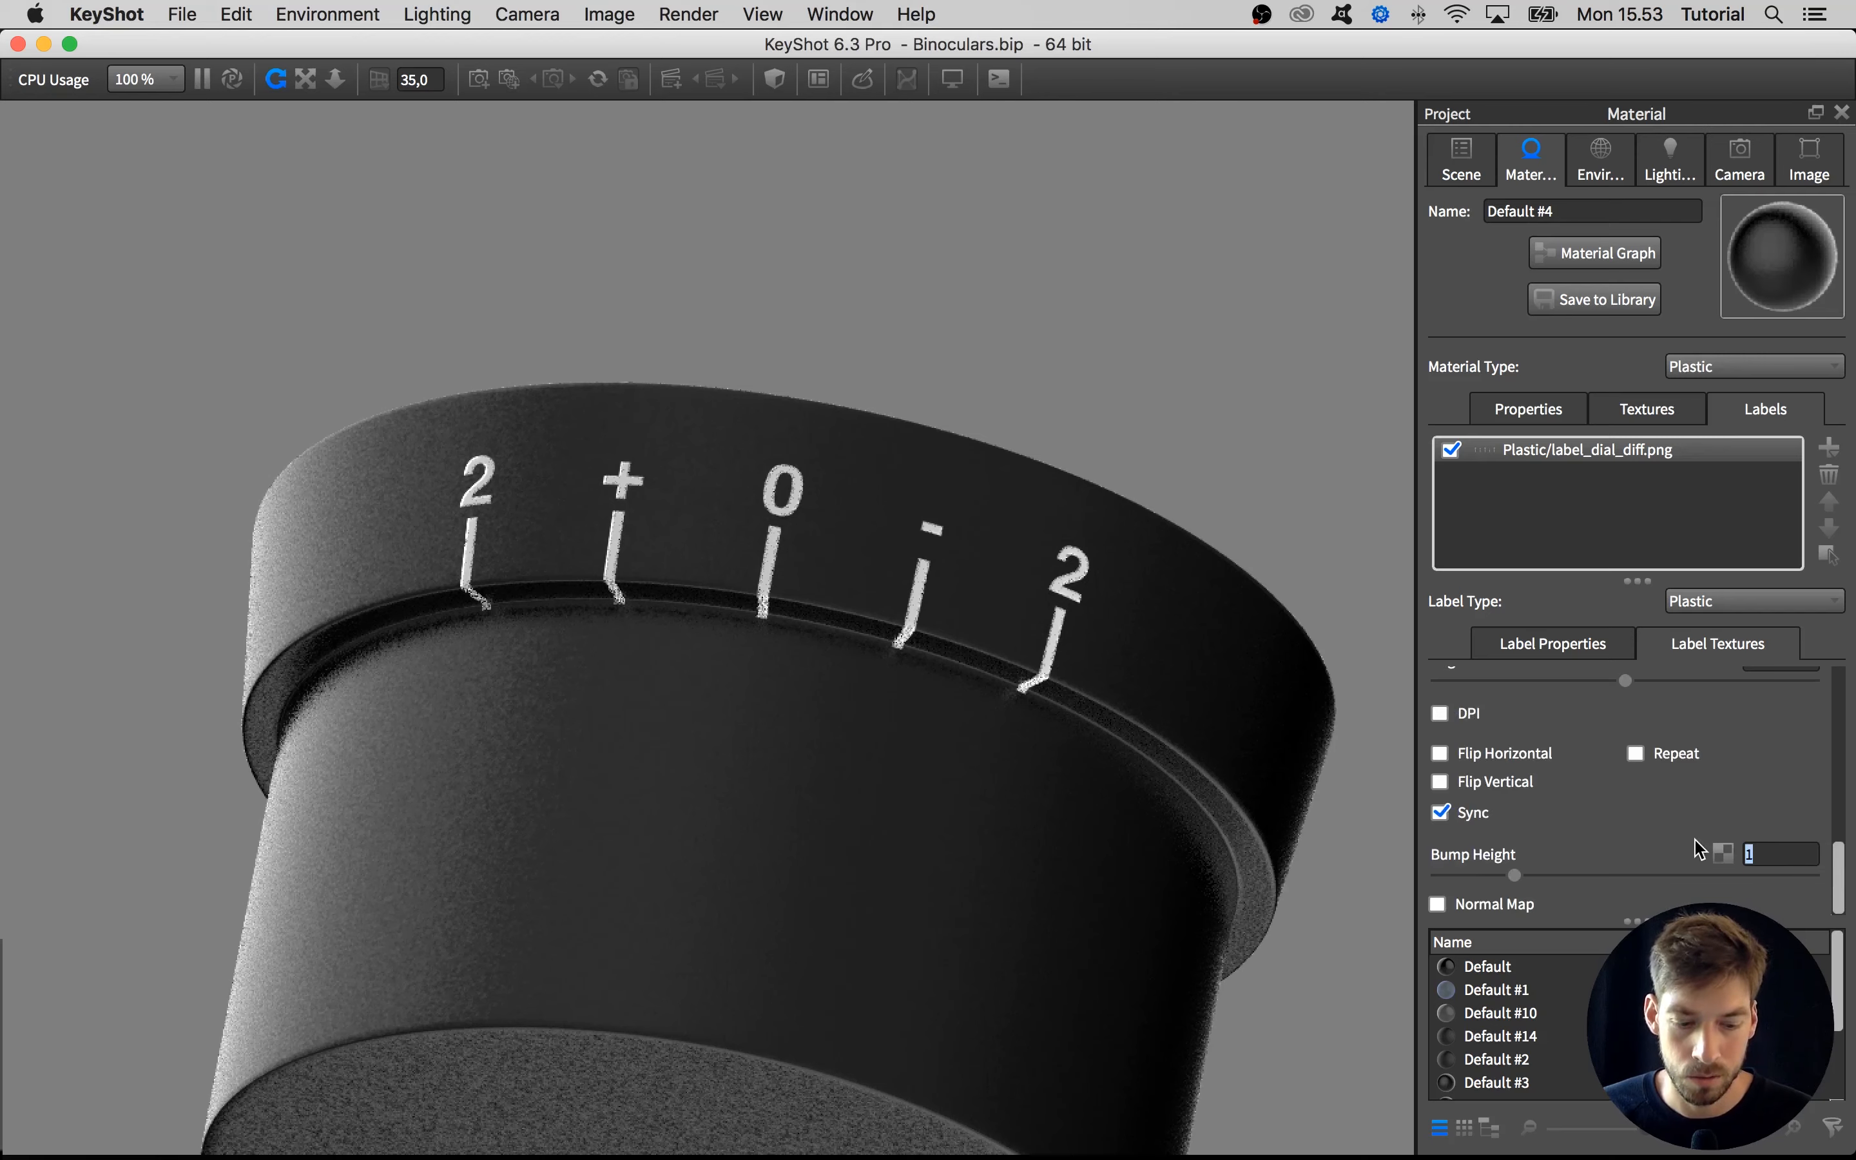
key(Return)
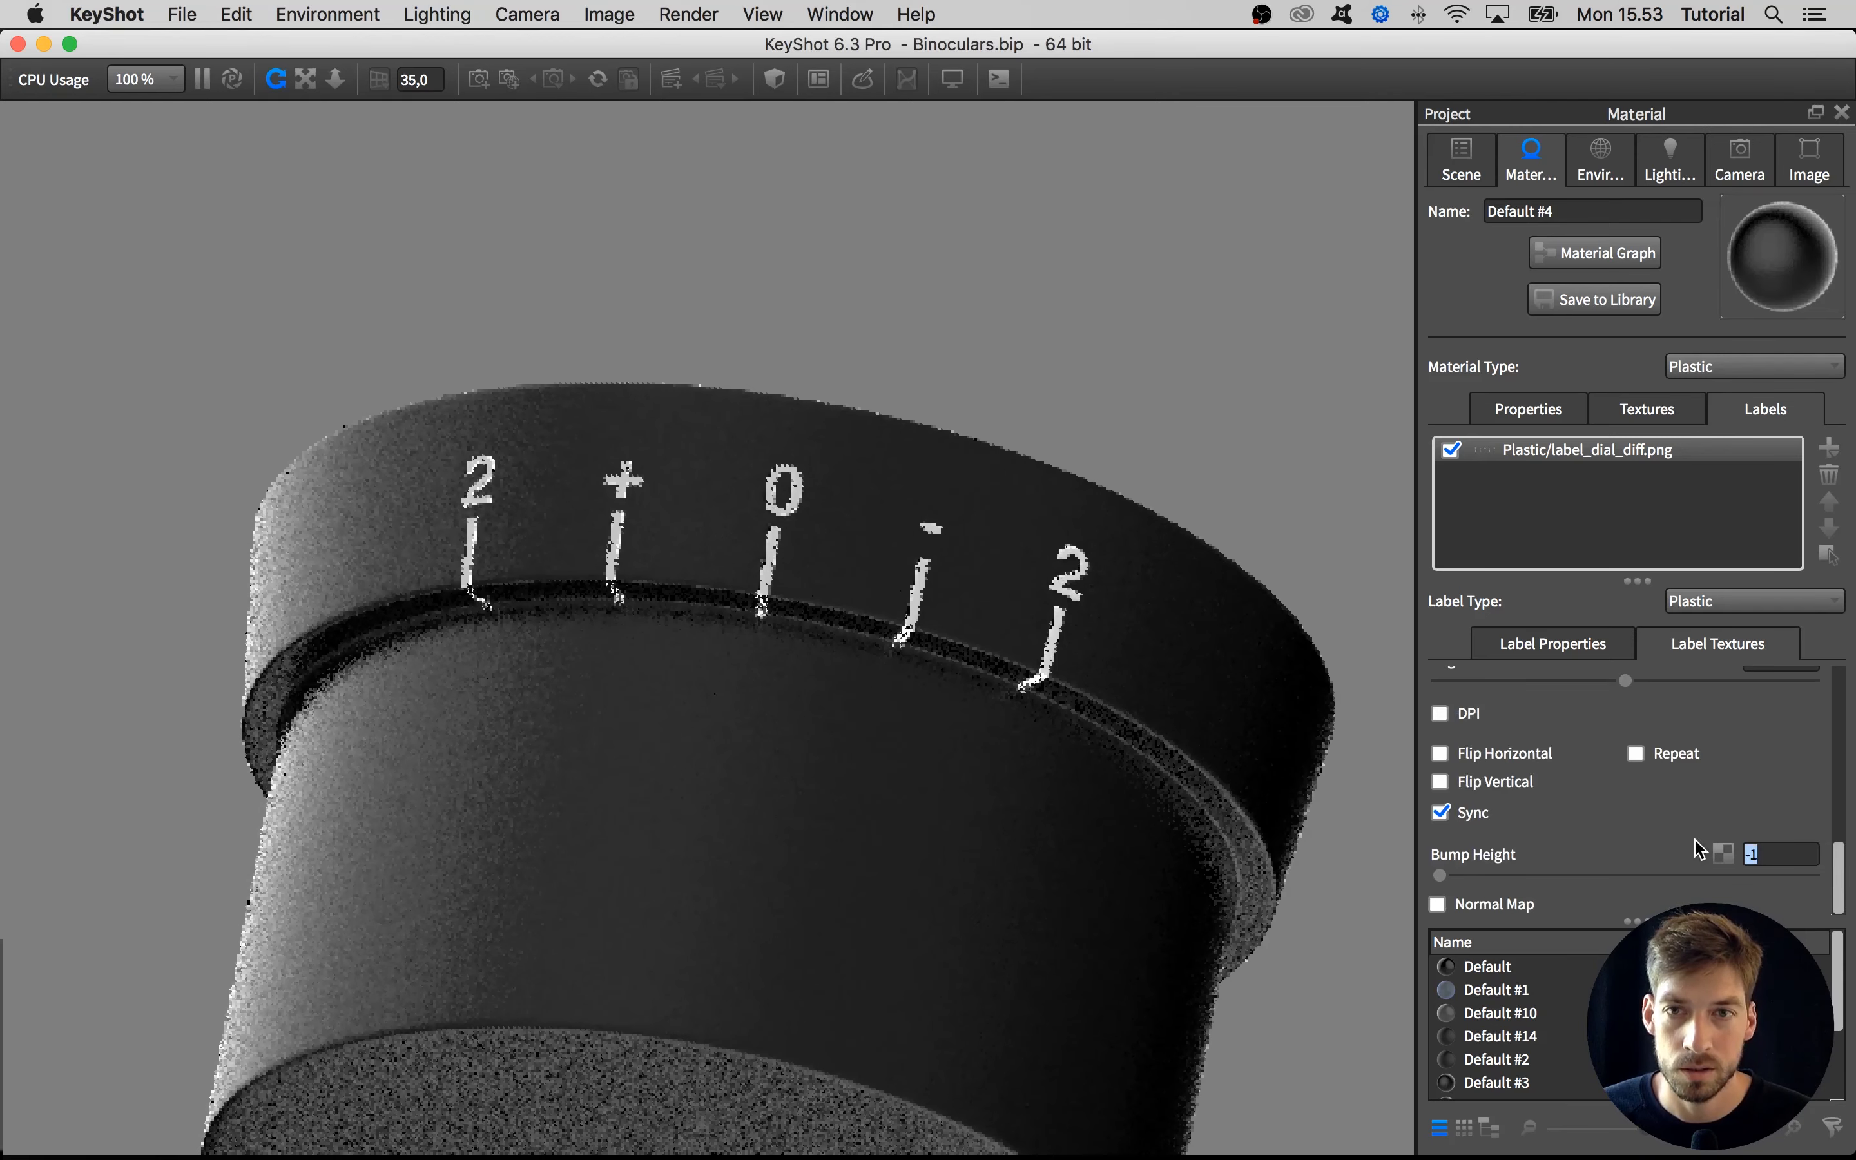
key(super+alt+r)
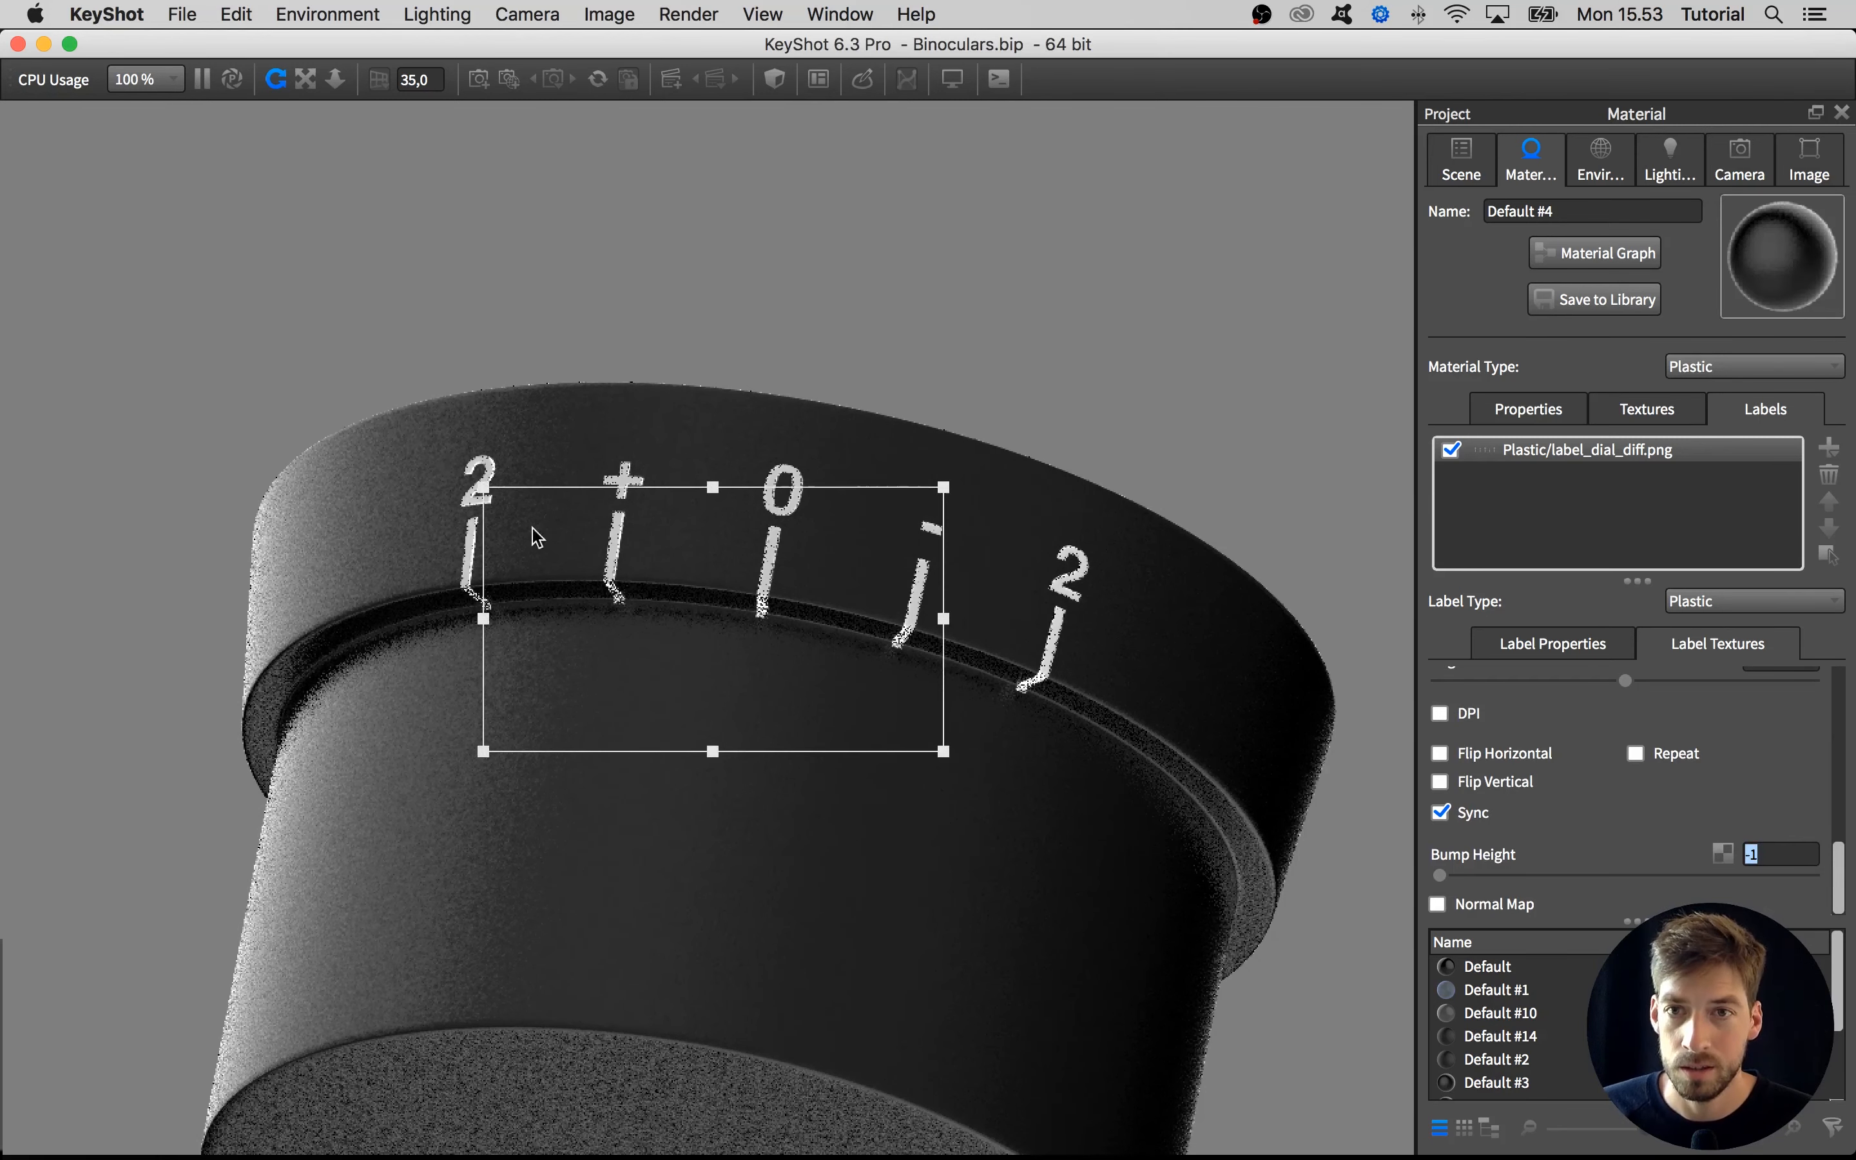
Narrow the render region around the dial's 2 mark and compare it with the label's bump texture off and on
drag(648, 612, 566, 549)
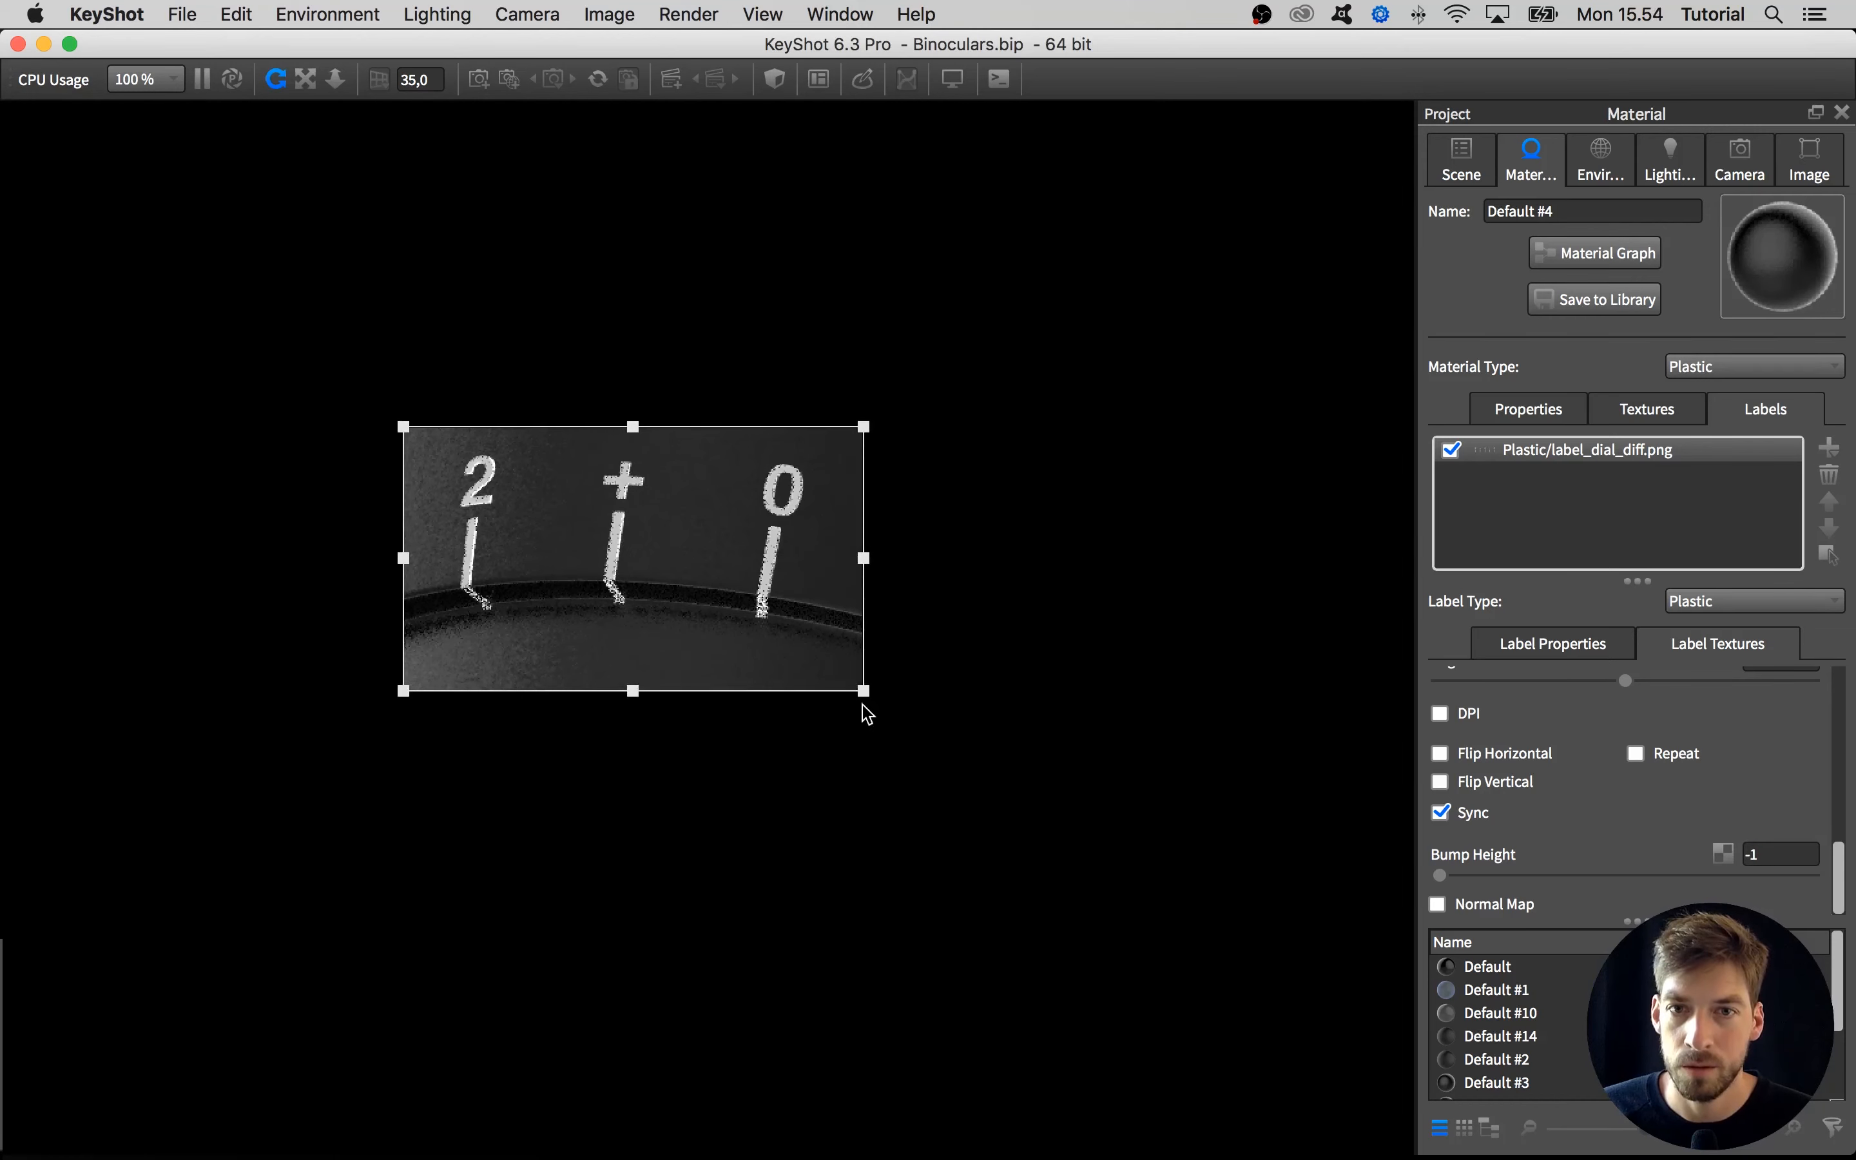
drag(861, 712, 621, 692)
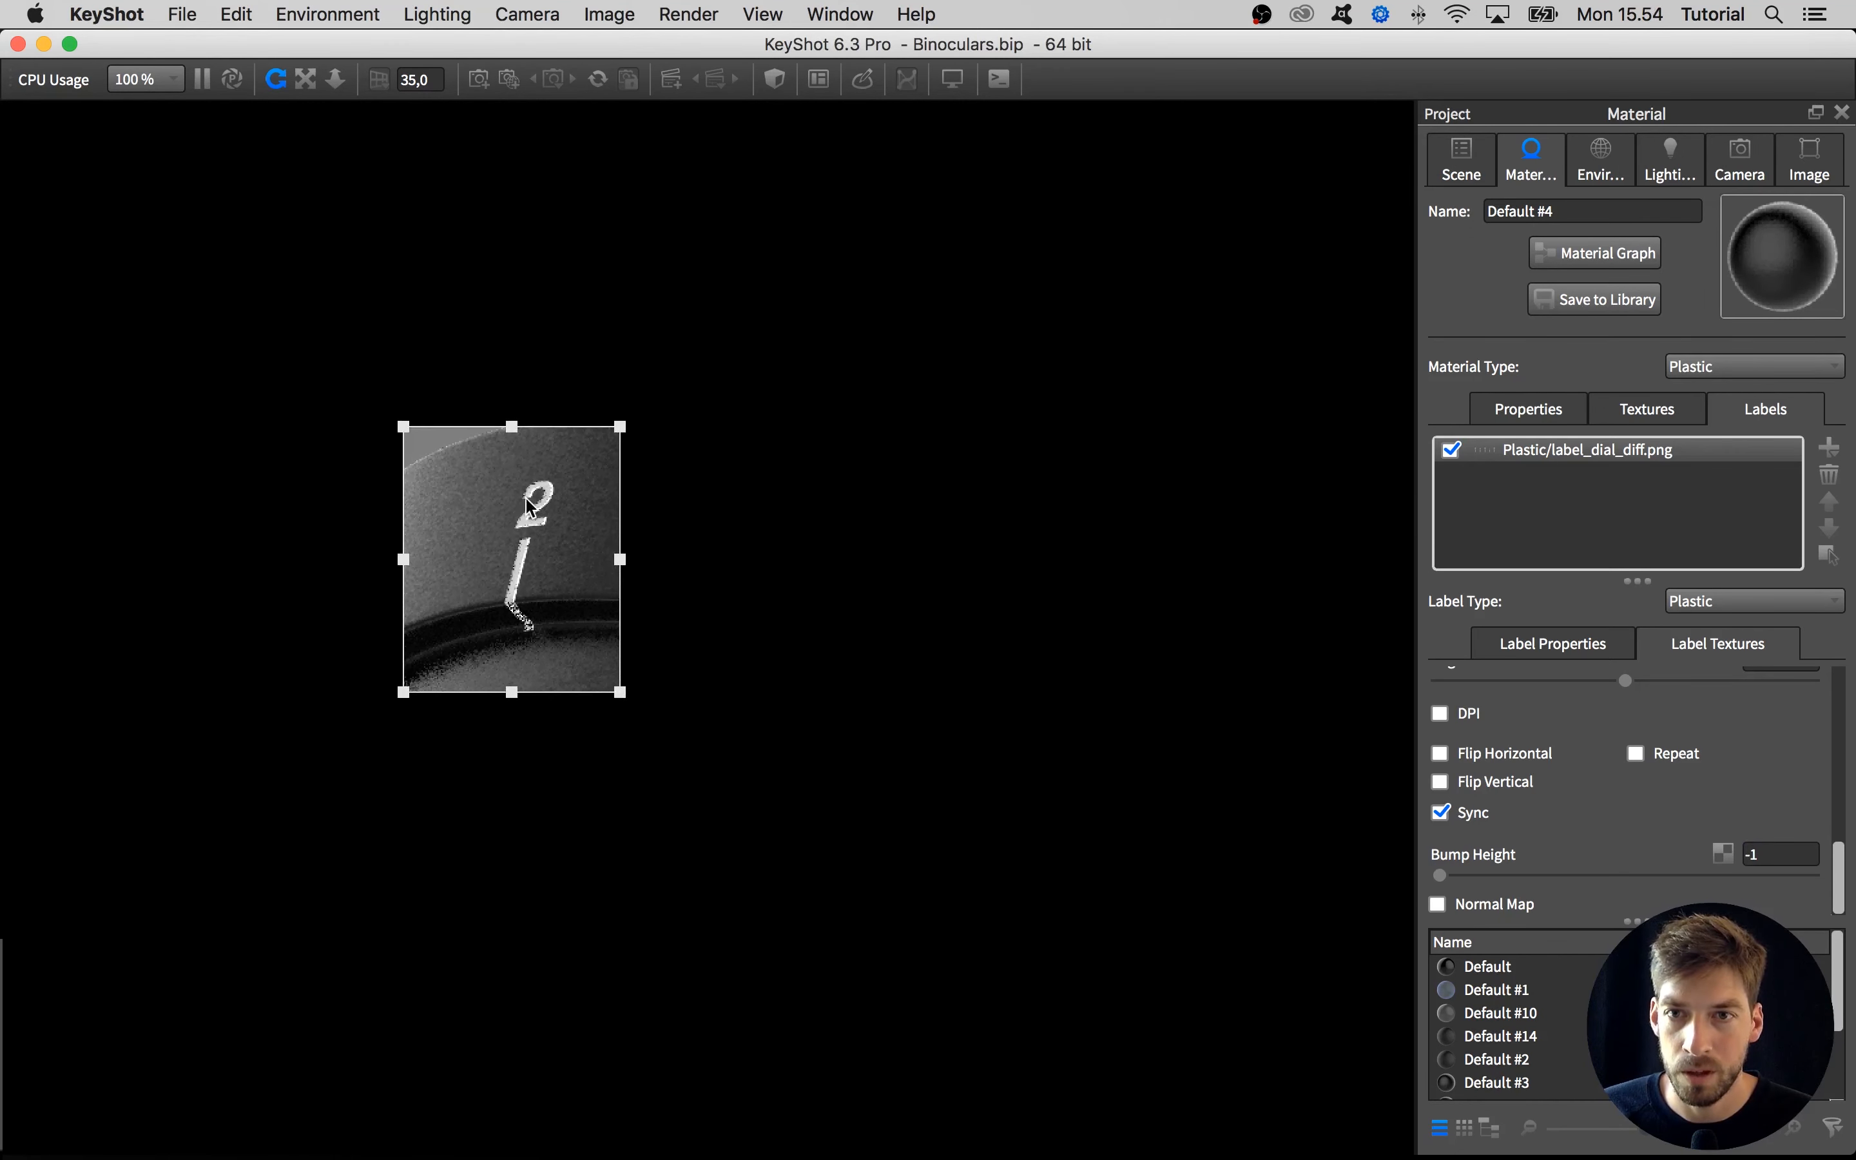
drag(1840, 874, 1839, 698)
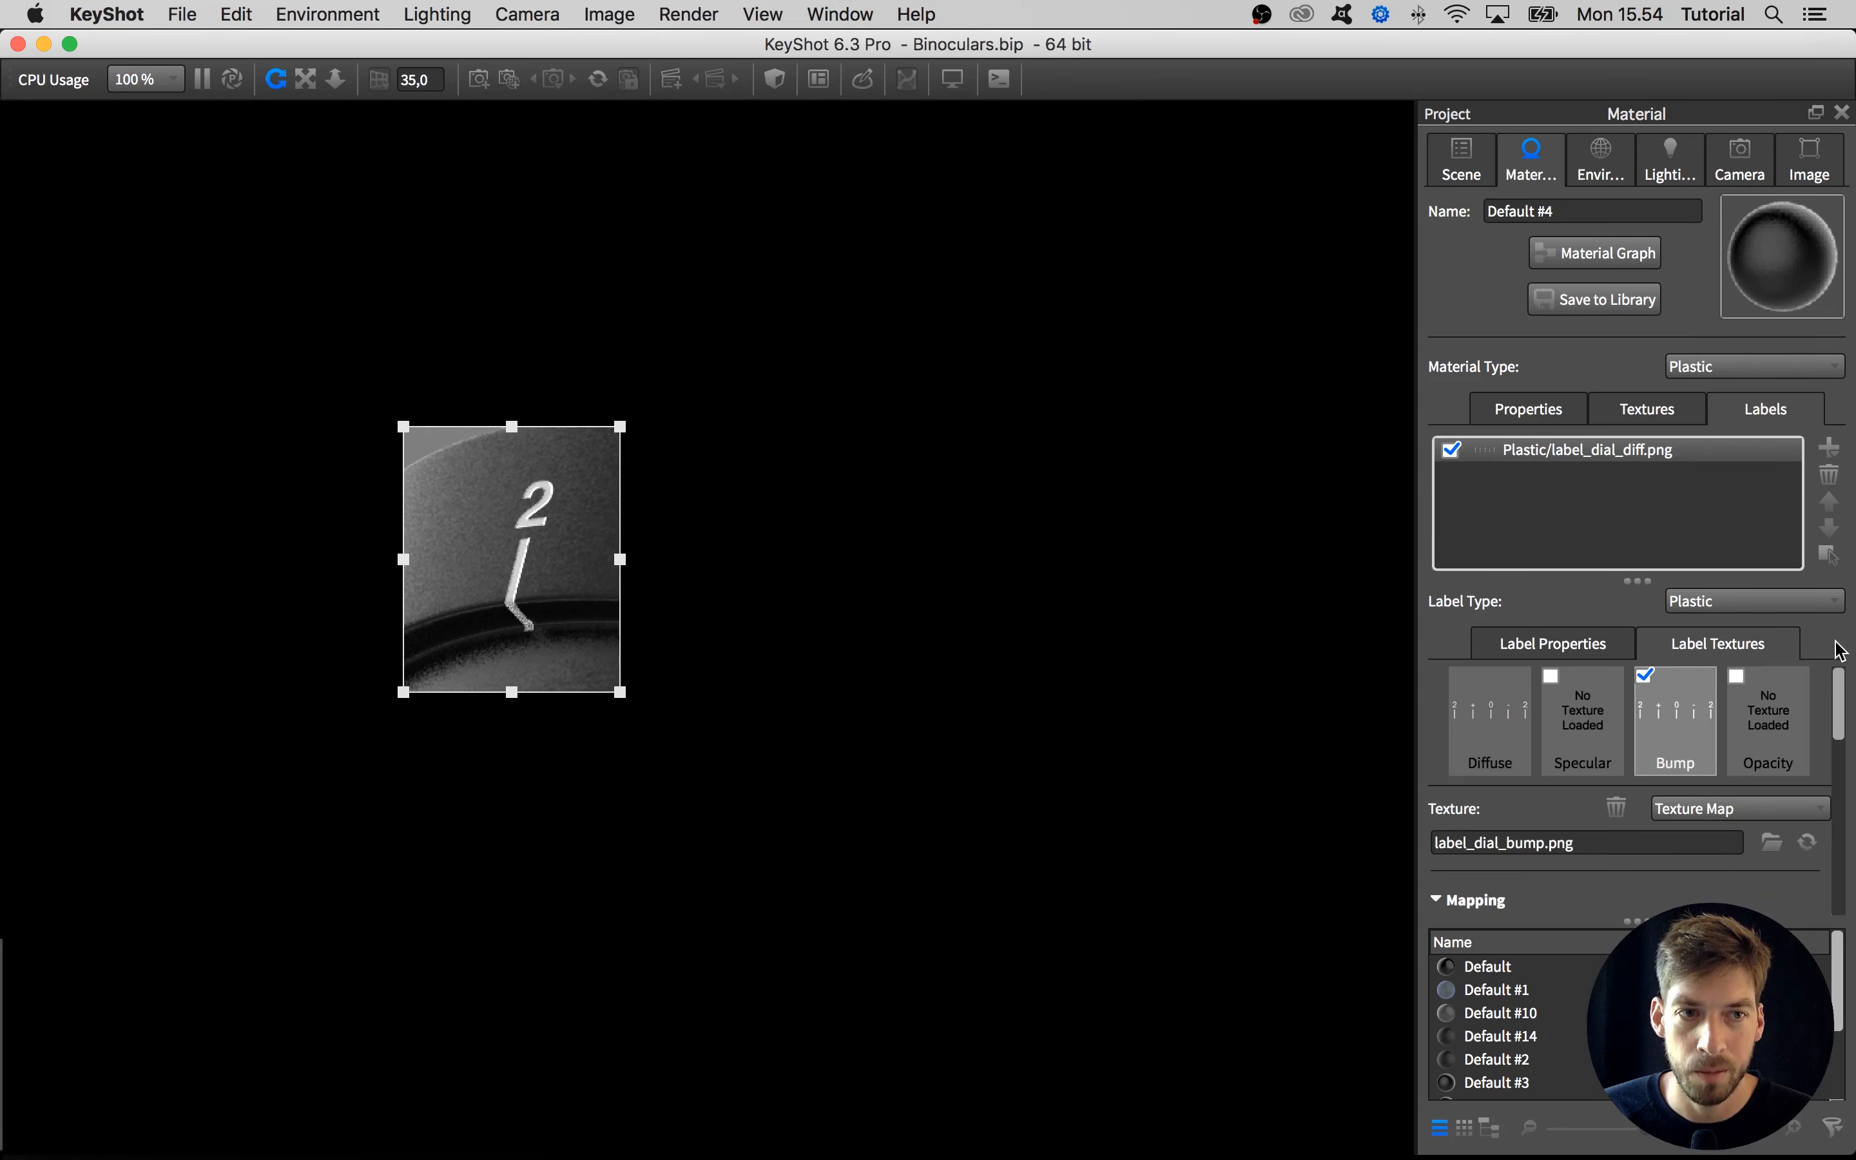
click(1644, 677)
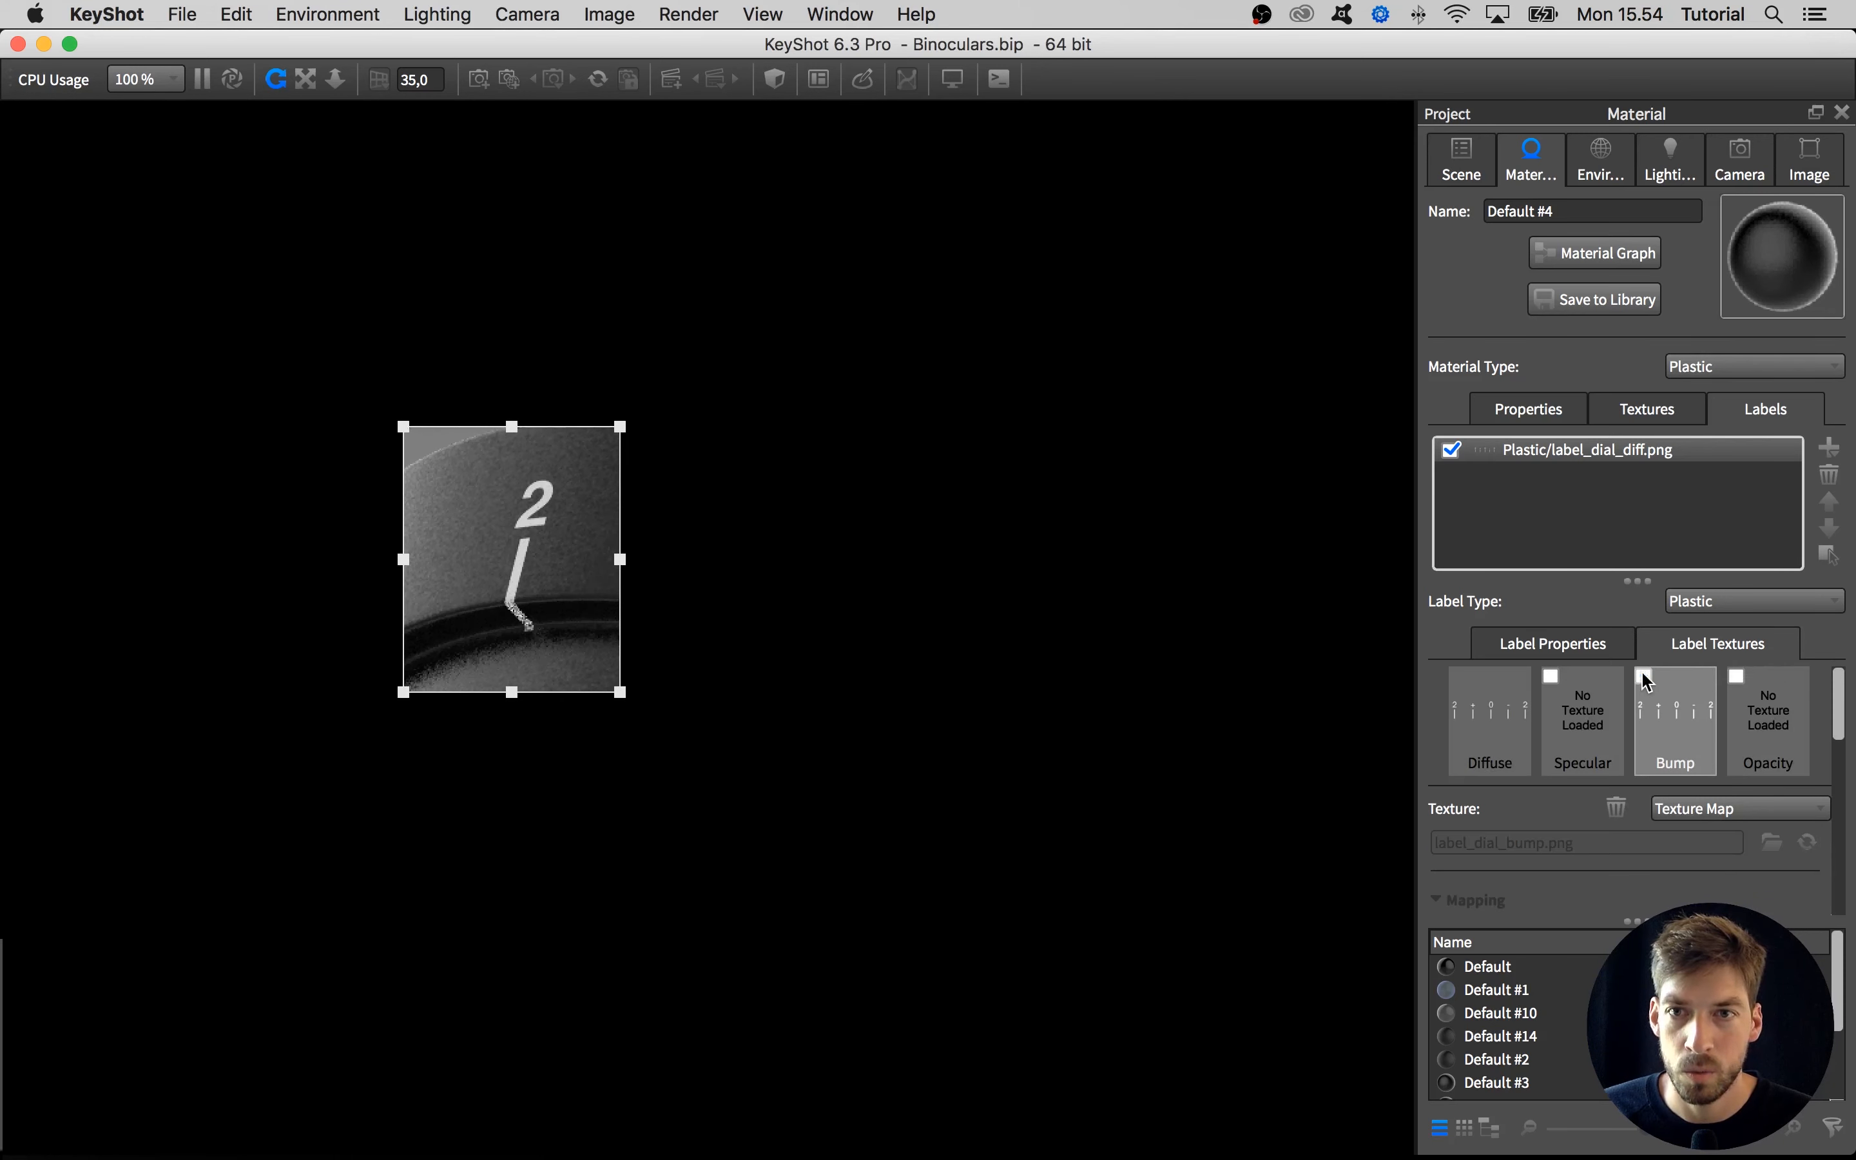
click(1643, 678)
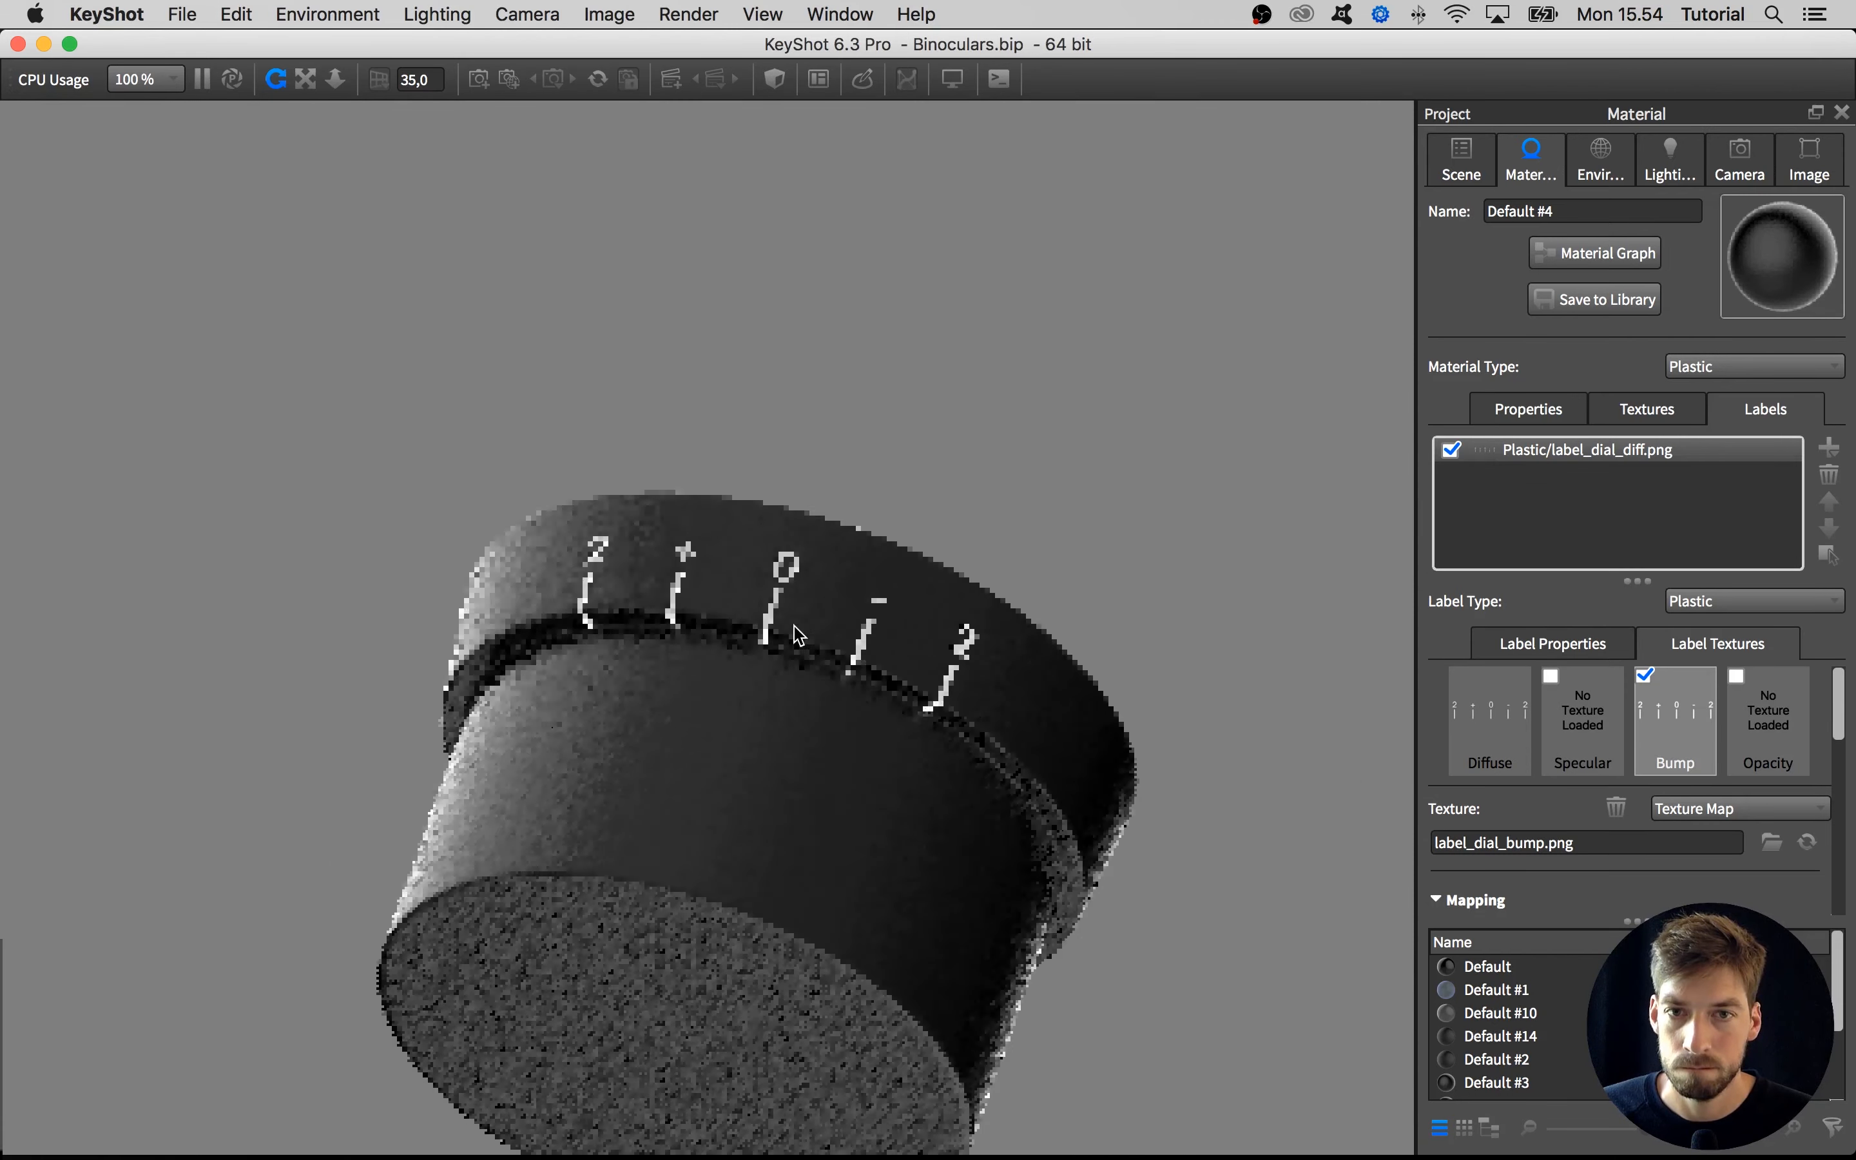
Show all hidden parts of the binoculars again around the isolated dial ring
scroll(794, 625, down, 6)
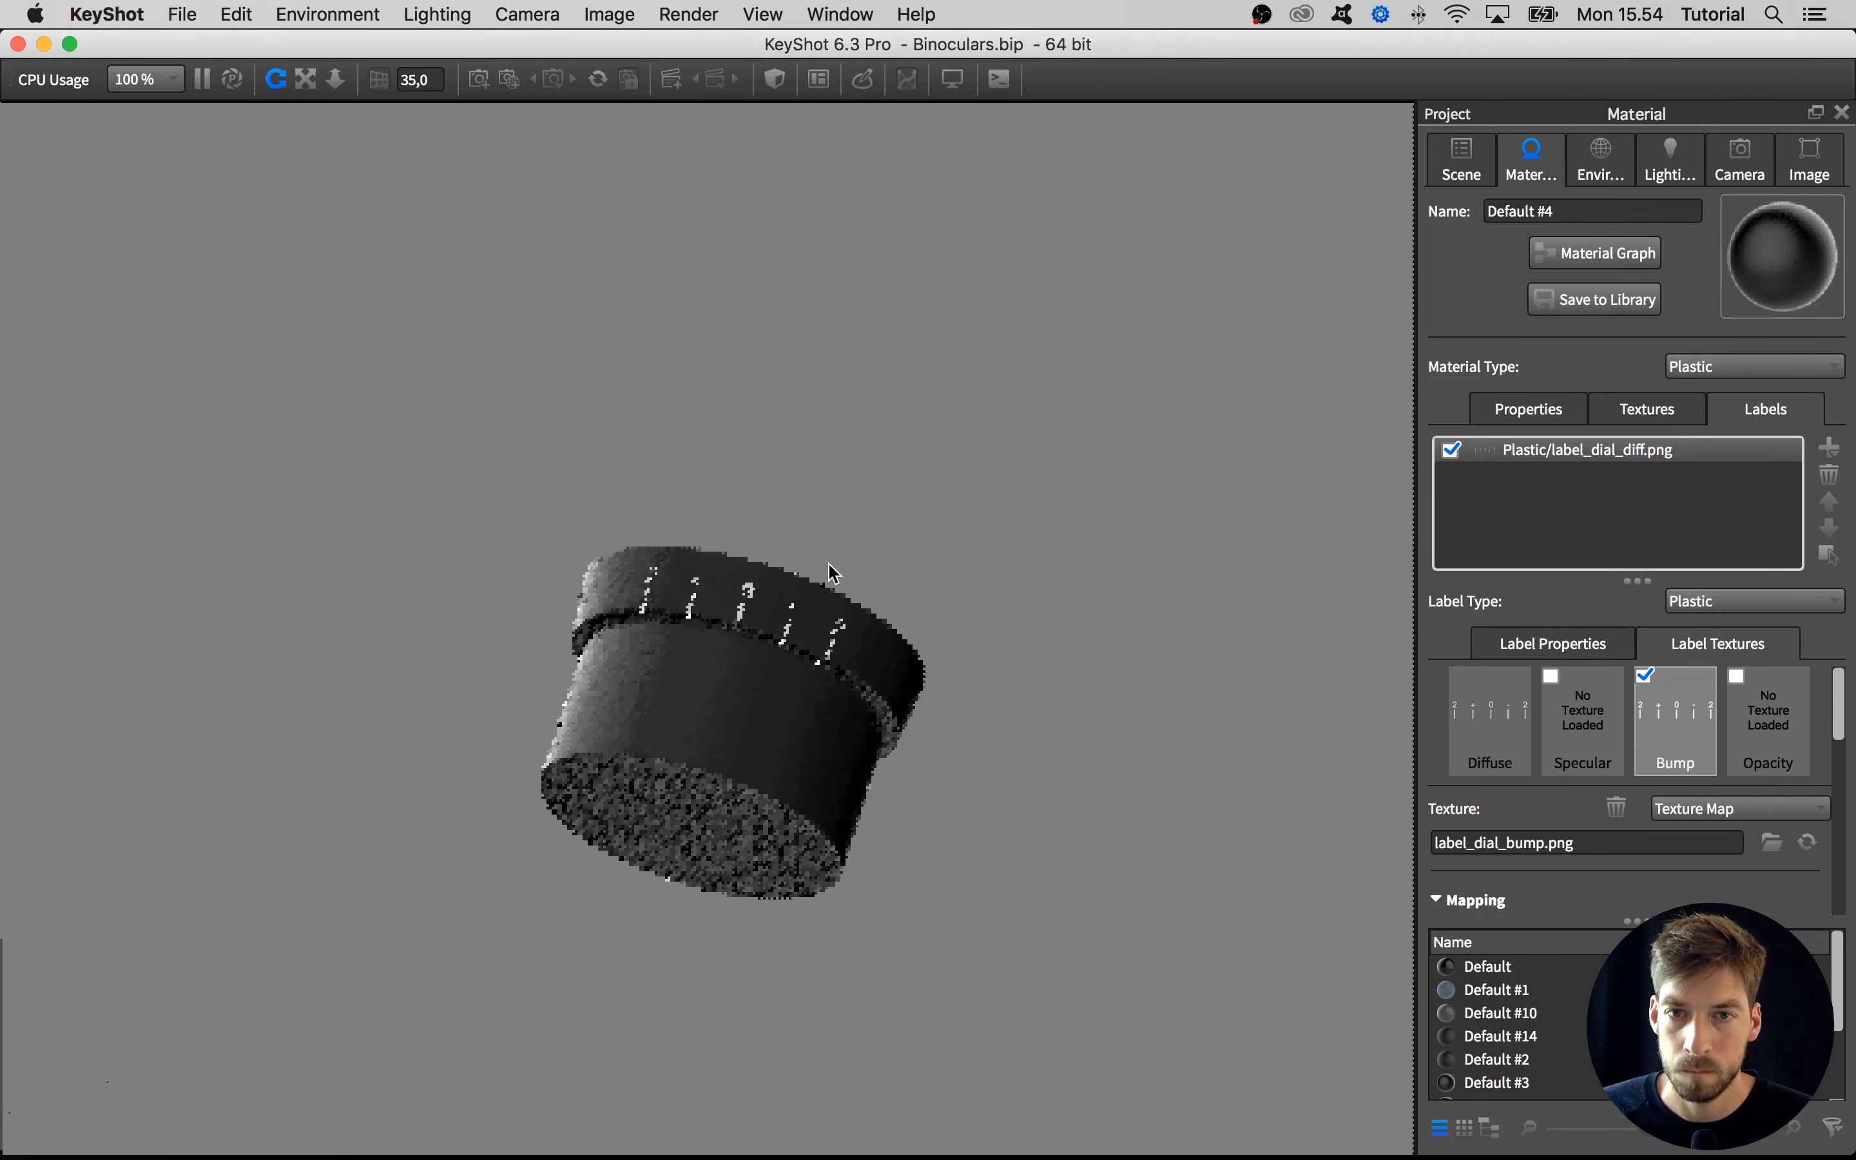
right_click(842, 545)
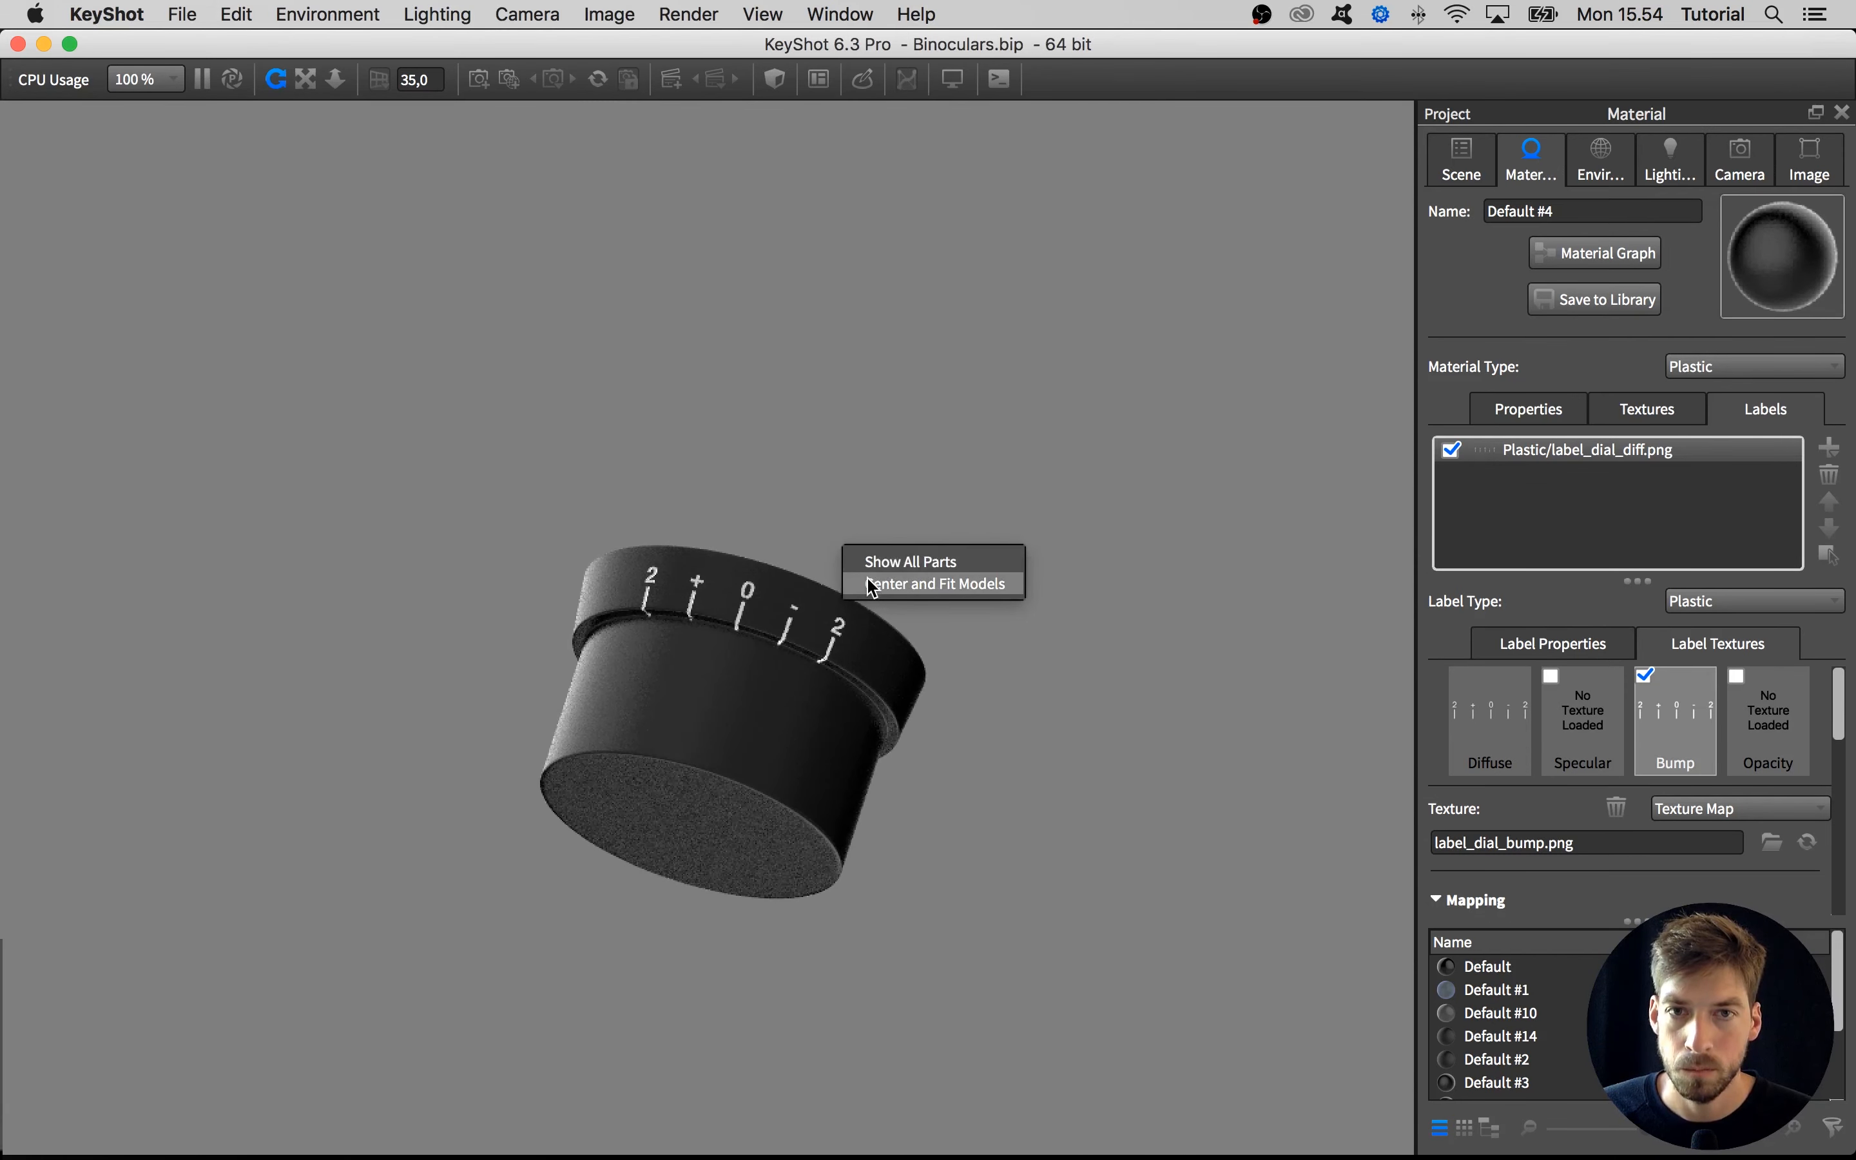
click(875, 585)
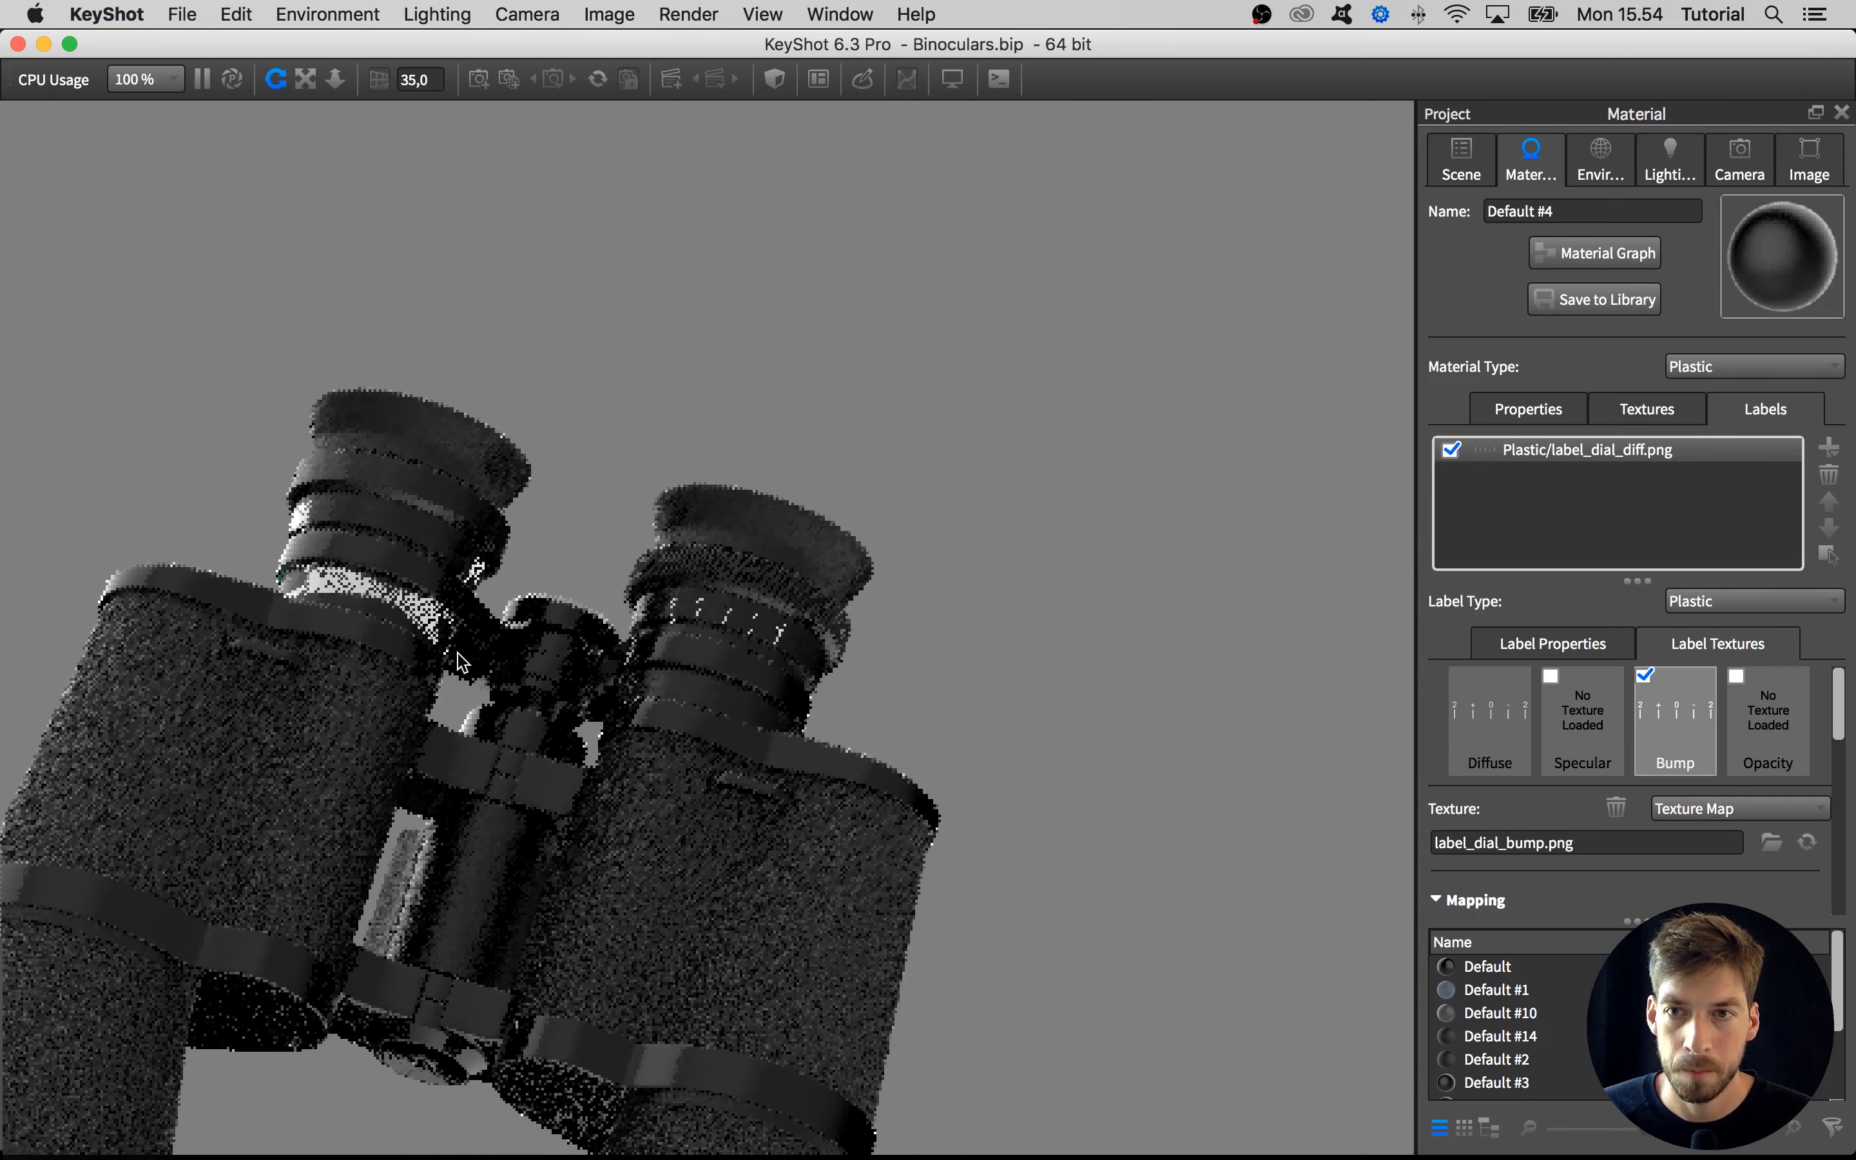
Delete the stray label_dial_diff.png label from the left eyepiece barrel's Default #3 material
middle_drag(457, 652, 581, 651)
drag(581, 651, 572, 779)
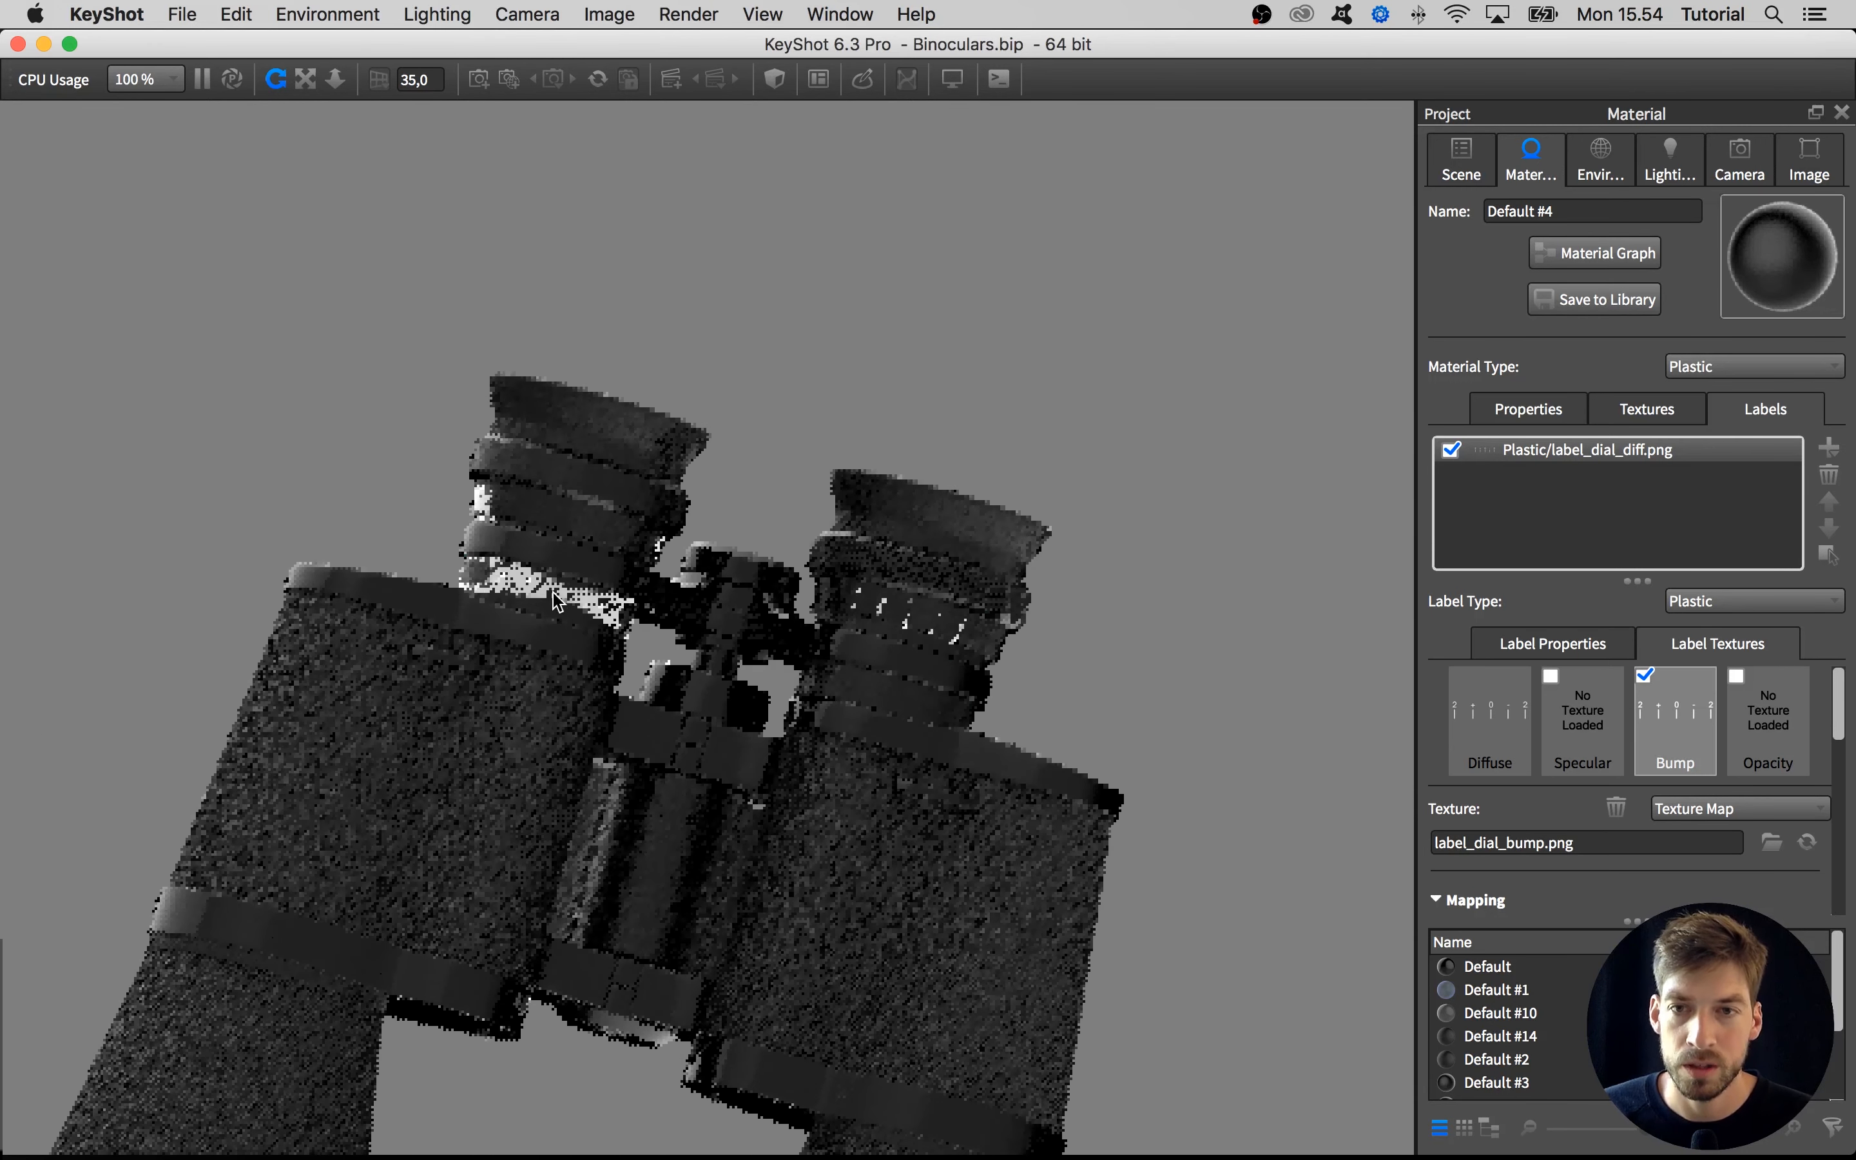
double_click(558, 602)
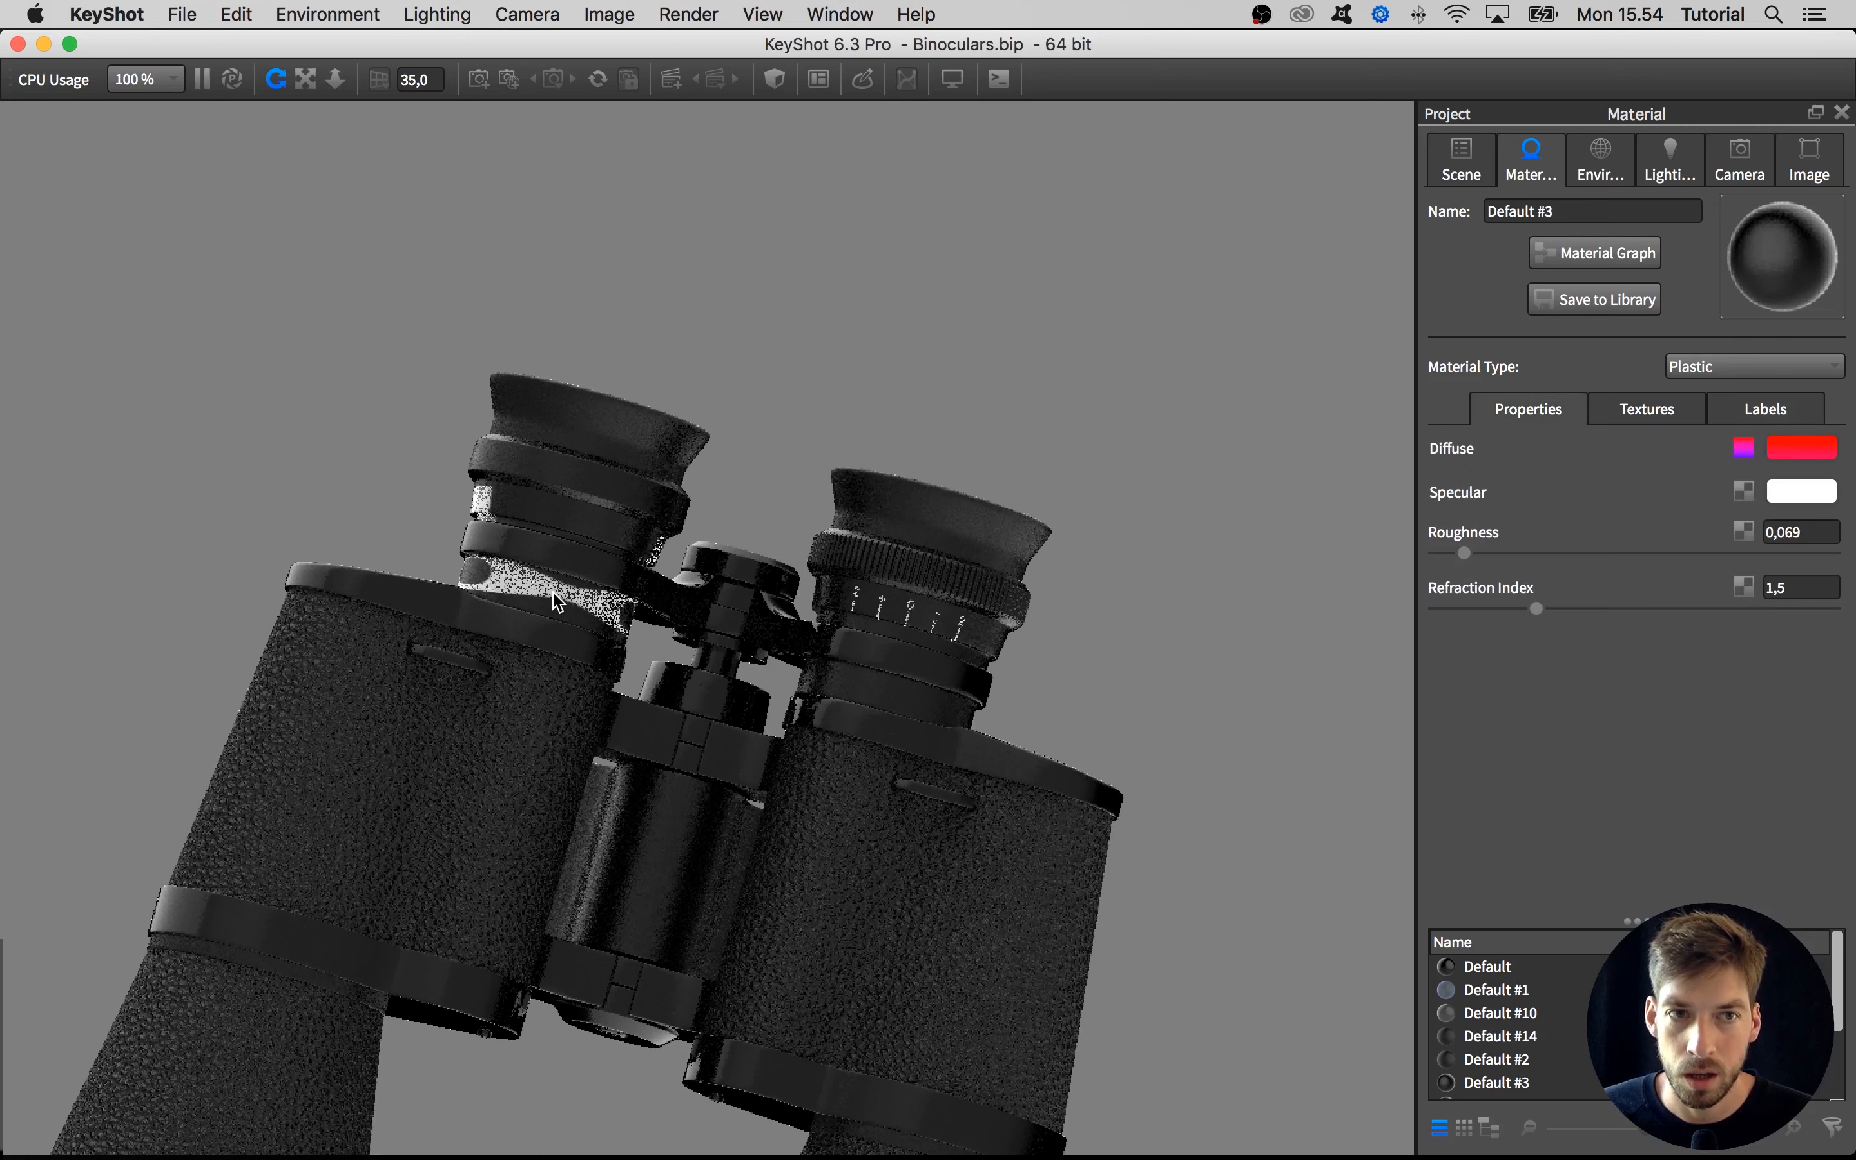
click(1766, 414)
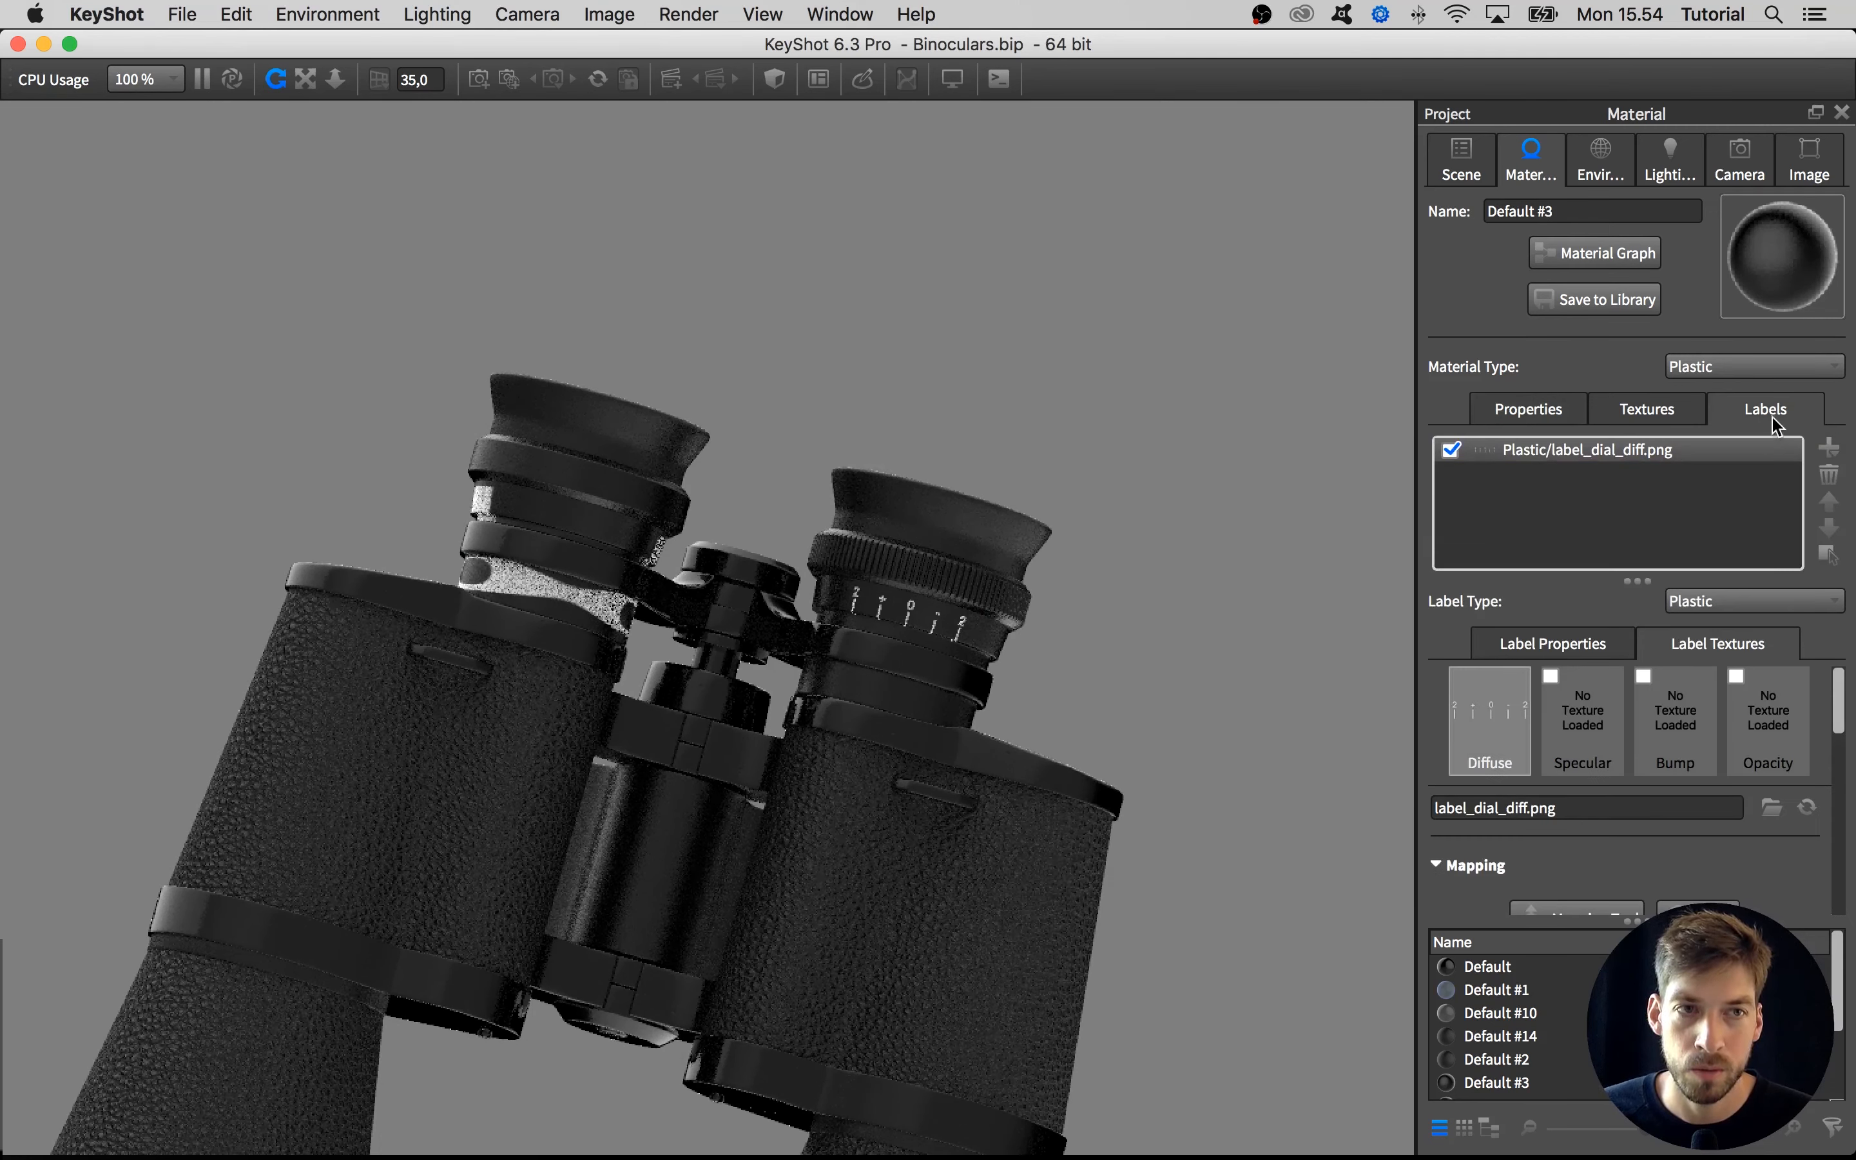
click(1830, 475)
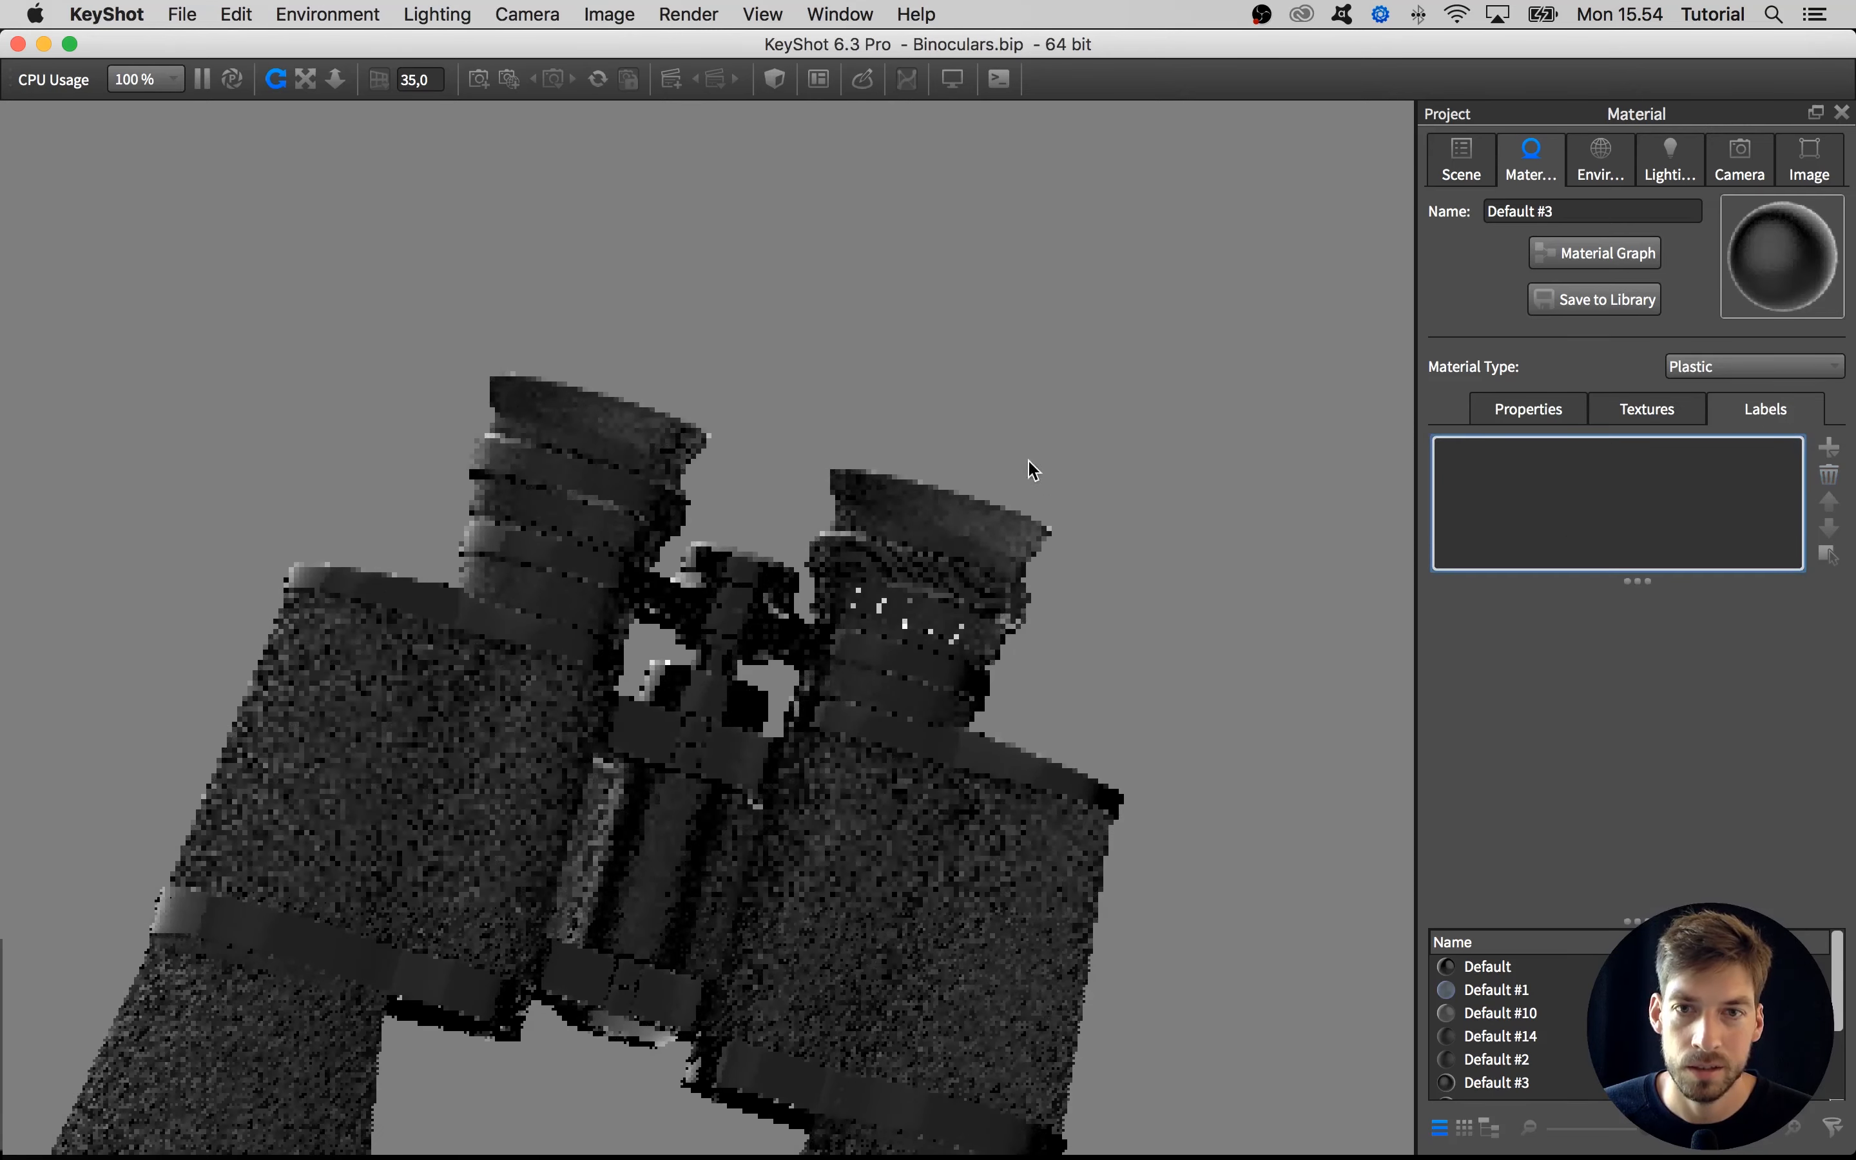
Isolate the central hinge bridge with the round disc at the objective end of the binoculars
drag(1028, 469, 899, 543)
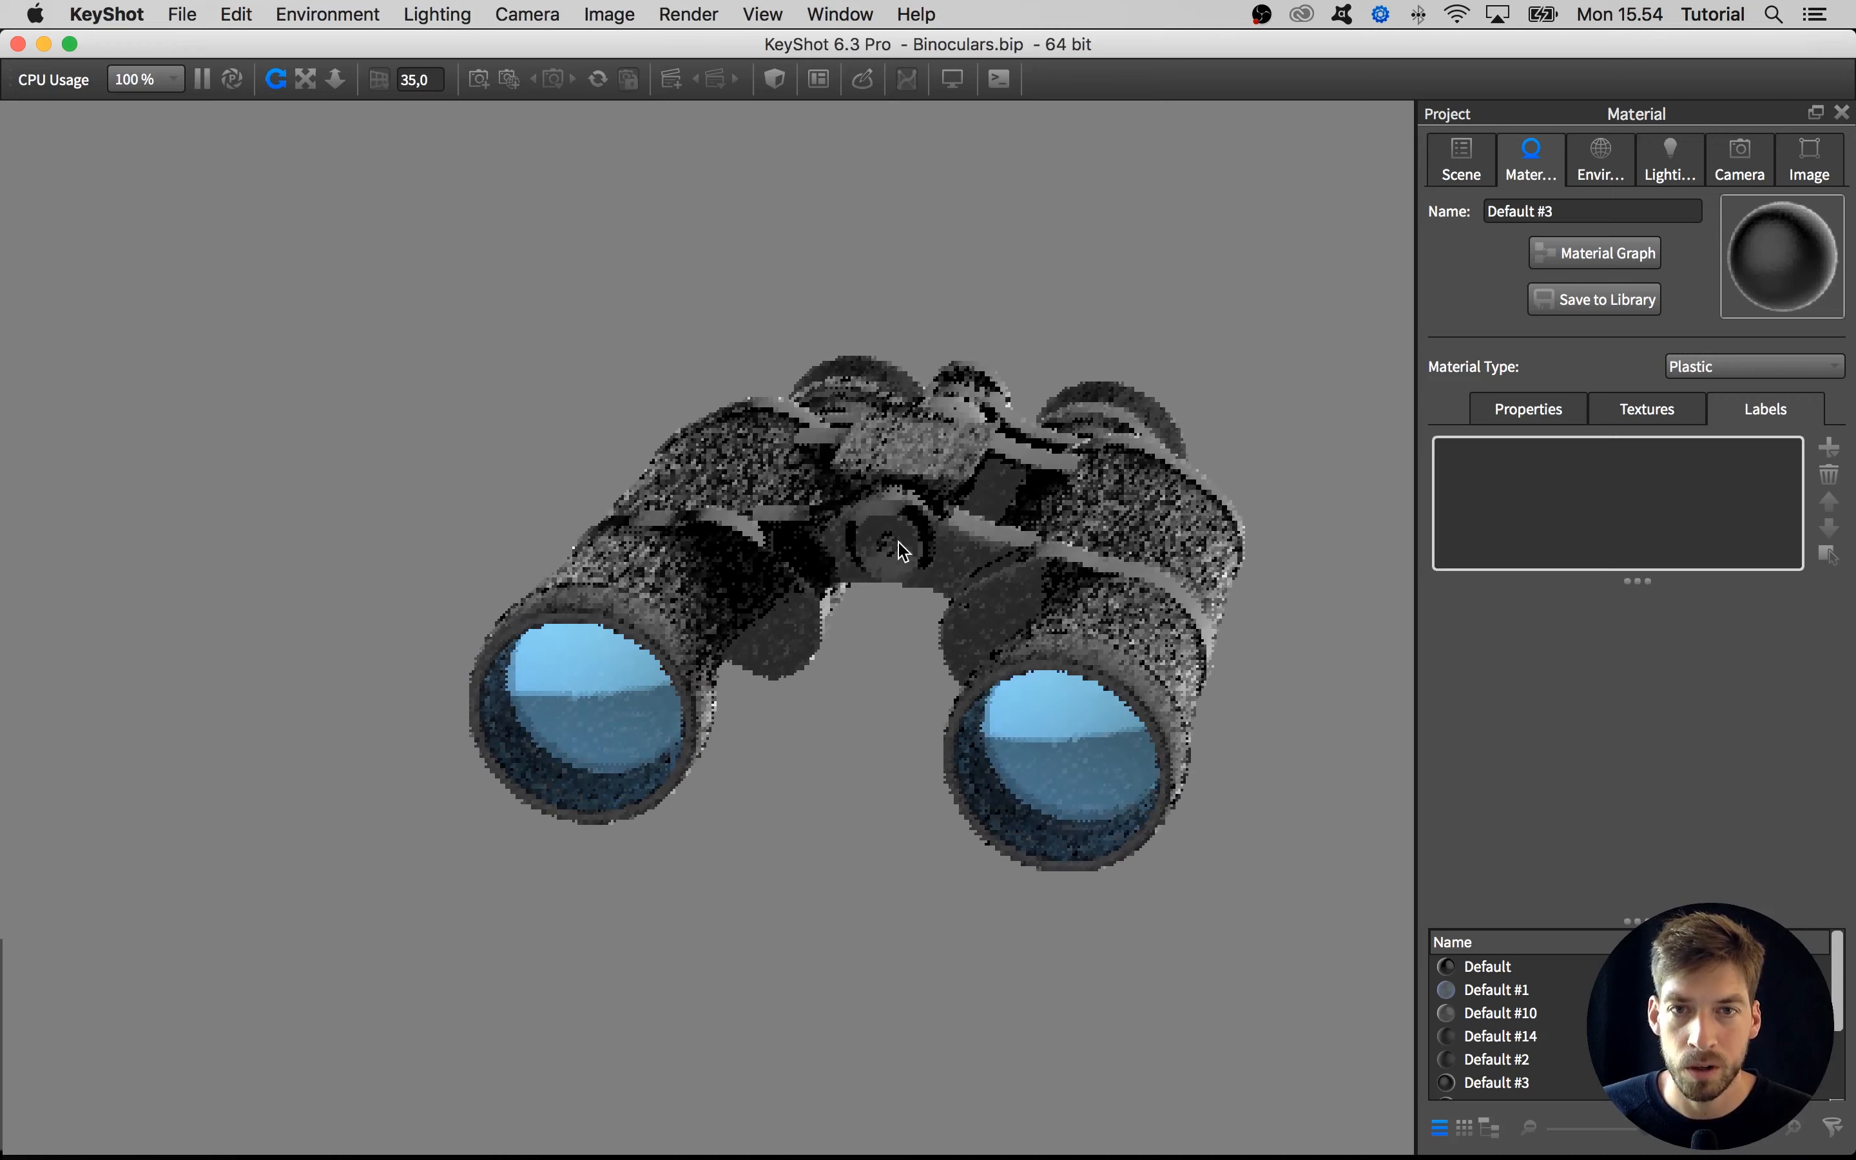
middle_drag(889, 564, 732, 670)
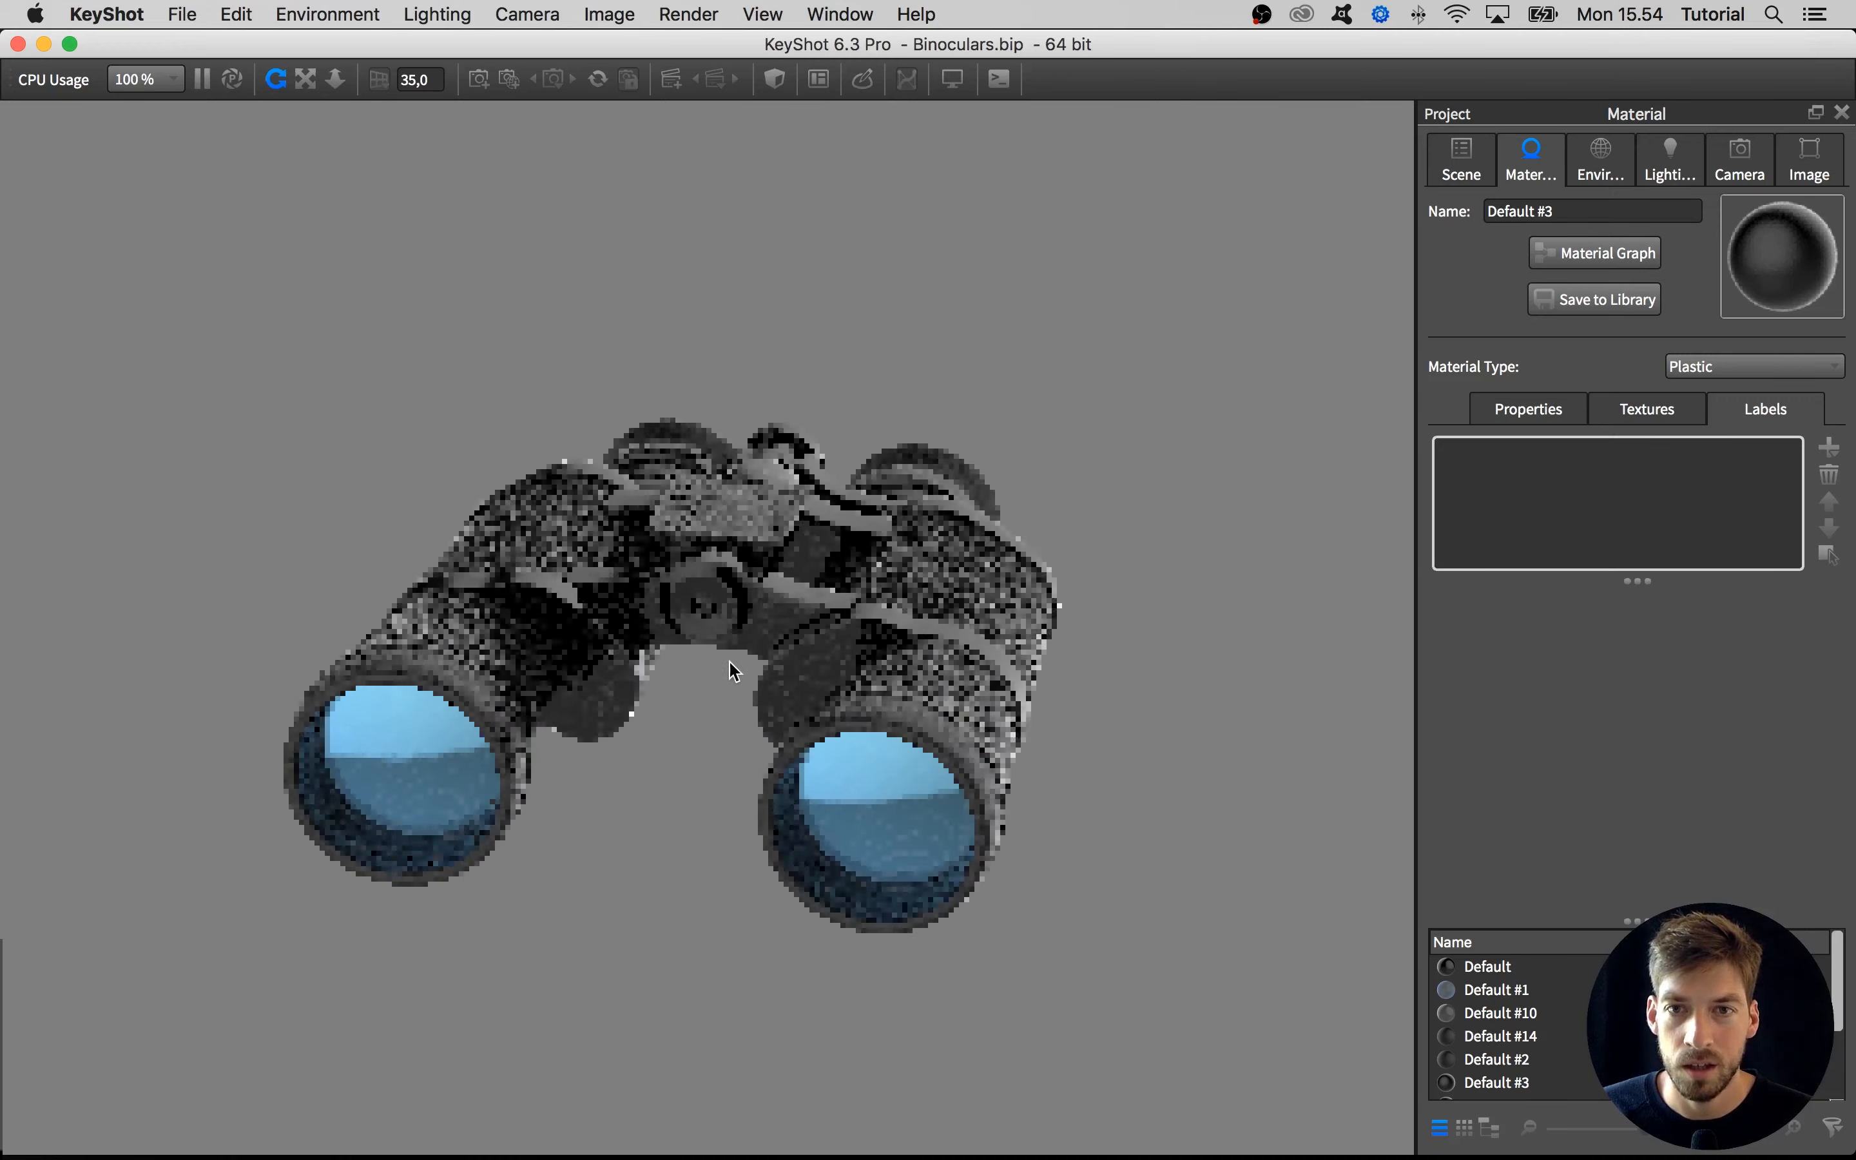
scroll(713, 621, up, 10)
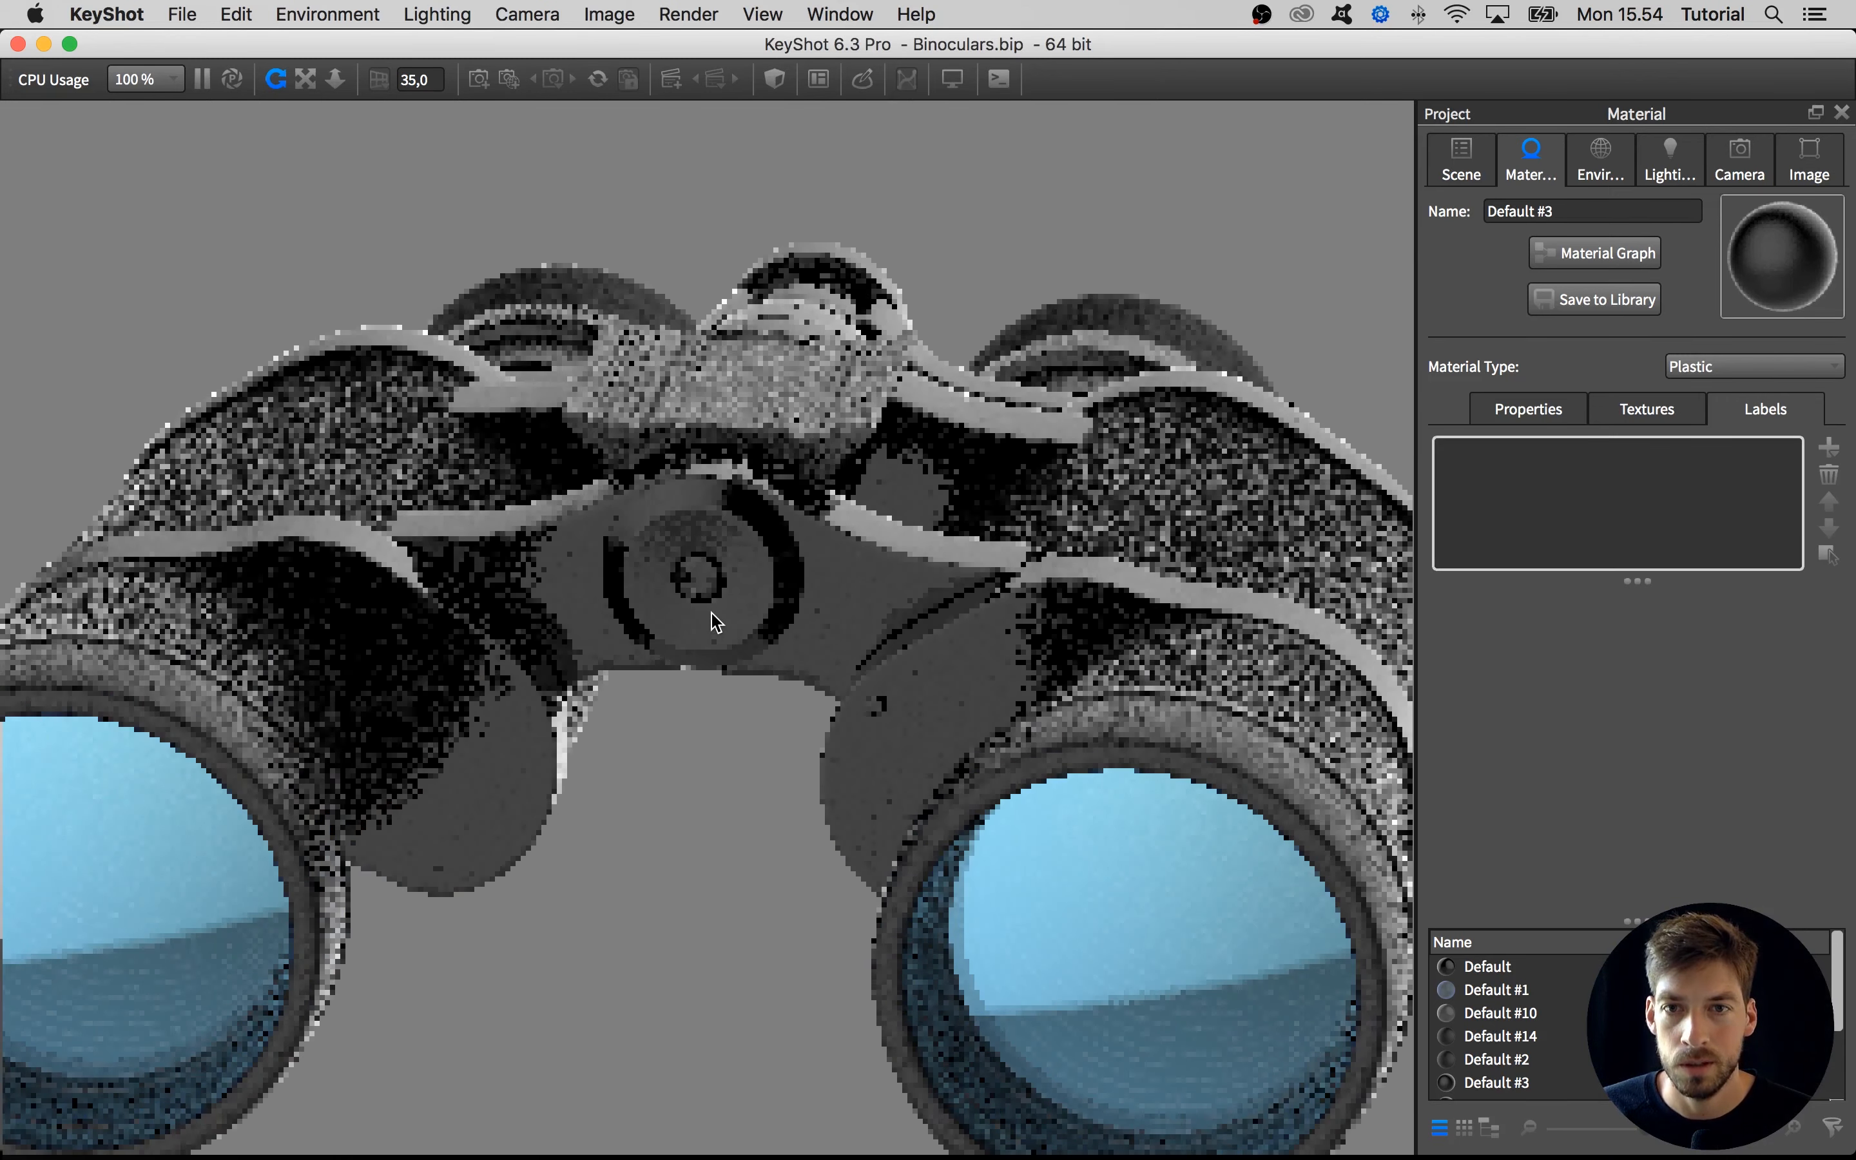
scroll(711, 613, up, 4)
right_click(711, 612)
click(717, 767)
Straighten the camera onto the hinge bridge with azimuth -90 and inclination 0
drag(717, 766, 777, 665)
click(1784, 165)
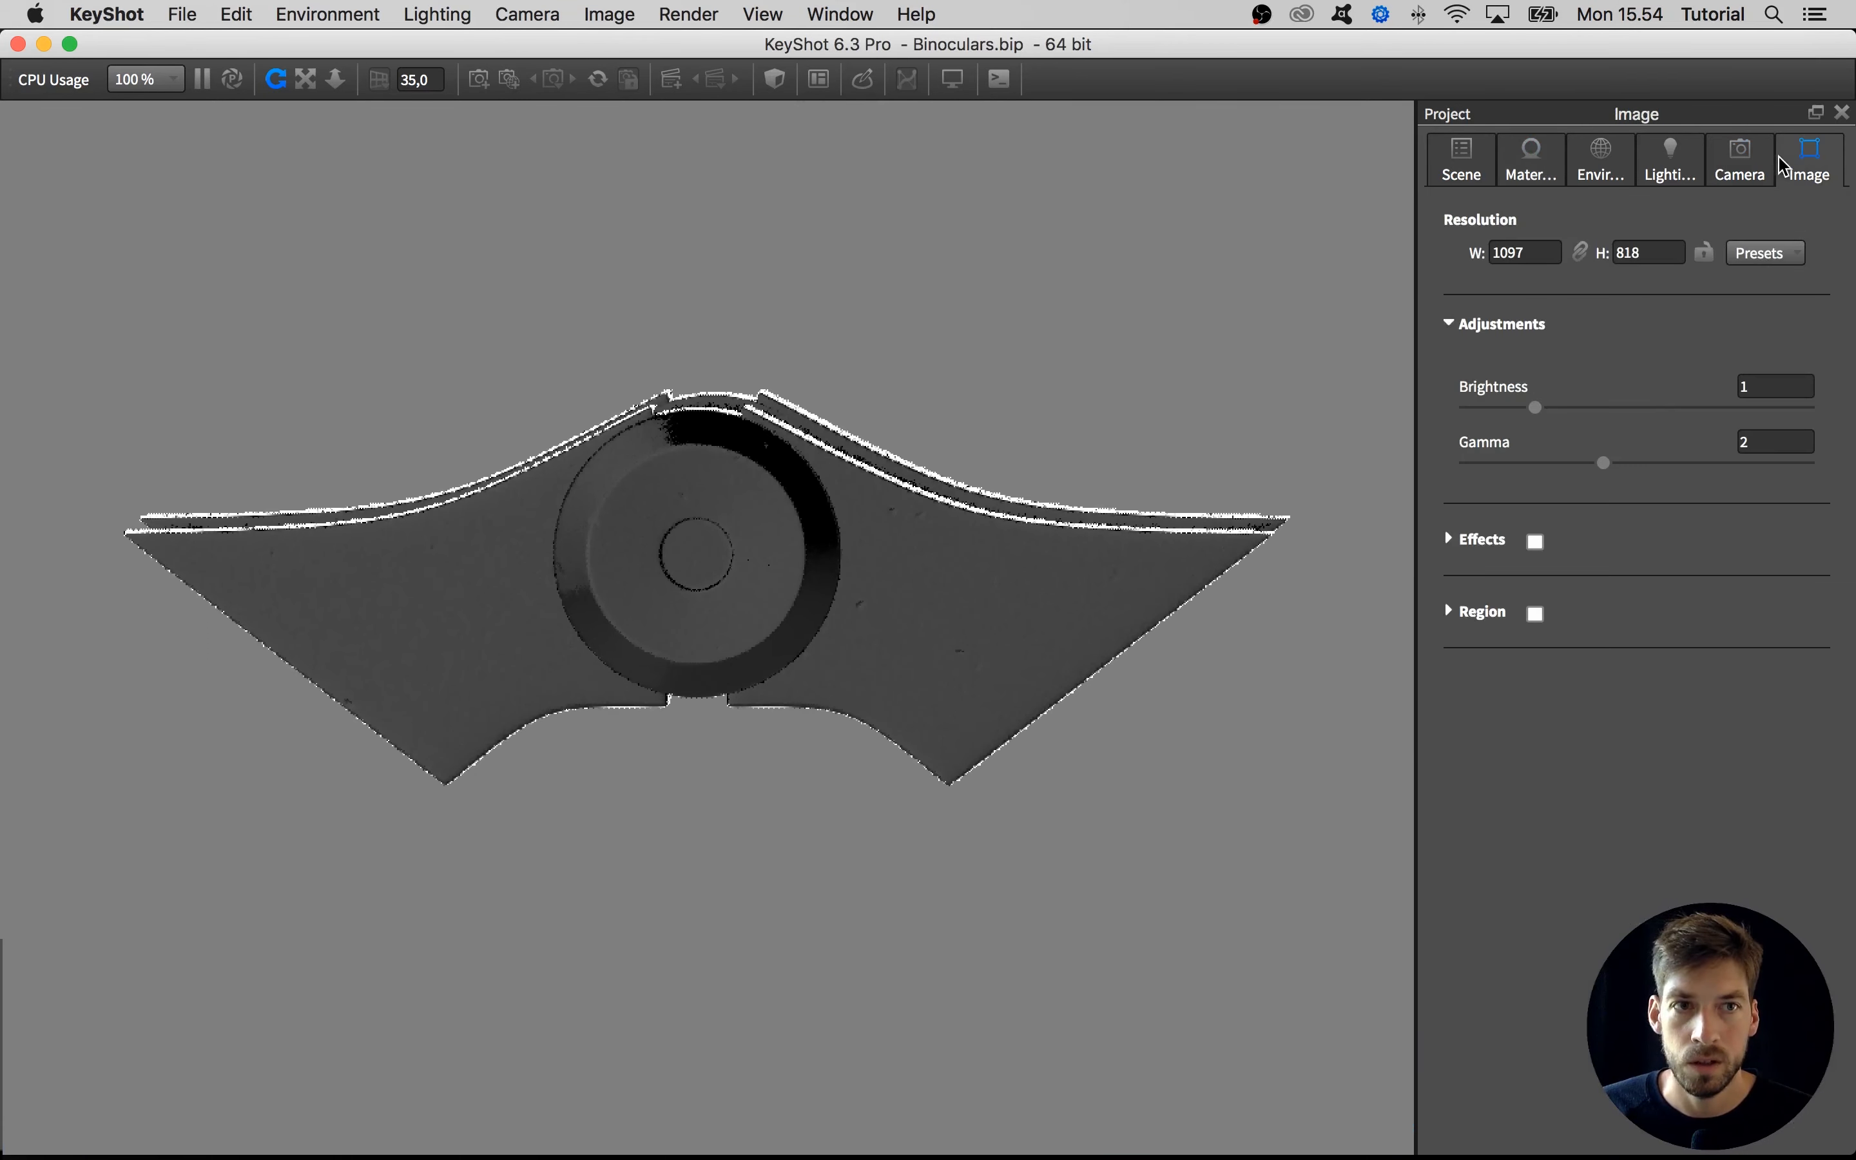
click(1758, 174)
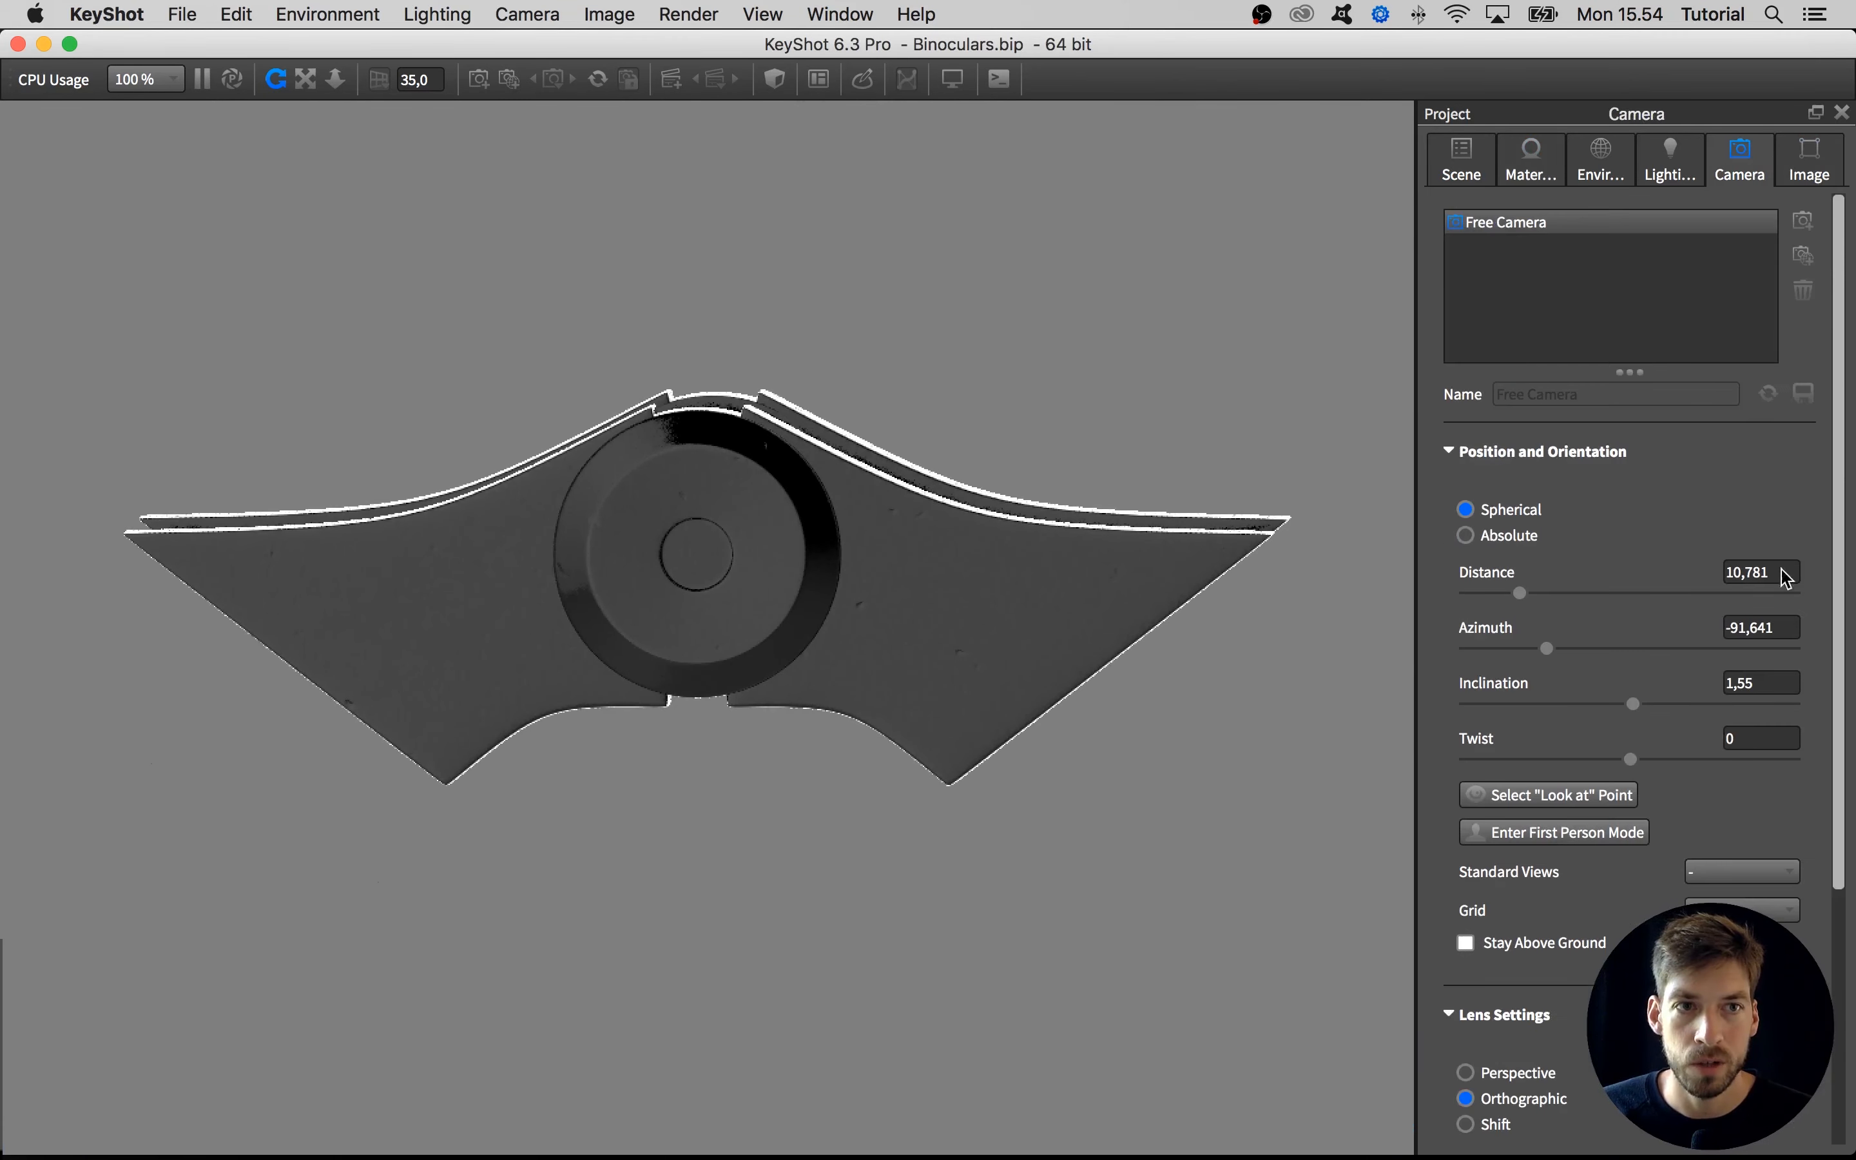
double_click(1785, 626)
text(-90)
key(Return)
click(1754, 681)
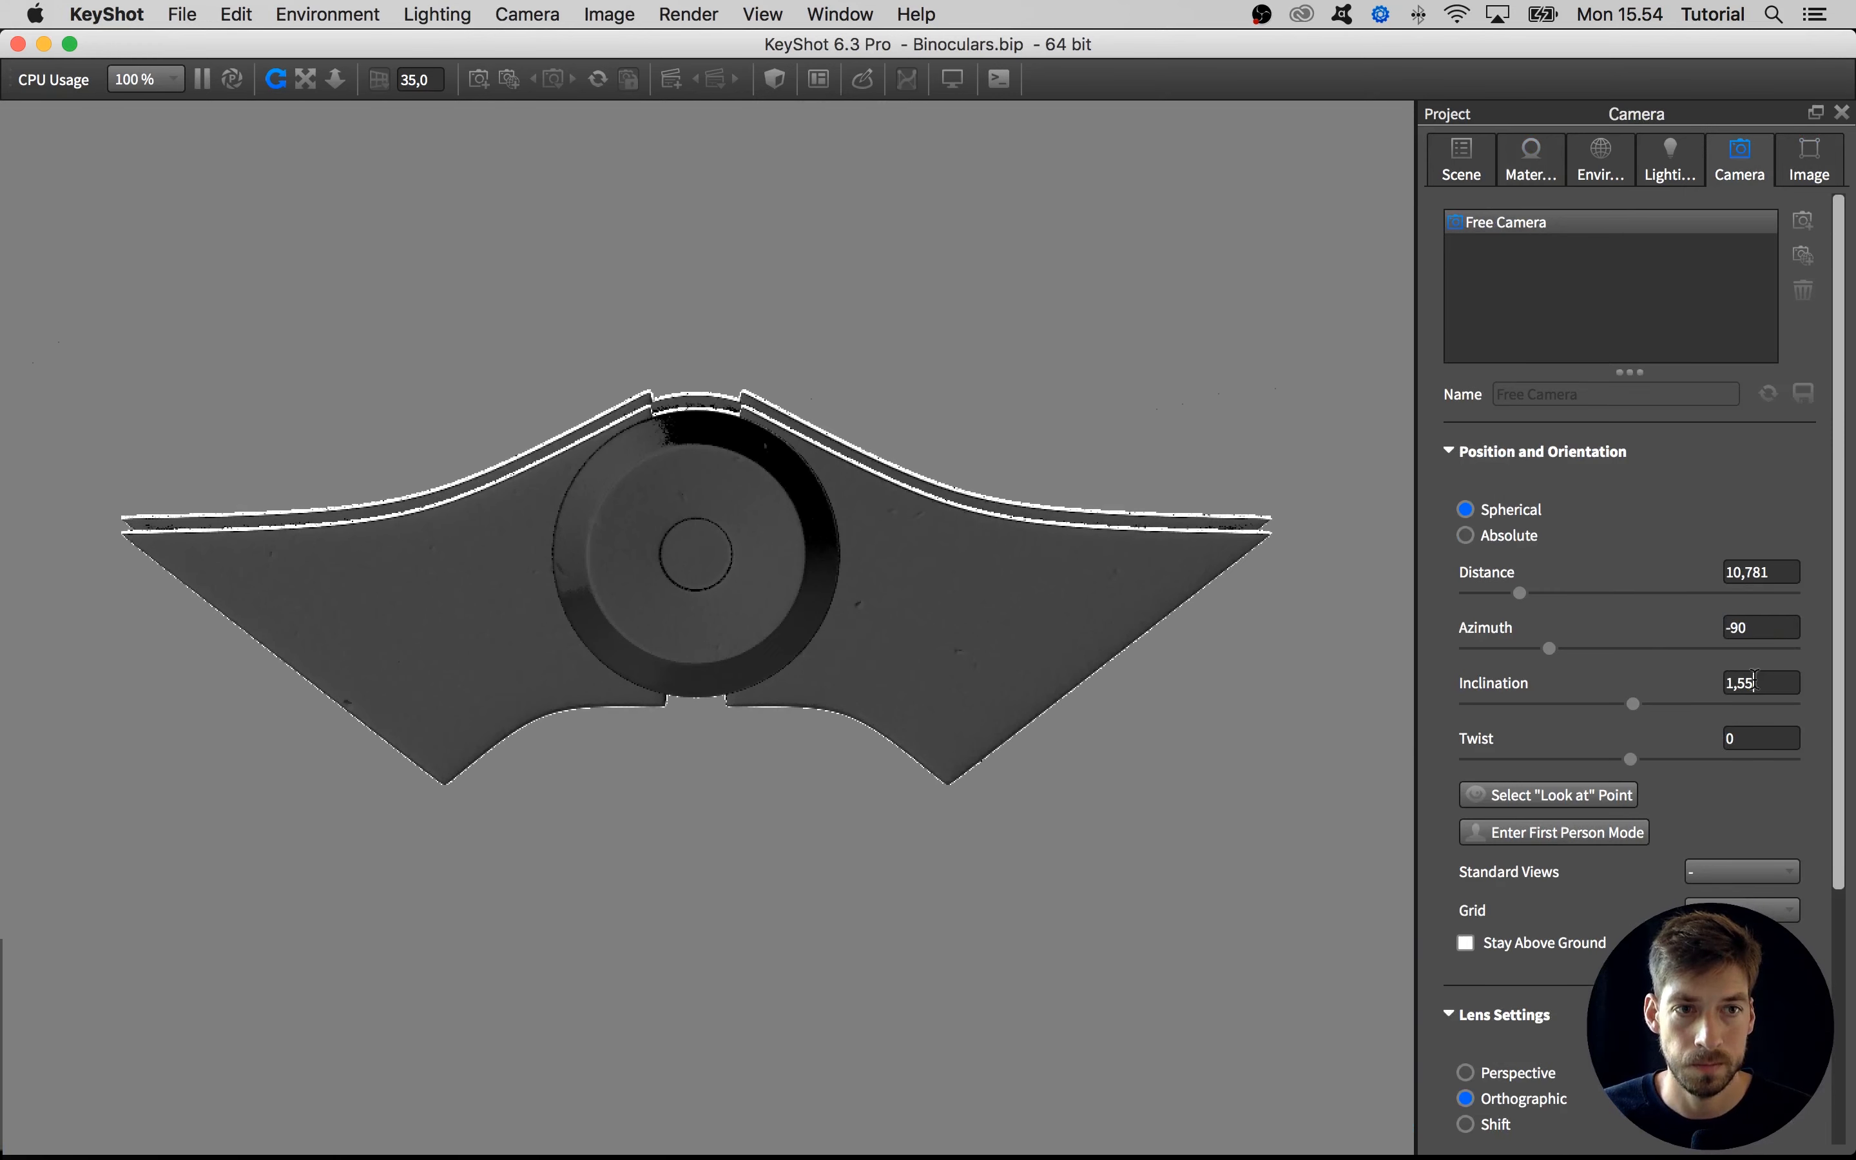
double_click(1755, 682)
text(0)
key(Return)
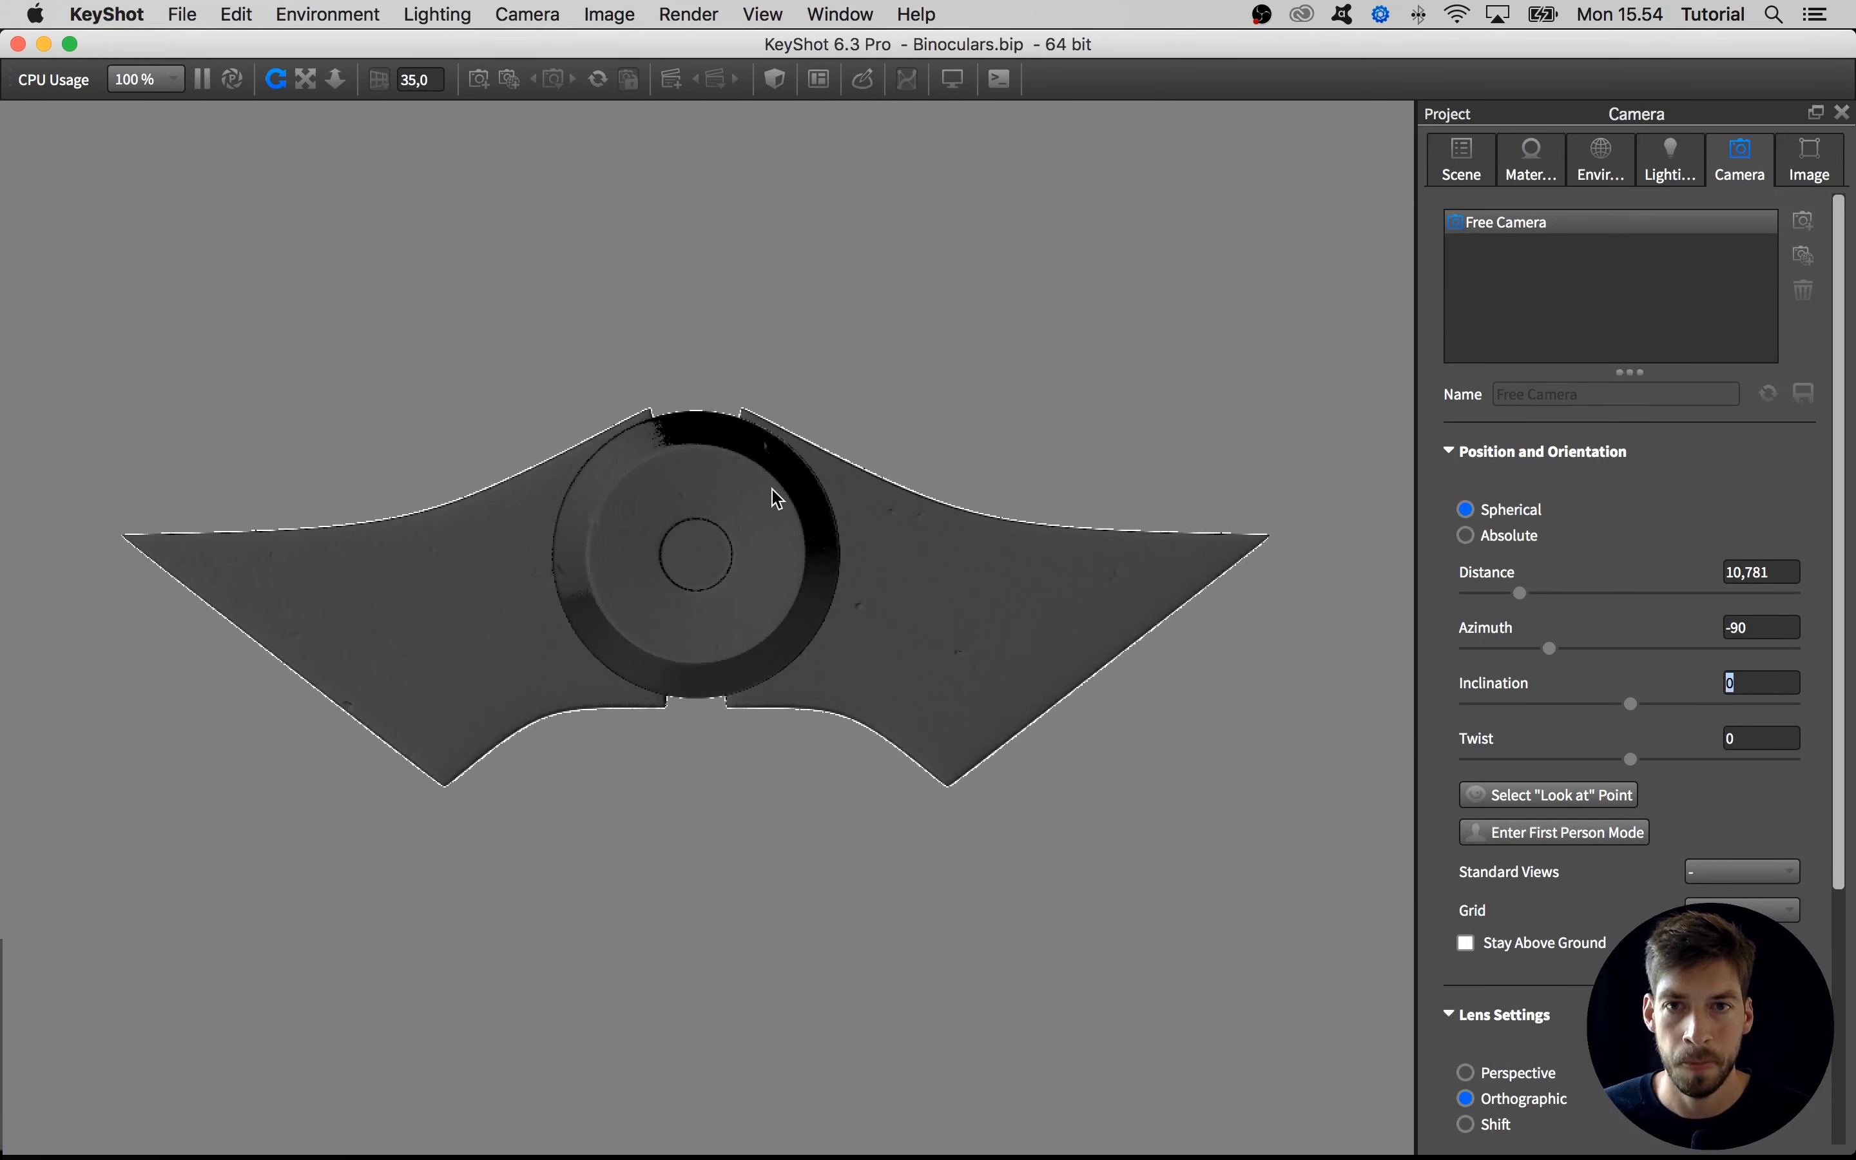
Open the labels of the hinge bridge's Default #5 material, check the existing ones and leave none selected
double_click(776, 503)
click(1767, 410)
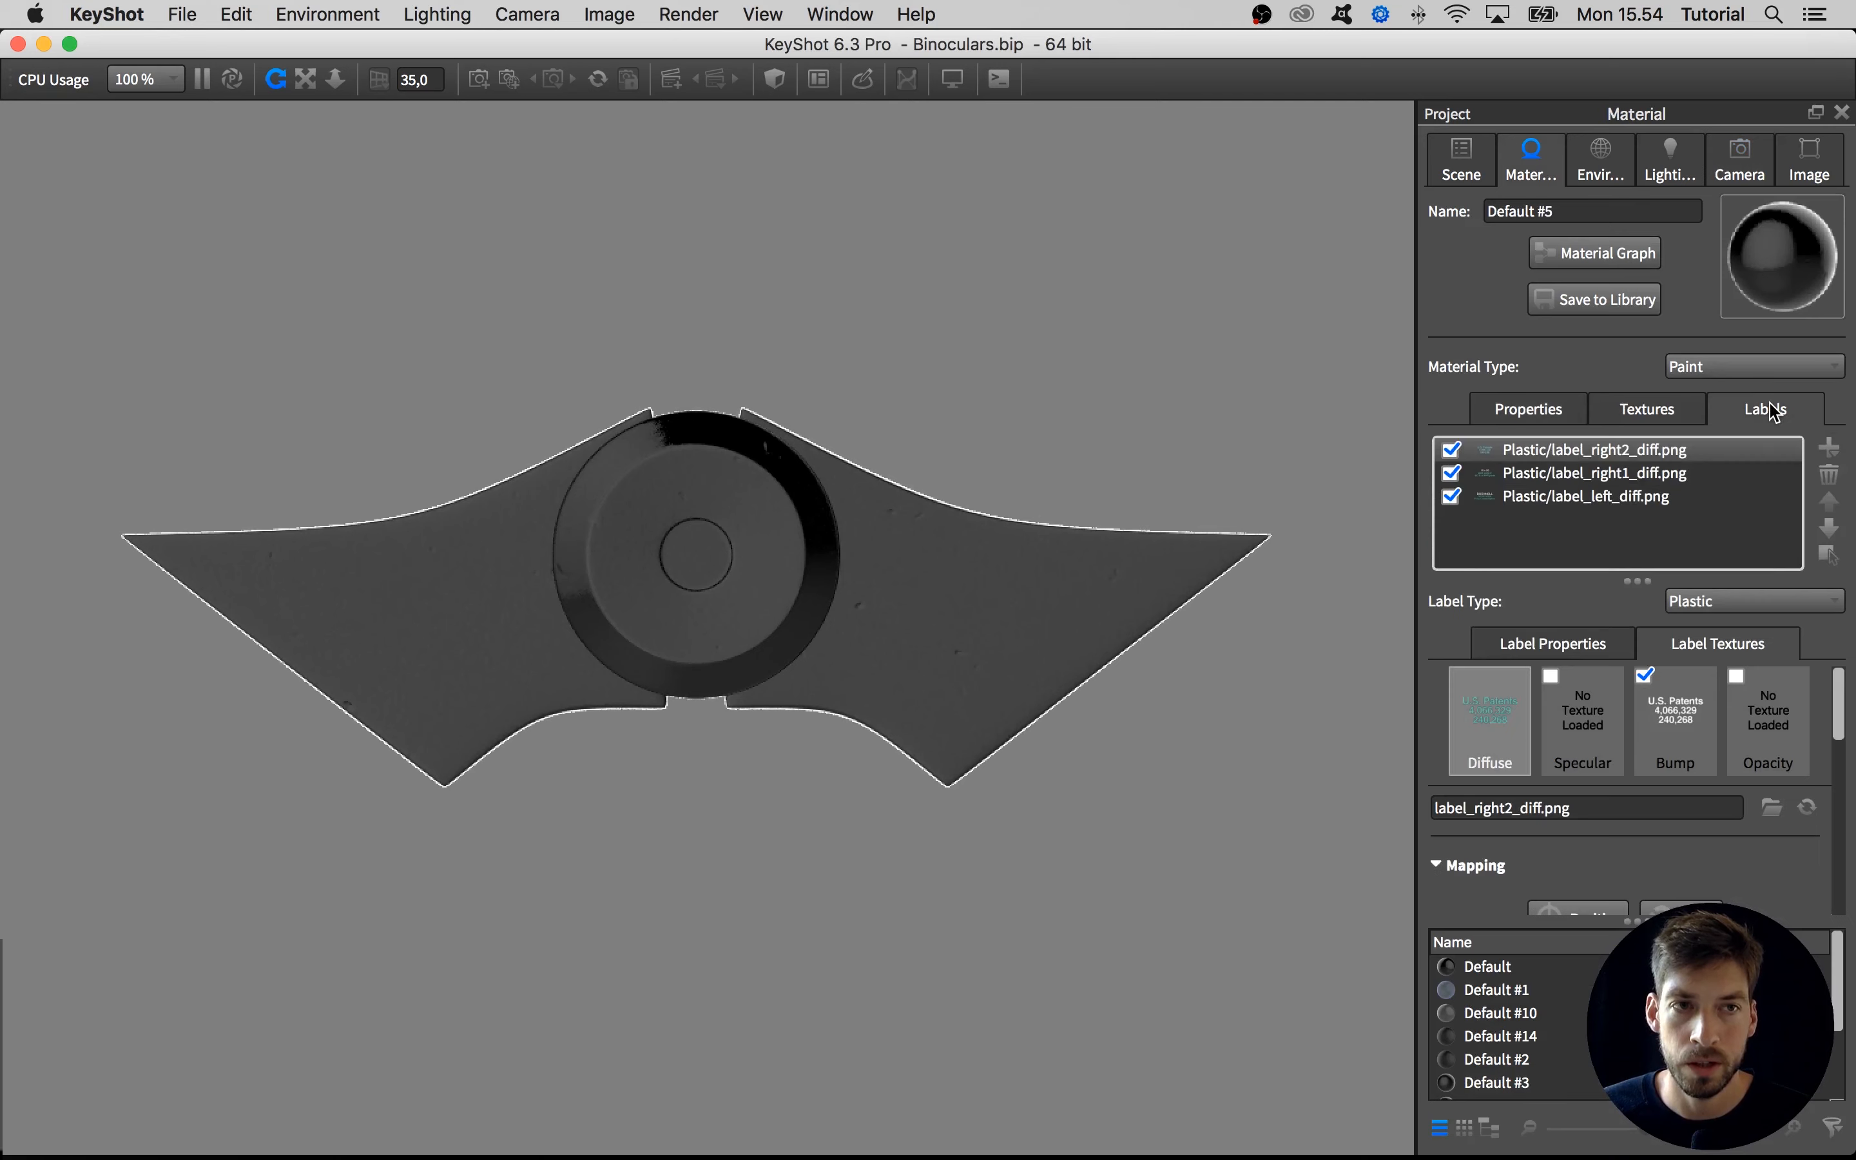
click(1828, 451)
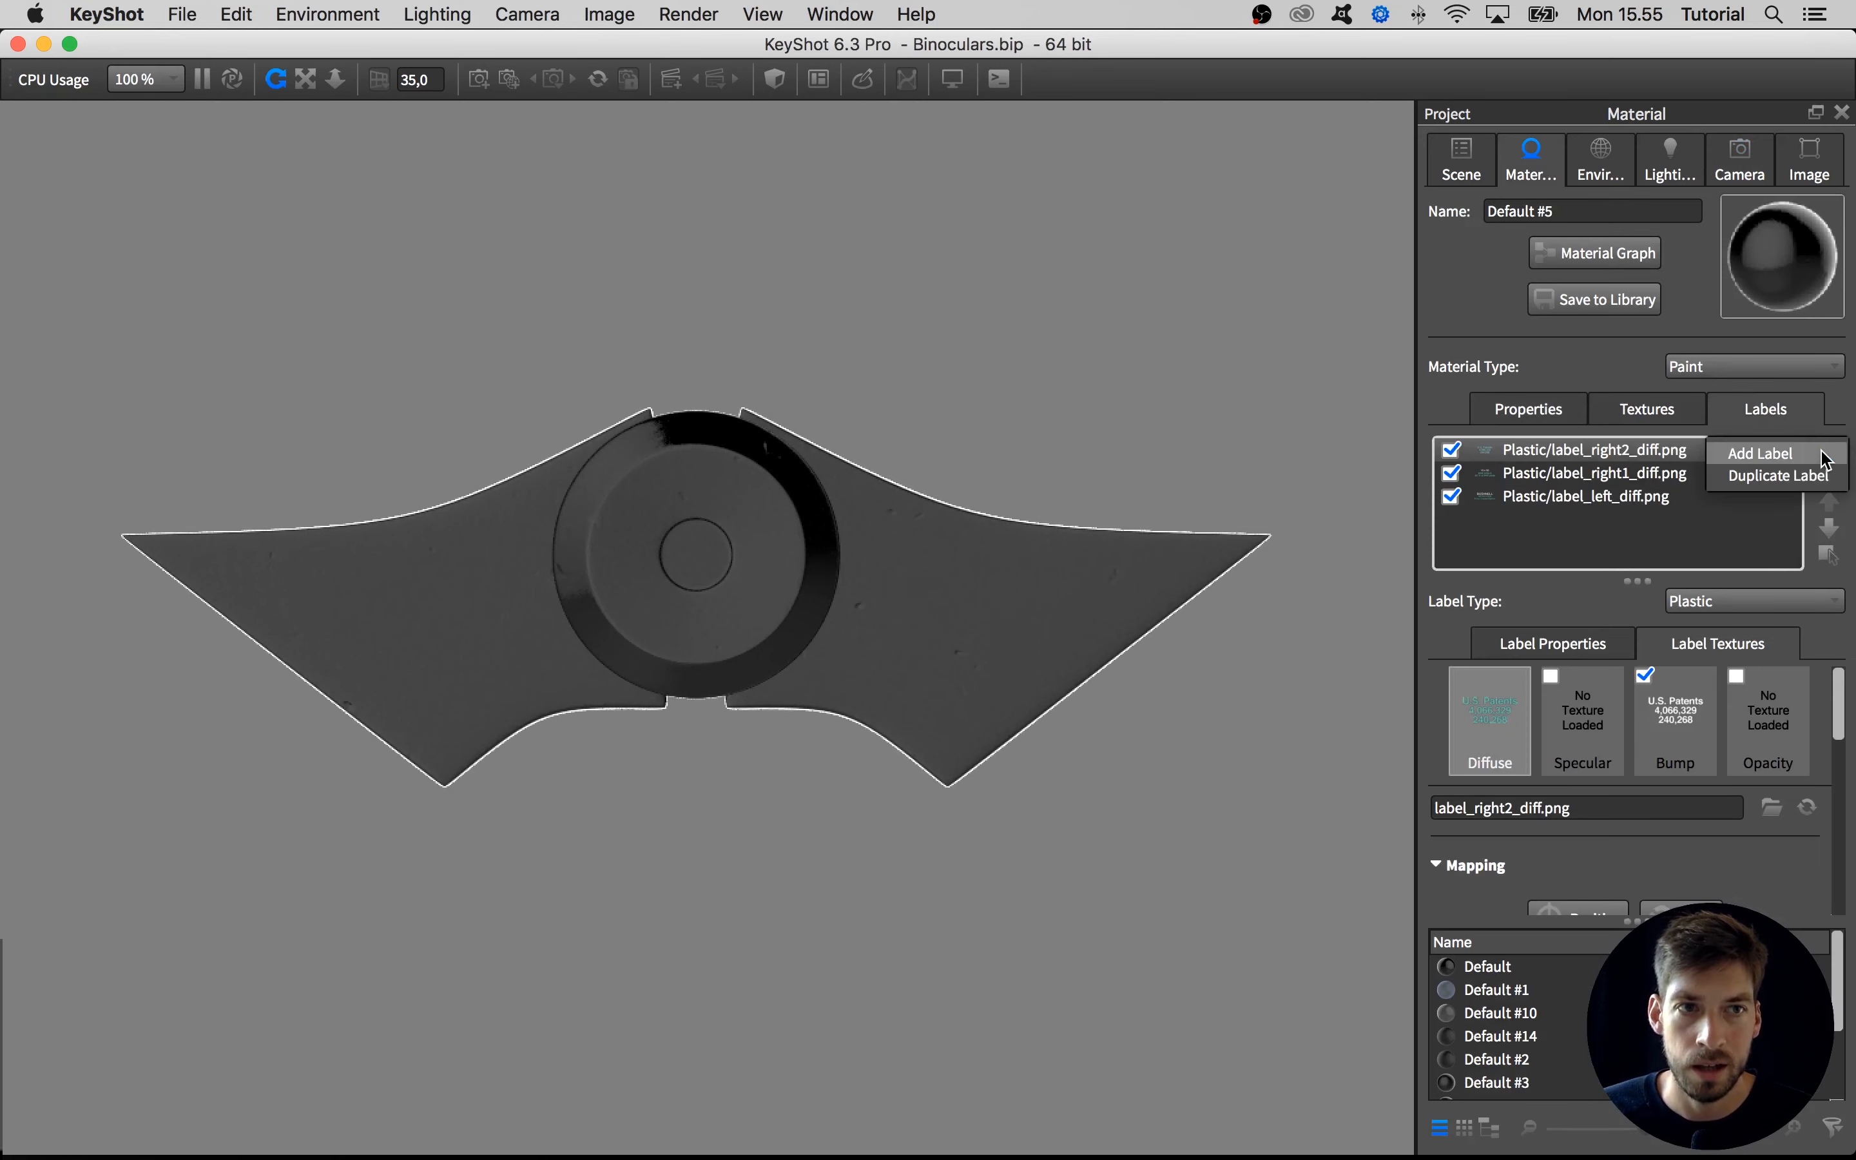
click(1724, 529)
click(1590, 458)
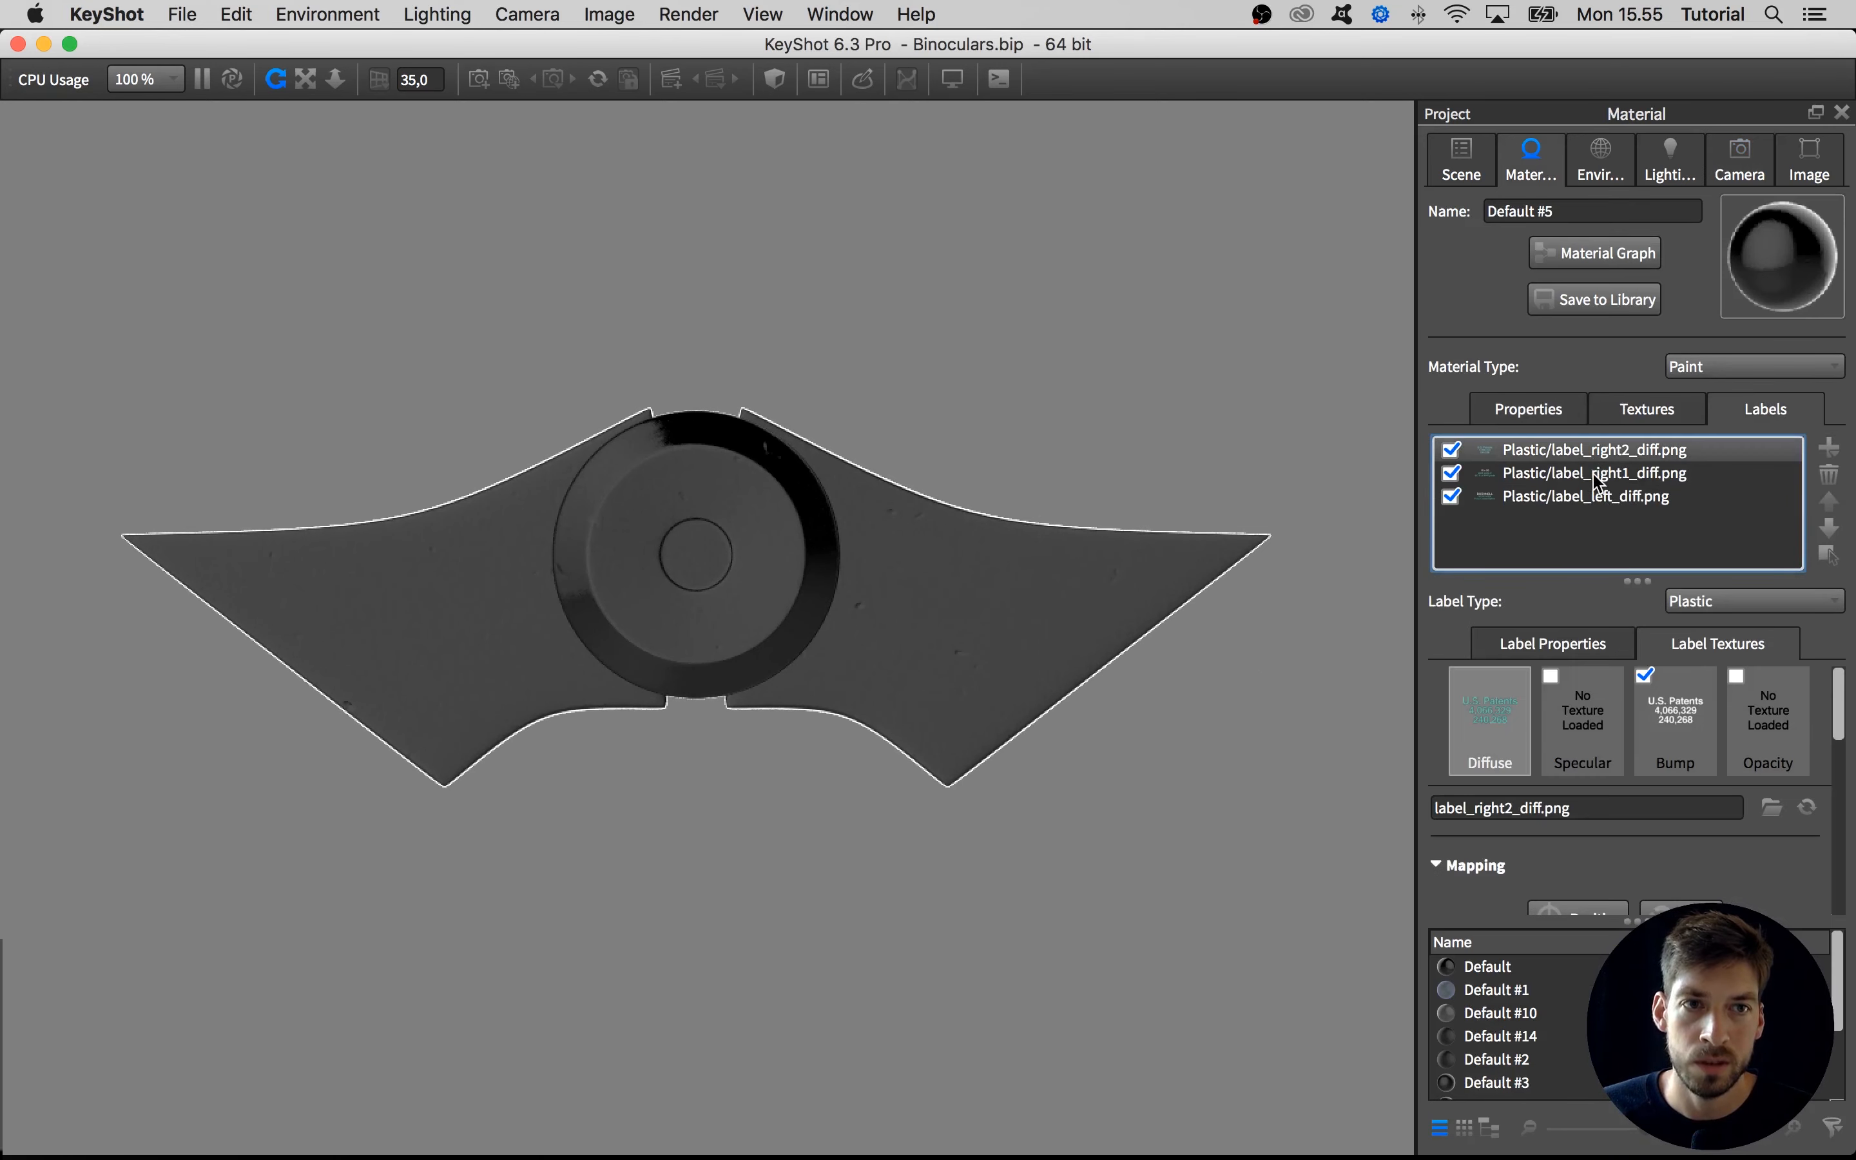
click(1593, 479)
click(1595, 493)
click(1595, 480)
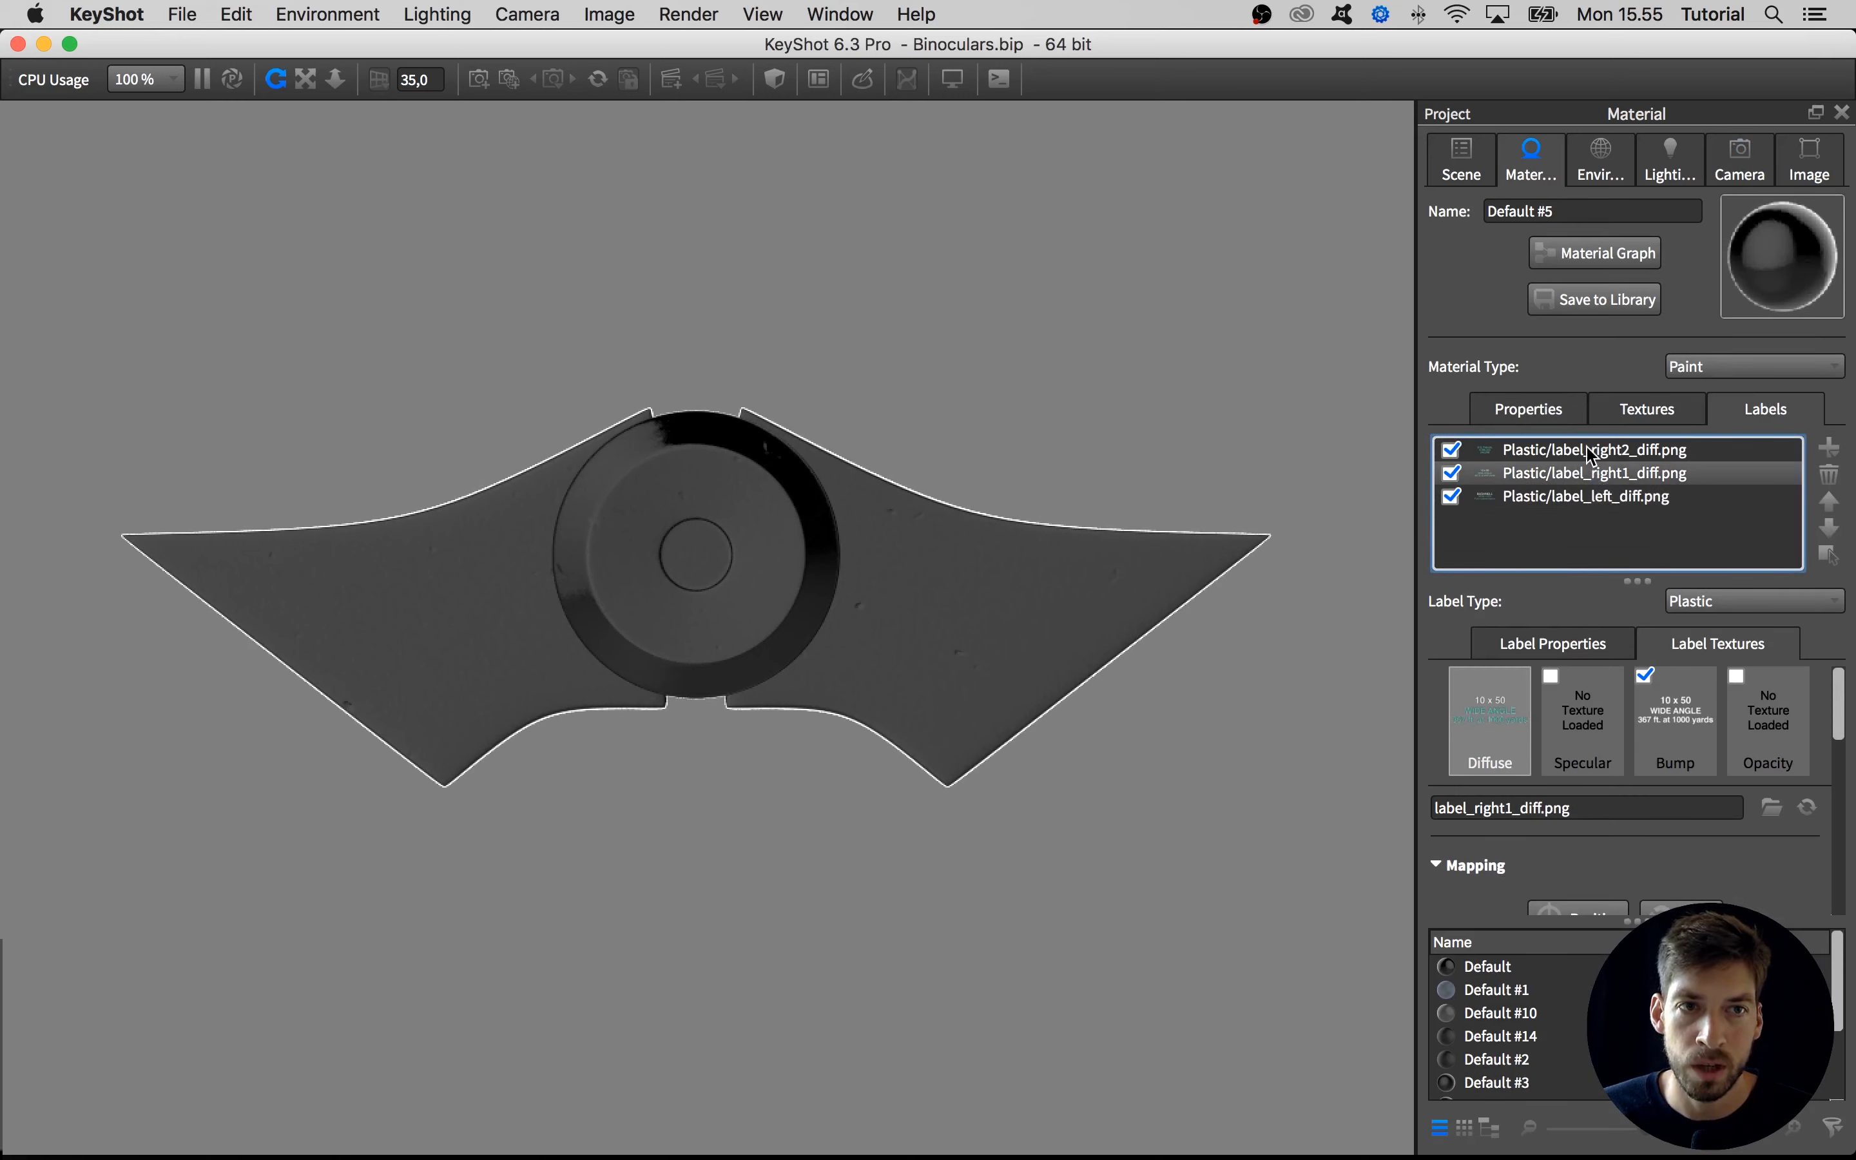
click(1591, 452)
click(1592, 520)
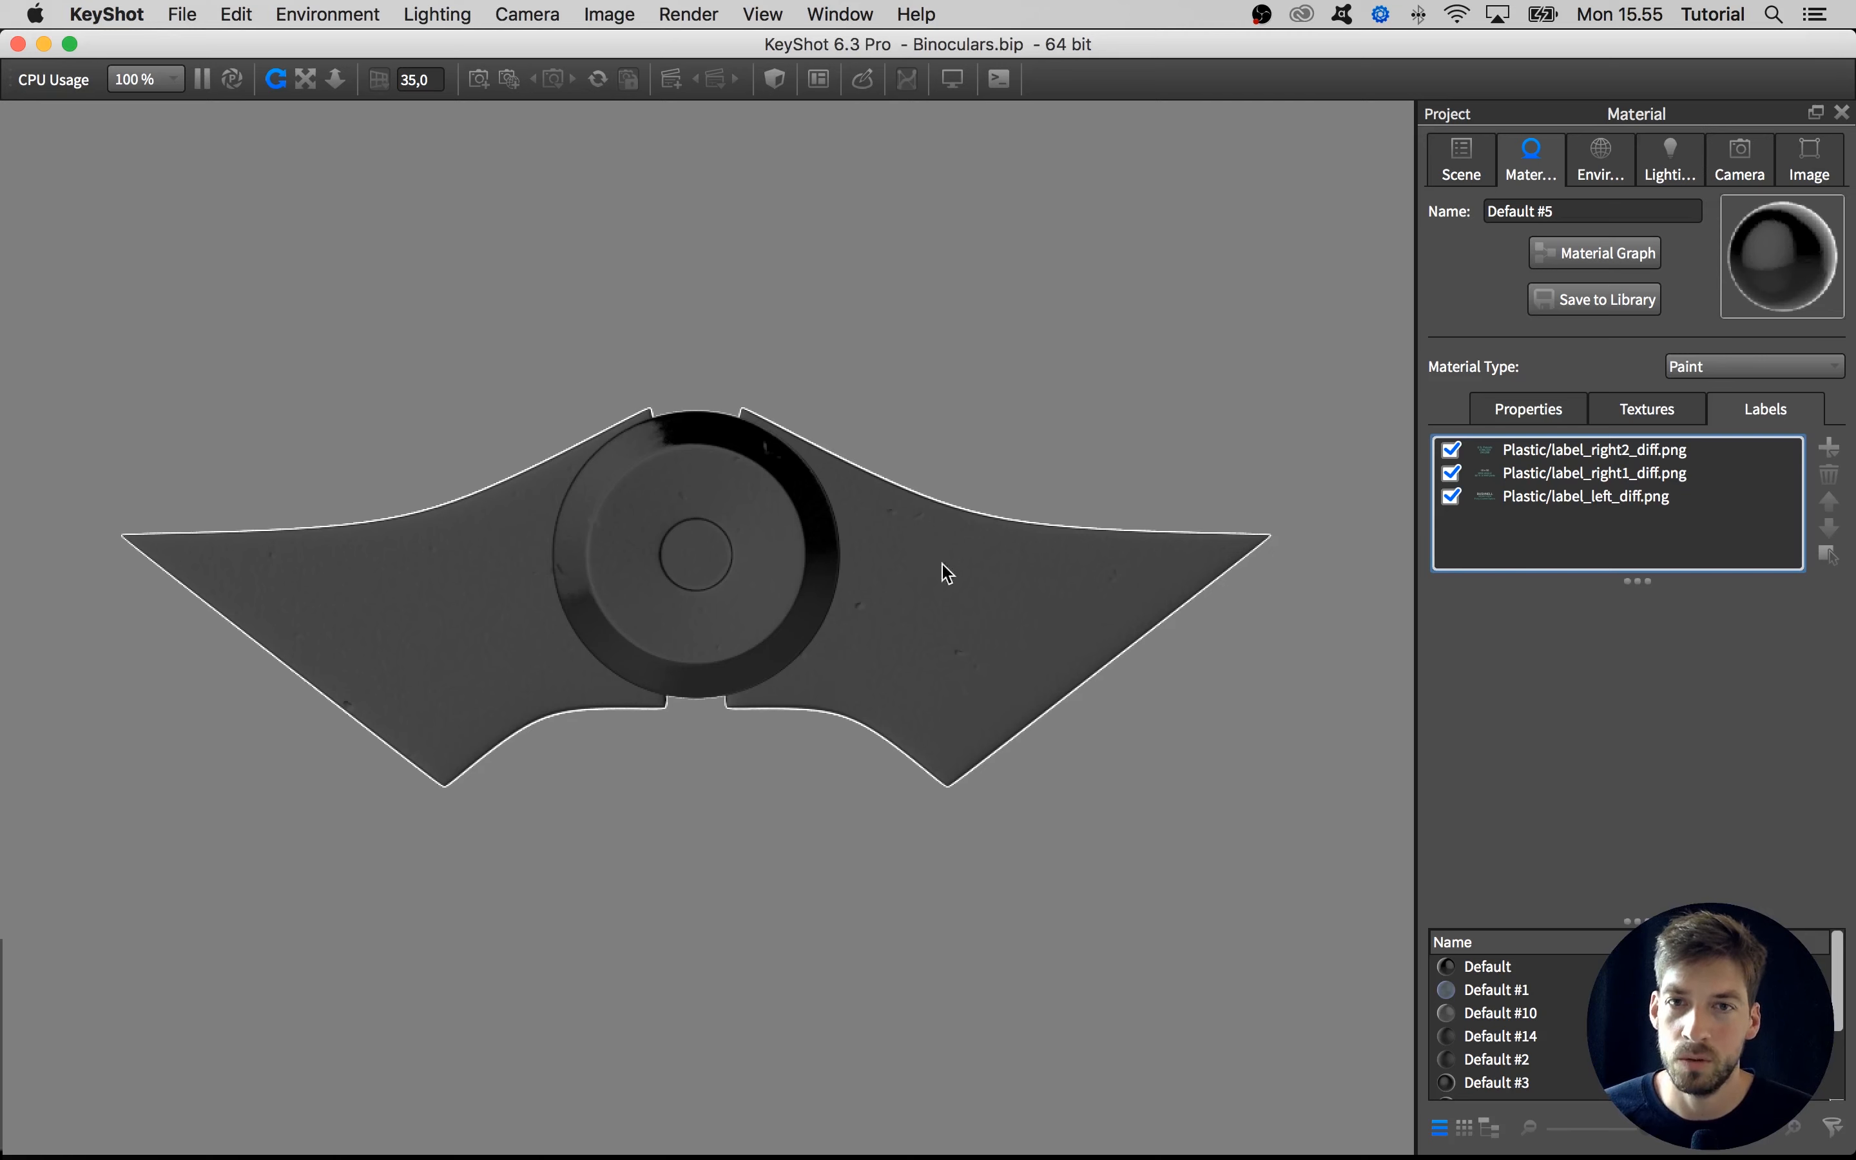
Add Label_bottom2_diff.png as a new label on the hinge bridge
click(1819, 453)
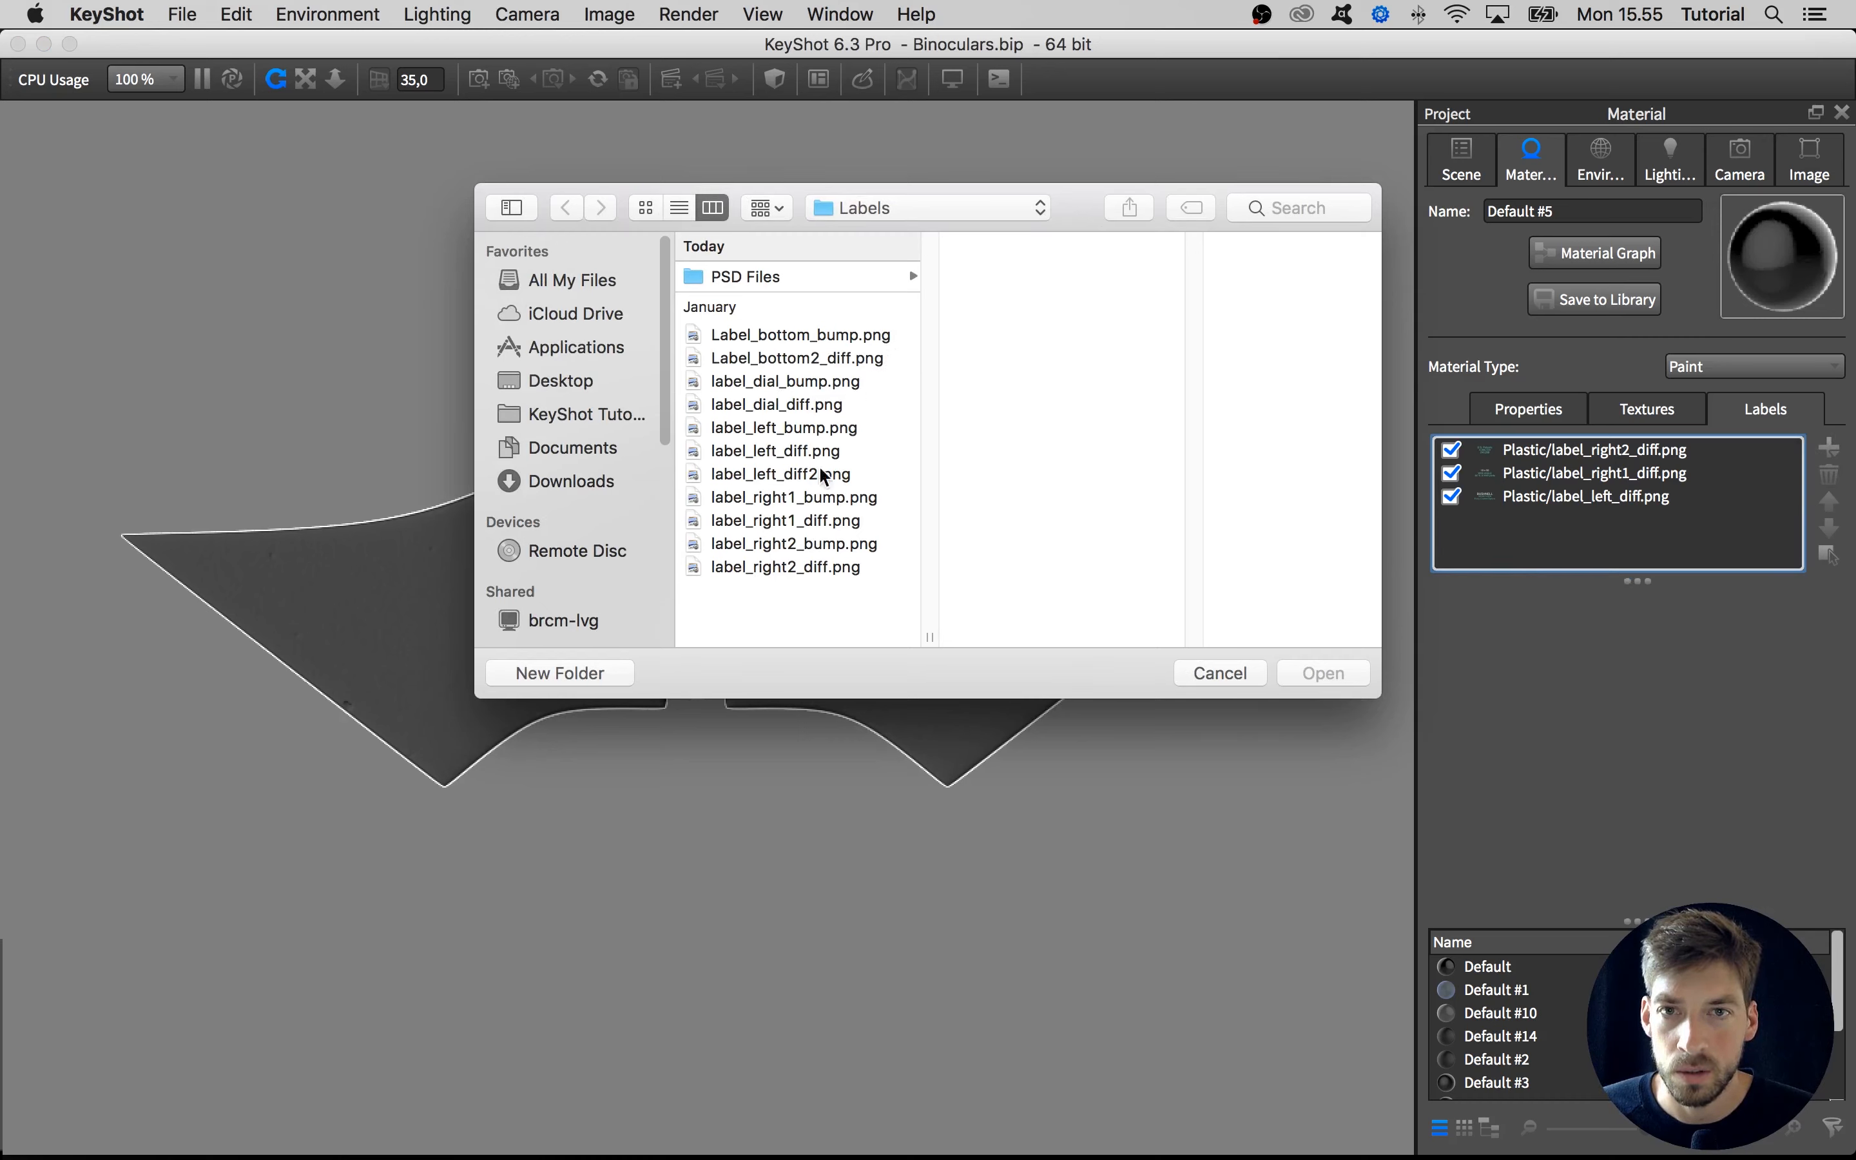
click(798, 428)
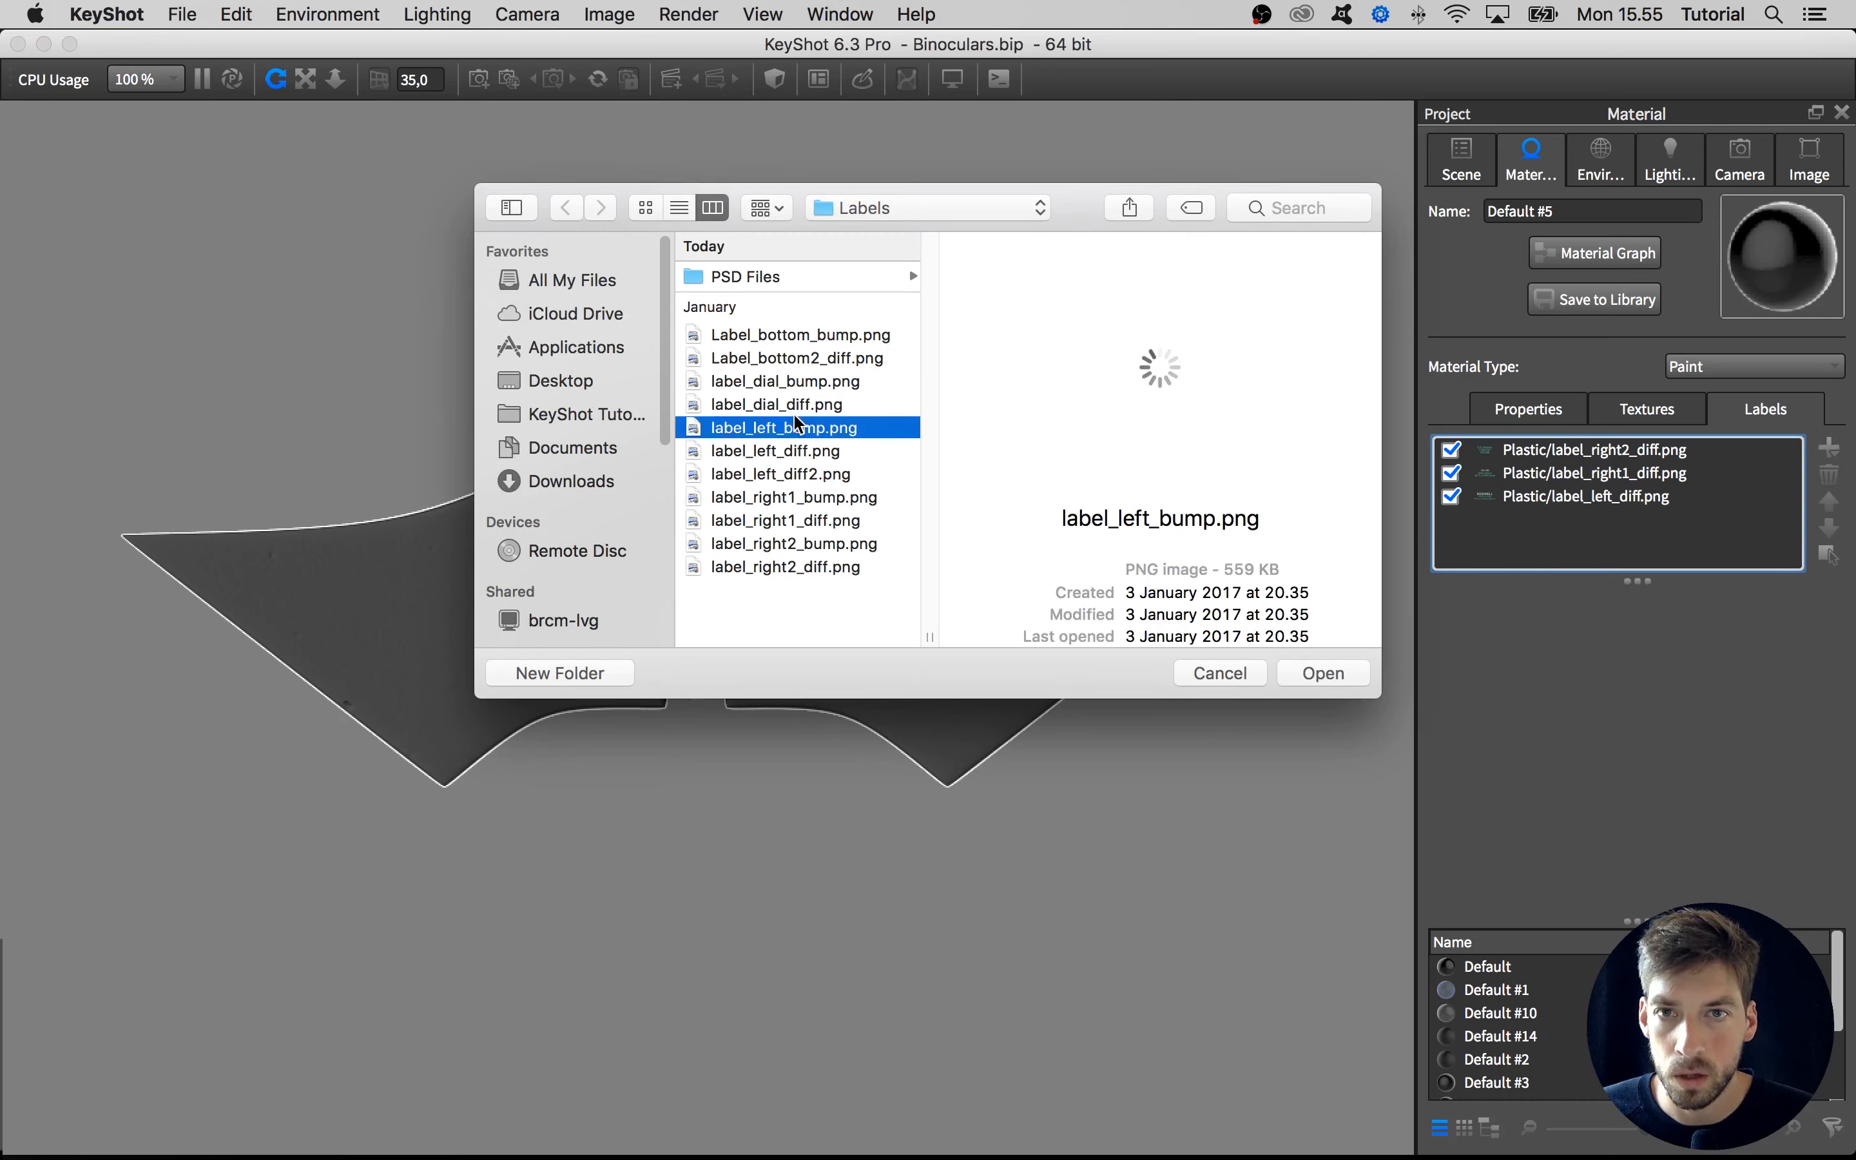
click(775, 361)
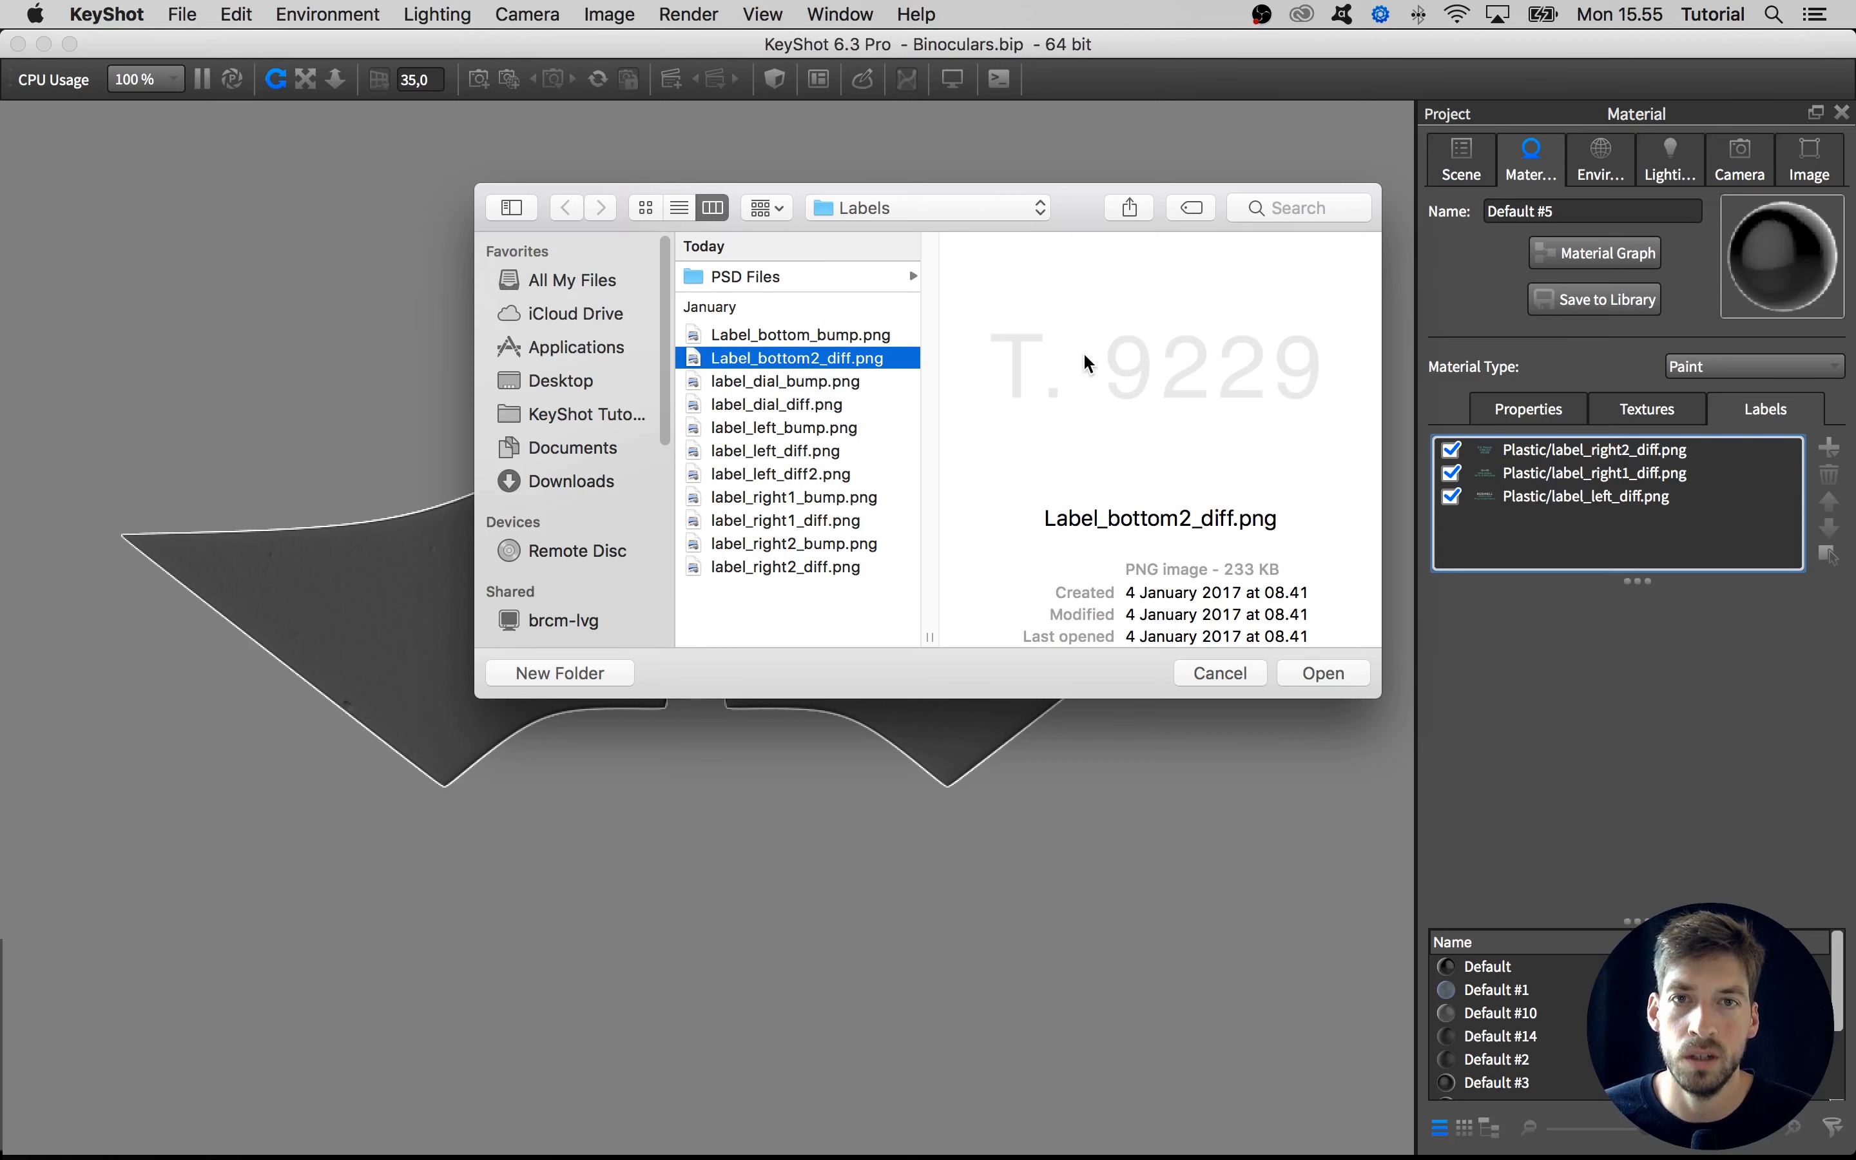
click(1320, 673)
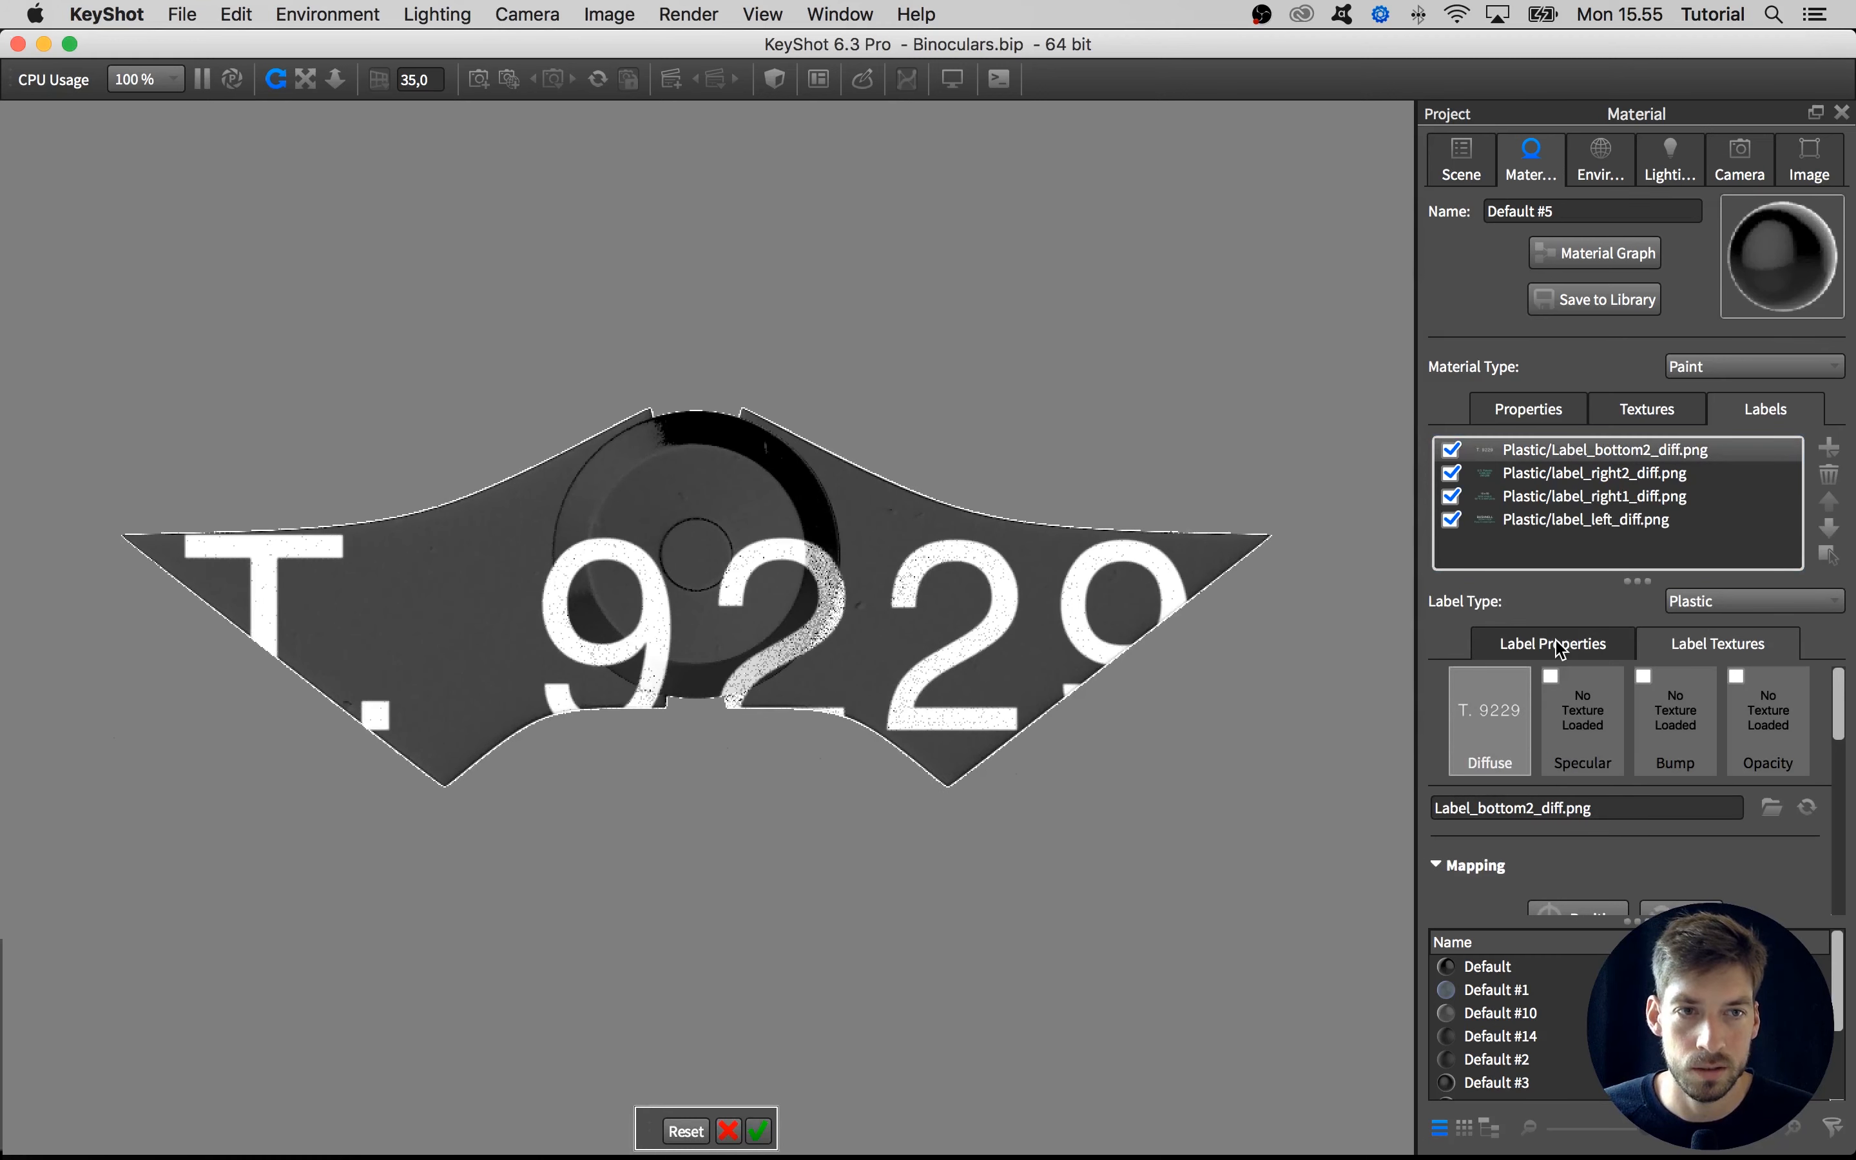
Scale the bottom label to 0,174, place it across the lower part of the round disc, and accept the mapping
scroll(1768, 844, down, 5)
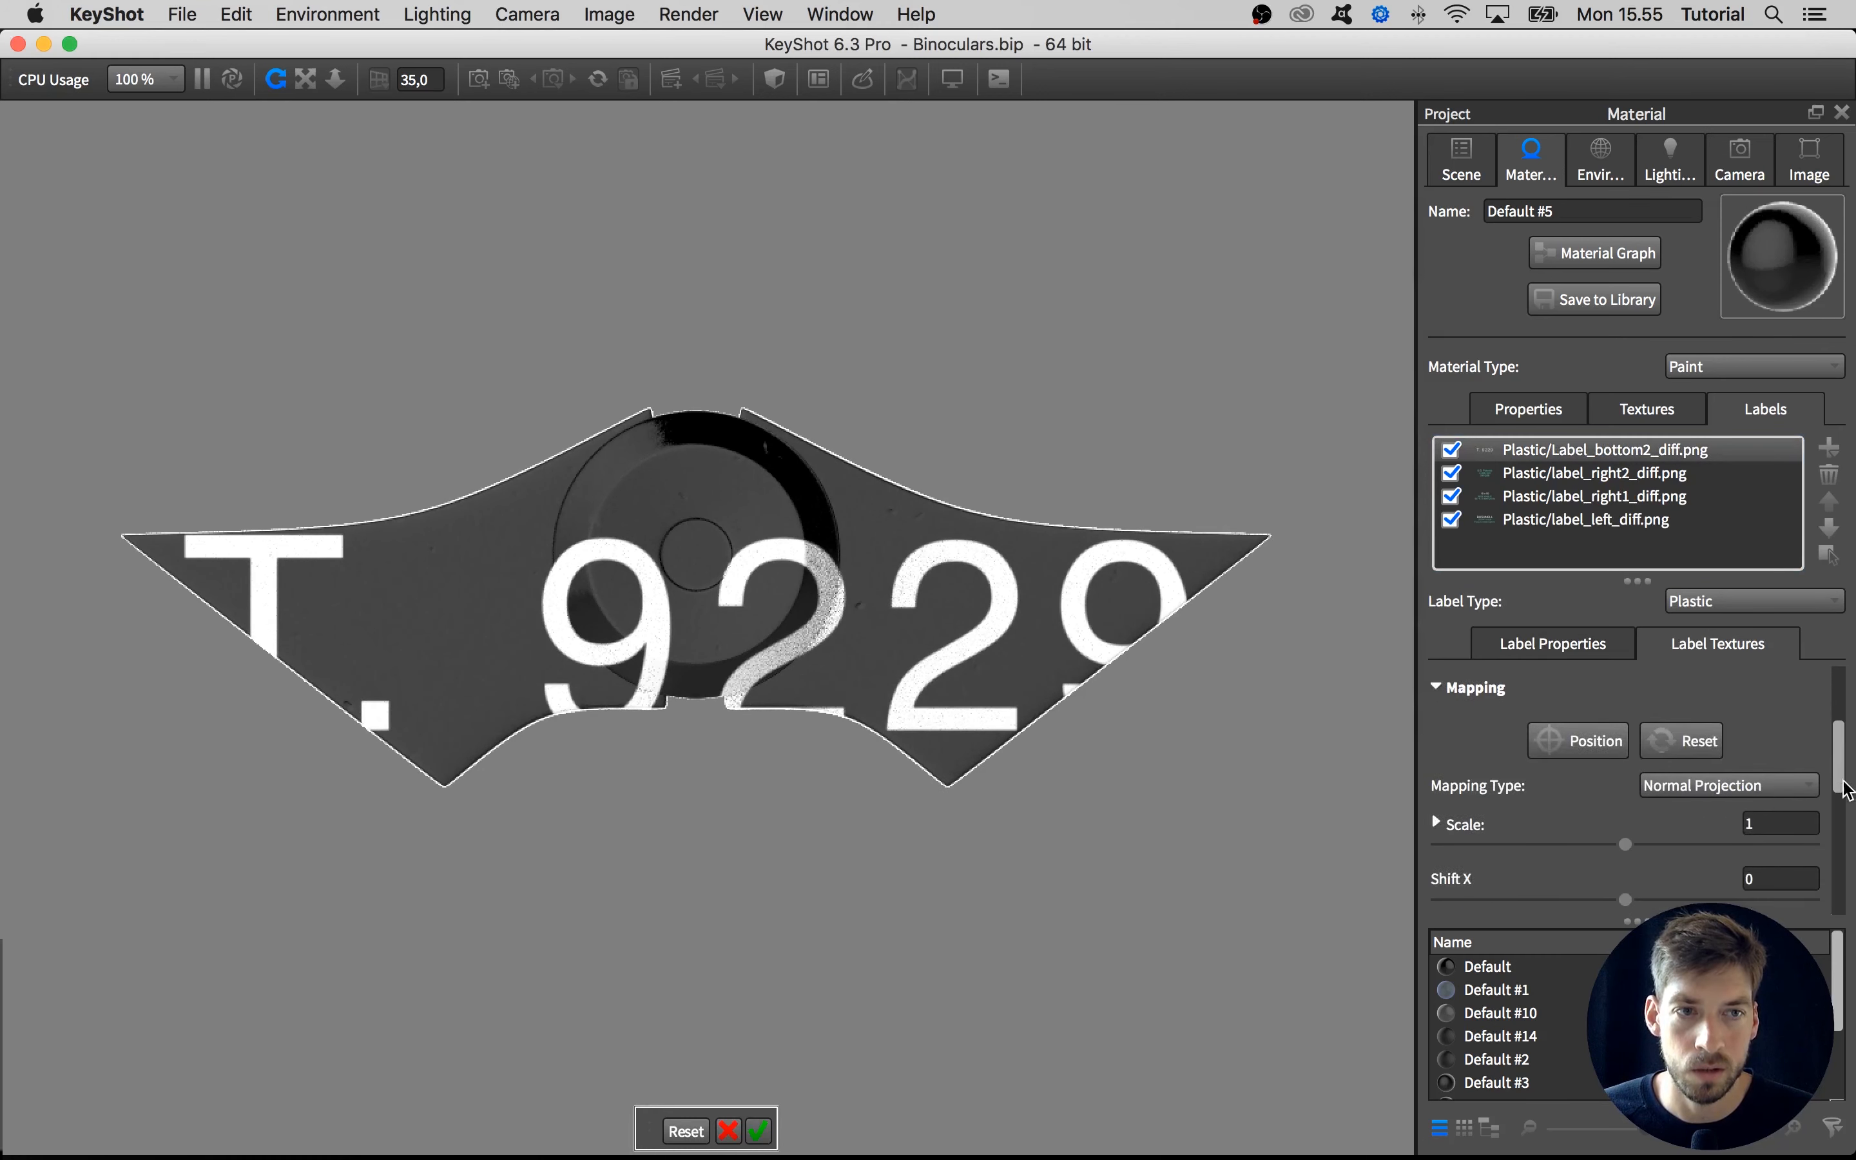
drag(1635, 758, 1477, 756)
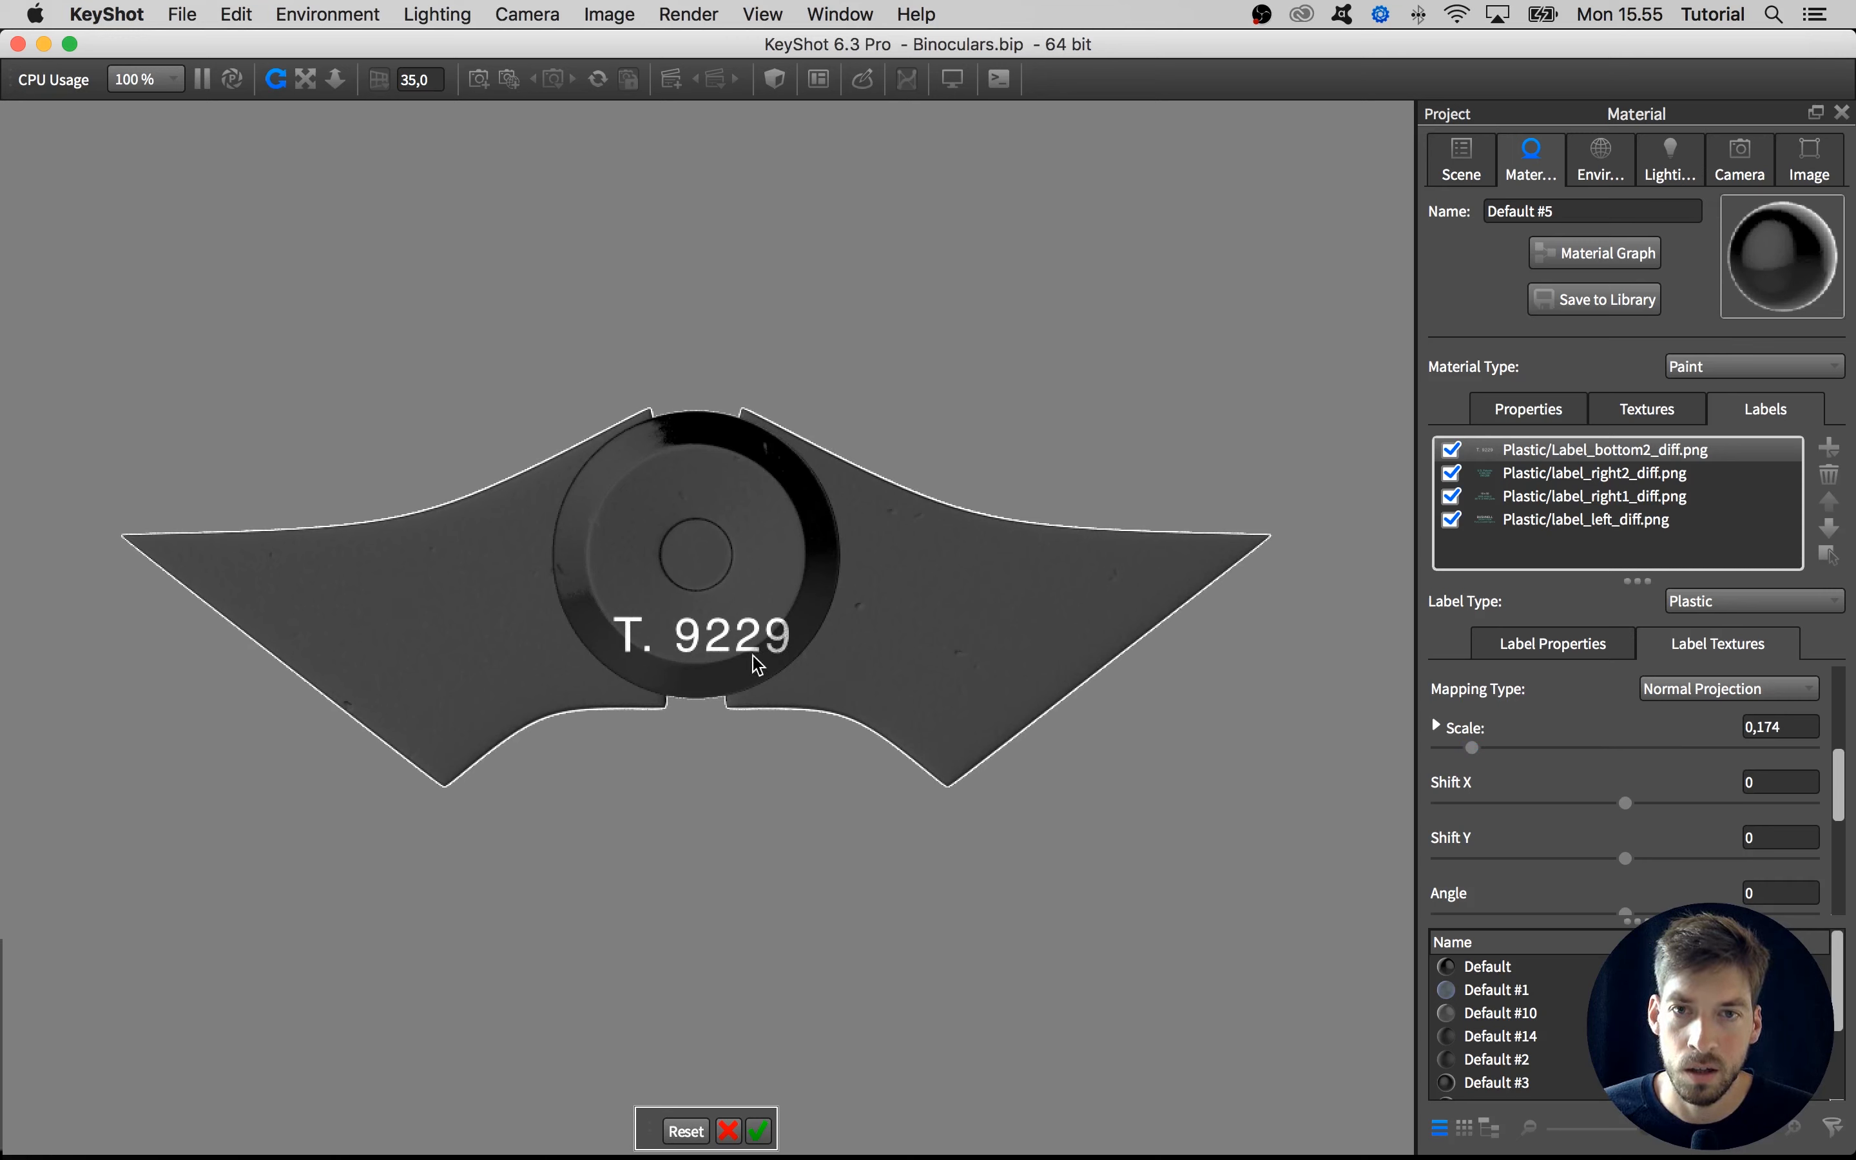
click(759, 1132)
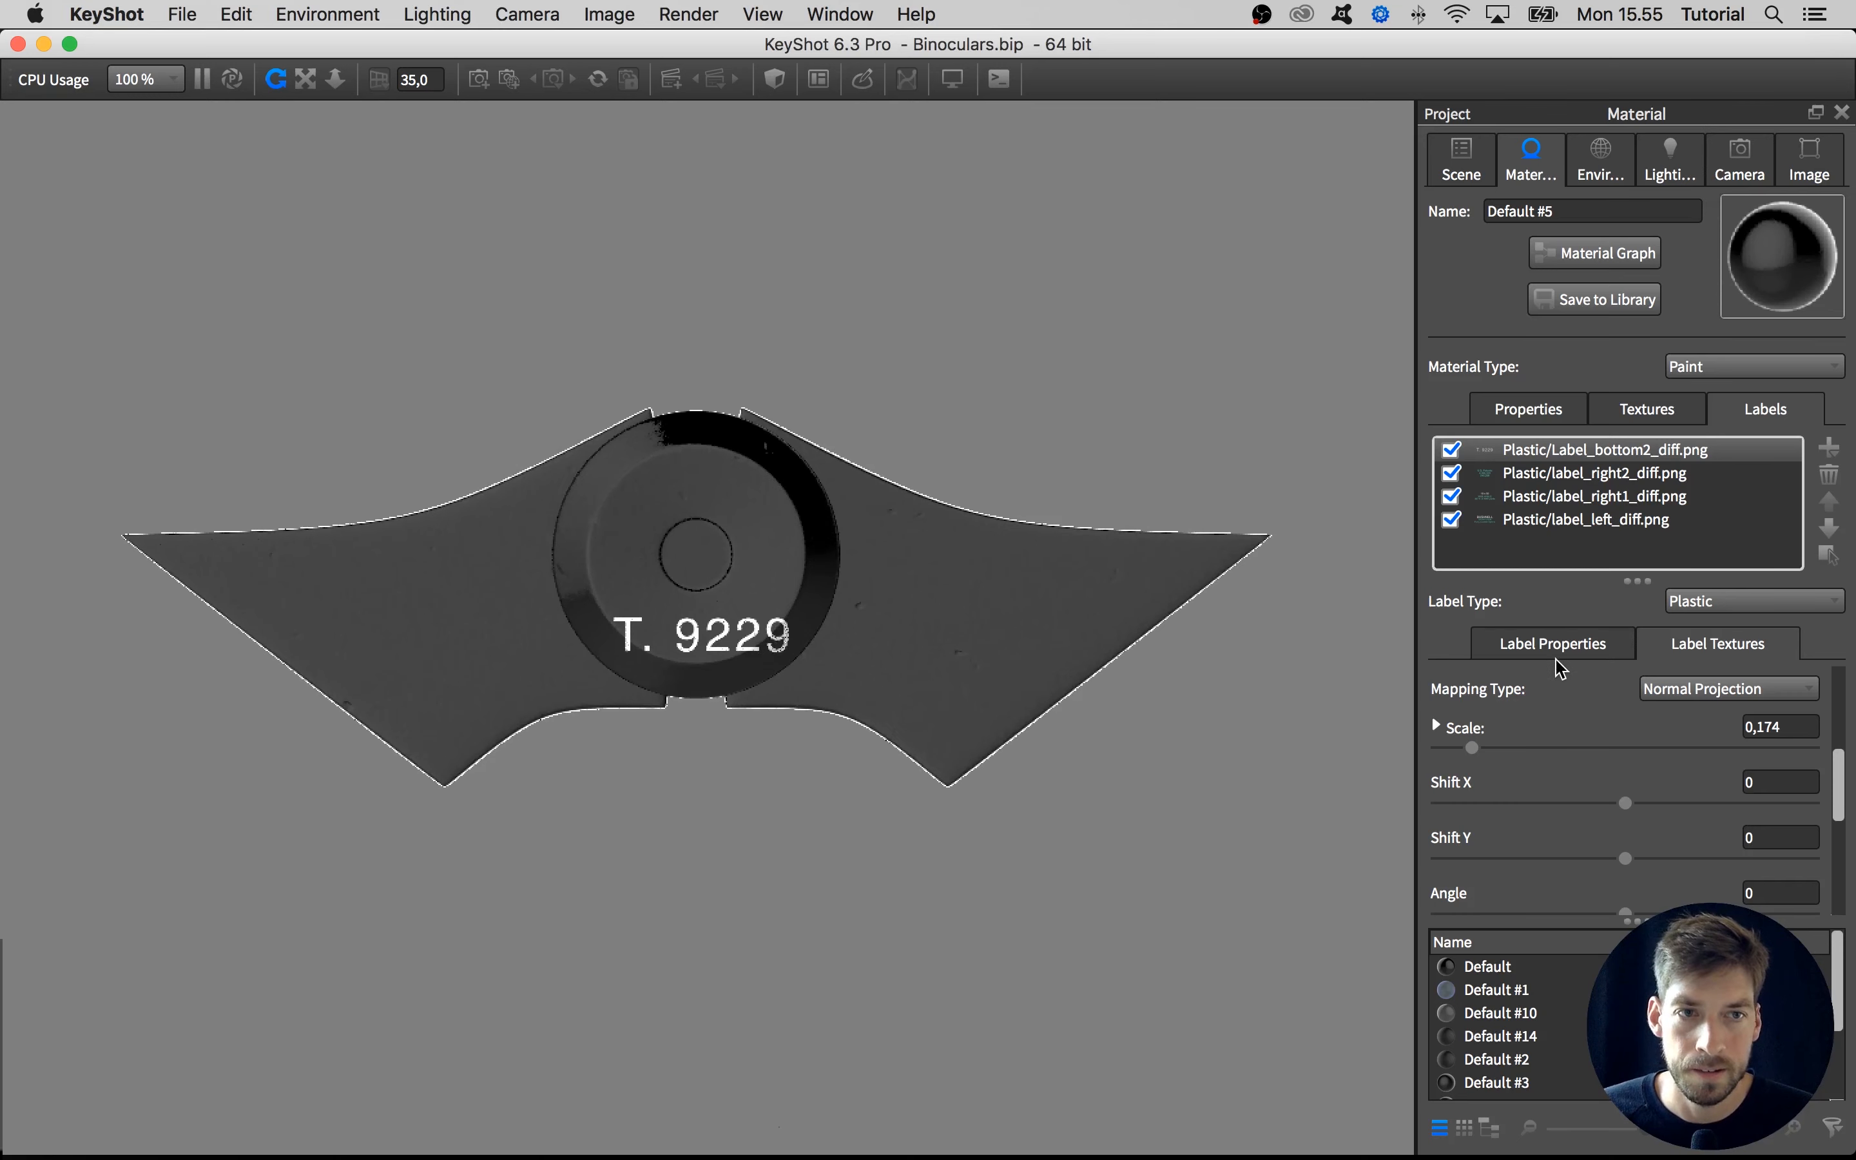
Copy the bottom label's diffuse texture into its bump texture and examine the lettering up close
scroll(1828, 782, up, 5)
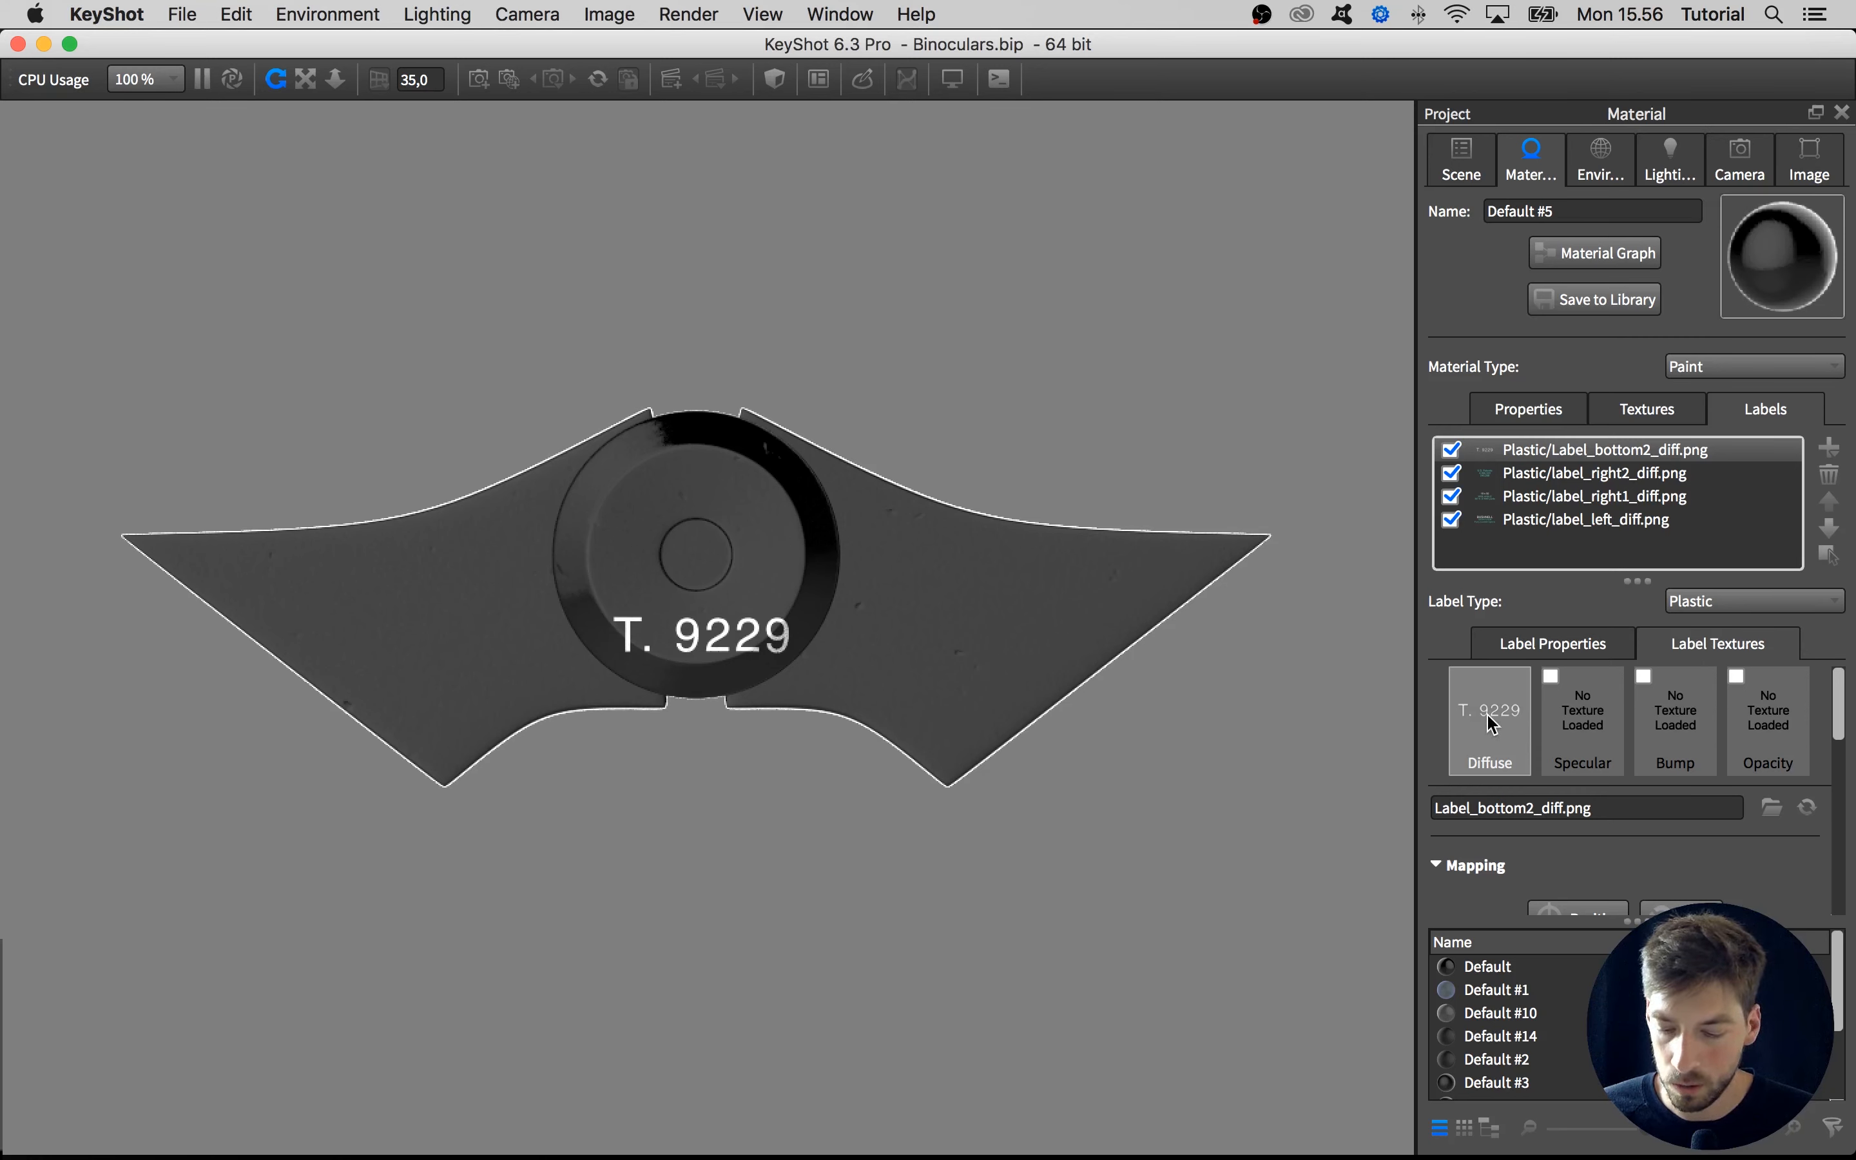
drag(1496, 721, 1673, 726)
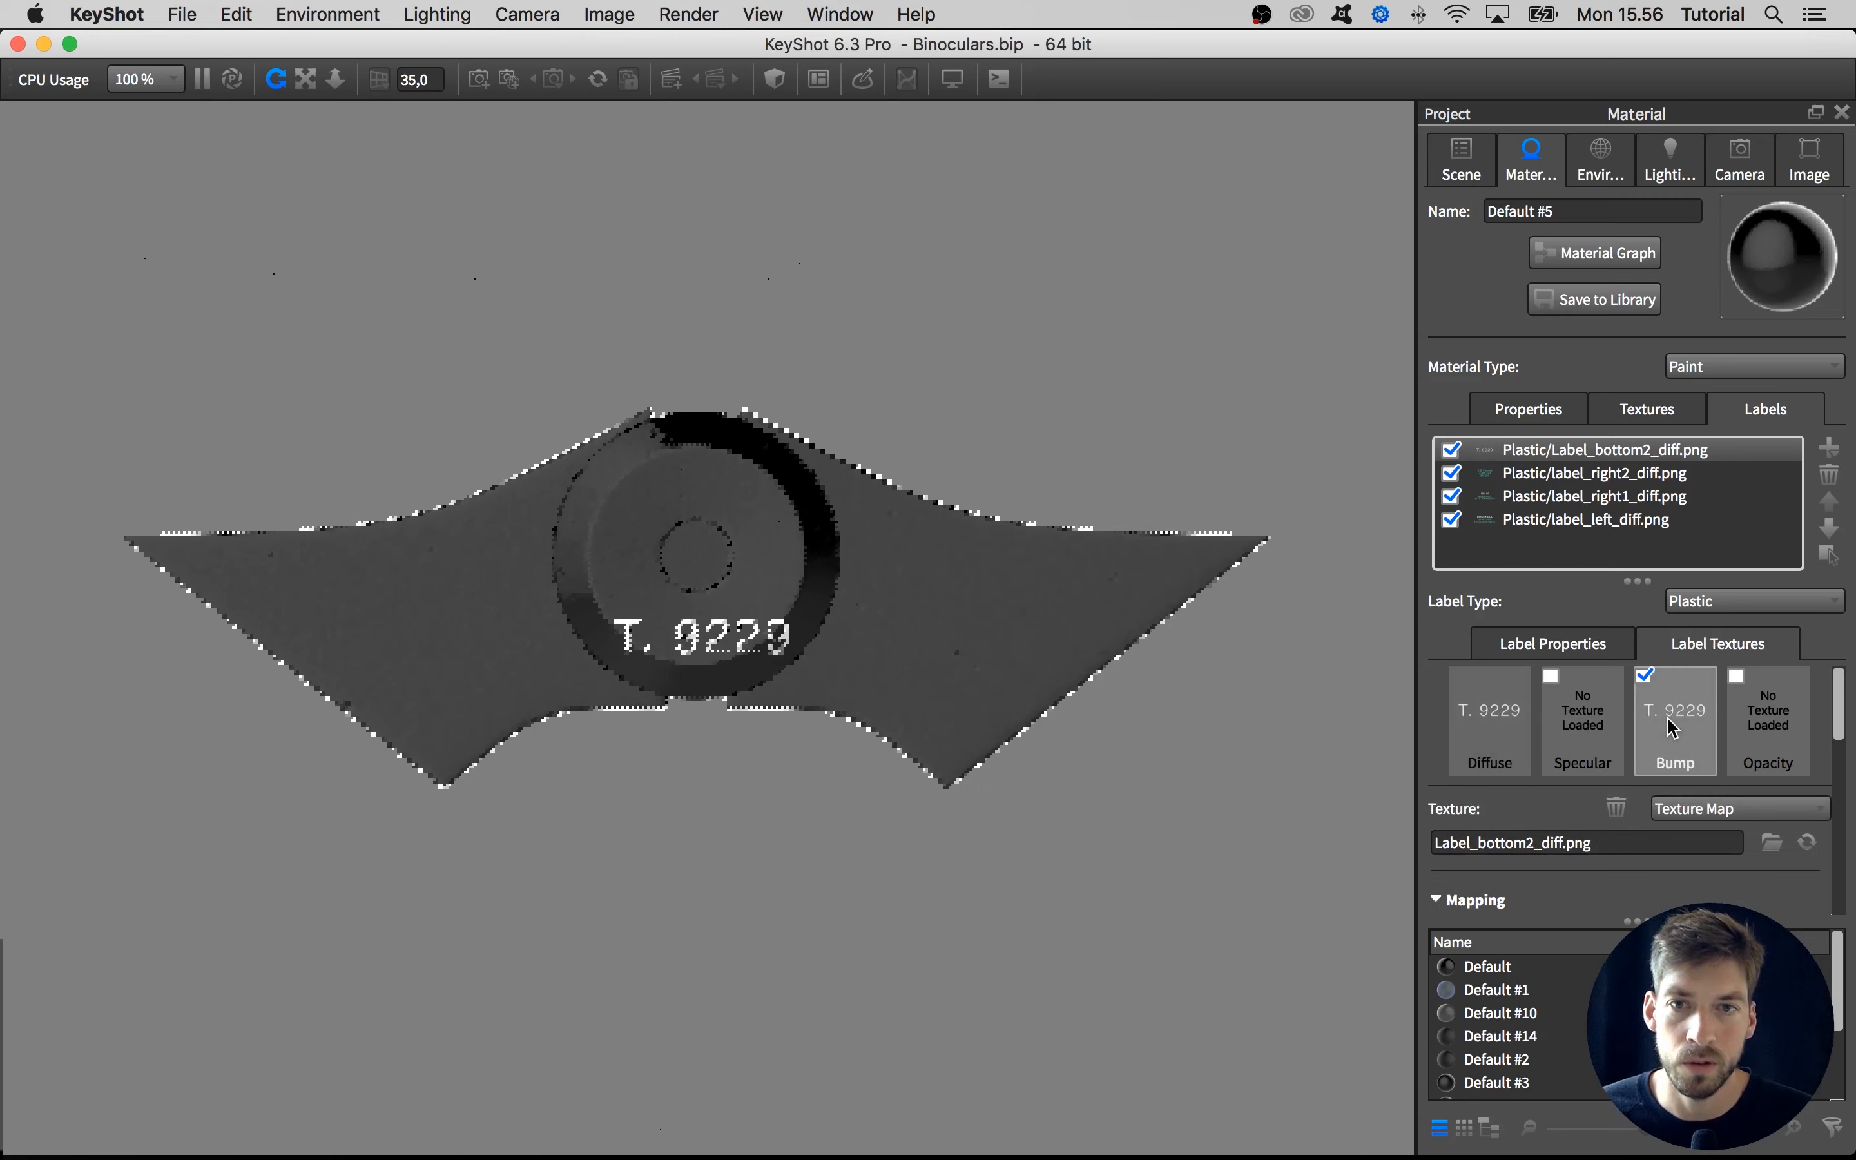
scroll(736, 643, up, 10)
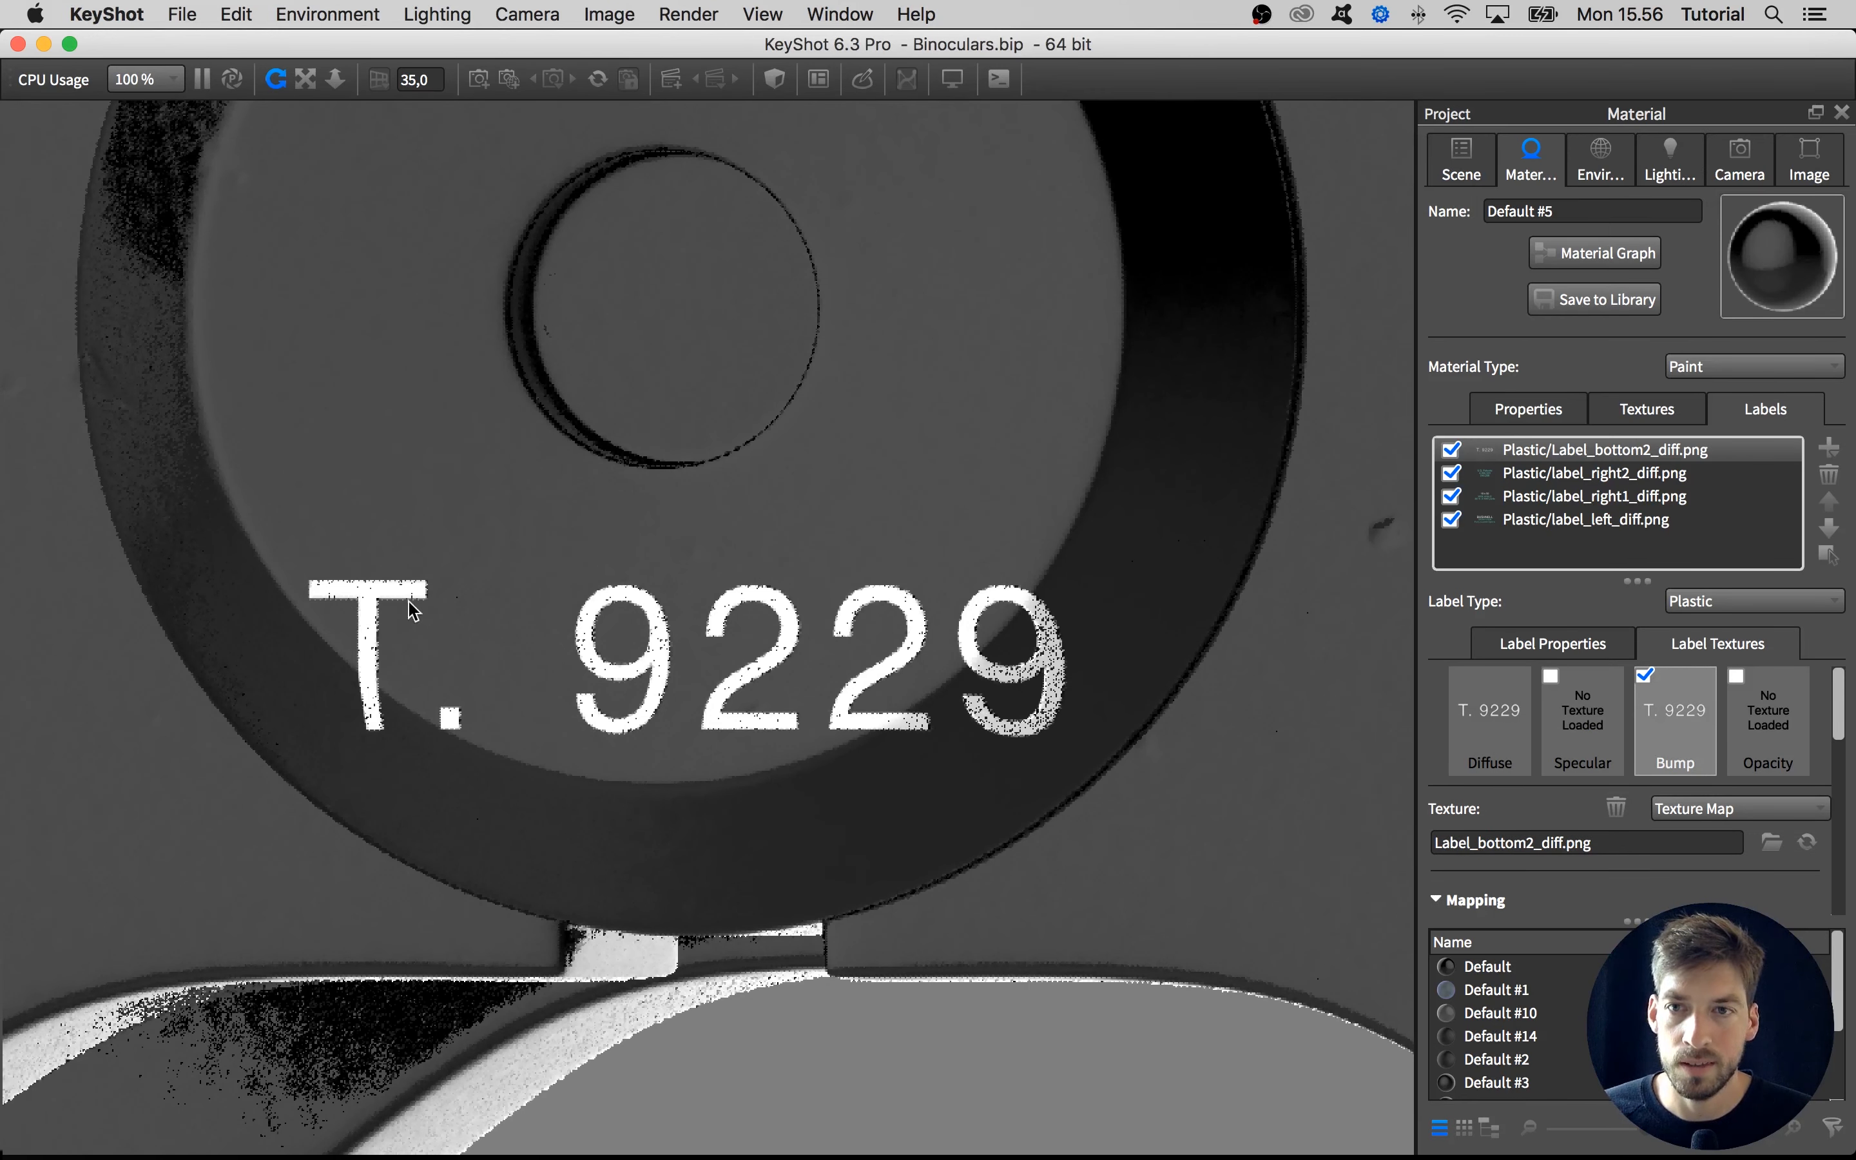
click(1679, 706)
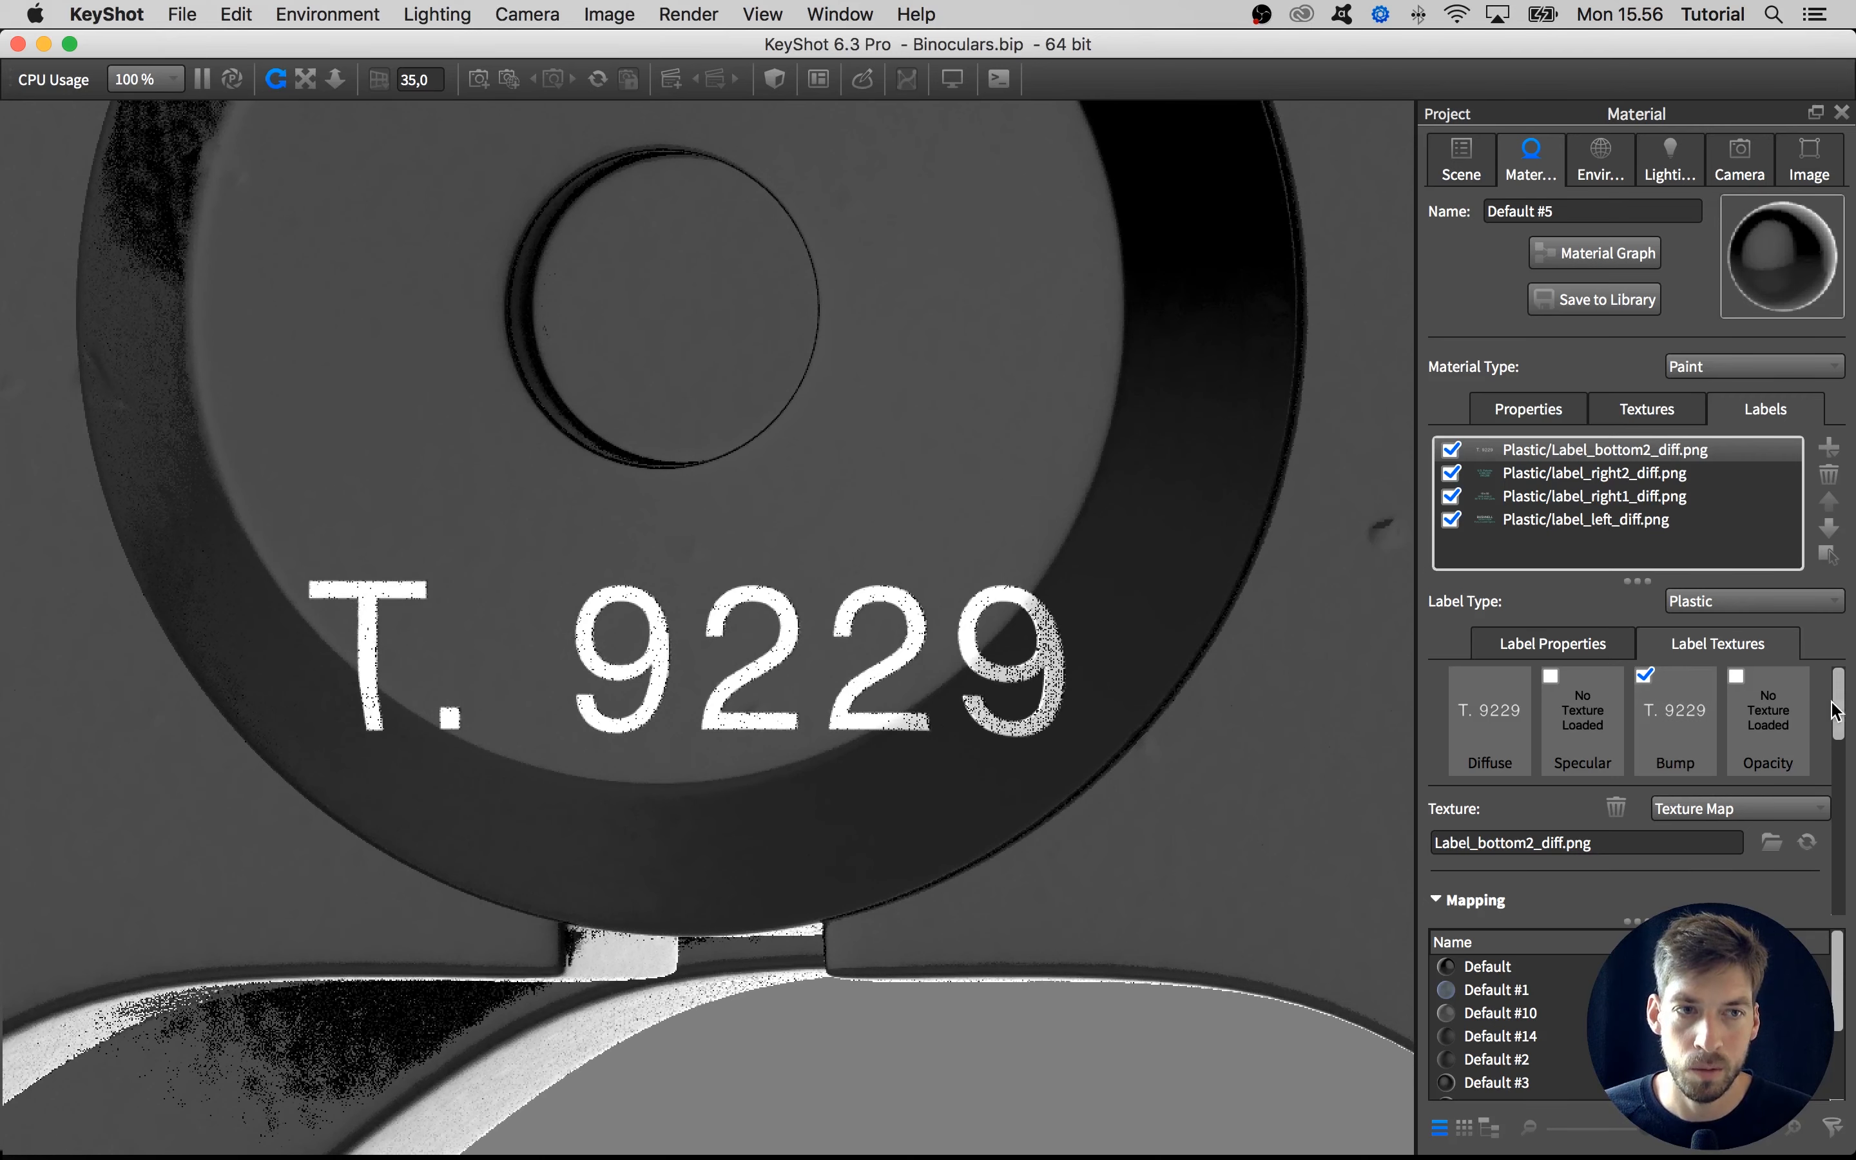
Try a different bump height on the bottom label's bump texture, and settle on -1
drag(1835, 710, 1848, 894)
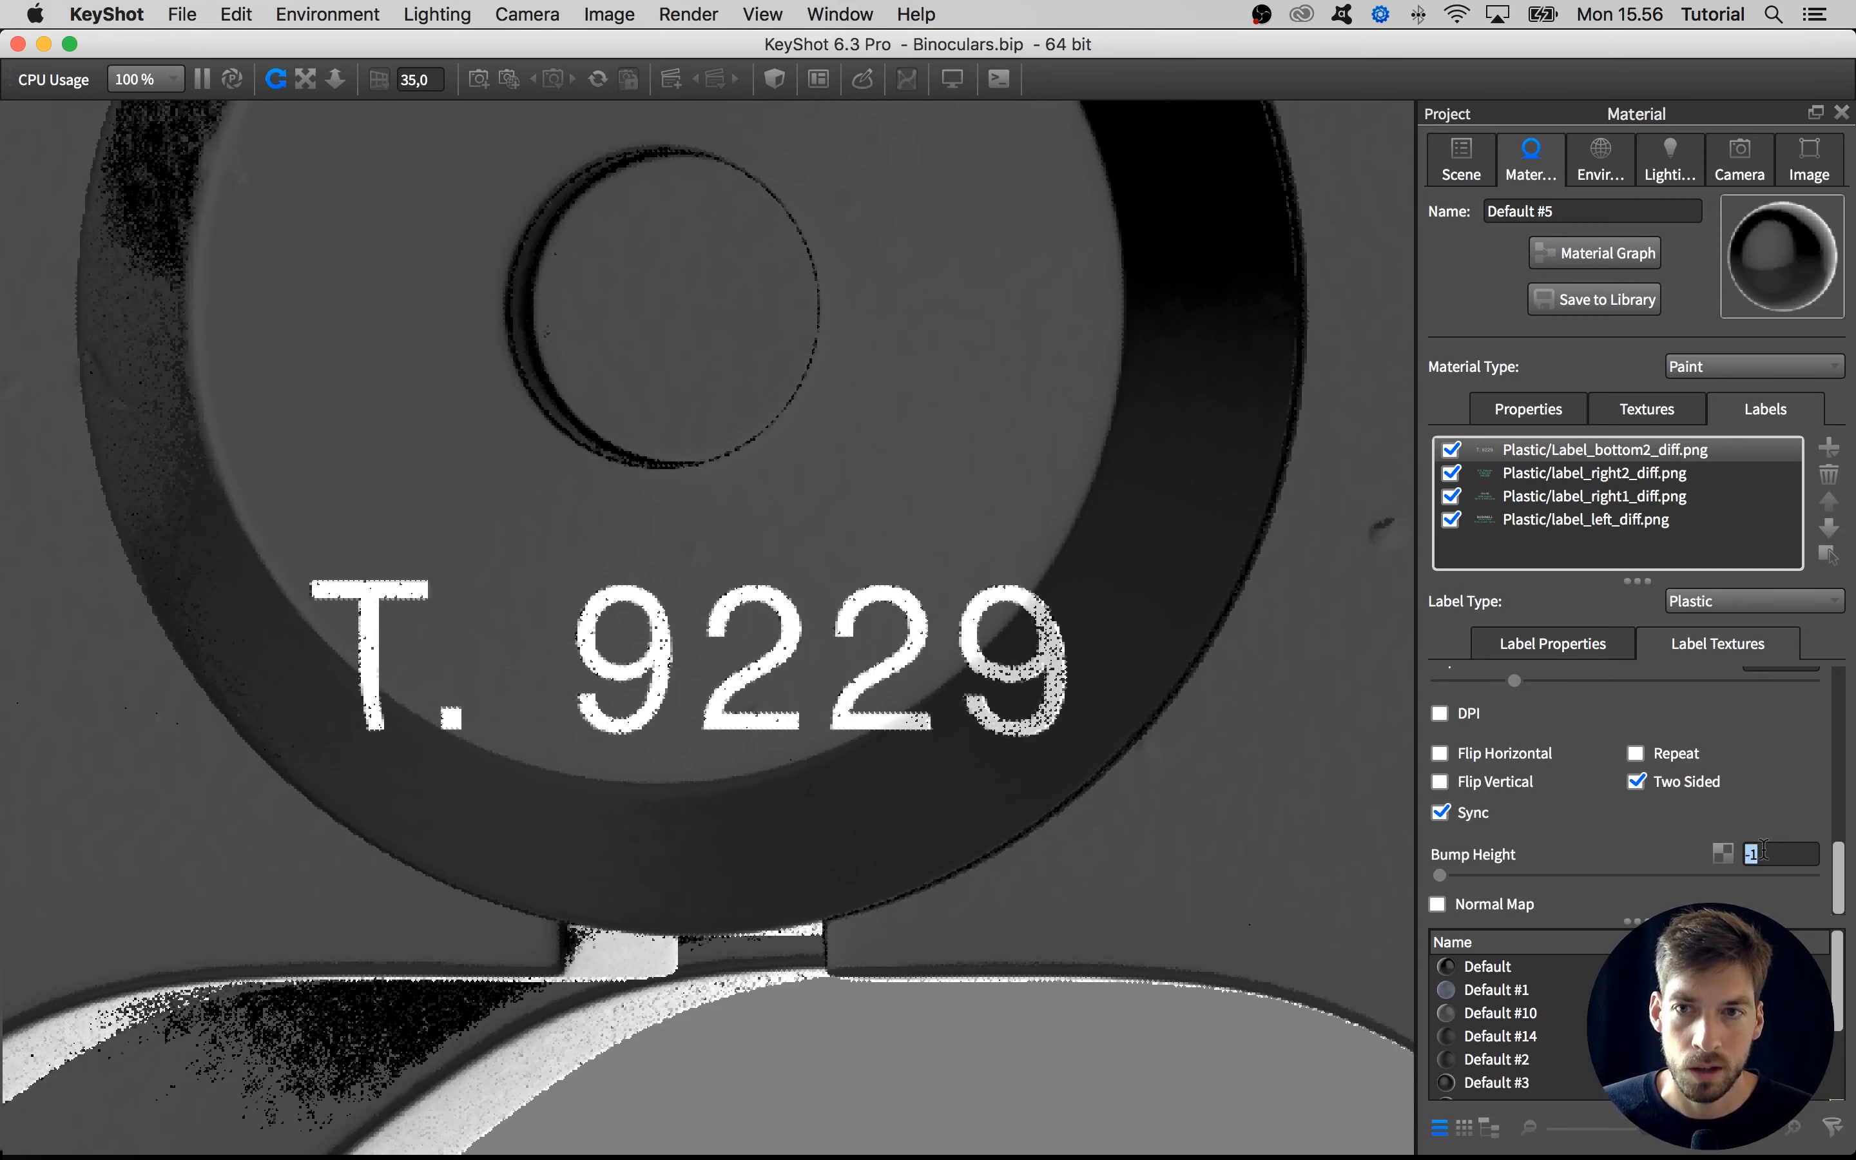
key(BackSpace)
text(3)
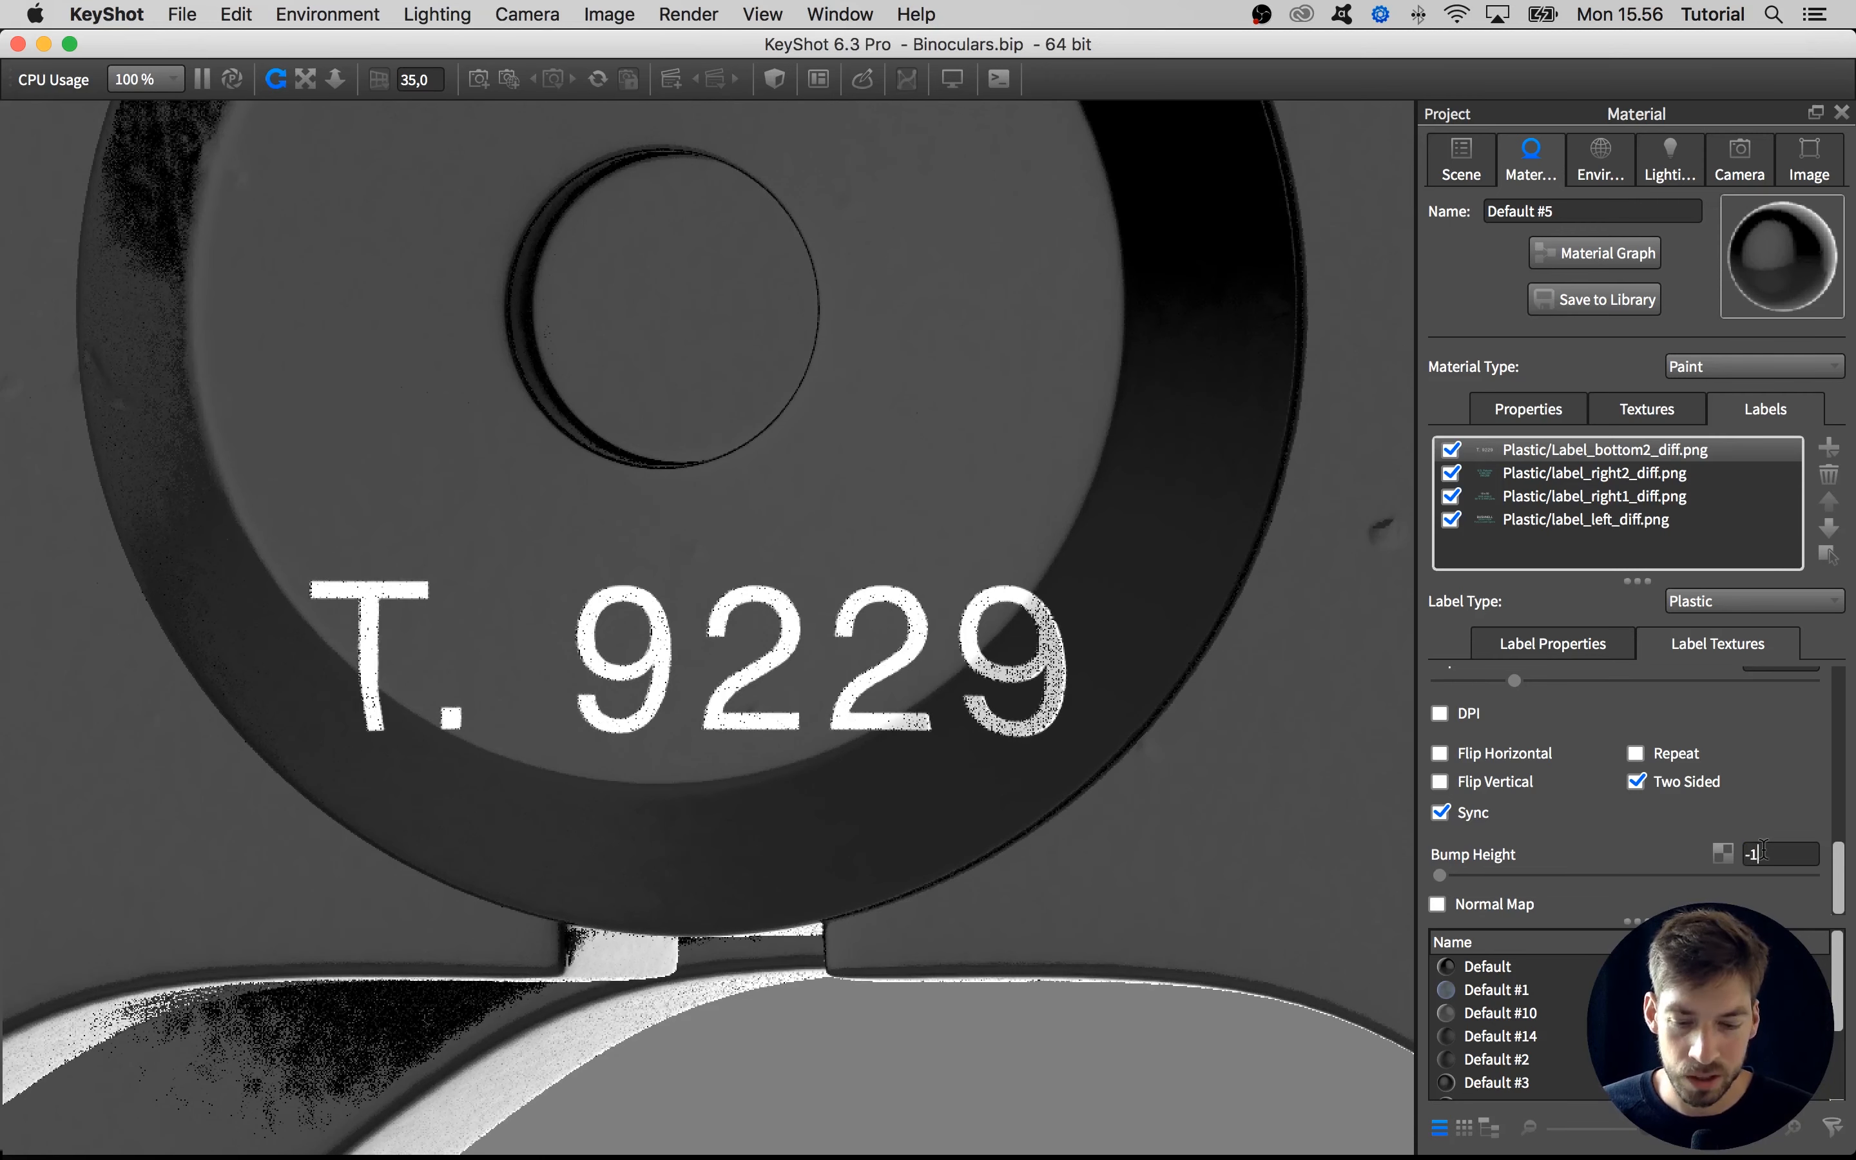
key(Return)
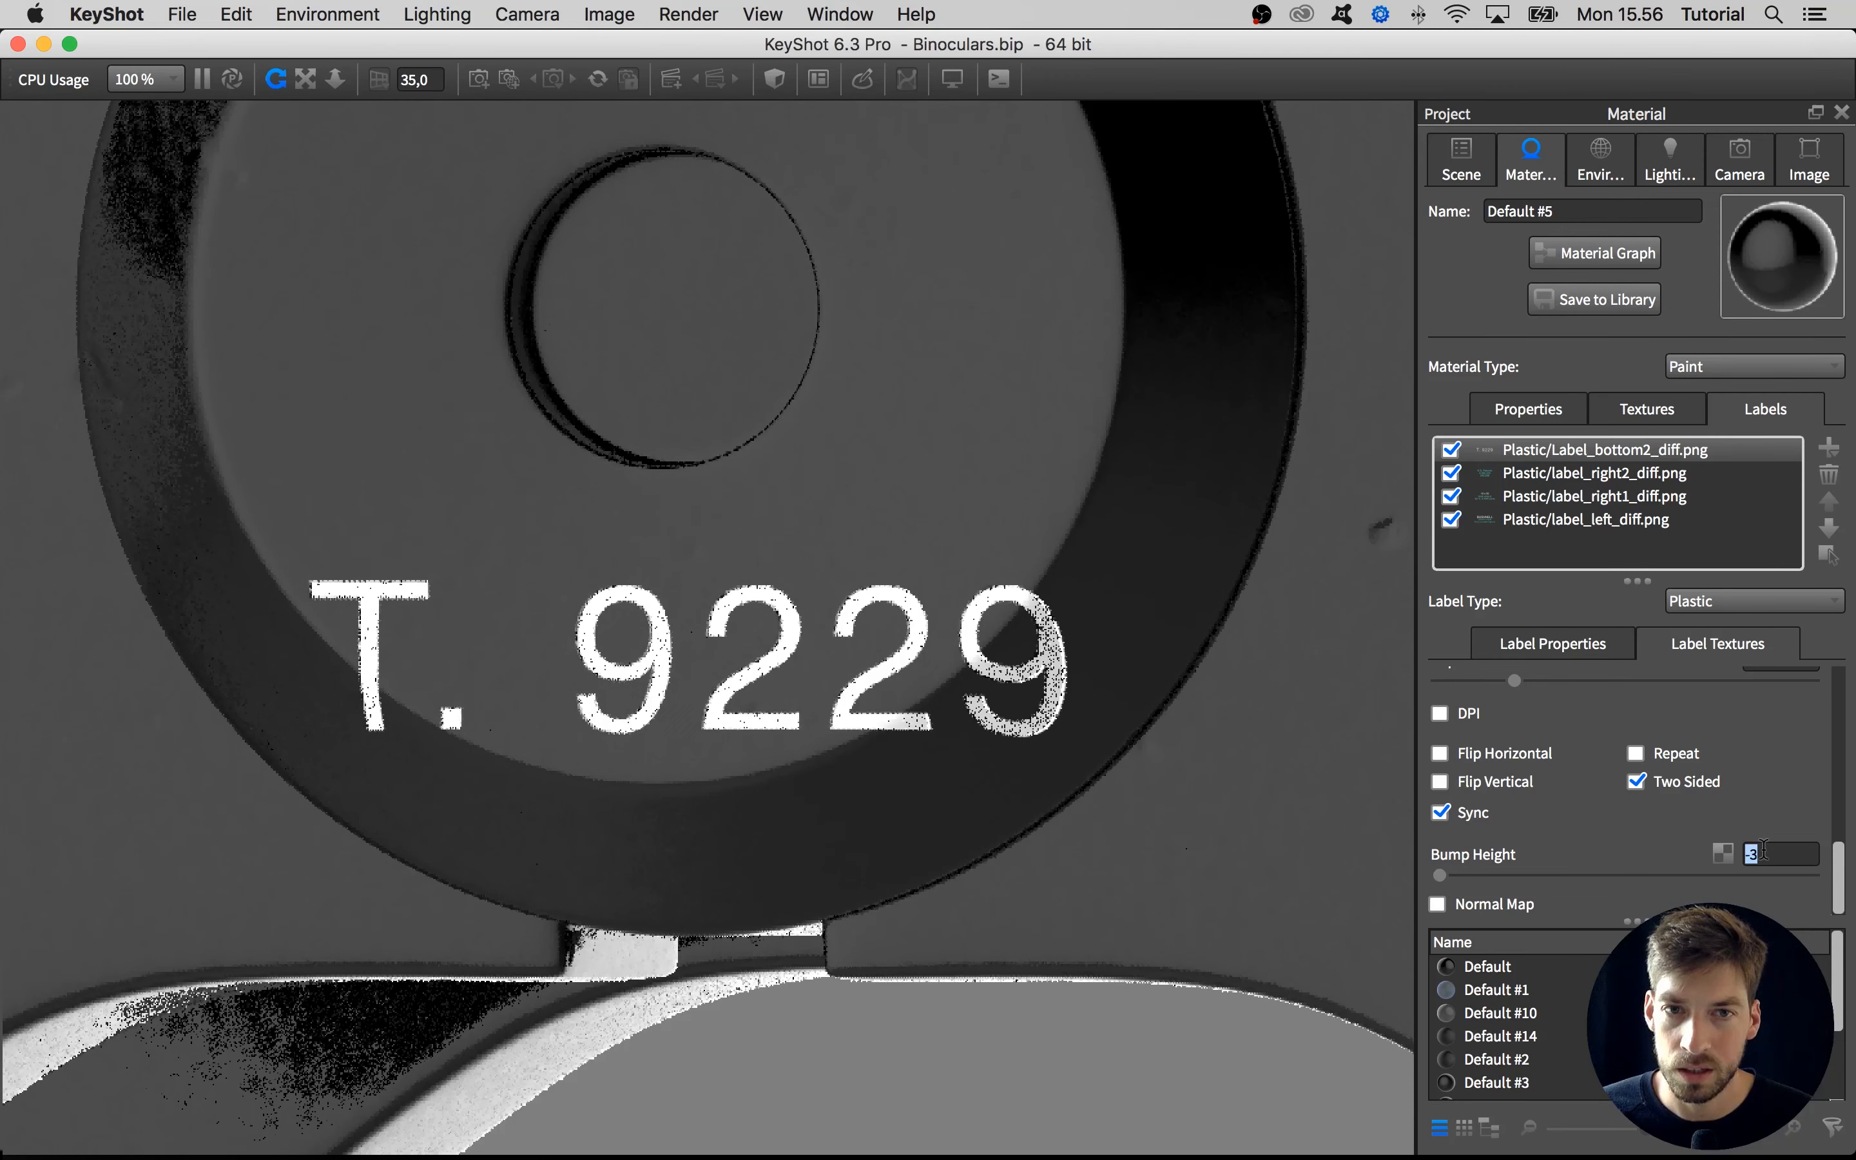
key(BackSpace)
text(1)
key(Return)
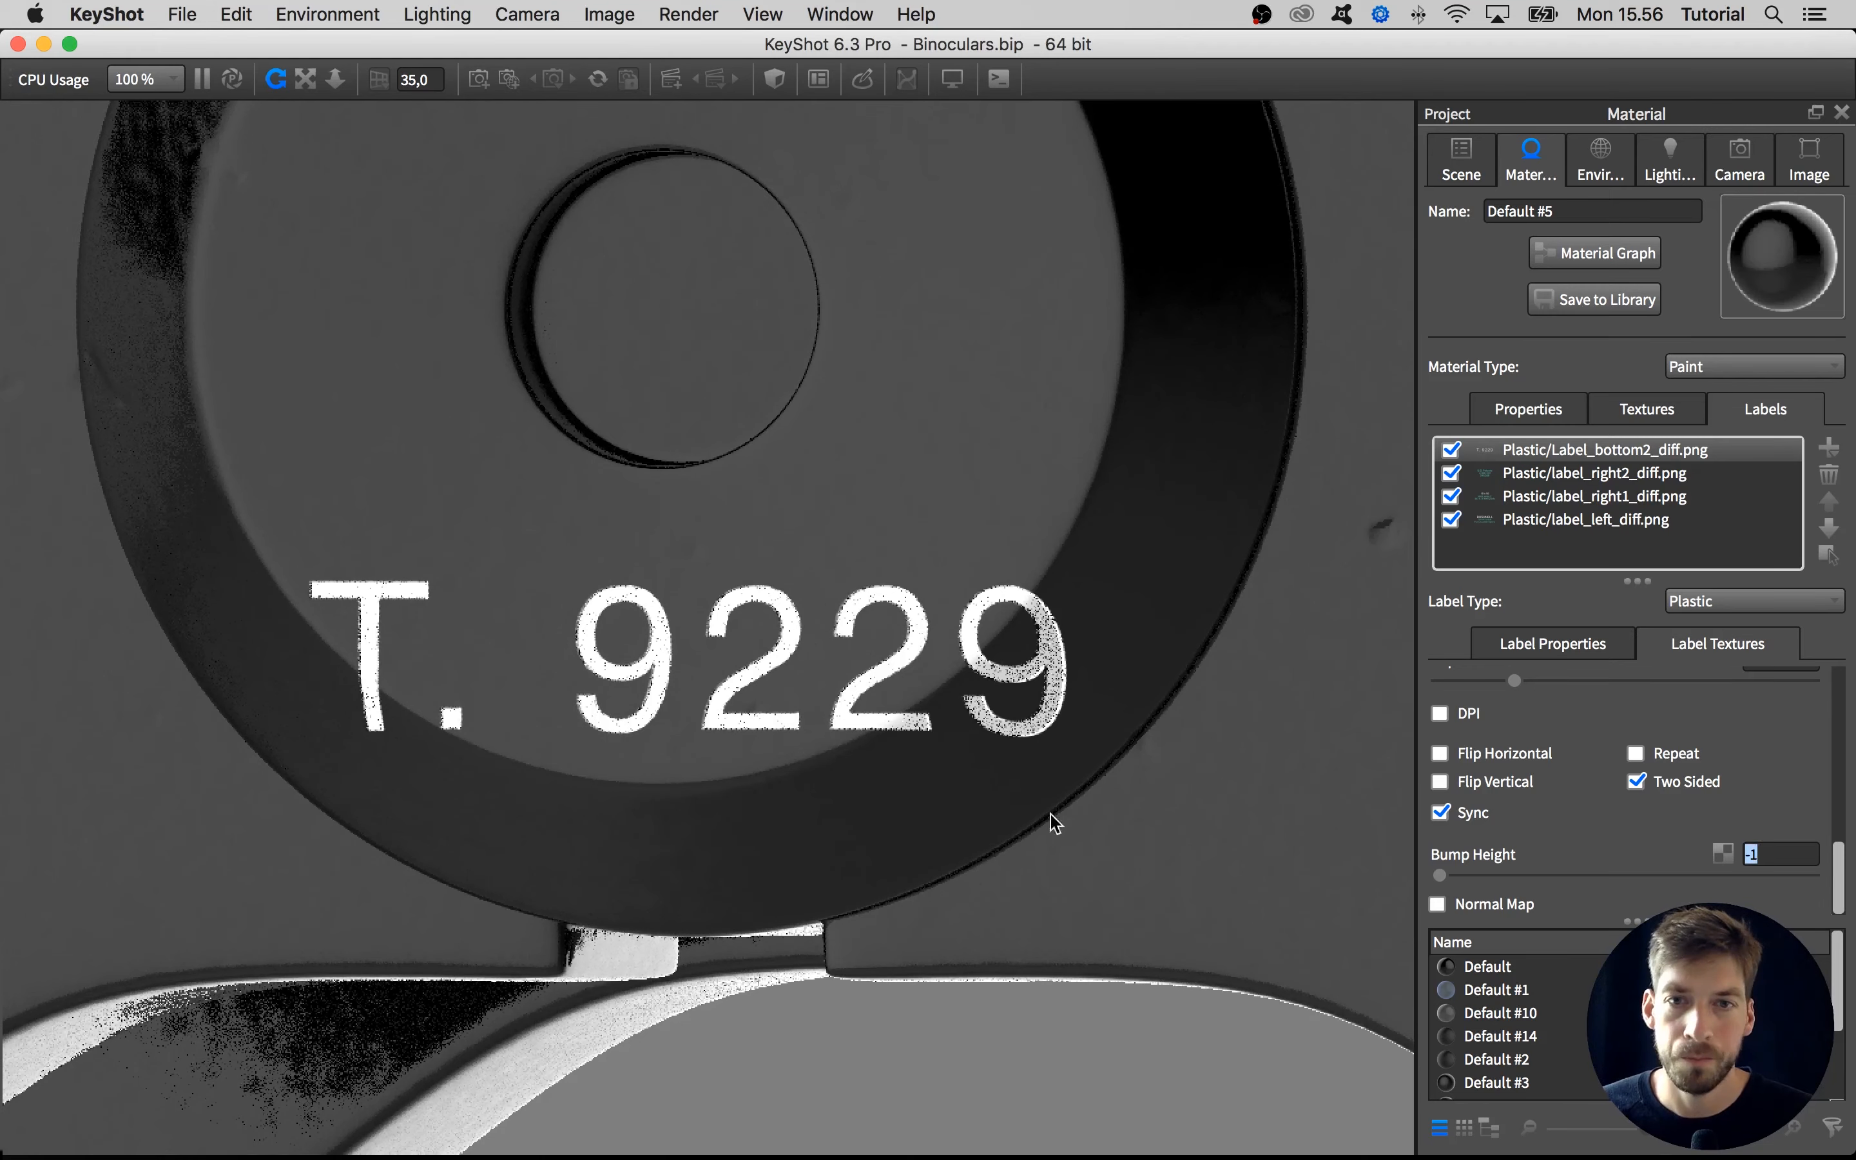
Examine the raised lettering on the hinge disc from farther away and from different angles
scroll(688, 754, down, 10)
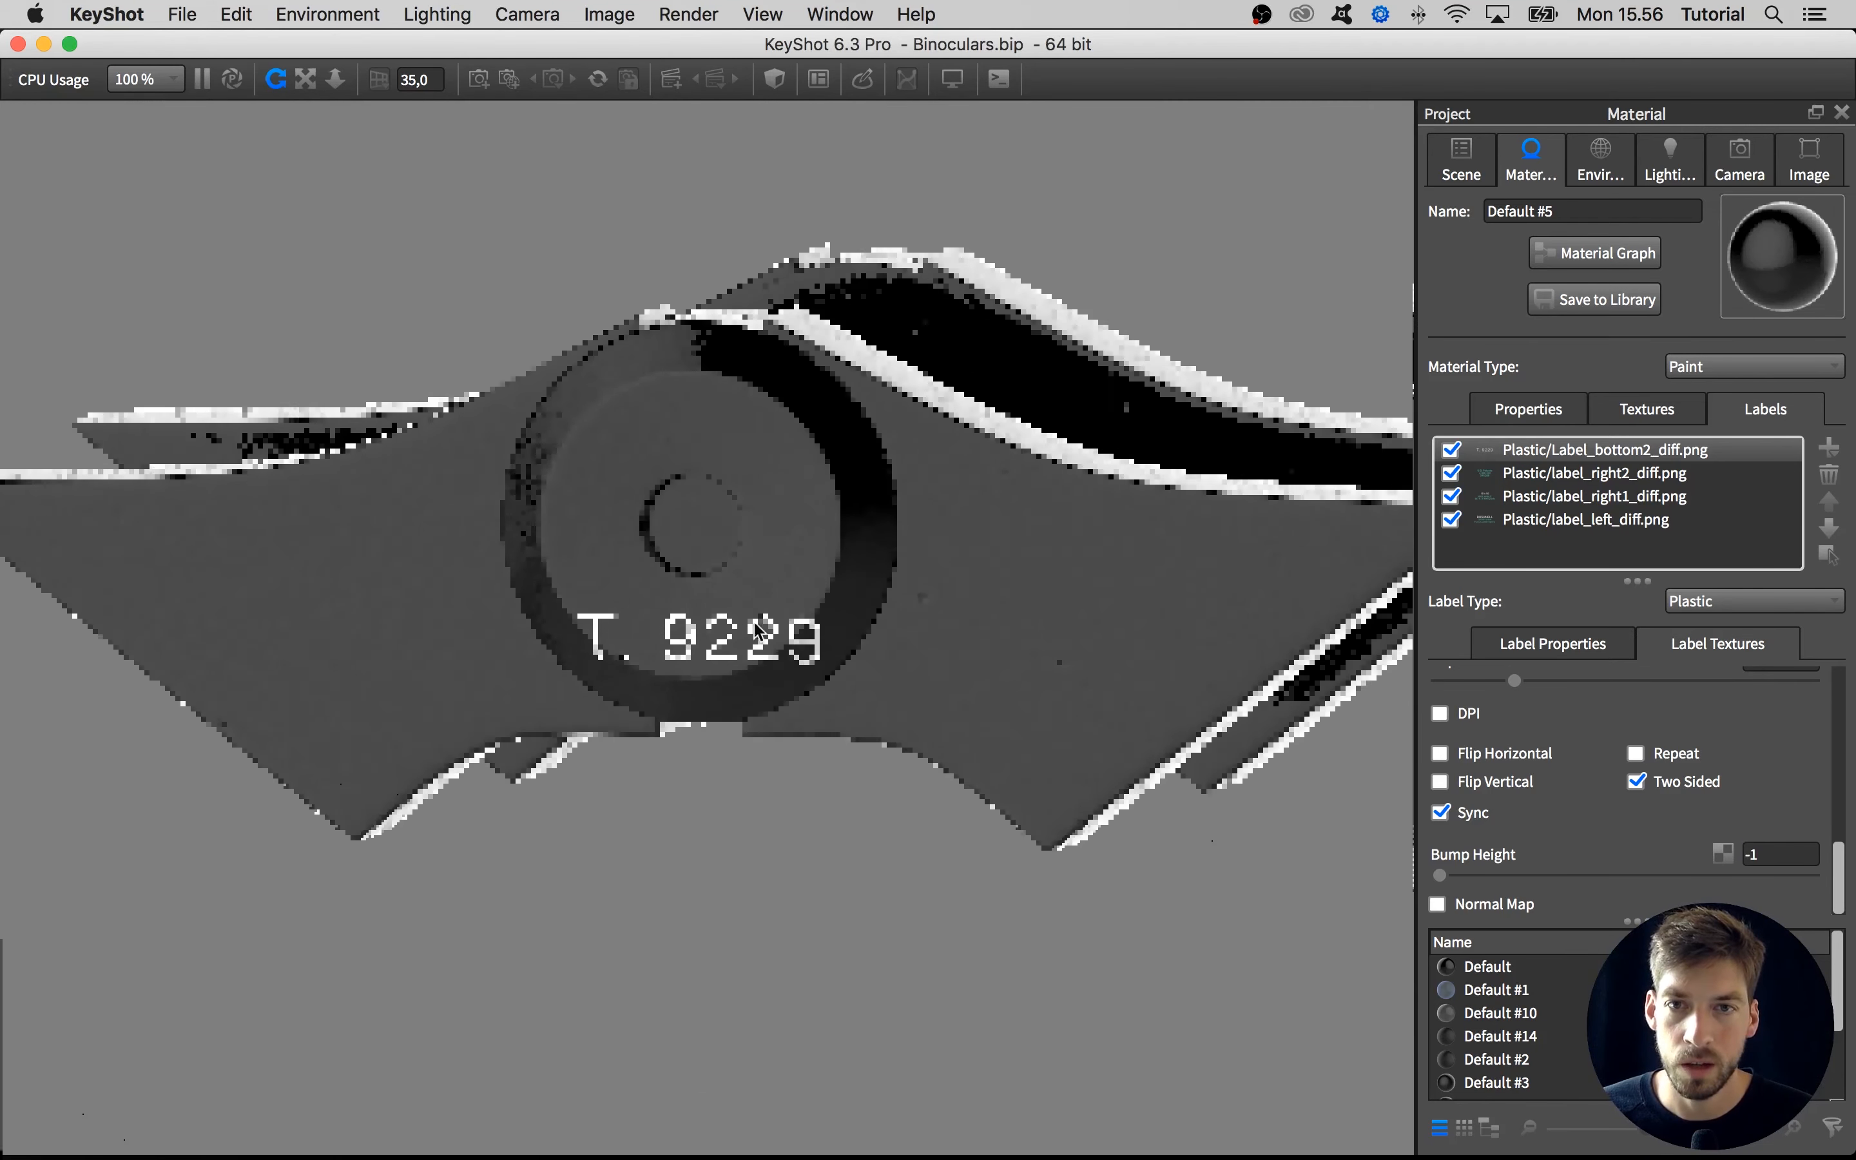
drag(754, 621, 800, 676)
middle_drag(801, 676, 823, 756)
scroll(776, 658, down, 1)
drag(776, 658, 810, 651)
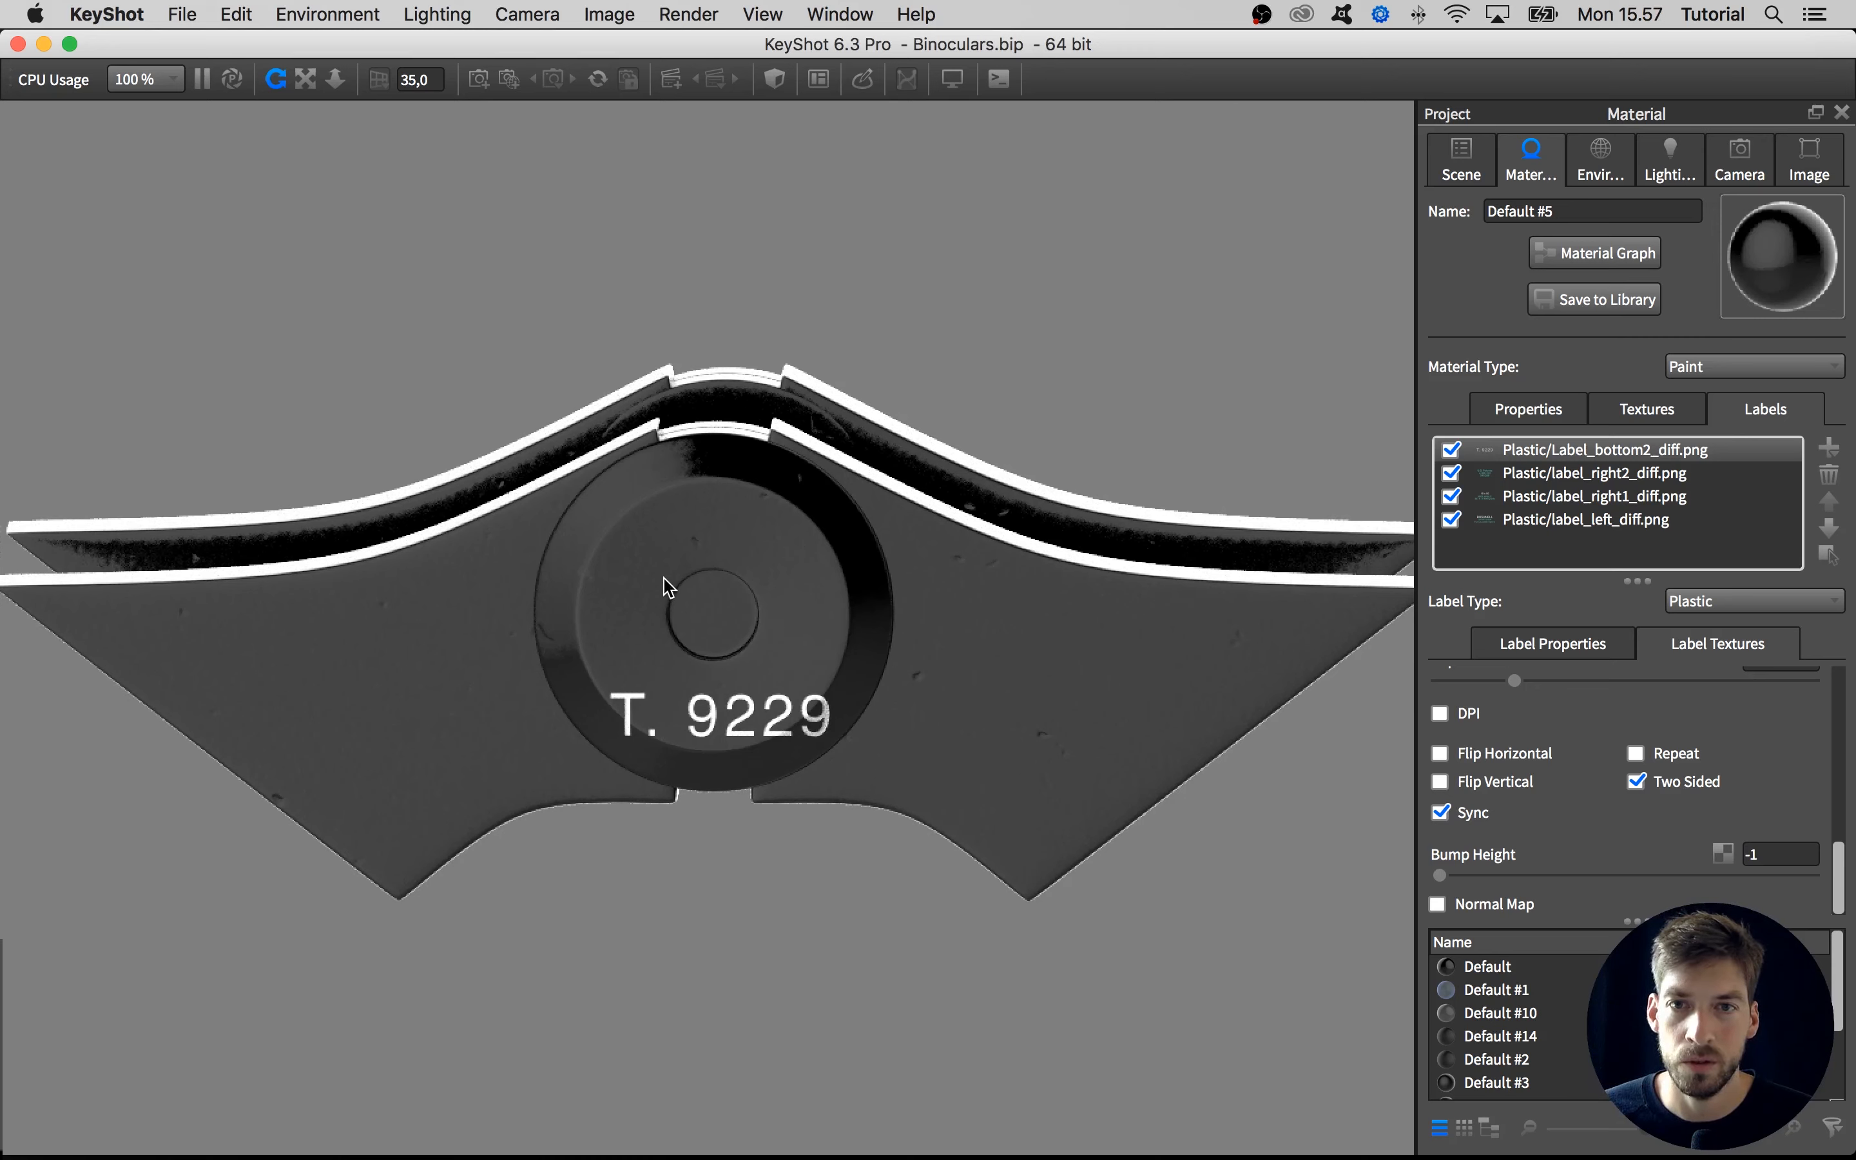
mouse_move(661, 578)
mouse_down()
mouse_move(650, 566)
mouse_move(670, 564)
mouse_up()
scroll(670, 564, down, 2)
scroll(671, 572, up, 2)
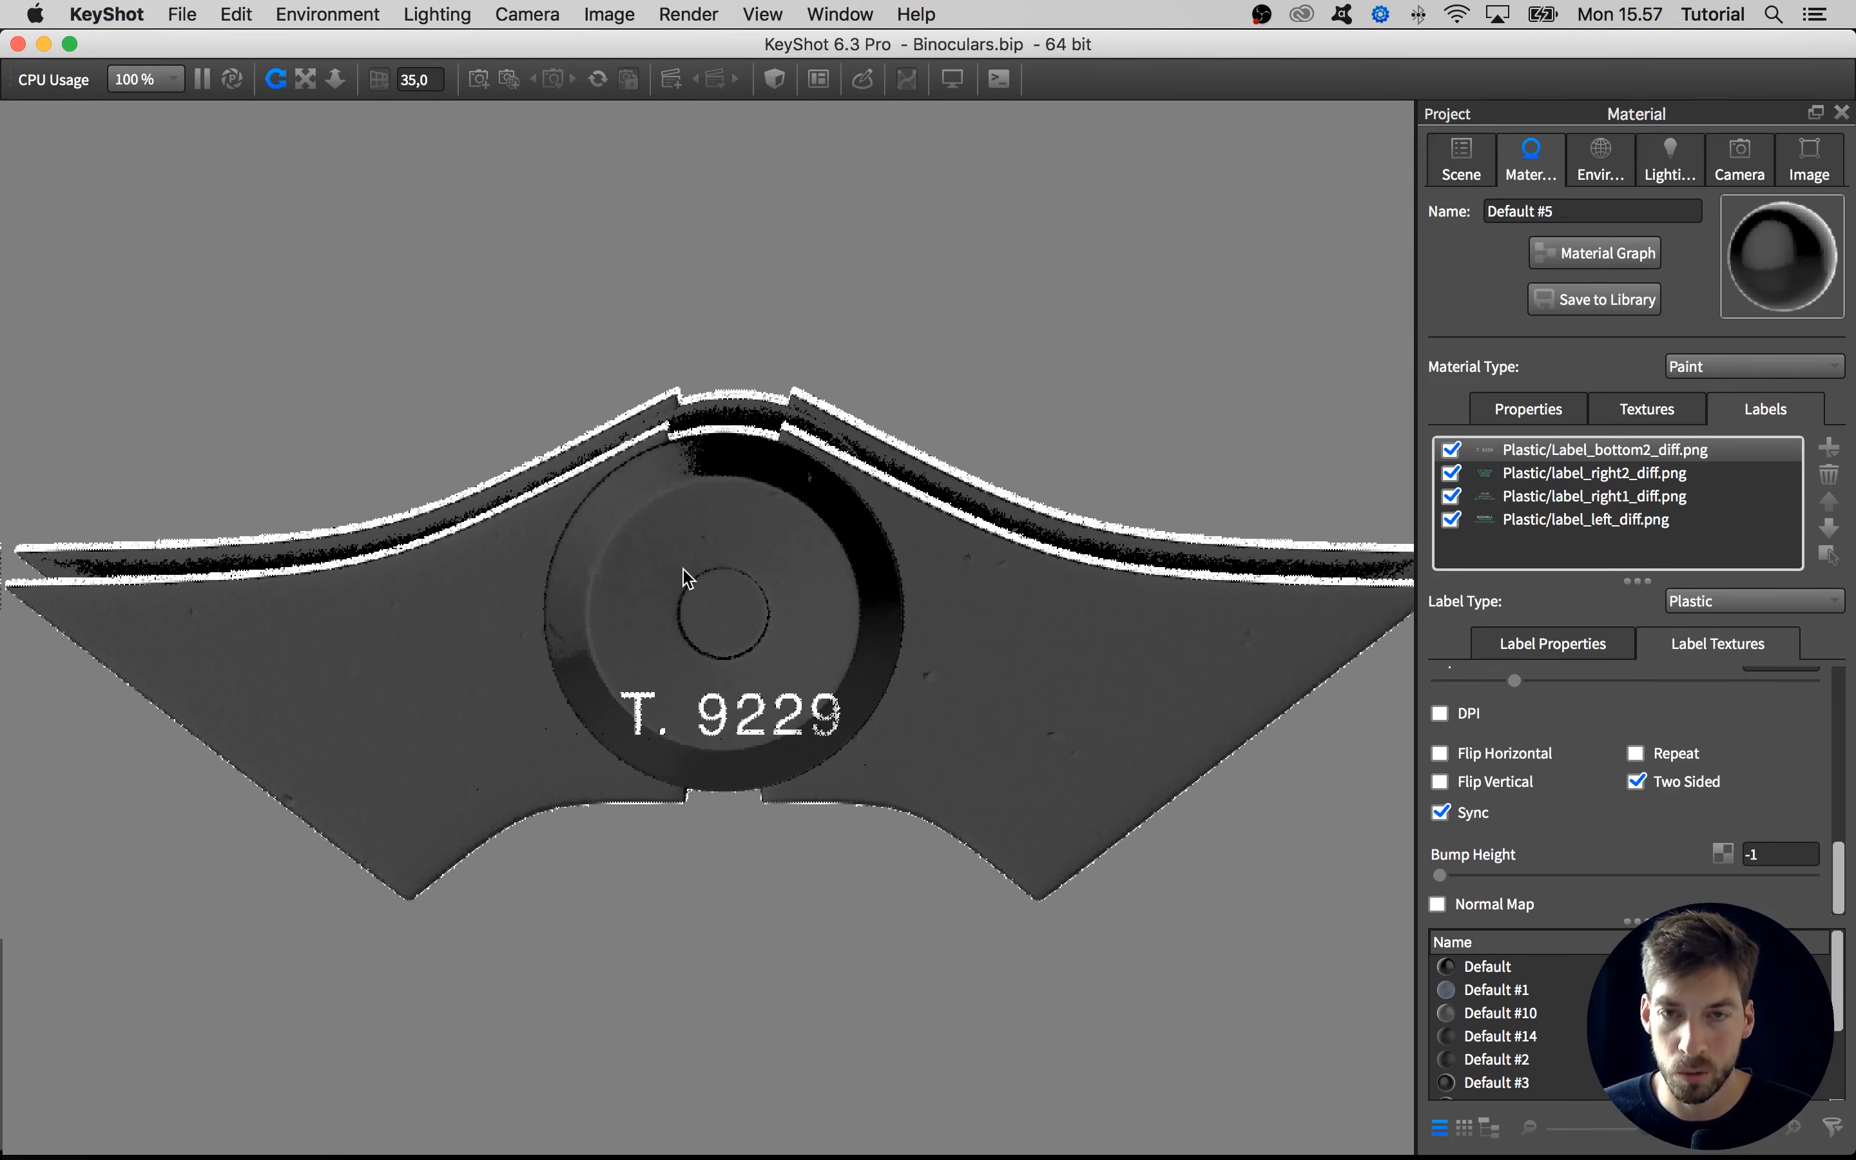
Open the material graph of the hinge bridge's Default #5 material and arrange the model view and graph windows side by side
double_click(722, 533)
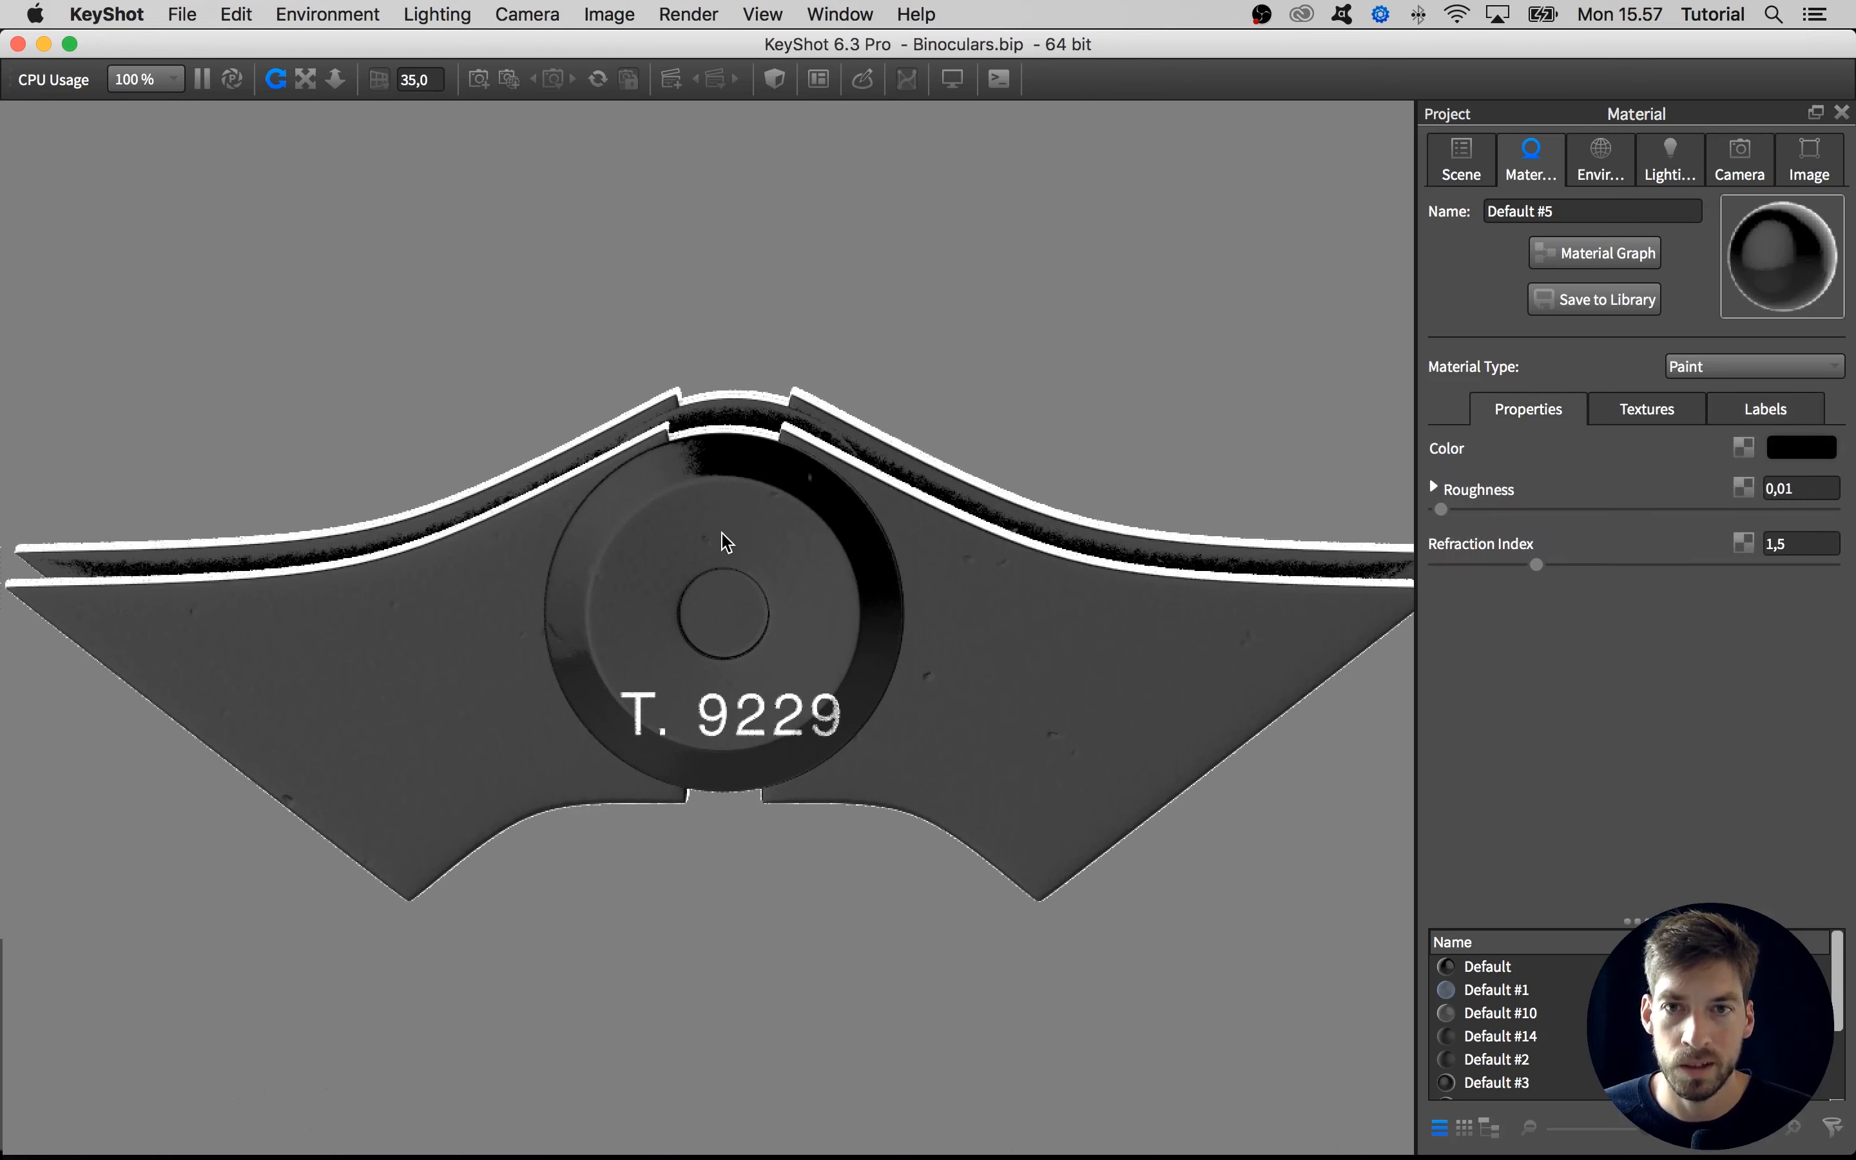
click(1584, 261)
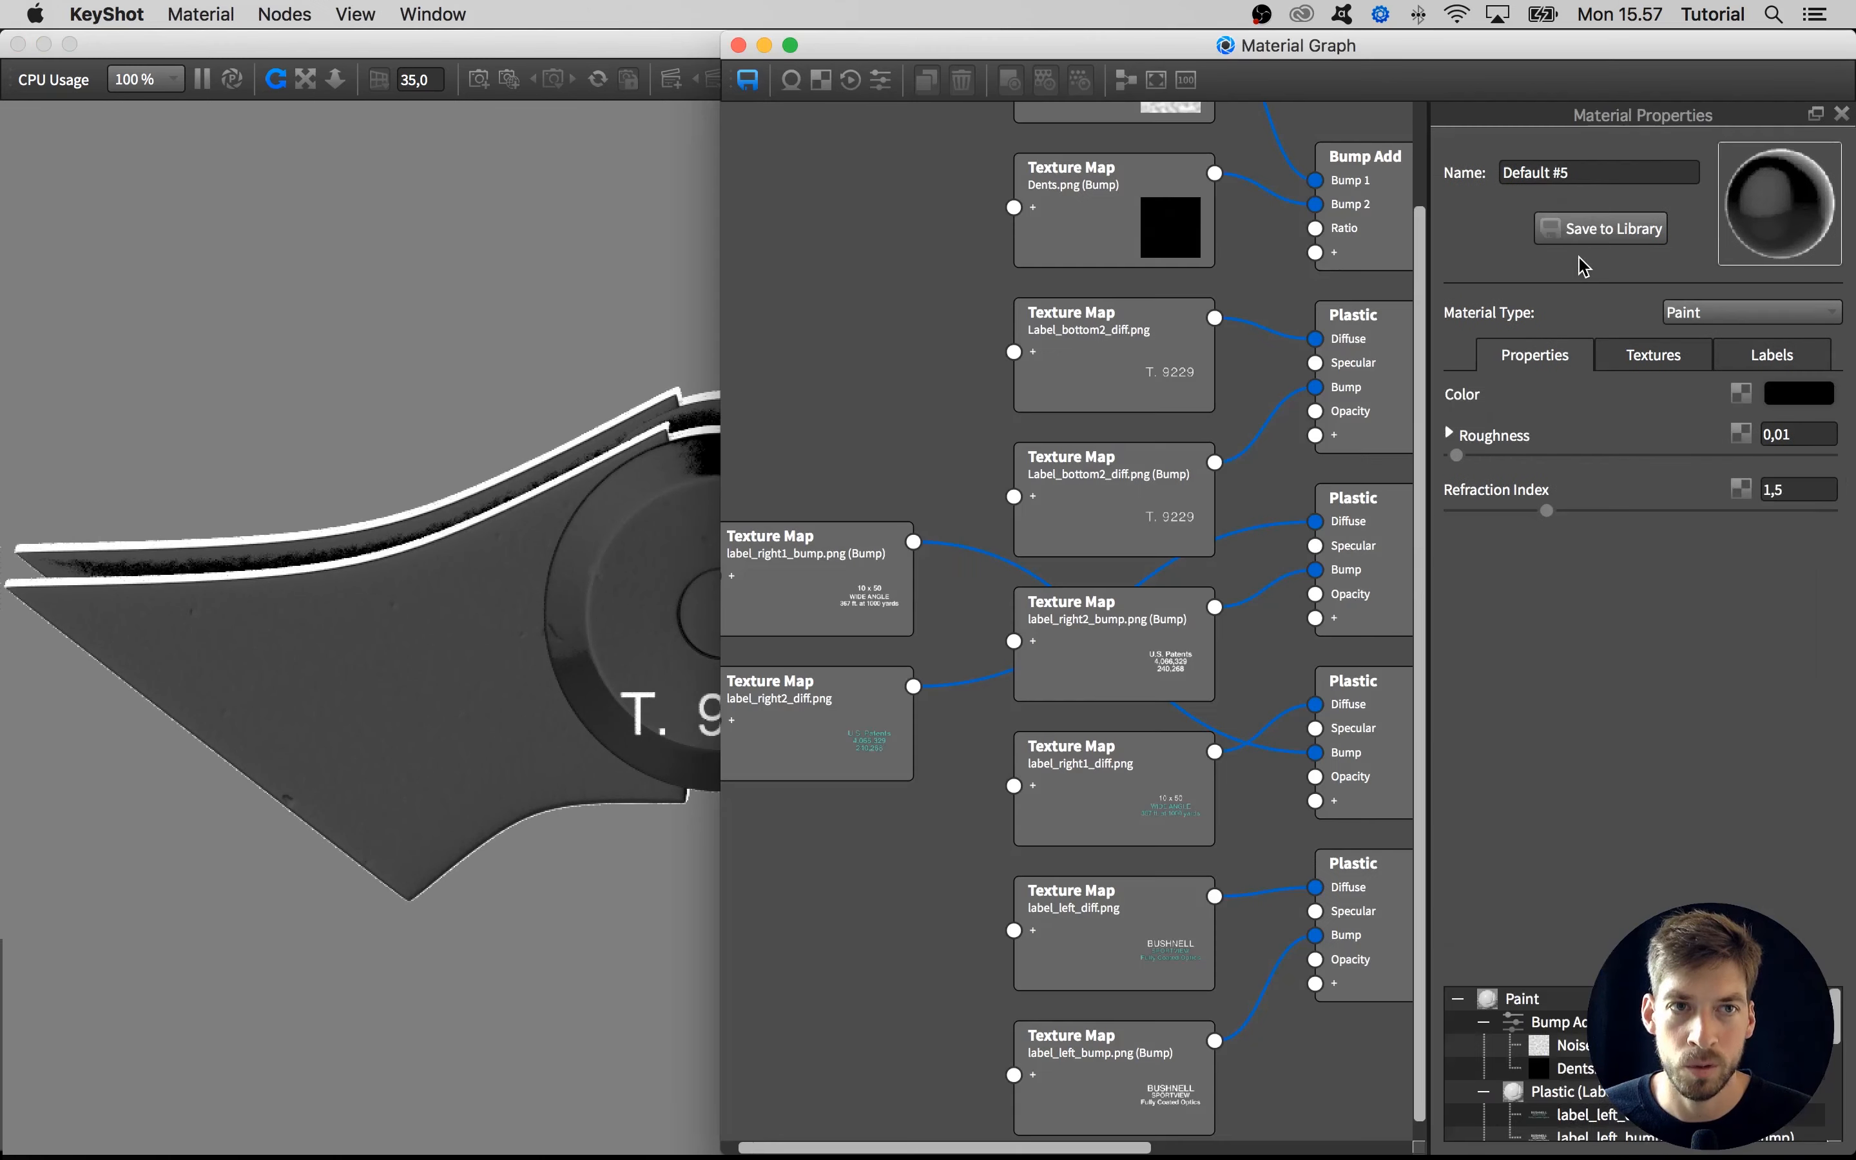
click(704, 270)
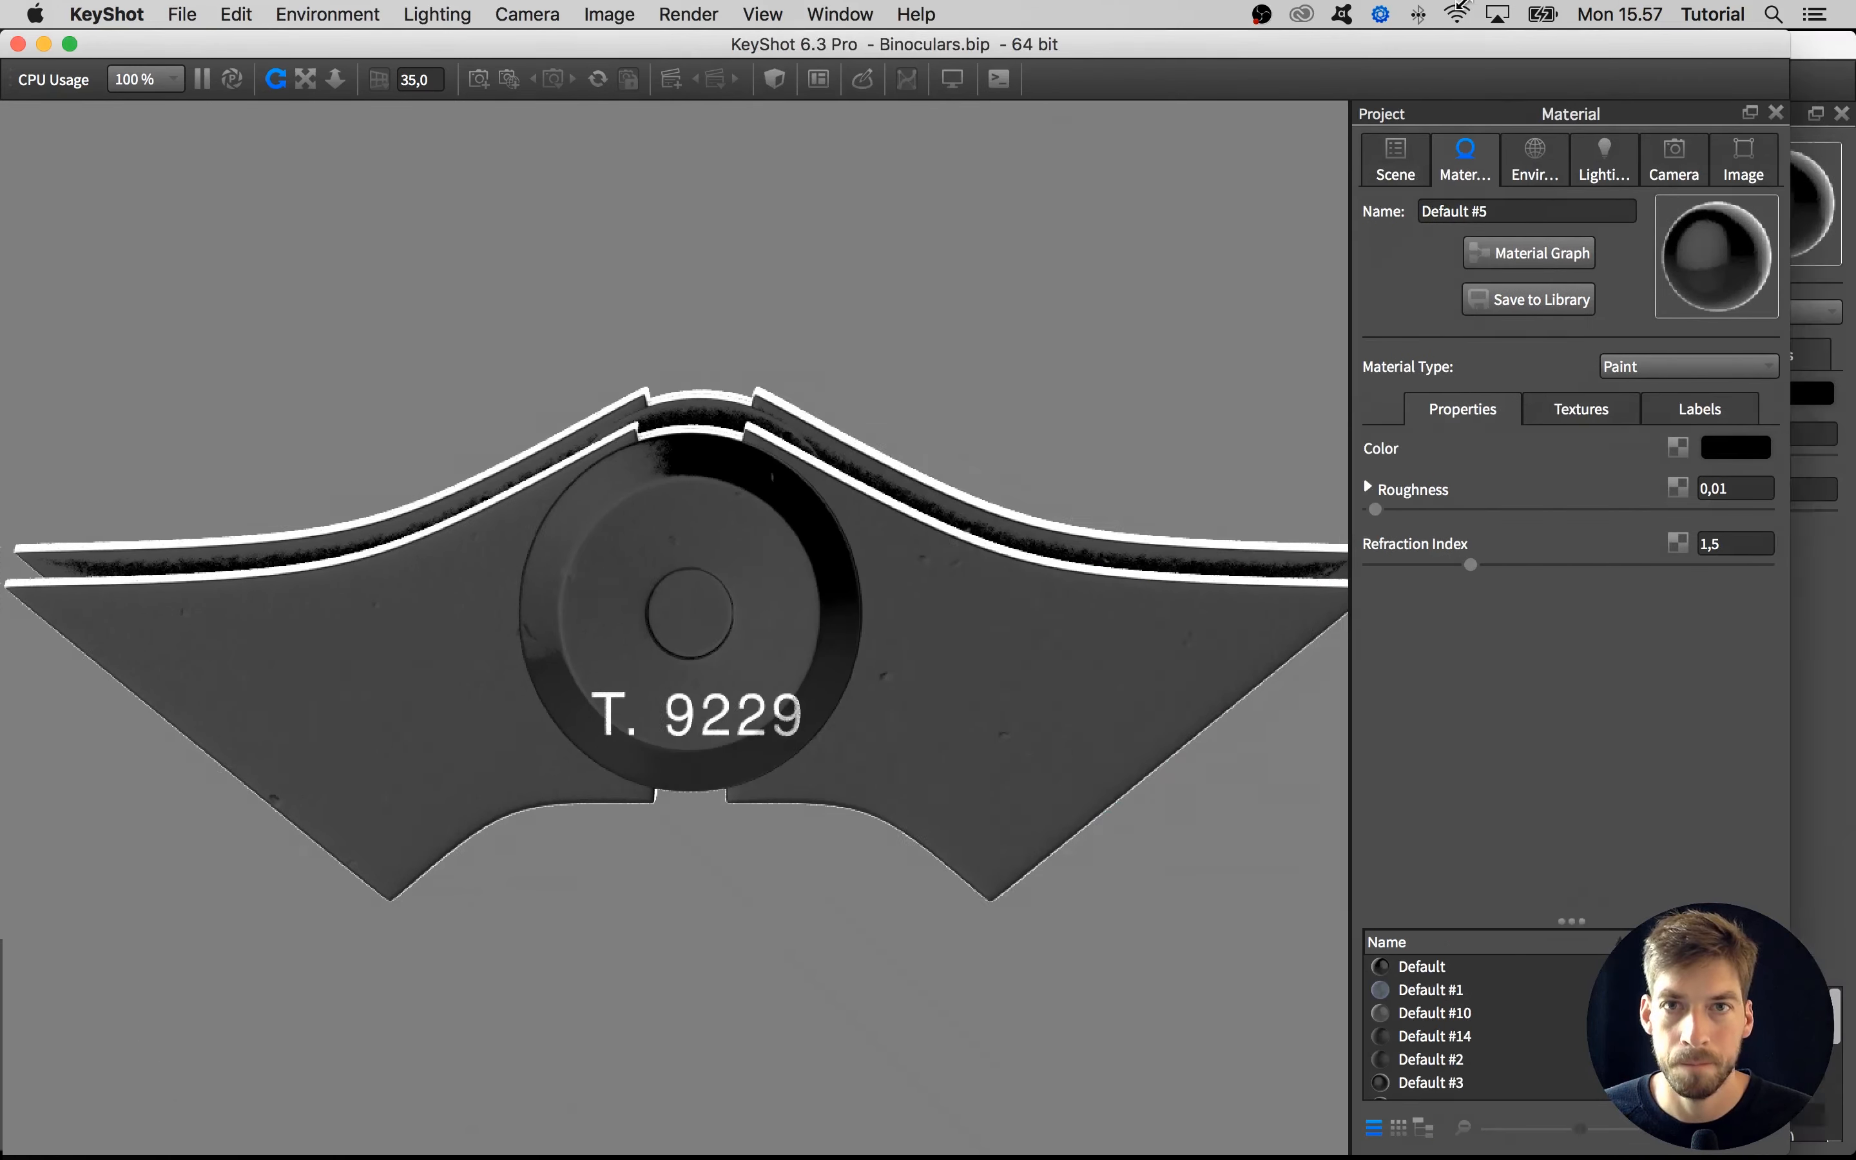
drag(1841, 38, 682, 11)
click(1017, 113)
click(842, 50)
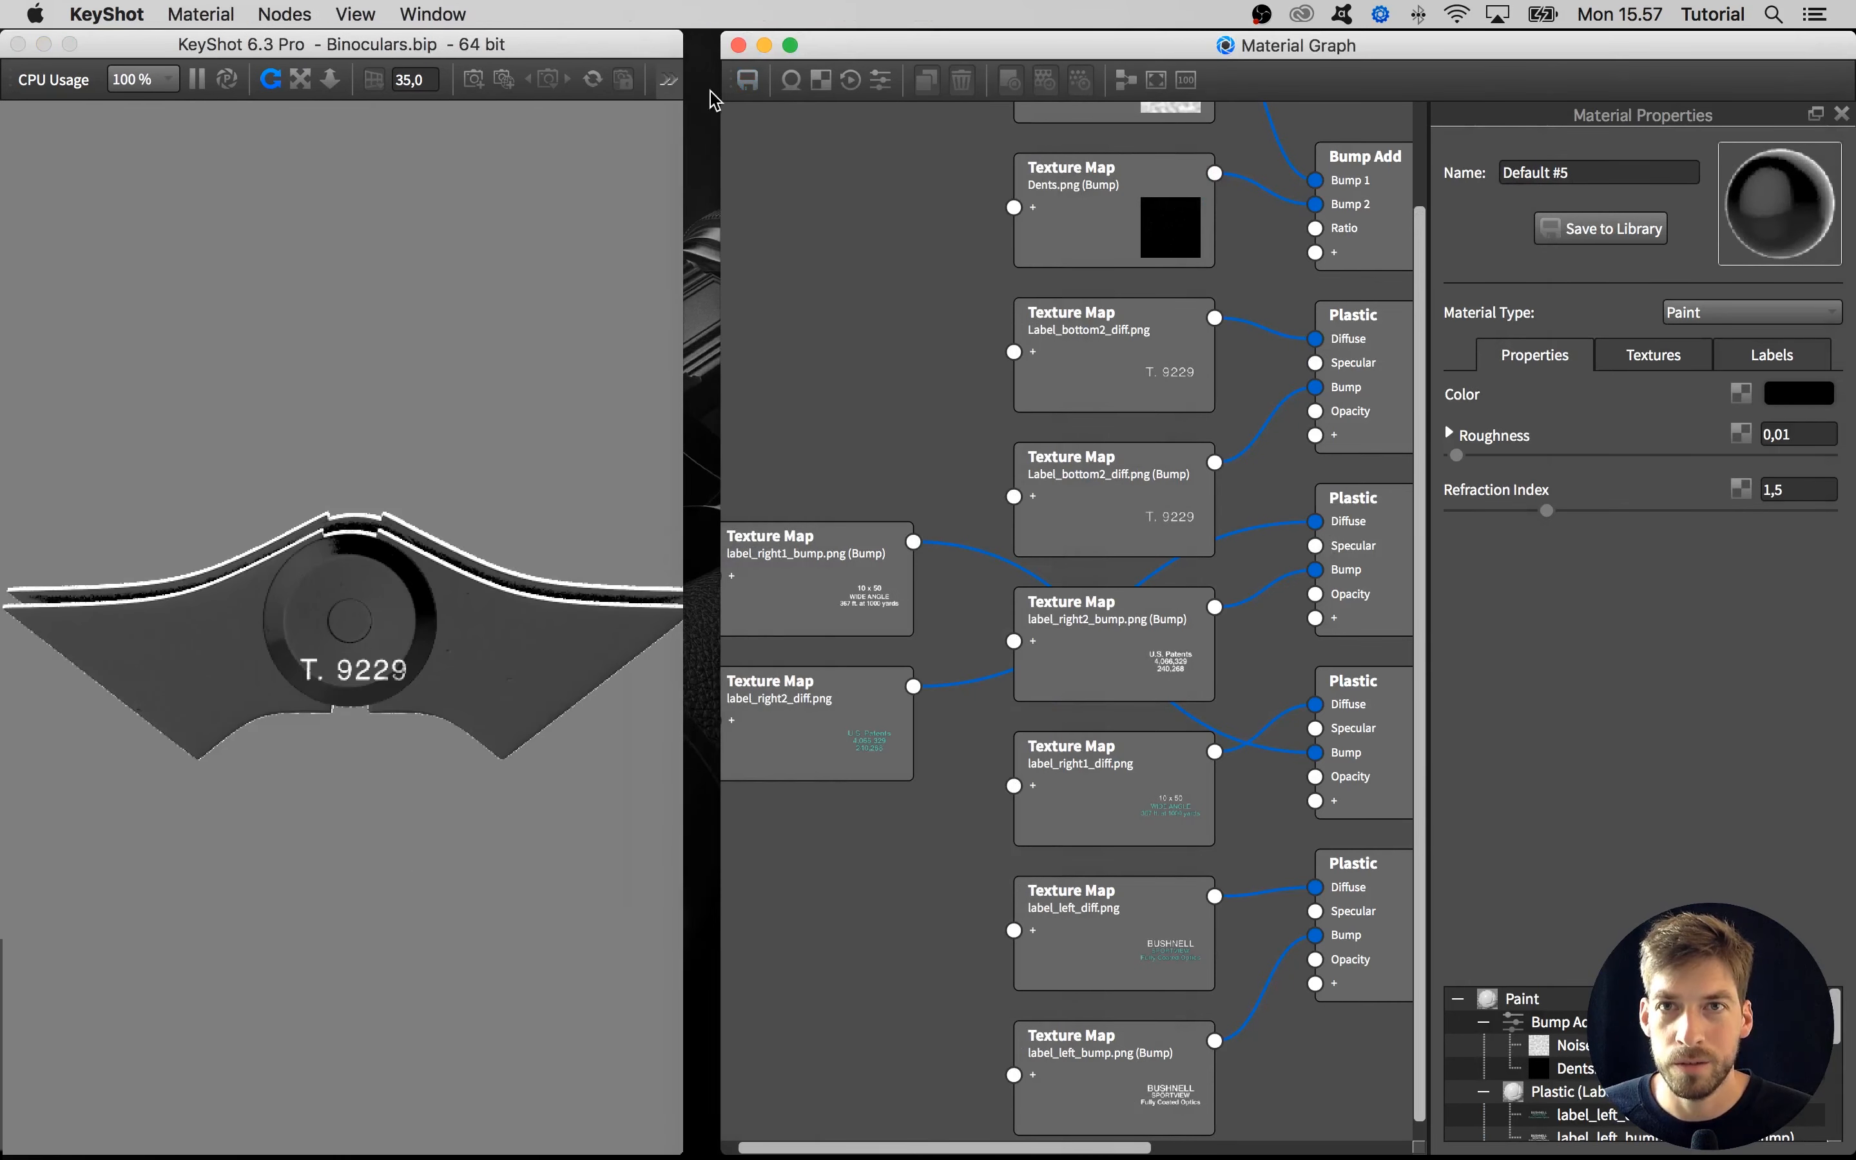
drag(706, 124, 681, 125)
Tidy the label nodes, placing the Label_bottom2_diff.png diffuse node just above its bump texture node
scroll(834, 376, down, 5)
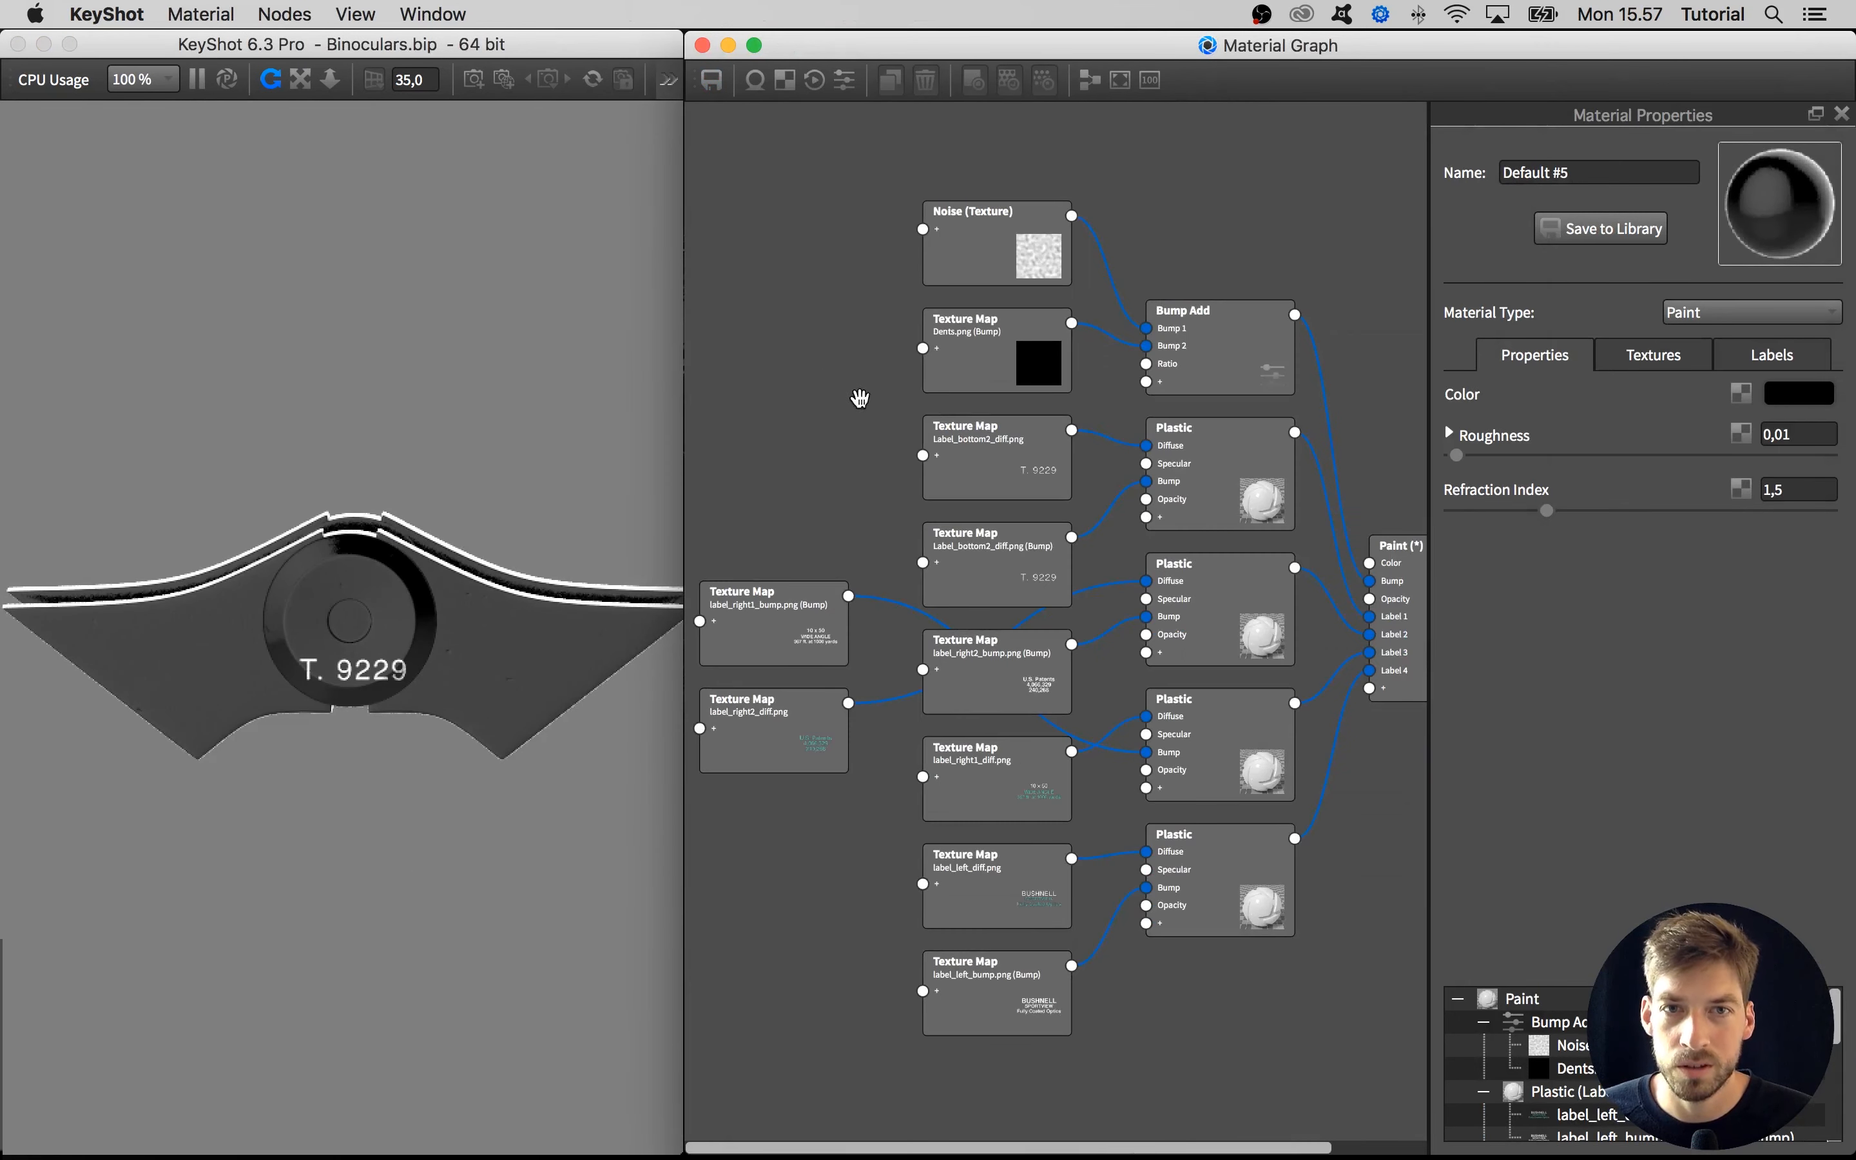
scroll(1296, 625, up, 3)
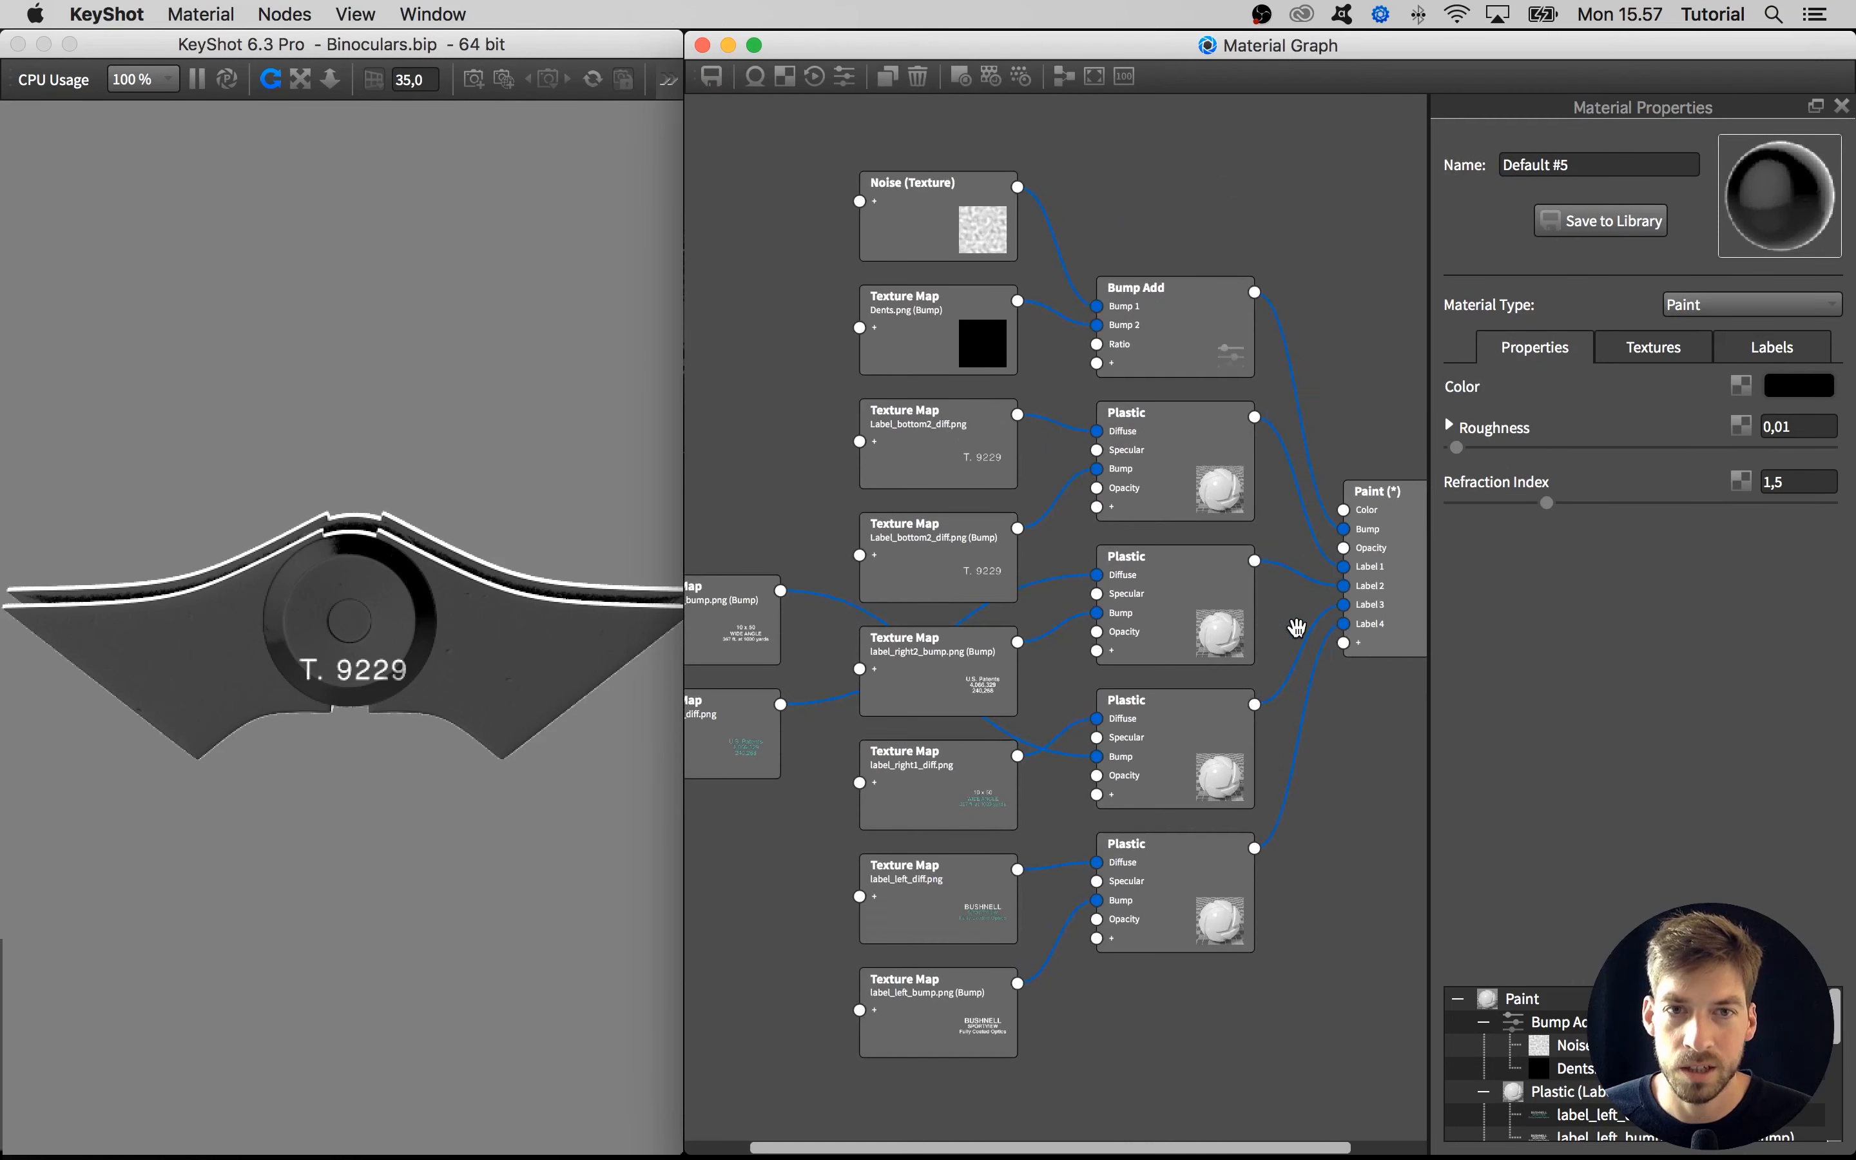
drag(1200, 598, 1206, 599)
drag(1186, 496, 1184, 498)
drag(1197, 572, 1194, 572)
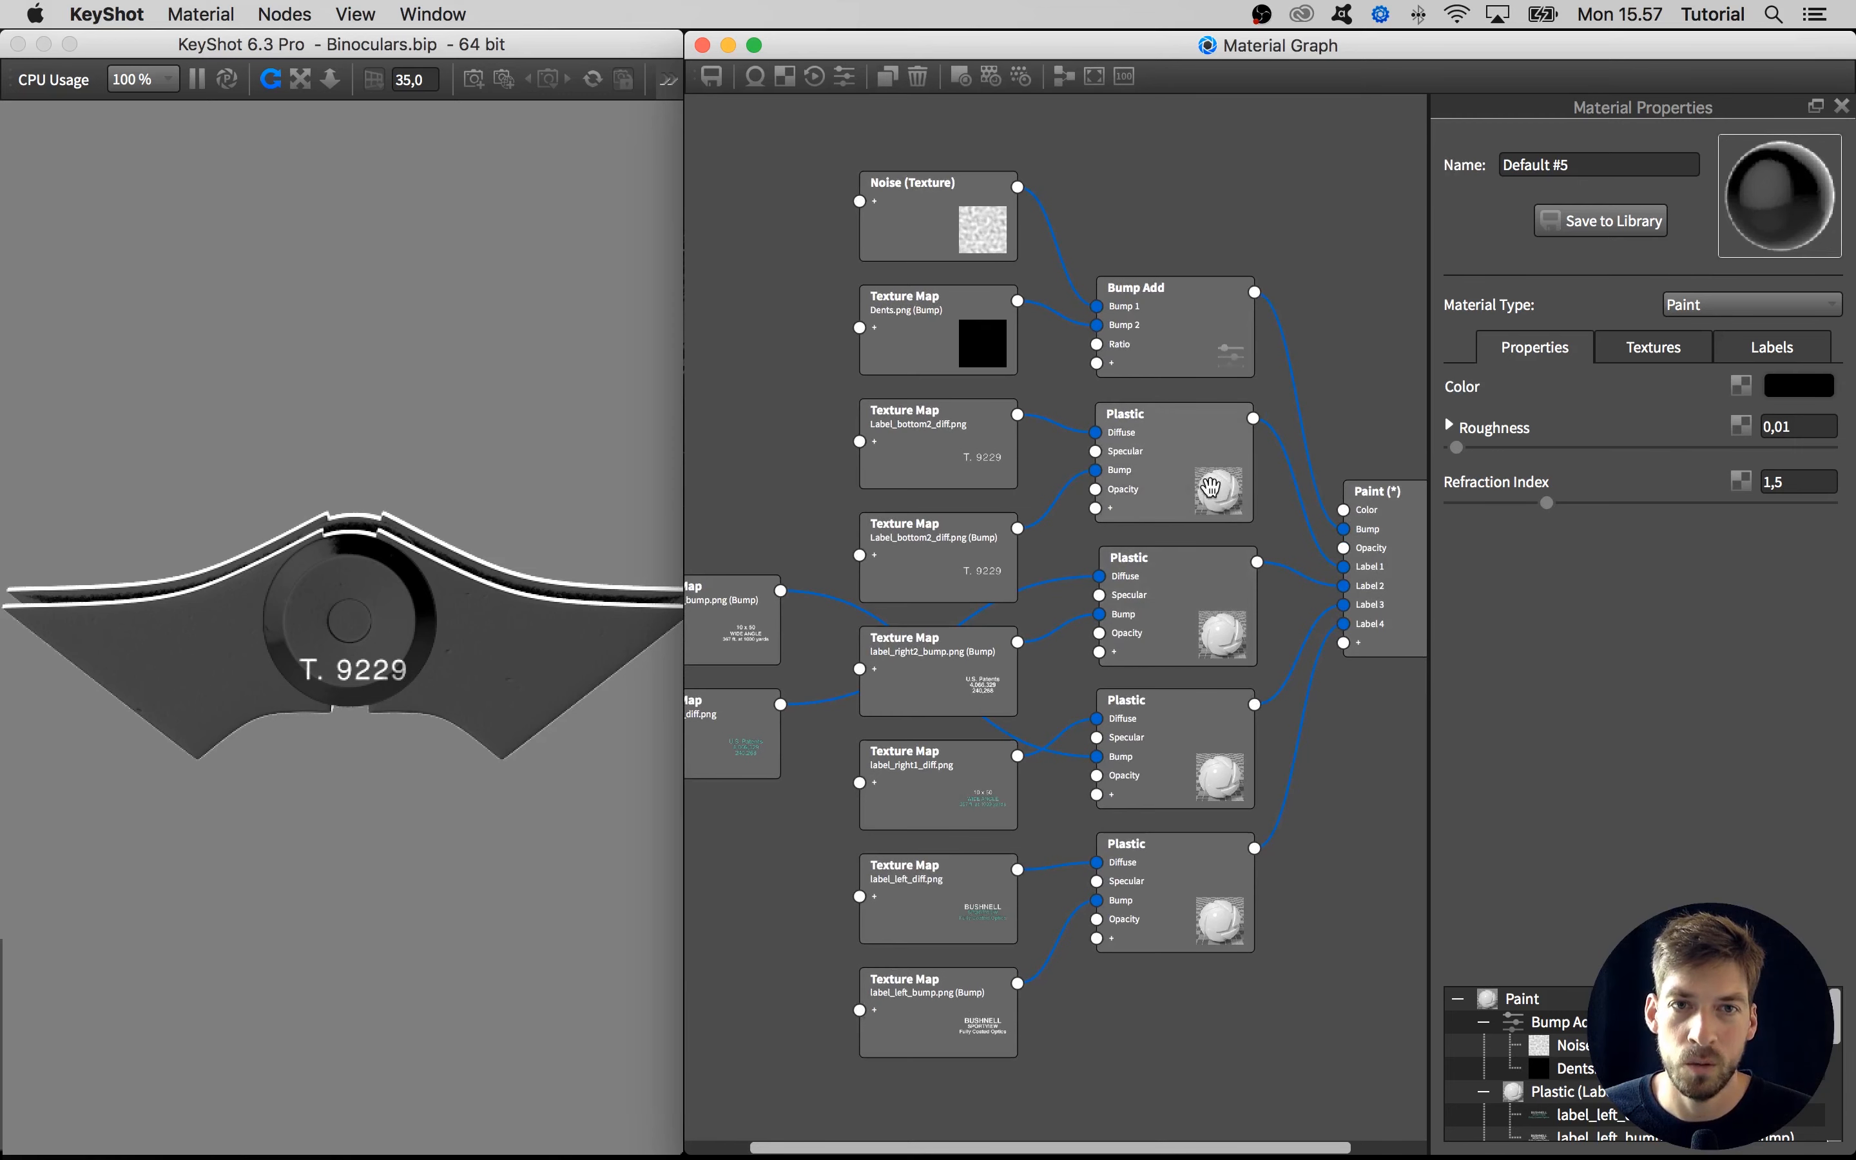
drag(937, 470, 934, 523)
scroll(960, 593, down, 2)
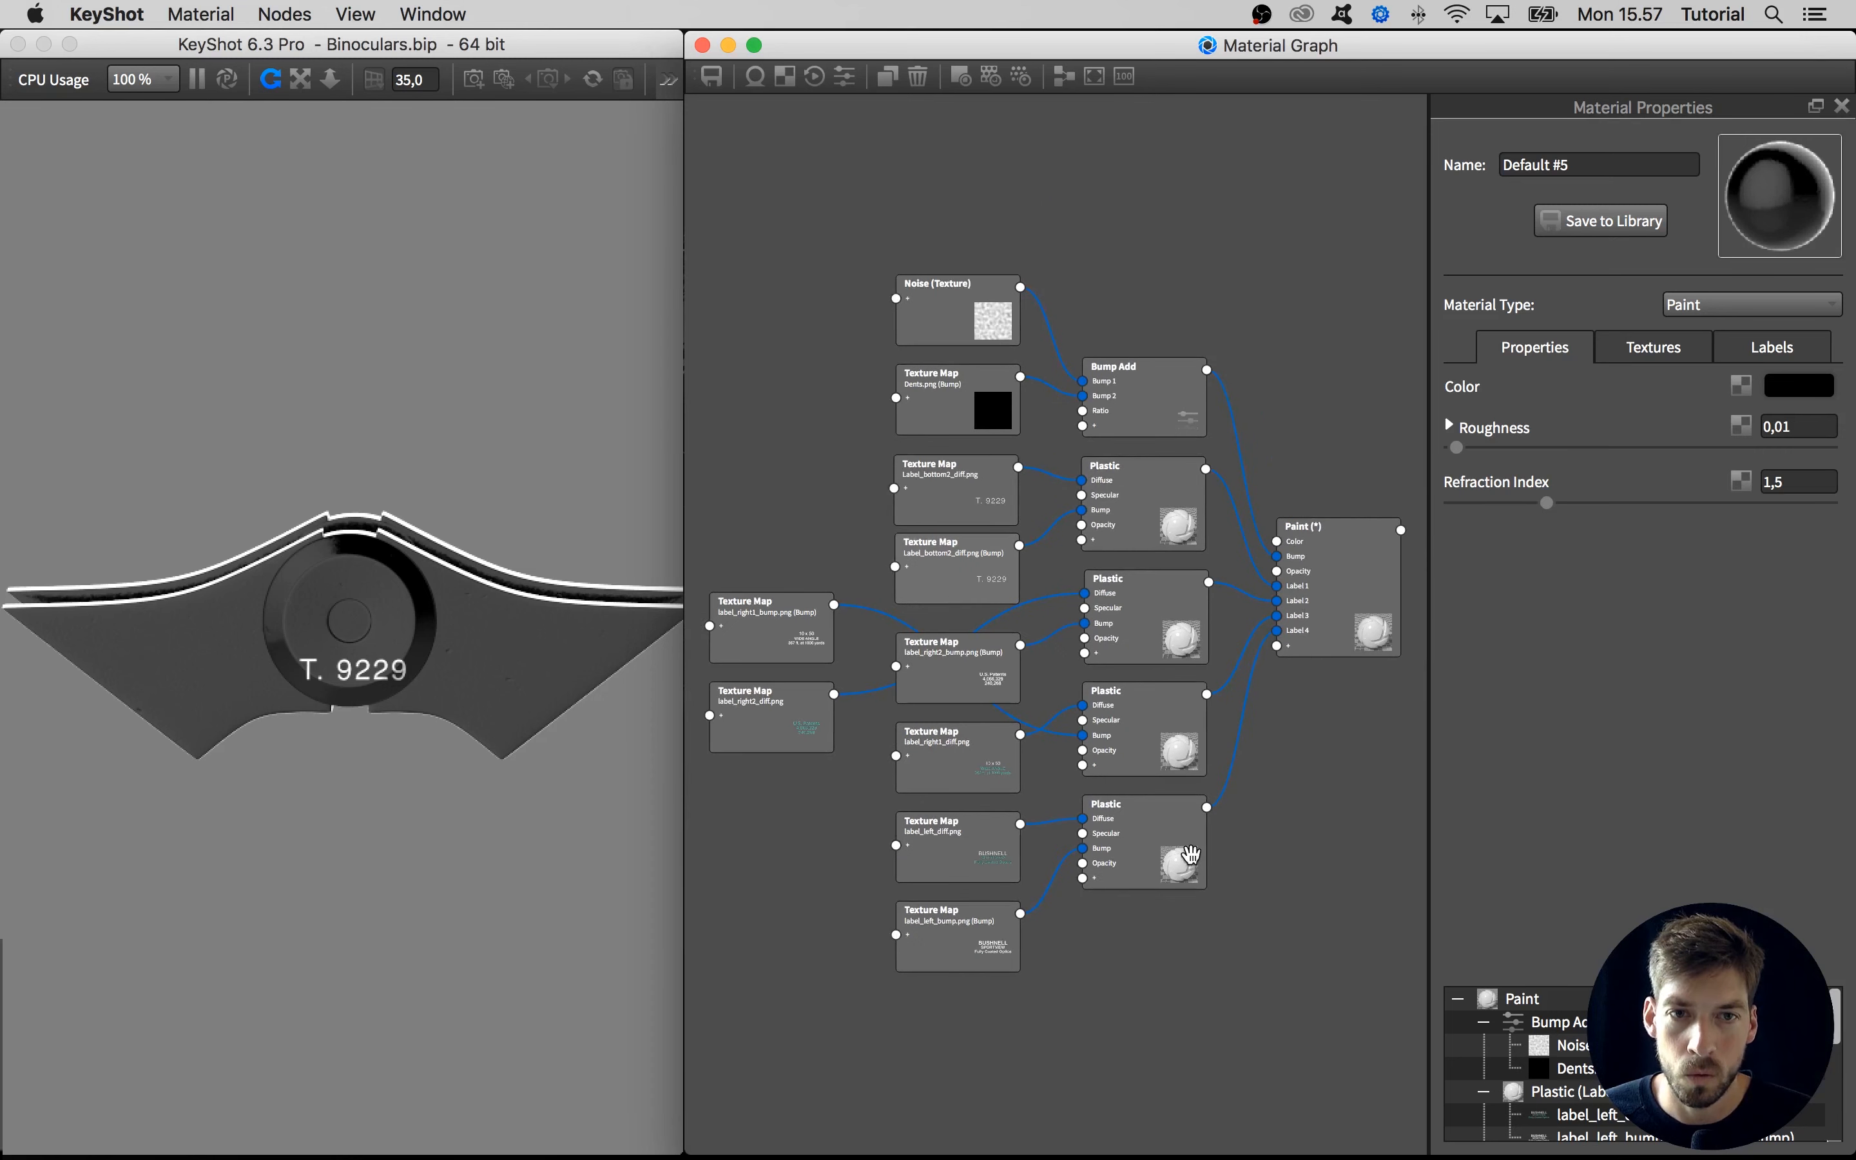
Move all the label texture and Plastic nodes well below the Bump Add group to free space in the graph
drag(1228, 1012, 776, 637)
drag(783, 645, 799, 1005)
drag(1147, 644, 973, 497)
drag(958, 600, 961, 900)
scroll(1041, 363, up, 3)
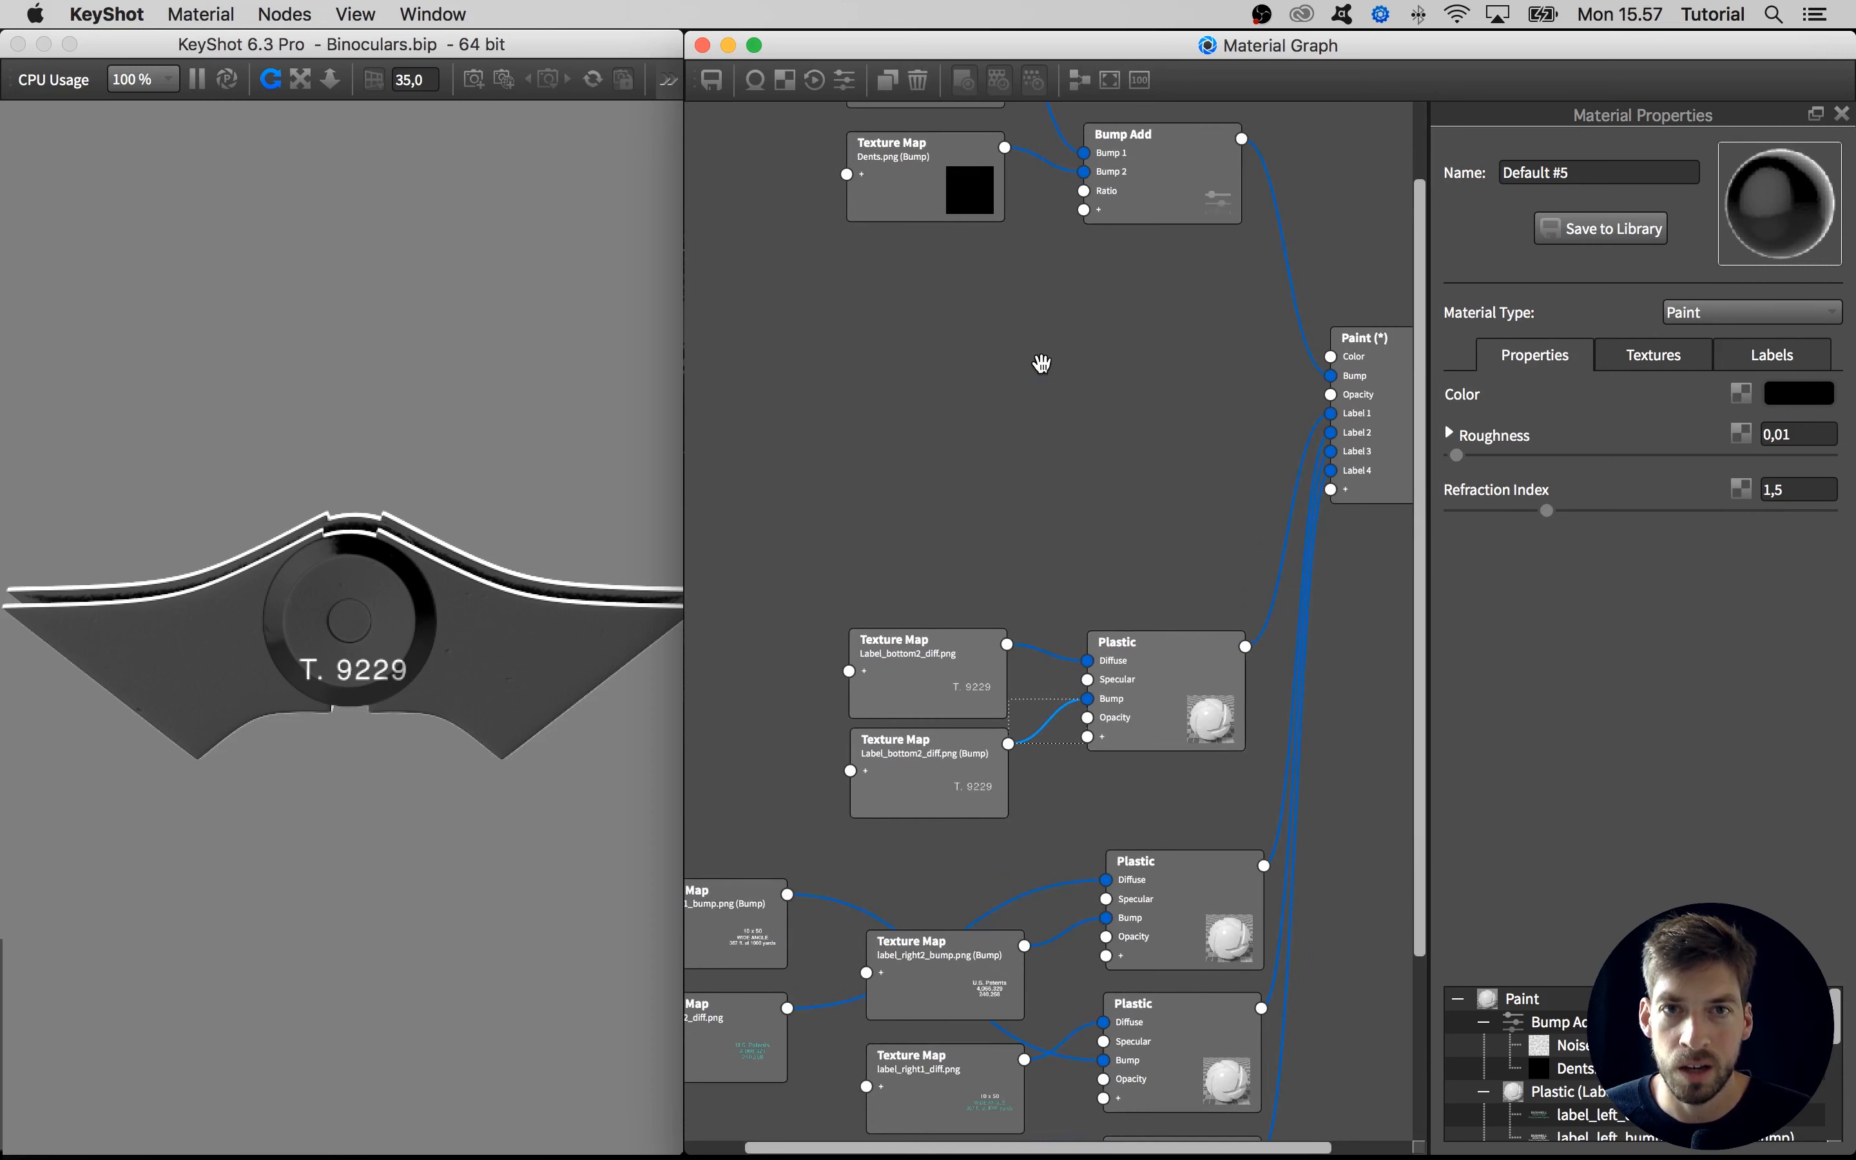
Move the Noise and Dents.png texture nodes farther away from the Bump Add node to make room between them
middle_drag(1058, 363, 1062, 571)
drag(1136, 279, 1146, 299)
drag(956, 376, 844, 209)
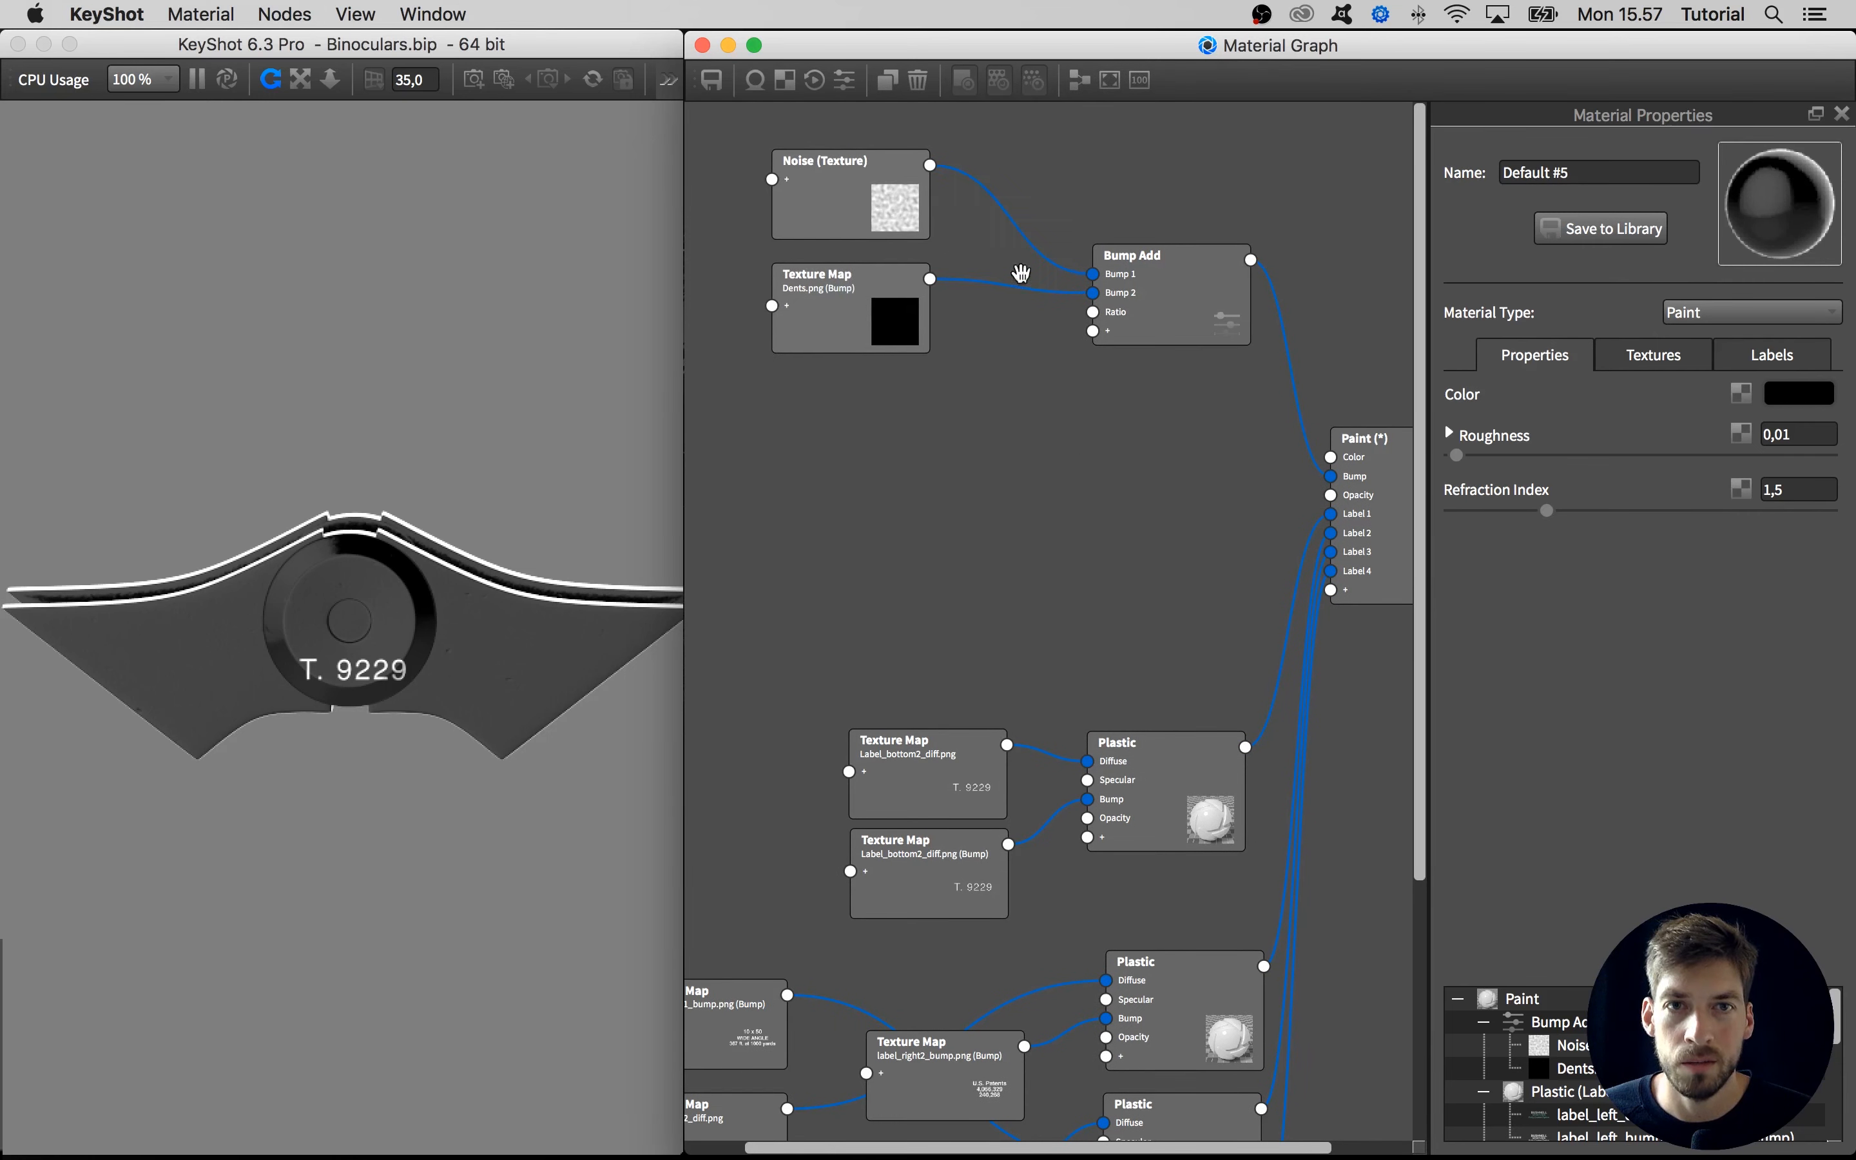
mouse_move(1151, 303)
mouse_down()
mouse_move(1167, 306)
mouse_move(1154, 295)
mouse_up()
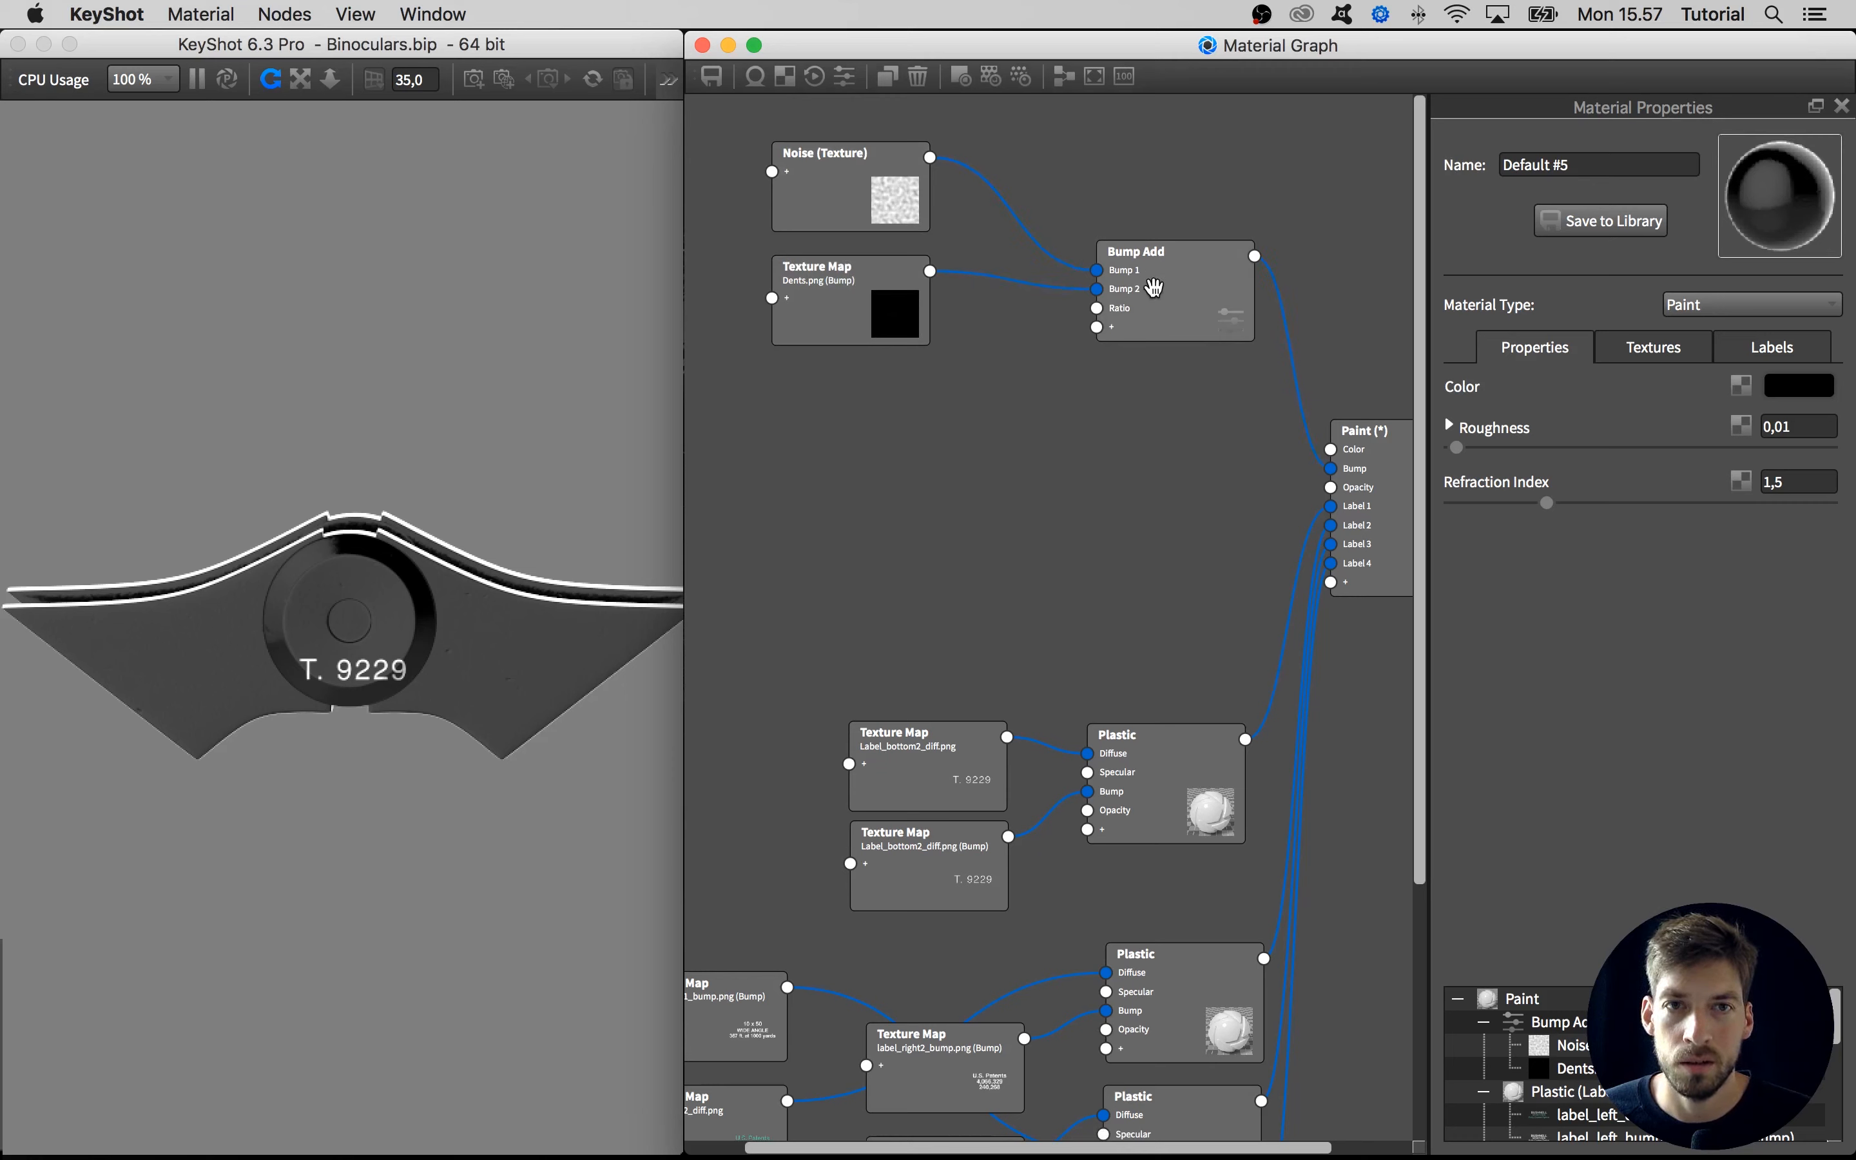
Duplicate the Bump Add node and insert the copy between the Dents.png texture and the original's Bump 2 input
right_click(1112, 418)
mouse_move(1172, 638)
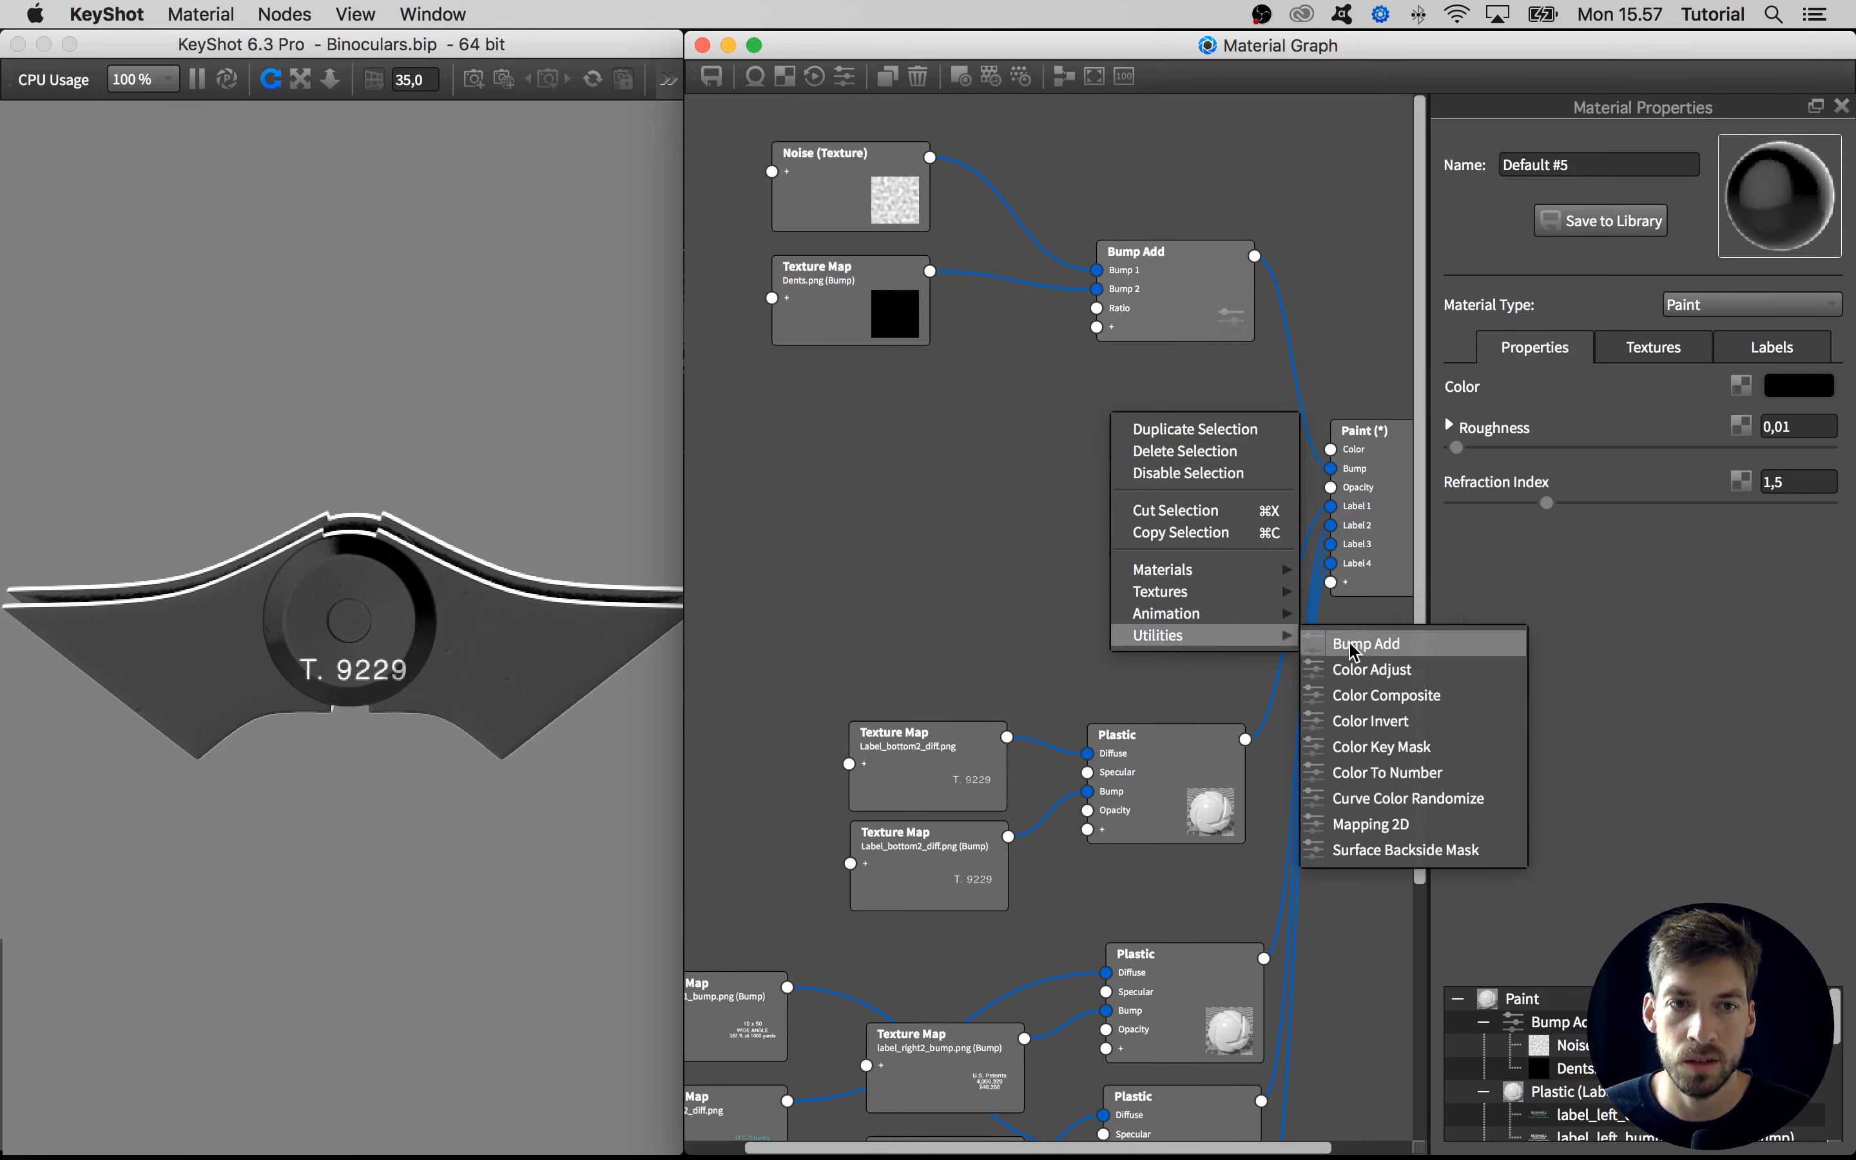
right_click(1181, 302)
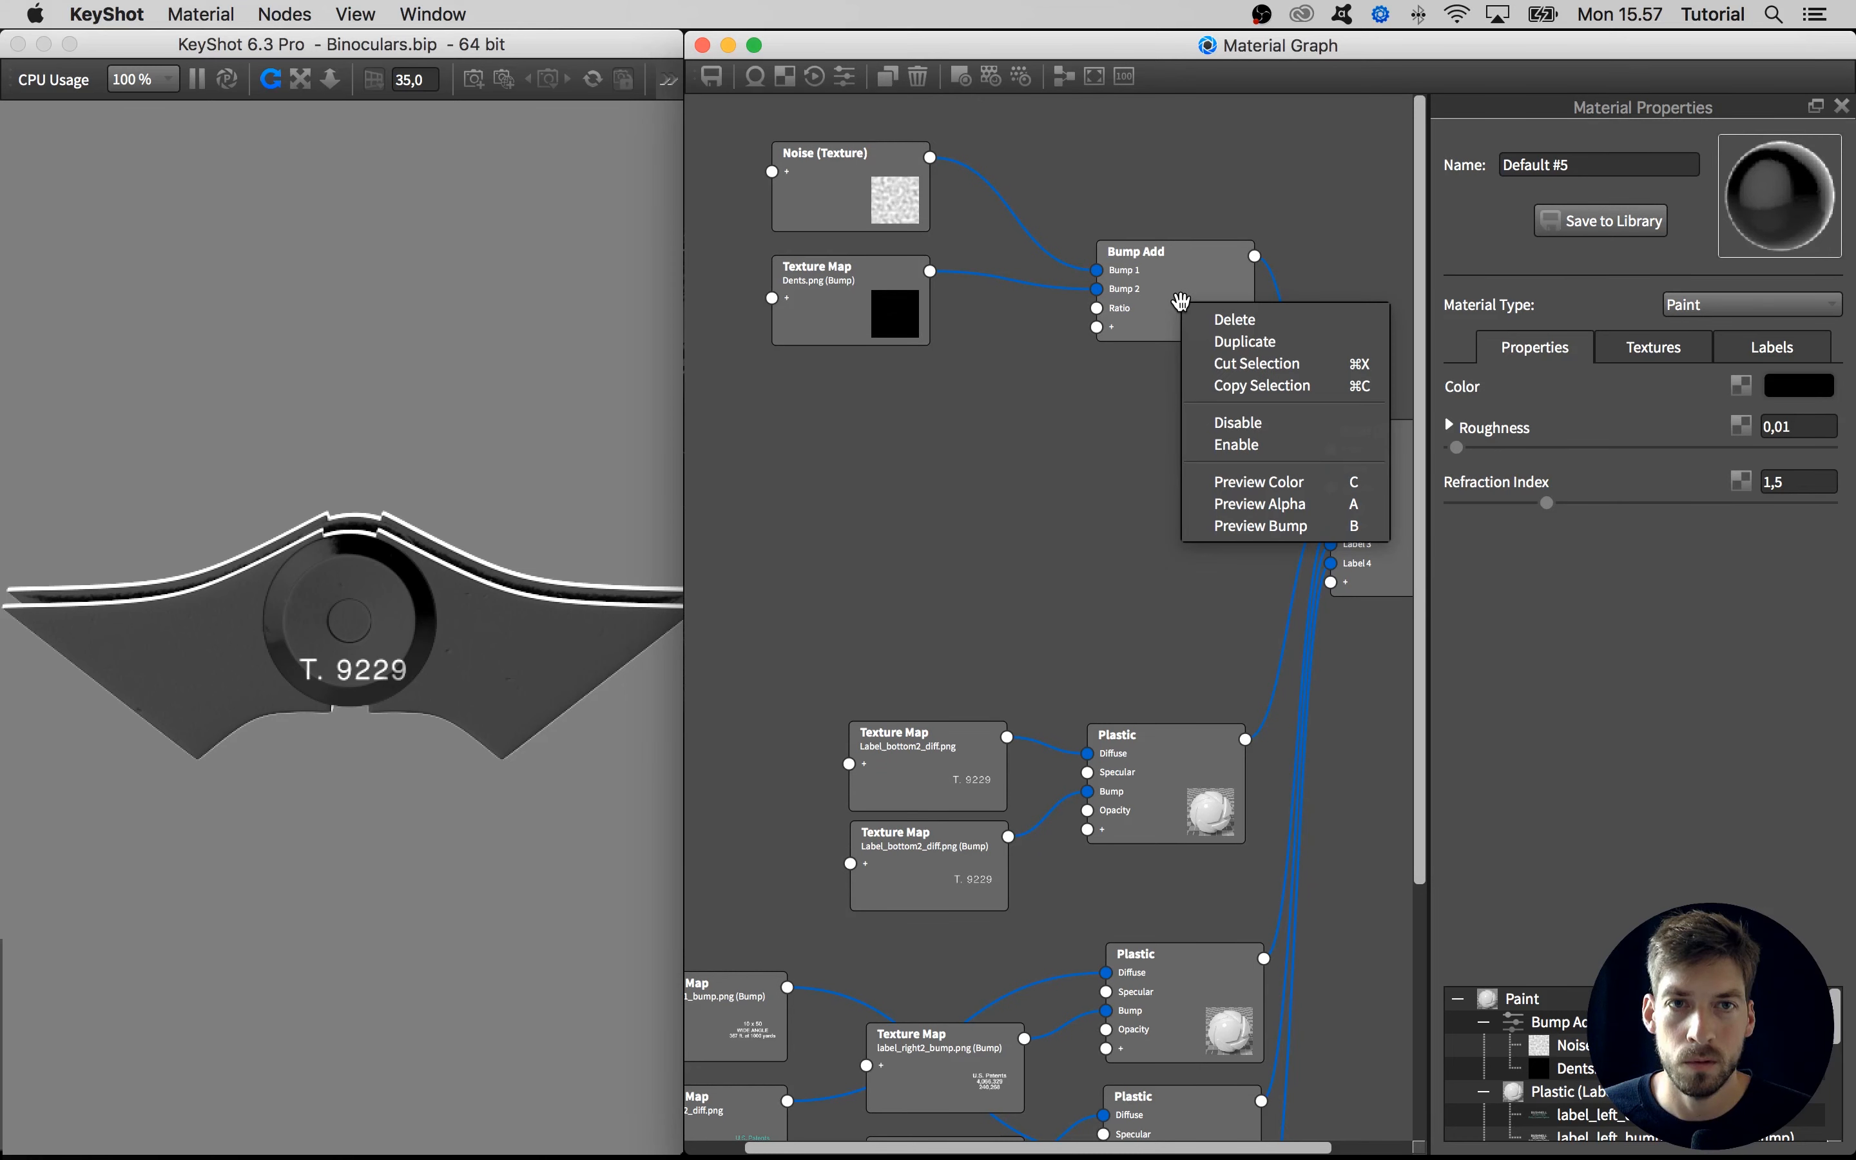
click(1216, 342)
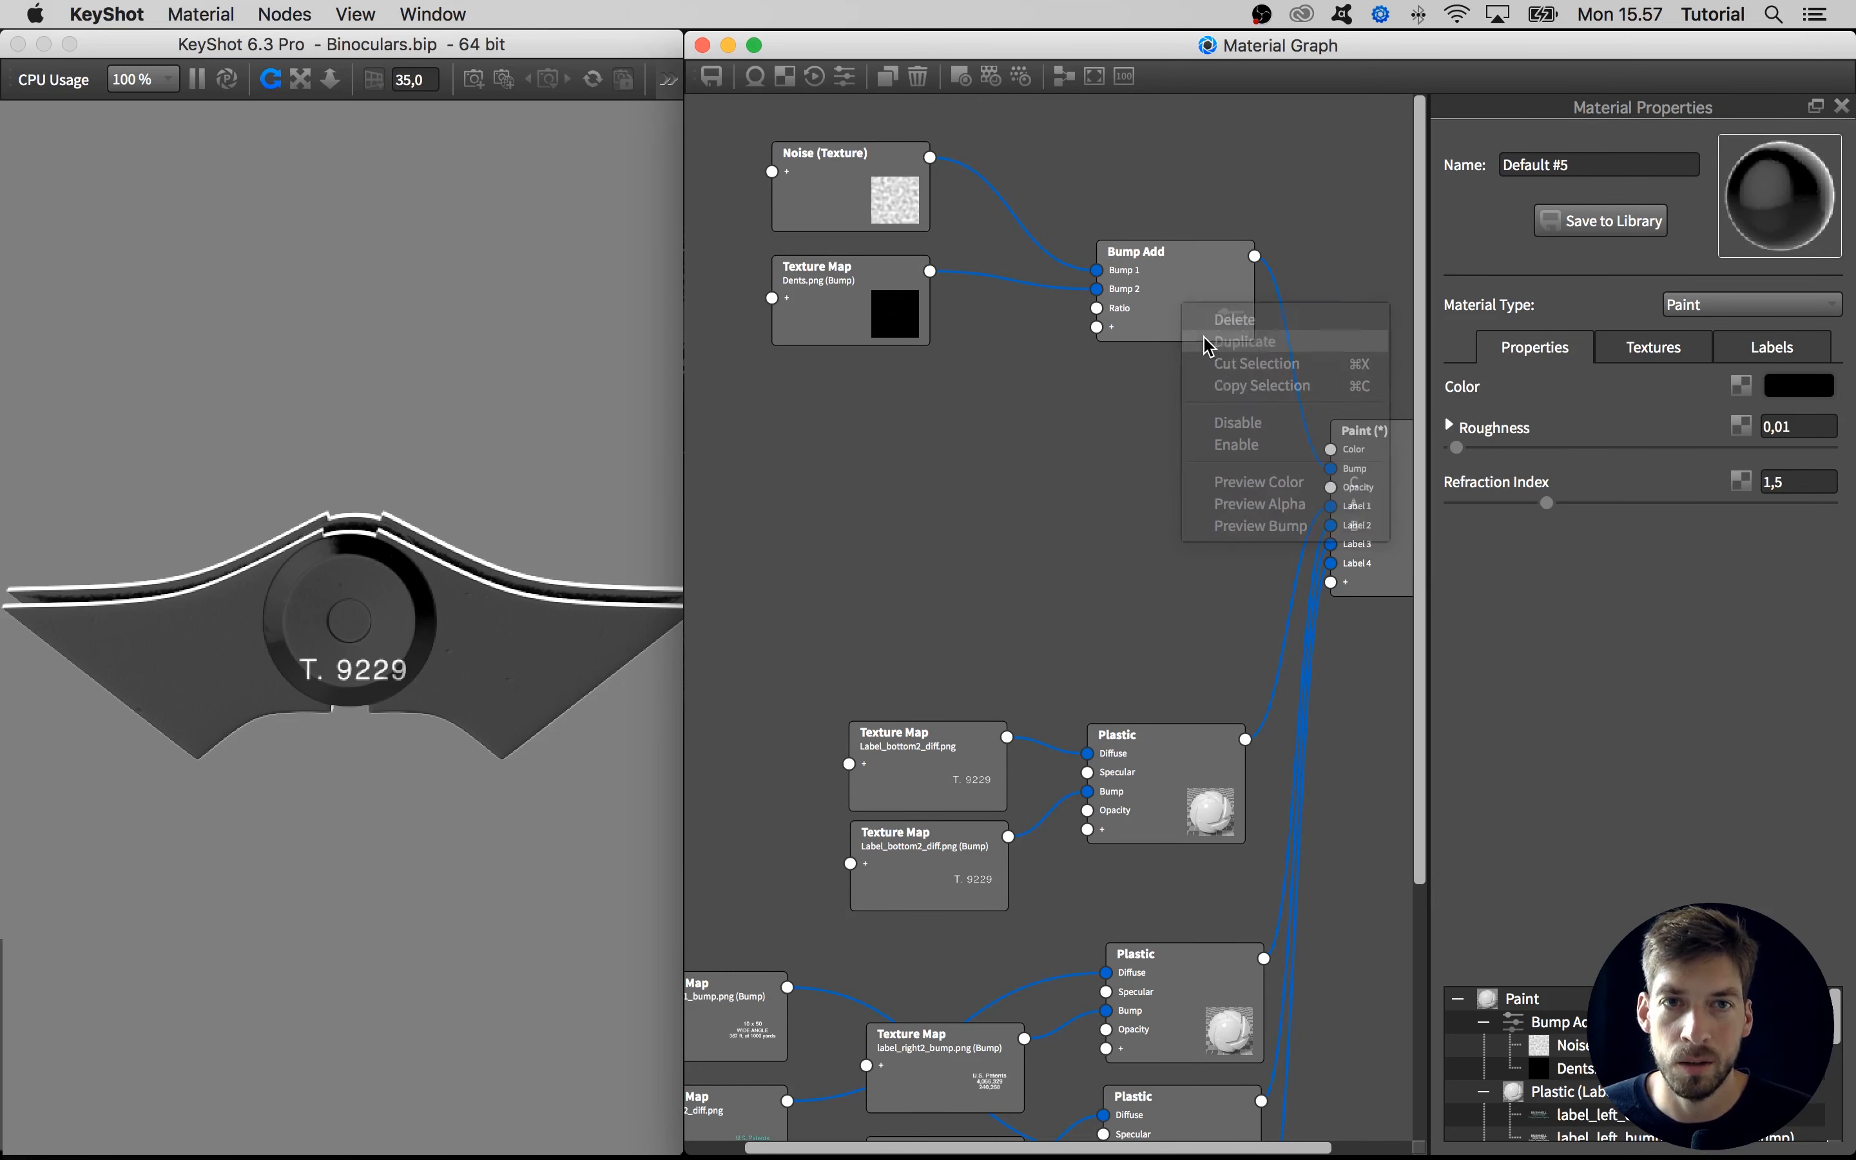
drag(1227, 341, 1097, 290)
drag(920, 358, 963, 356)
drag(905, 287, 900, 375)
drag(837, 303, 806, 293)
drag(948, 390, 945, 357)
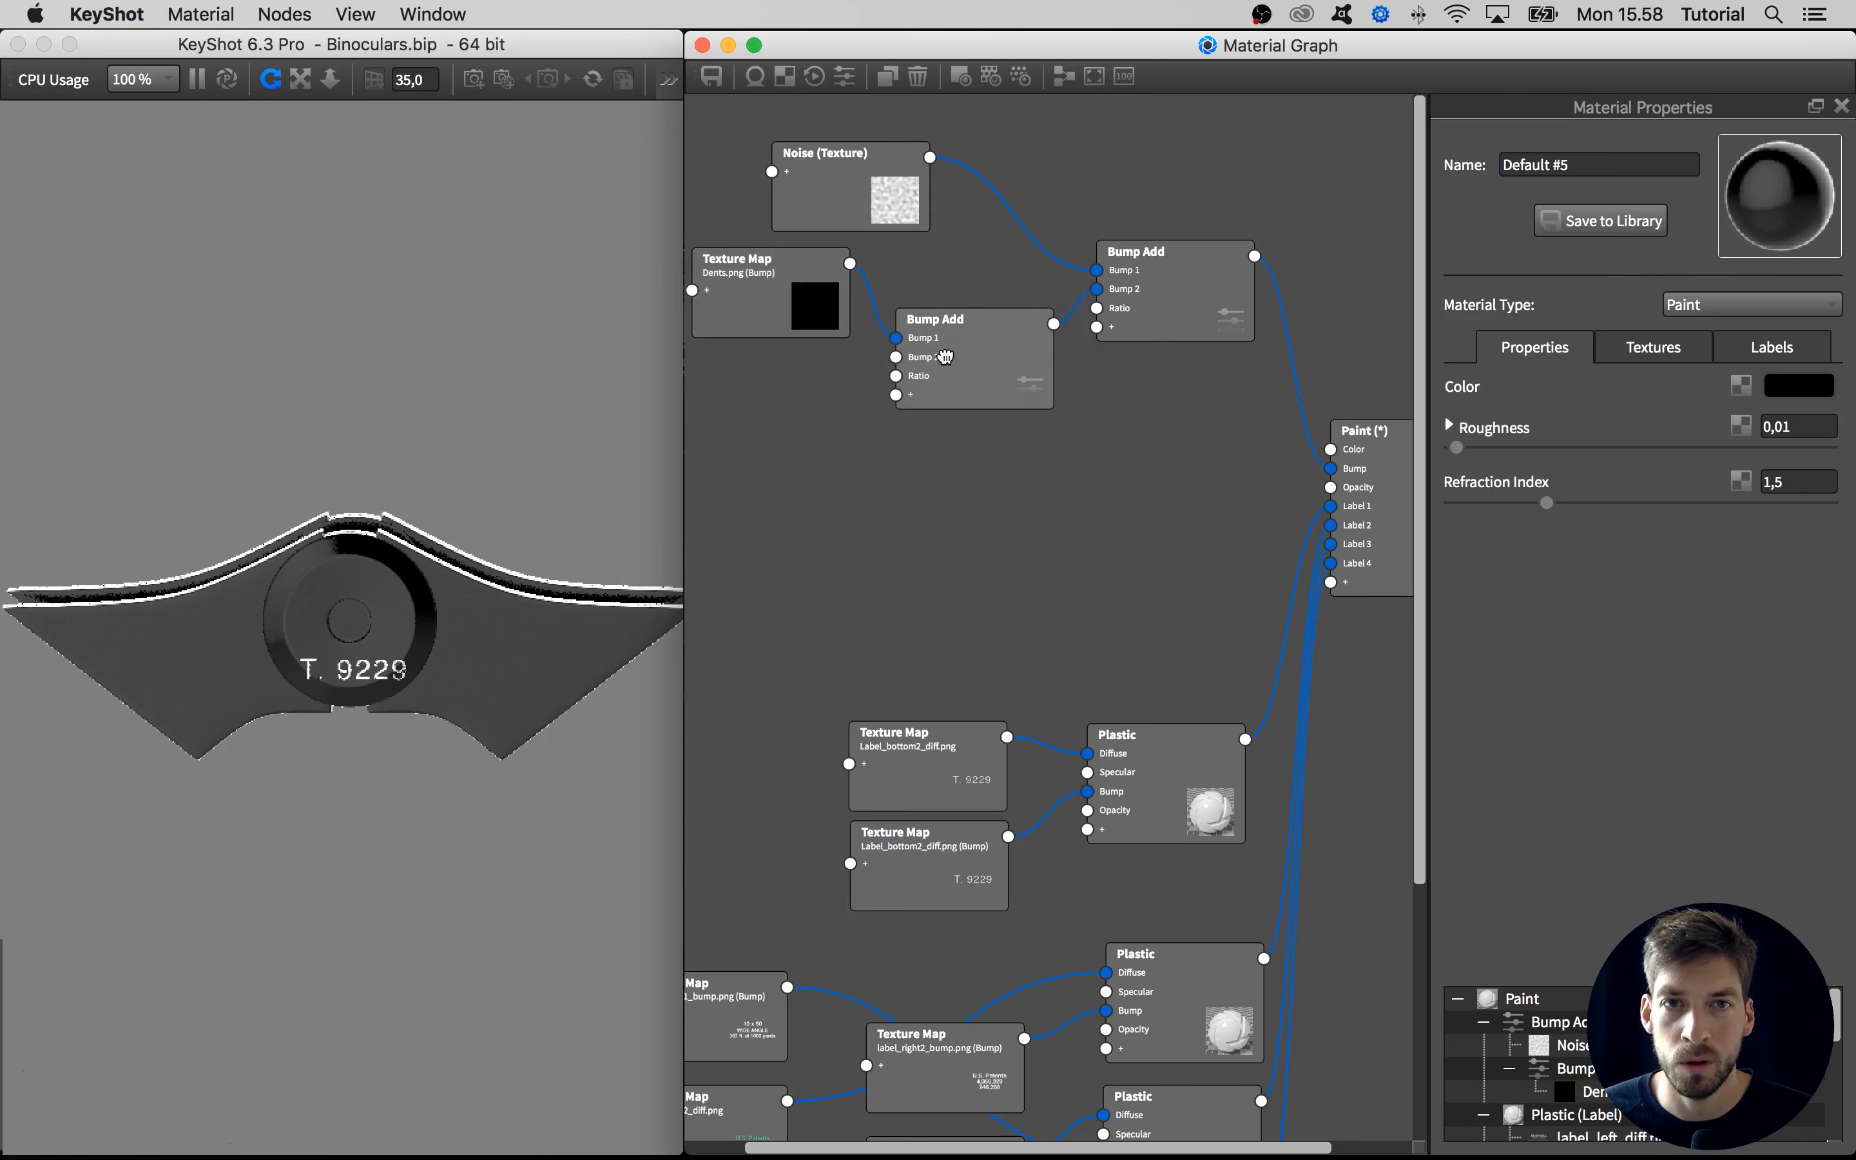
drag(1127, 327, 1138, 318)
drag(1000, 388, 1010, 368)
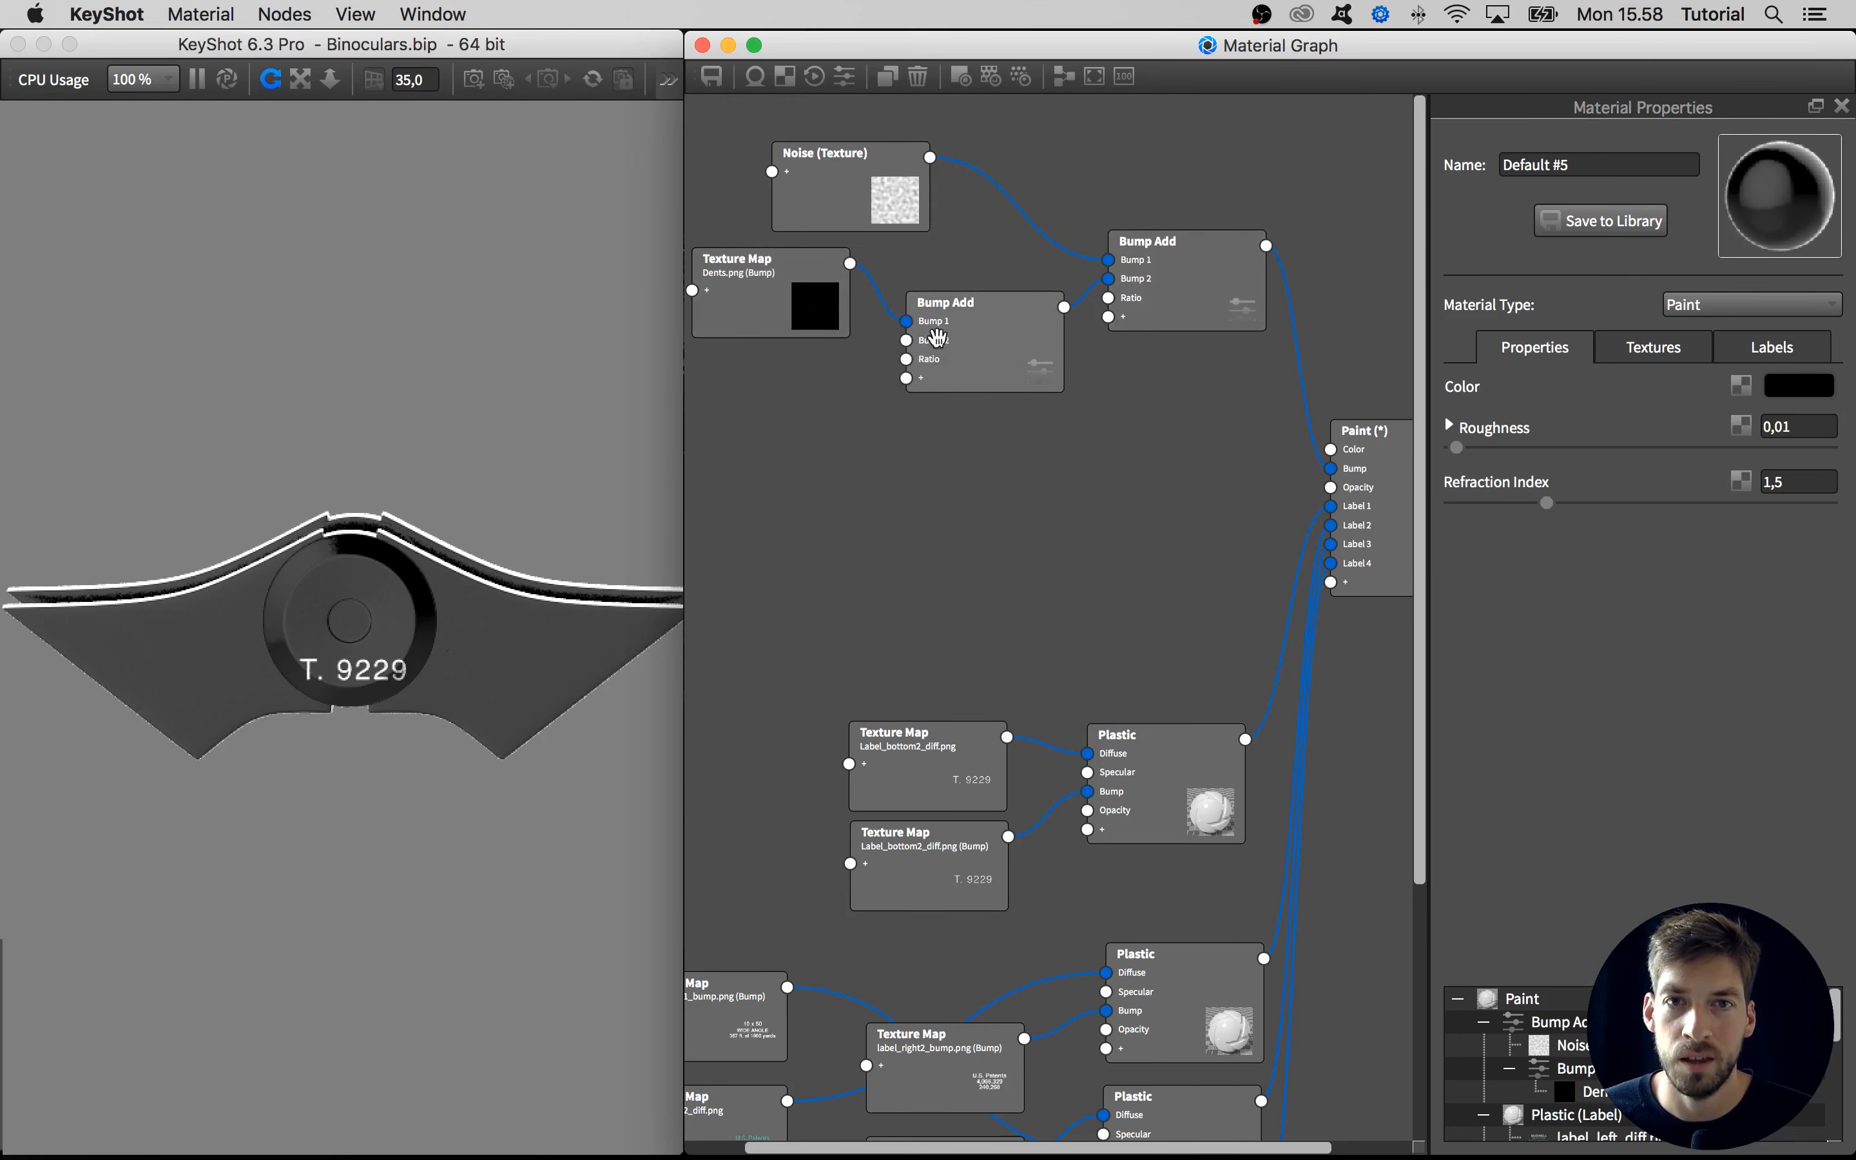
Add a Texture Map node, load Label_bottom_bump.png into it and place it directly below the Dents.png node
right_click(811, 448)
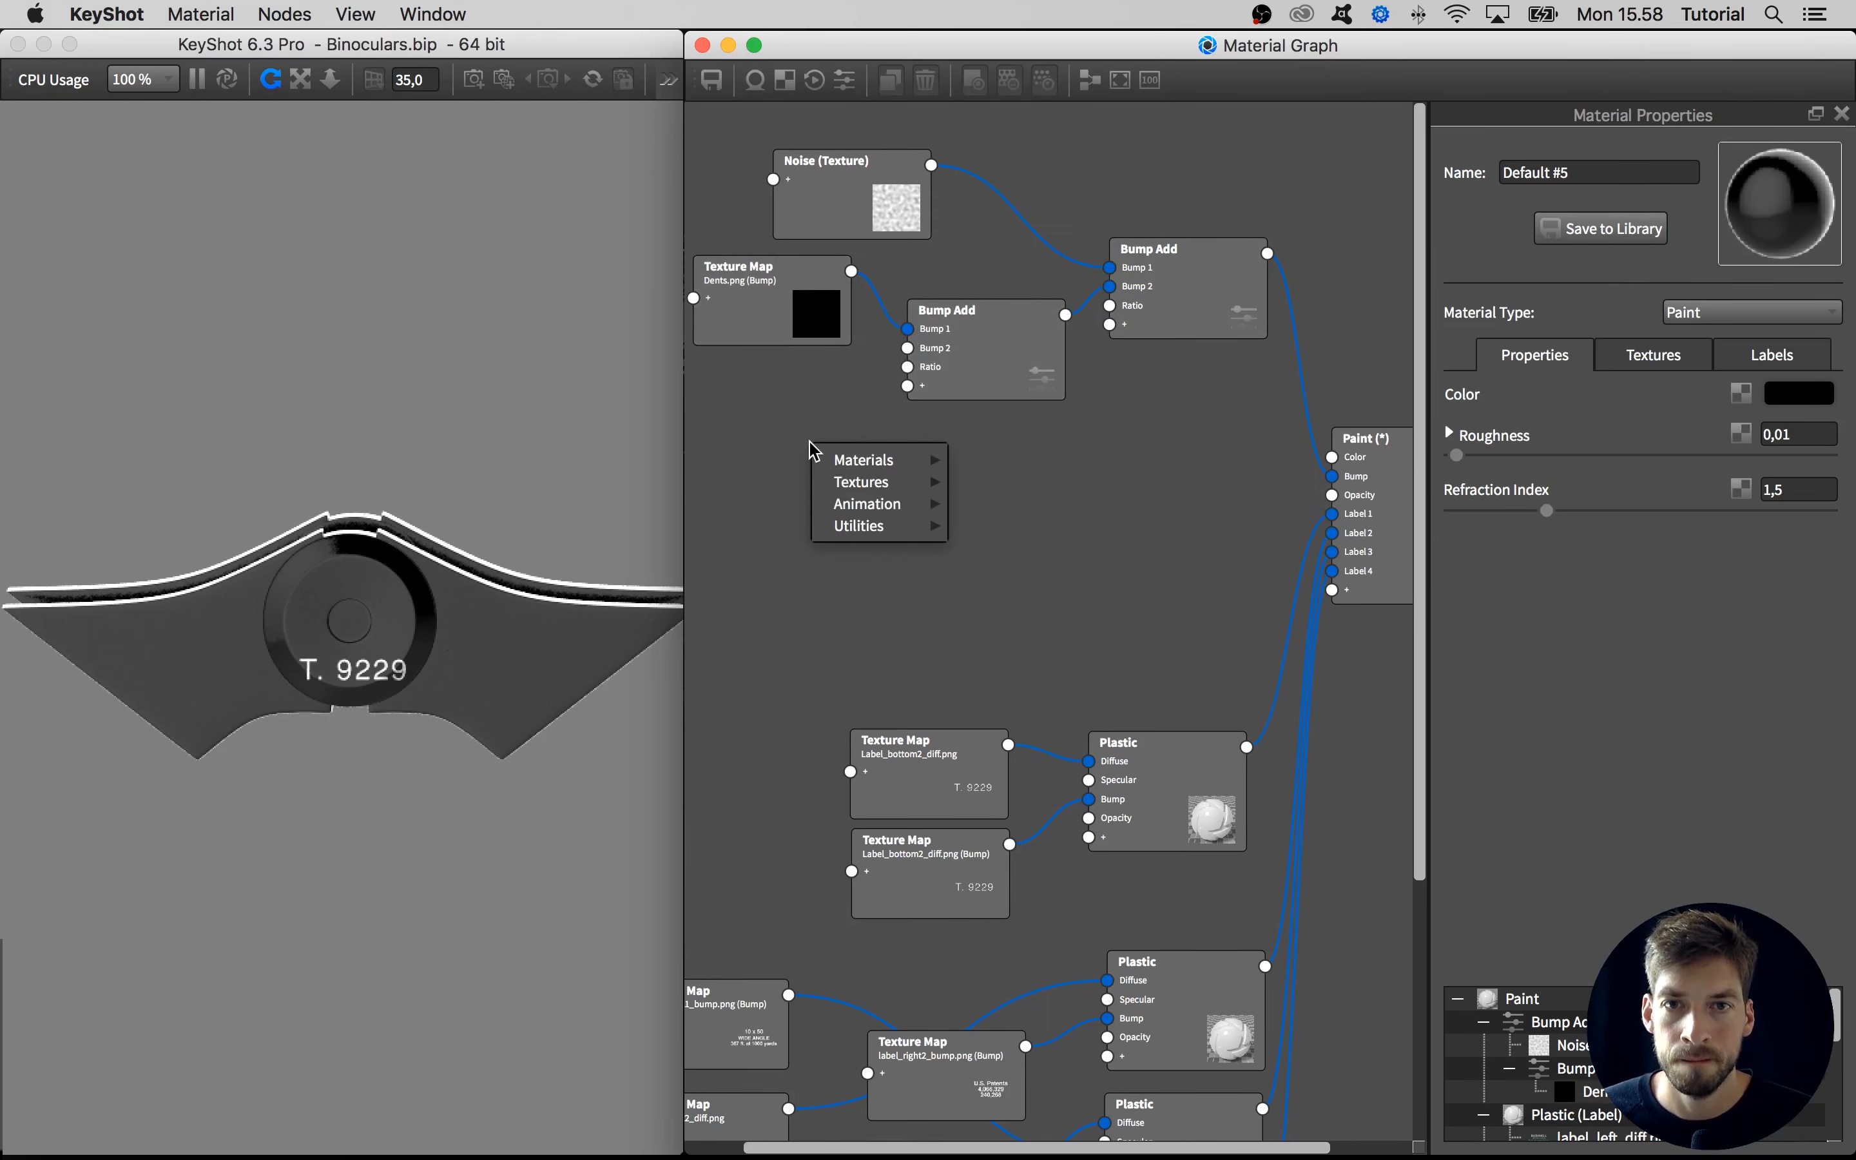
mouse_move(840, 458)
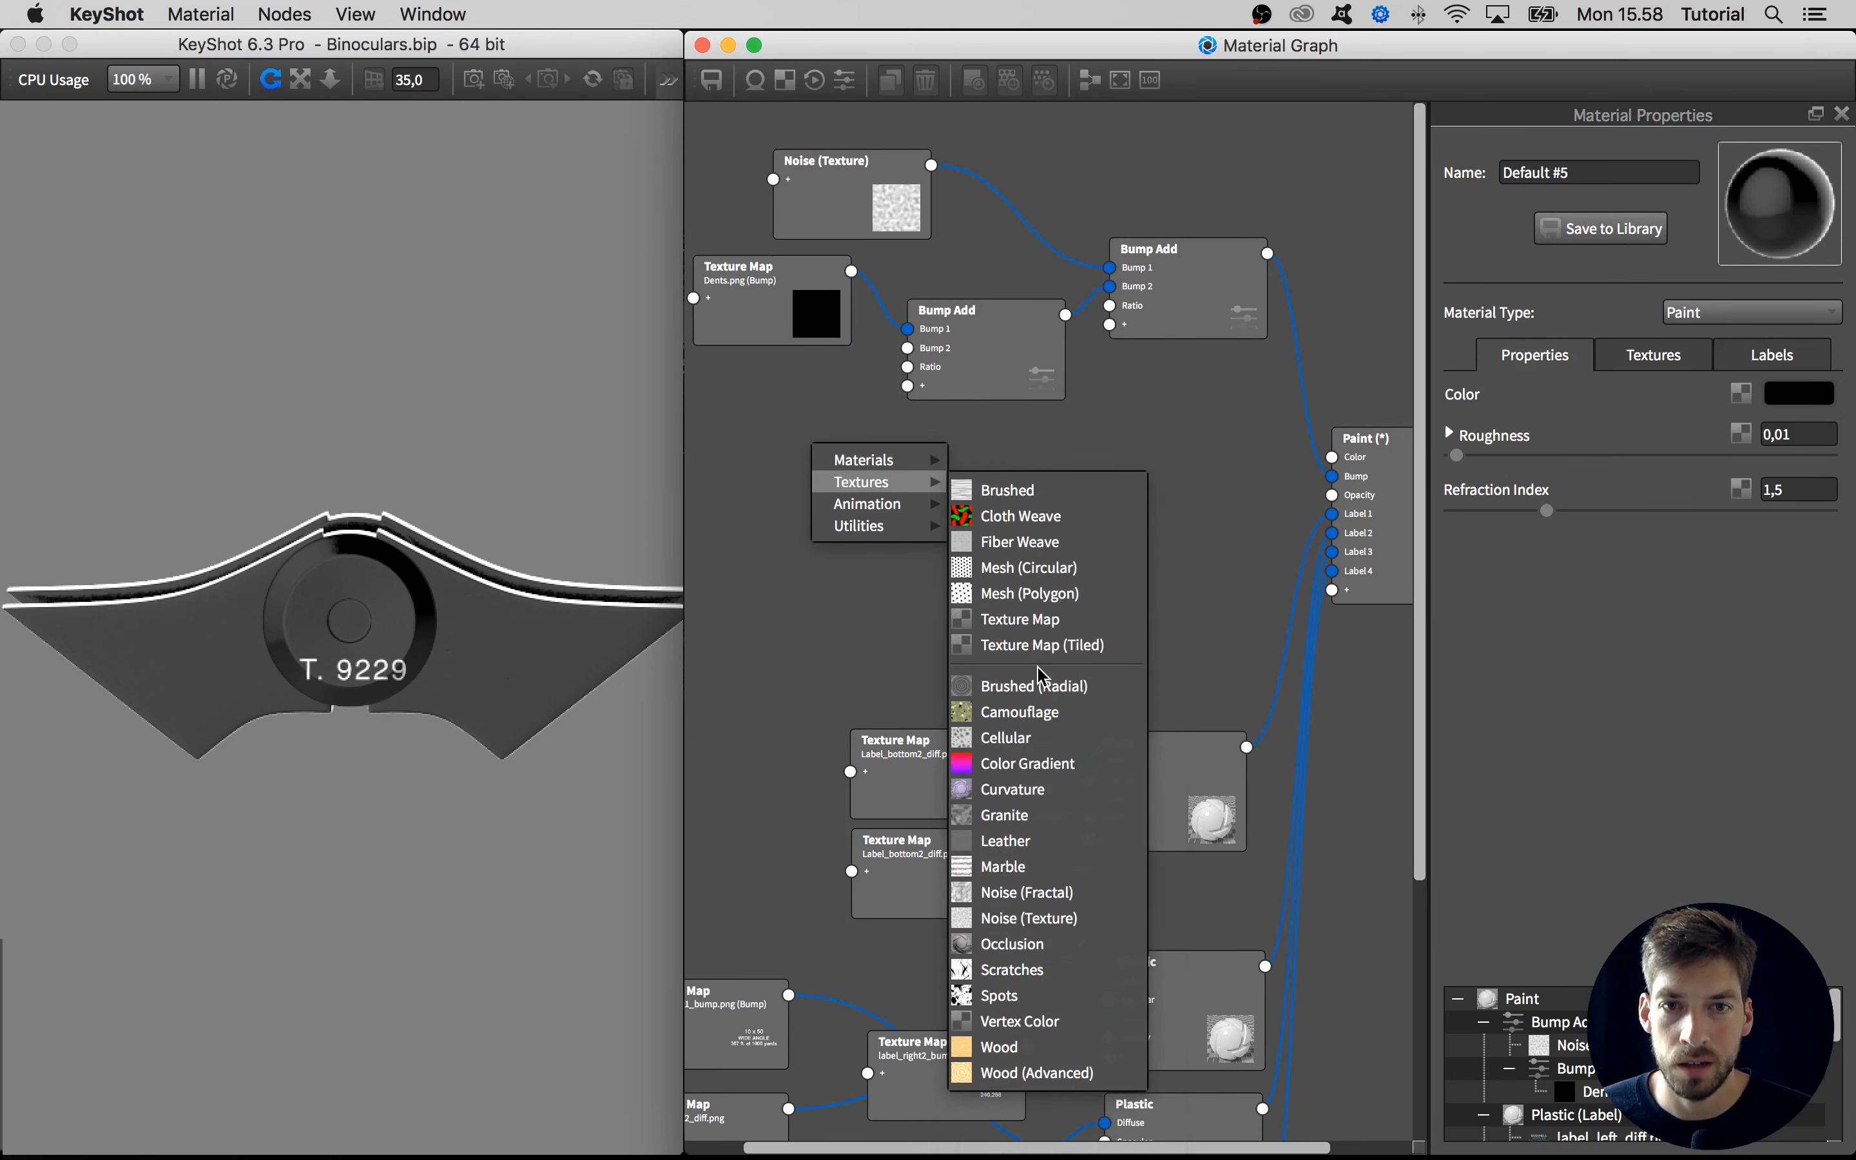
click(1040, 621)
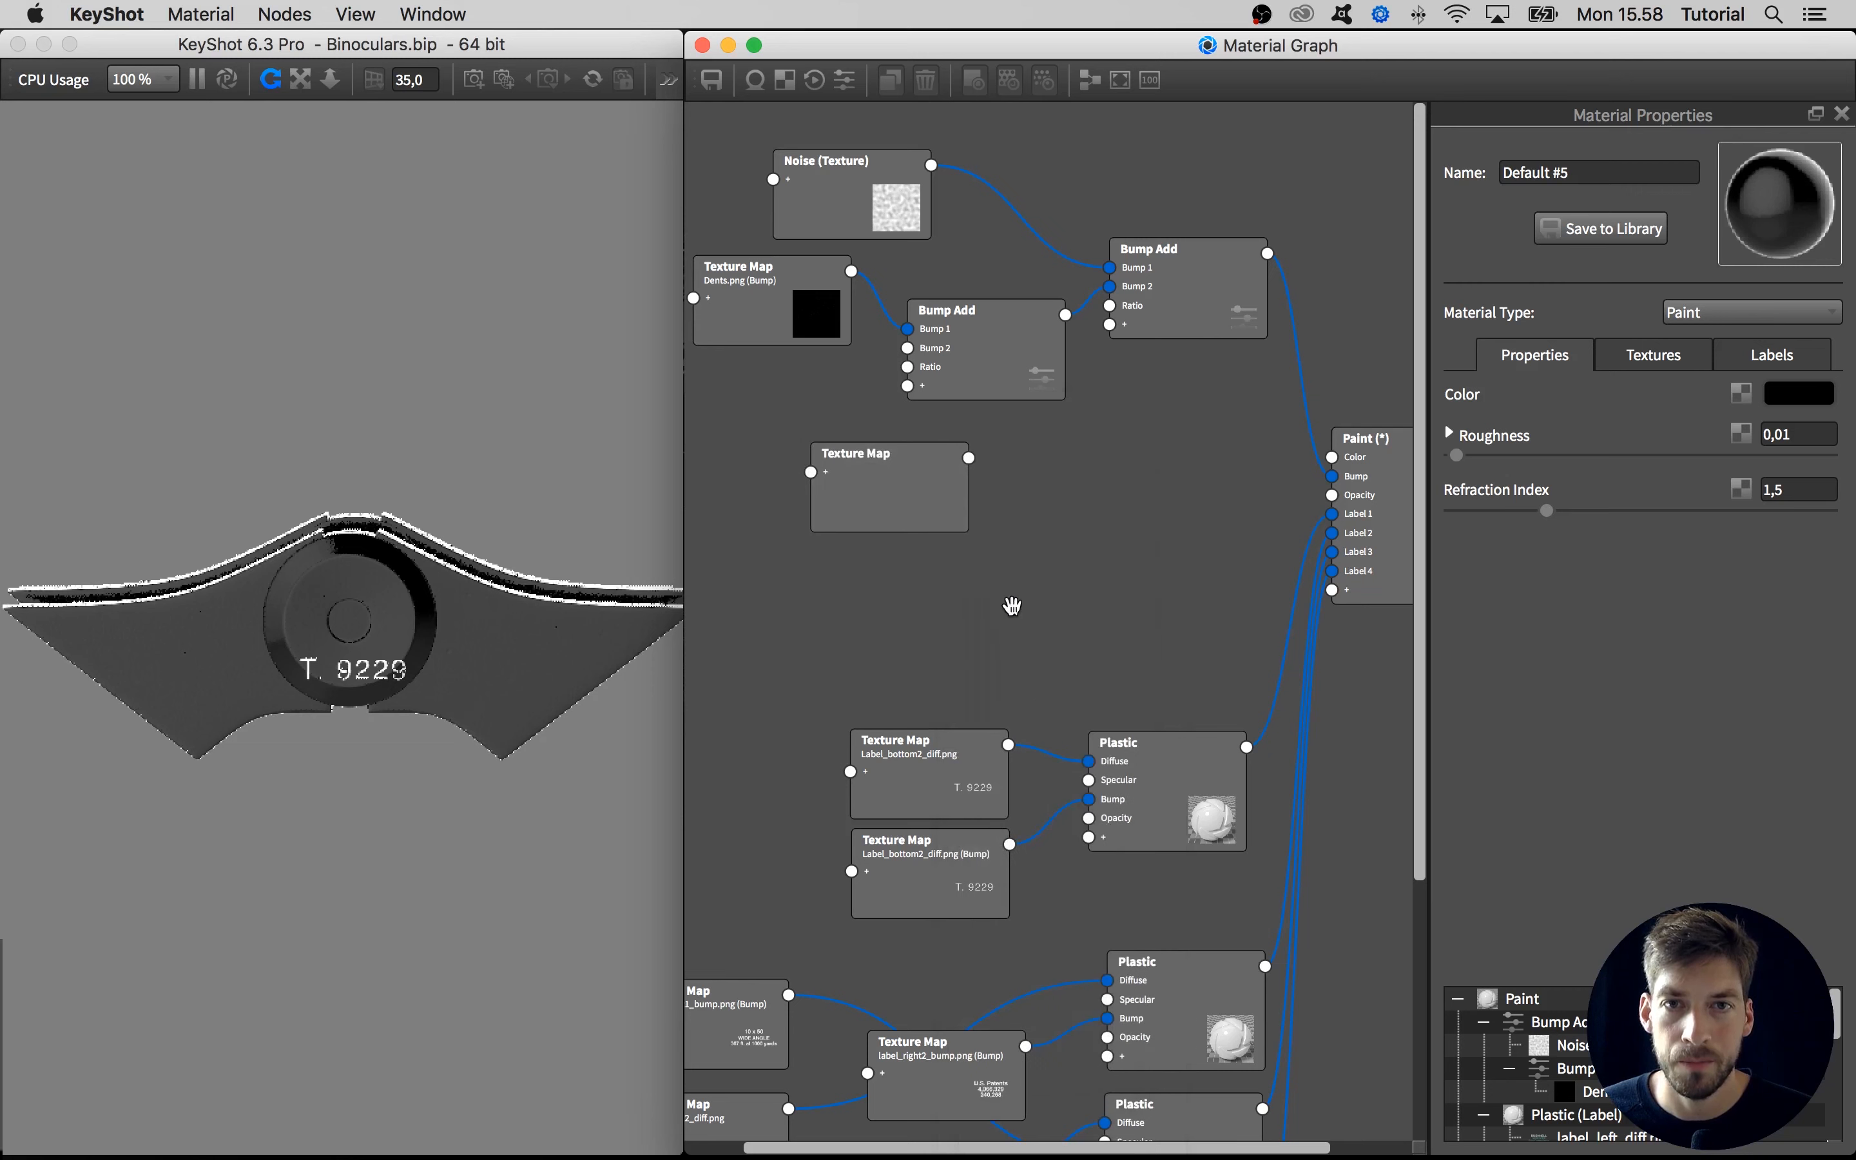
click(909, 508)
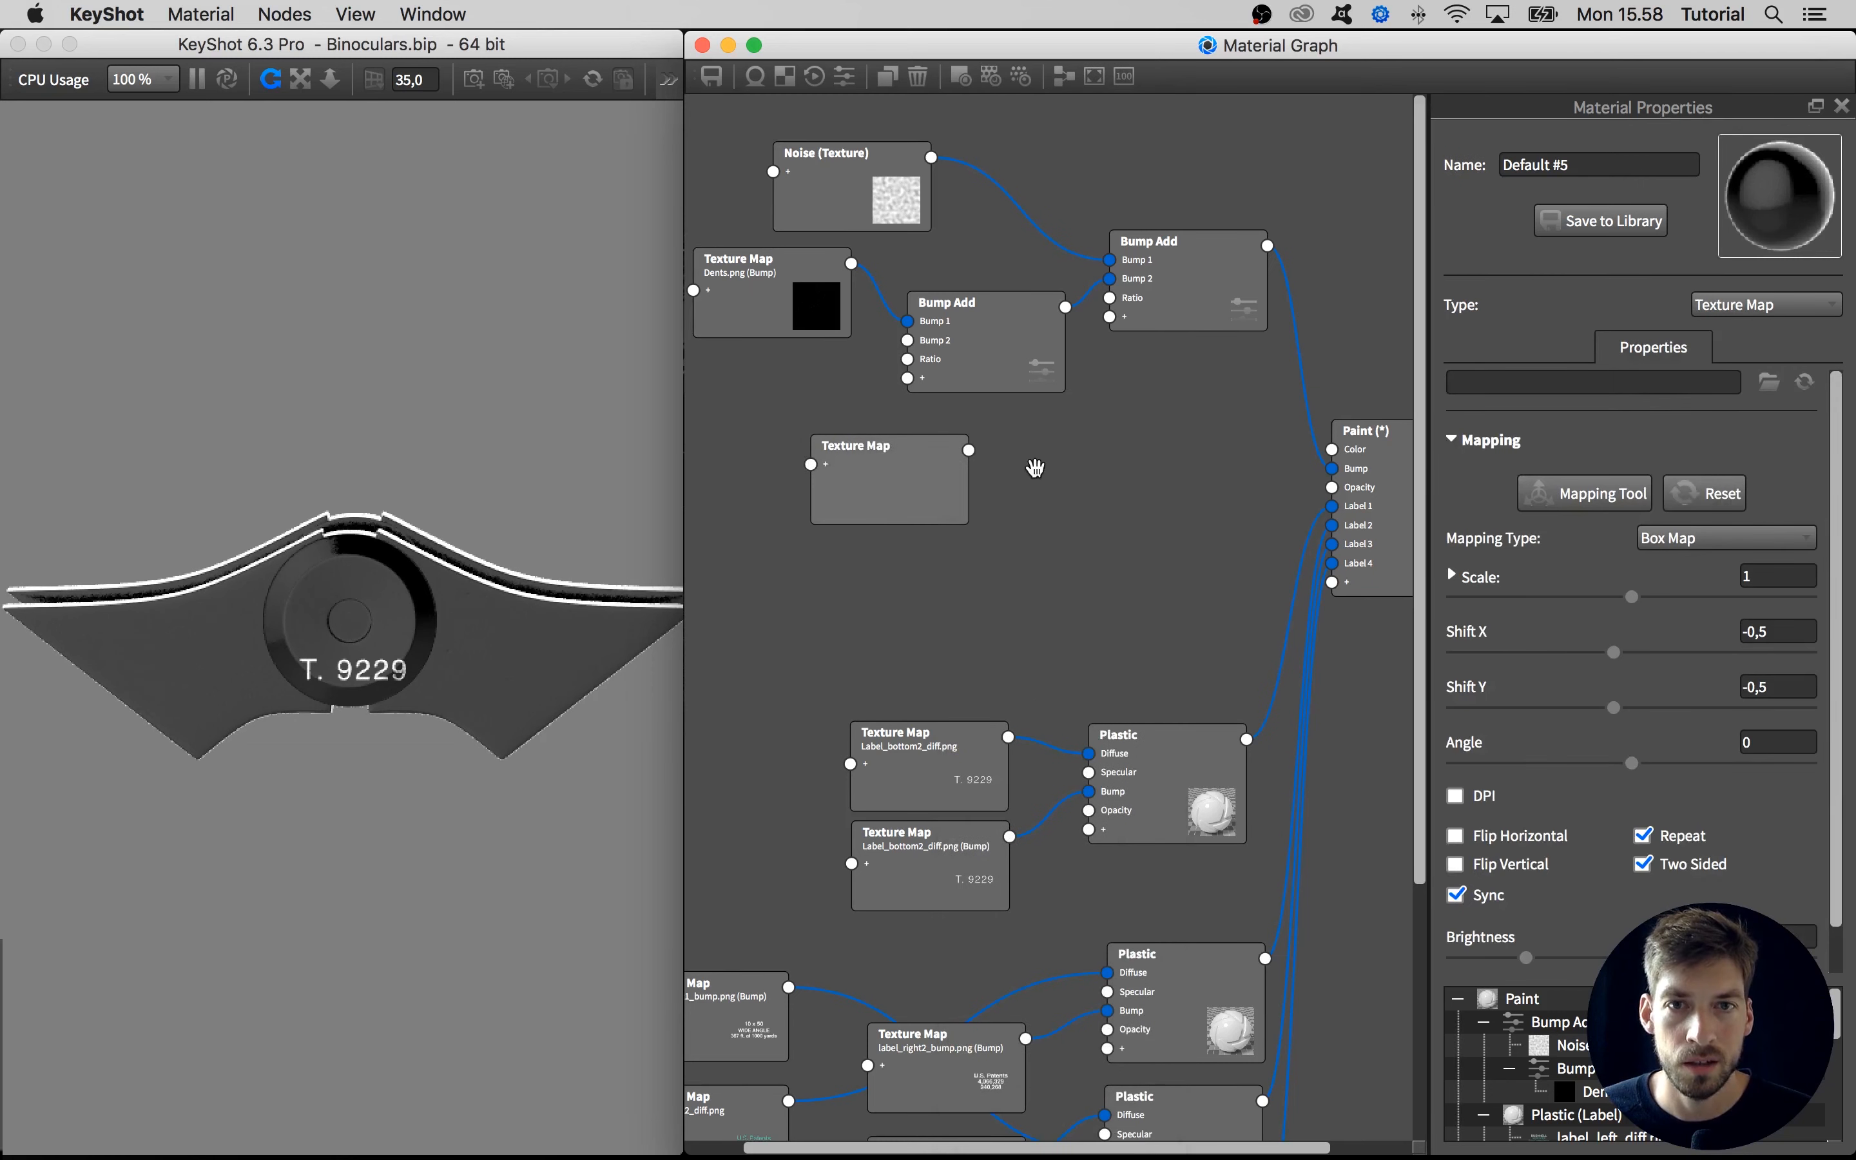
click(1768, 384)
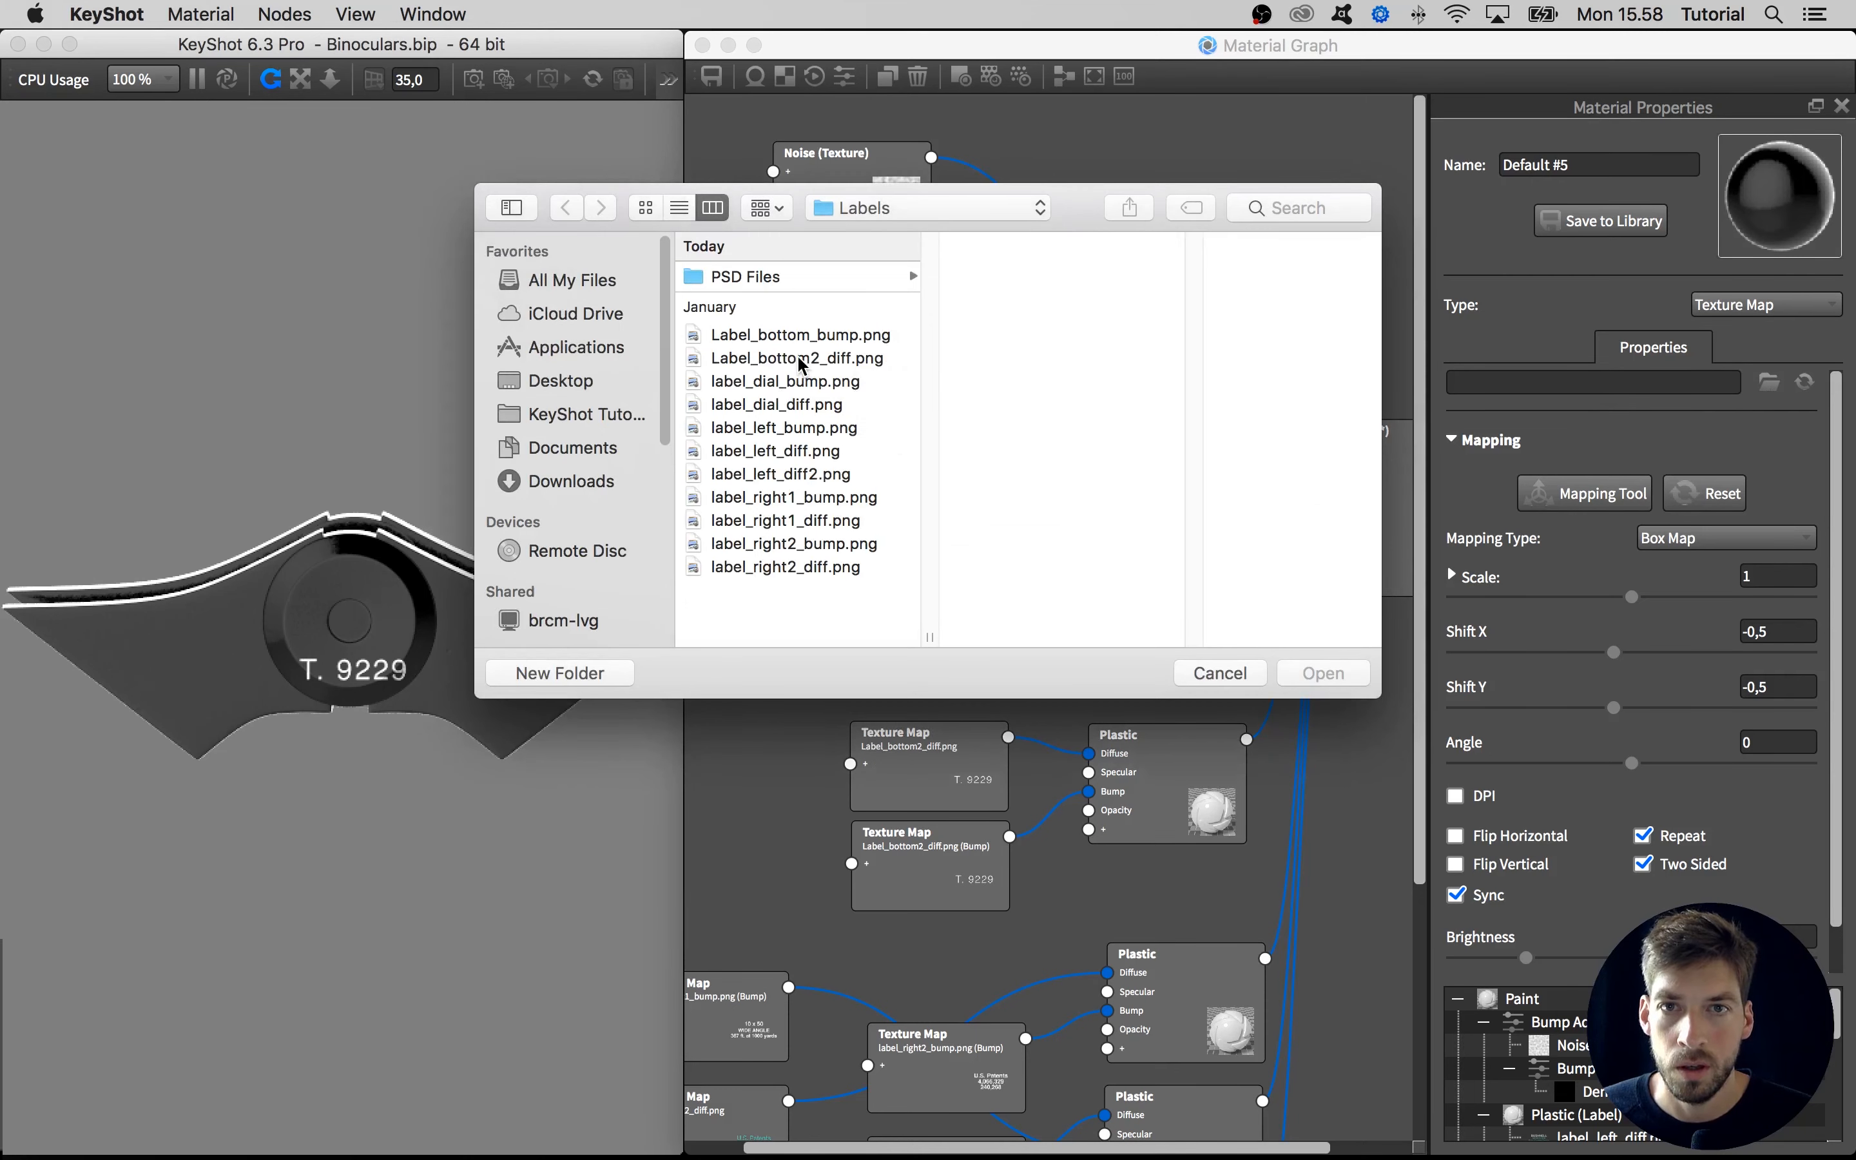
click(786, 338)
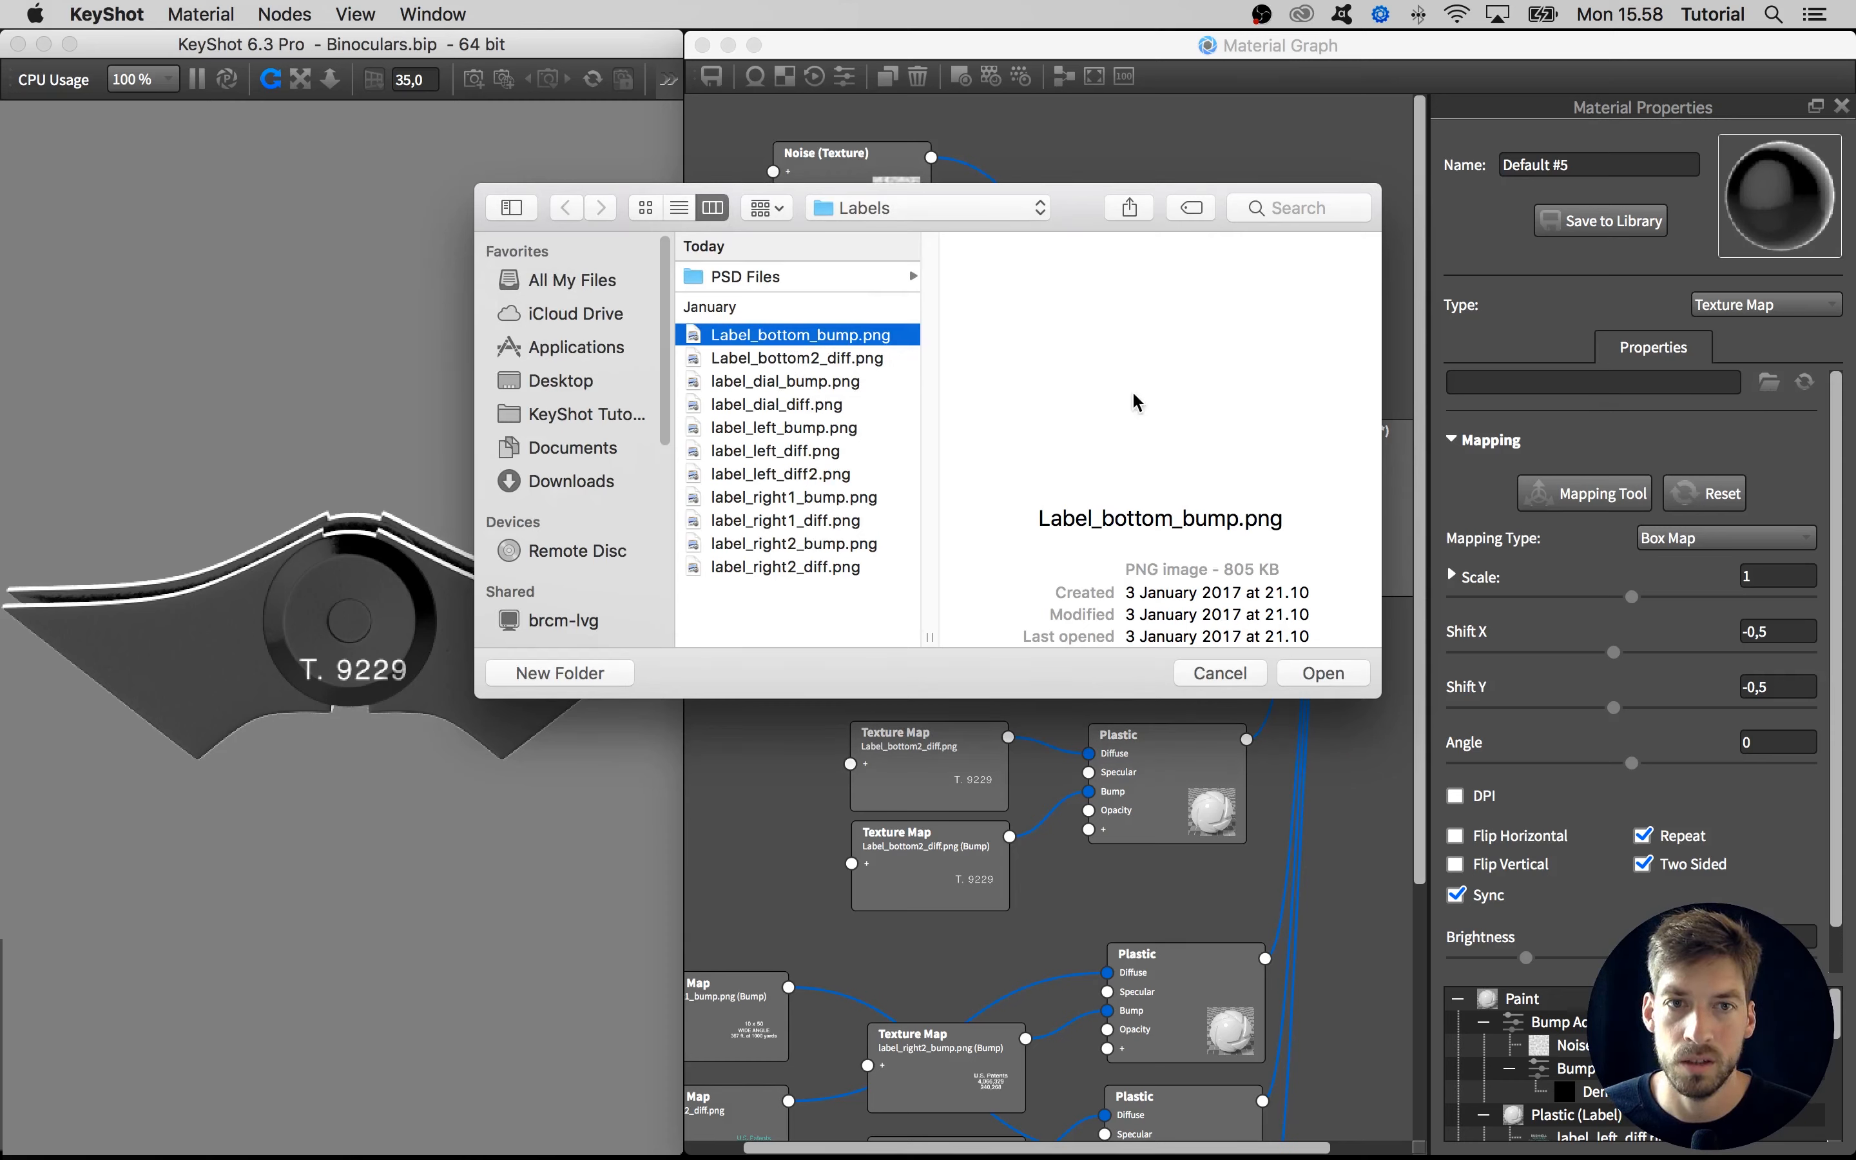
click(1336, 680)
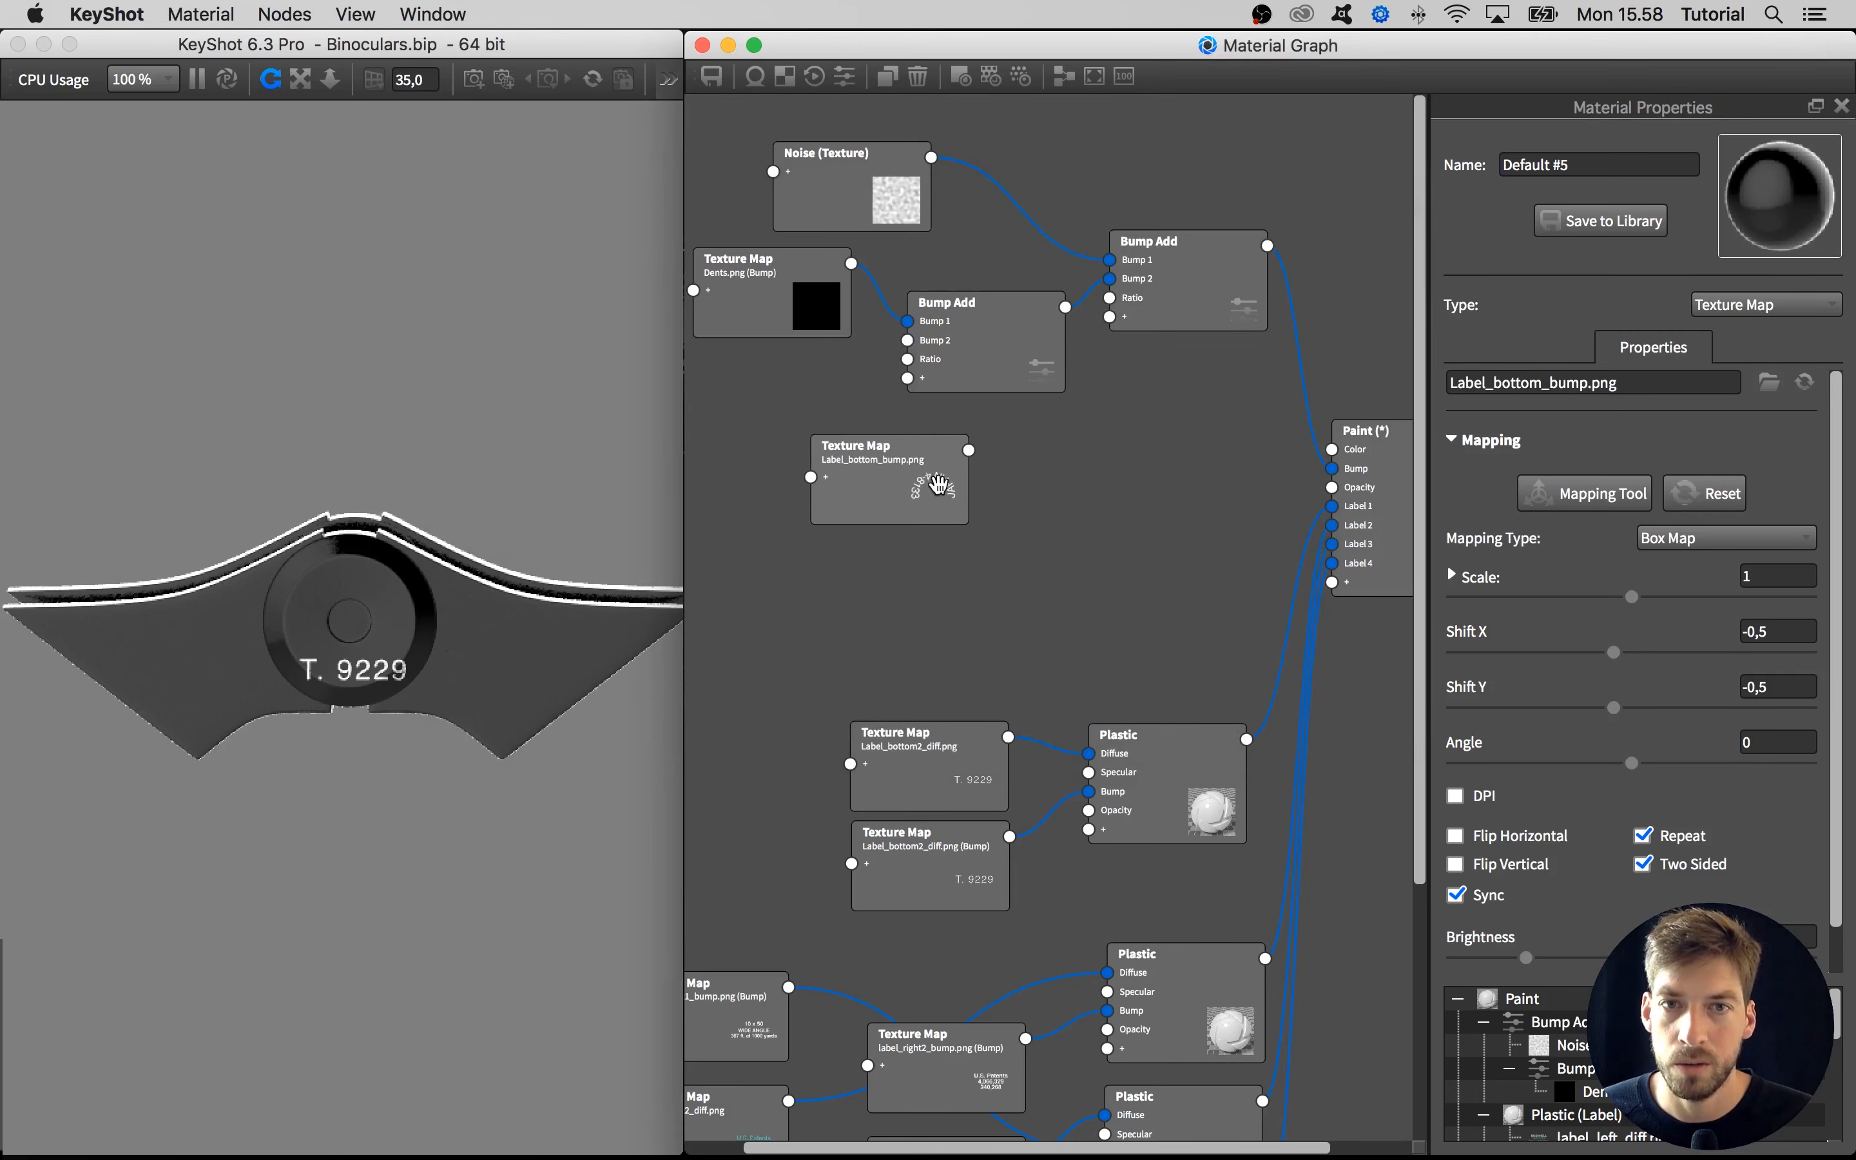
drag(939, 483, 908, 342)
drag(795, 434, 823, 415)
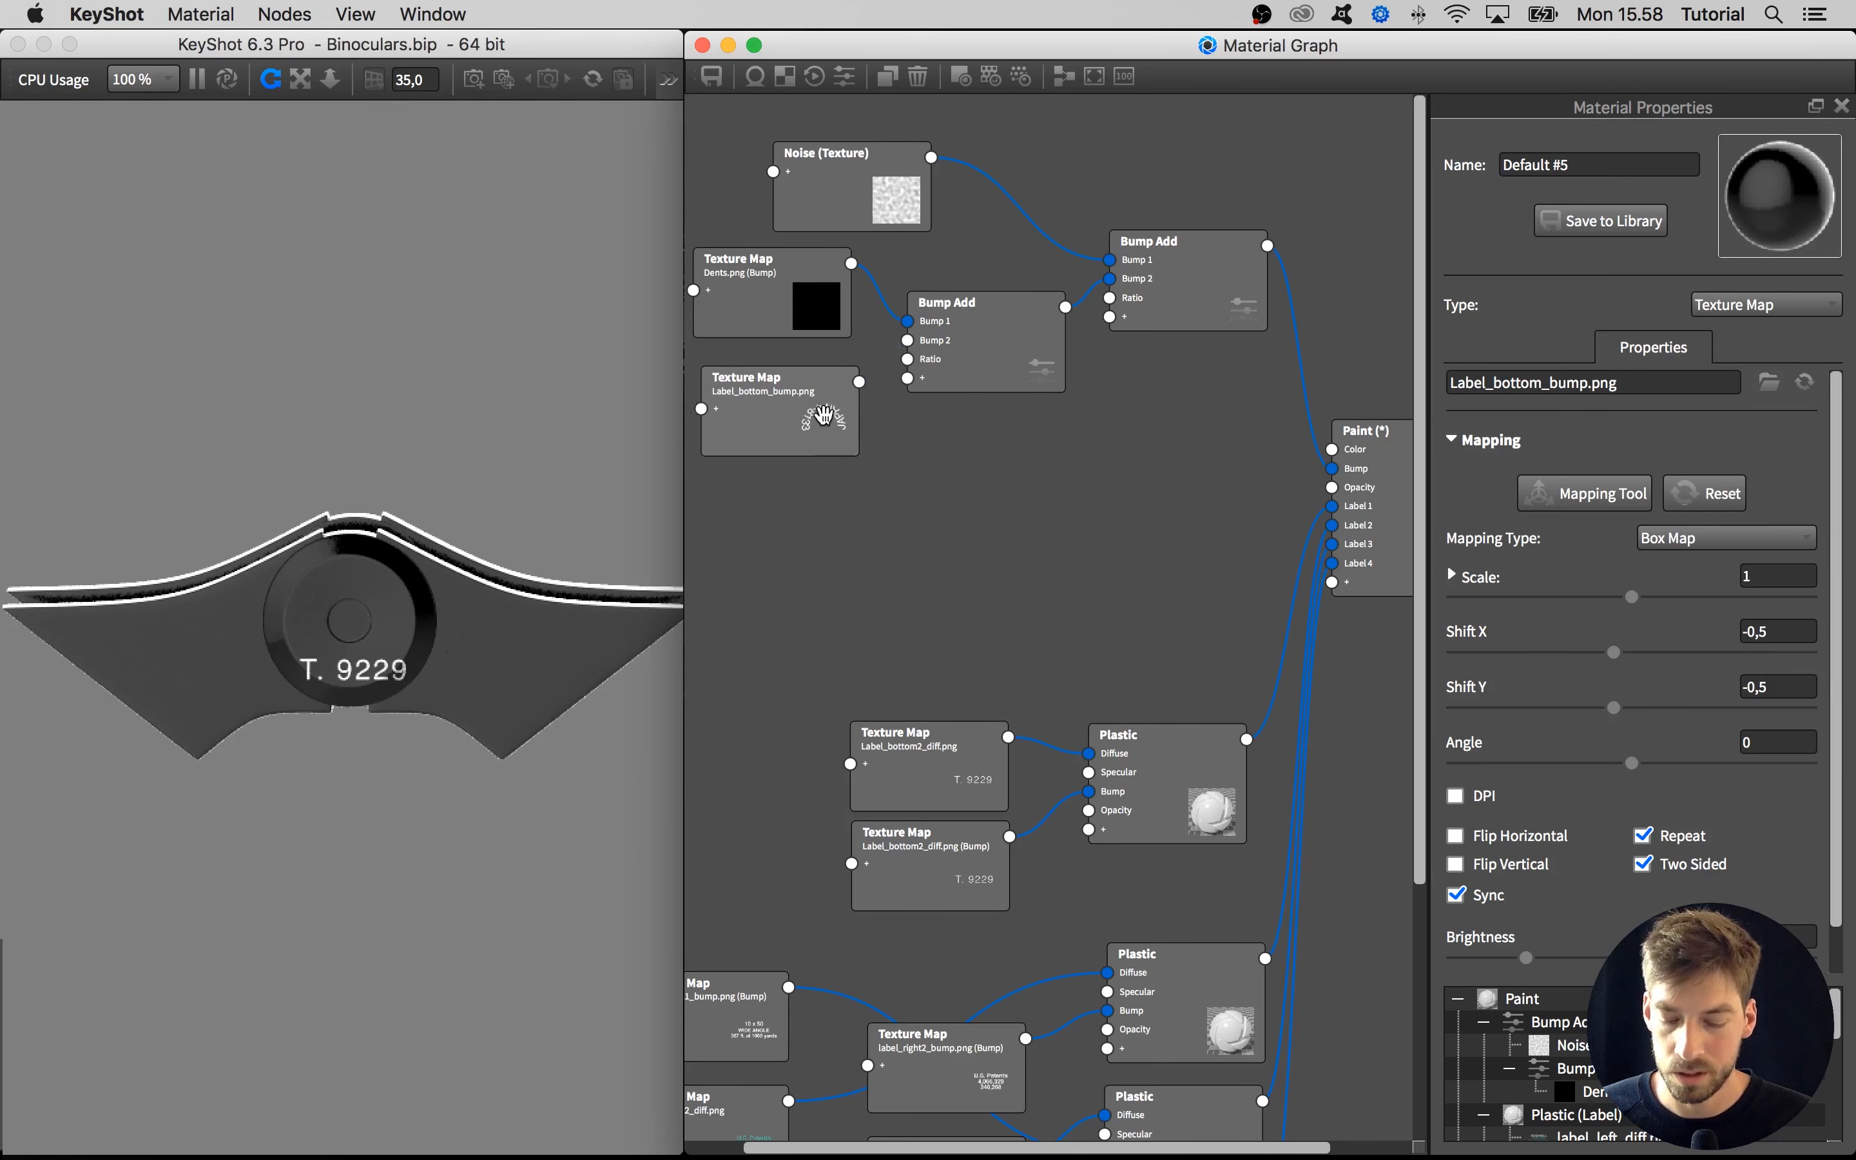
Preview the color of the Label_bottom_bump.png node on the model and reduce its texture scale to 0,438
key(c)
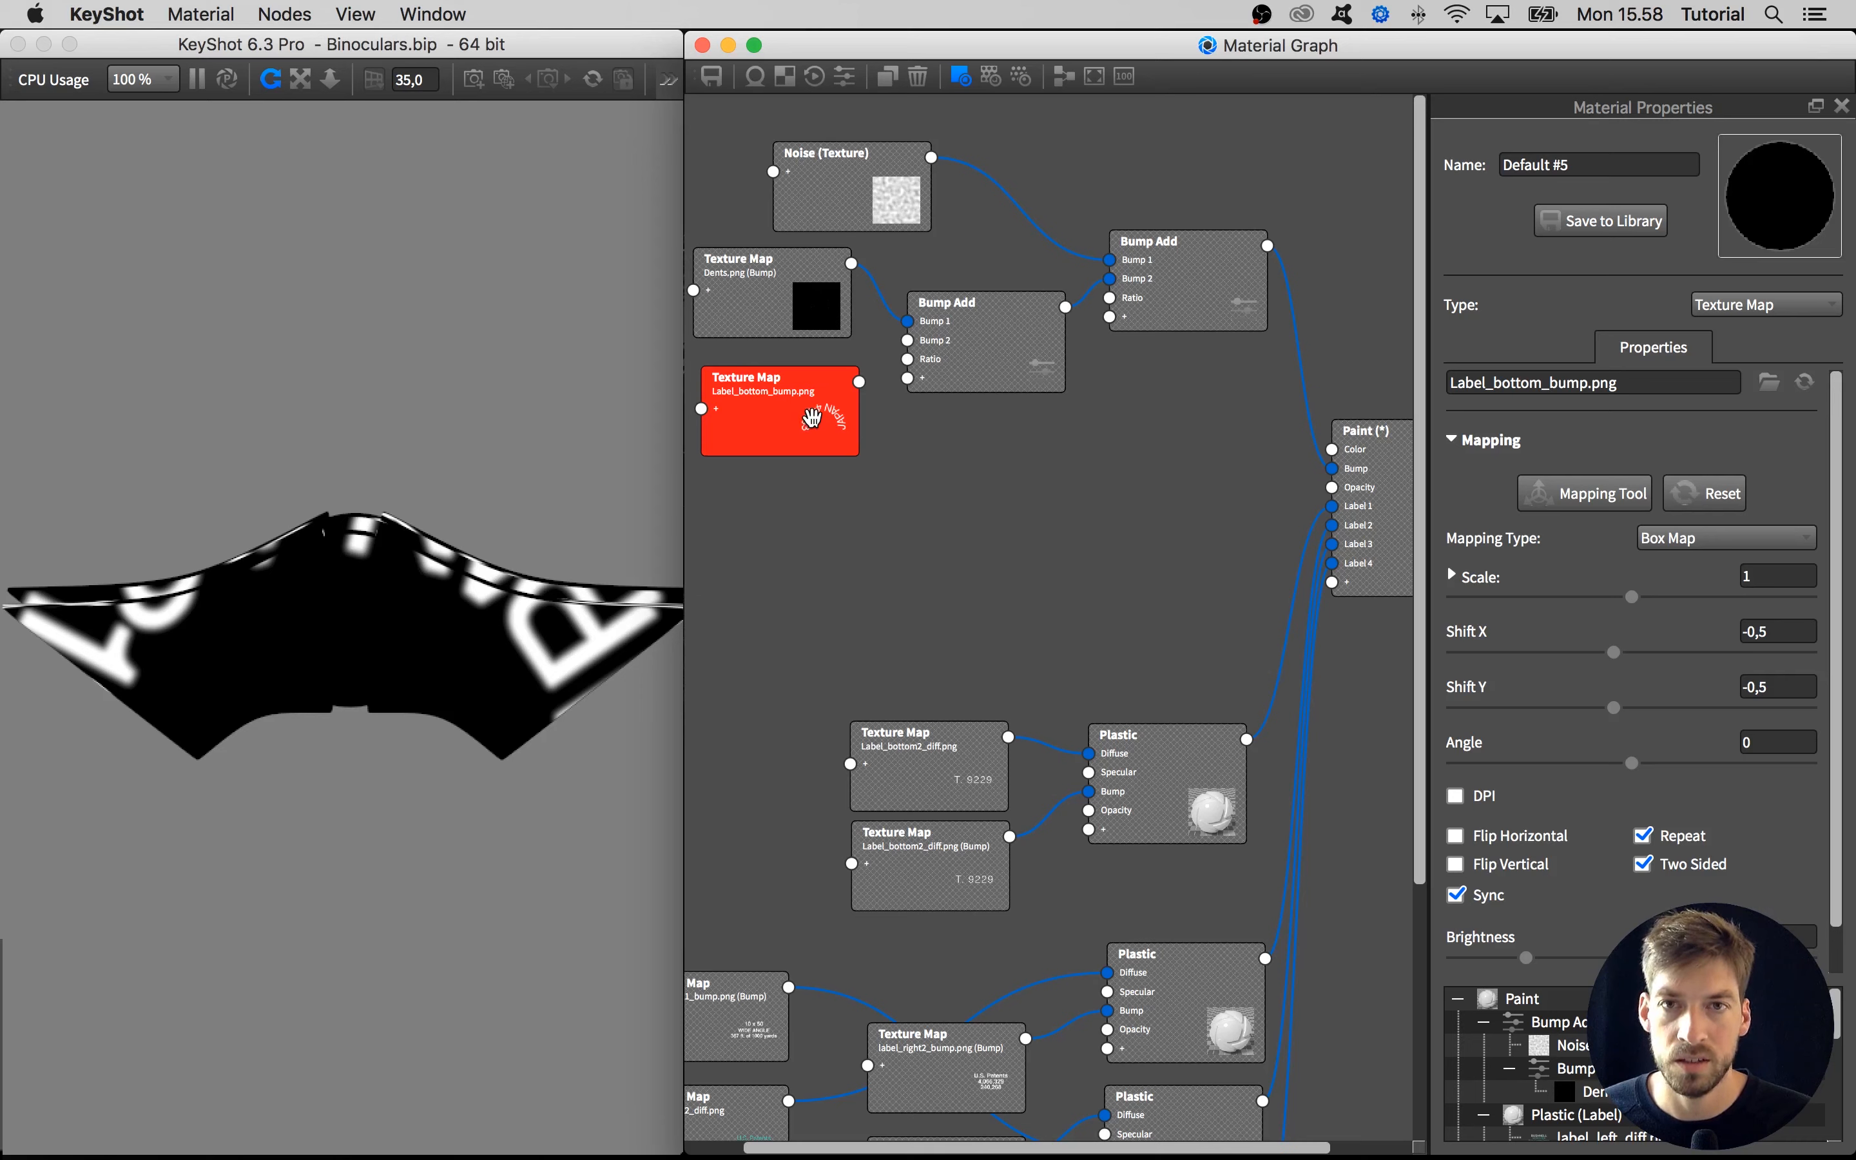
click(963, 78)
click(963, 80)
click(964, 81)
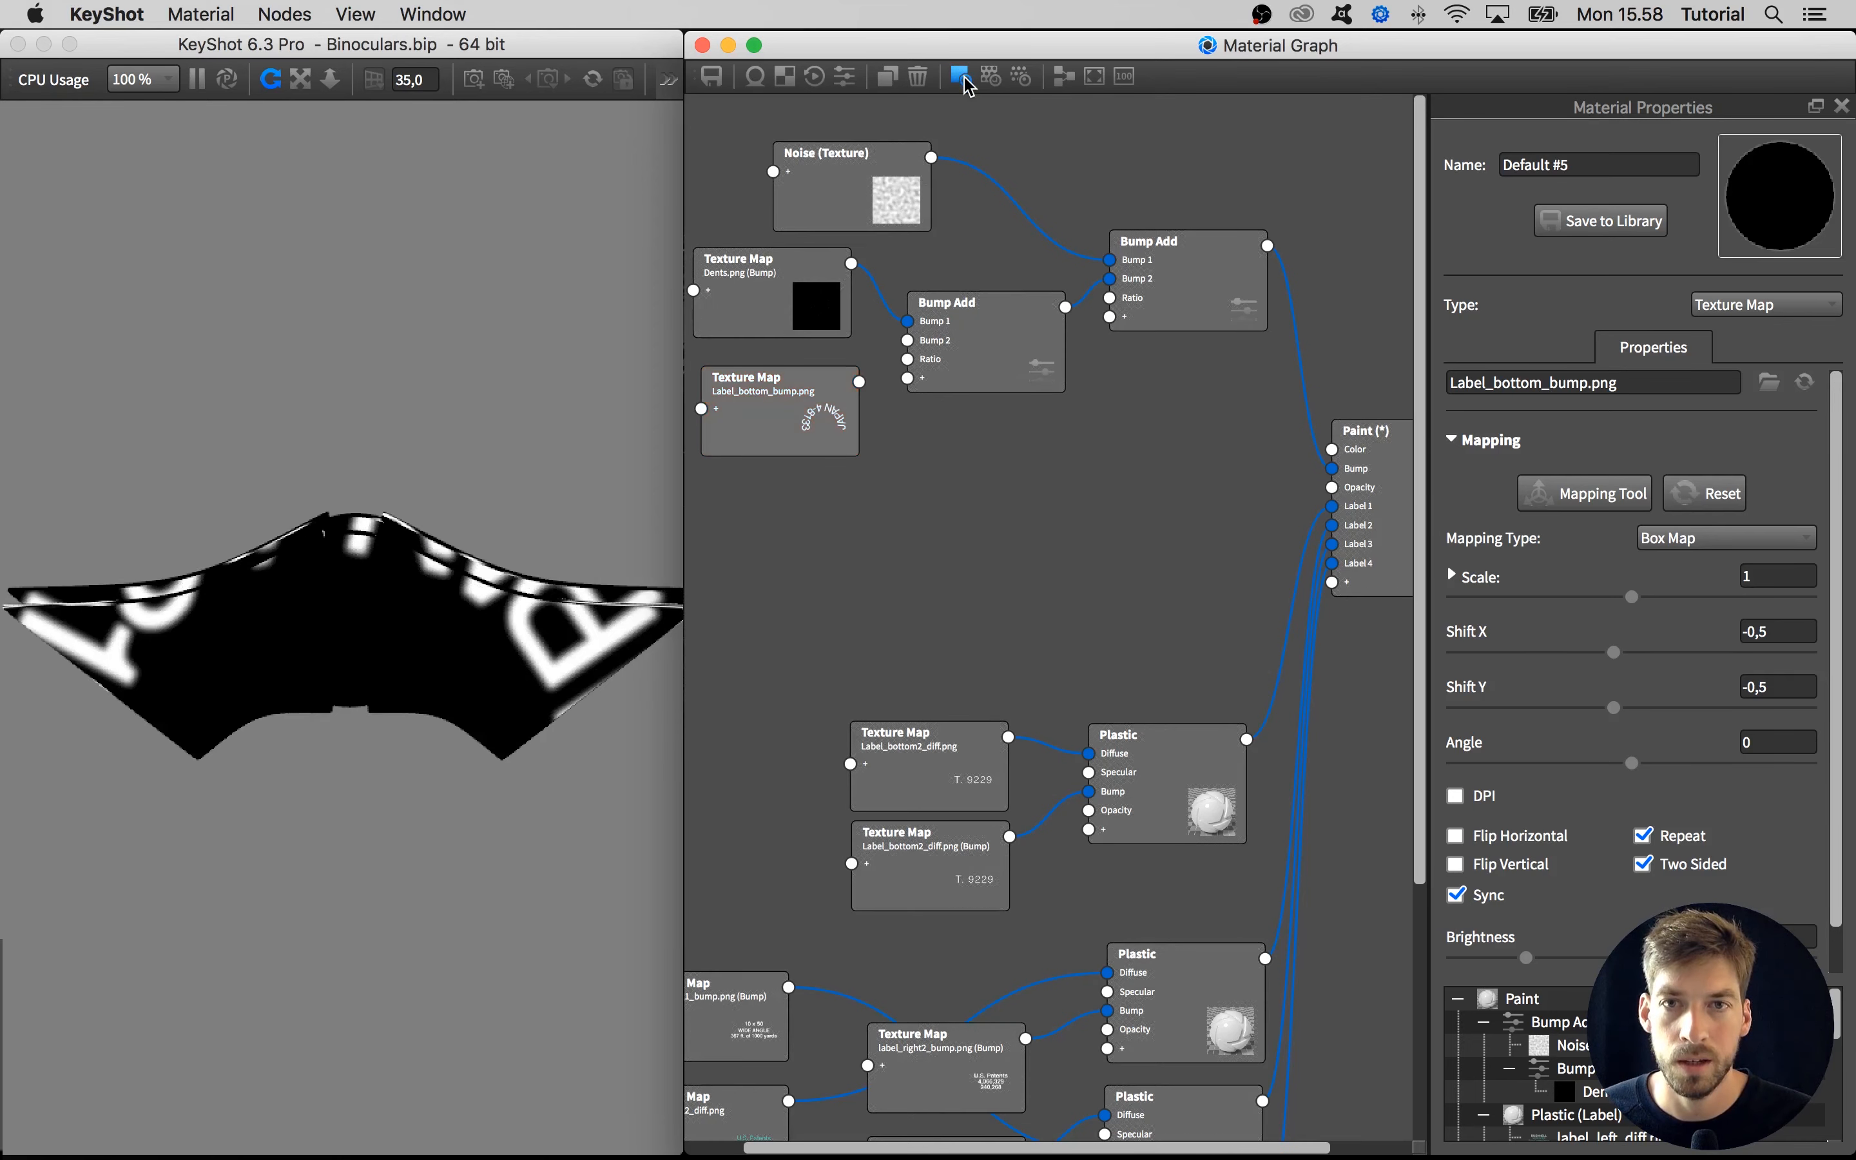
click(965, 81)
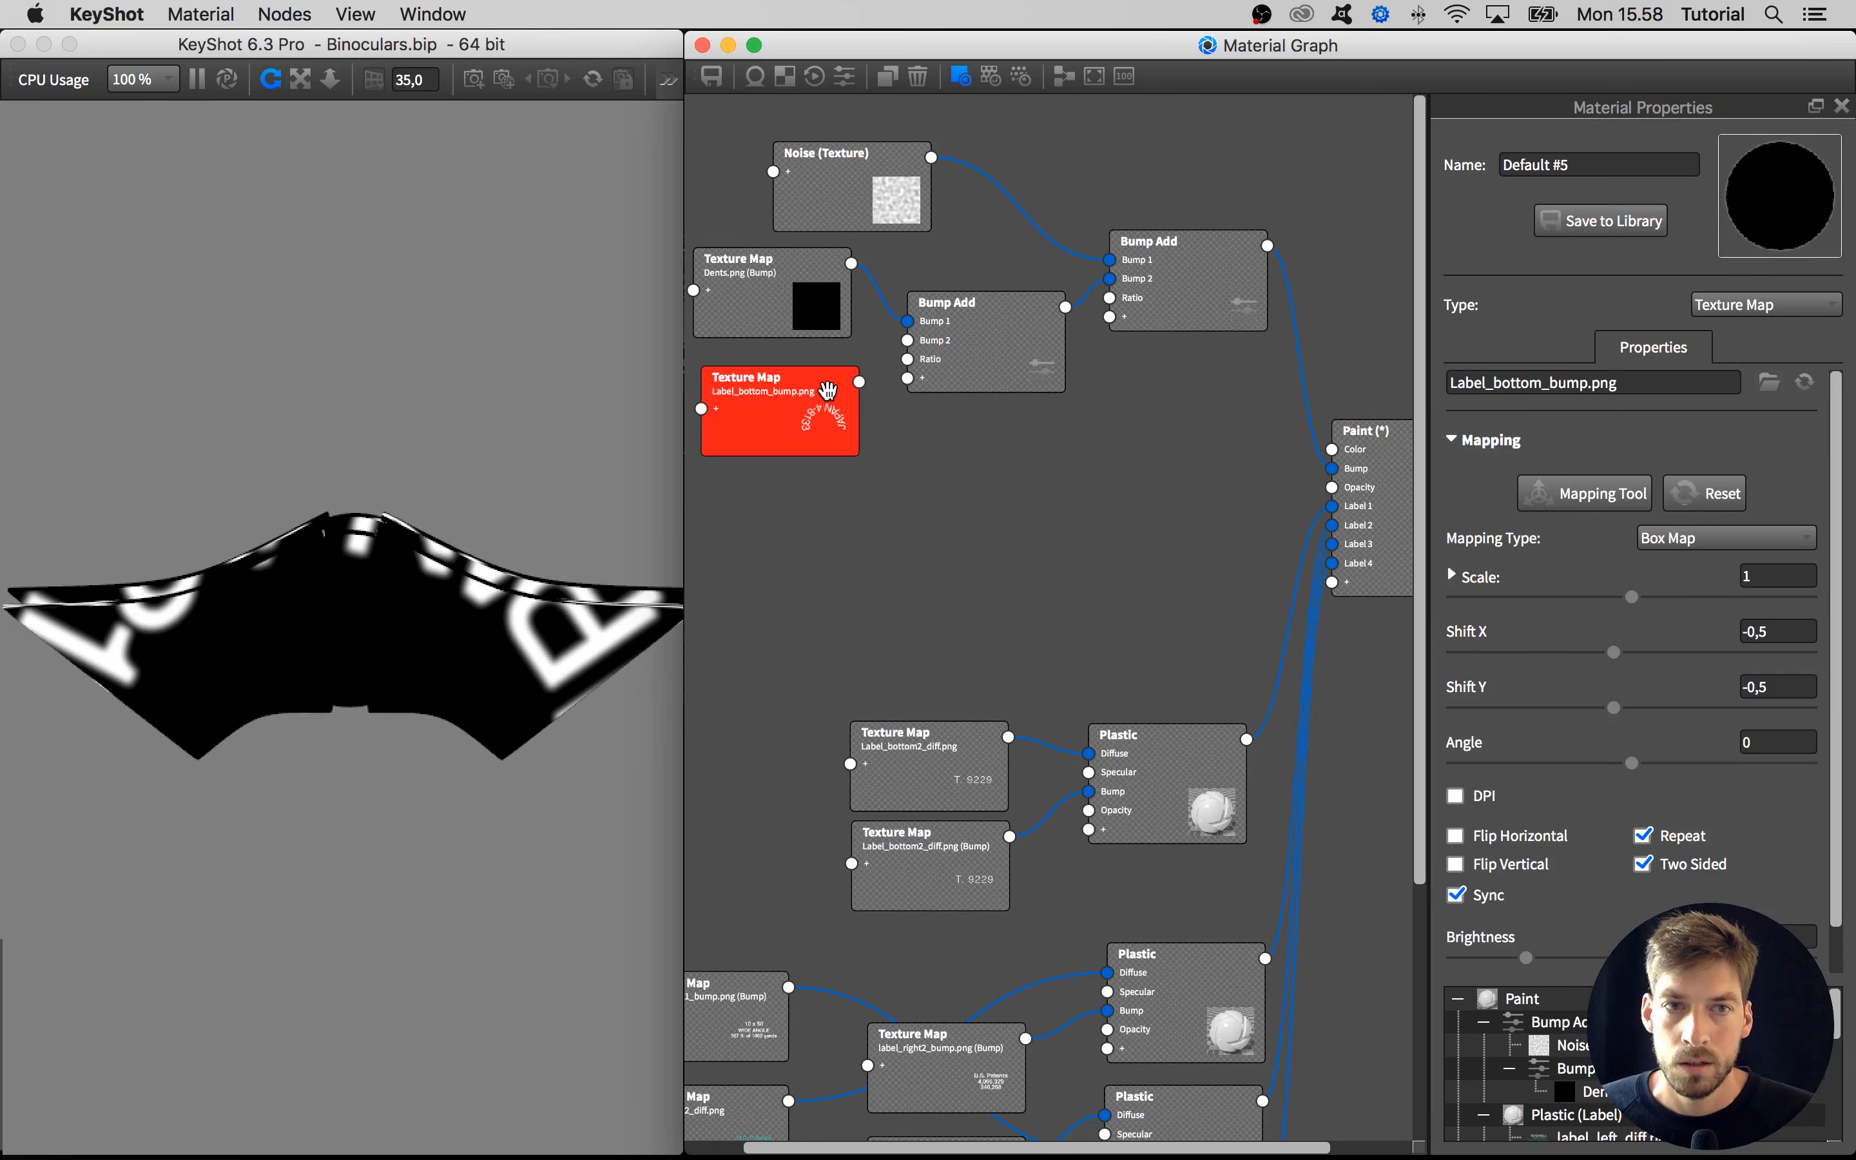
drag(798, 412, 801, 412)
drag(1574, 596, 1532, 597)
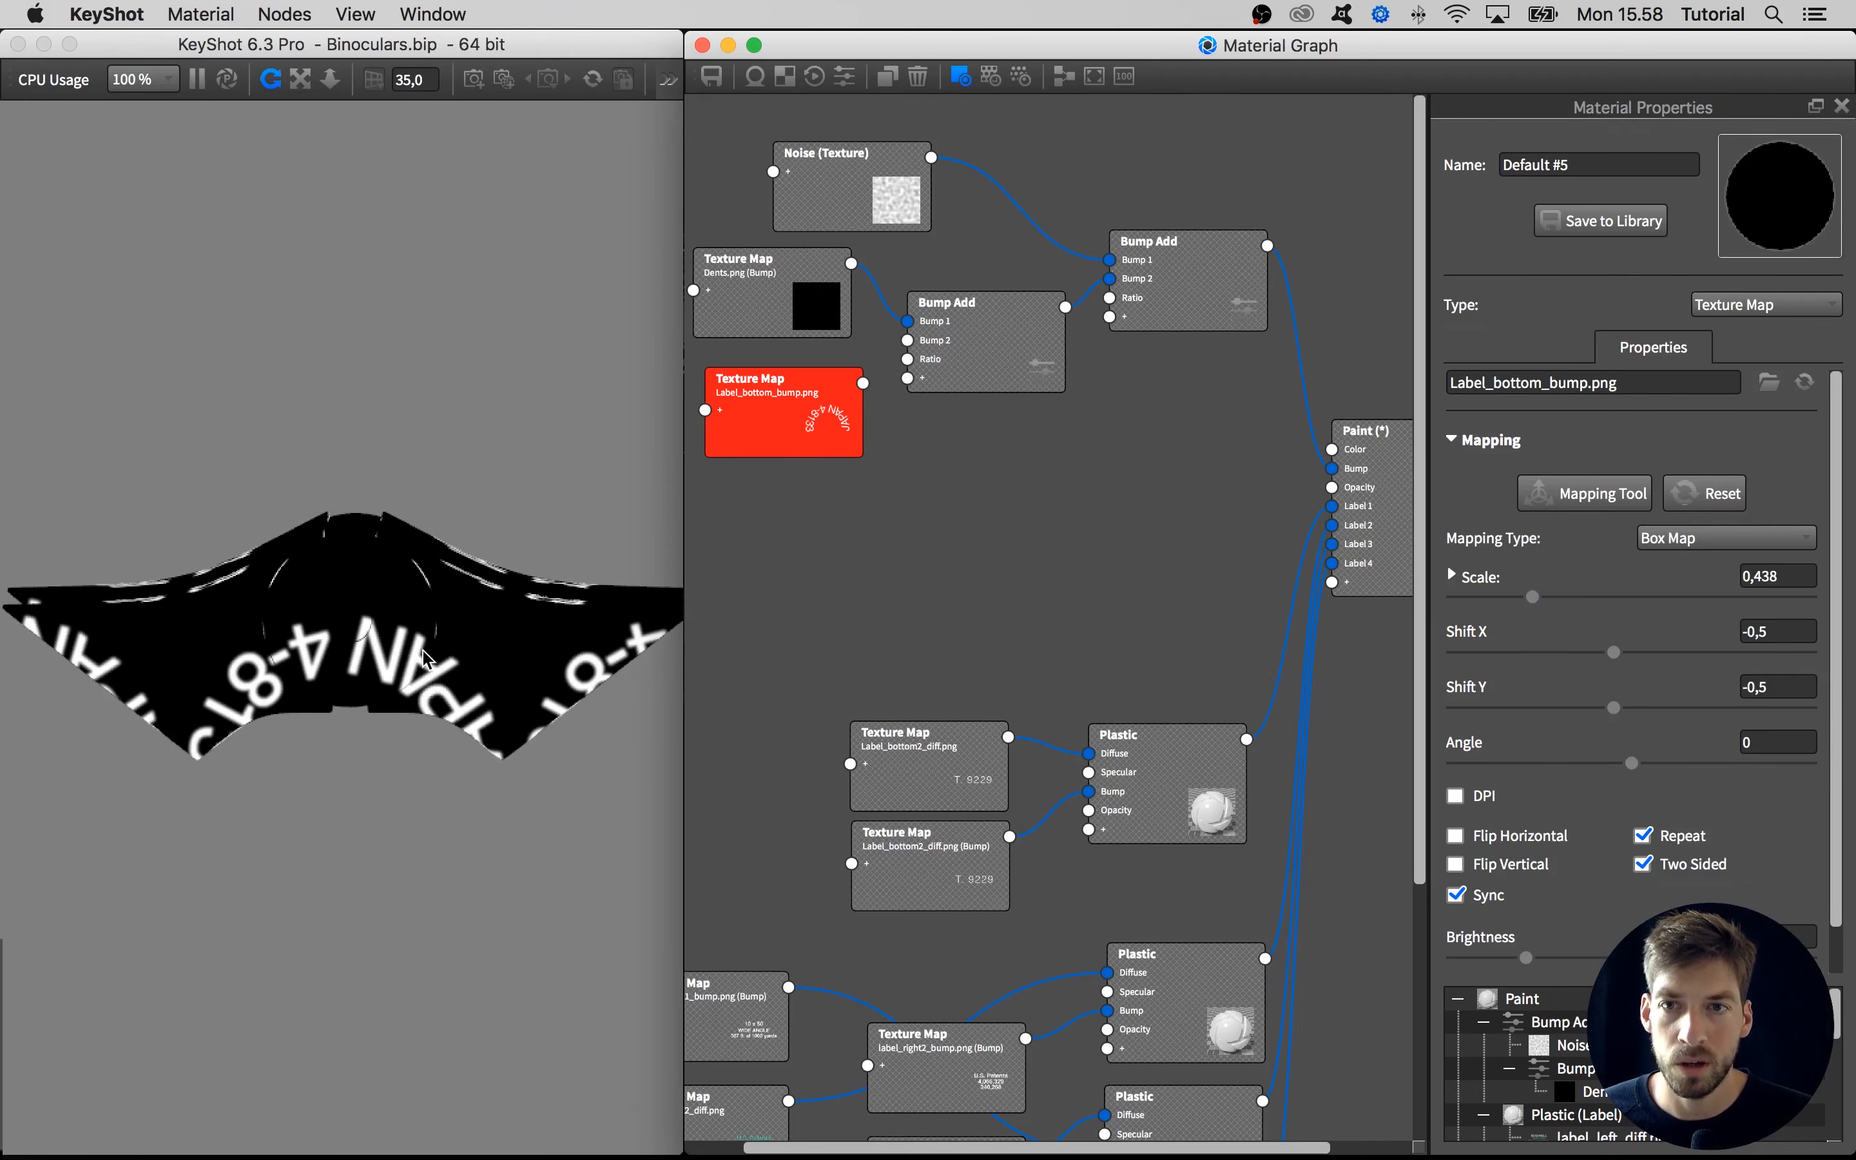
Turn off Repeat and Sync for the Label_bottom_bump.png texture and reduce its scale to 0,234
click(408, 738)
drag(409, 738, 451, 518)
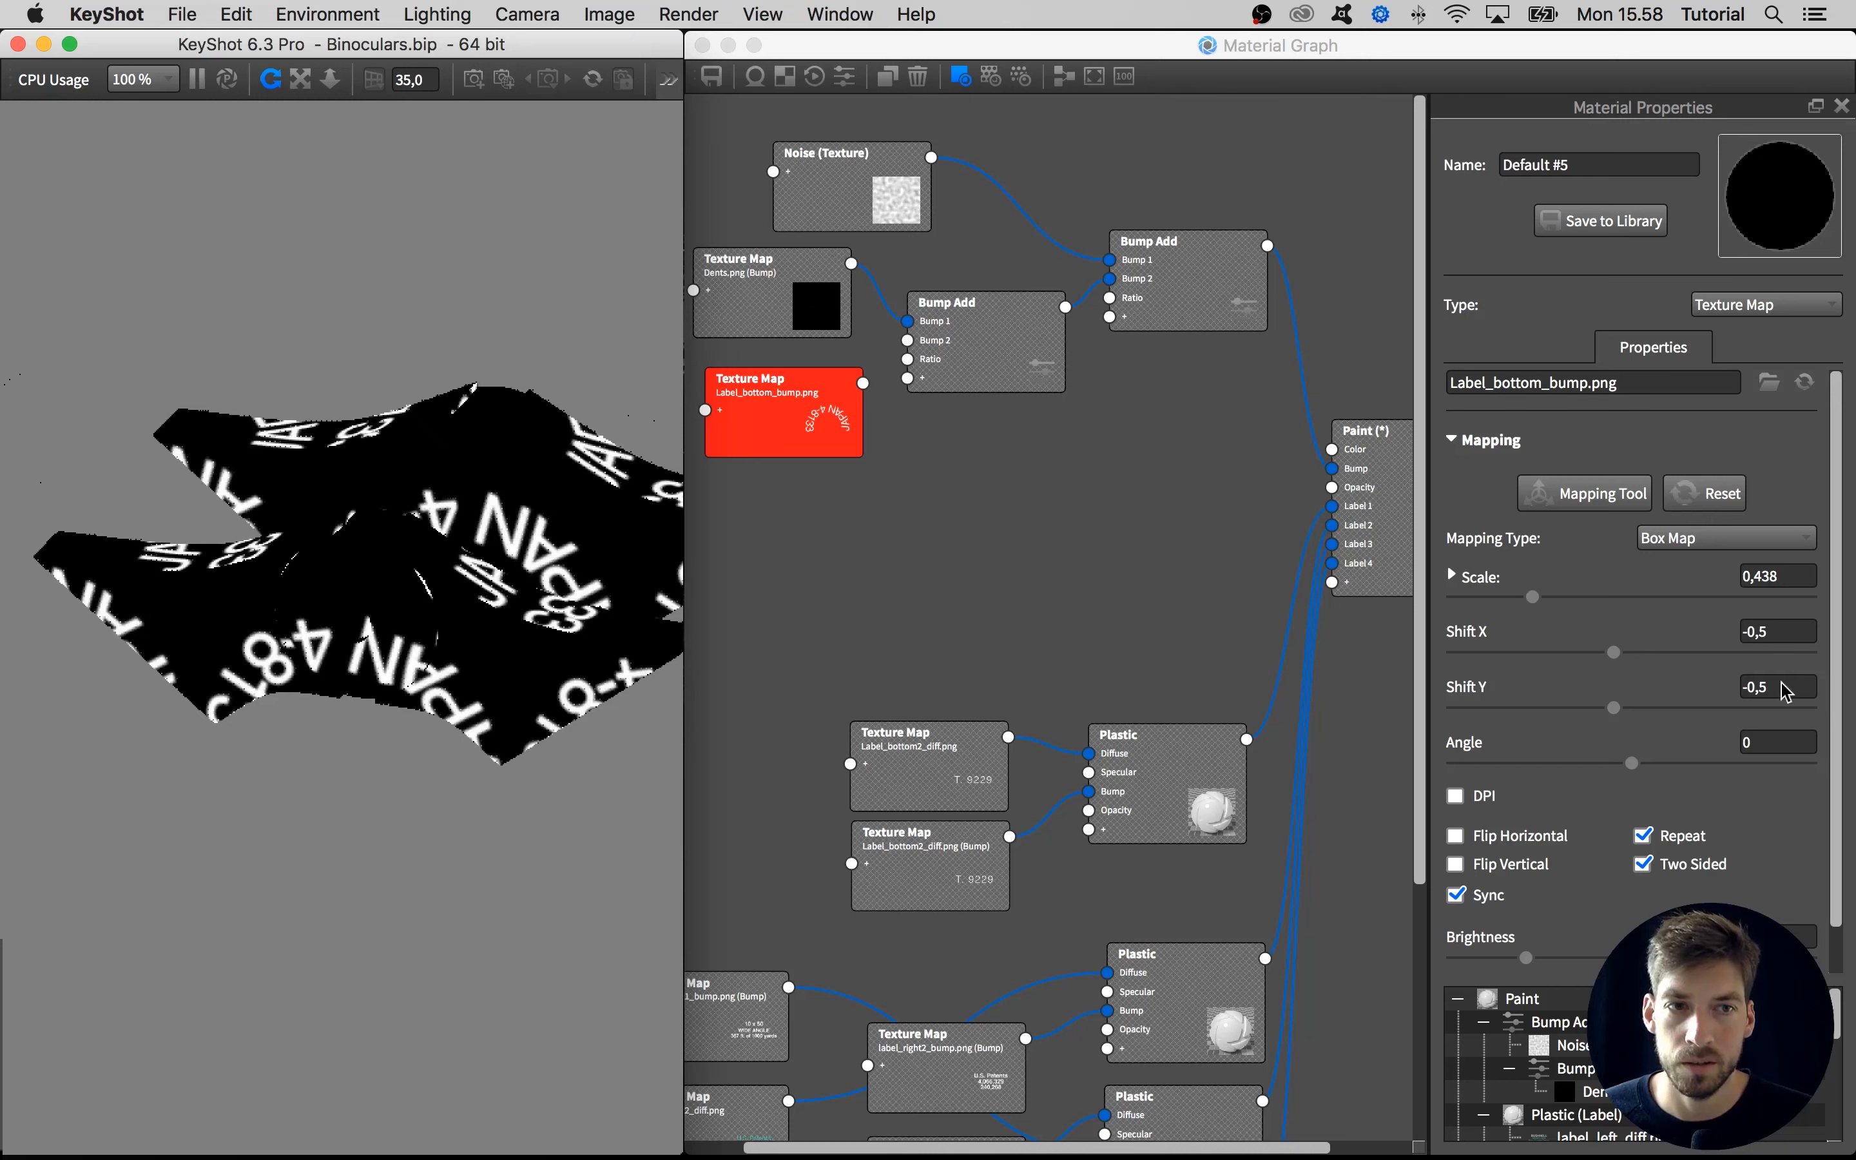
drag(1838, 637, 1838, 673)
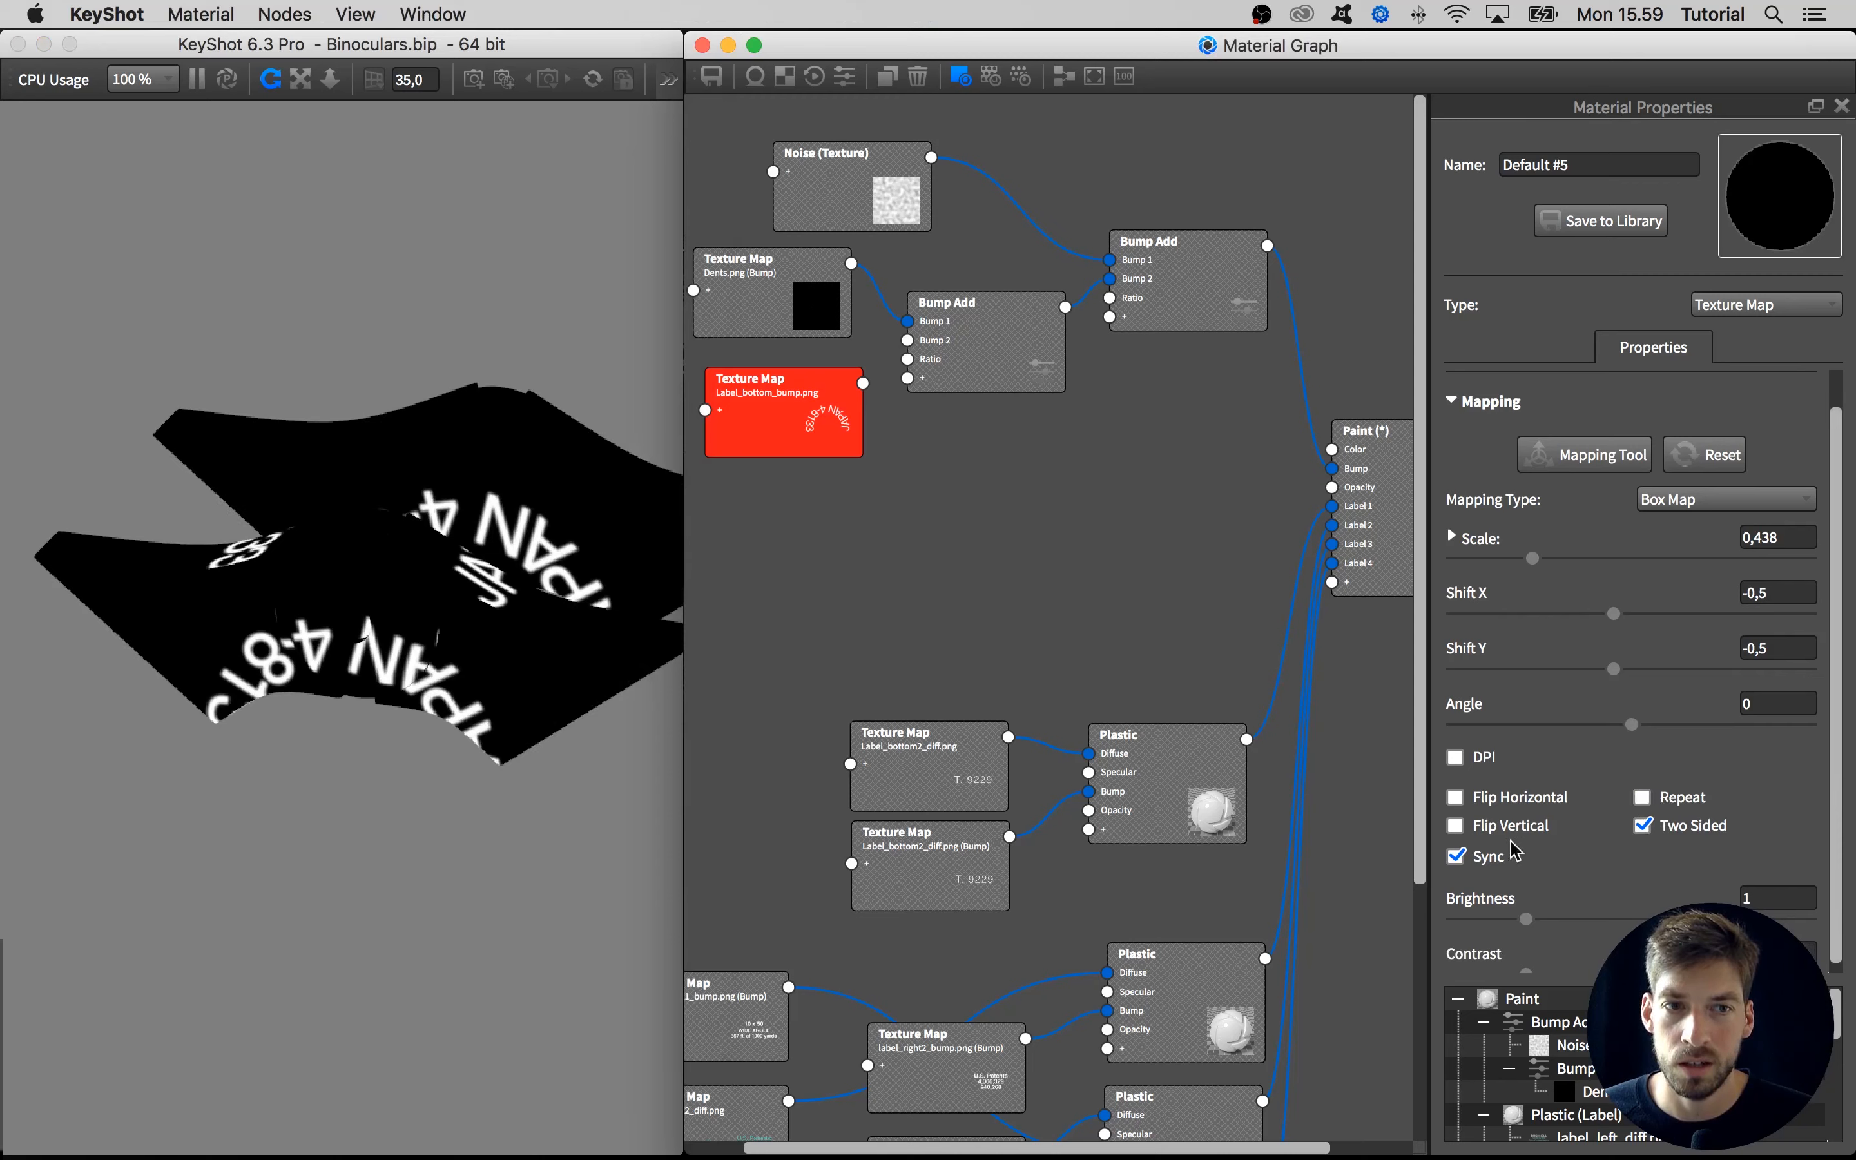
click(1496, 859)
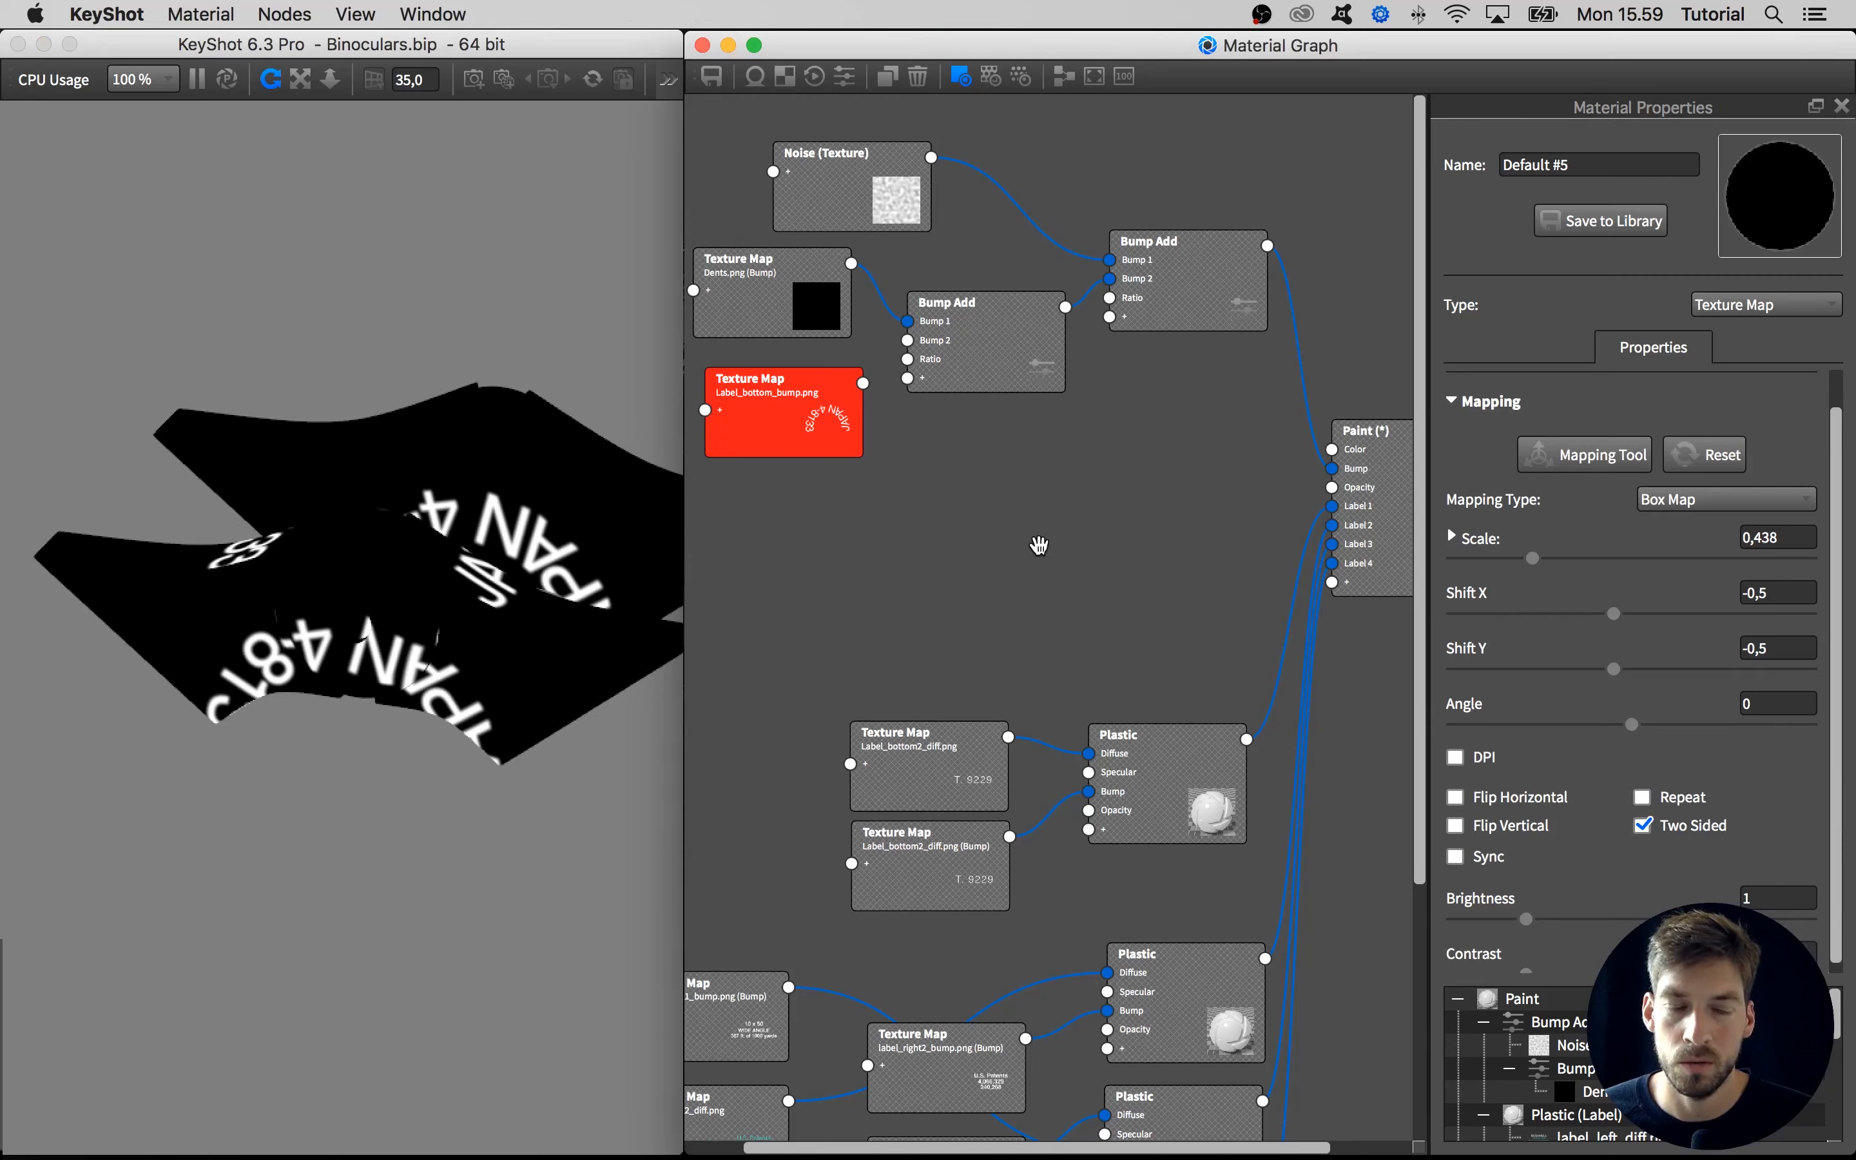
drag(784, 447, 777, 443)
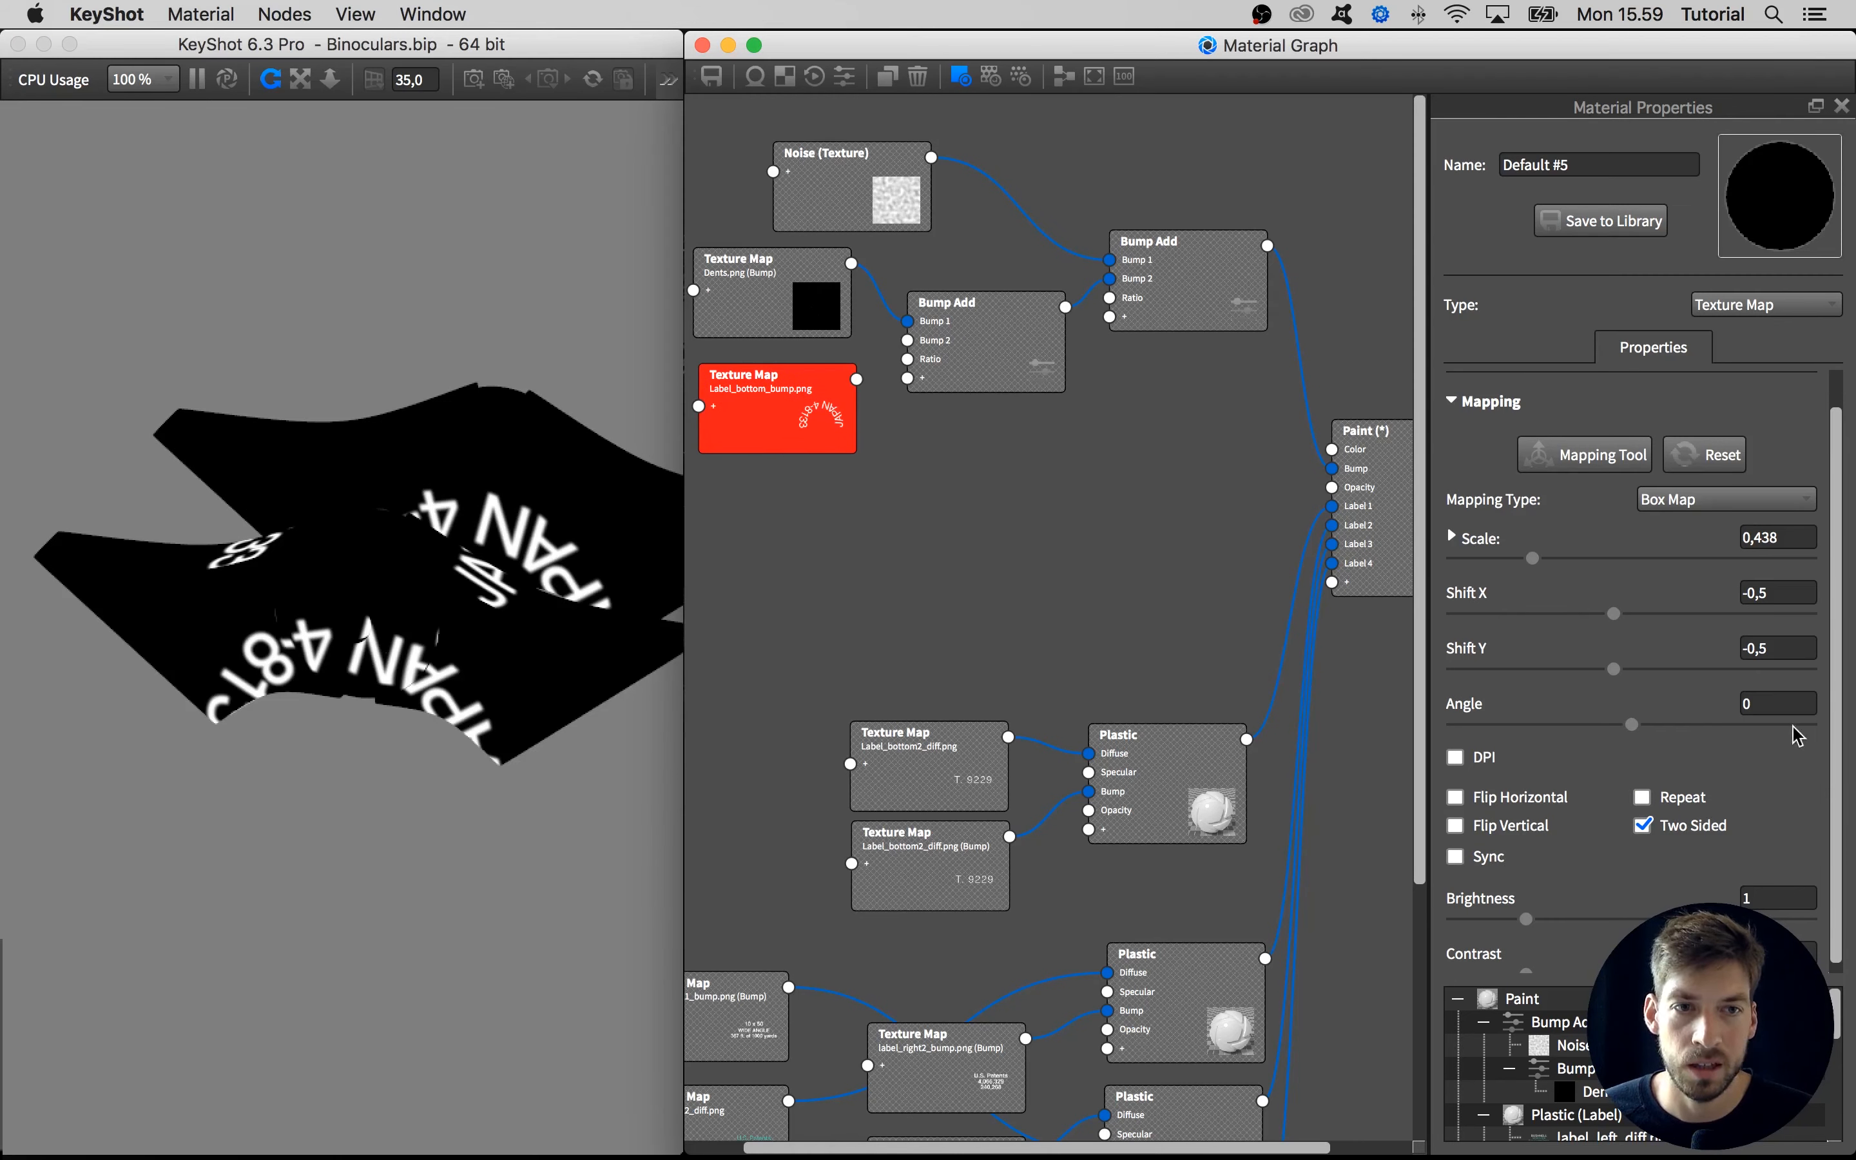
drag(1831, 727, 1827, 670)
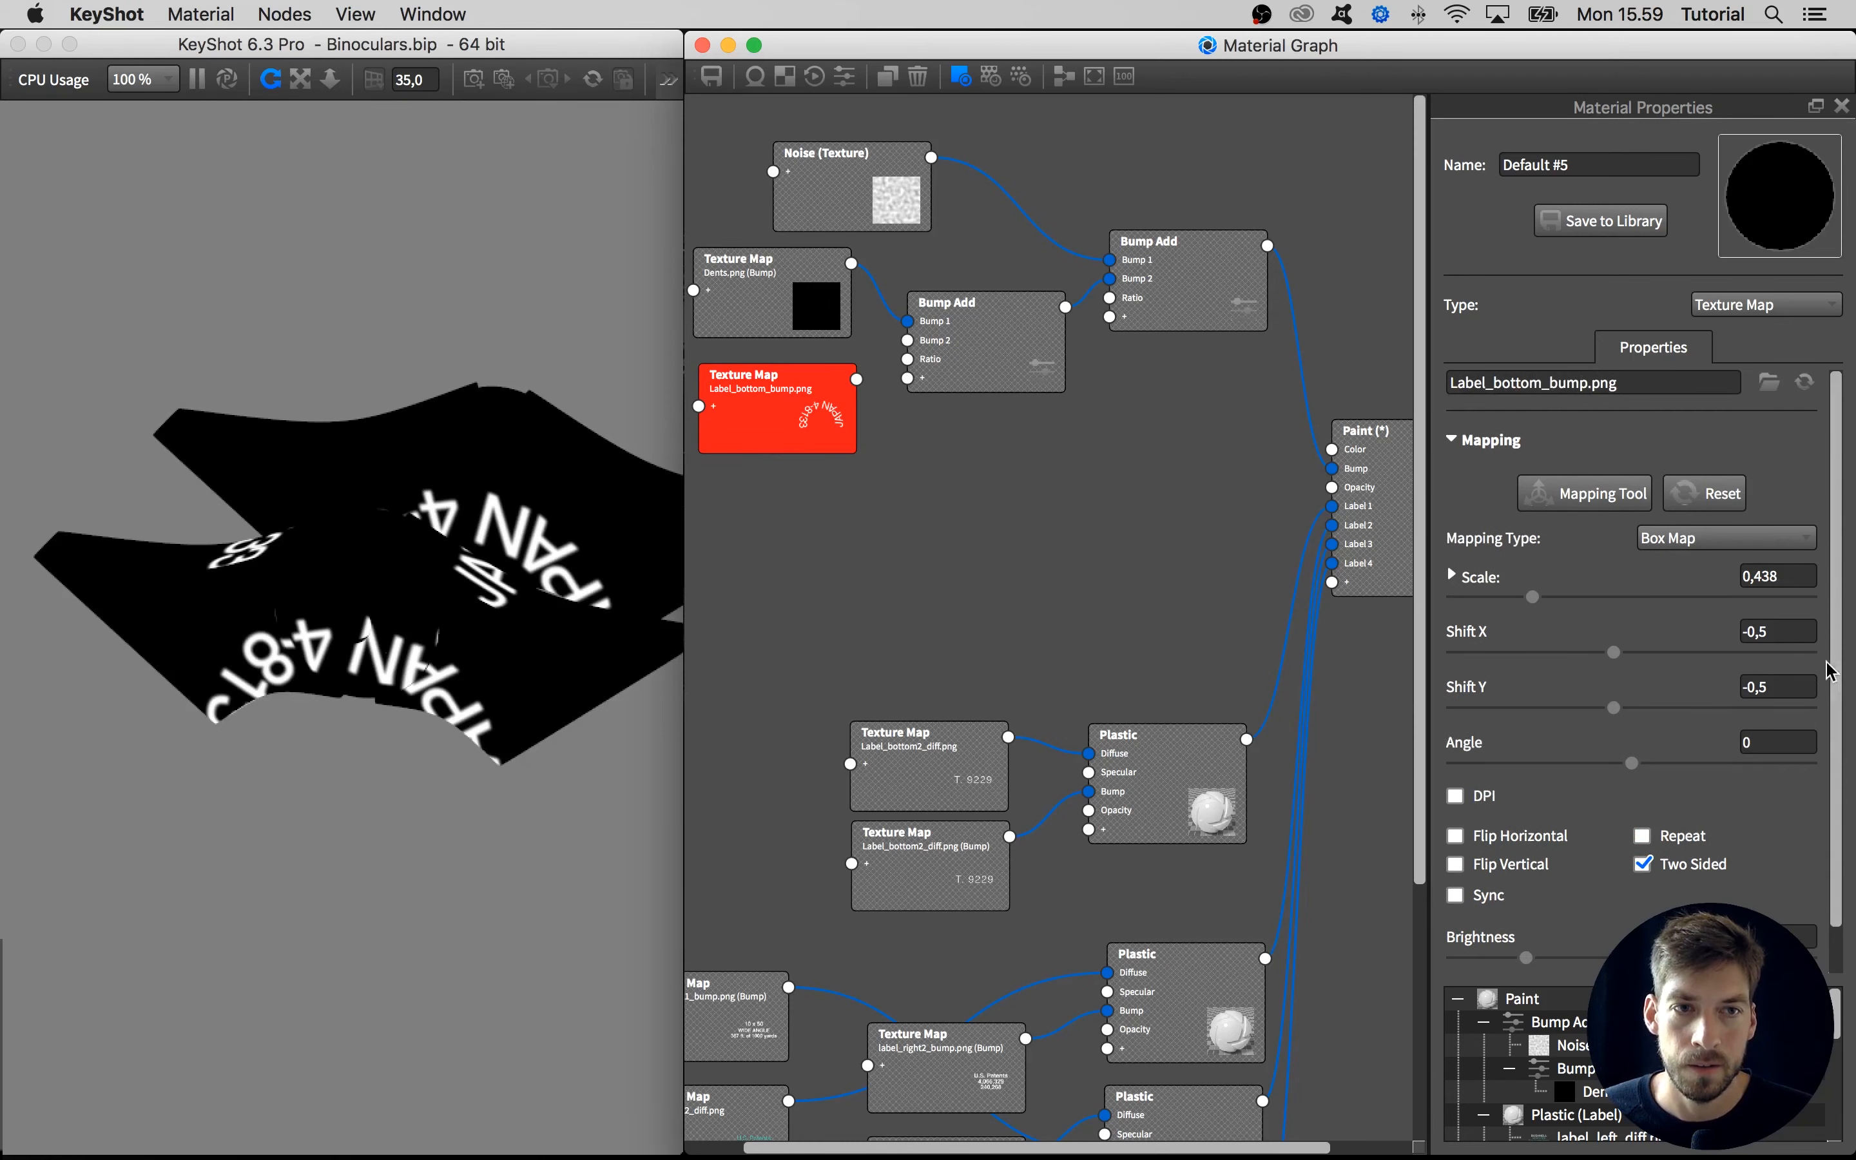
click(1501, 597)
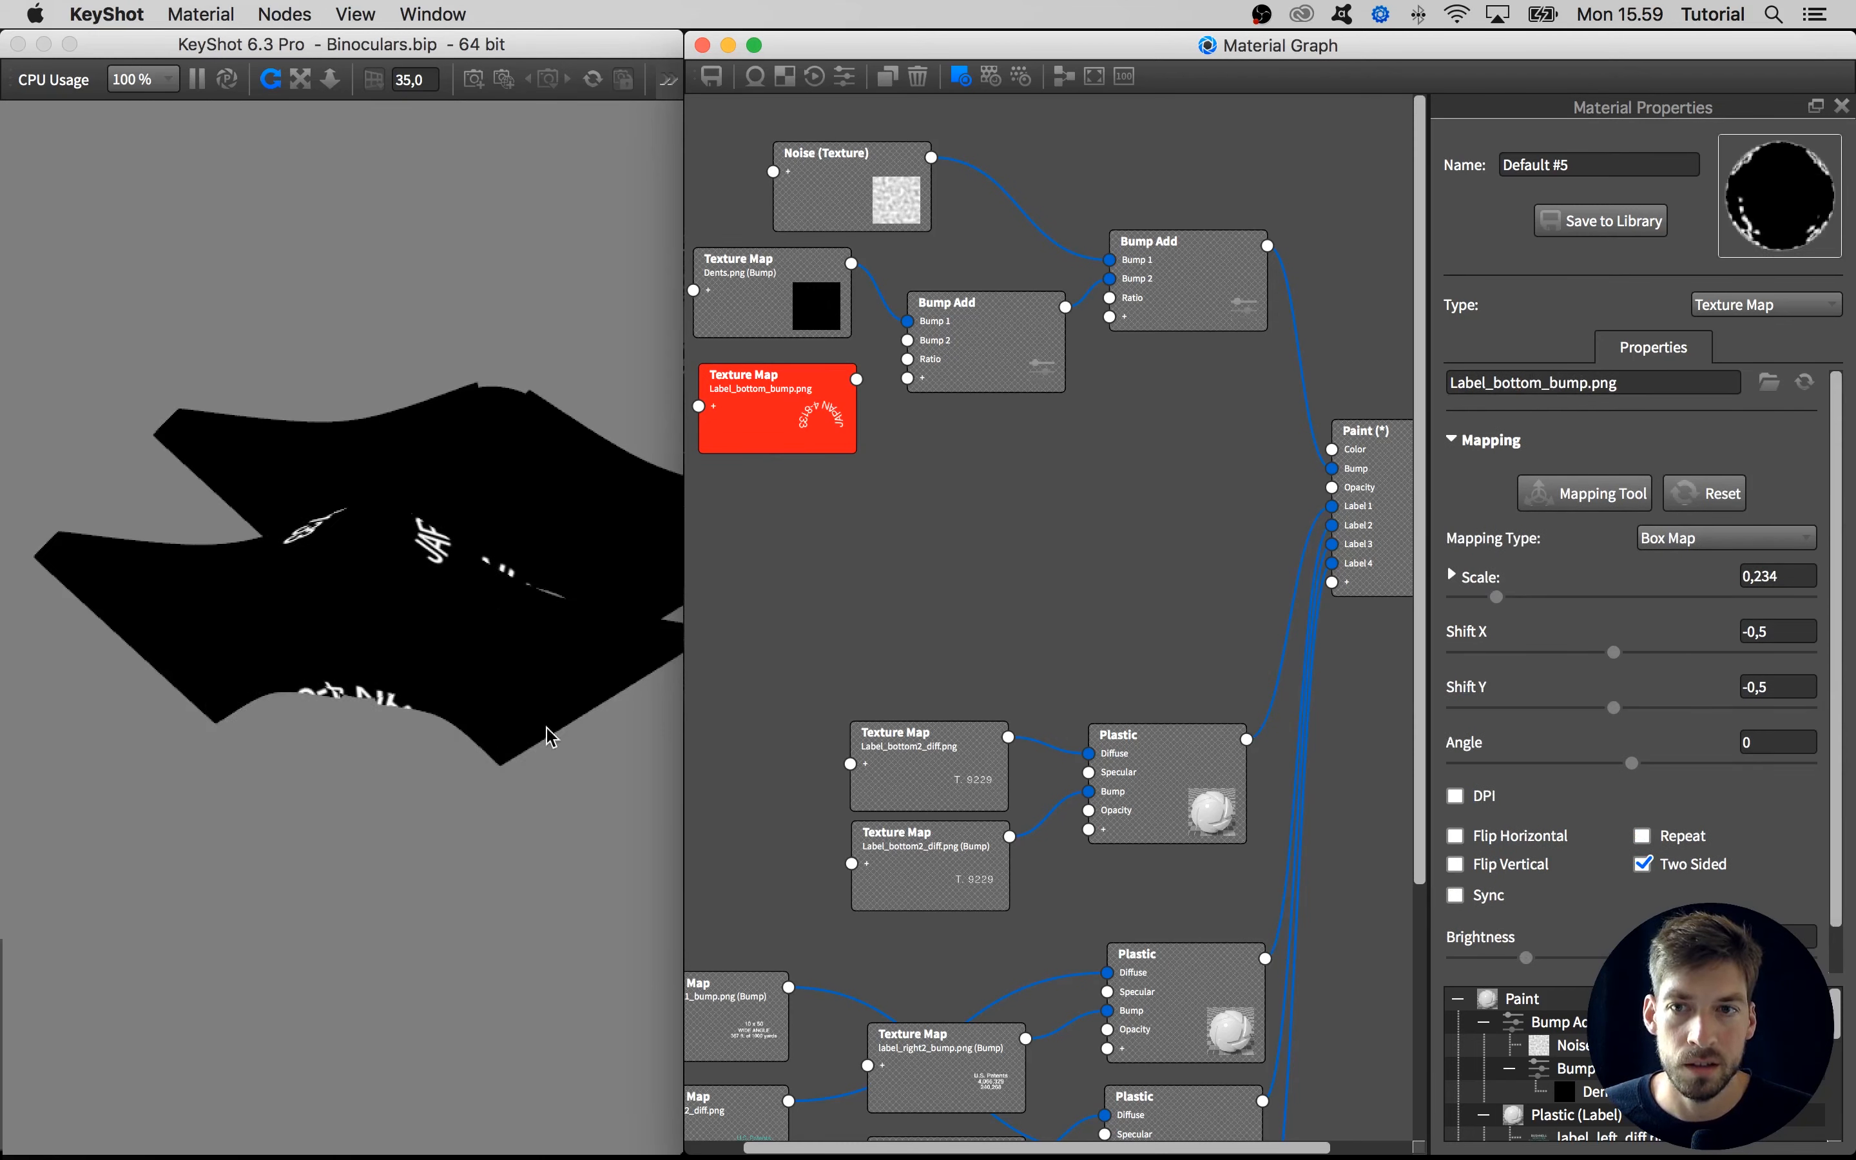
click(1678, 539)
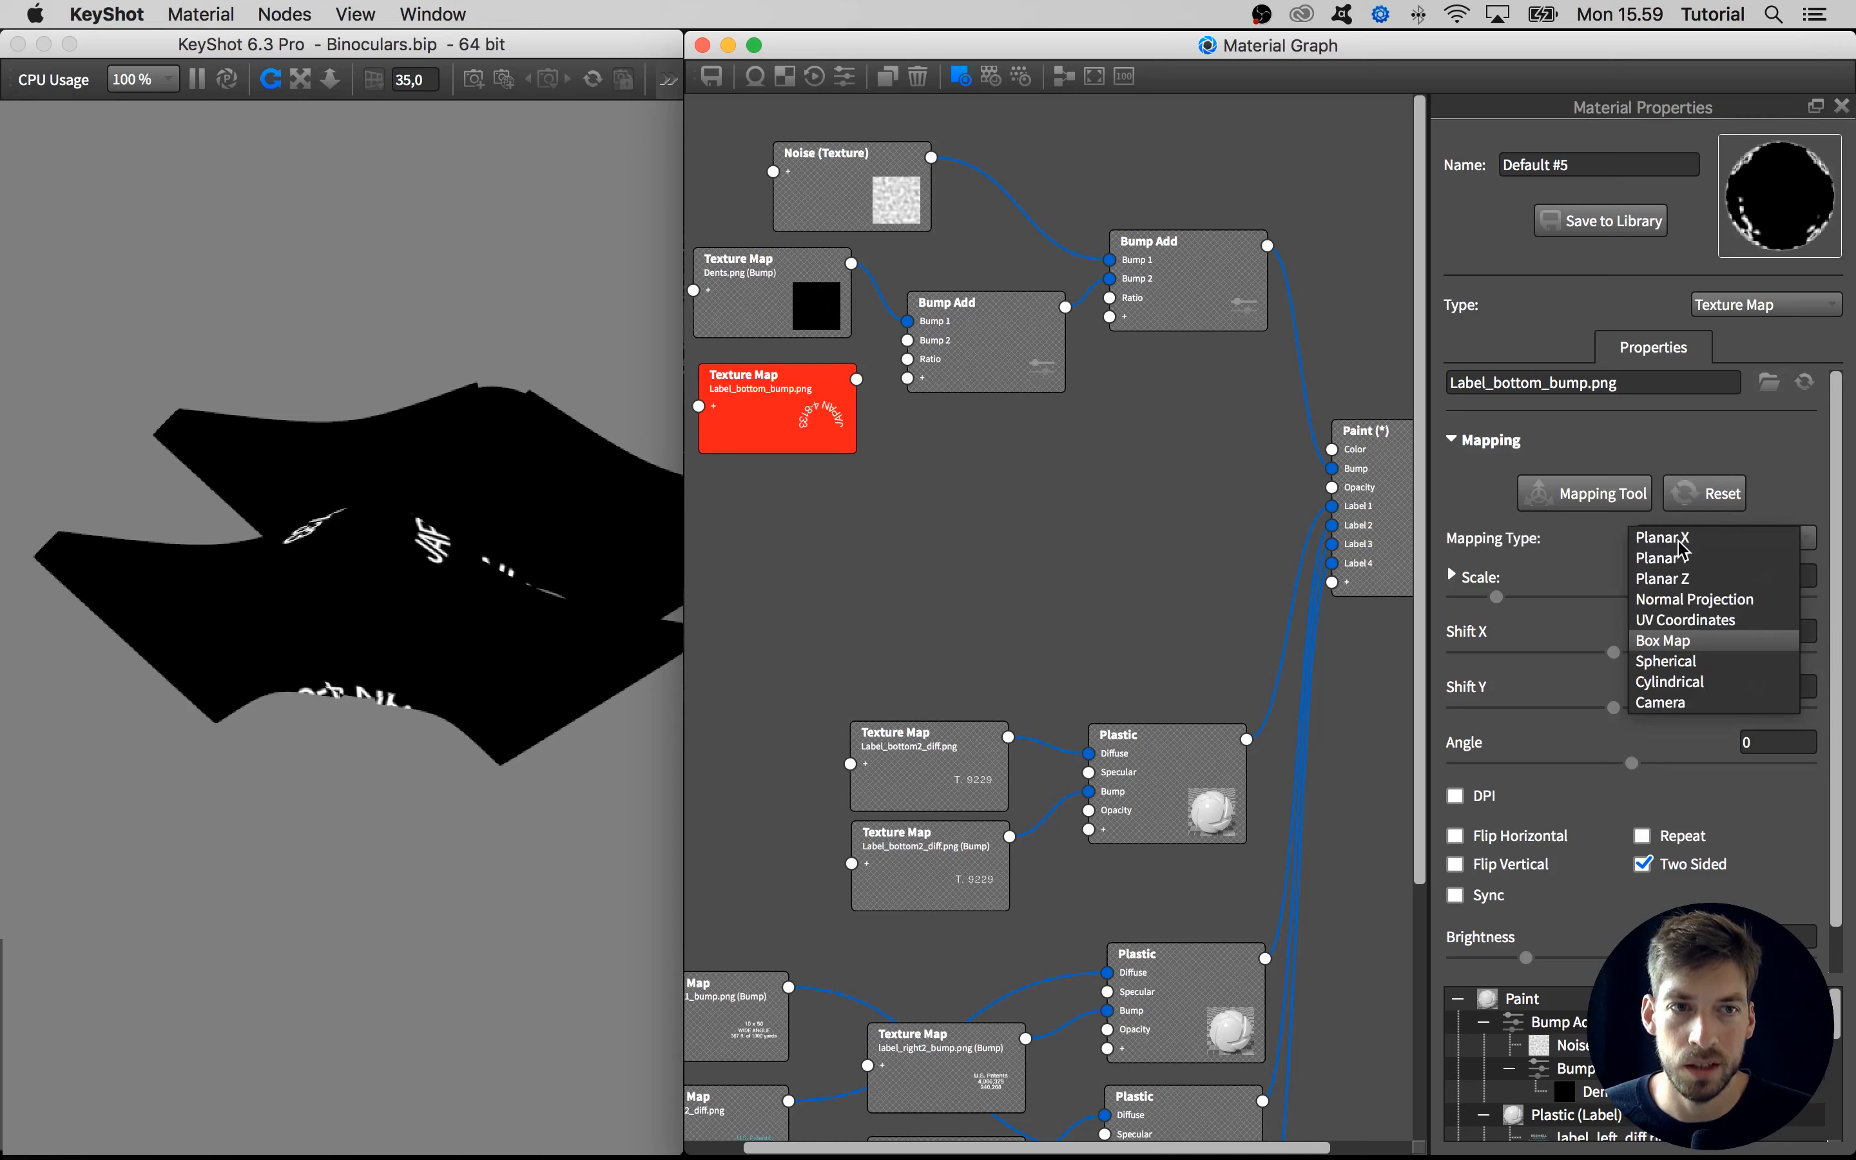
click(488, 602)
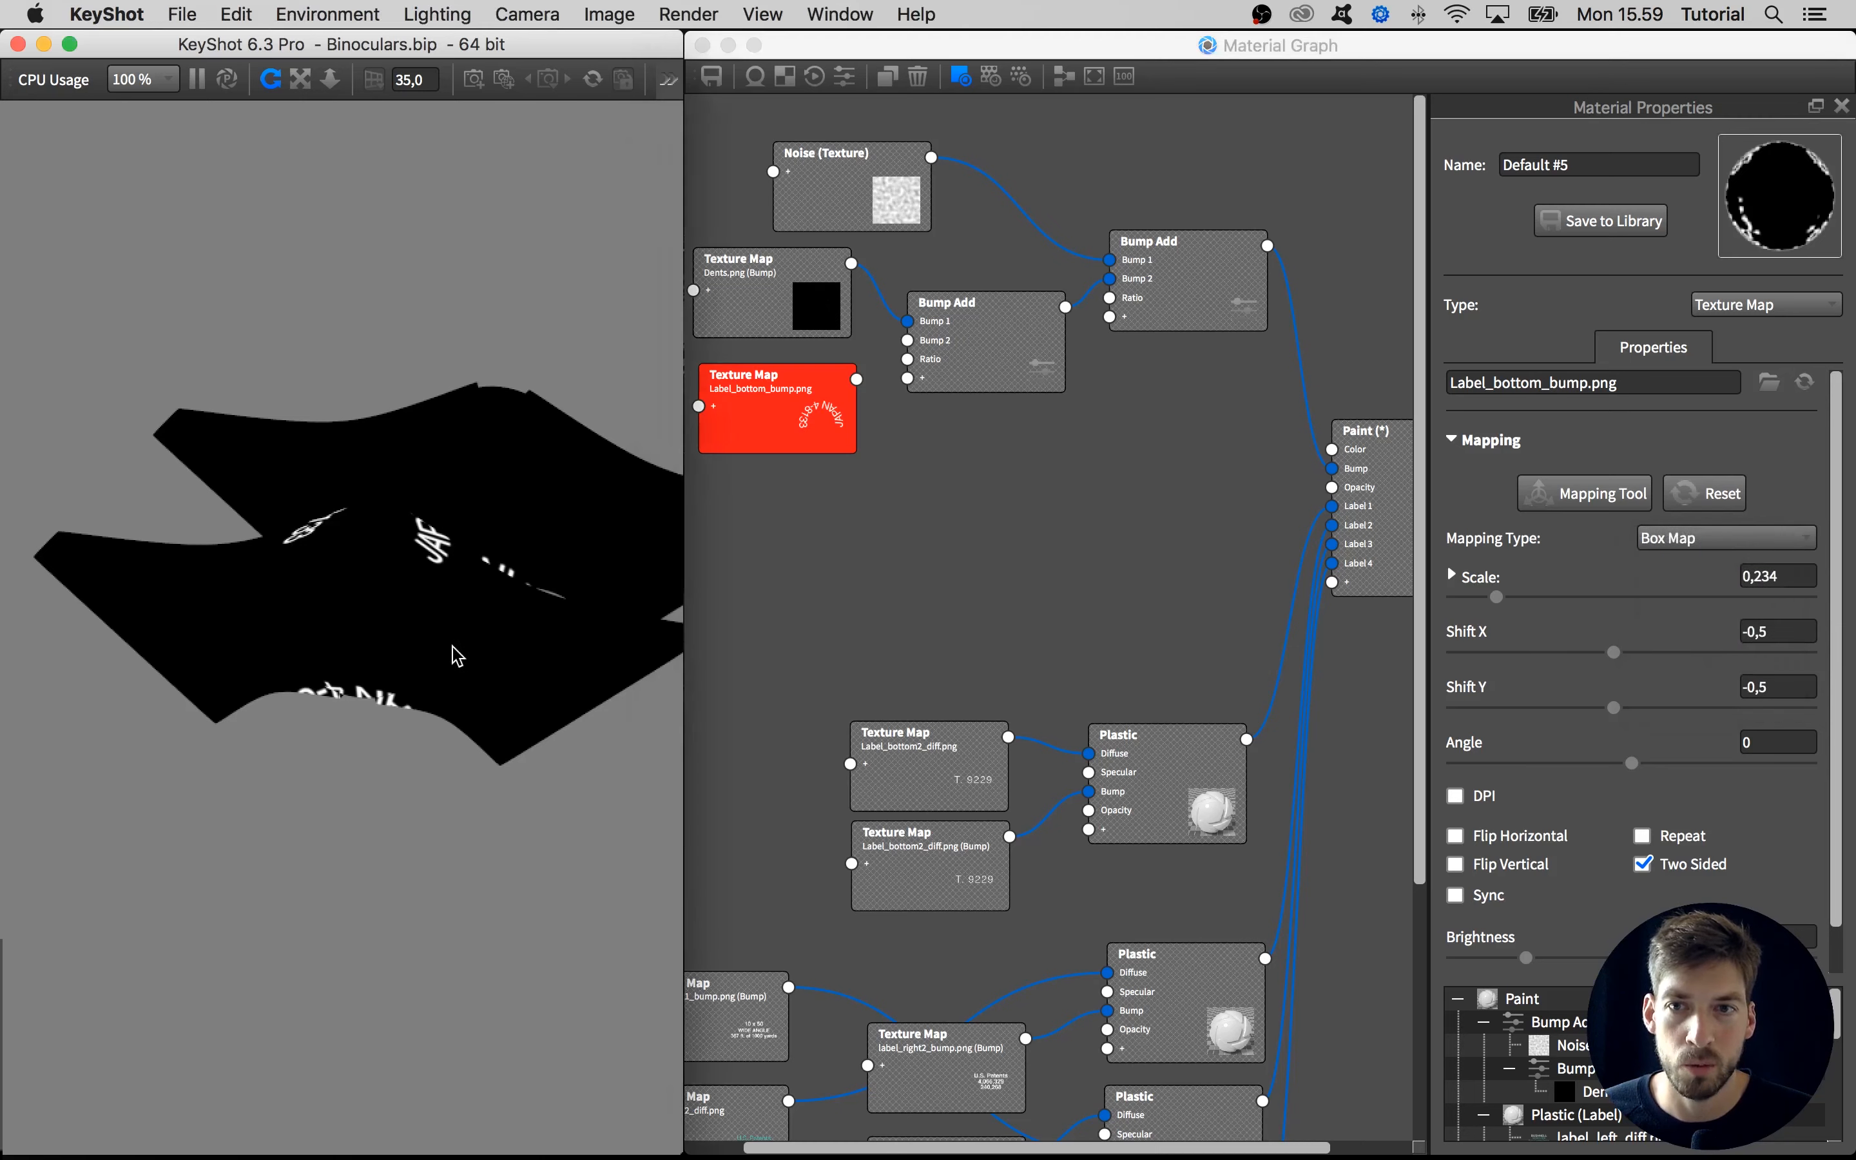
Aim the camera straight at the front of the hinge bridge with azimuth -90 and inclination 0
drag(455, 646, 407, 694)
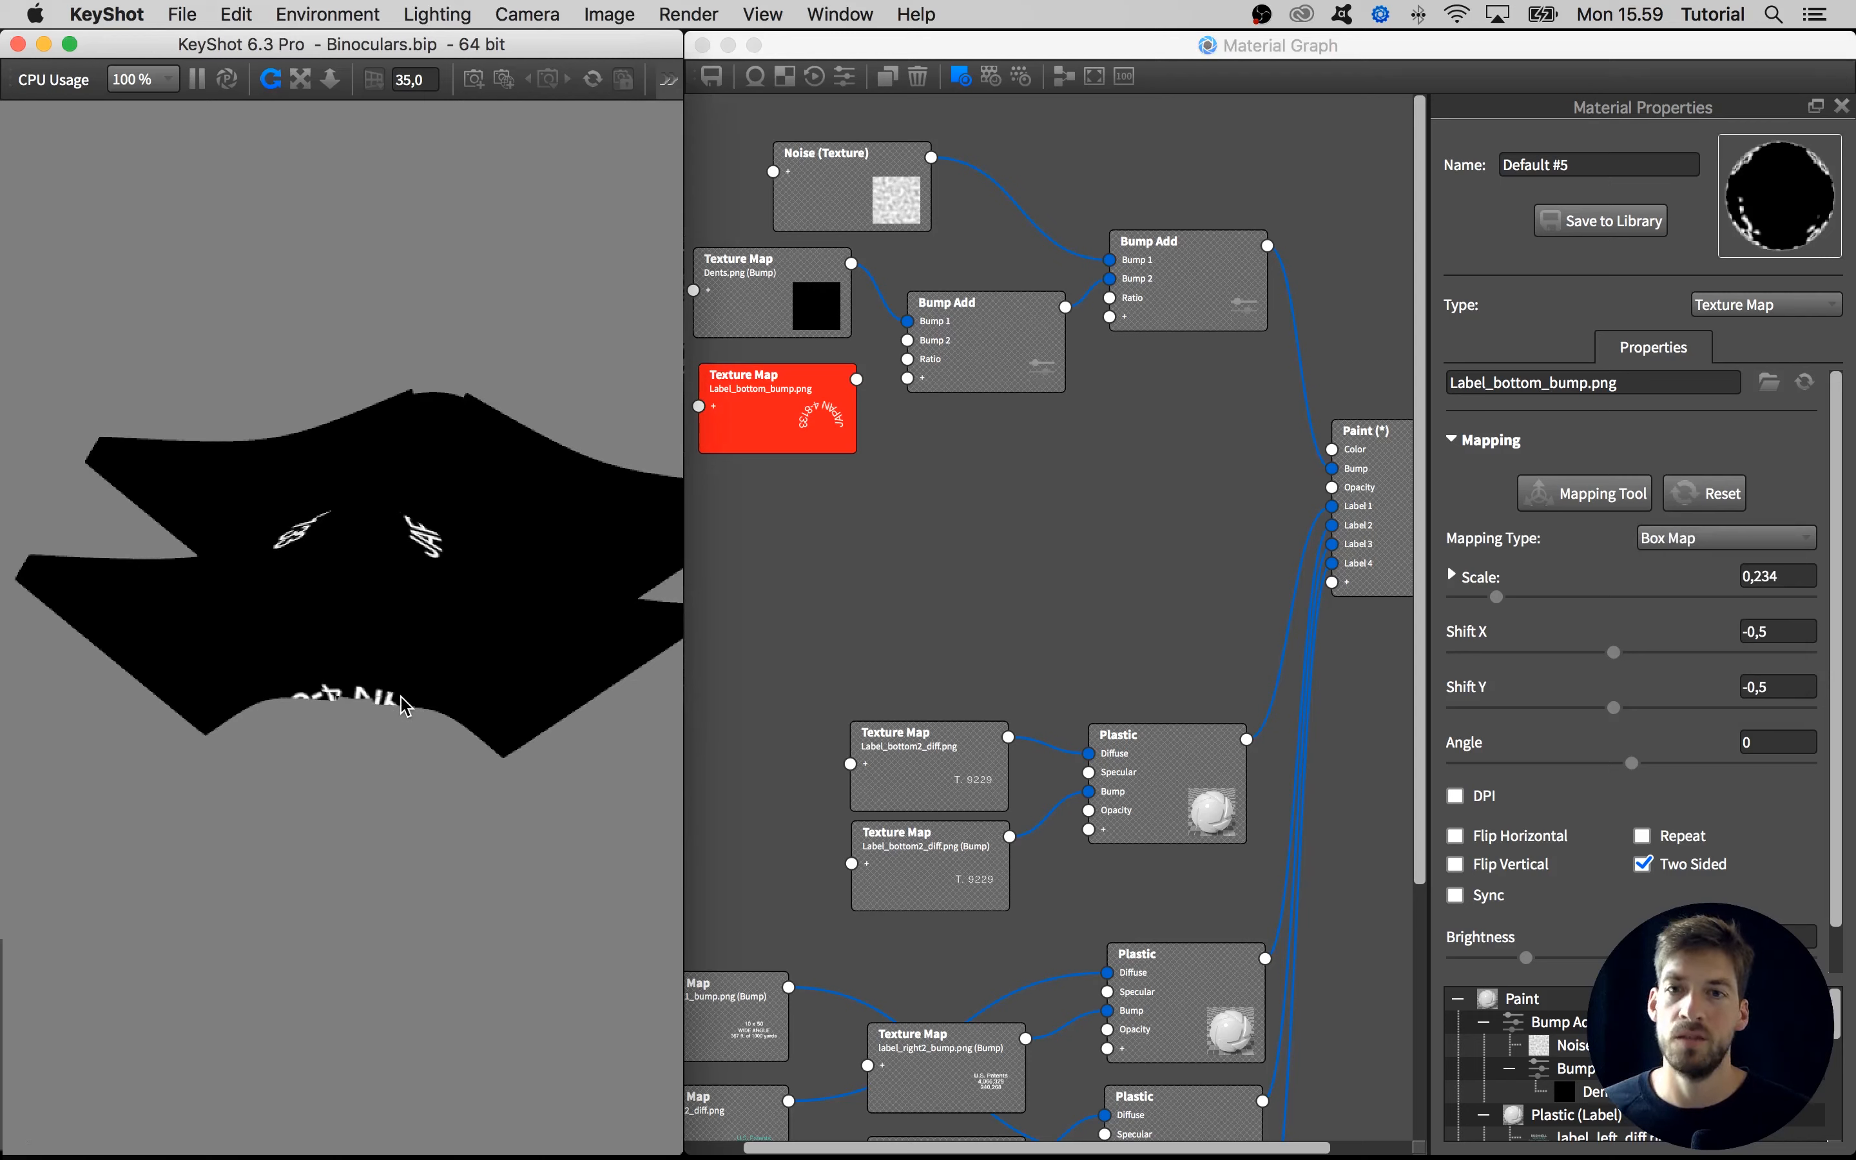
drag(404, 705, 415, 546)
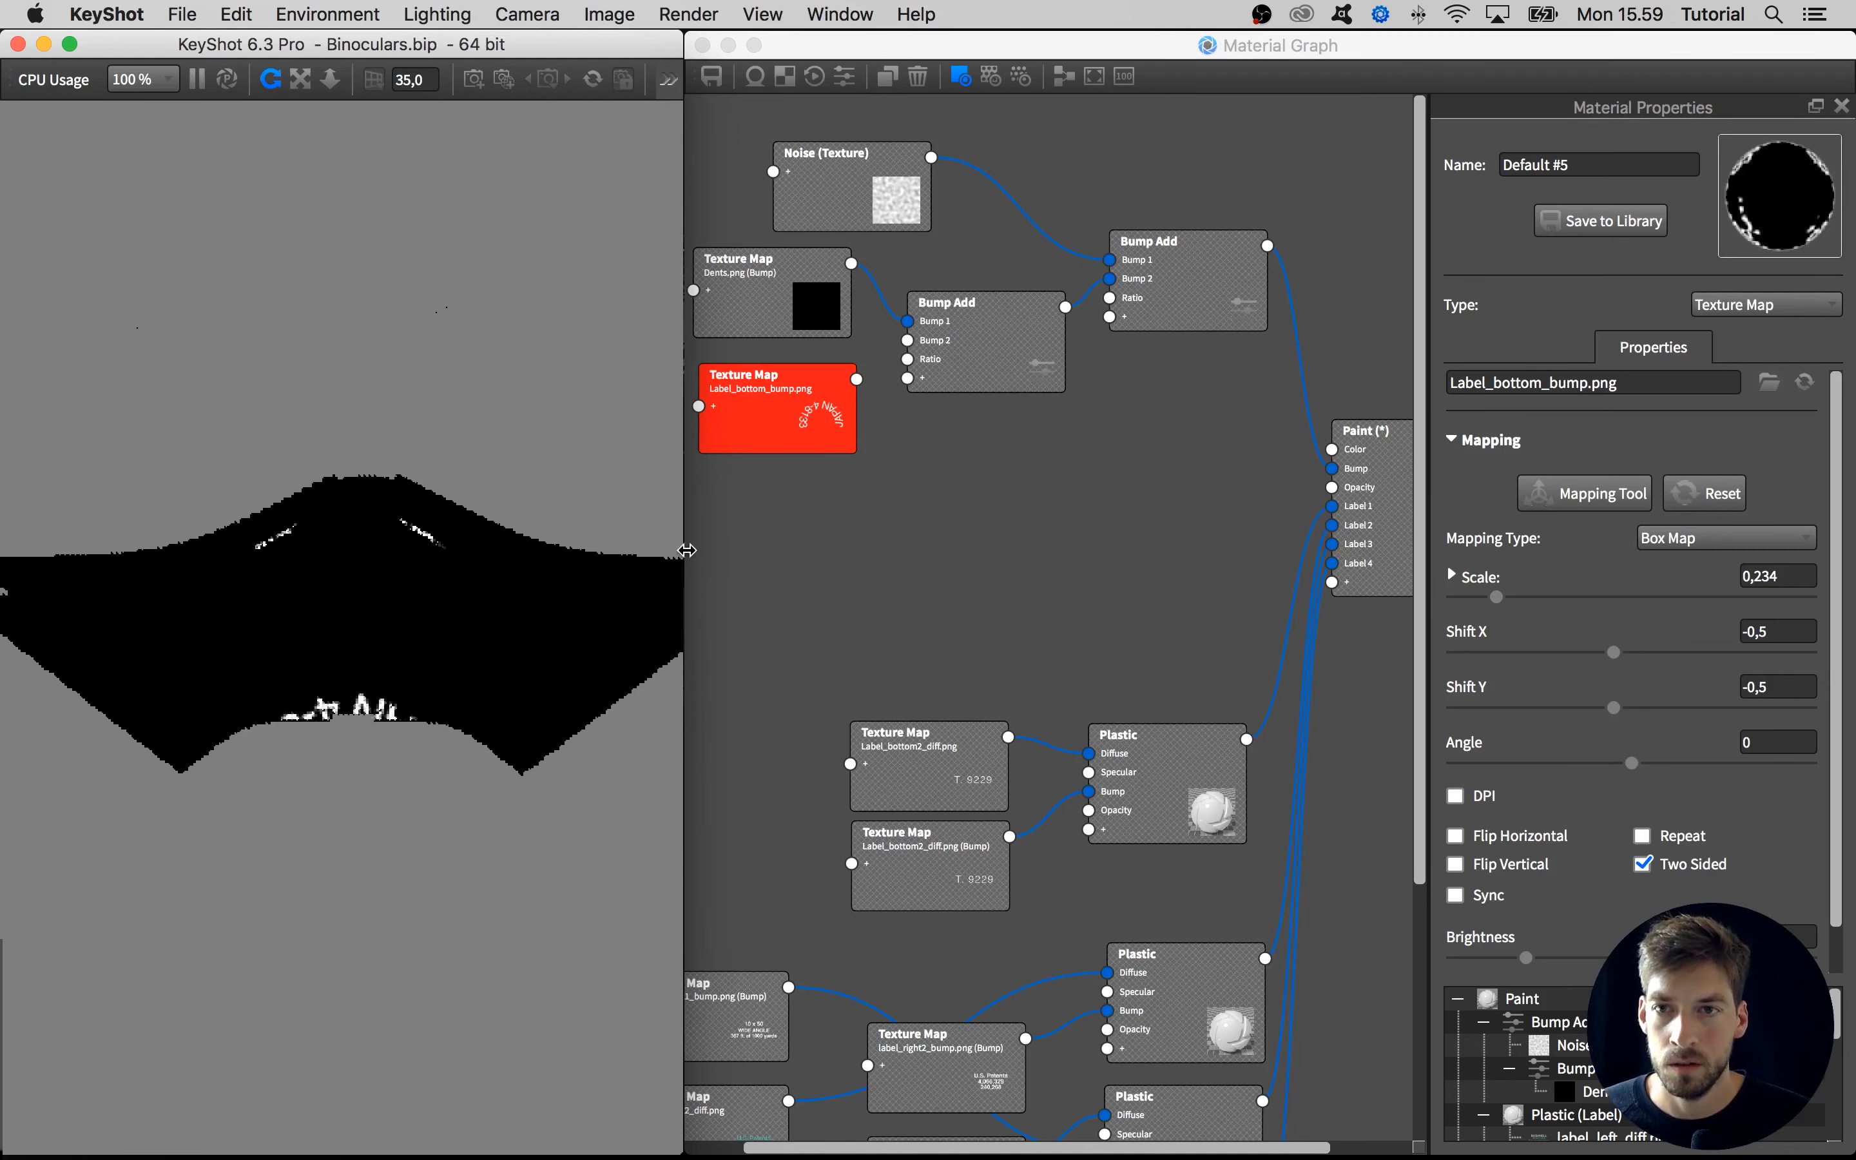
key(space)
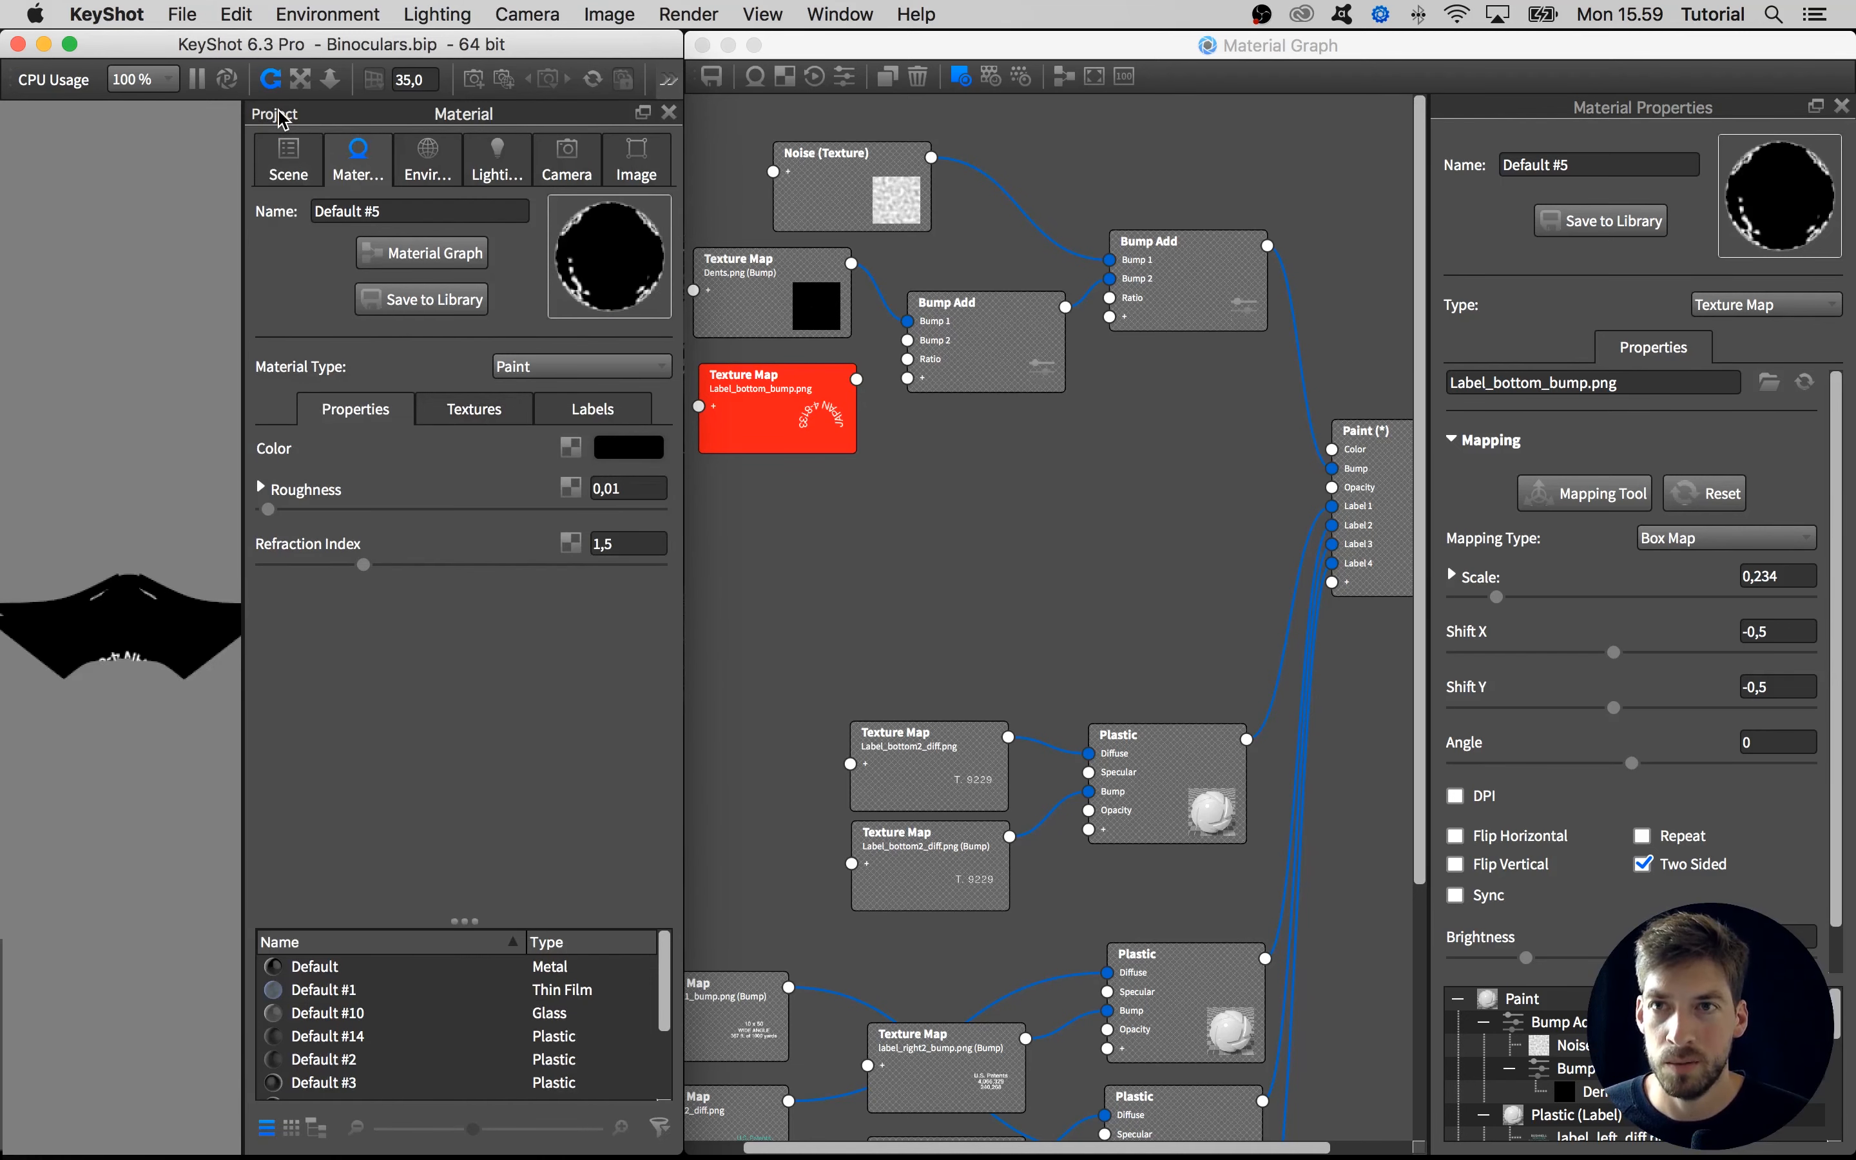
key(space)
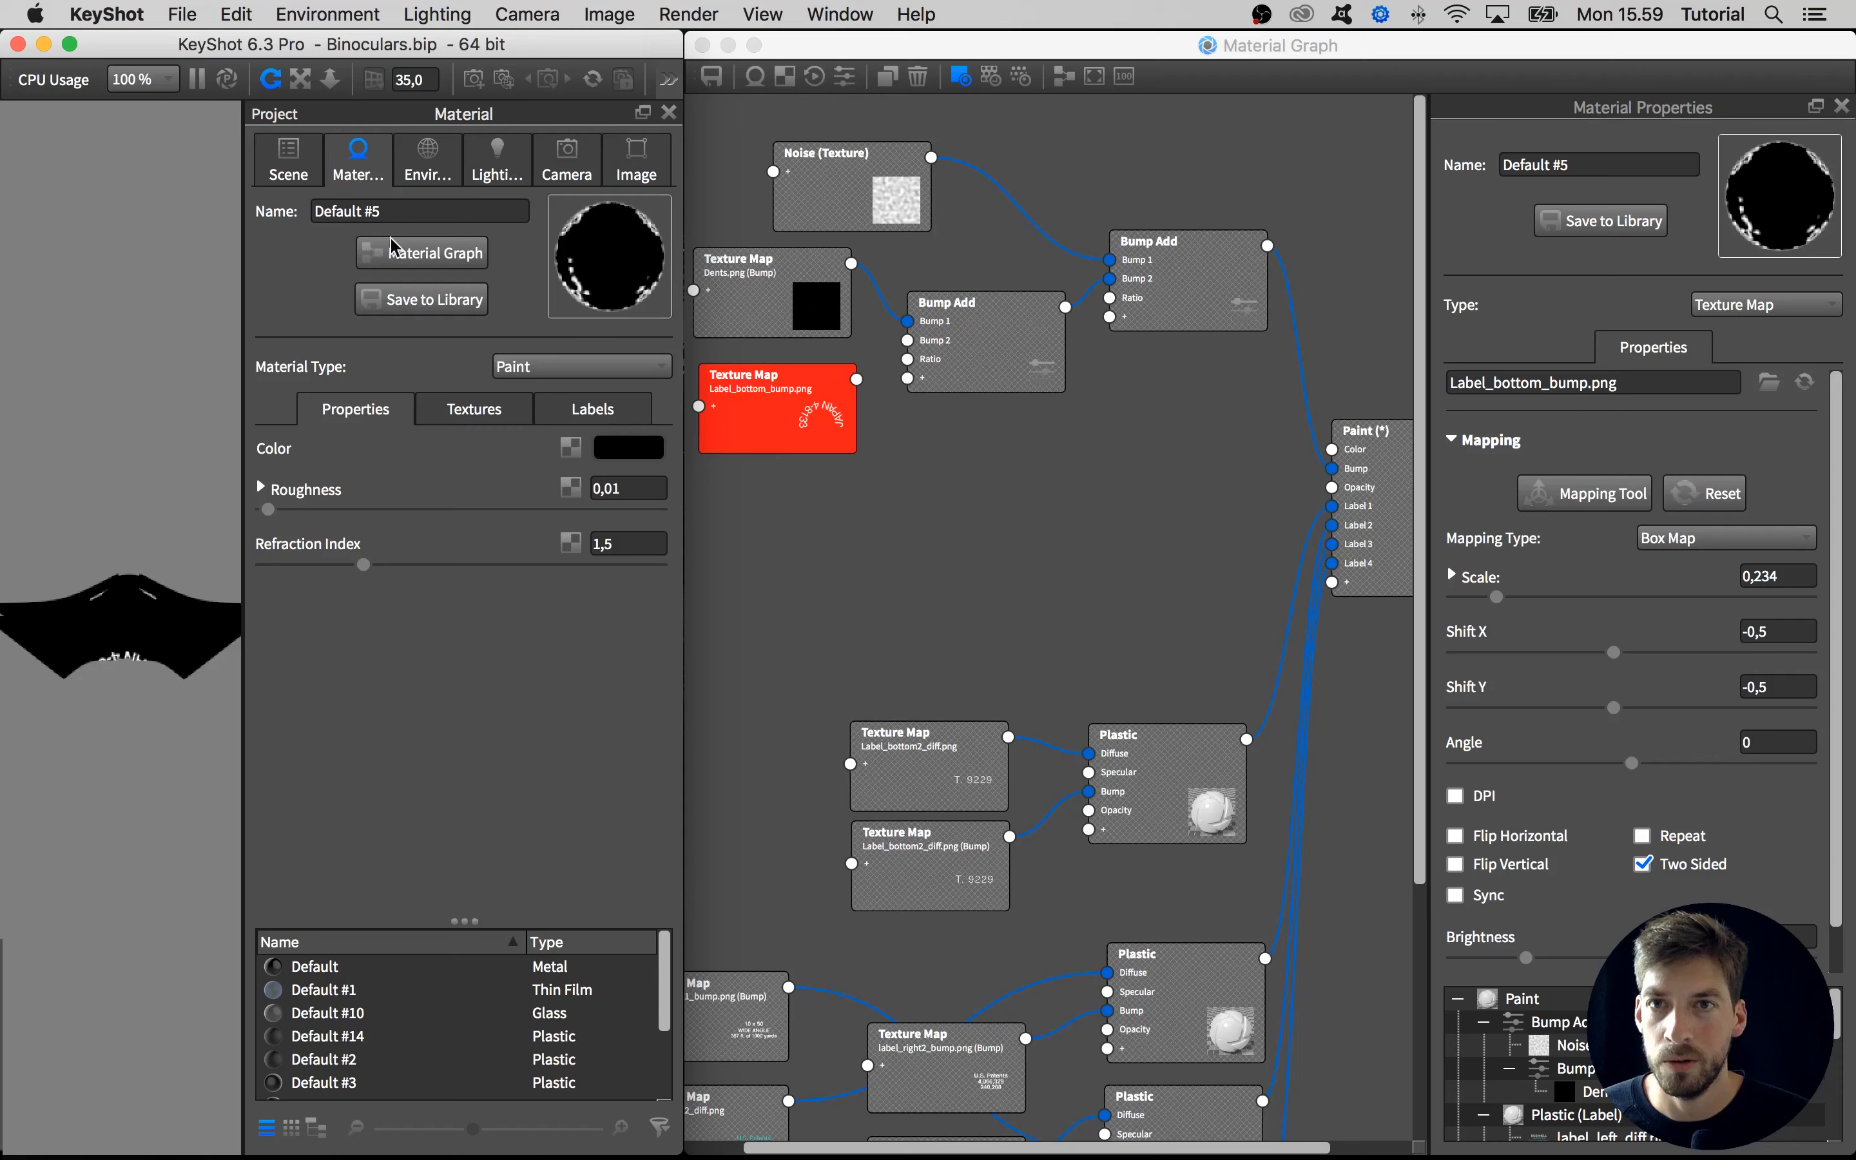
click(567, 160)
triple_click(611, 628)
text(-90)
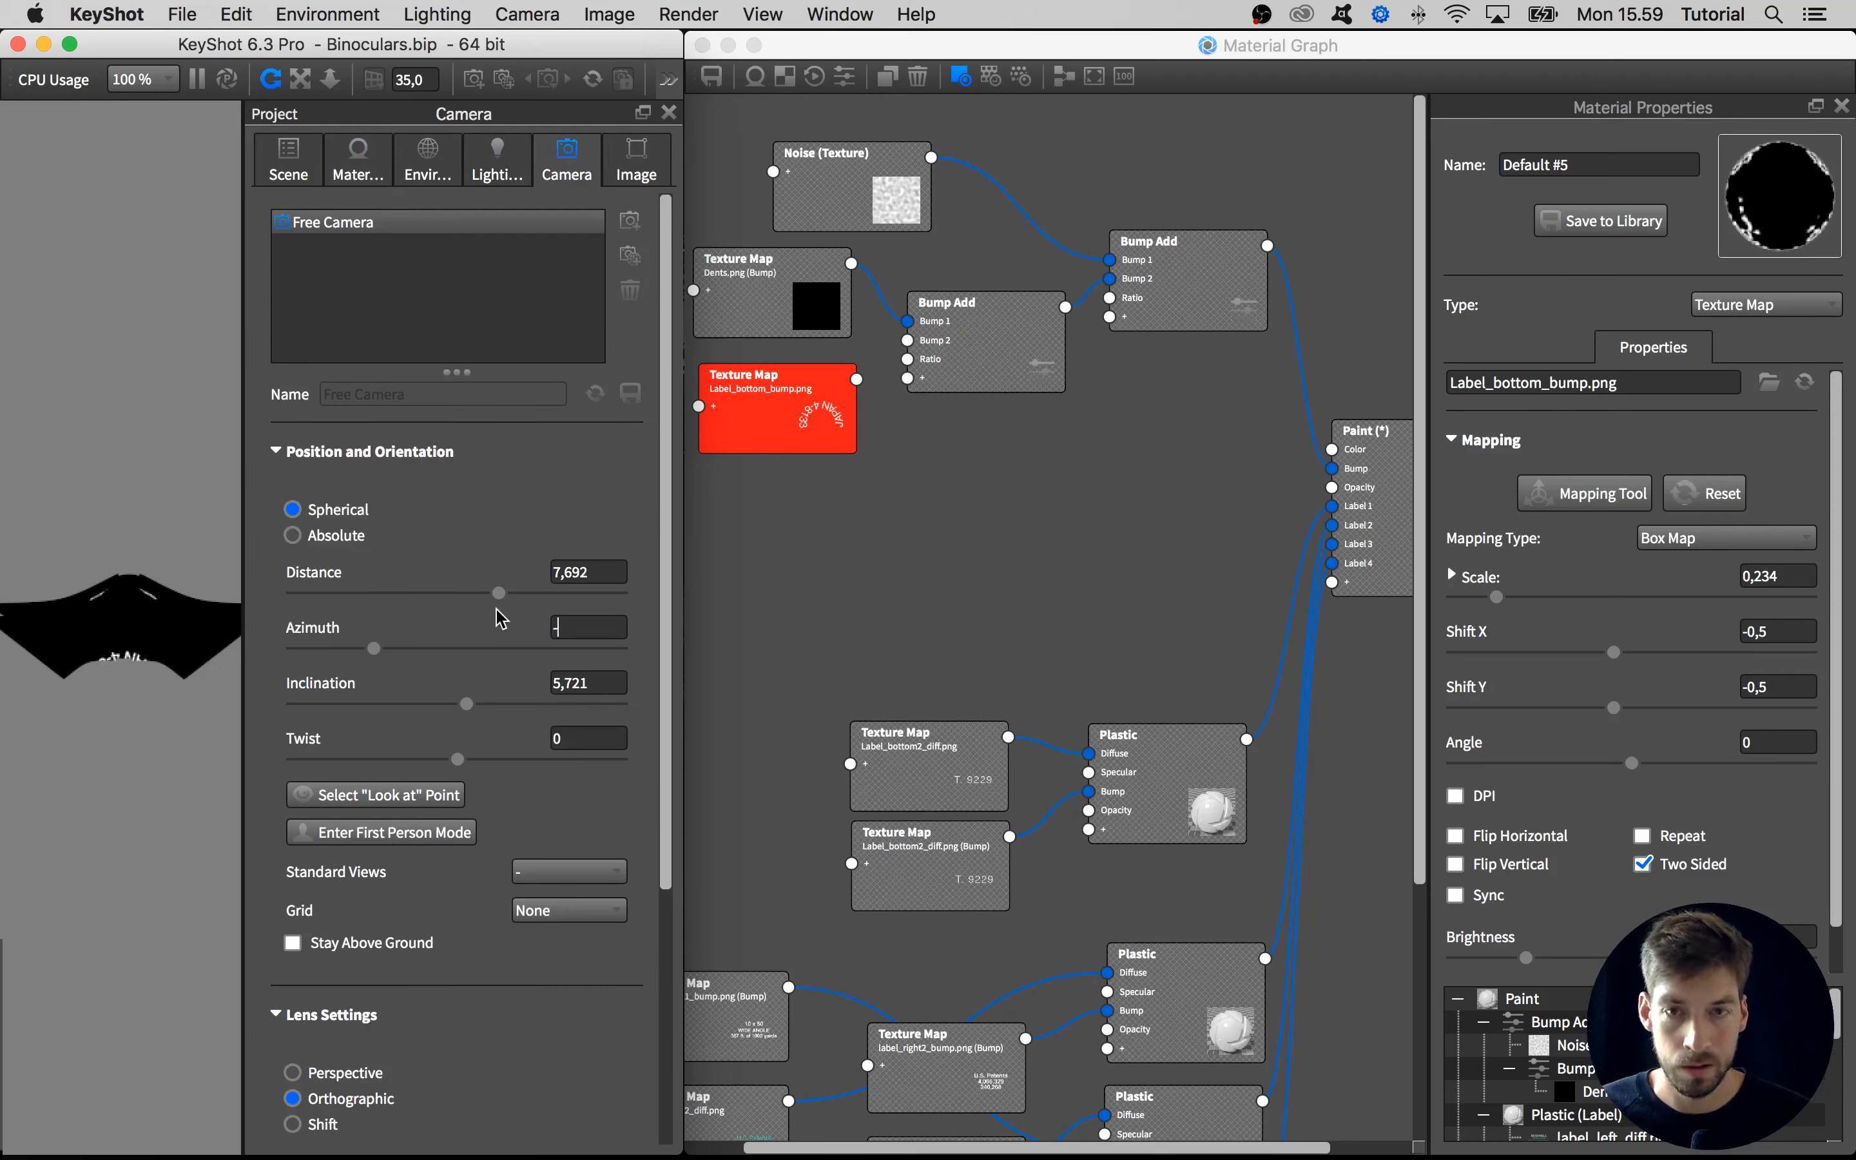
key(Return)
triple_click(572, 682)
text(0)
key(Return)
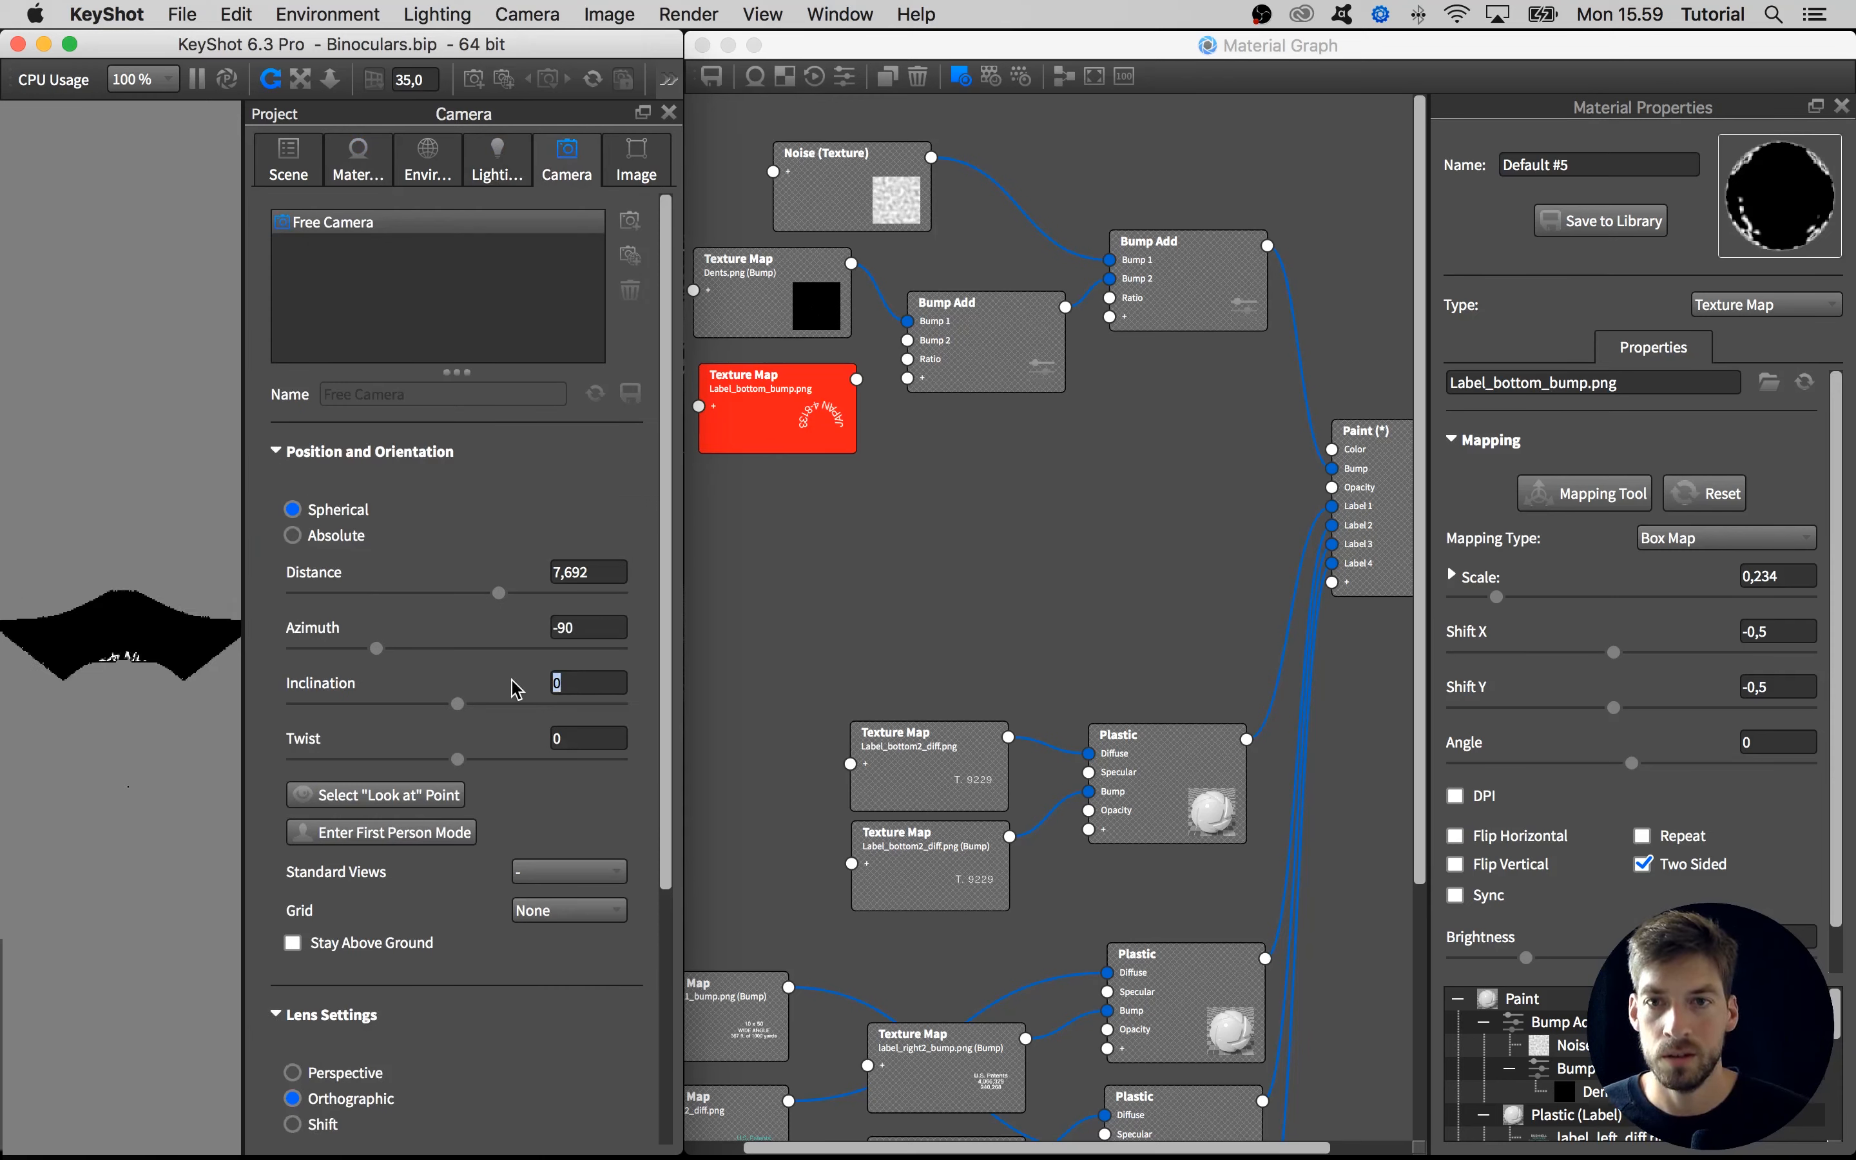
click(668, 113)
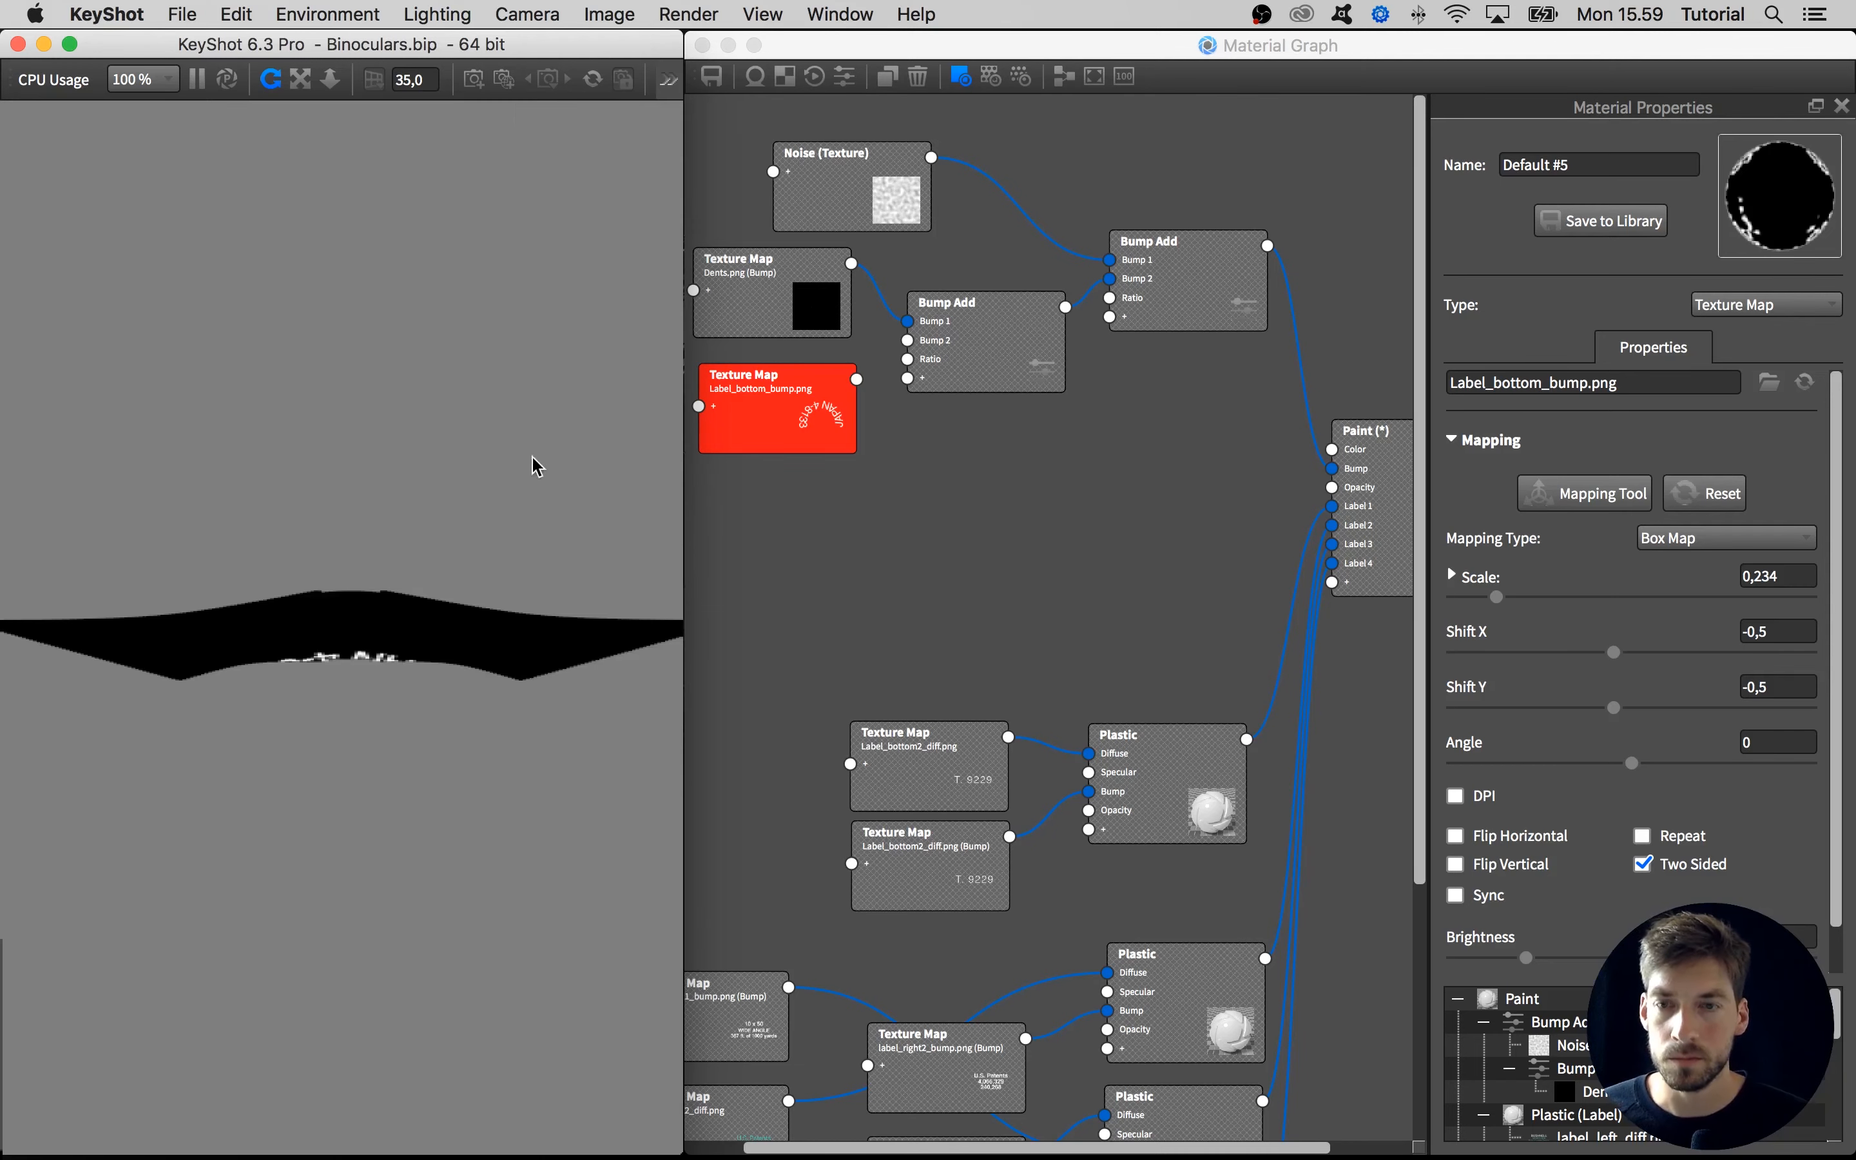
scroll(426, 559, up, 5)
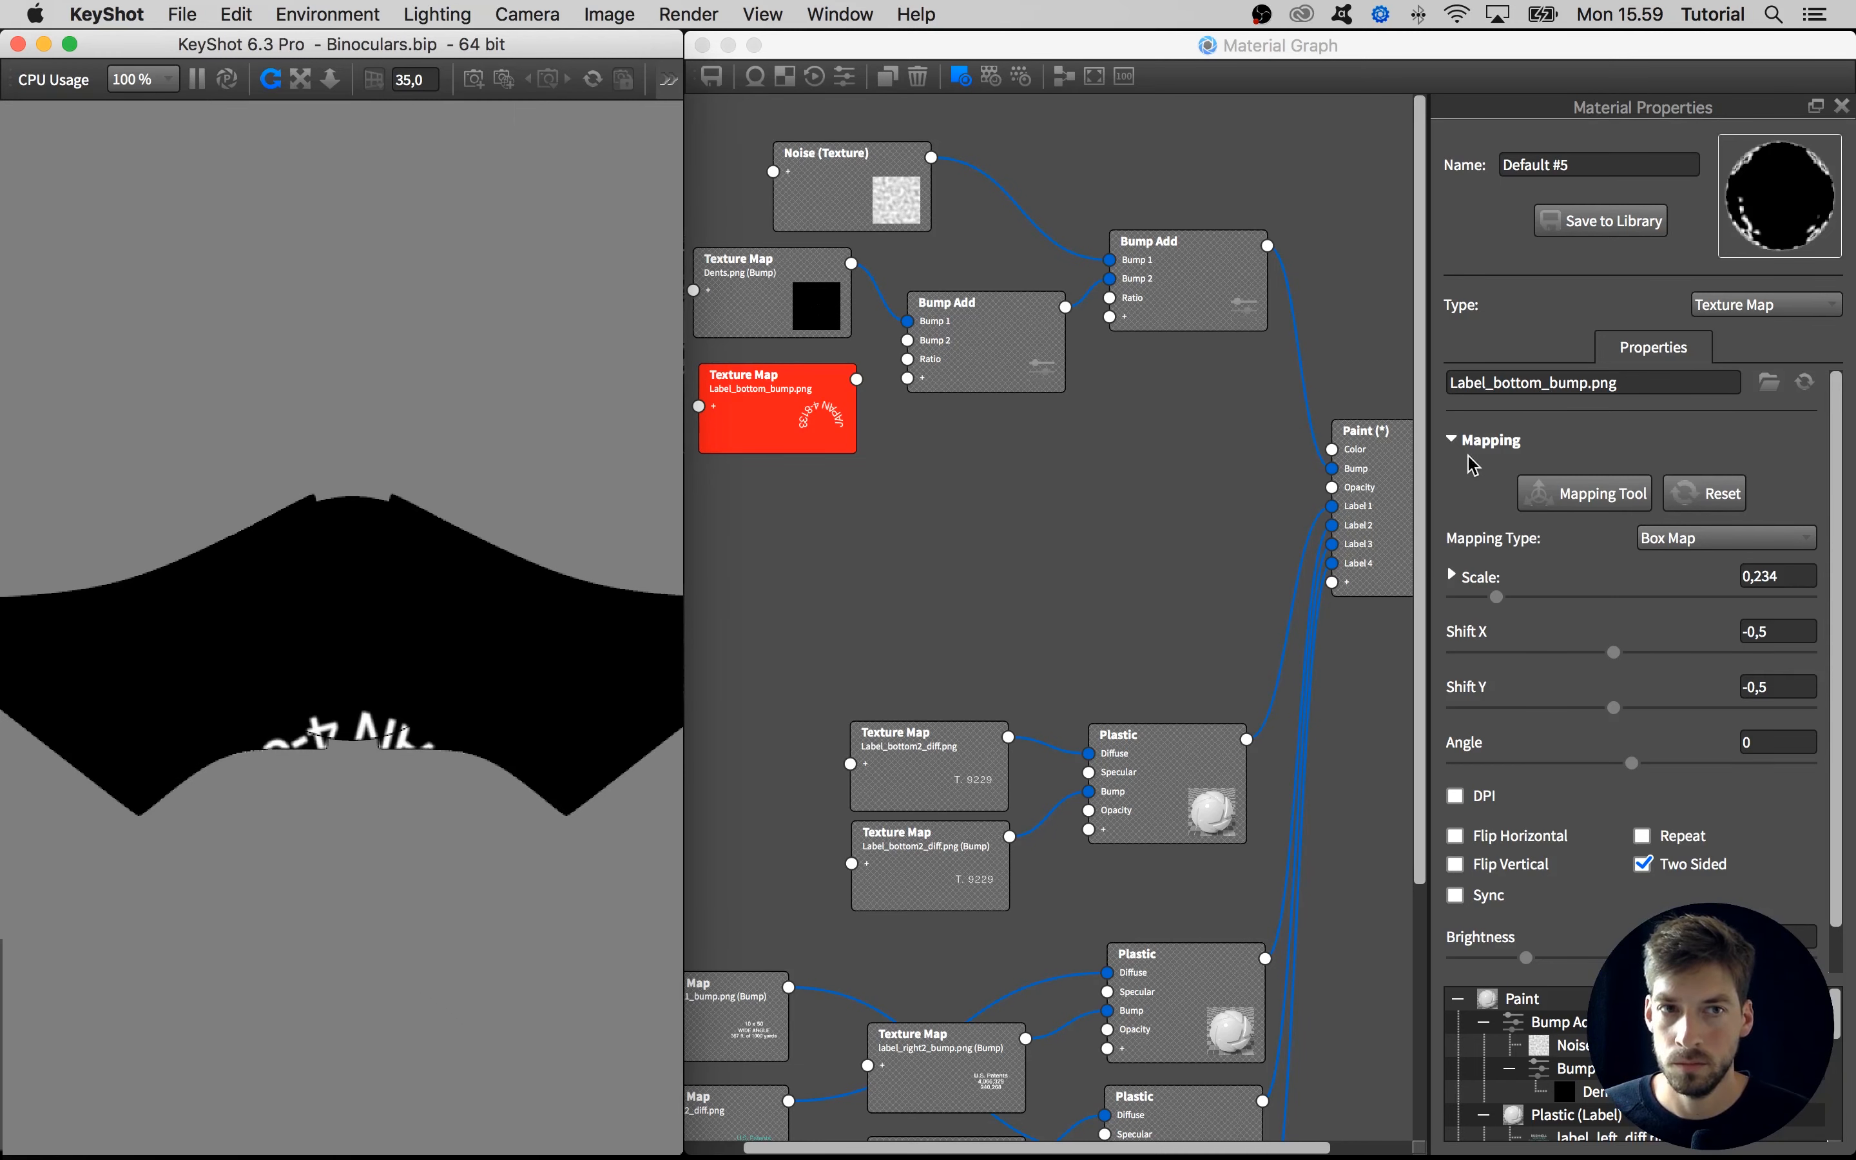
Switch the Label_bottom_bump.png mapping to Normal Projection and position the lettering around the center of the round hinge cap
click(1722, 538)
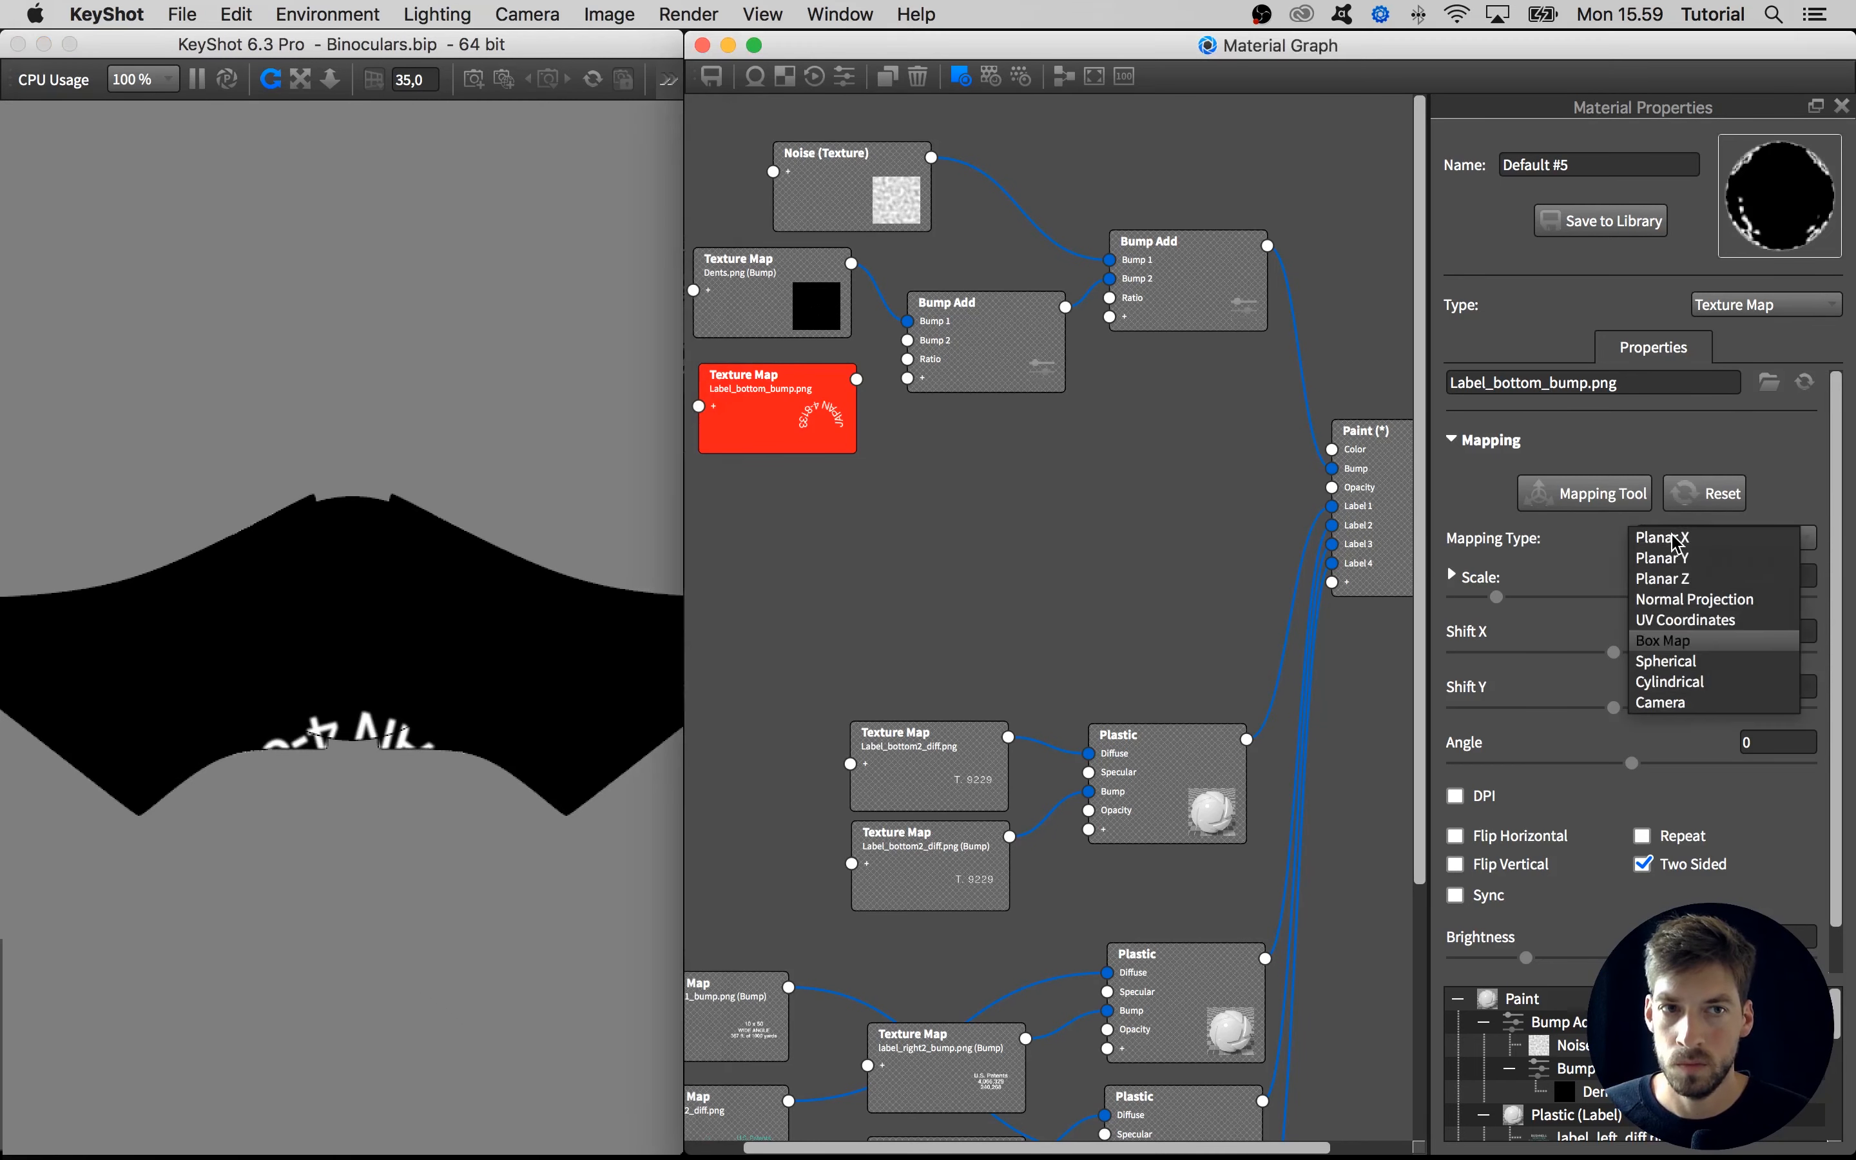
click(1723, 602)
click(1602, 502)
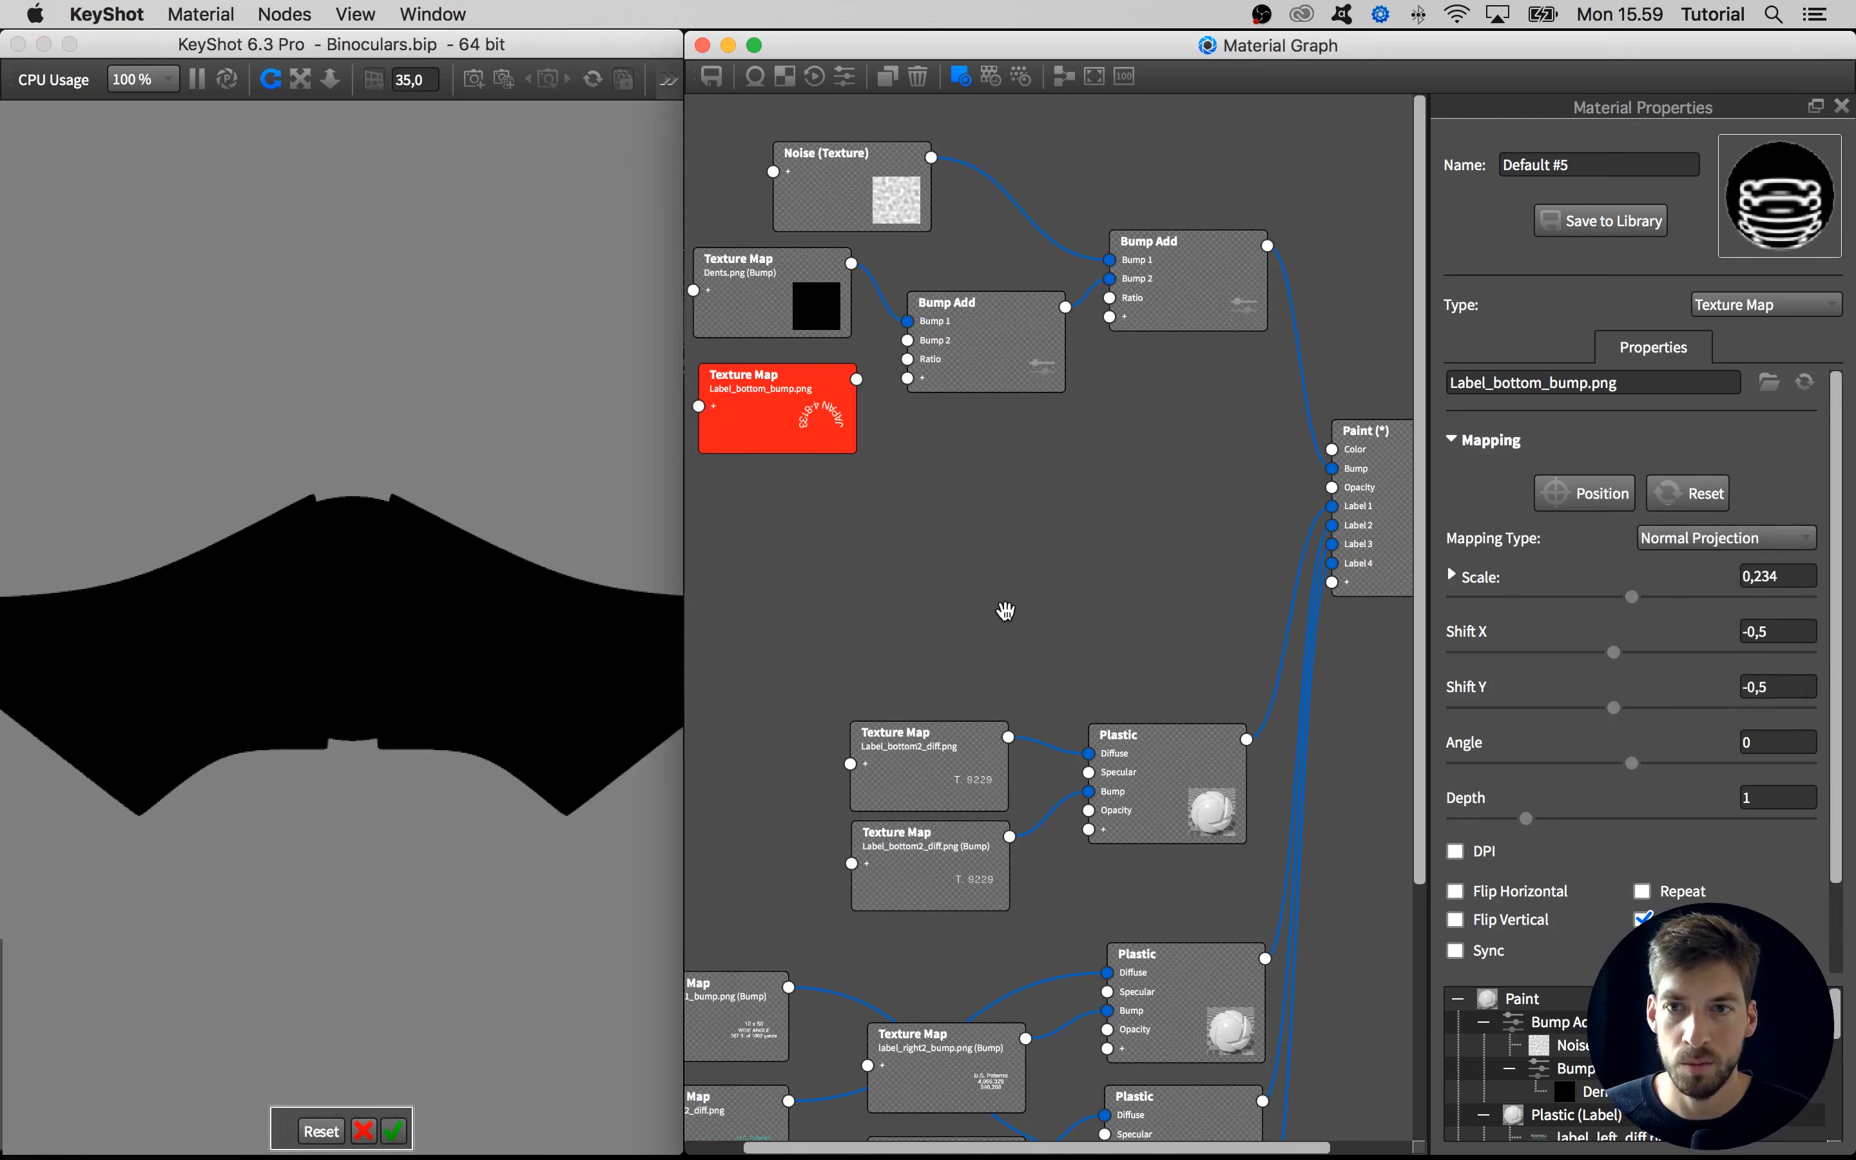
click(355, 642)
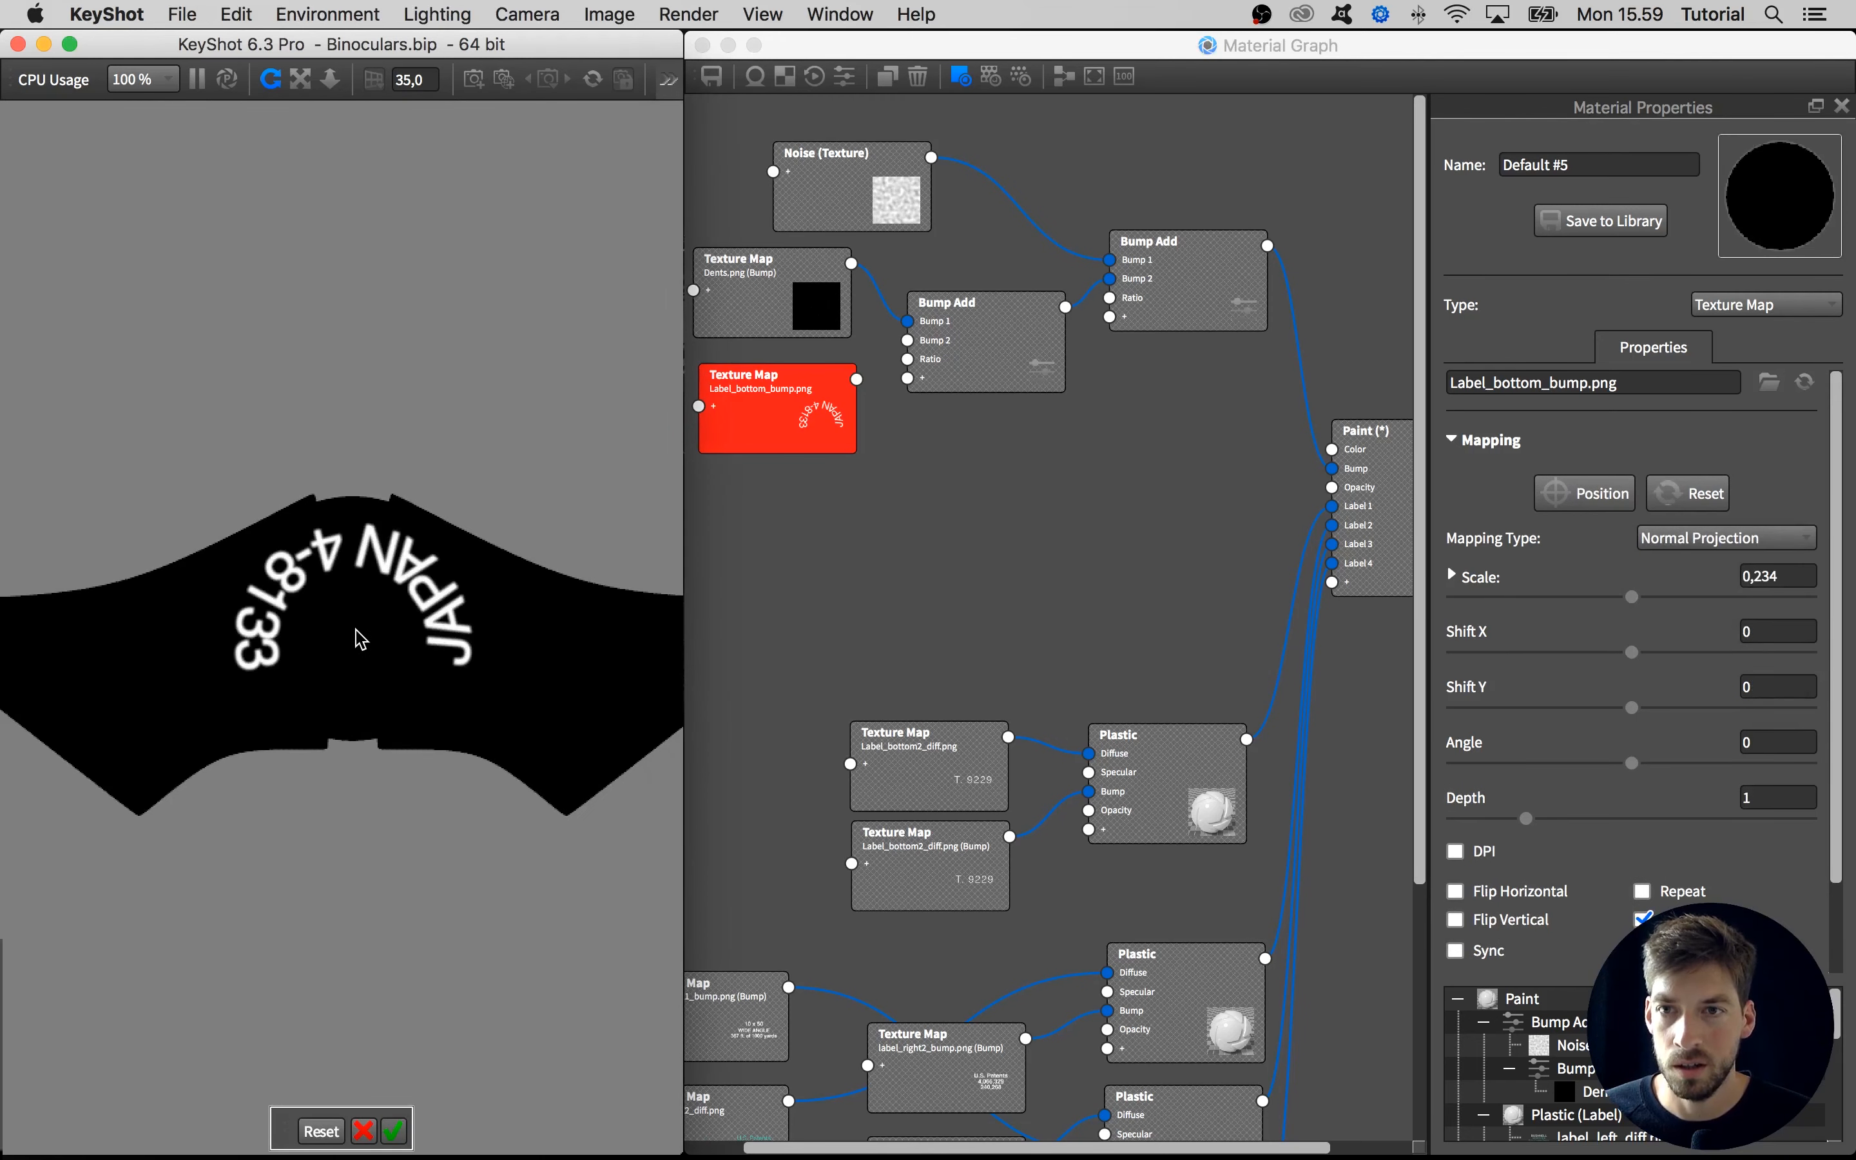
key(space)
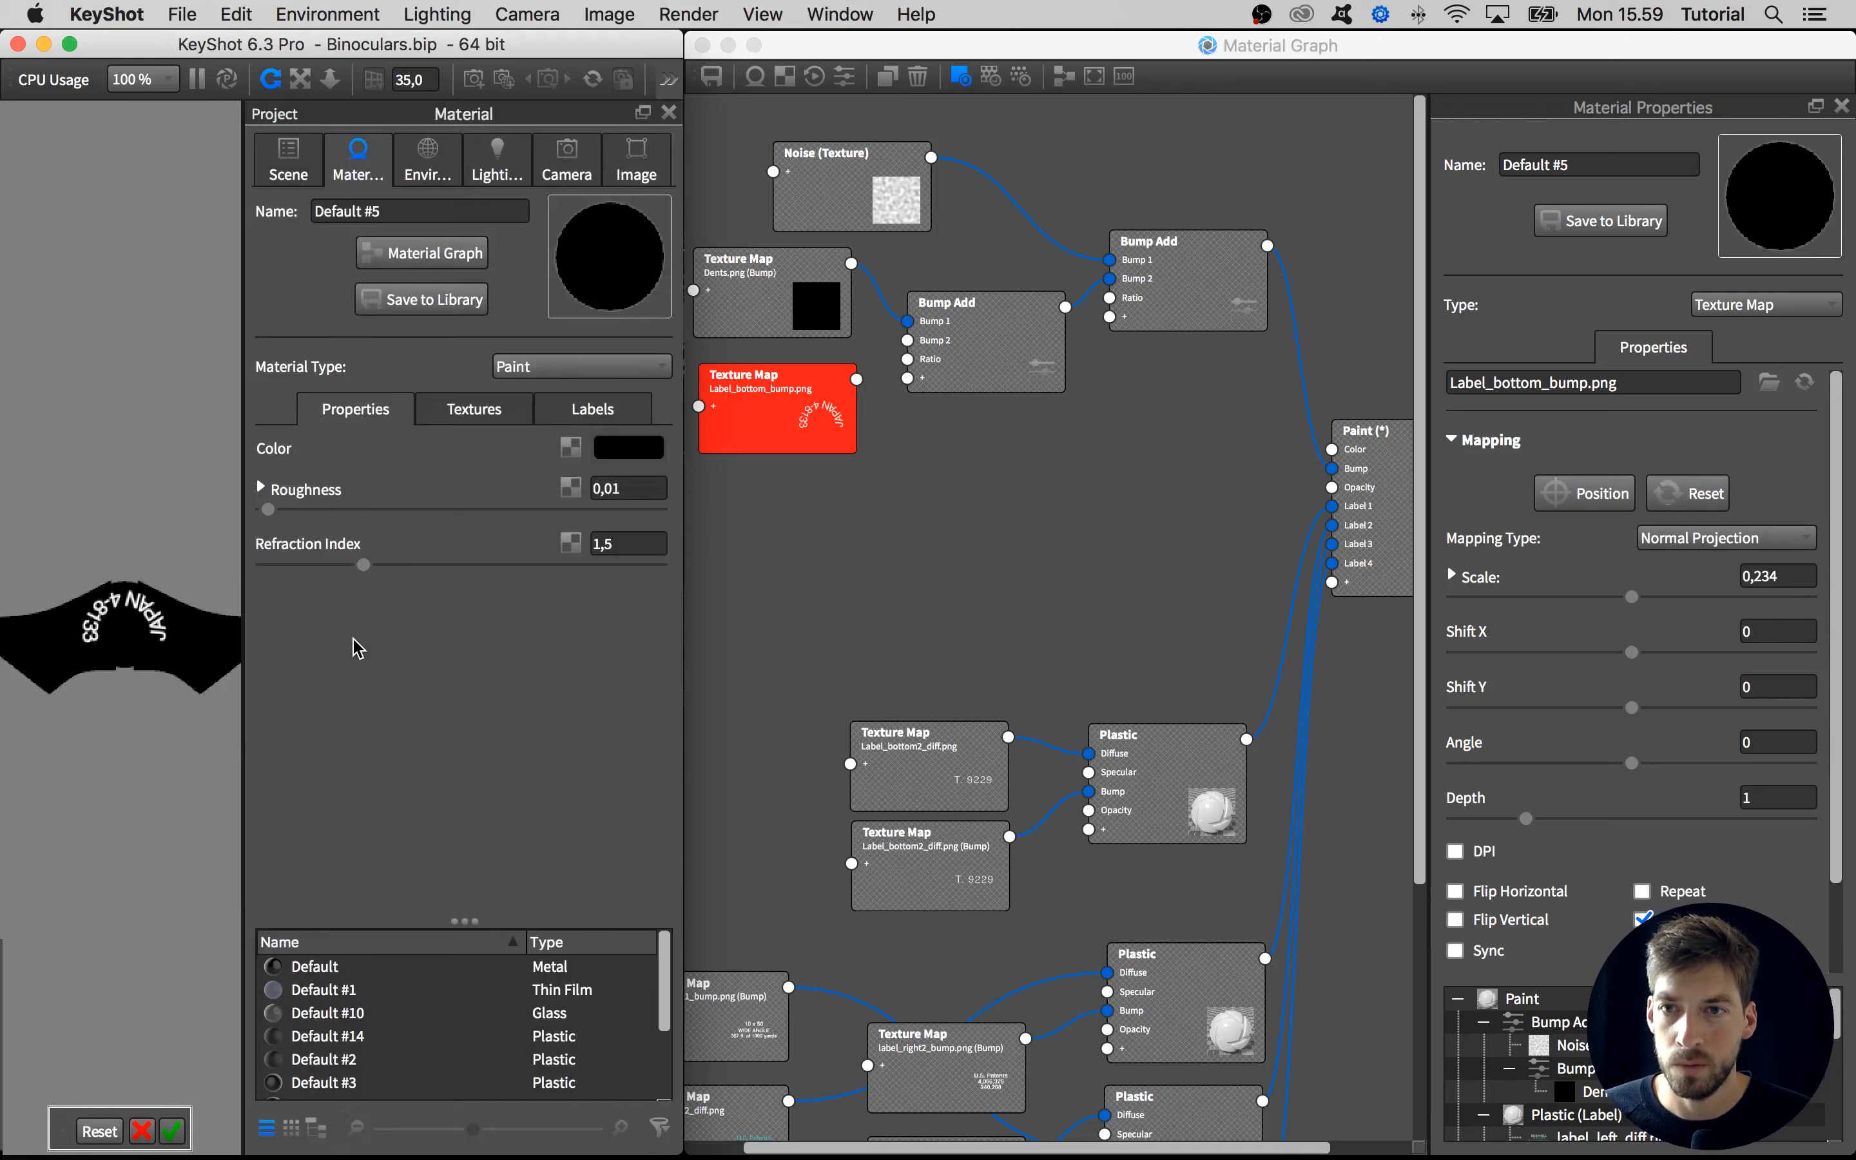
click(669, 112)
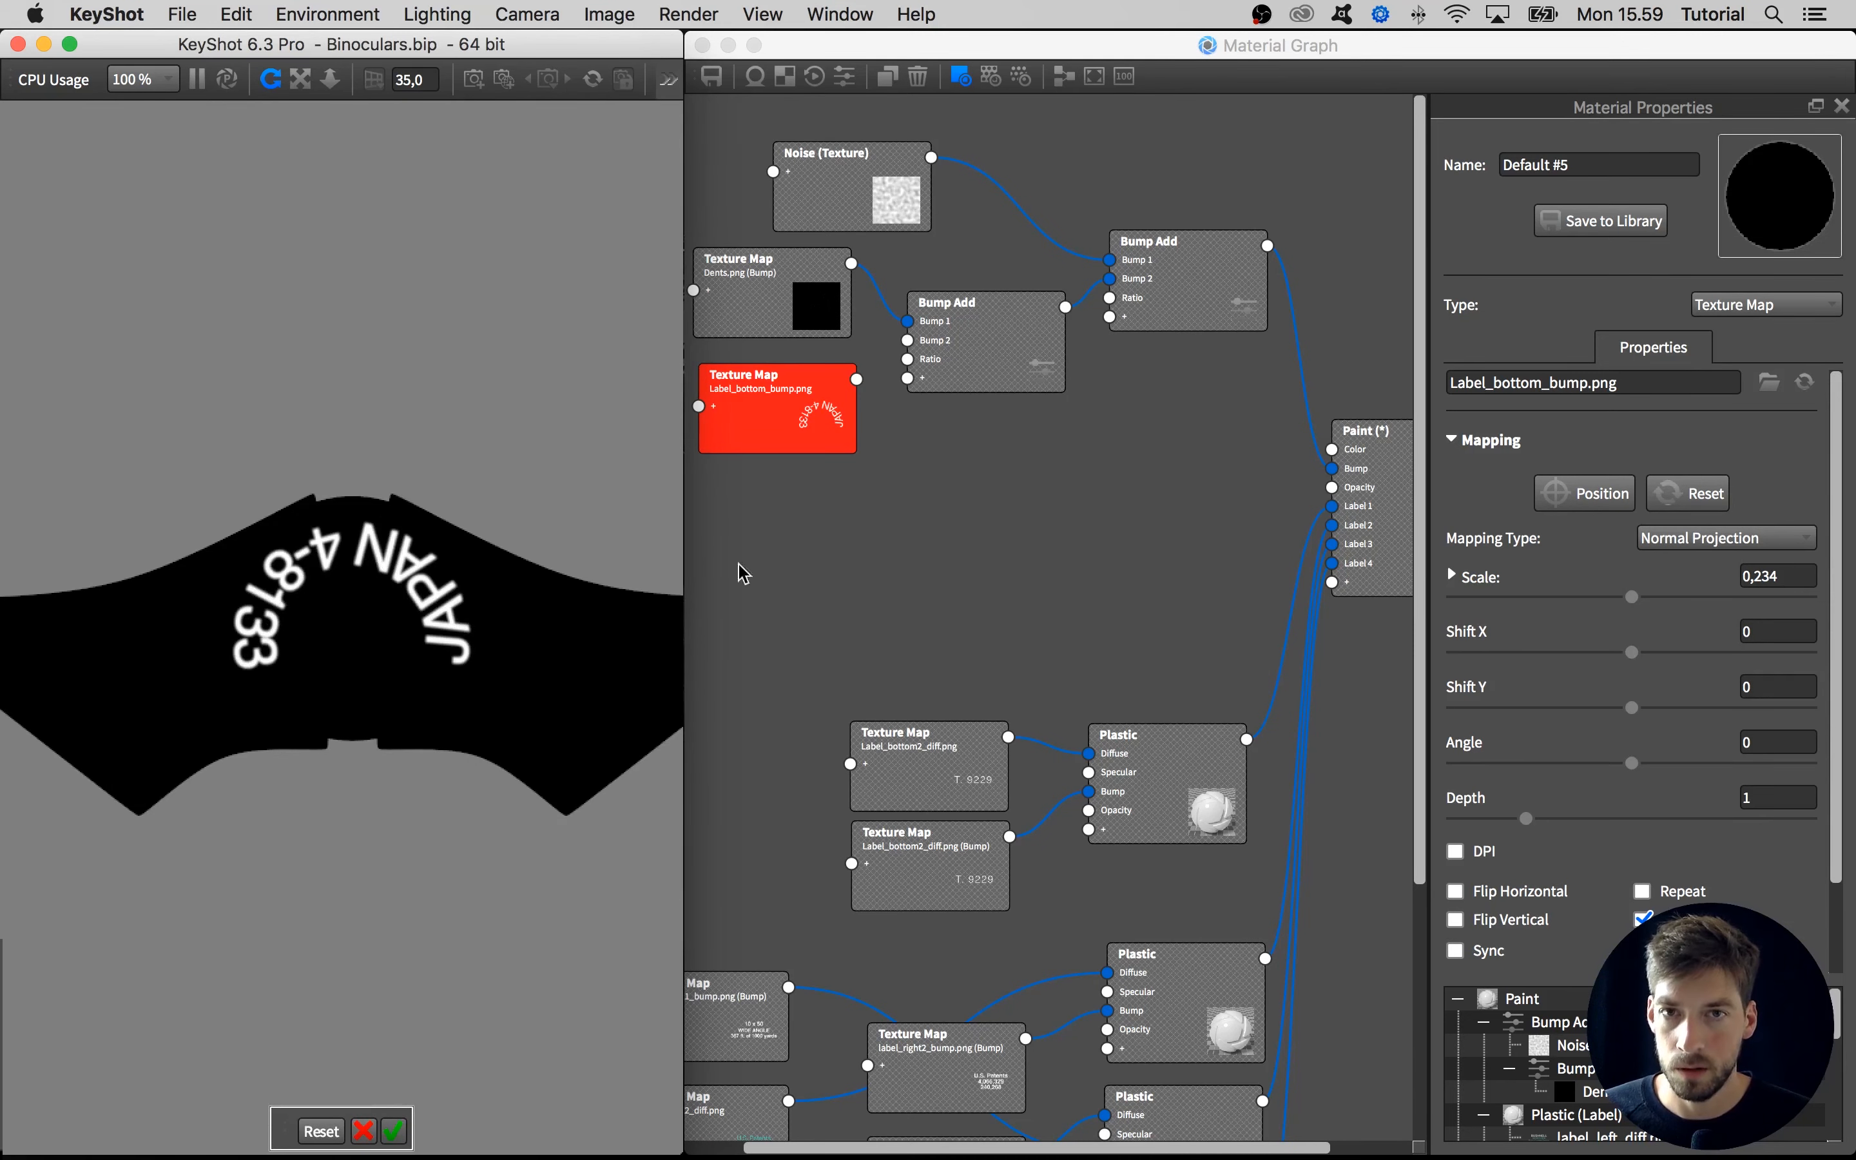
Connect the Label_bottom_bump.png node to the Bump 2 input of the duplicated Bump Add node and end the color preview
drag(792, 403, 908, 340)
key(c)
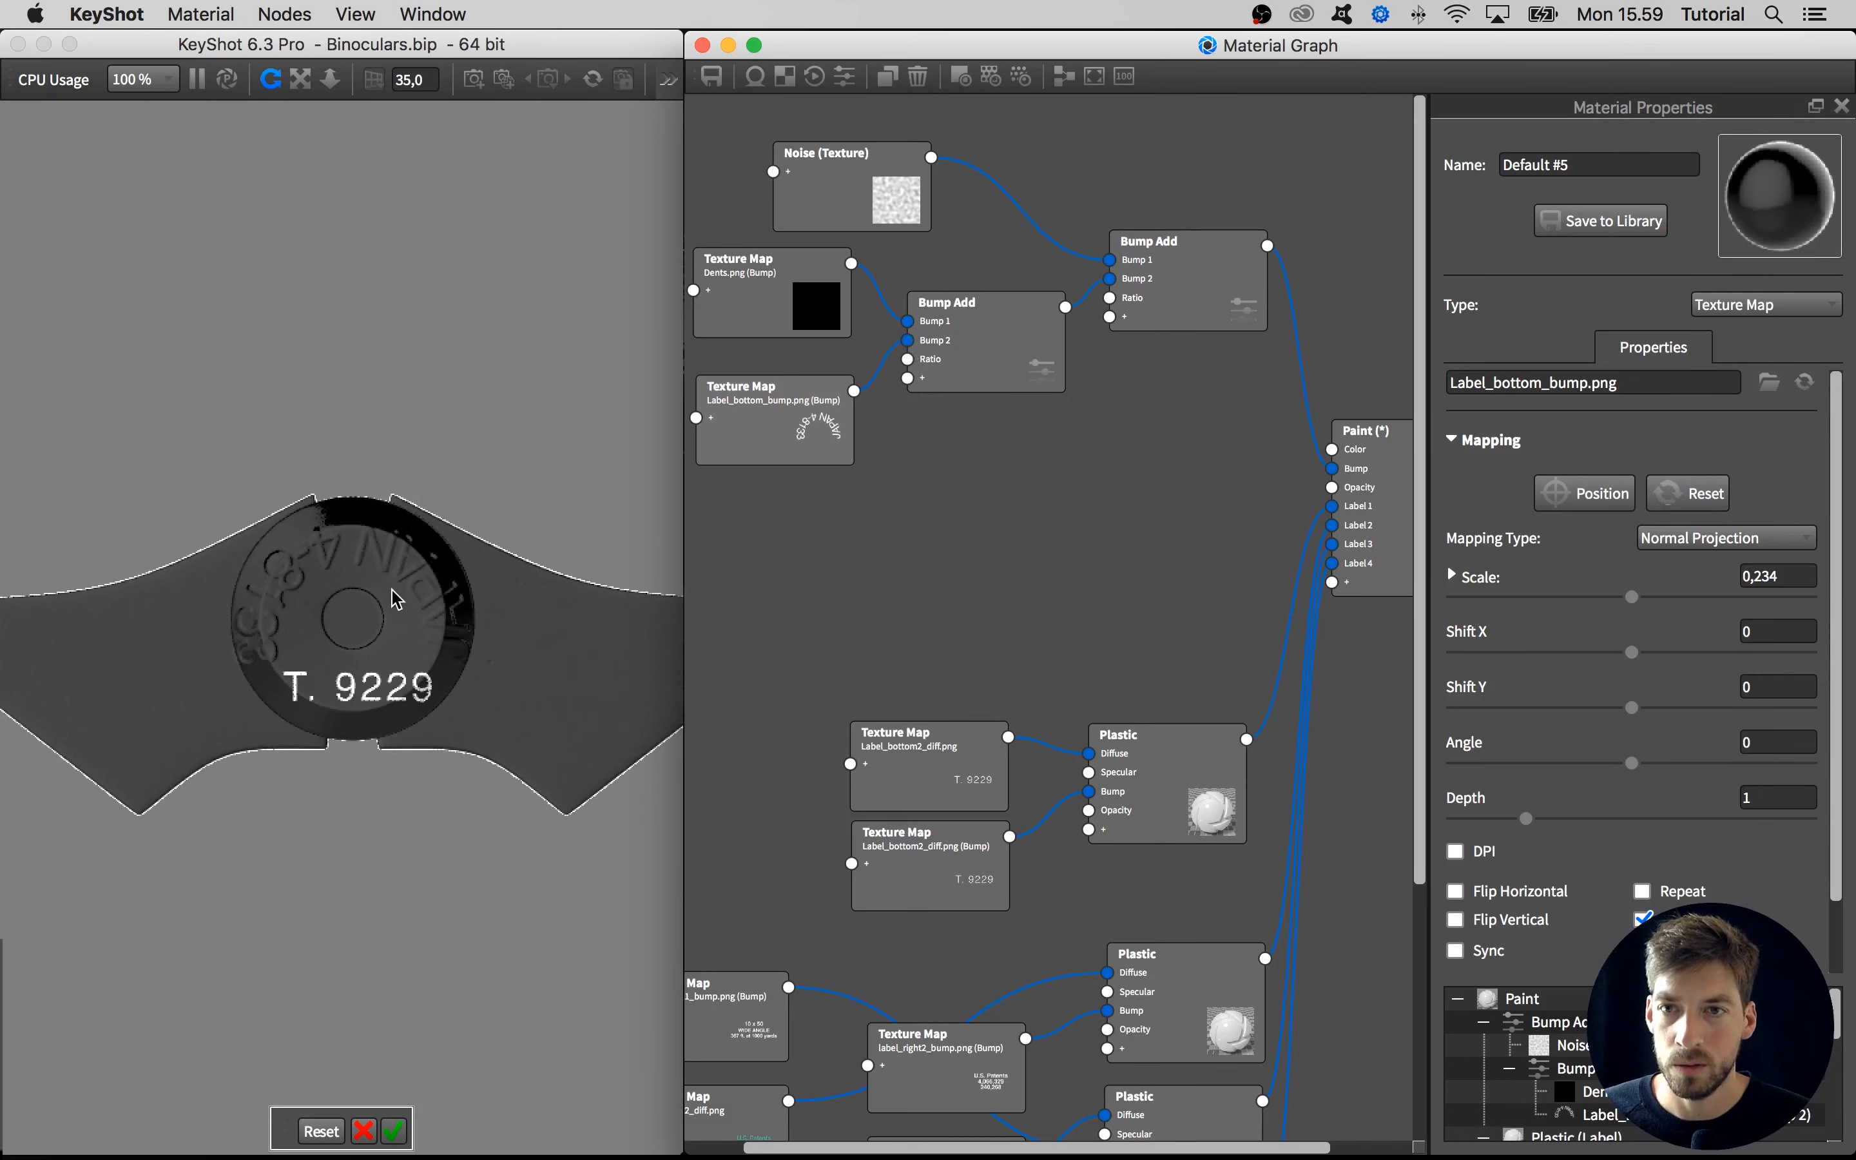
Reduce the curved lettering's scale to 0,161, center it on the hinge cap's hole and accept the position
click(365, 628)
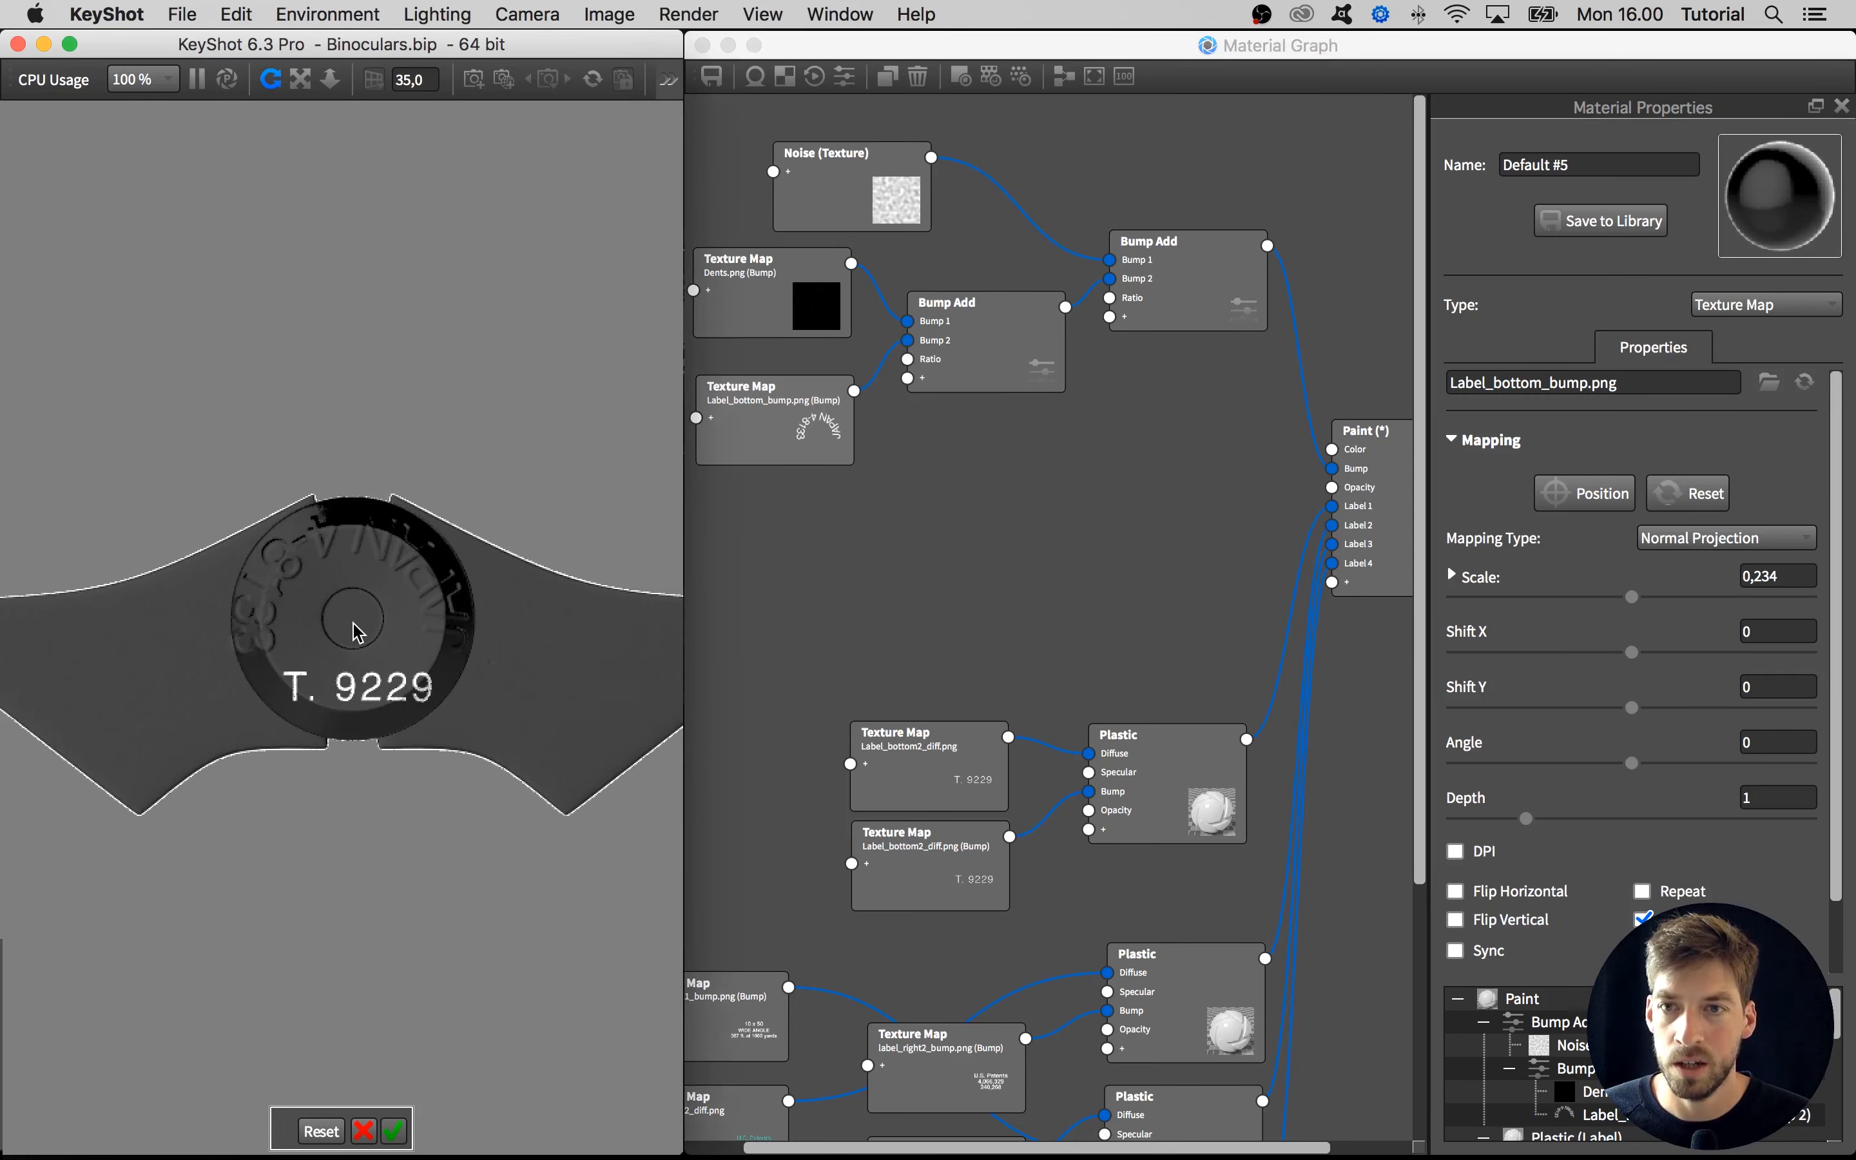
click(1621, 604)
drag(1621, 603, 1577, 606)
click(349, 625)
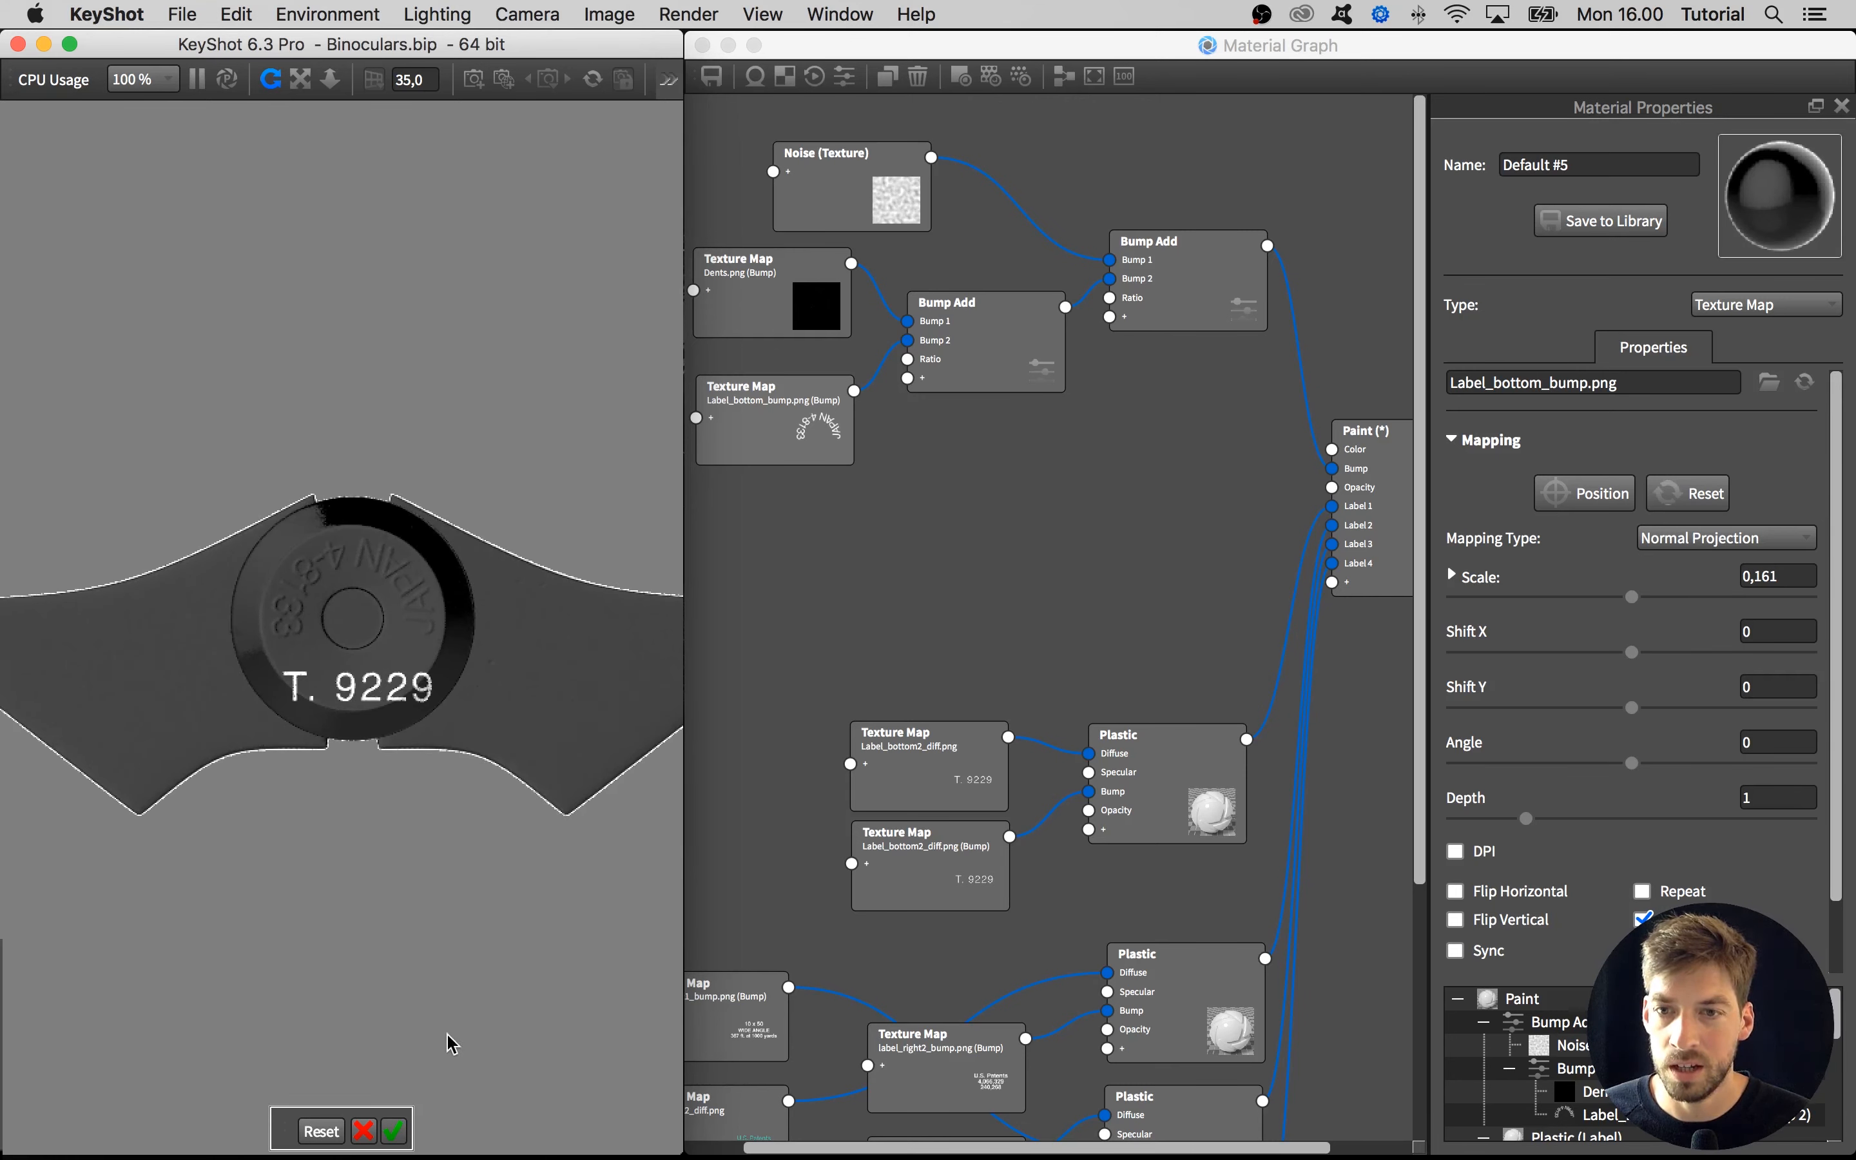
click(397, 1125)
Increase the bump height of the Label_bottom_bump.png texture so the lettering stands out more strongly on the hinge cap
drag(435, 831, 314, 905)
scroll(358, 581, up, 5)
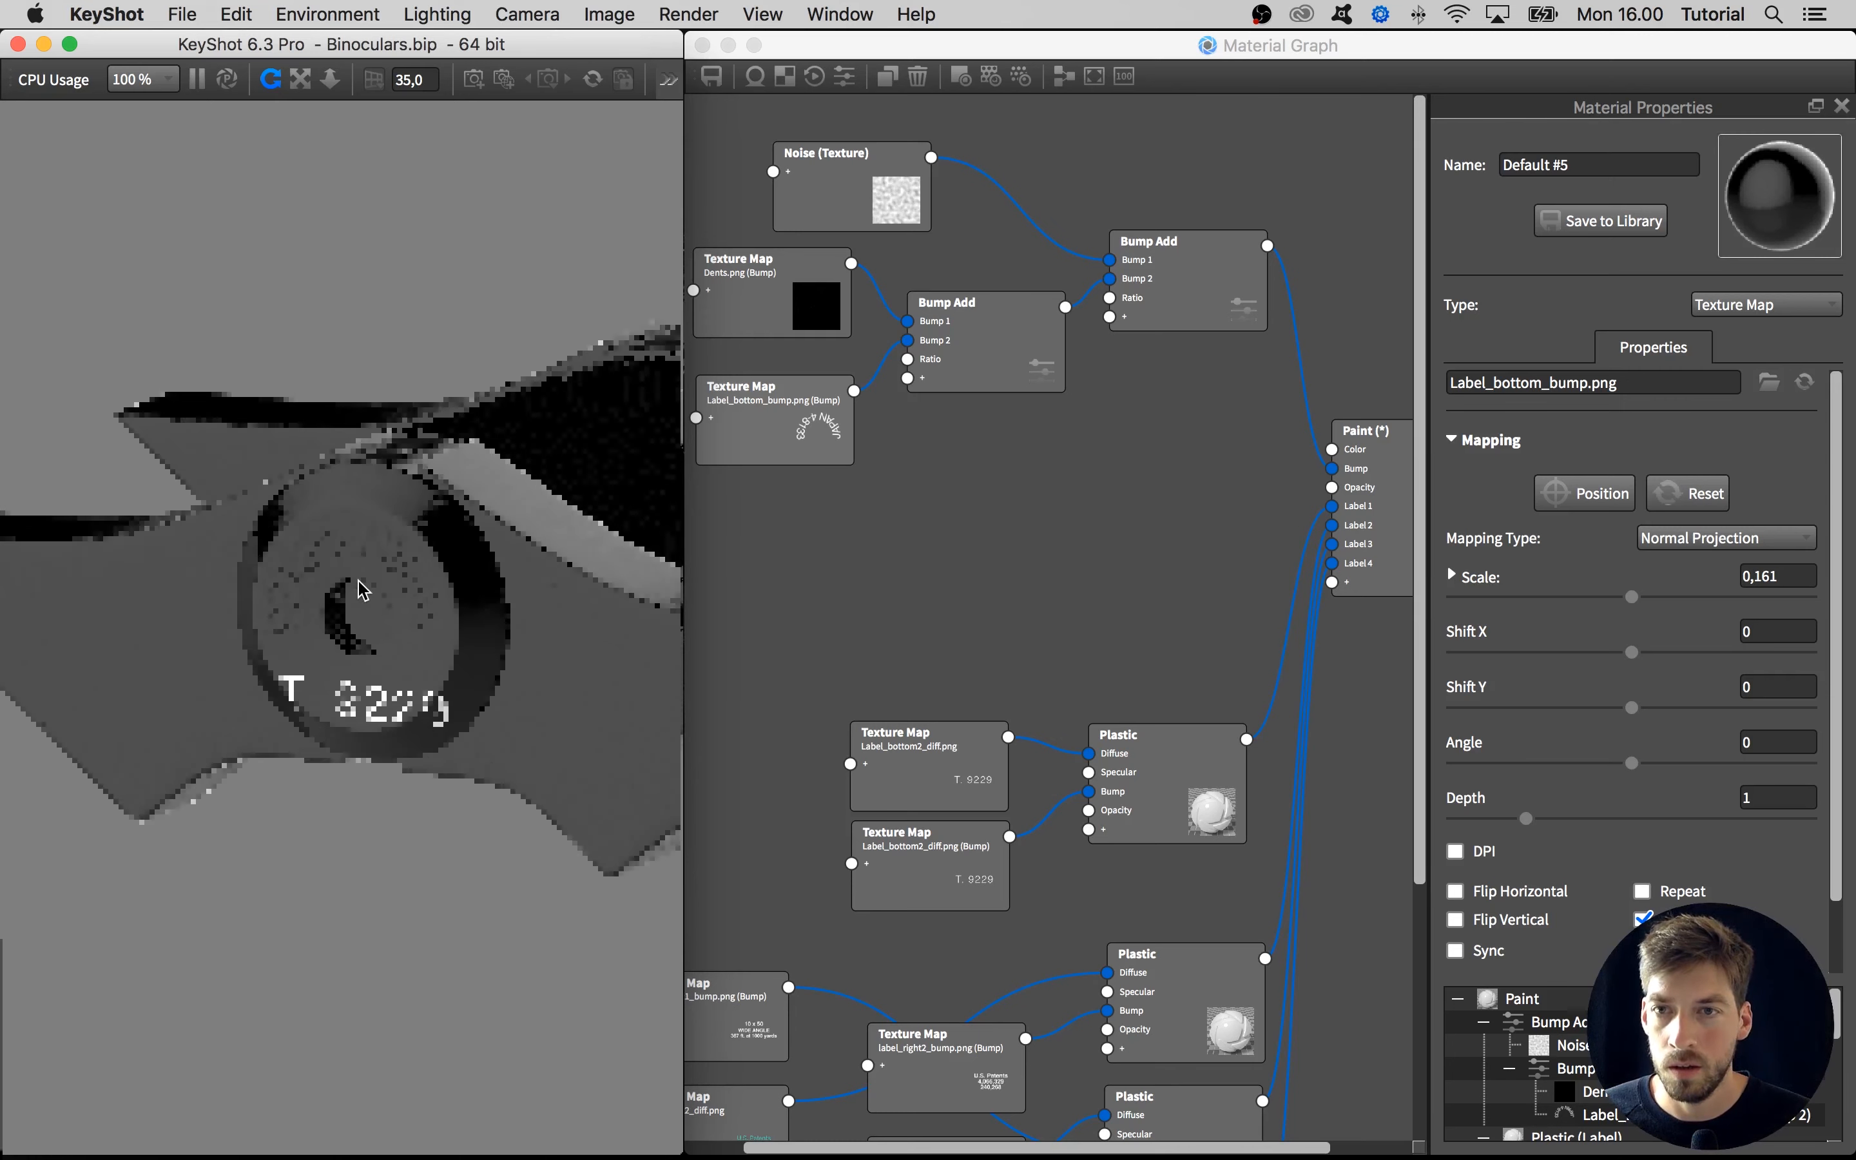
click(861, 580)
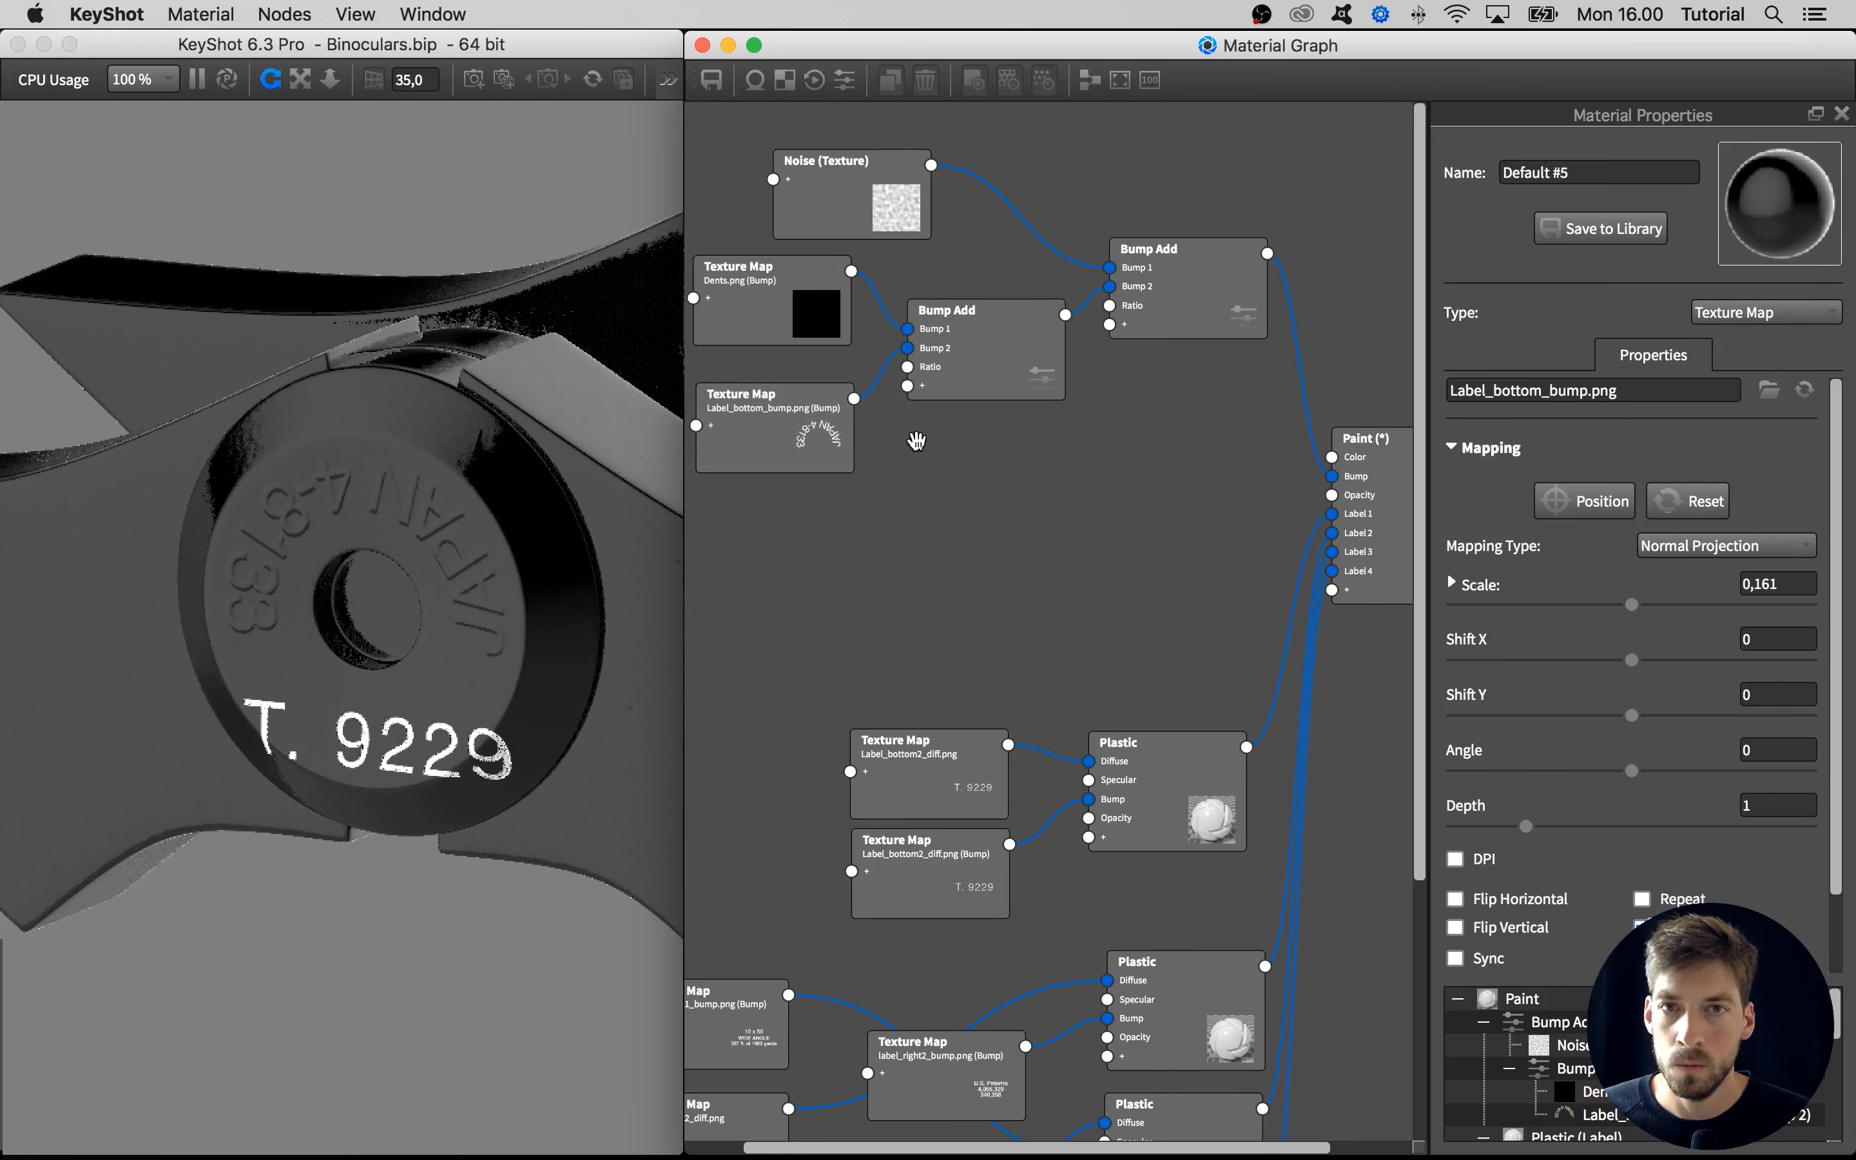
scroll(1841, 825, down, 3)
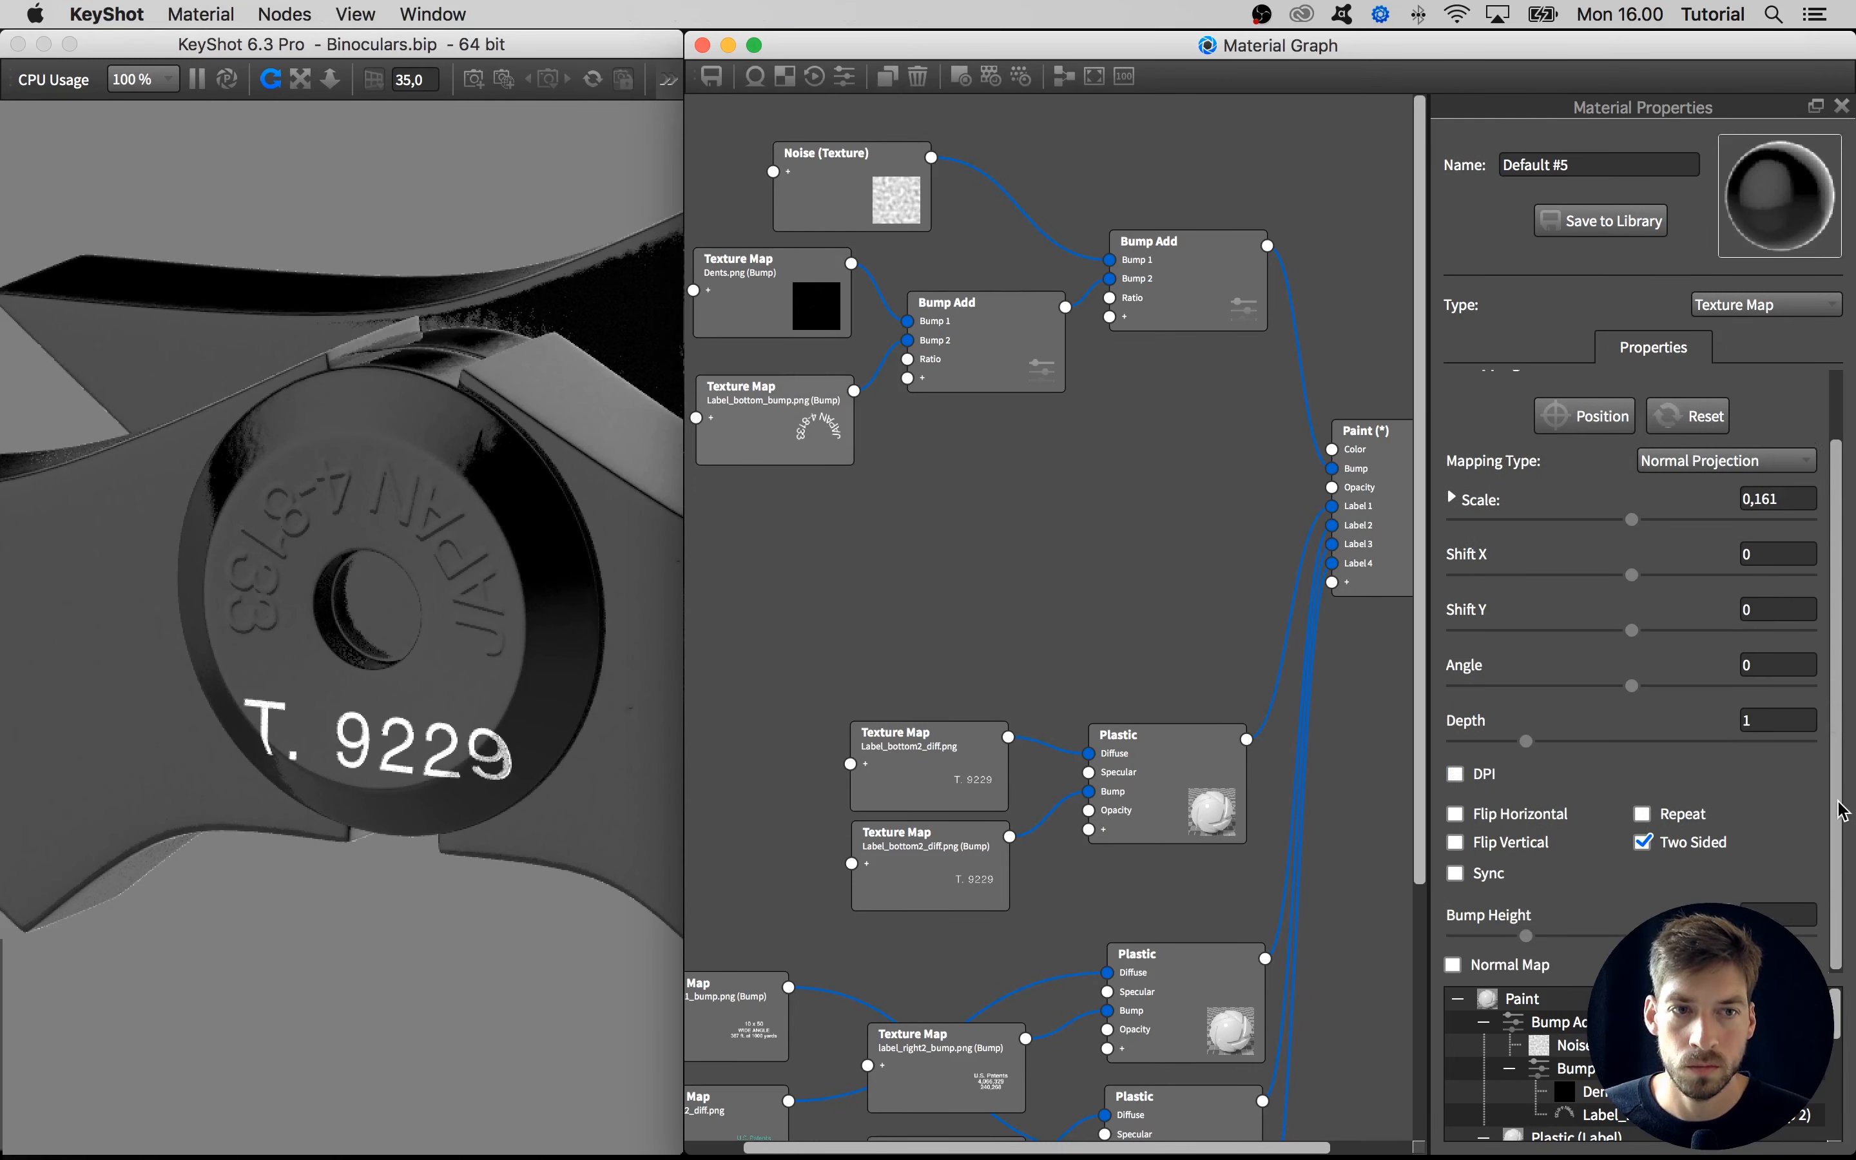
drag(423, 645, 424, 612)
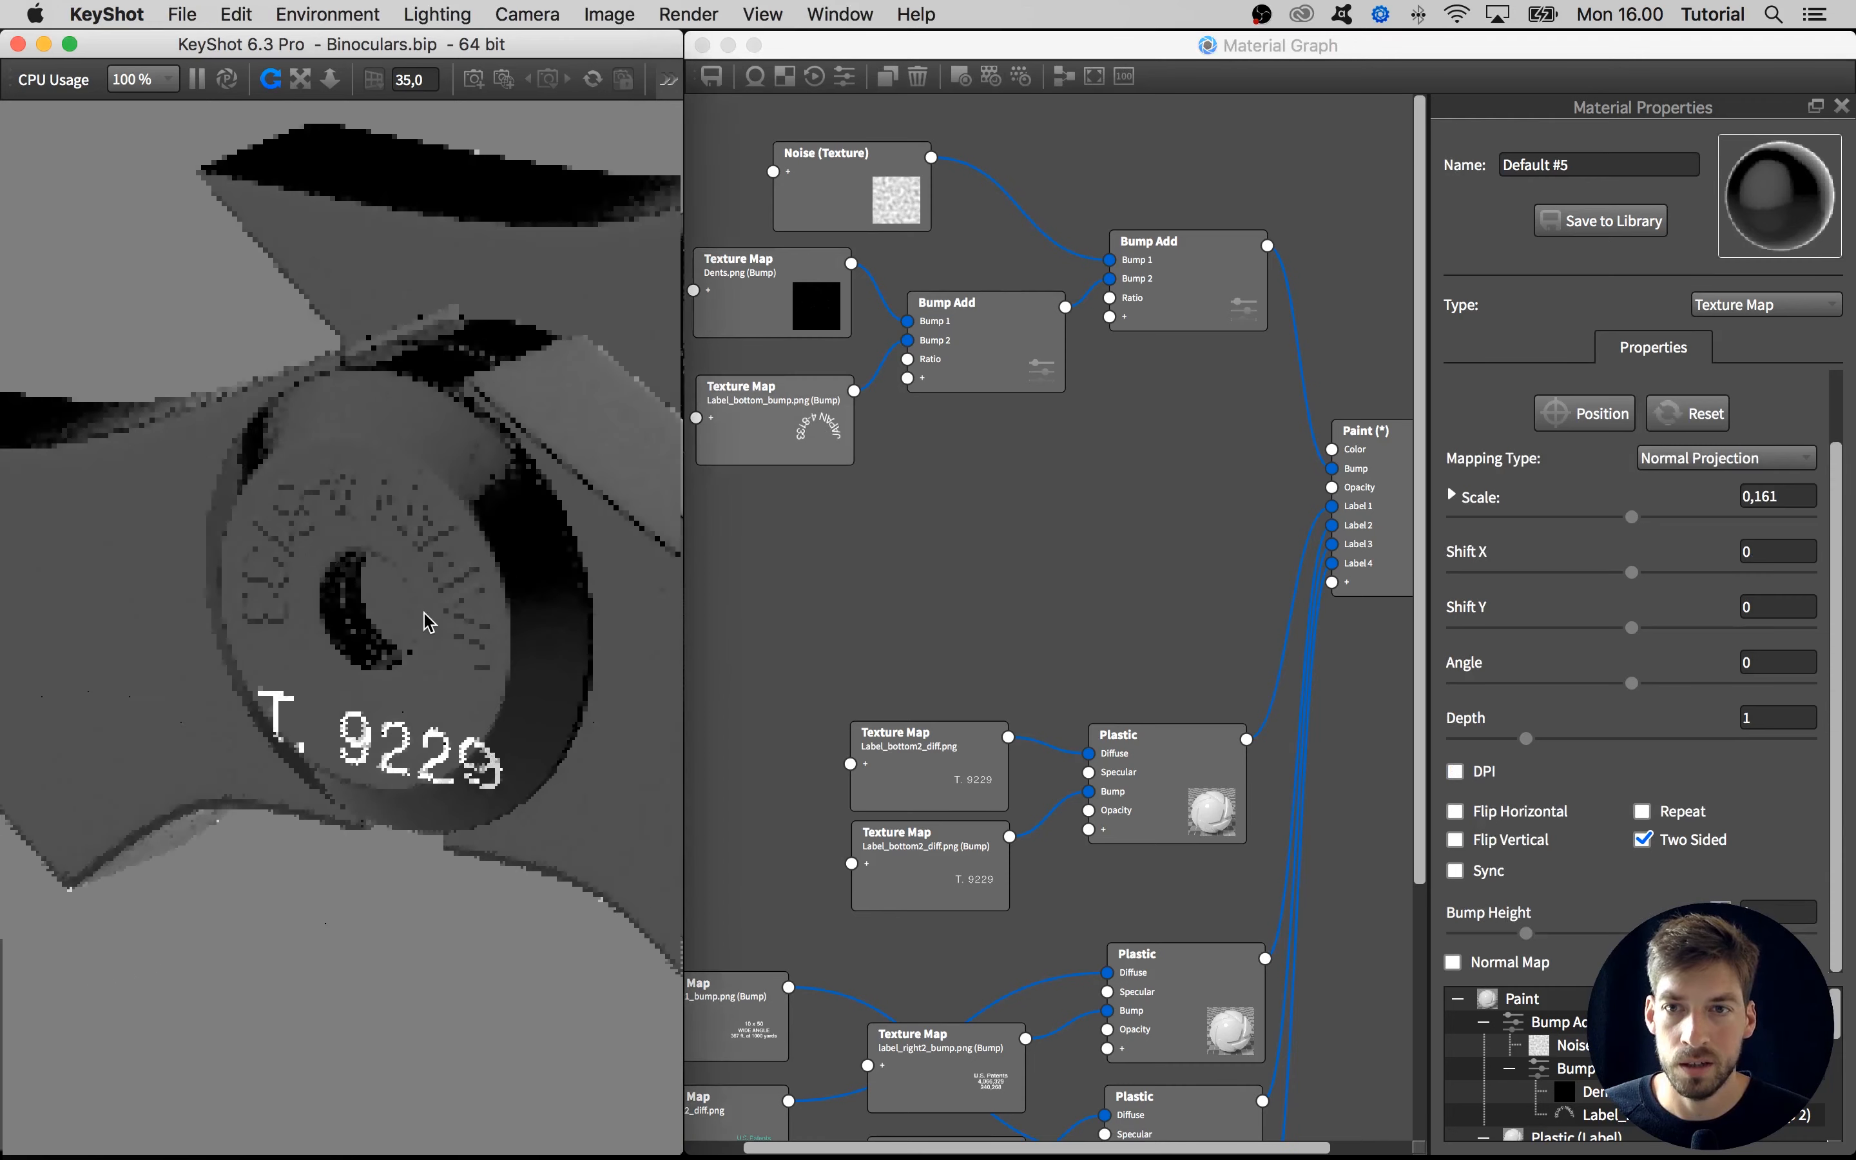
scroll(424, 612, up, 4)
click(1748, 912)
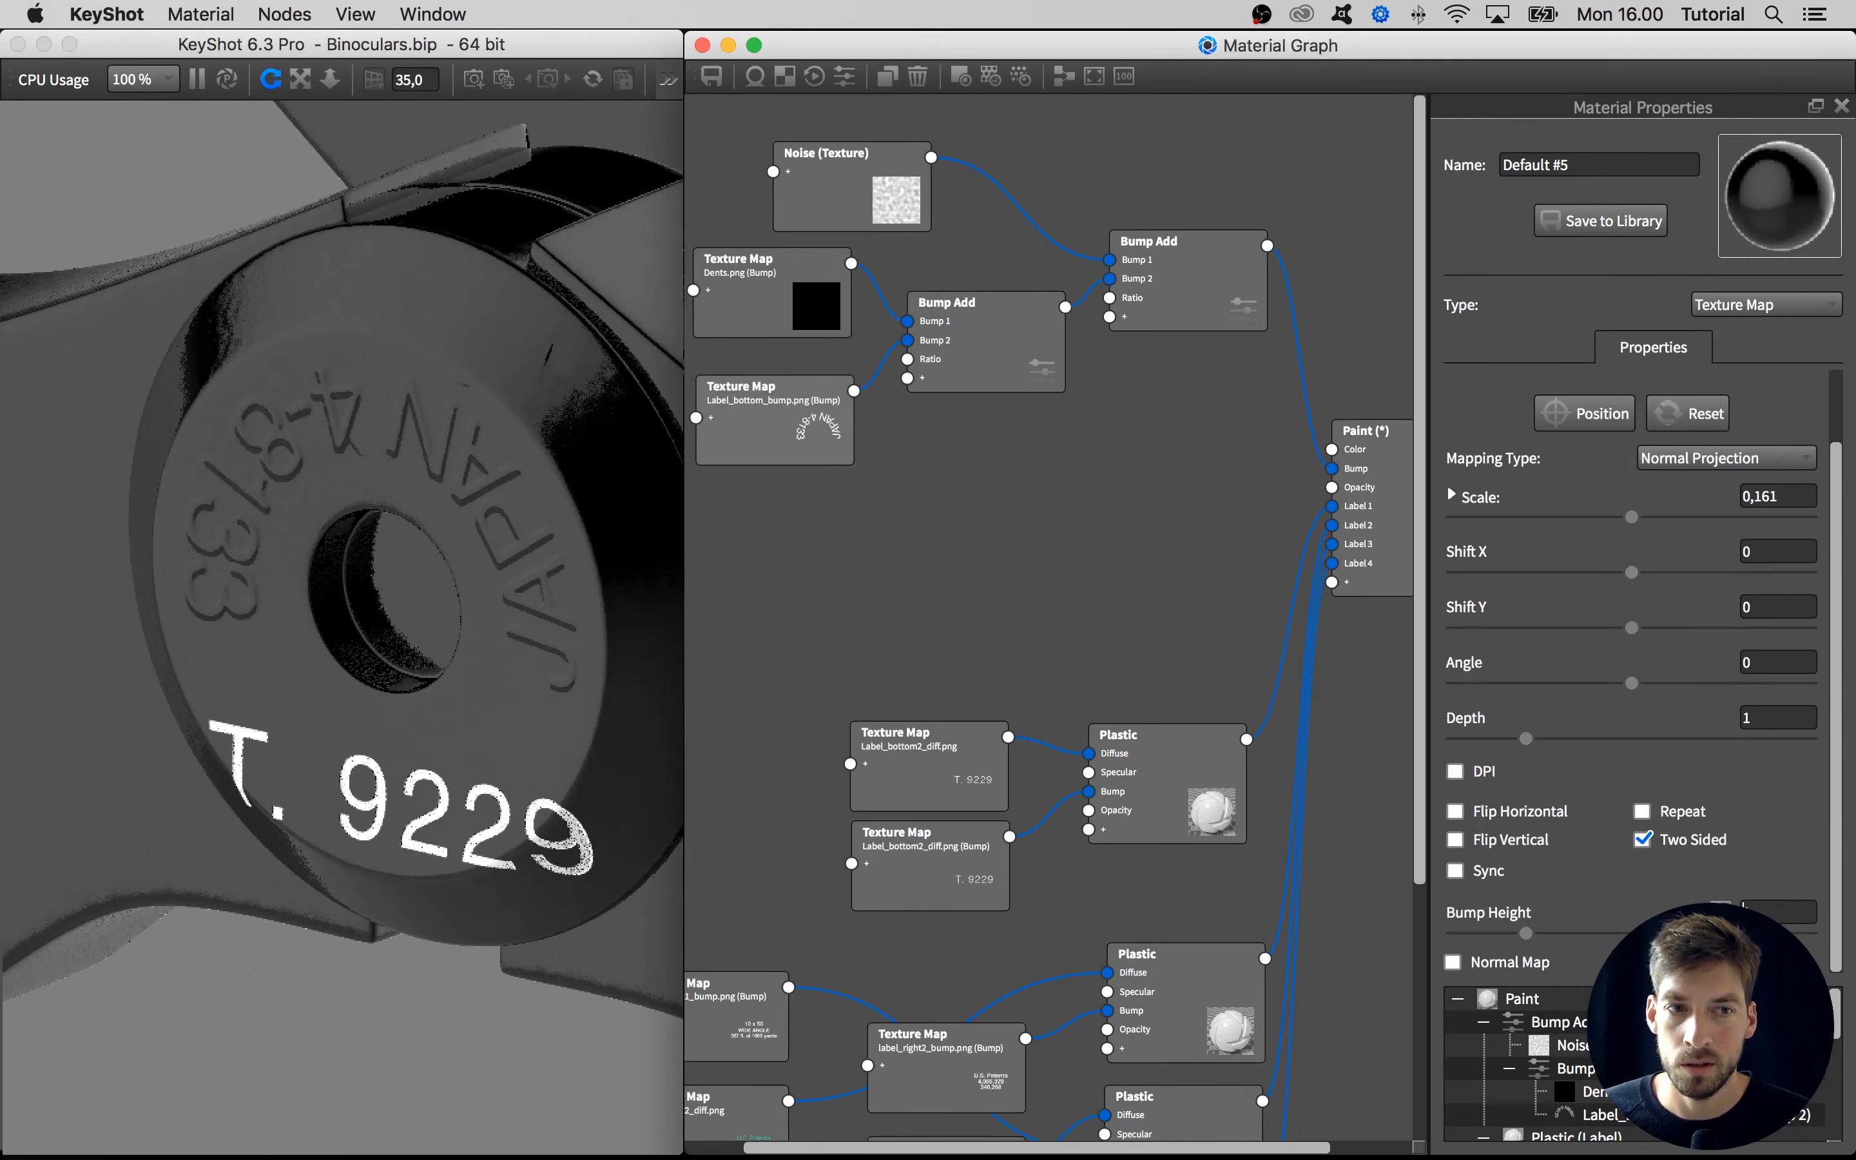
key(Return)
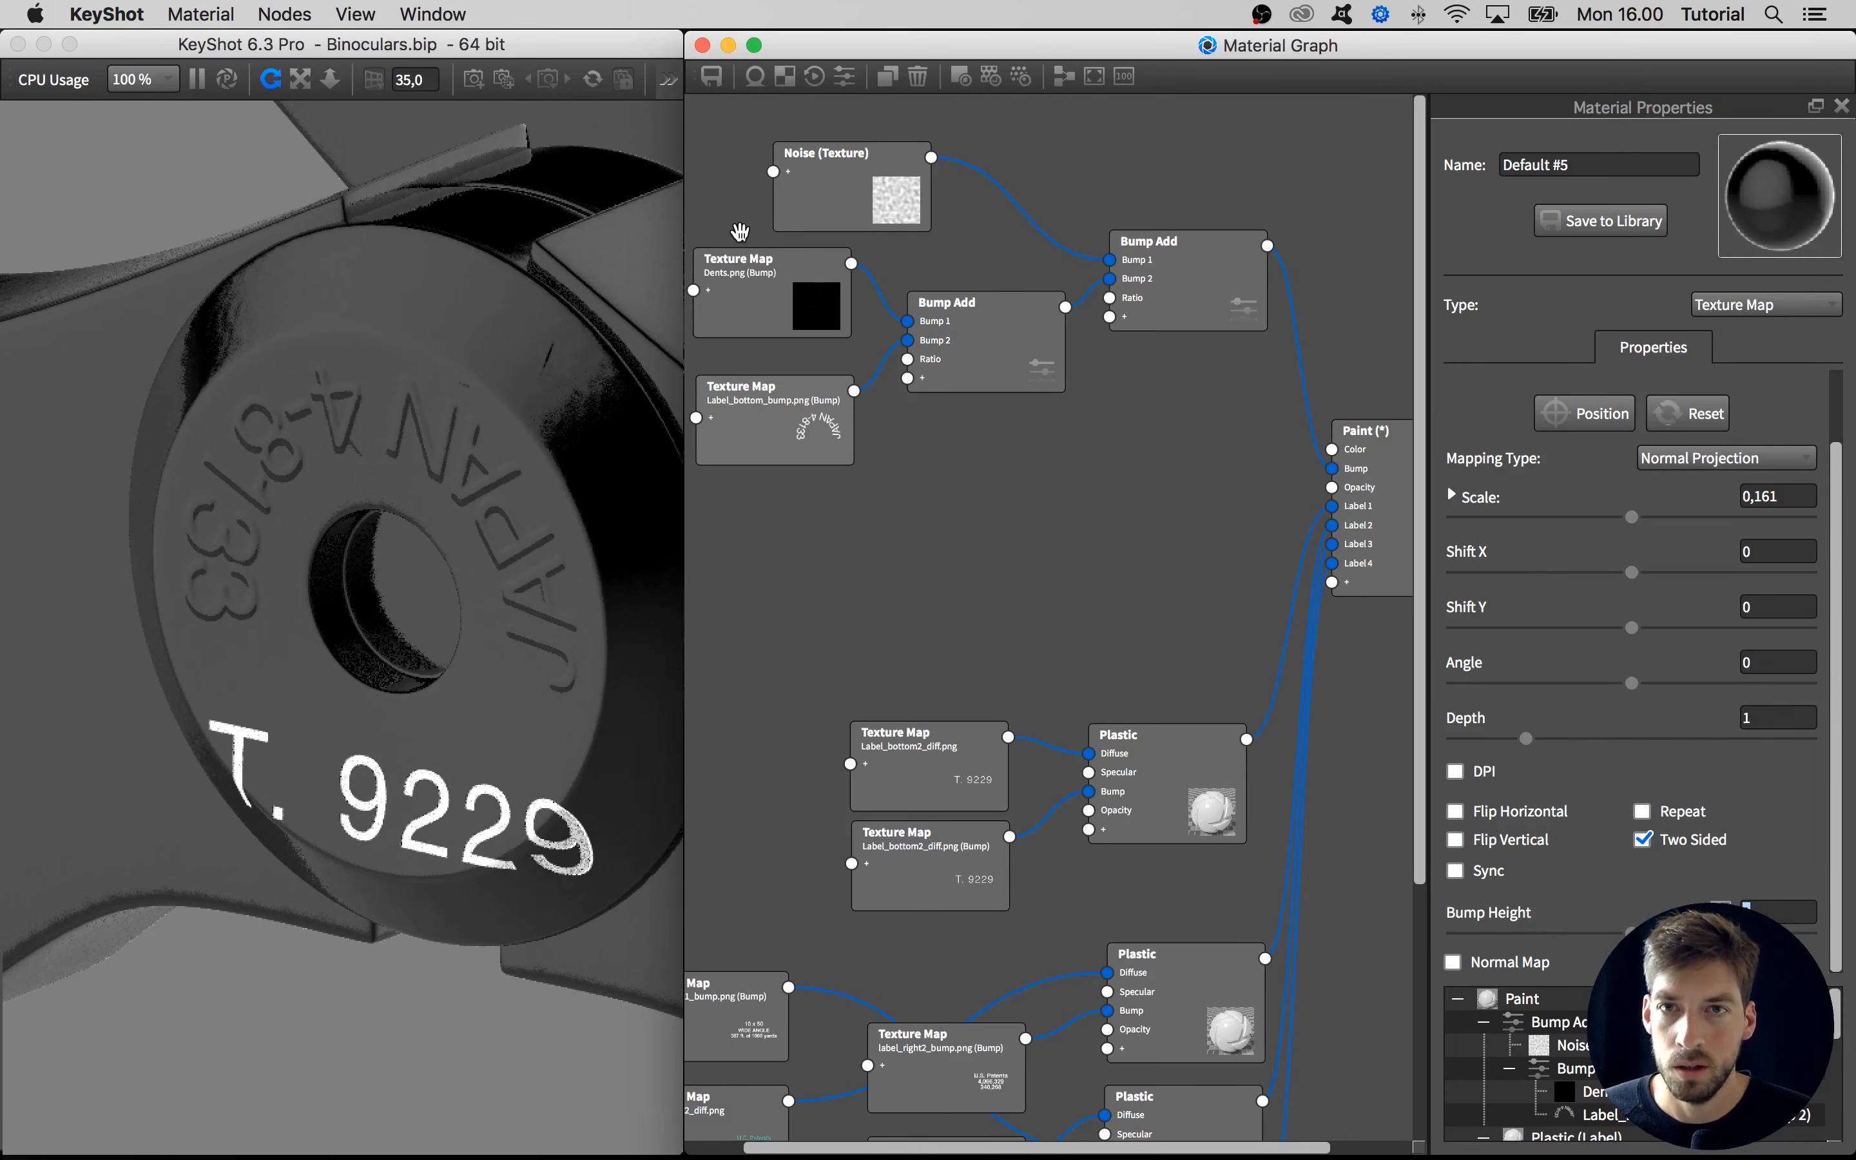
Close the material graph and enlarge the main render window to fill the screen
click(702, 45)
double_click(647, 46)
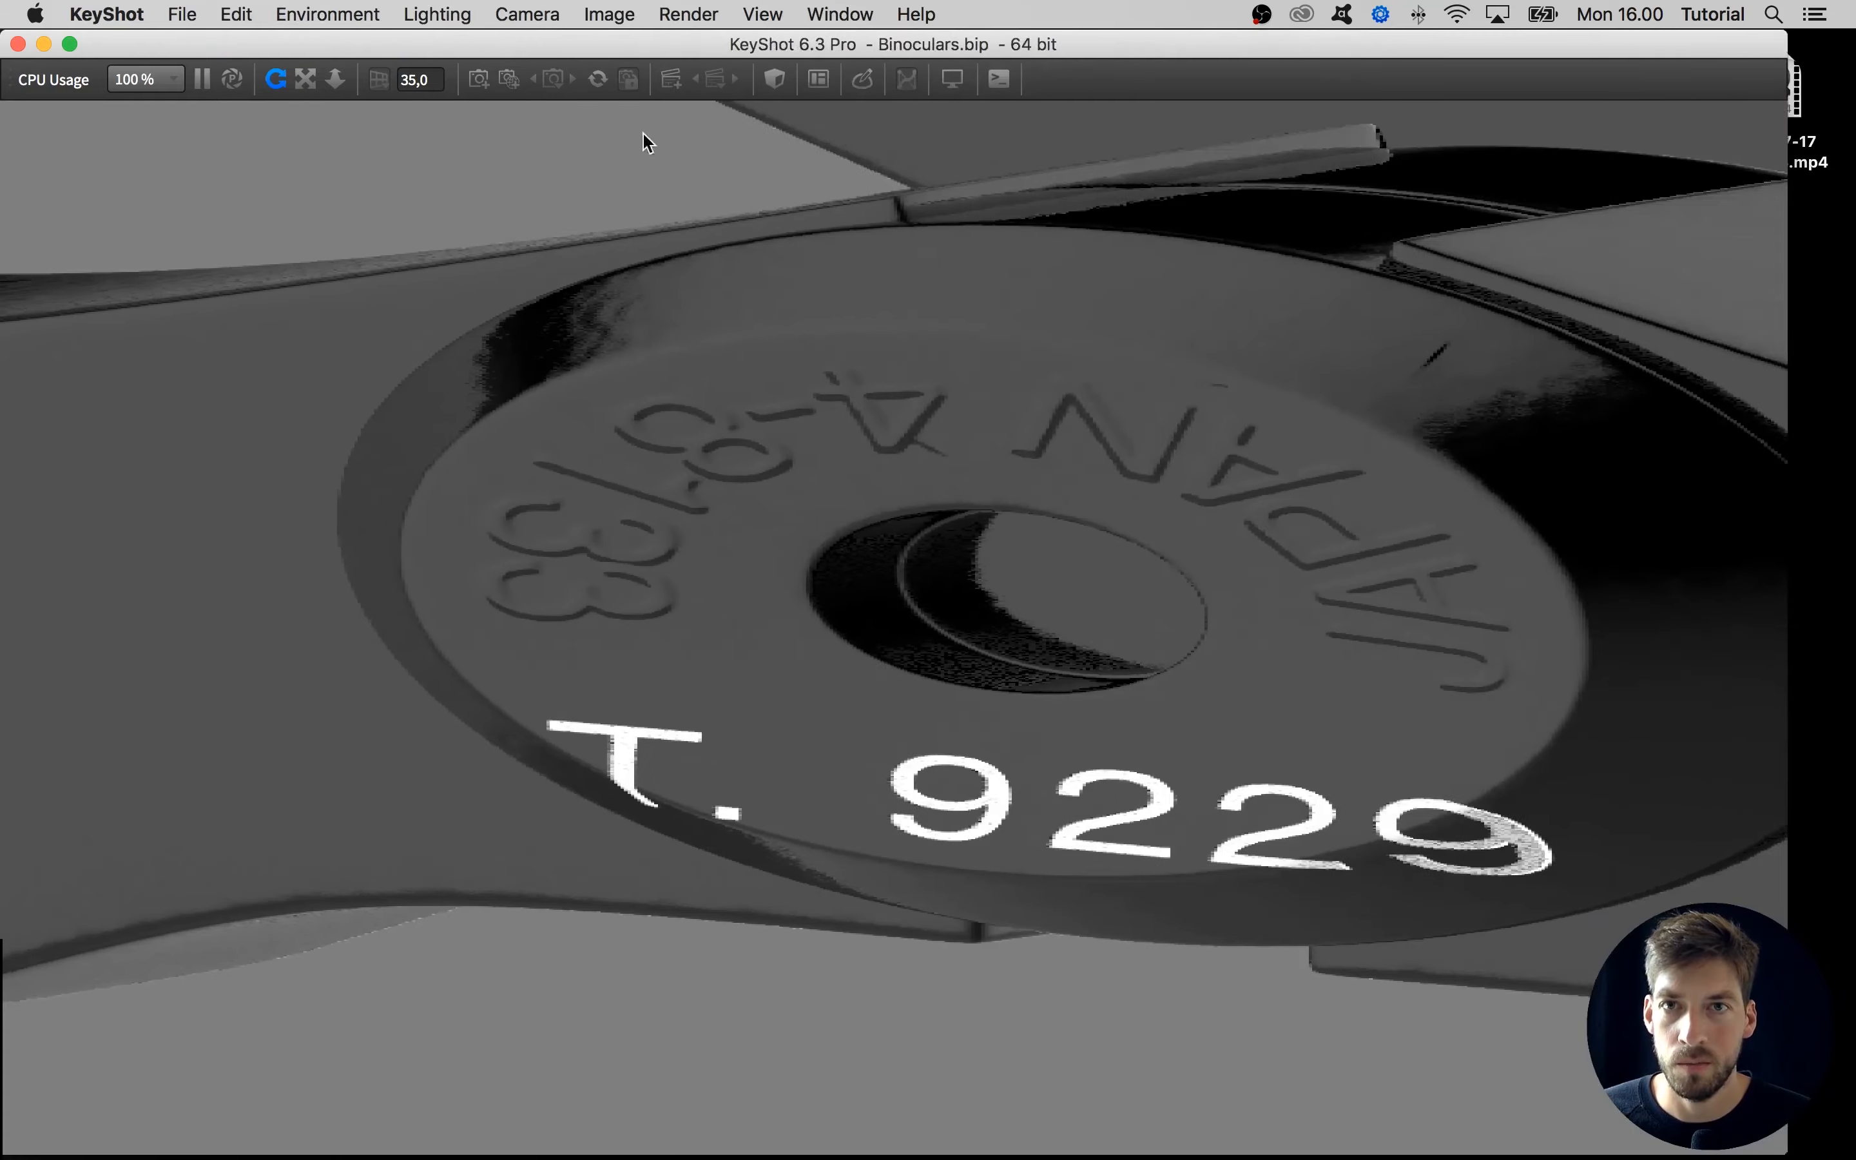
scroll(664, 605, down, 10)
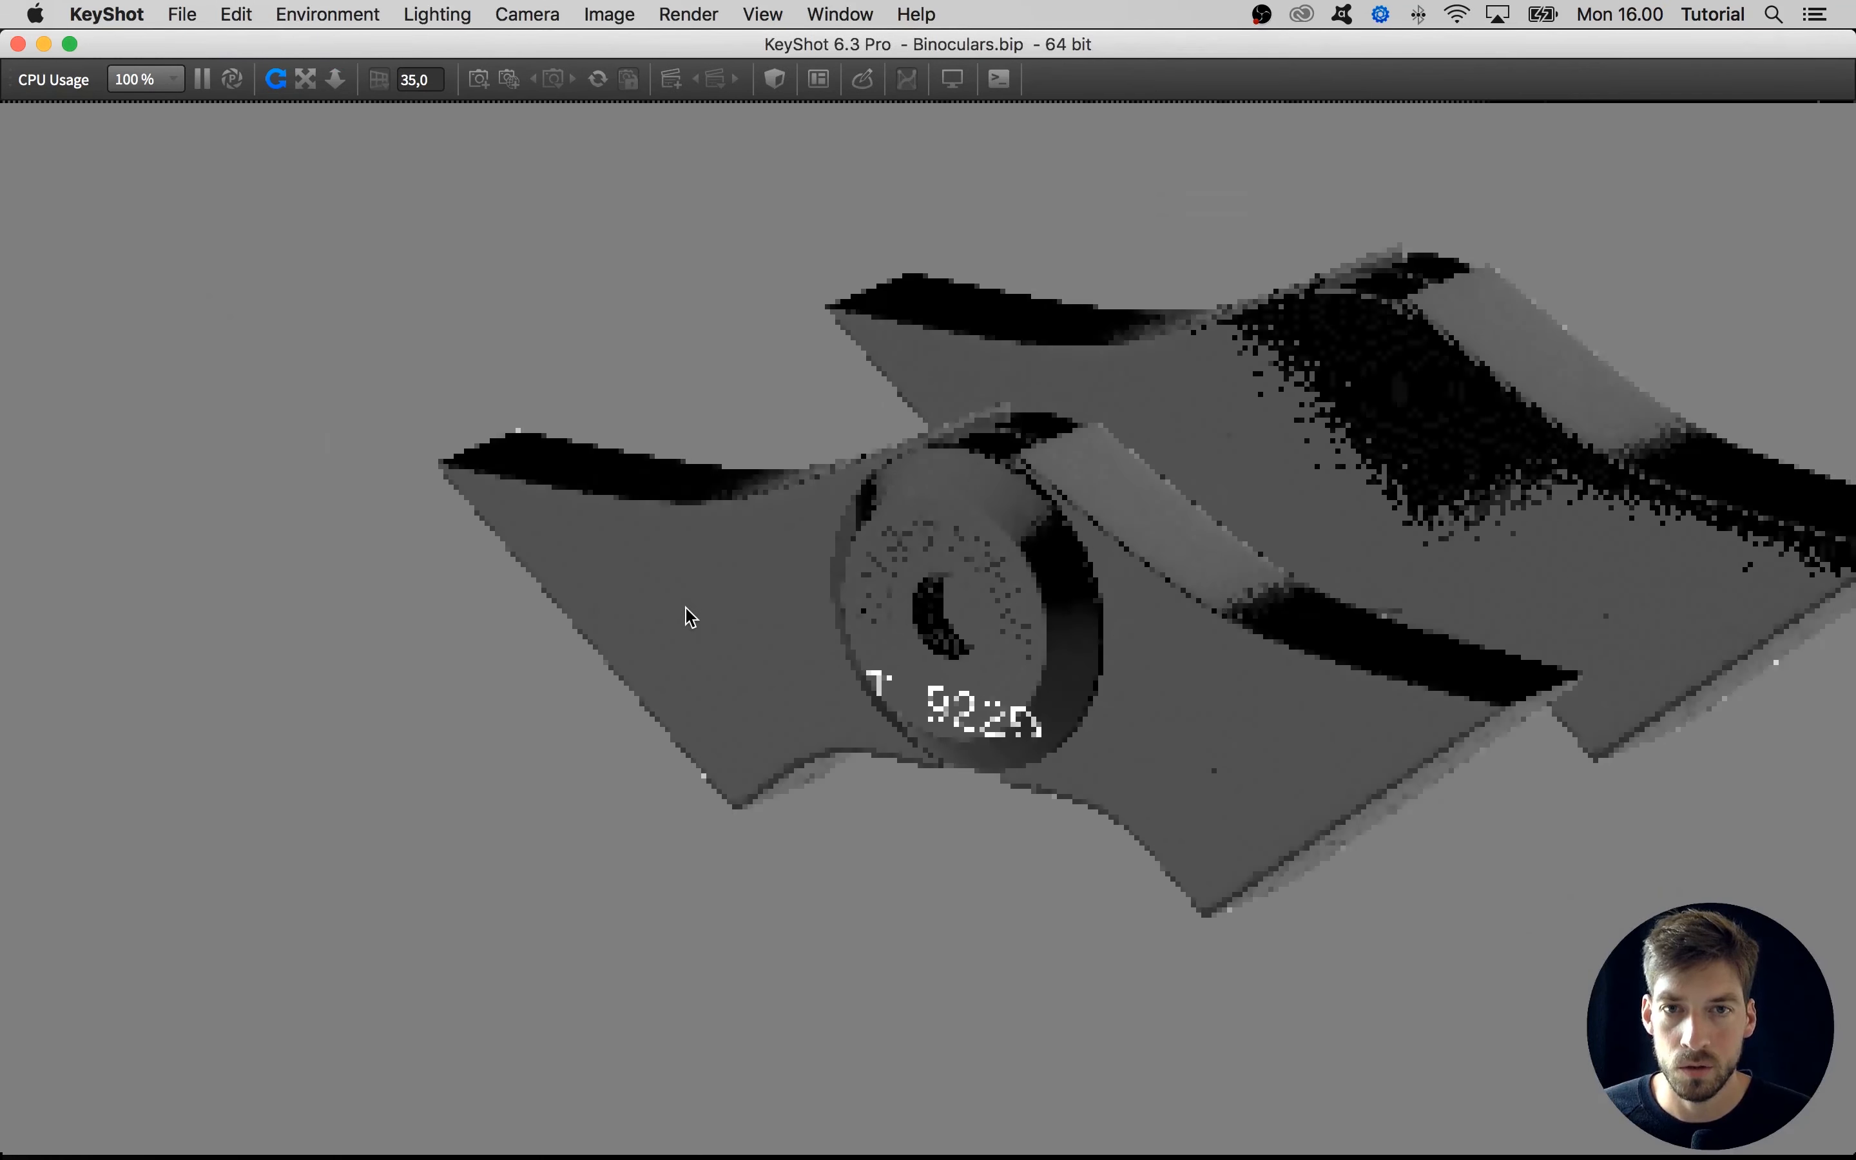
Show all hidden parts of the binoculars again
drag(1066, 580, 973, 162)
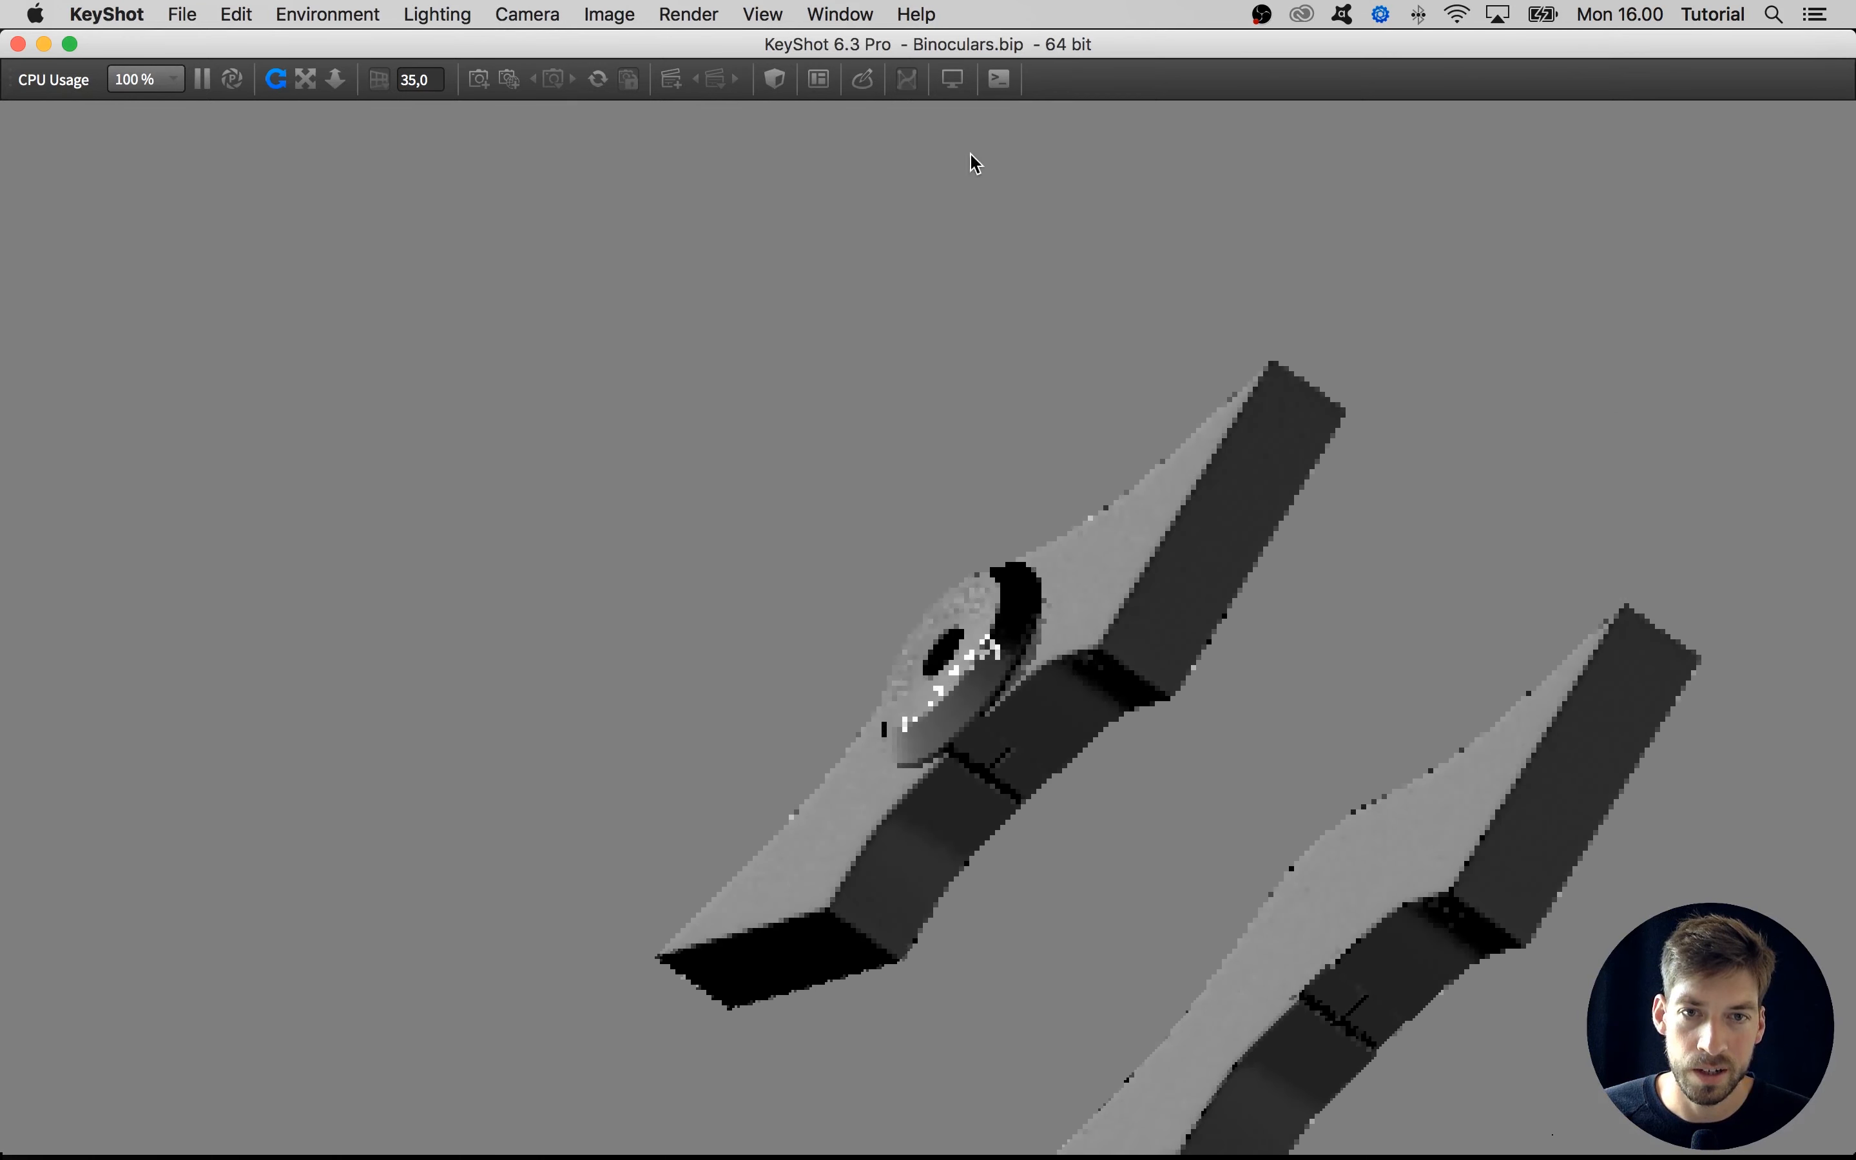
drag(986, 257, 711, 358)
right_click(711, 358)
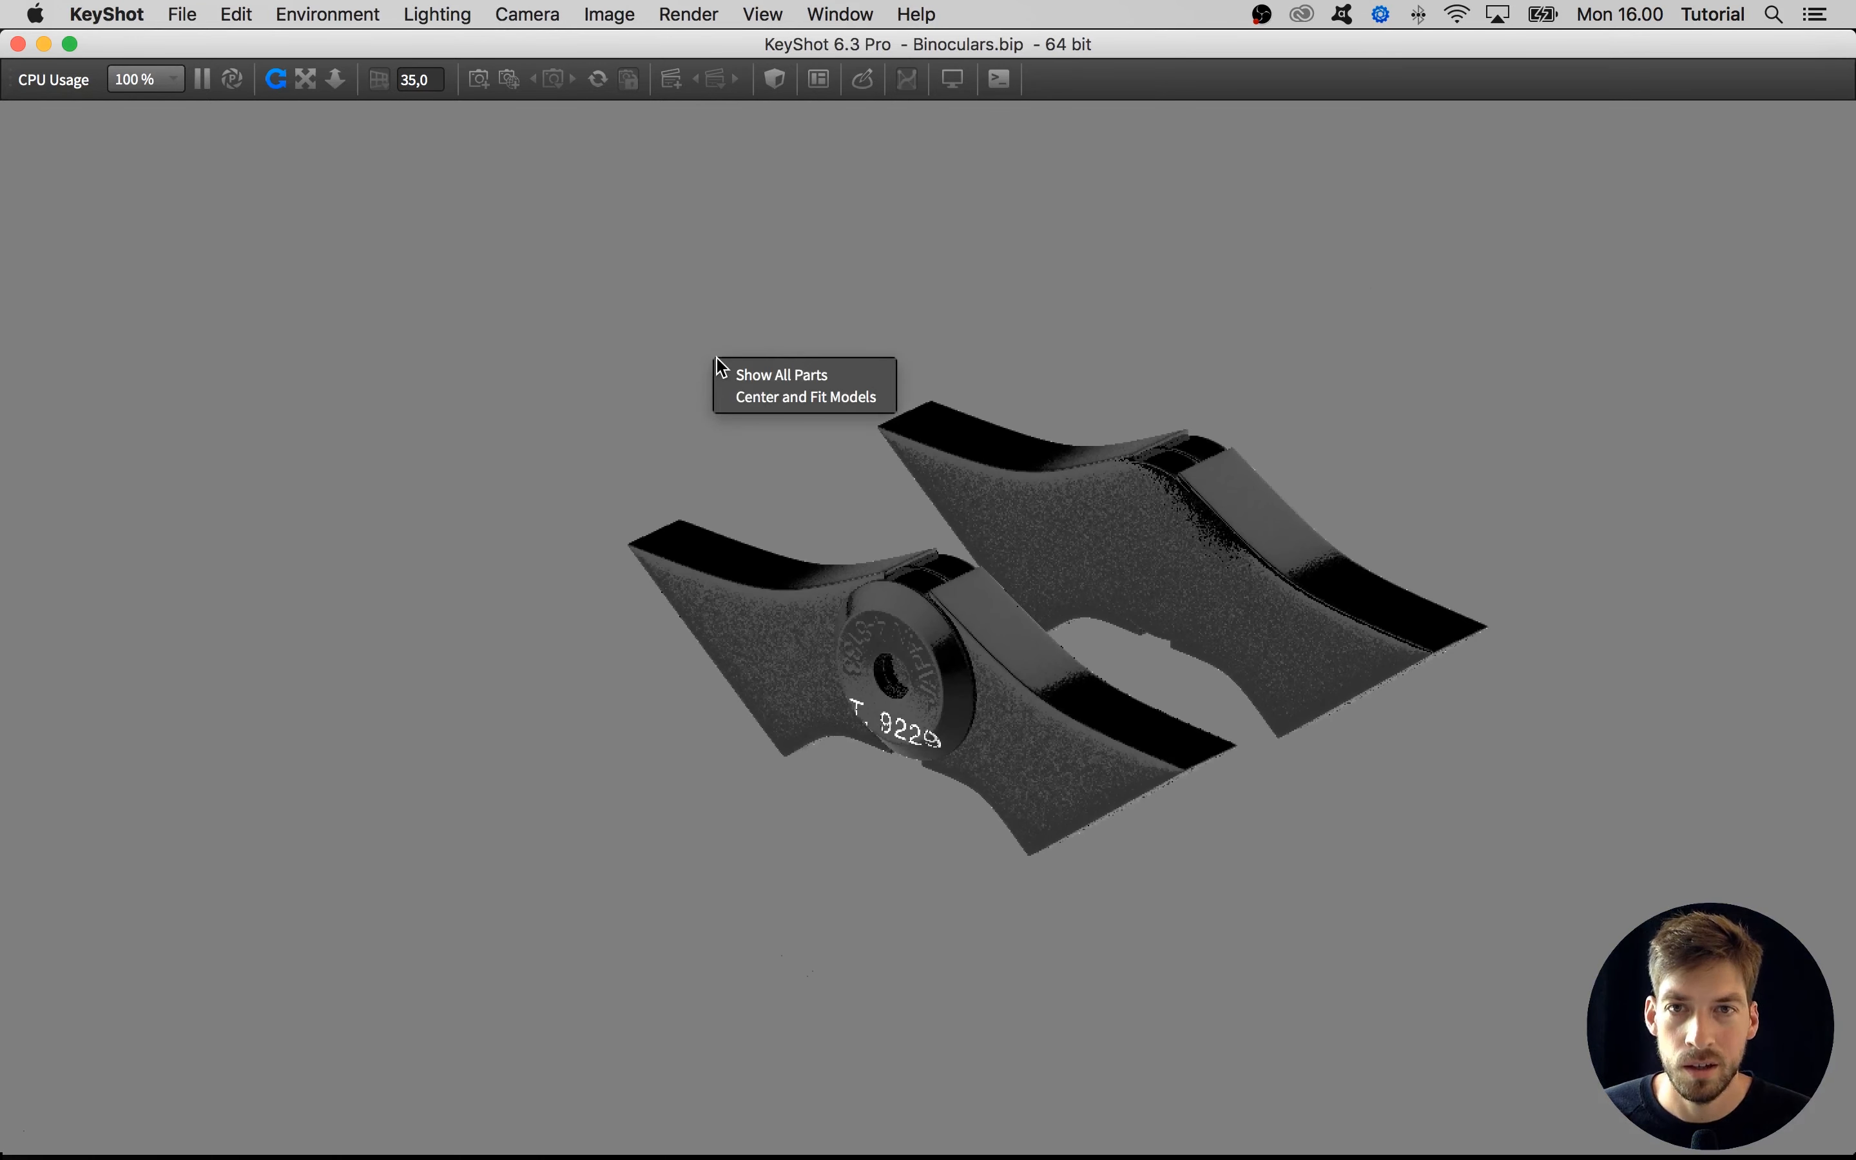
click(765, 378)
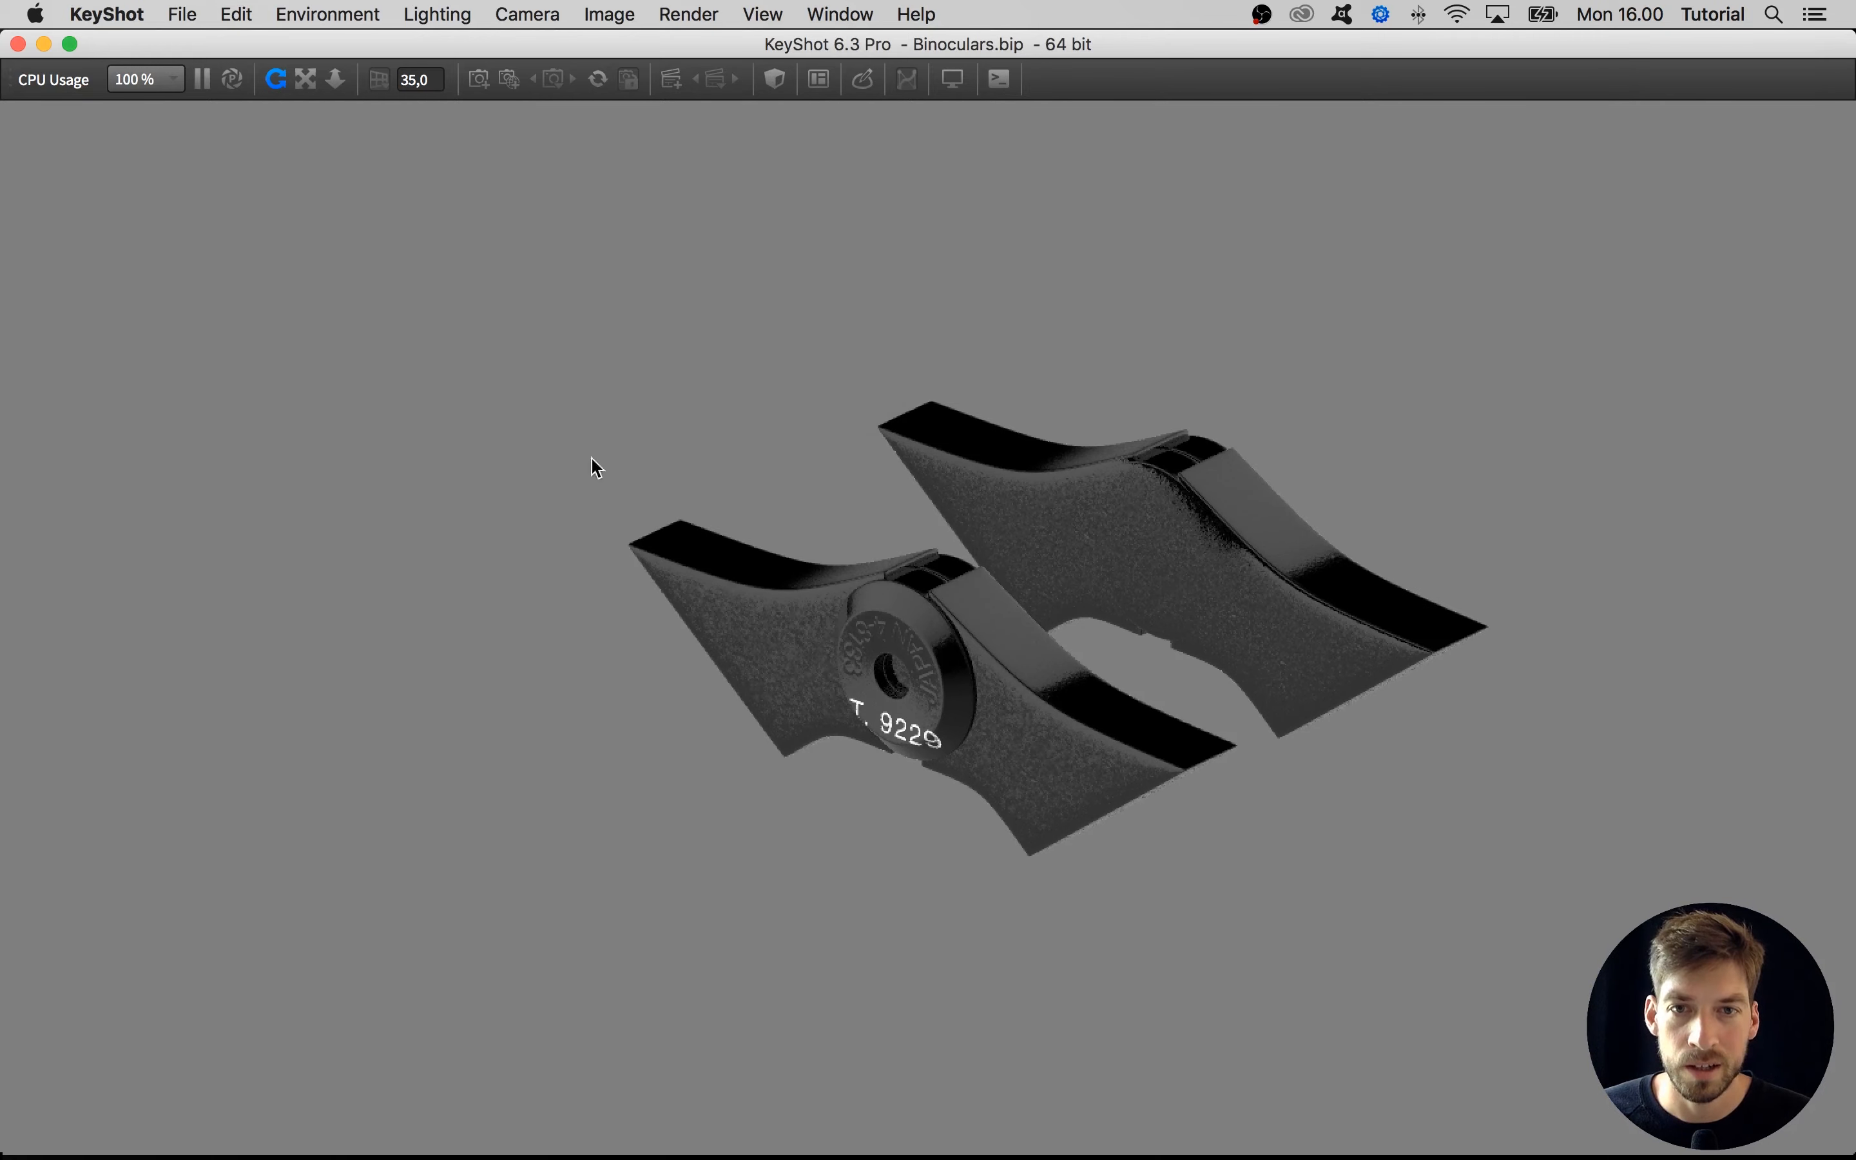
Examine the complete binoculars with their labels from the lens side and the eyepiece side
scroll(590, 466, down, 5)
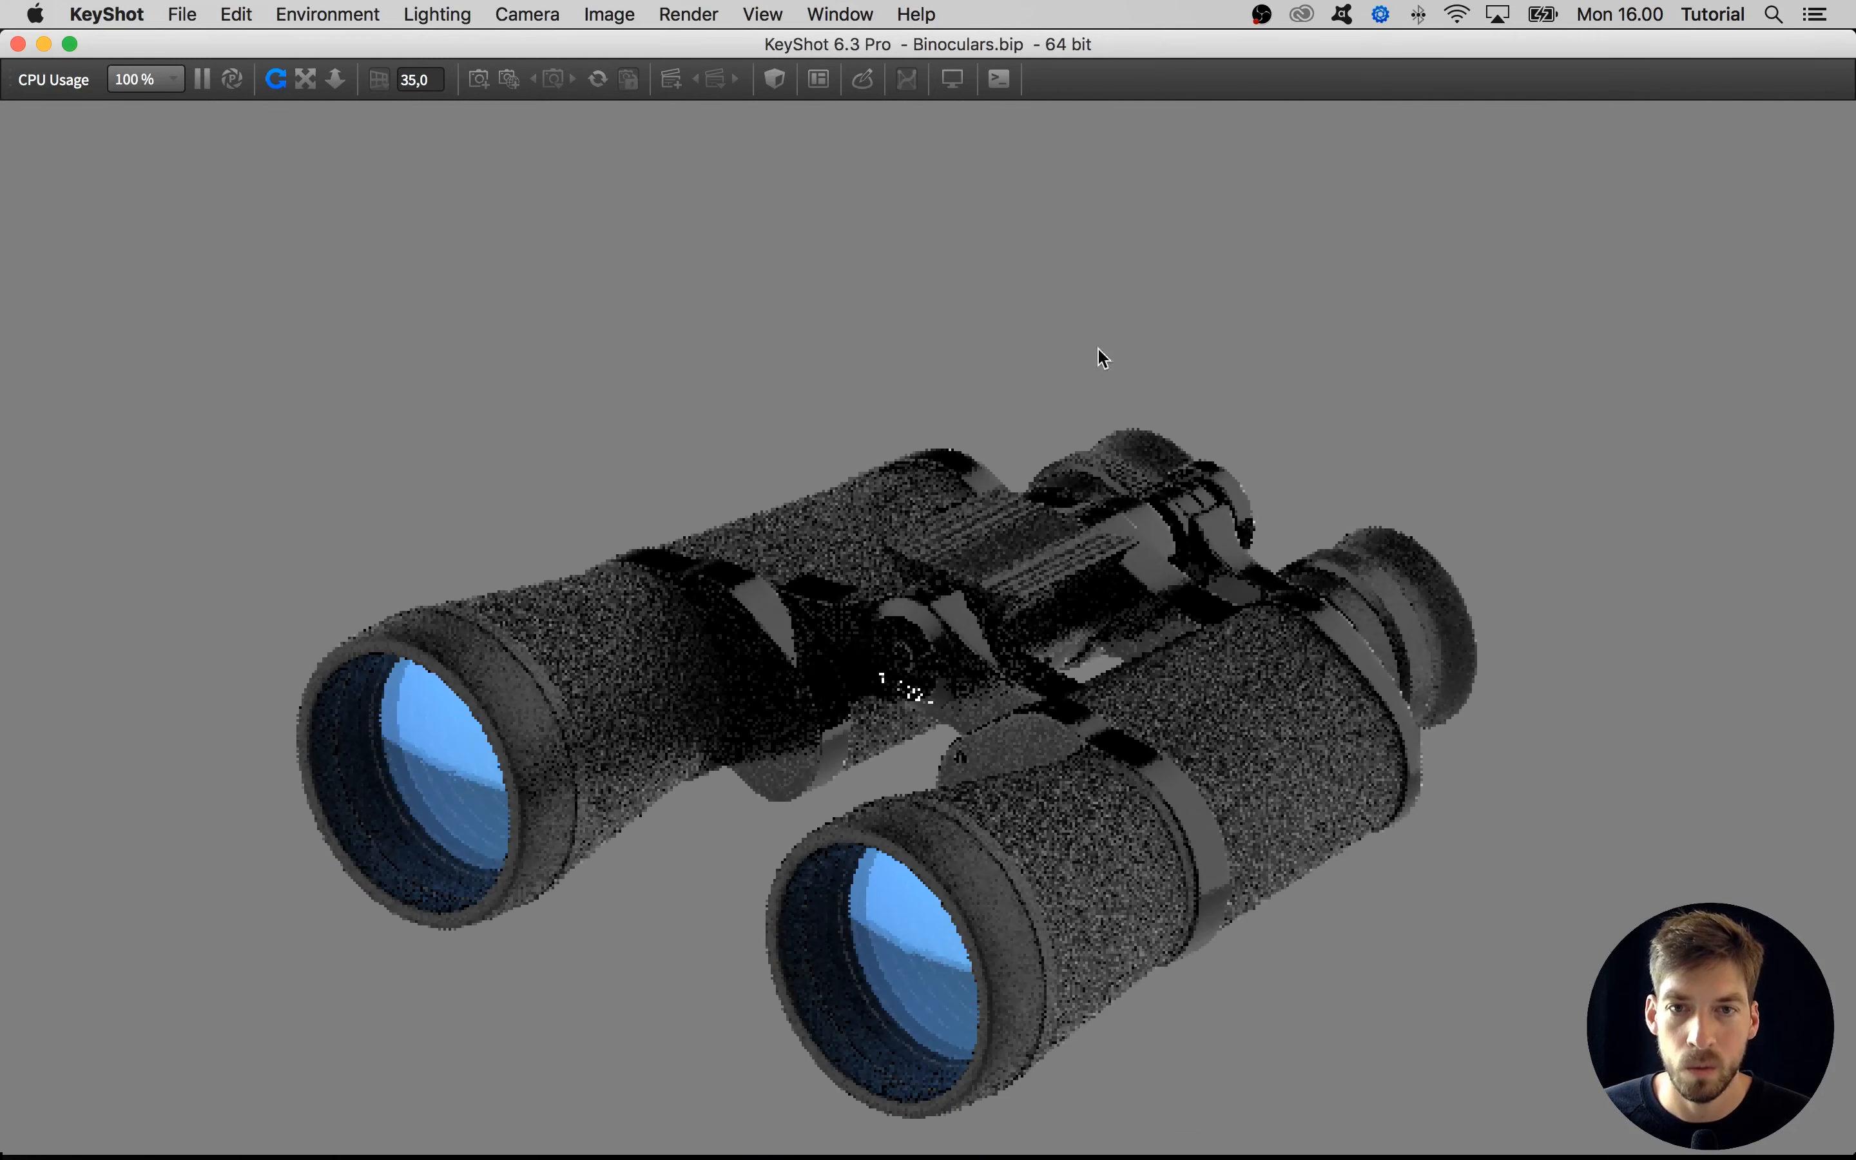
drag(802, 358, 1208, 394)
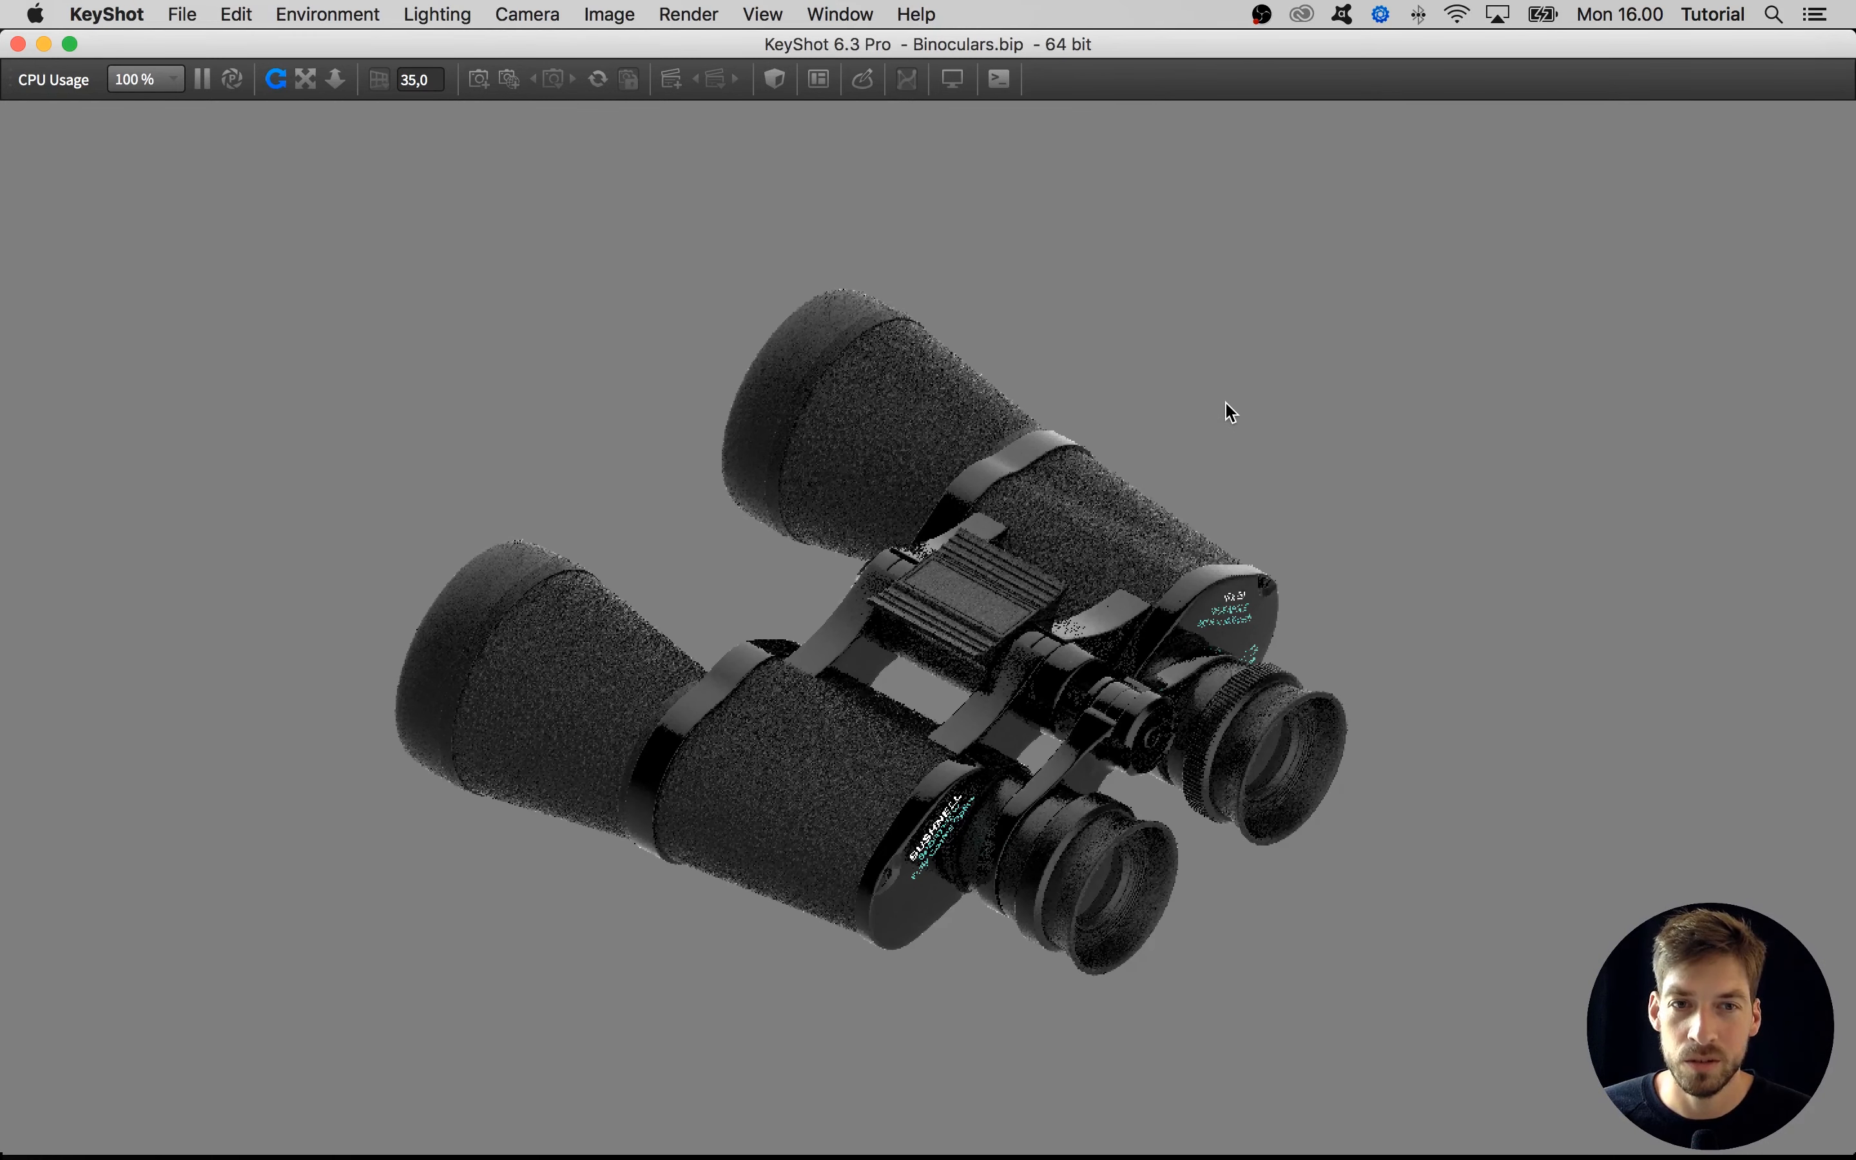
drag(470, 402, 863, 290)
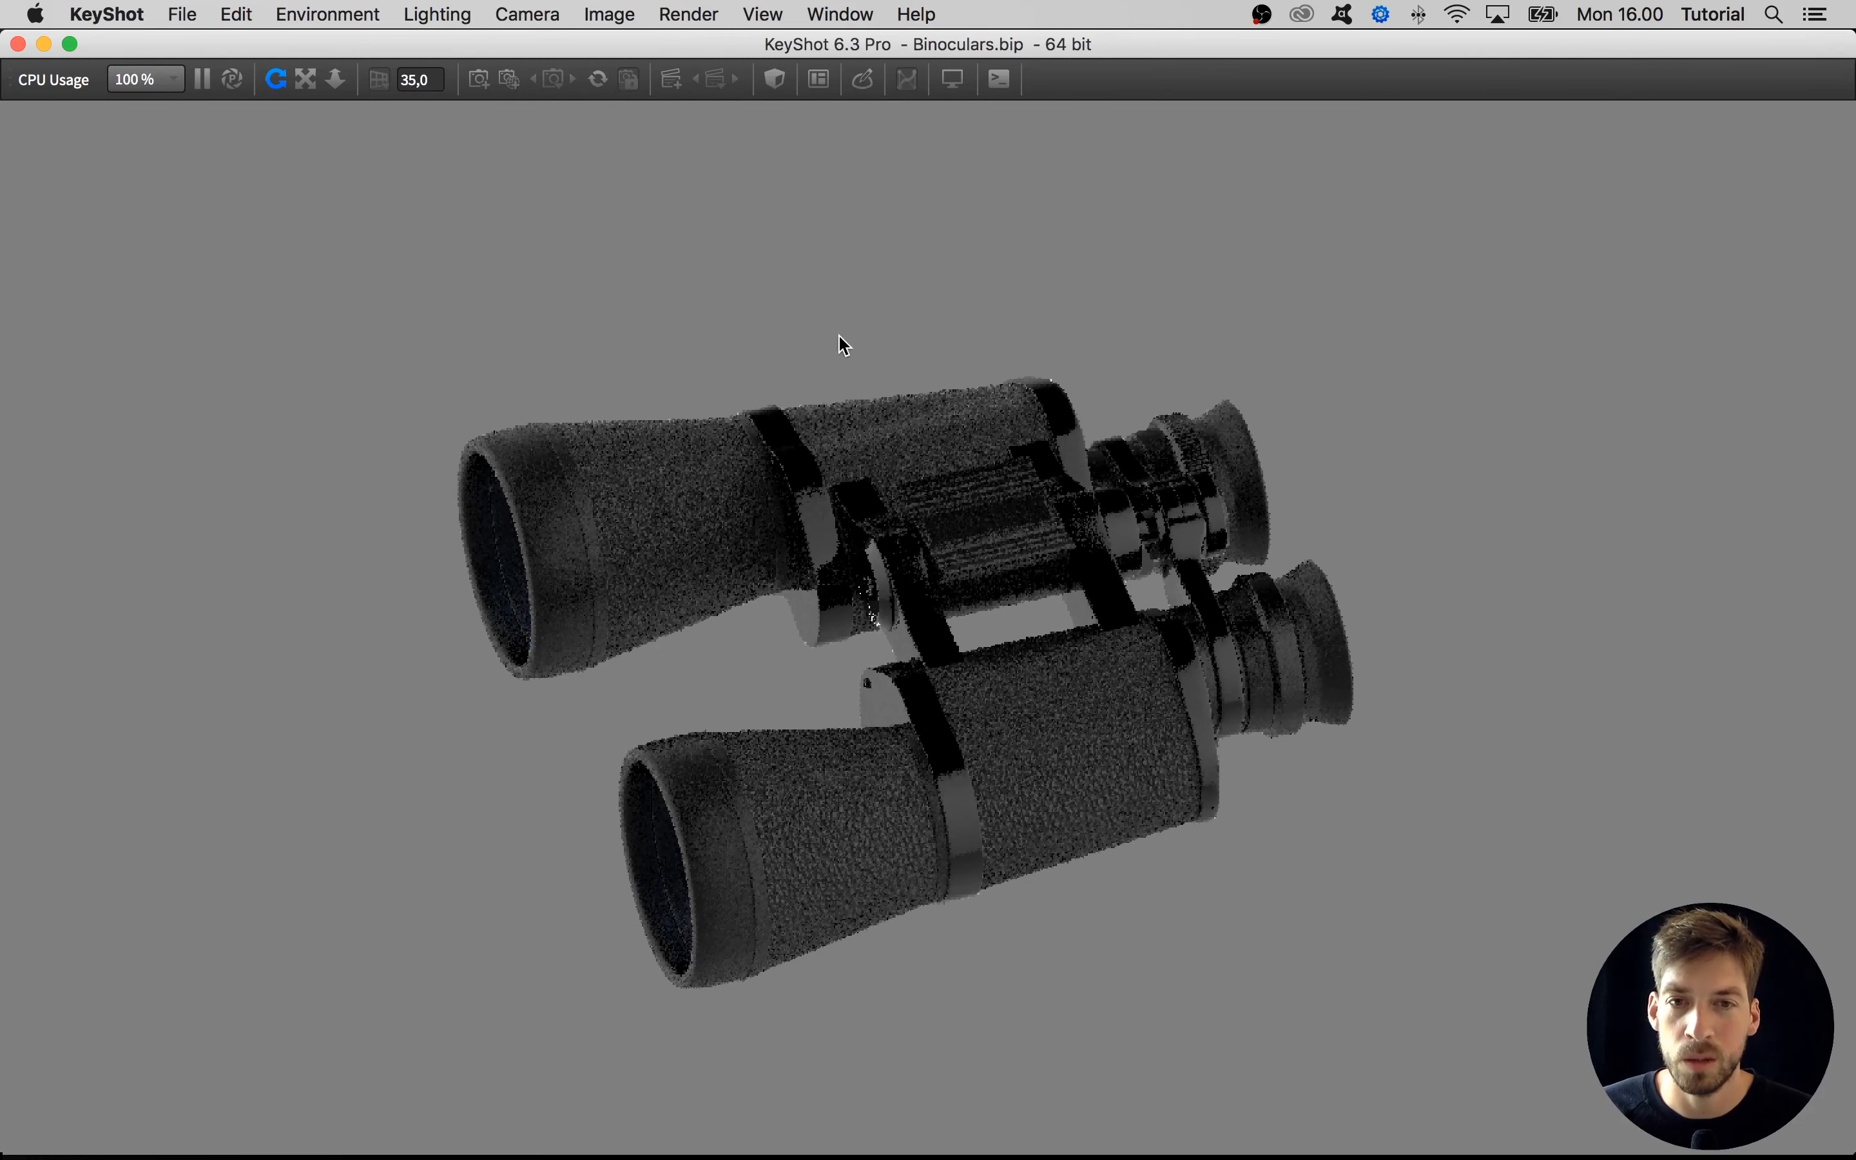
drag(707, 674, 770, 675)
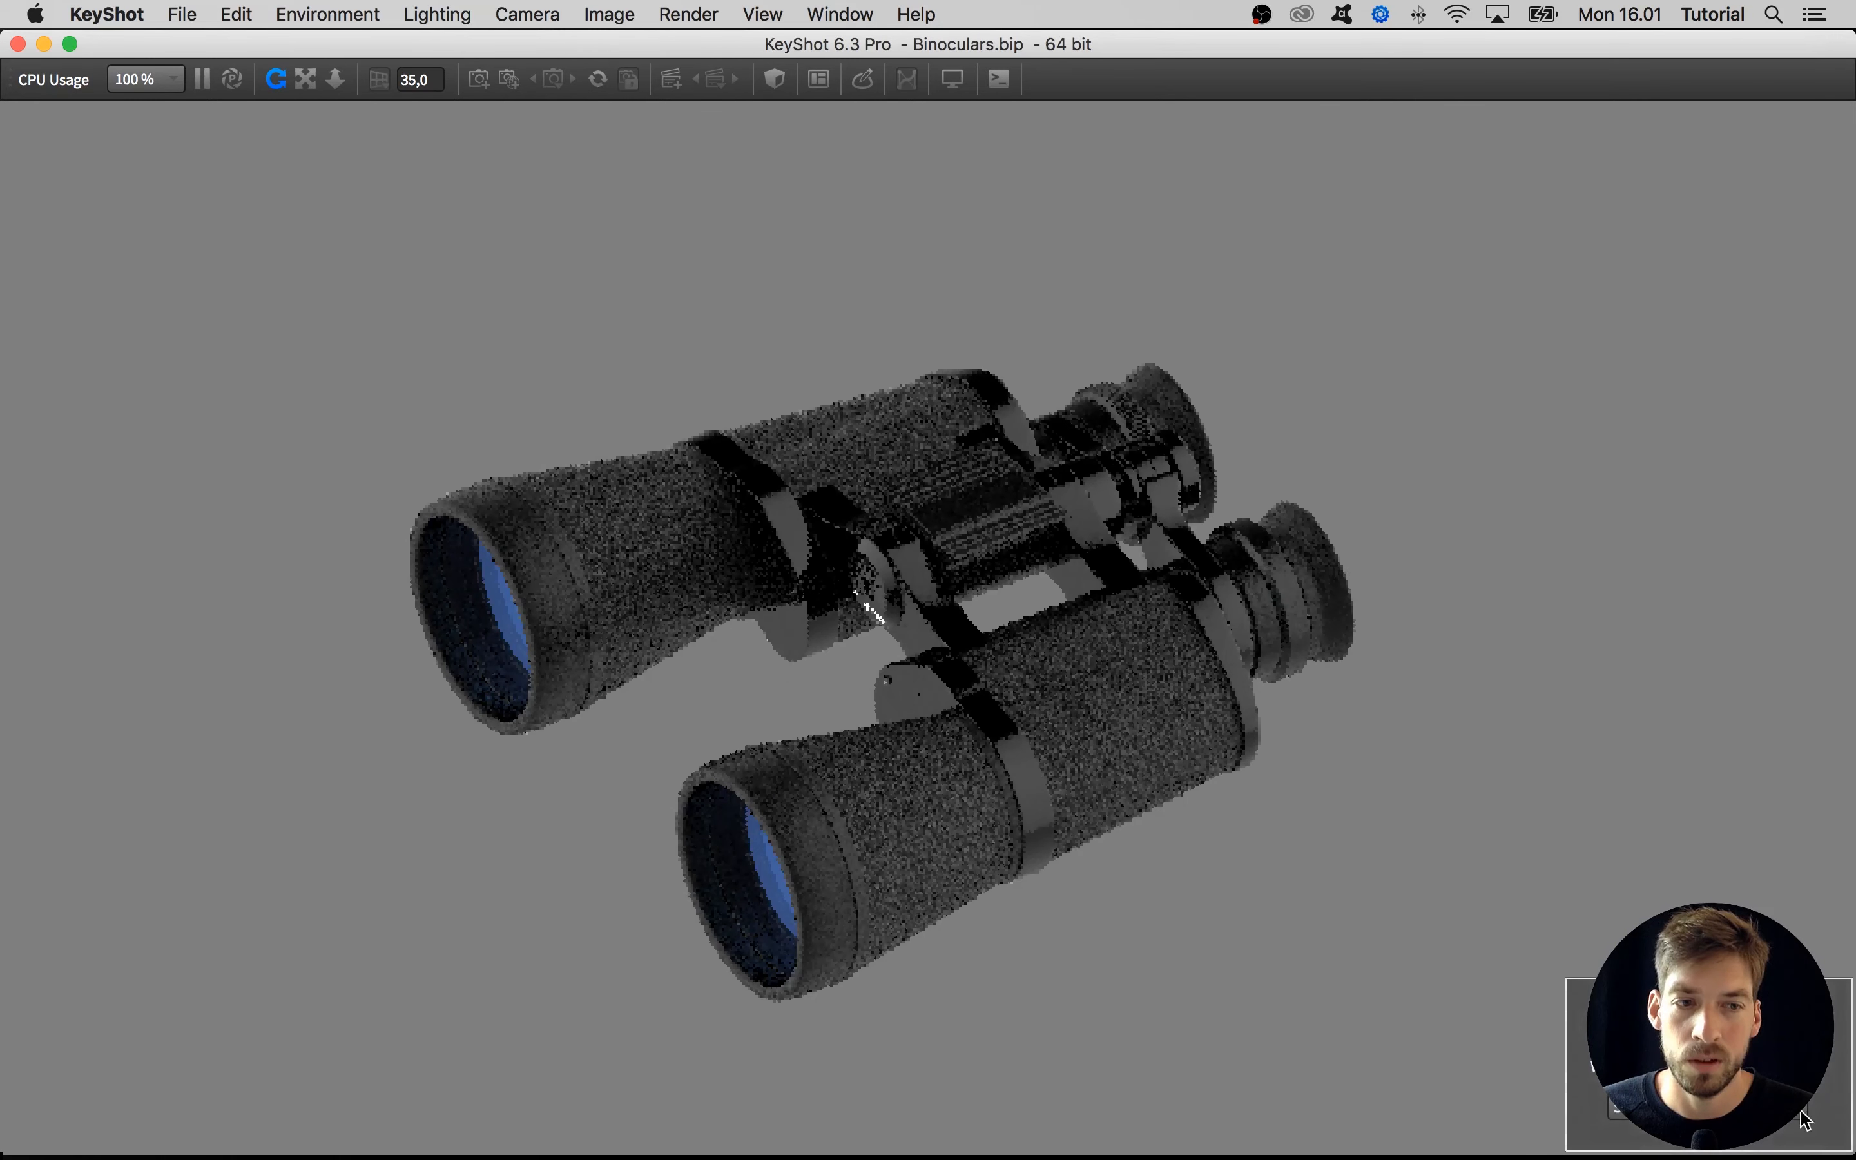
drag(1453, 1006, 1296, 963)
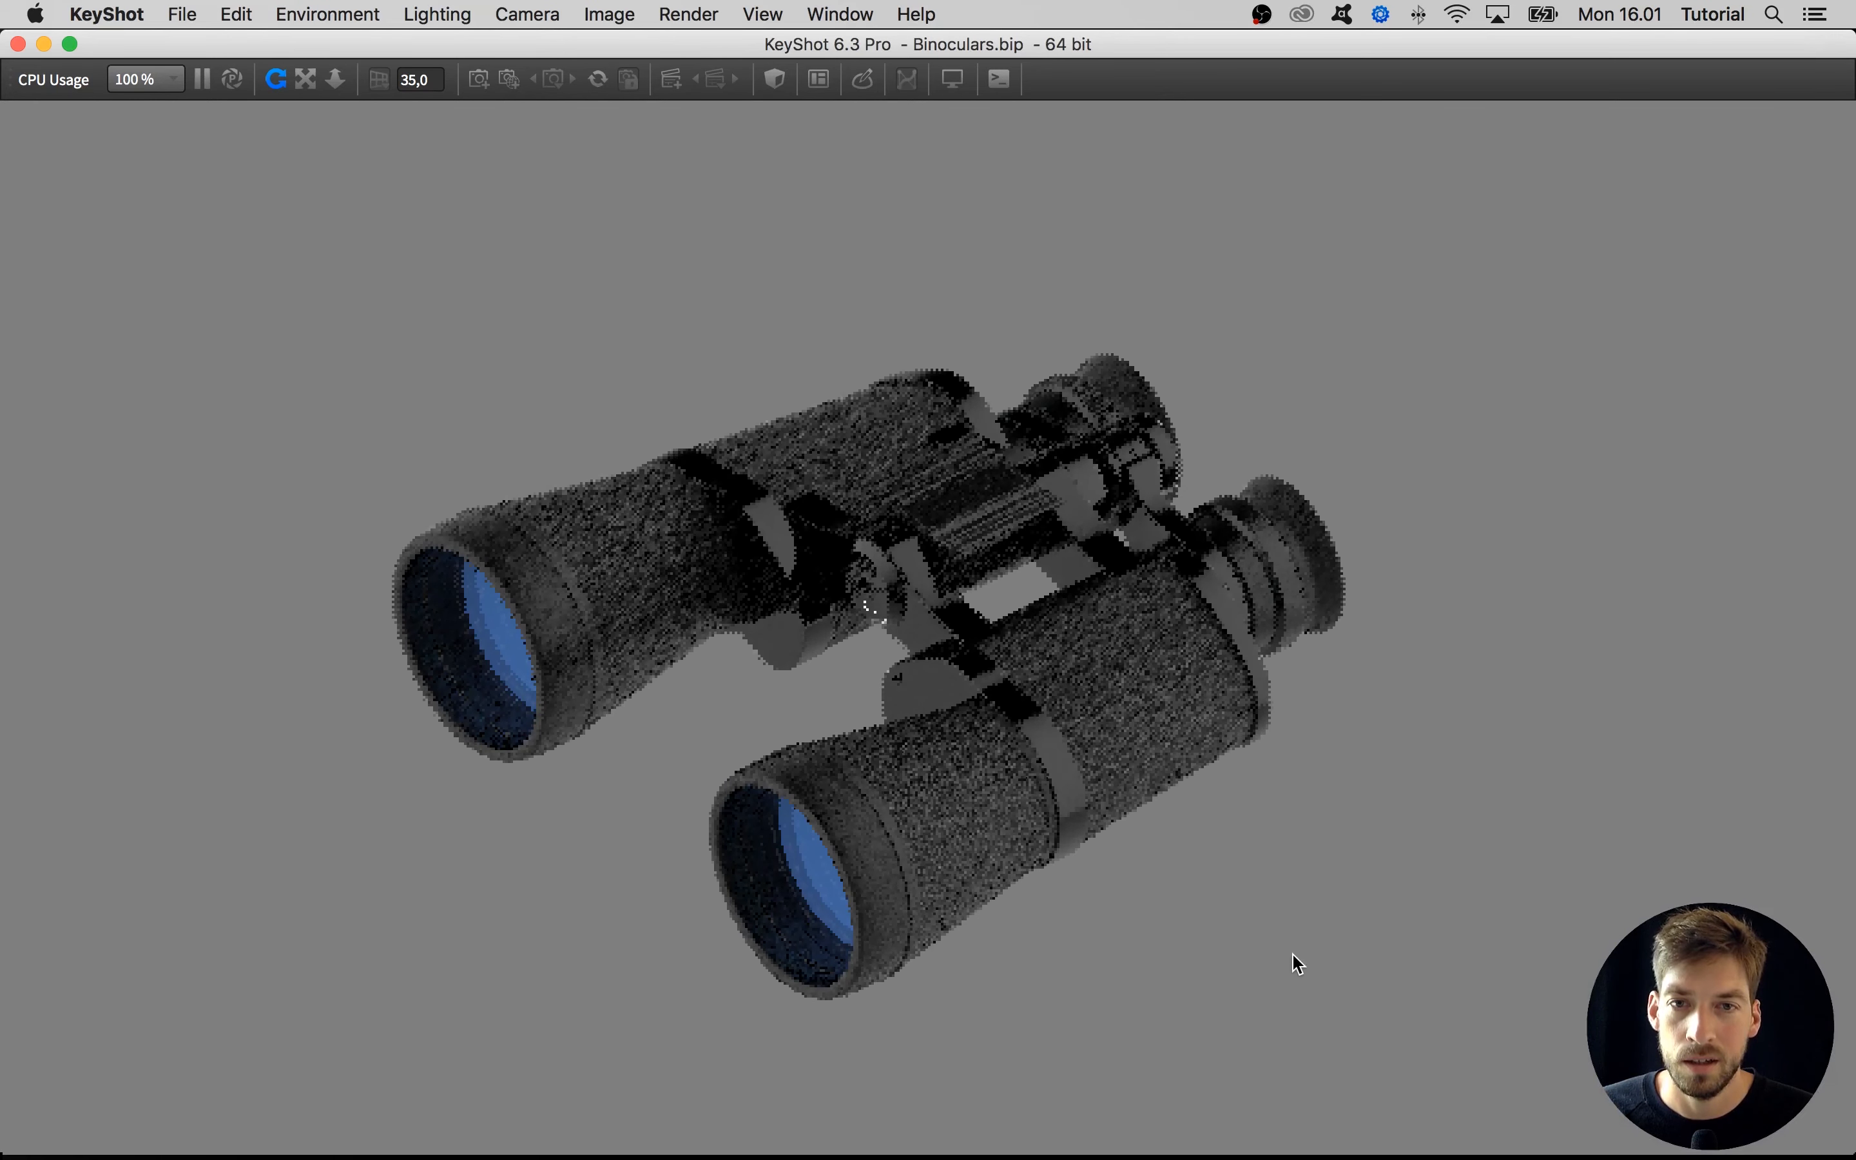